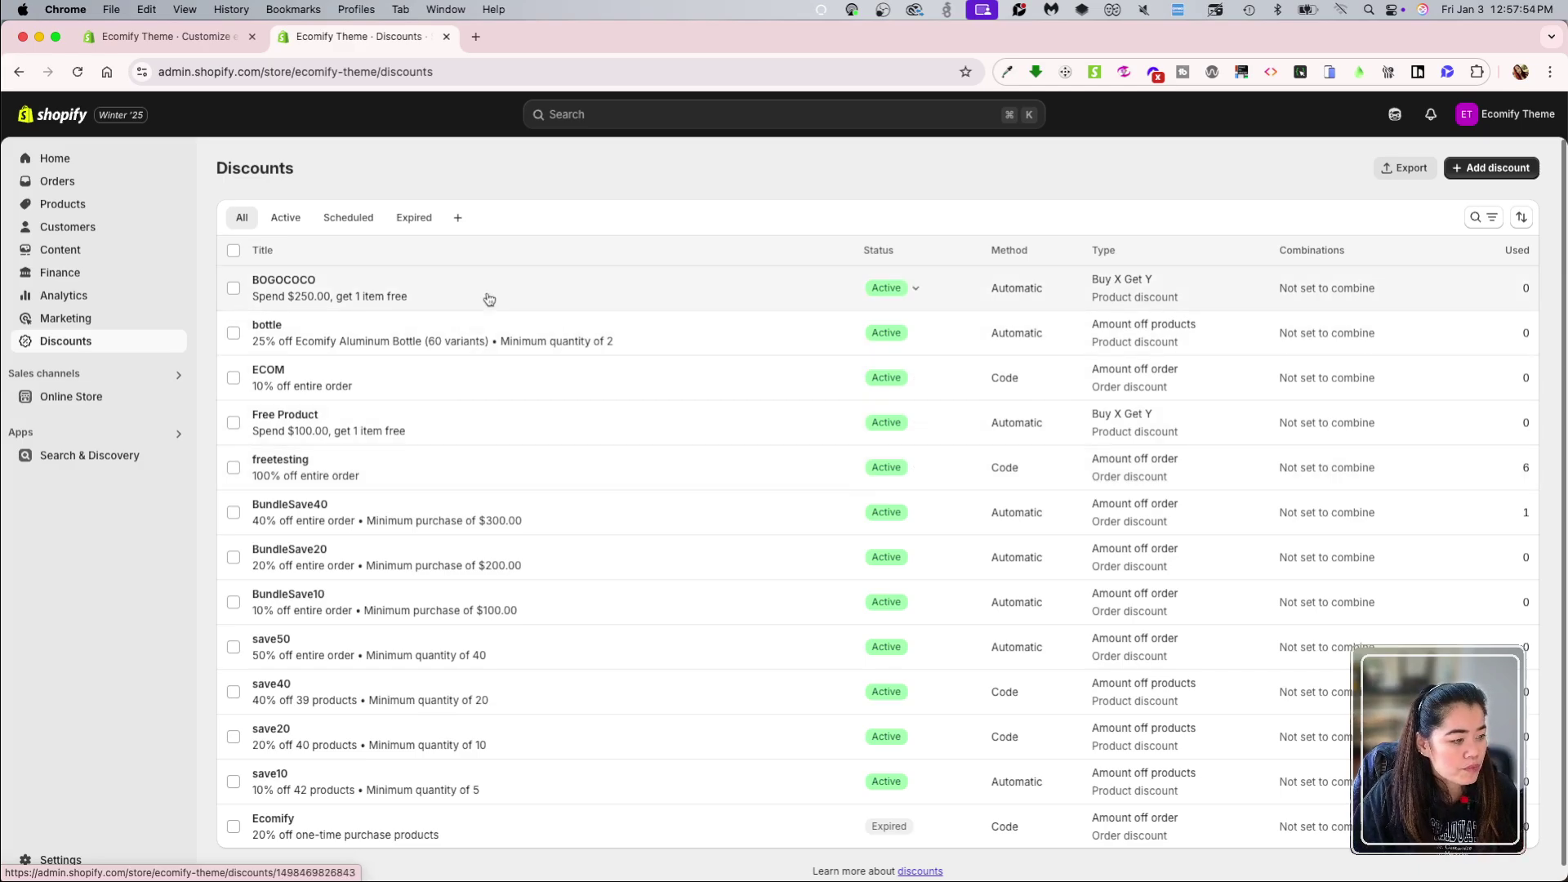
Step: Delete the BOGOCOCO, bottle, ECOM, freetesting and Free Product discounts together
{"action": "left_click", "coordinate": [233, 288]}
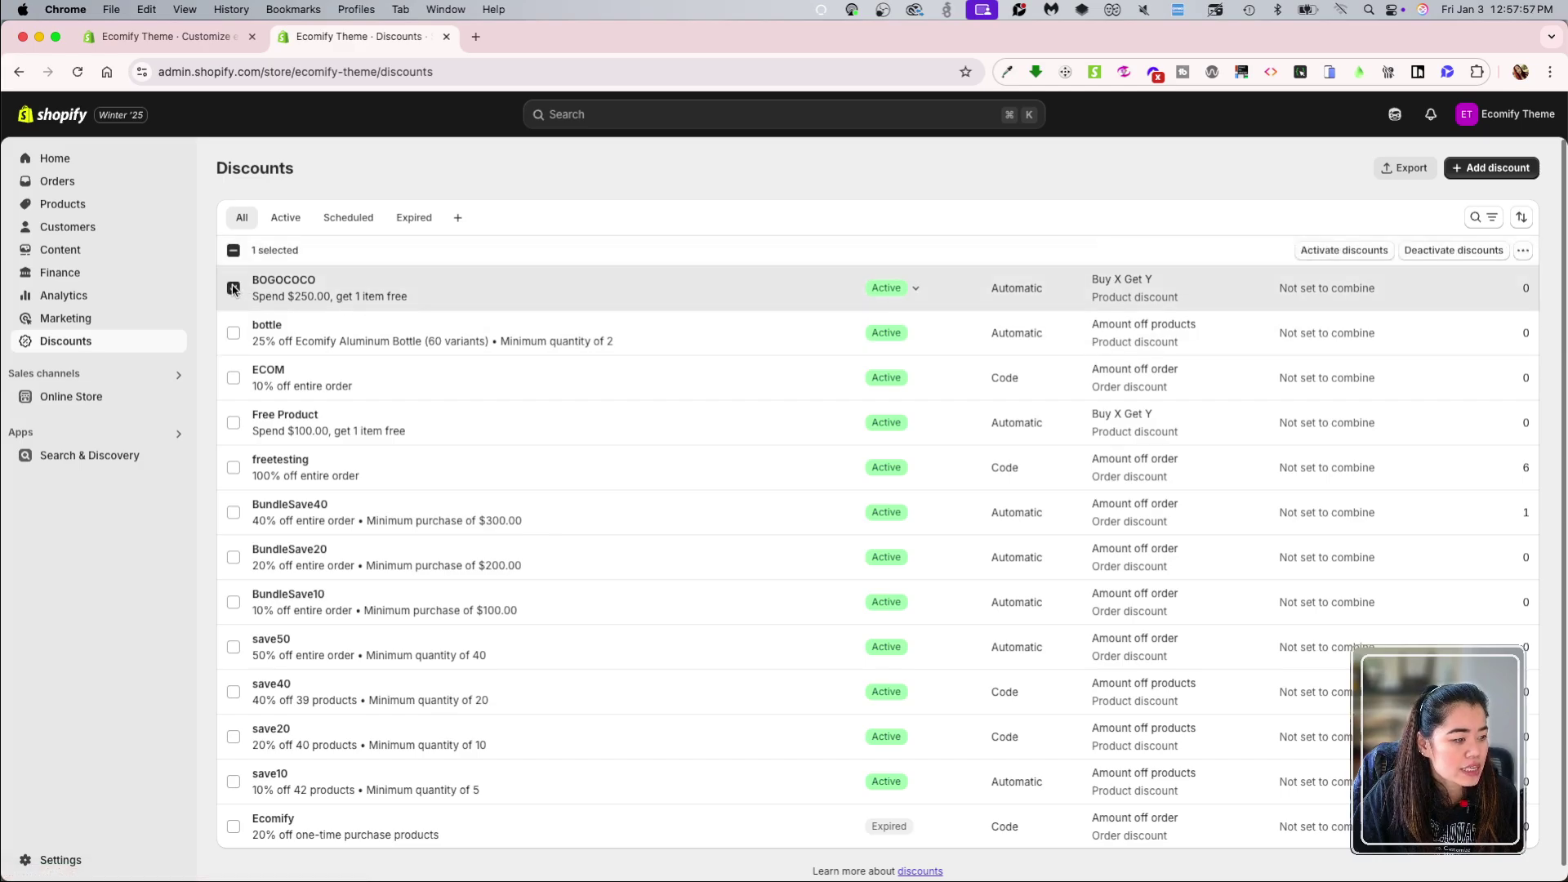
{"action": "left_click", "coordinate": [234, 333]}
{"action": "left_click", "coordinate": [234, 379]}
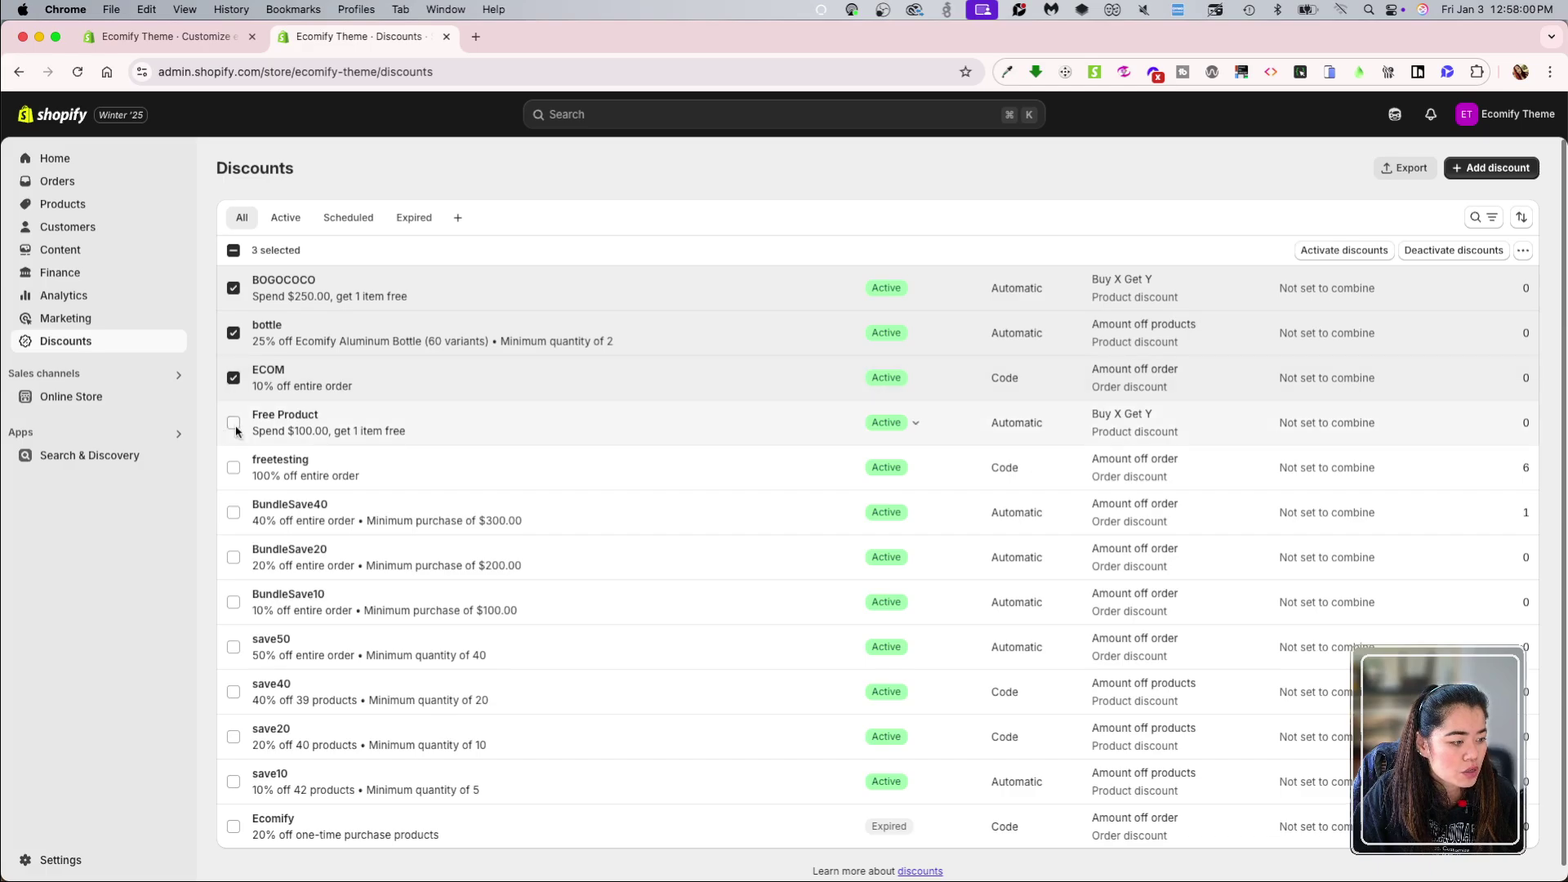
{"action": "left_click", "coordinate": [233, 462]}
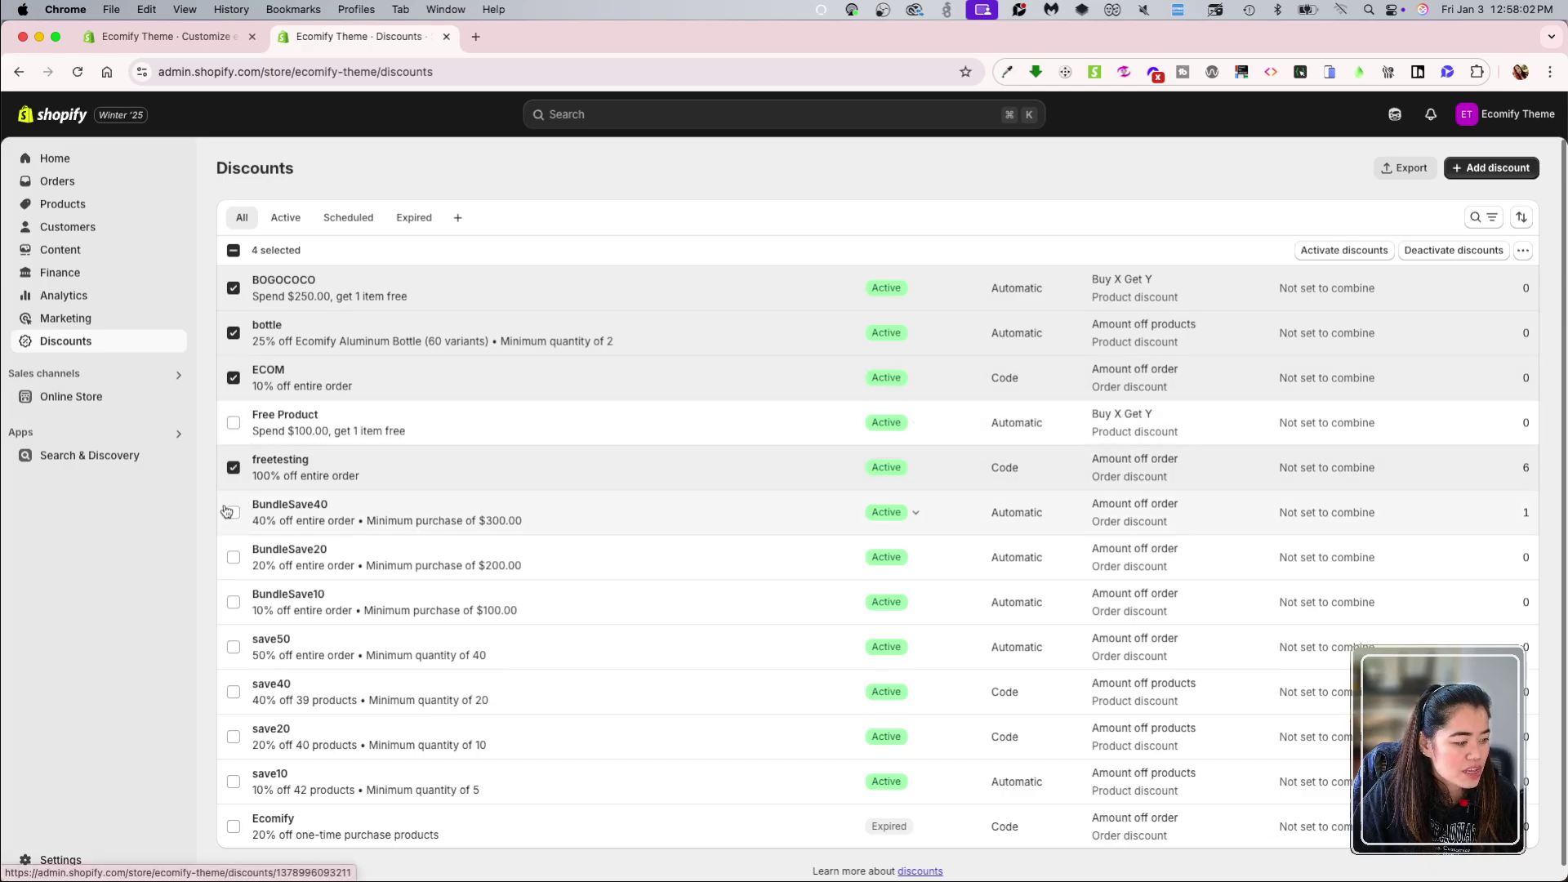
{"action": "left_click", "coordinate": [233, 423]}
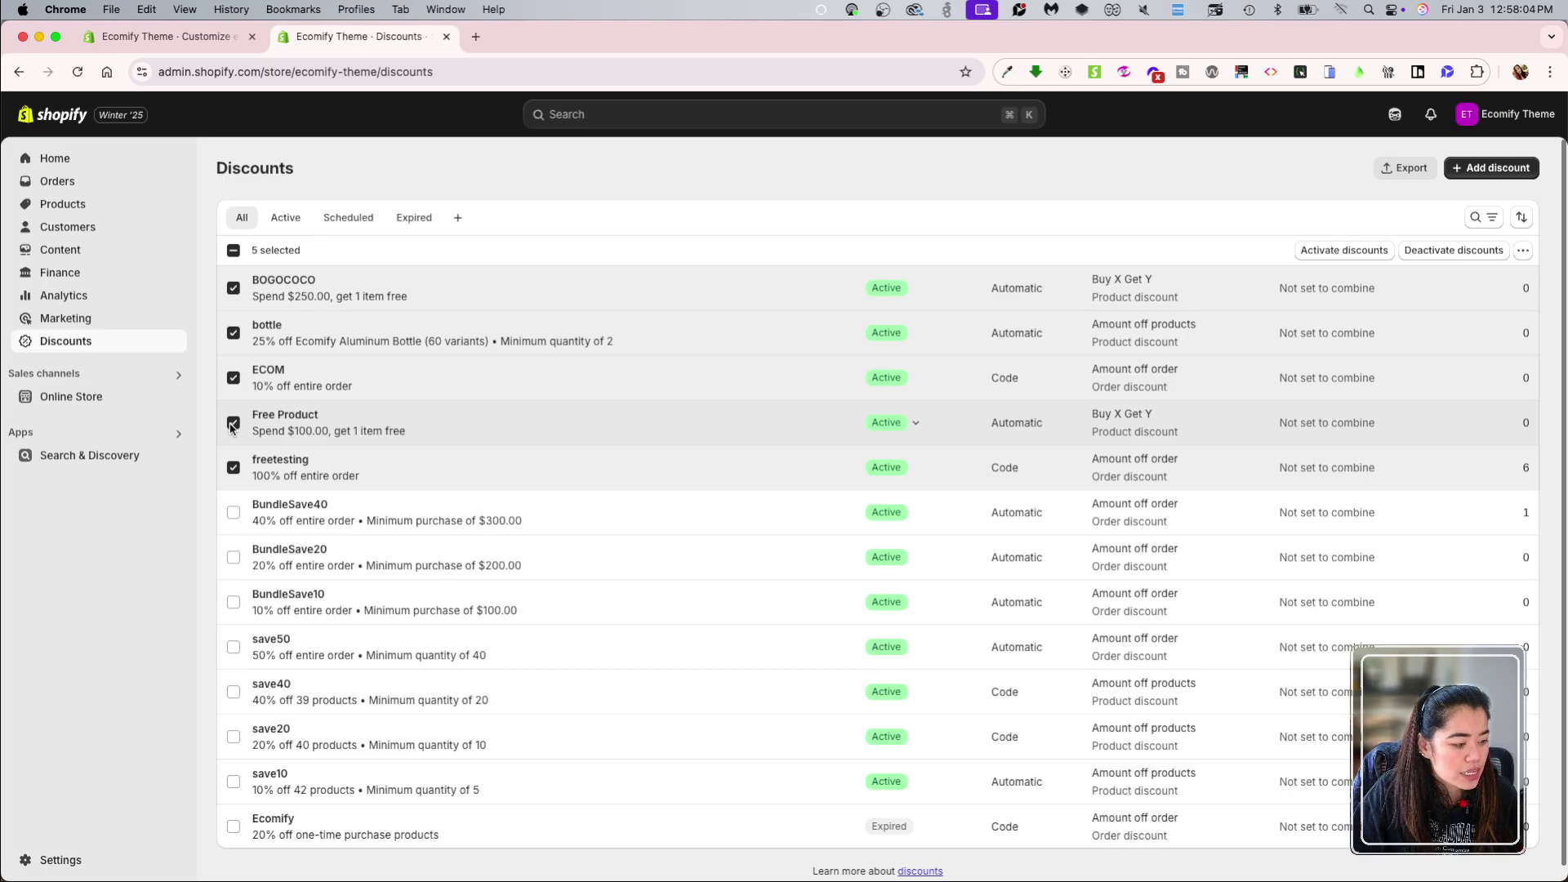
{"action": "left_click", "coordinate": [1521, 250]}
{"action": "left_click", "coordinate": [1473, 289]}
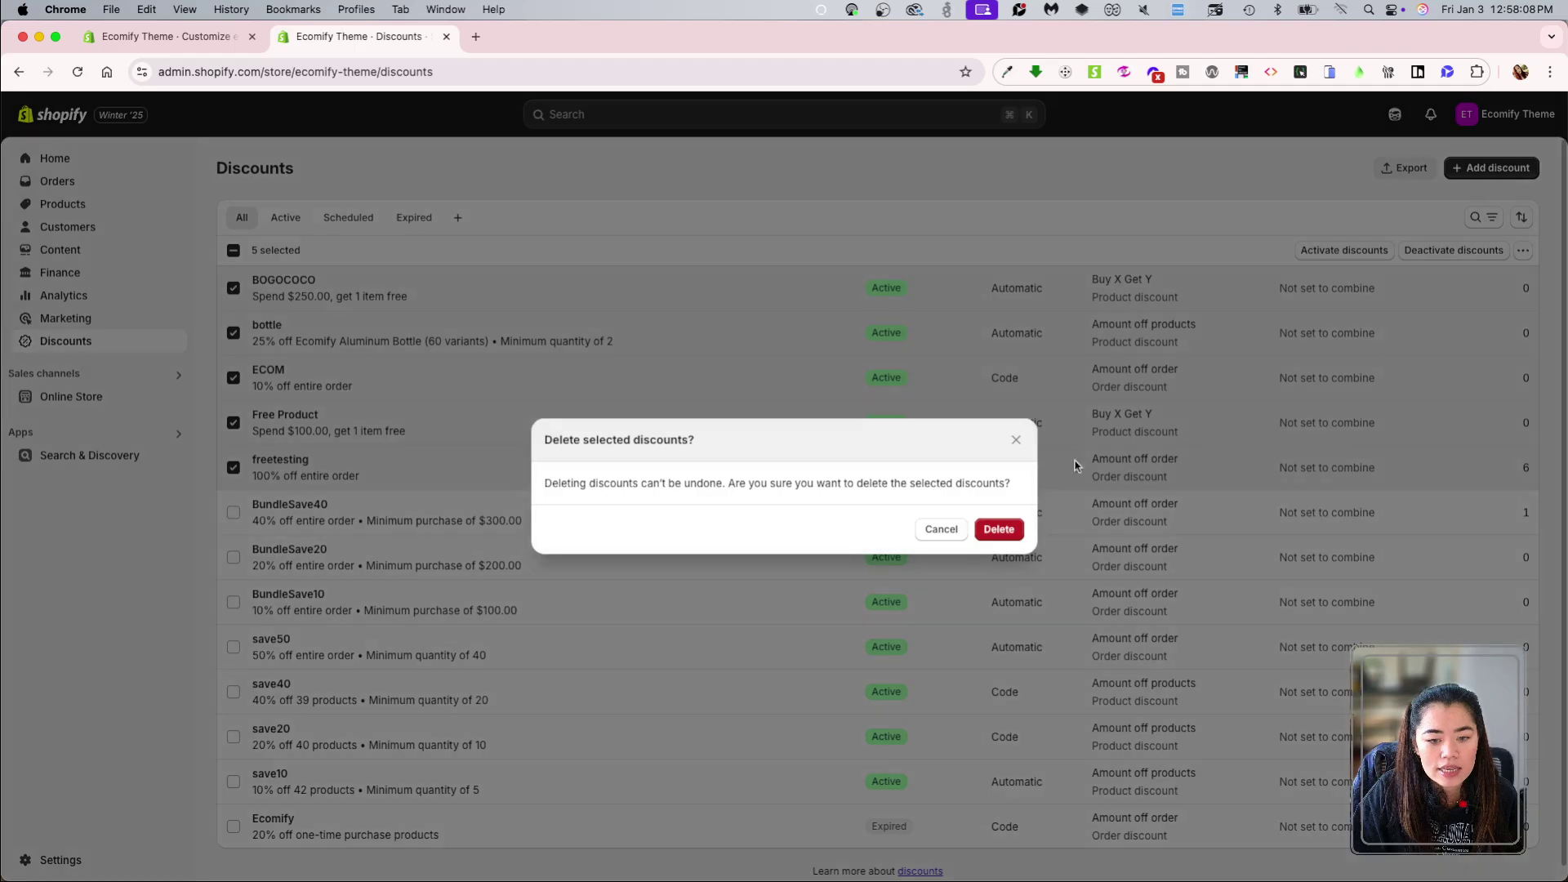
{"action": "left_click", "coordinate": [998, 529]}
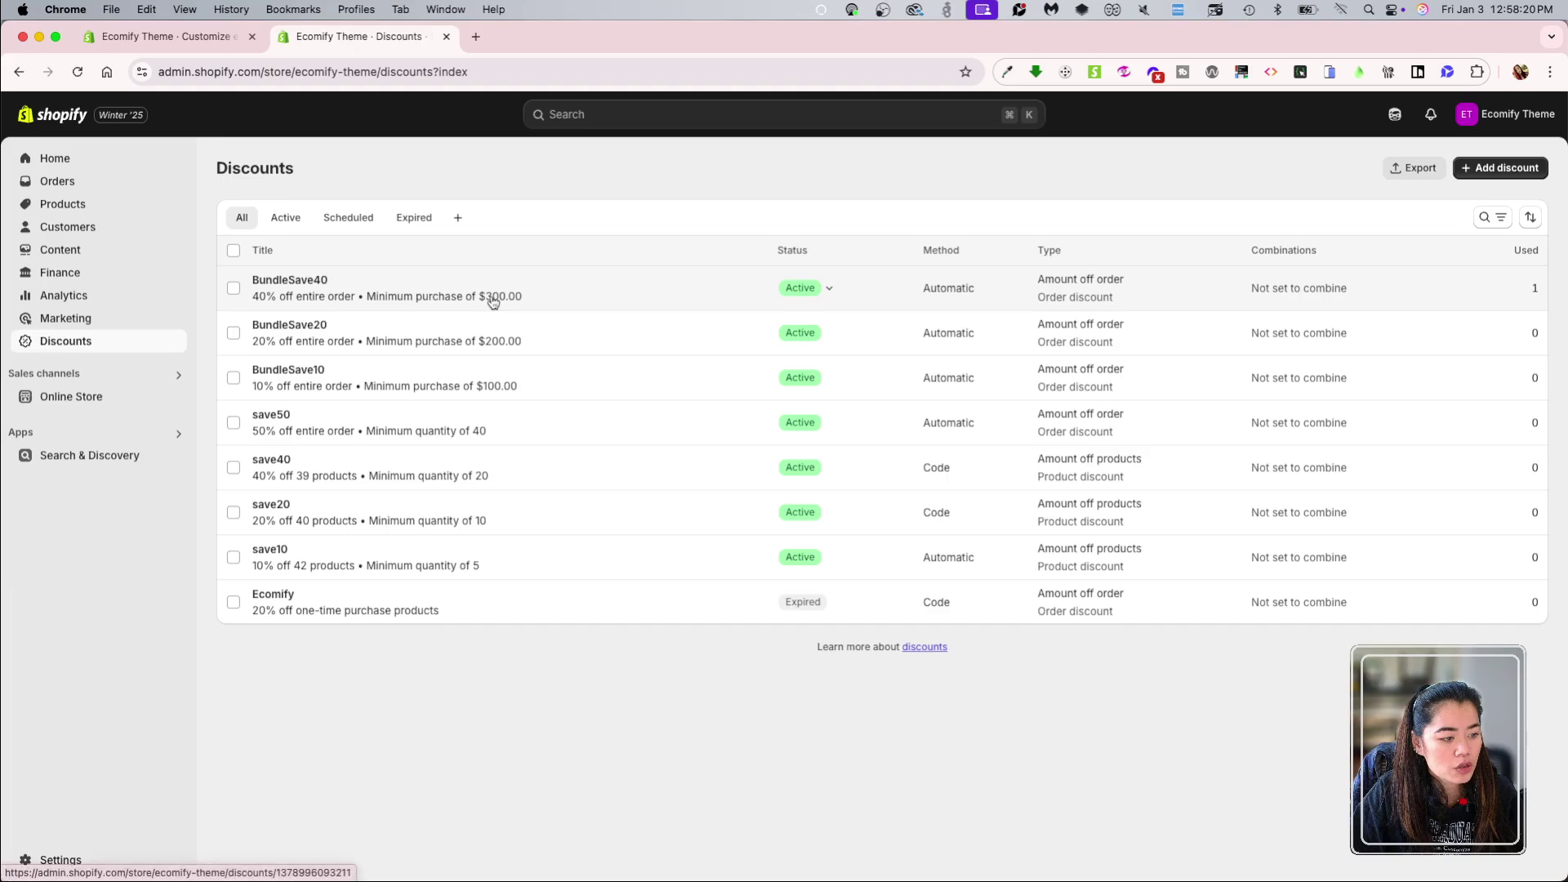
{"action": "left_click", "coordinate": [819, 290]}
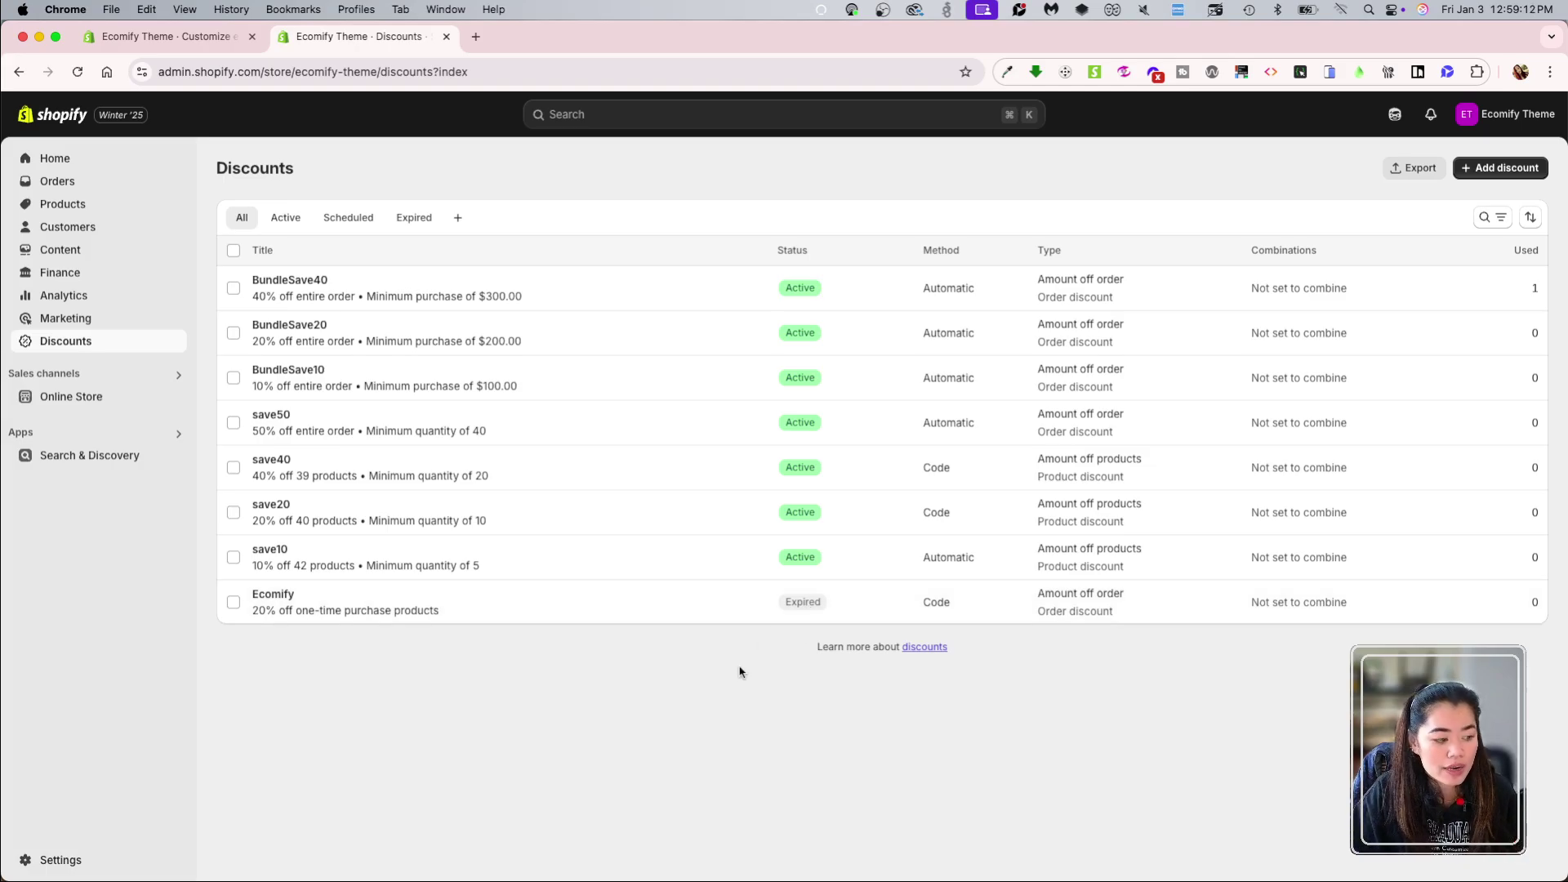
Step: Delete the expired Ecomify discount so only the BundleSave and save discounts remain
{"action": "mouse_move", "coordinate": [357, 596]}
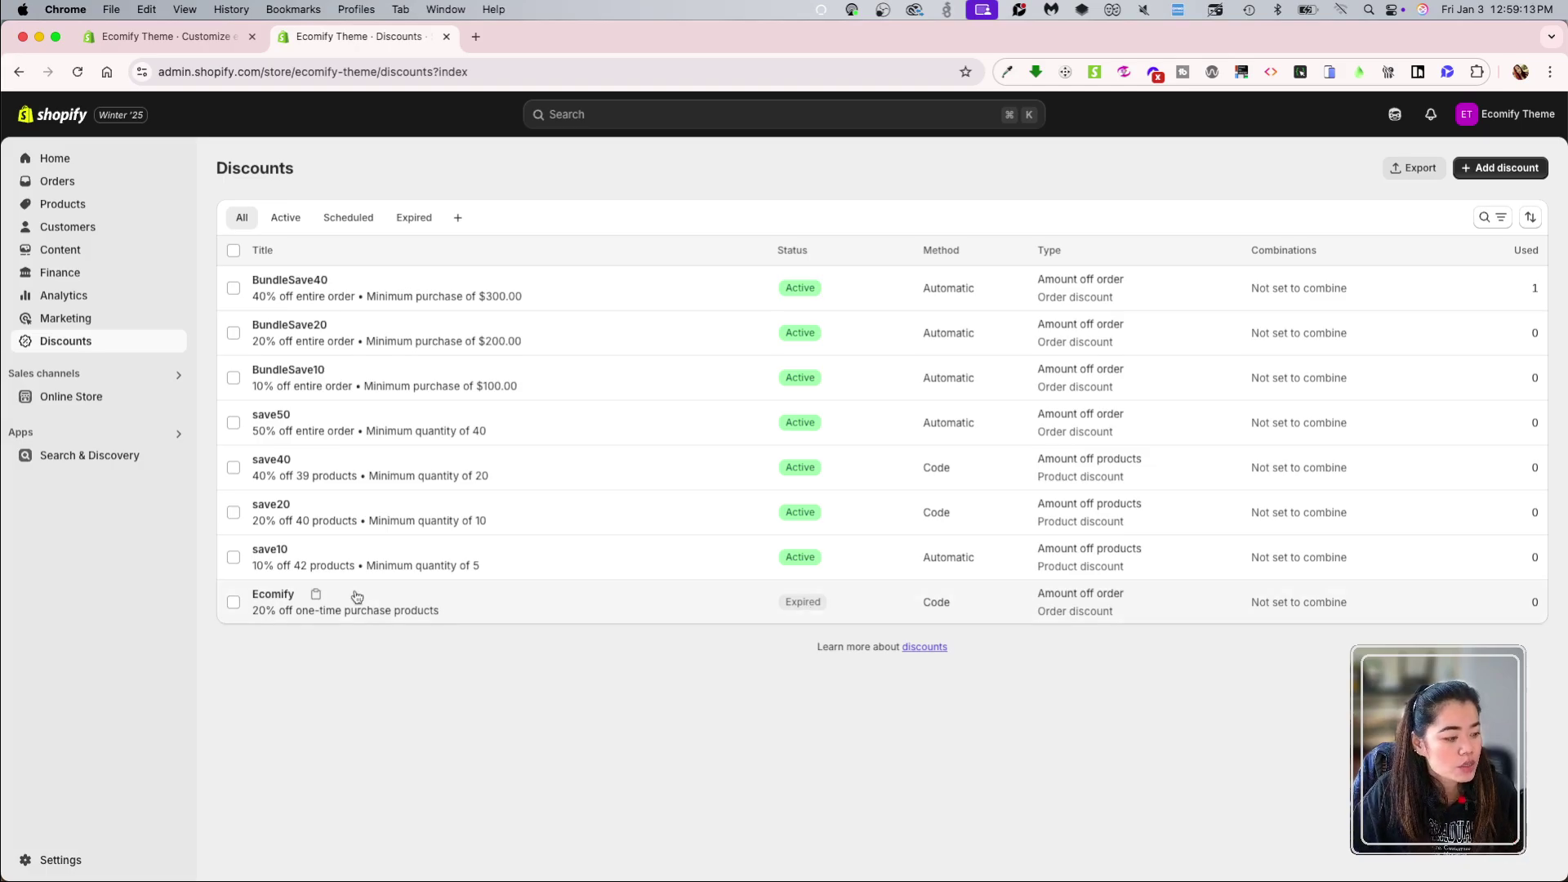
{"action": "left_click", "coordinate": [234, 602]}
{"action": "left_click", "coordinate": [1532, 251]}
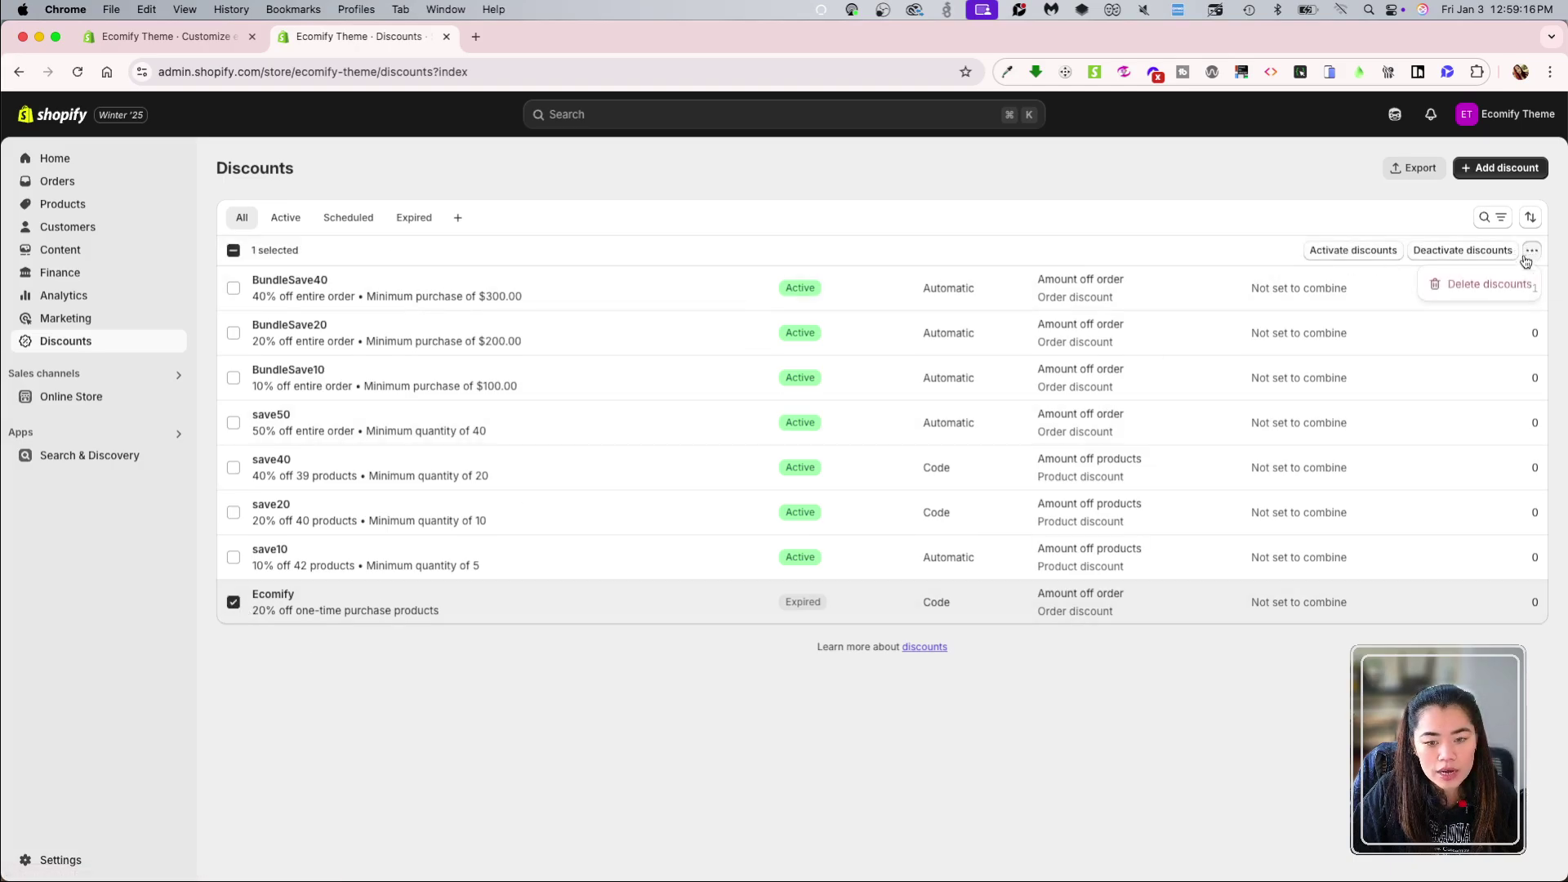
{"action": "left_click", "coordinate": [1475, 283]}
{"action": "left_click", "coordinate": [998, 530]}
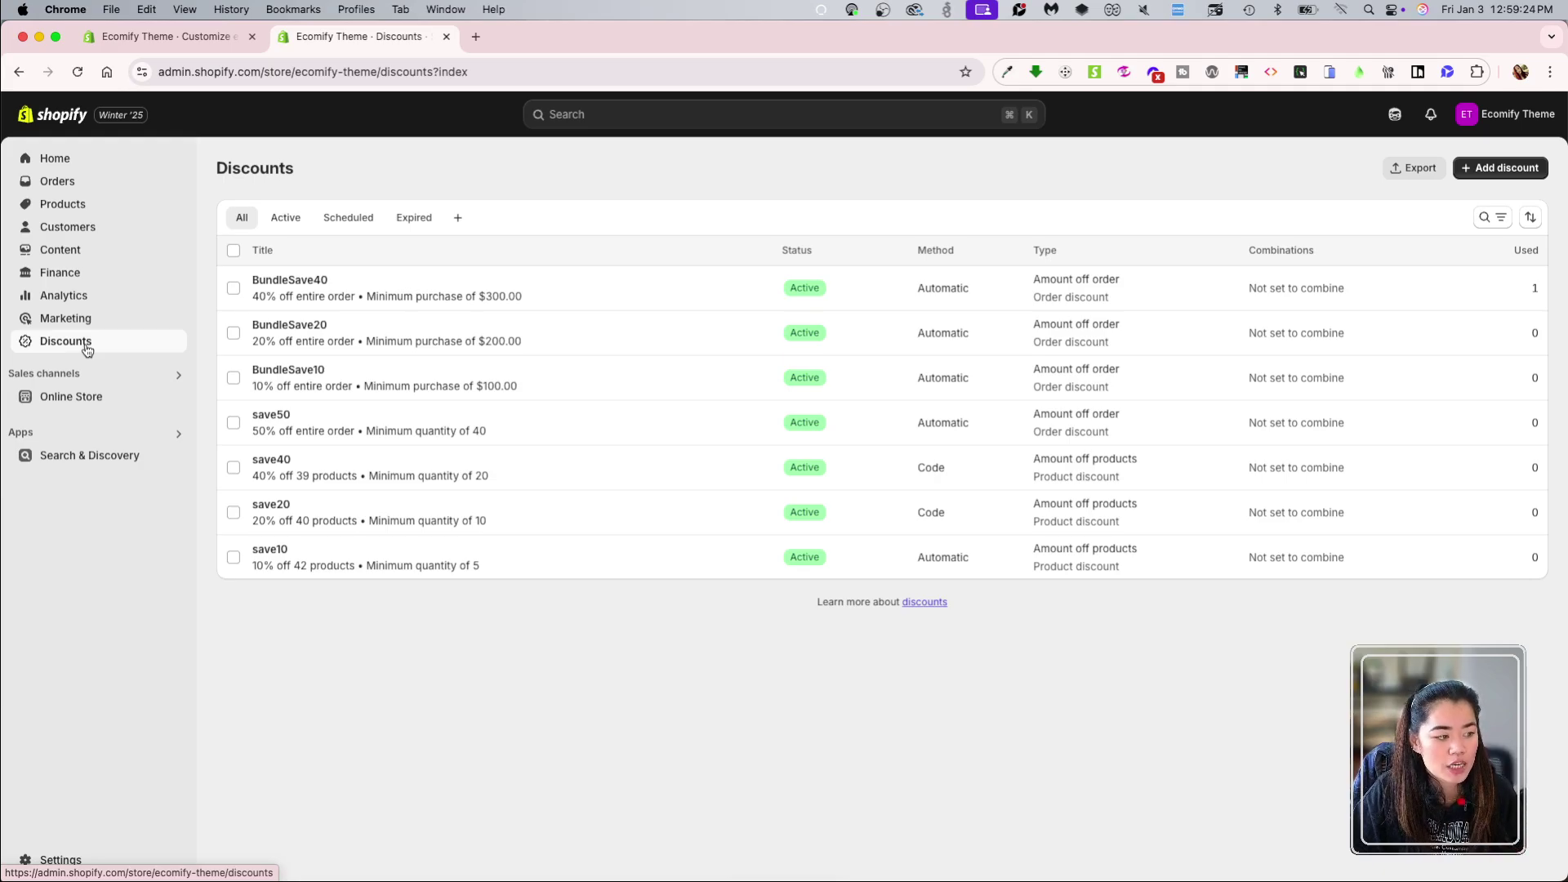
Step: Cycle through the Active, Scheduled and Expired discount filters, then back to All
{"action": "left_click", "coordinate": [282, 219]}
{"action": "left_click", "coordinate": [368, 220]}
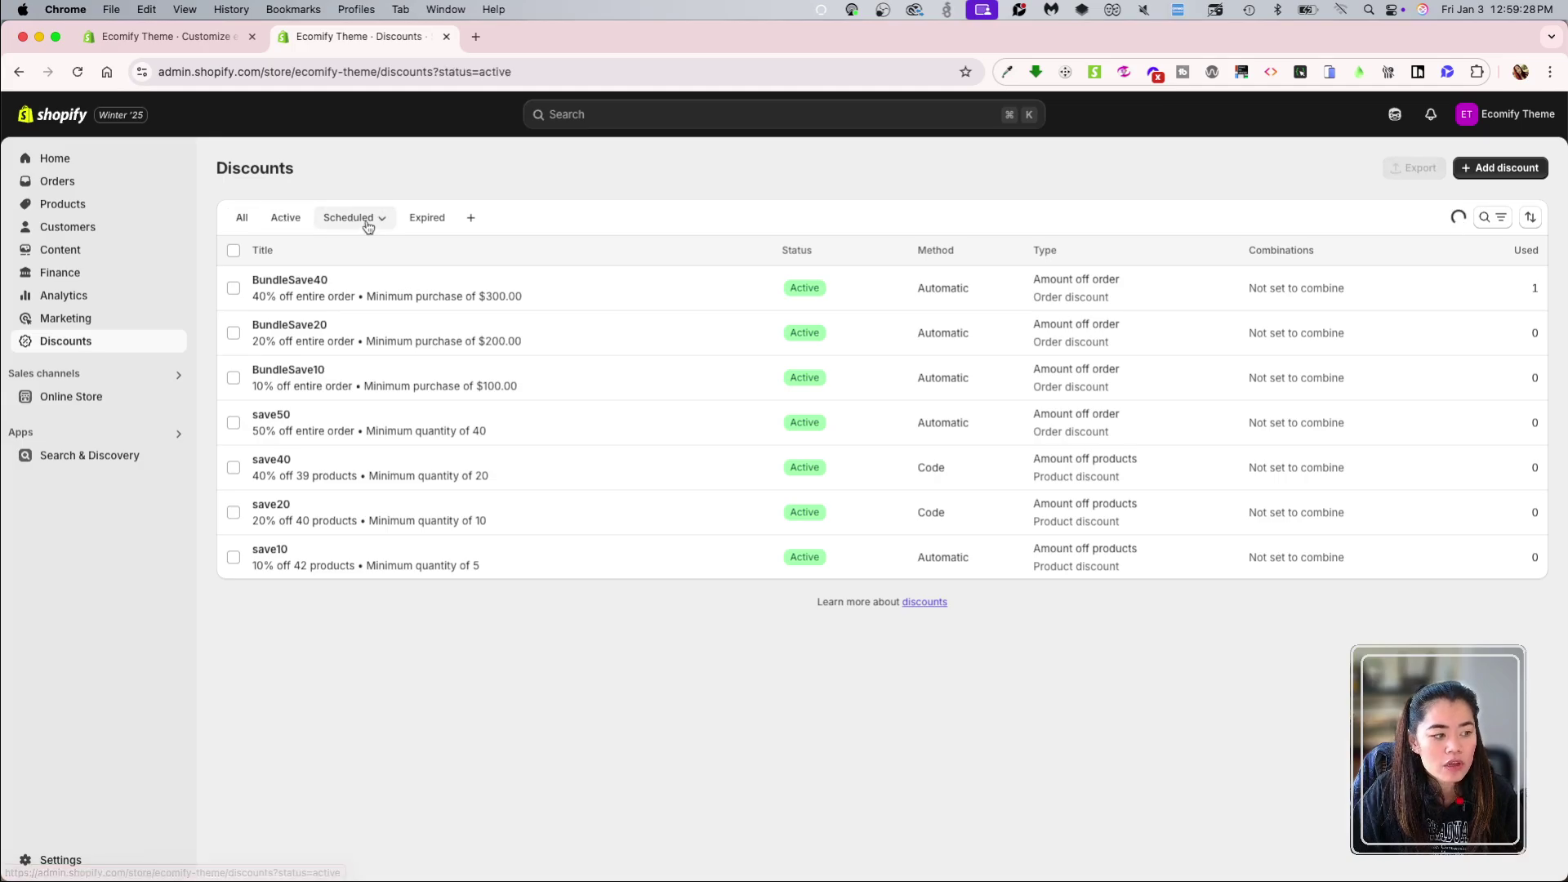
{"action": "left_click", "coordinate": [427, 219]}
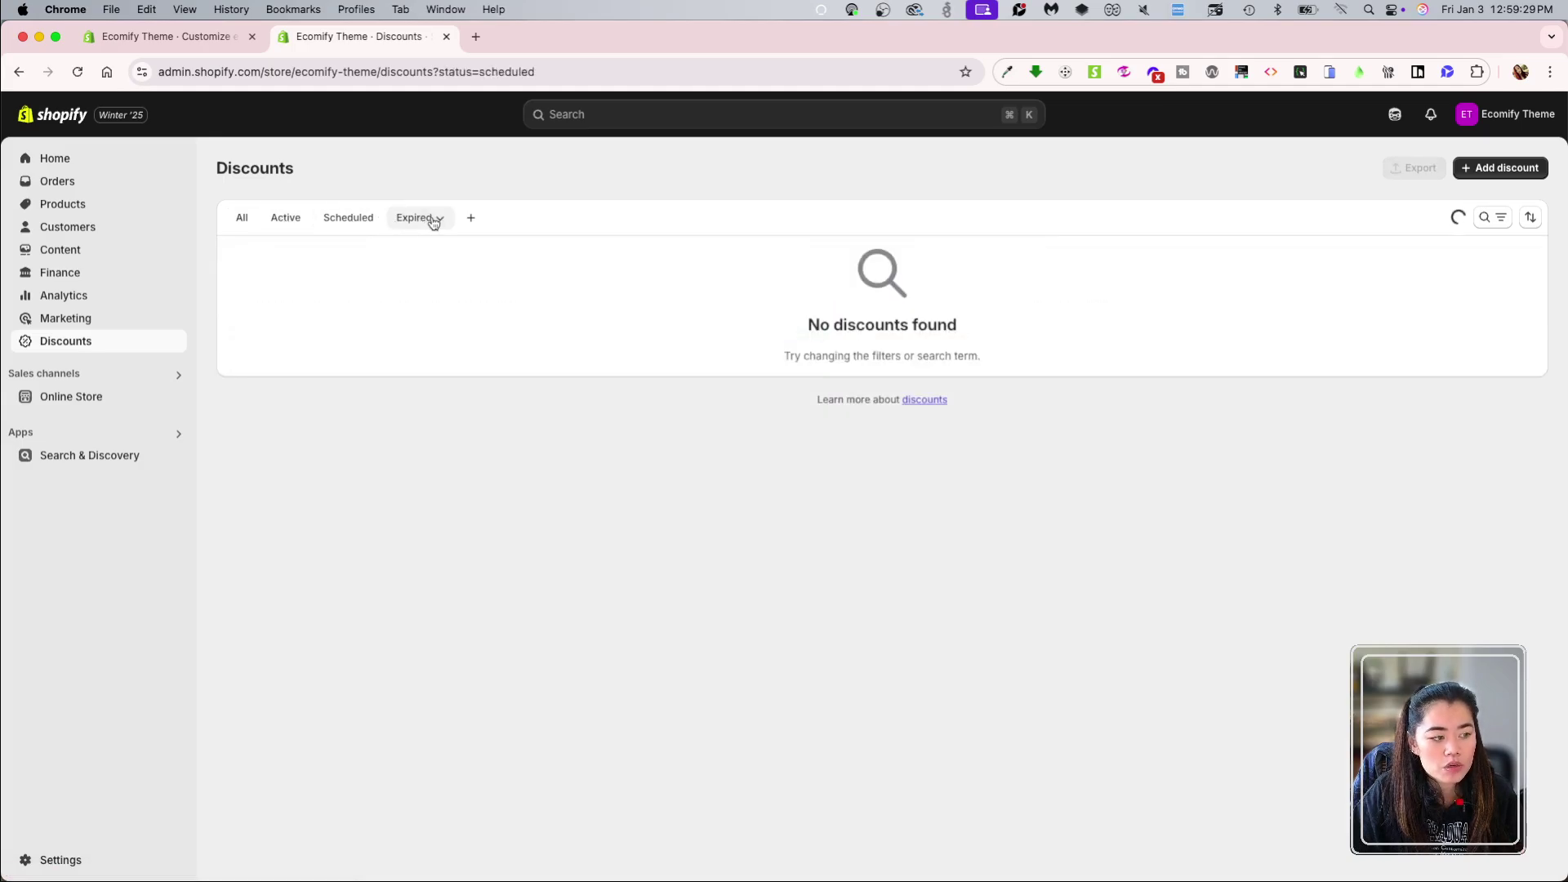
{"action": "left_click", "coordinate": [243, 219]}
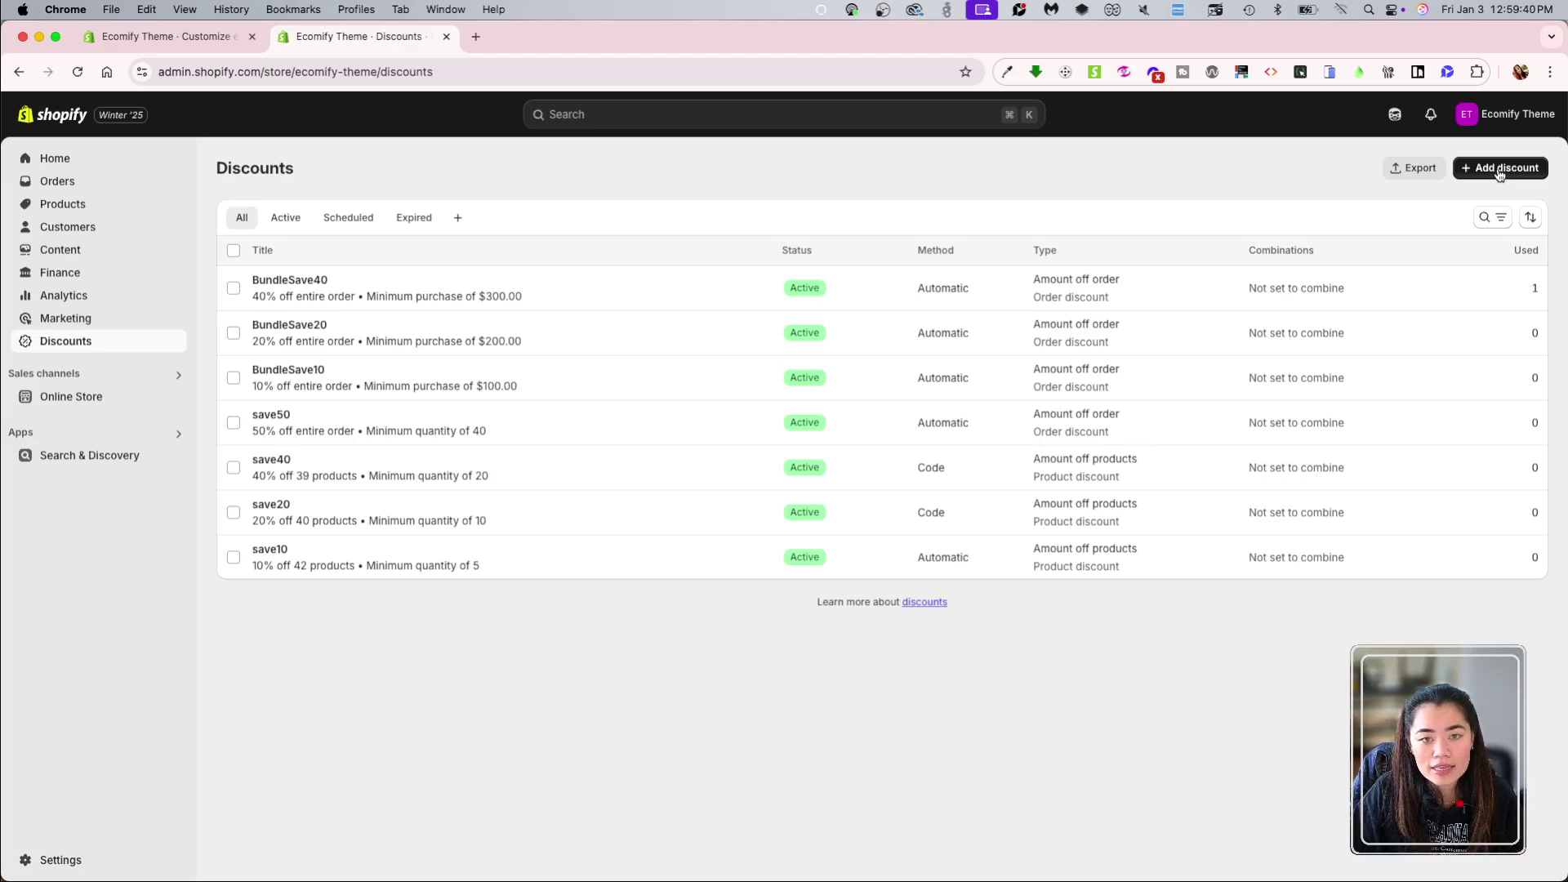
Step: Check the discount search and sort options, then preview the online store in a new tab
{"action": "left_click", "coordinate": [1485, 218]}
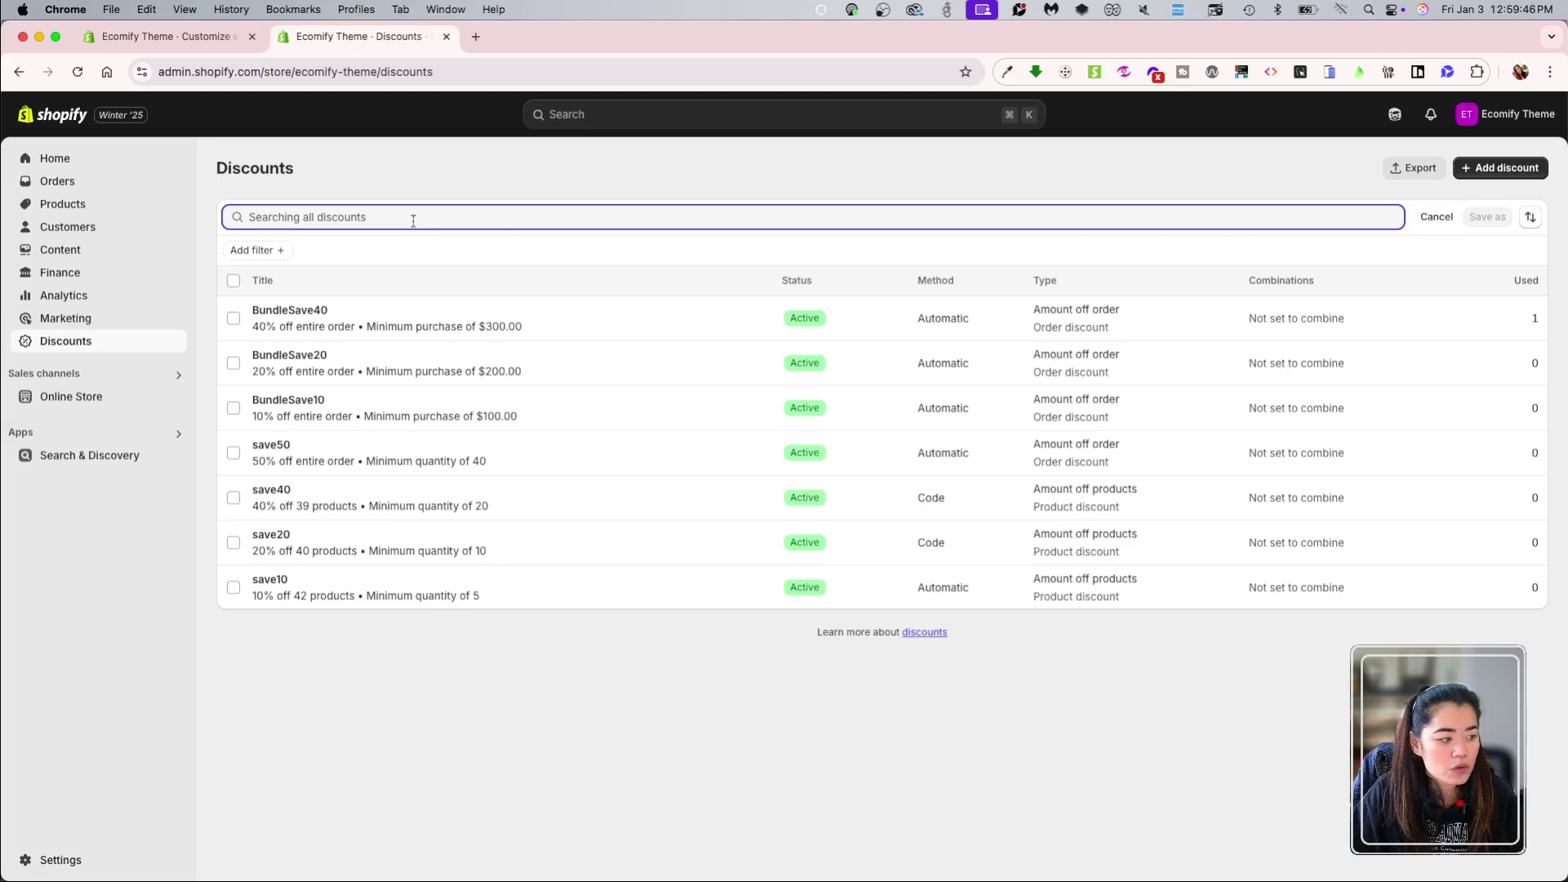
{"action": "left_click", "coordinate": [1488, 219]}
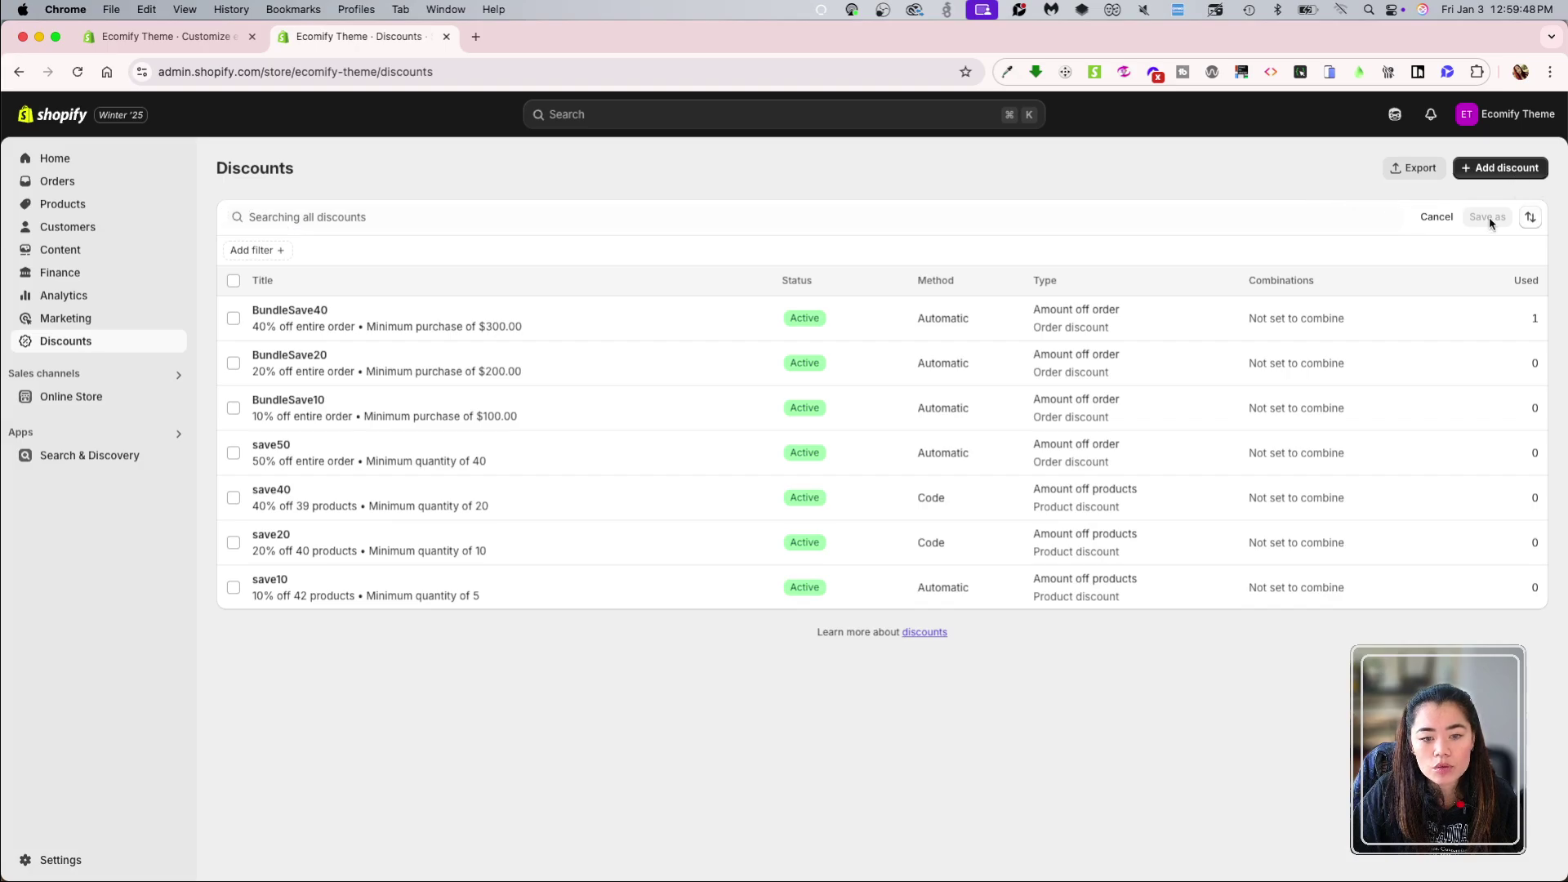
{"action": "left_click", "coordinate": [1530, 218]}
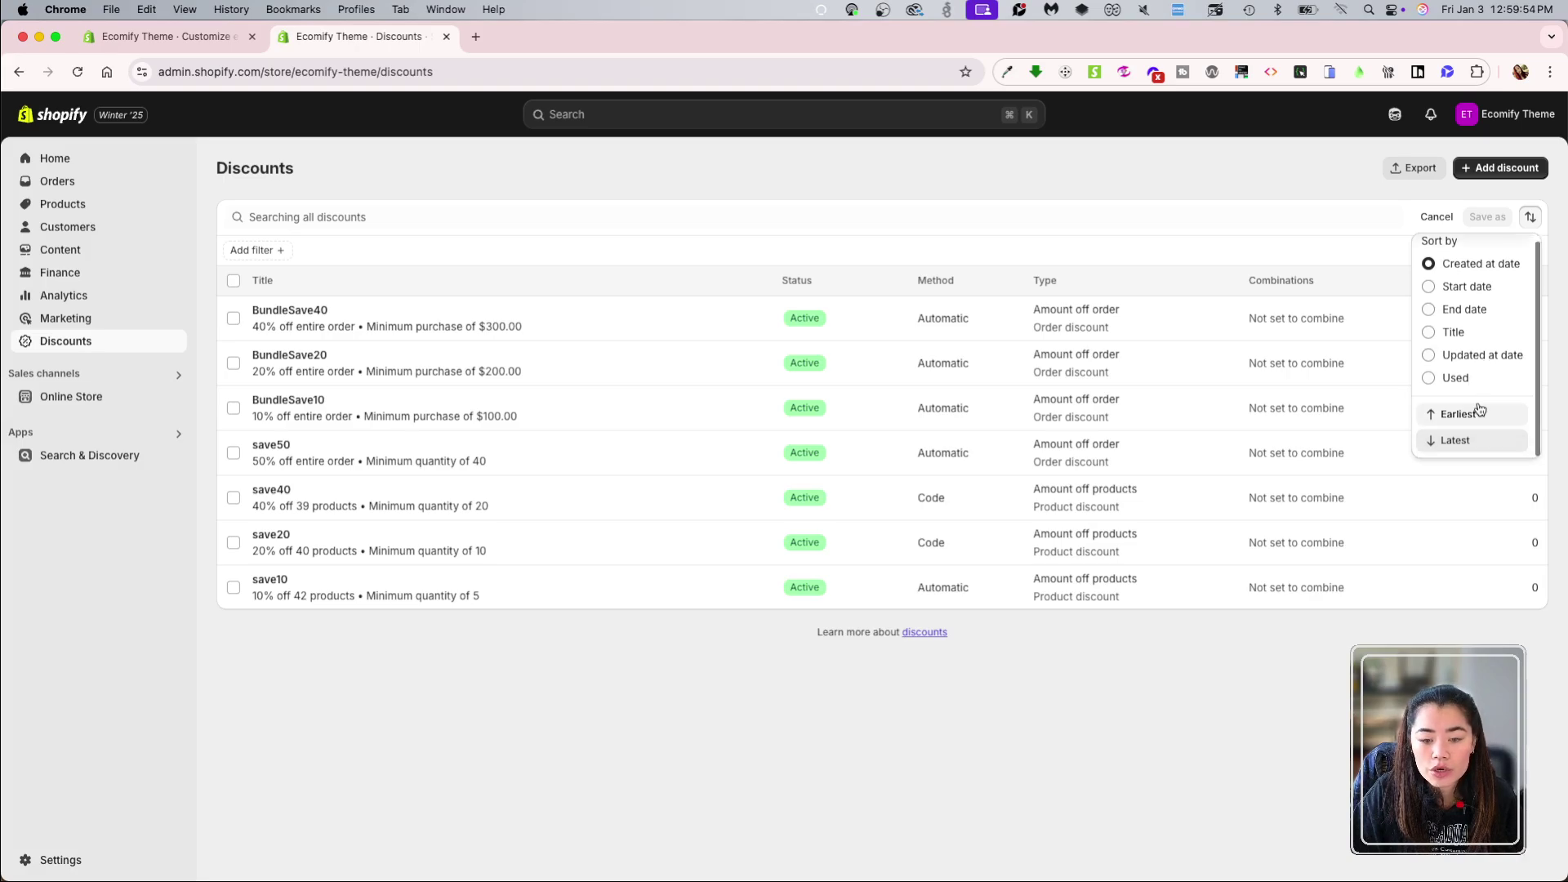
{"action": "left_click", "coordinate": [1257, 184]}
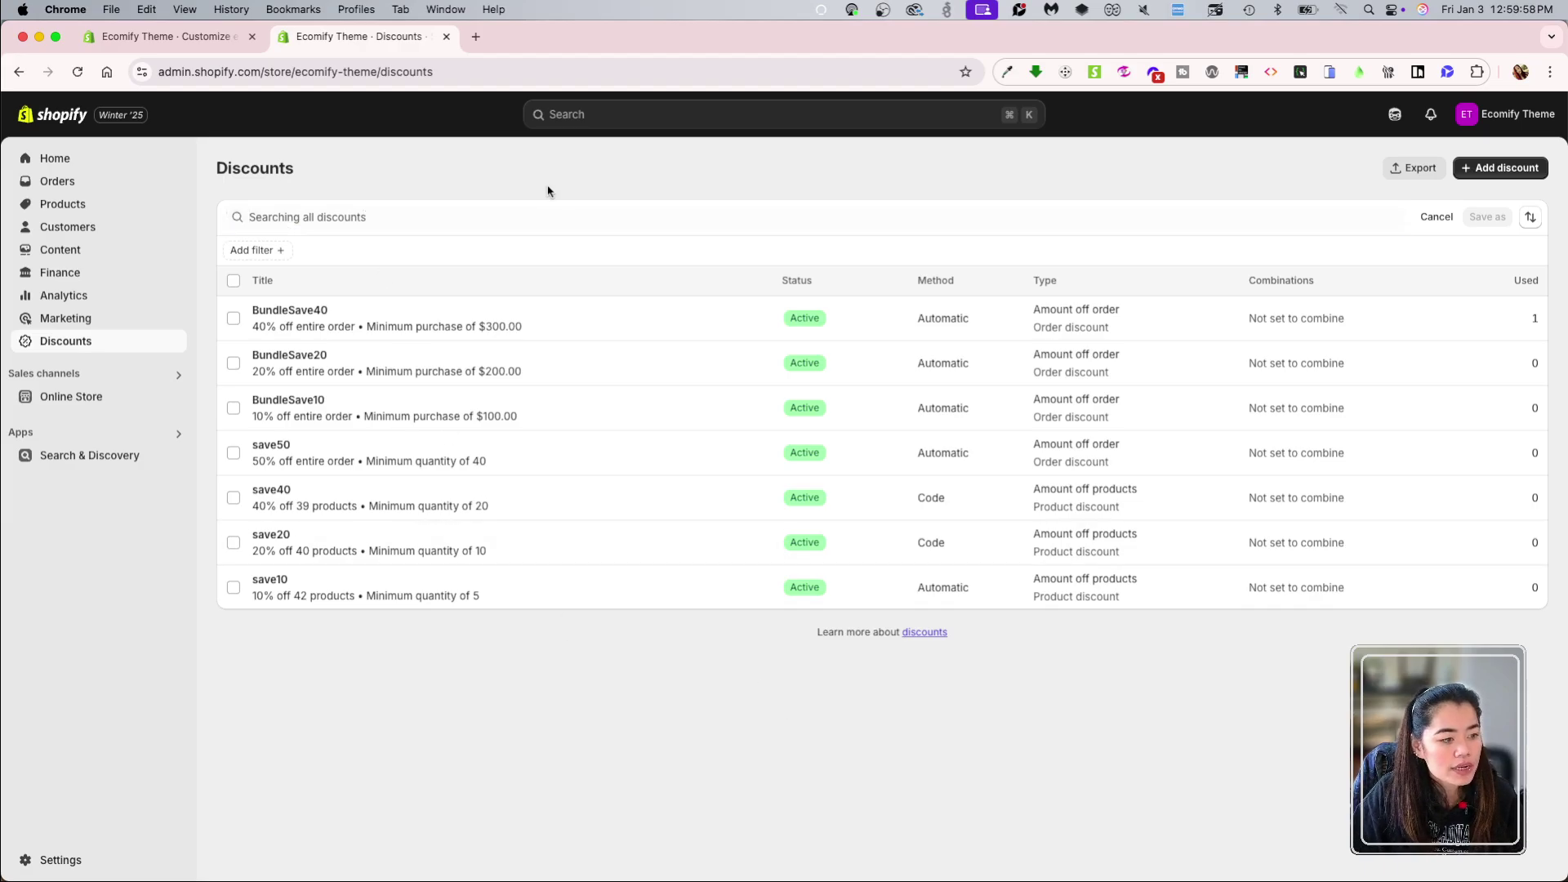
{"action": "left_click", "coordinate": [175, 398]}
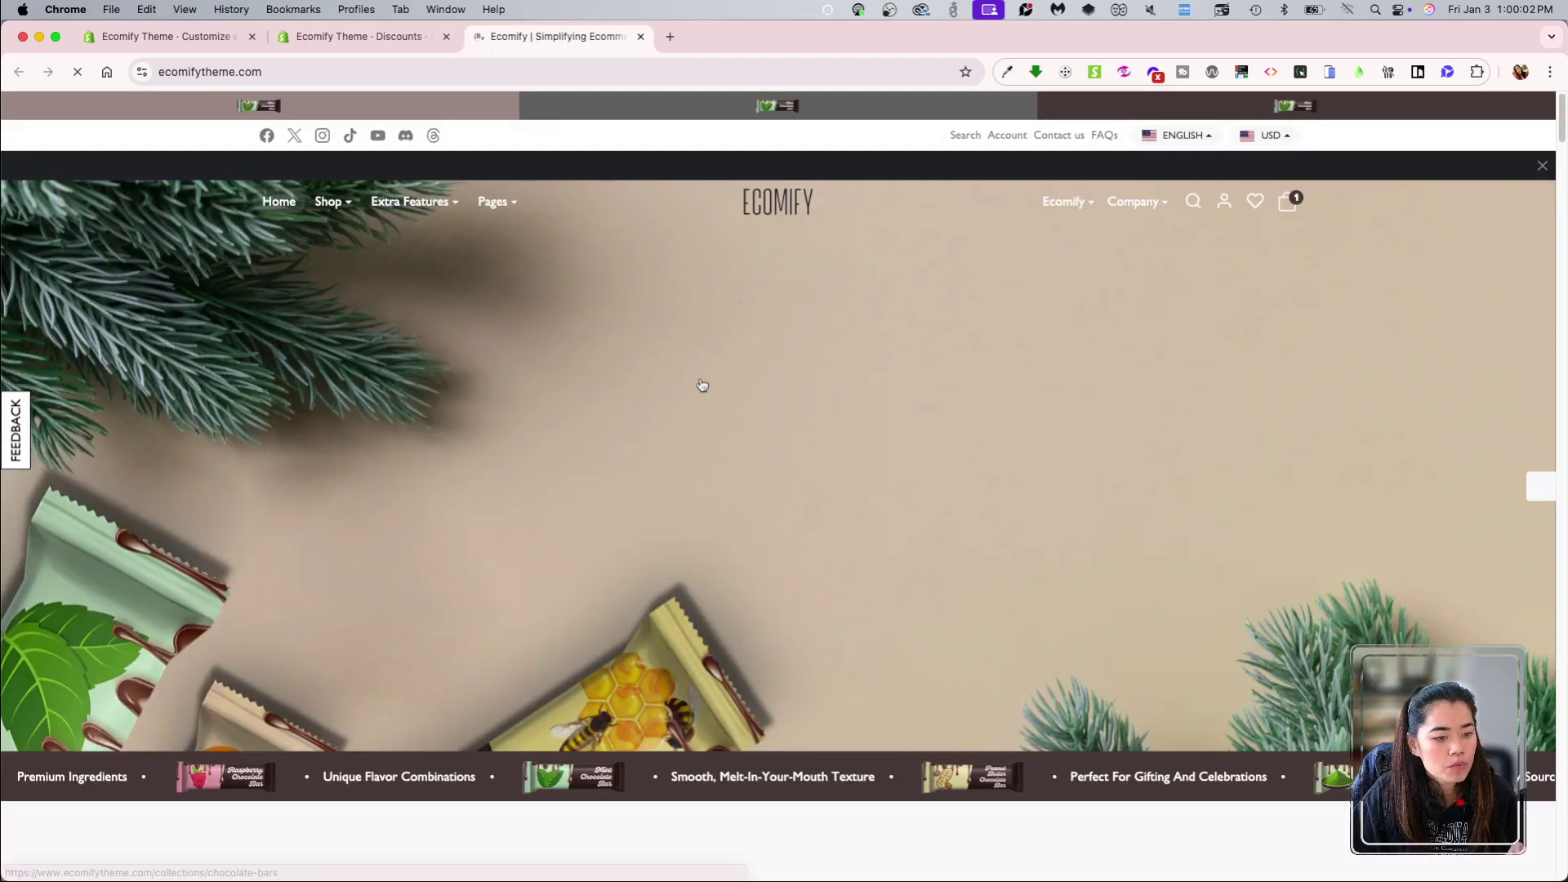
Step: Remove the gift card from the storefront cart, leaving it empty
{"action": "scroll", "coordinate": [759, 535], "scroll_direction": "down", "scroll_amount": 8}
{"action": "scroll", "coordinate": [756, 563], "scroll_direction": "down", "scroll_amount": 1}
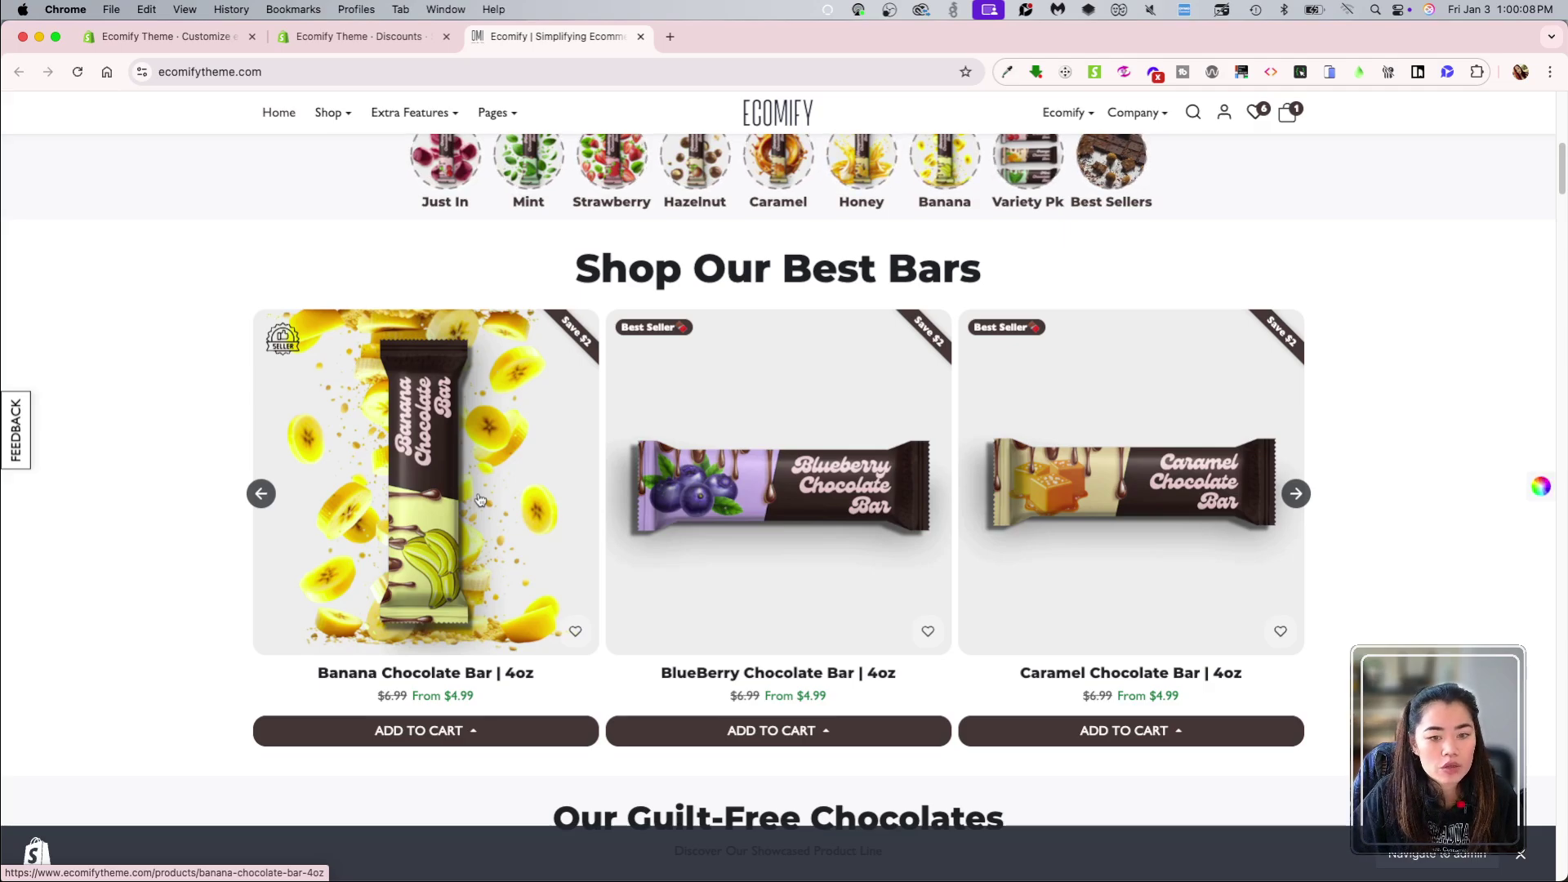
{"action": "left_click", "coordinate": [1285, 114]}
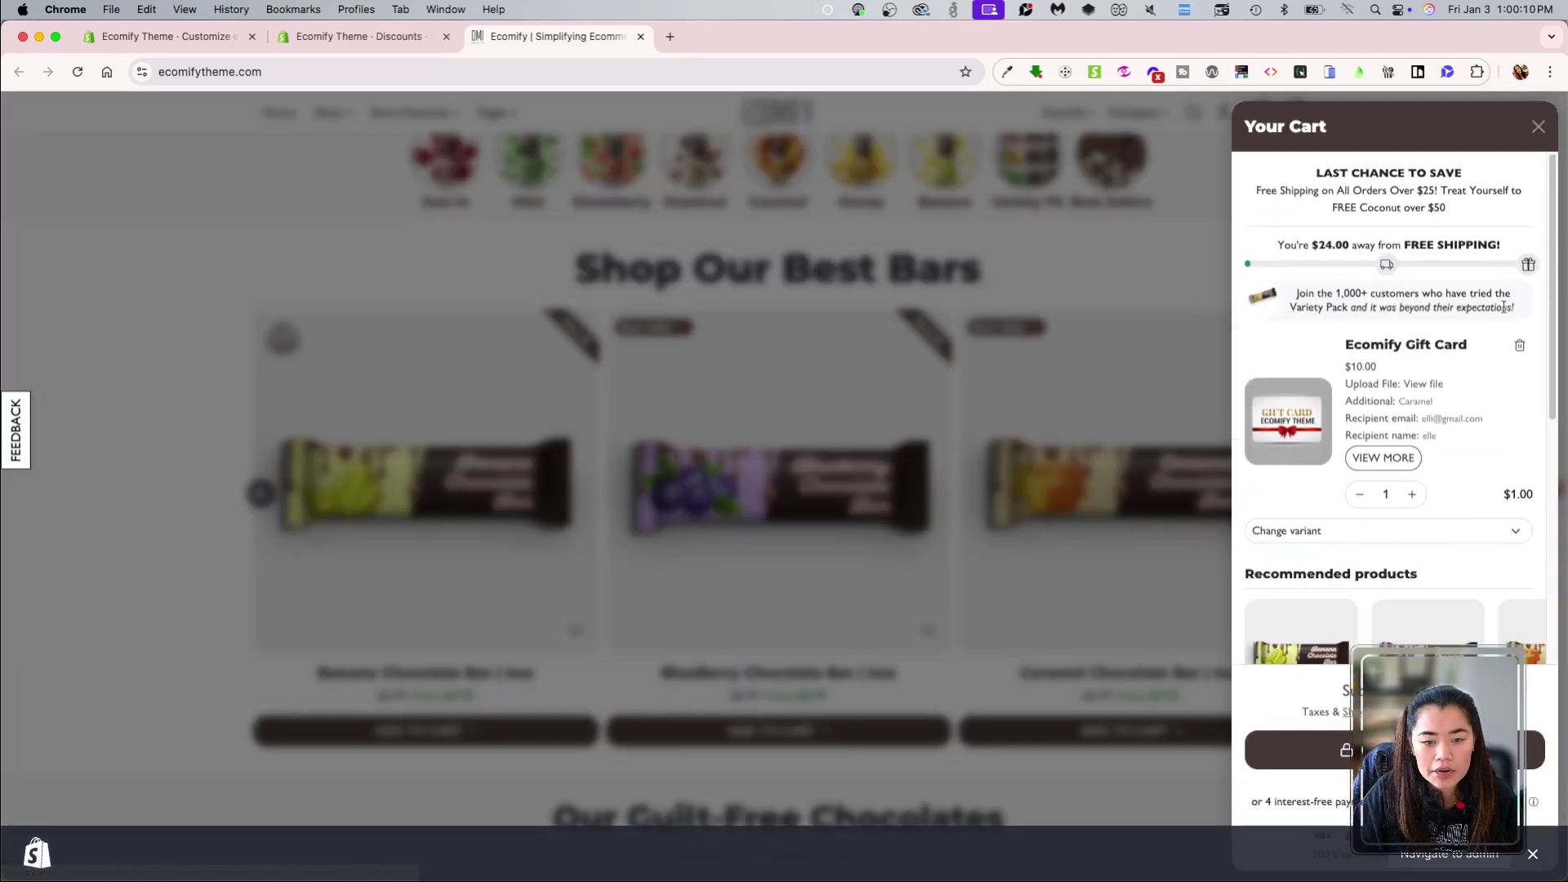
{"action": "scroll", "coordinate": [1435, 523], "scroll_direction": "down", "scroll_amount": 5}
{"action": "scroll", "coordinate": [1435, 449], "scroll_direction": "up", "scroll_amount": 5}
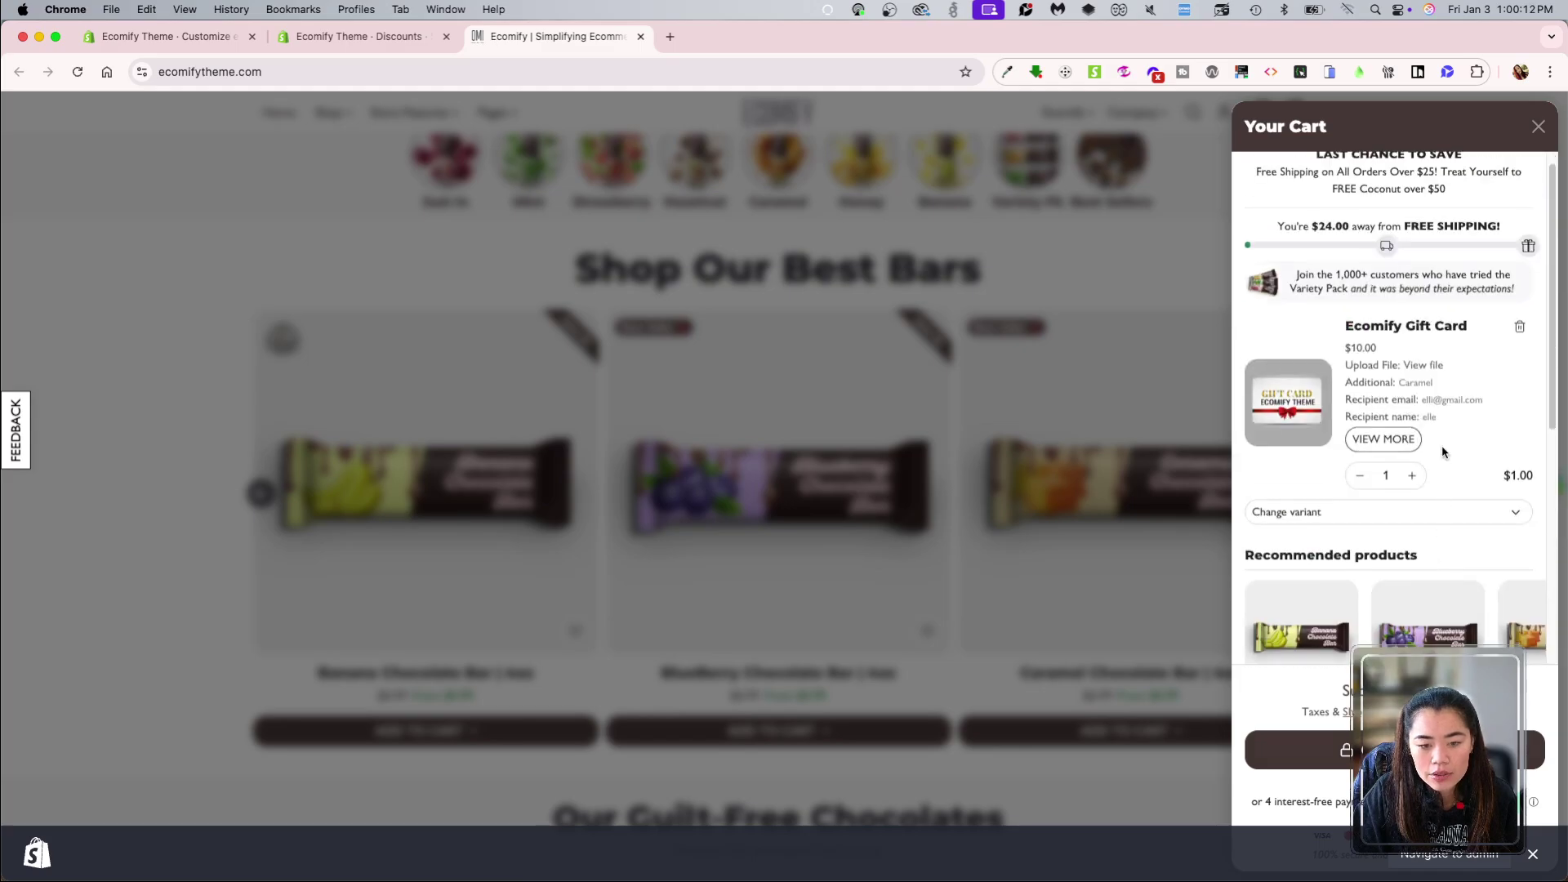
{"action": "left_click", "coordinate": [1520, 327]}
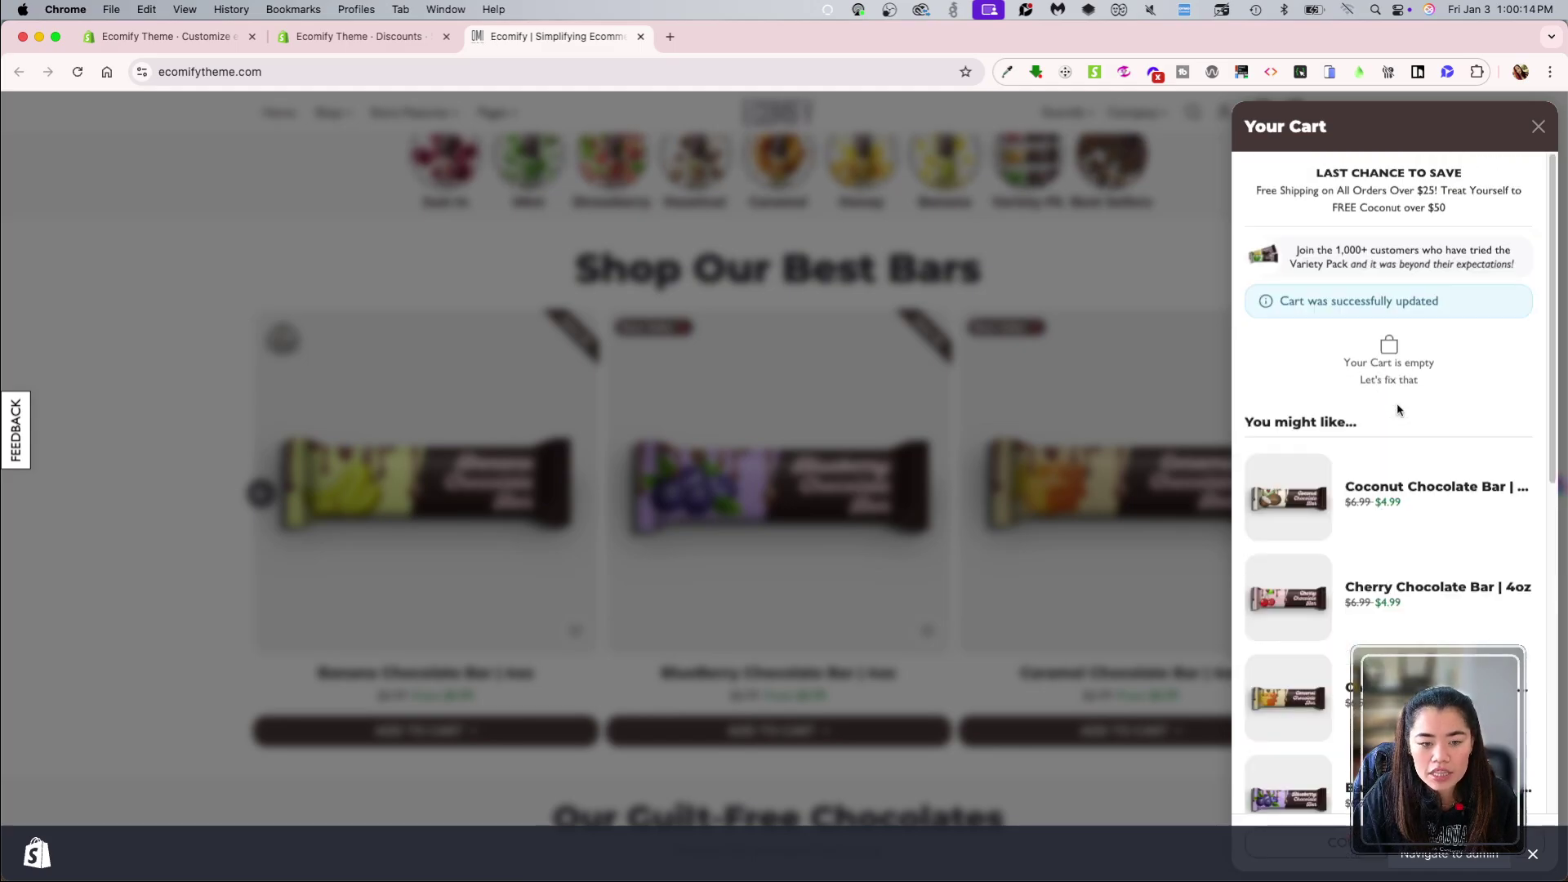
{"action": "left_click", "coordinate": [946, 274]}
Step: Reload the storefront, dismiss the preview bar and return to the Shopify Discounts tab
{"action": "left_click", "coordinate": [539, 72]}
{"action": "key", "text": "Return"}
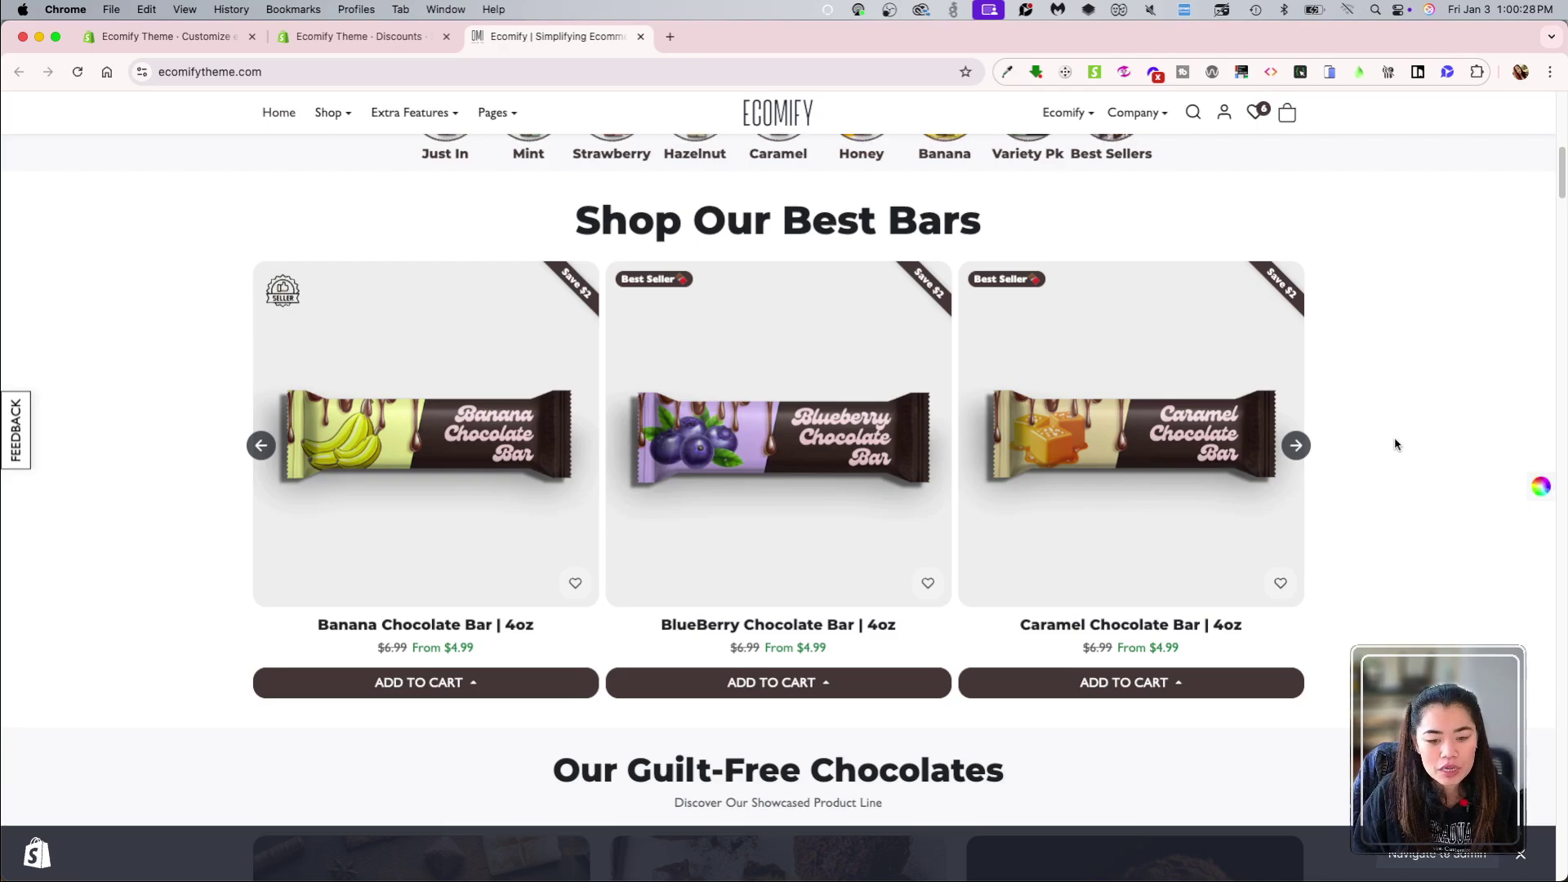
{"action": "left_click", "coordinate": [1521, 854]}
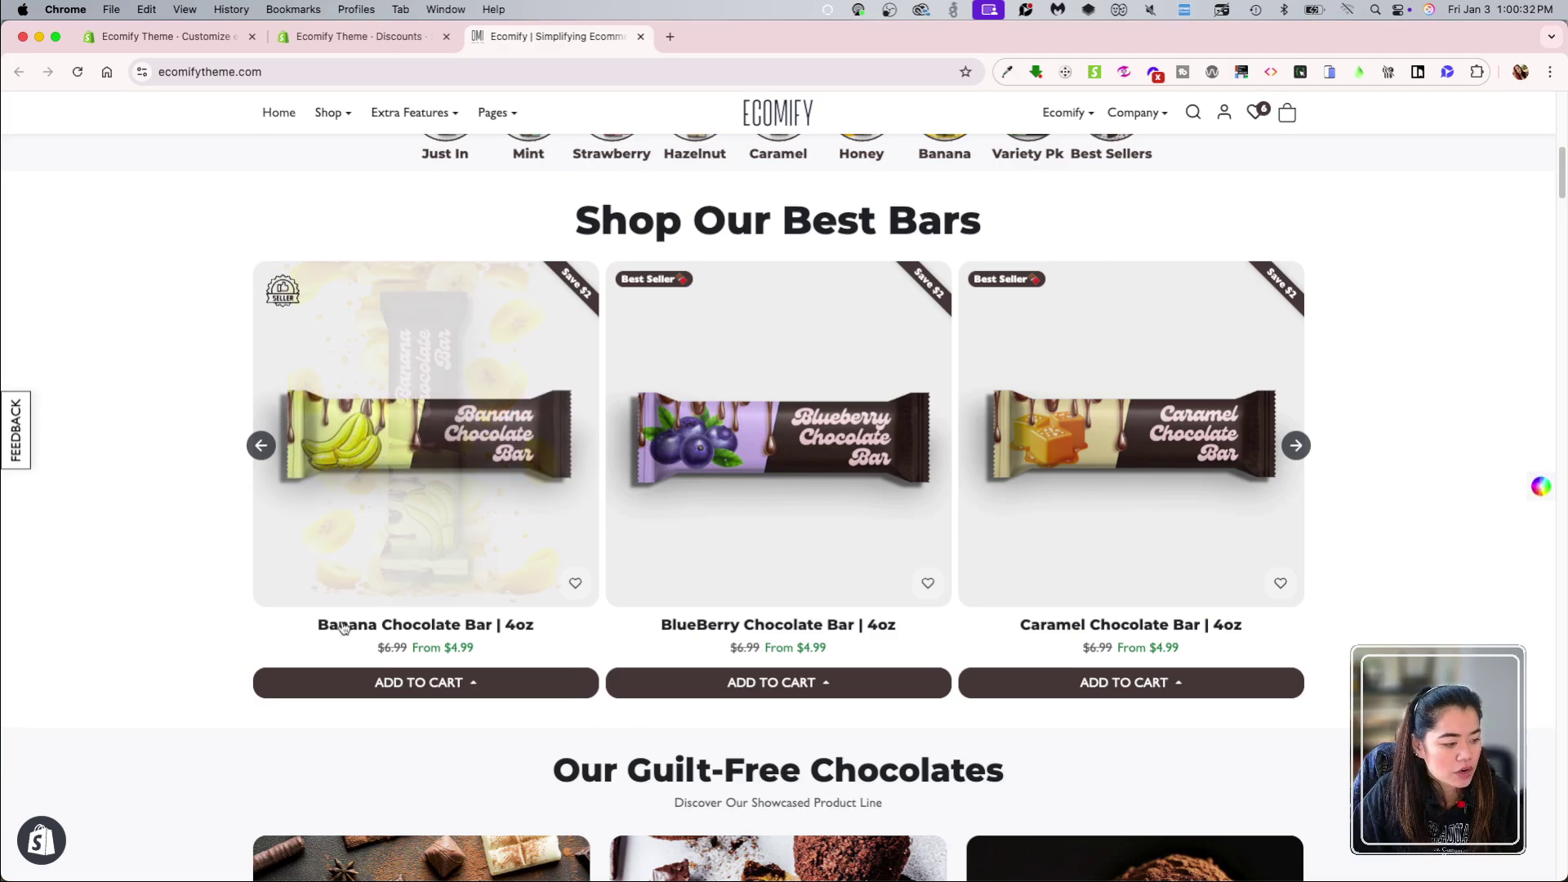
{"action": "left_click", "coordinate": [351, 36]}
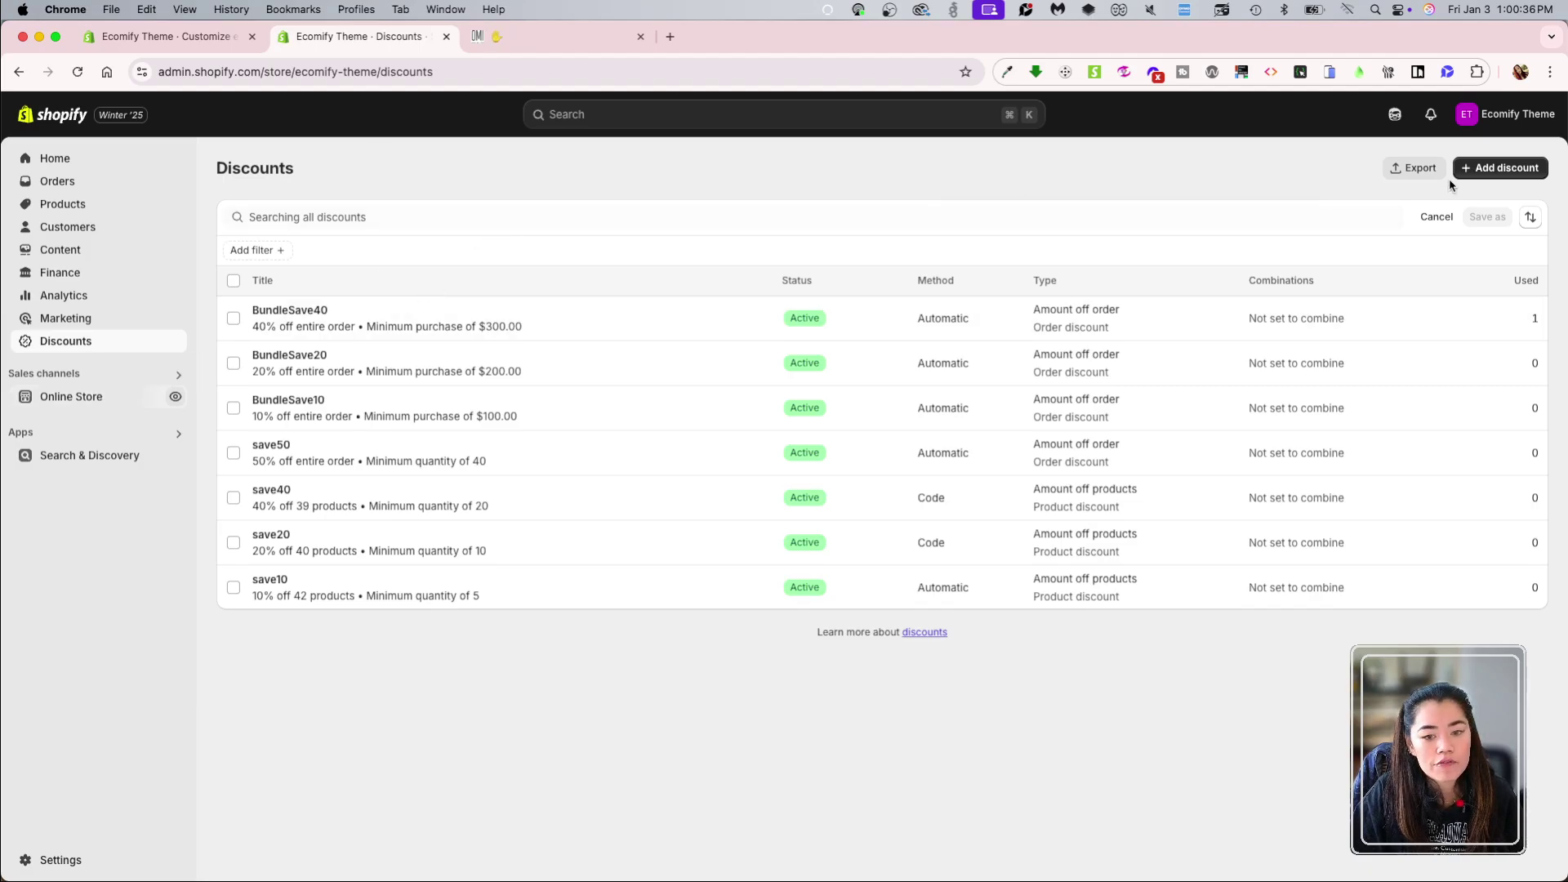
Step: Start a new discount from the Discounts list to bring up the discount type choices
{"action": "left_click", "coordinate": [1505, 169]}
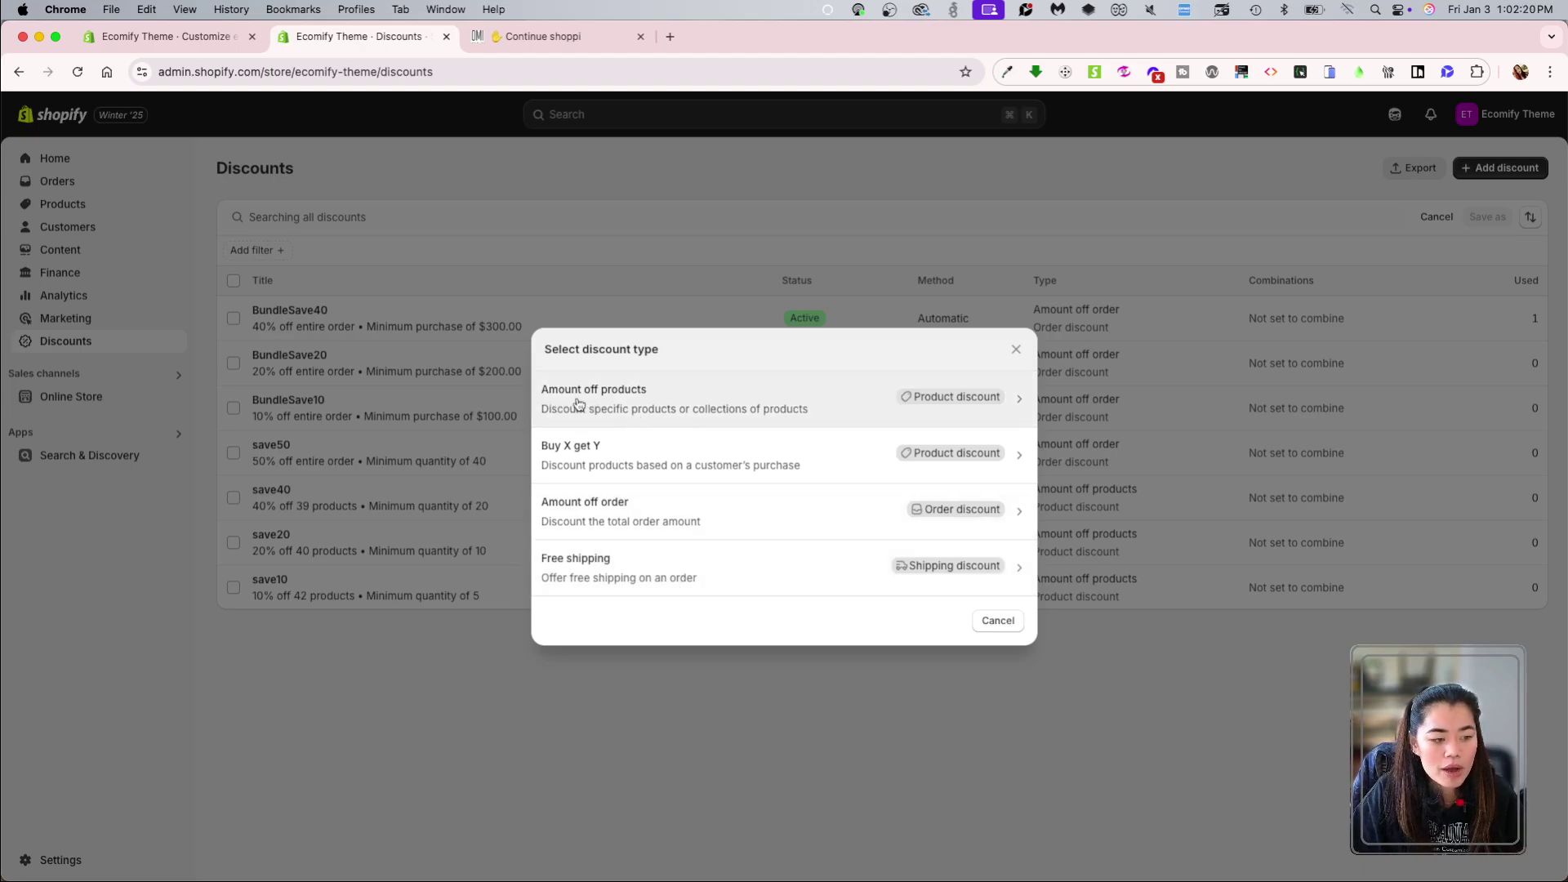
Step: Choose Amount off products as the new discount's type
{"action": "left_click", "coordinate": [780, 402]}
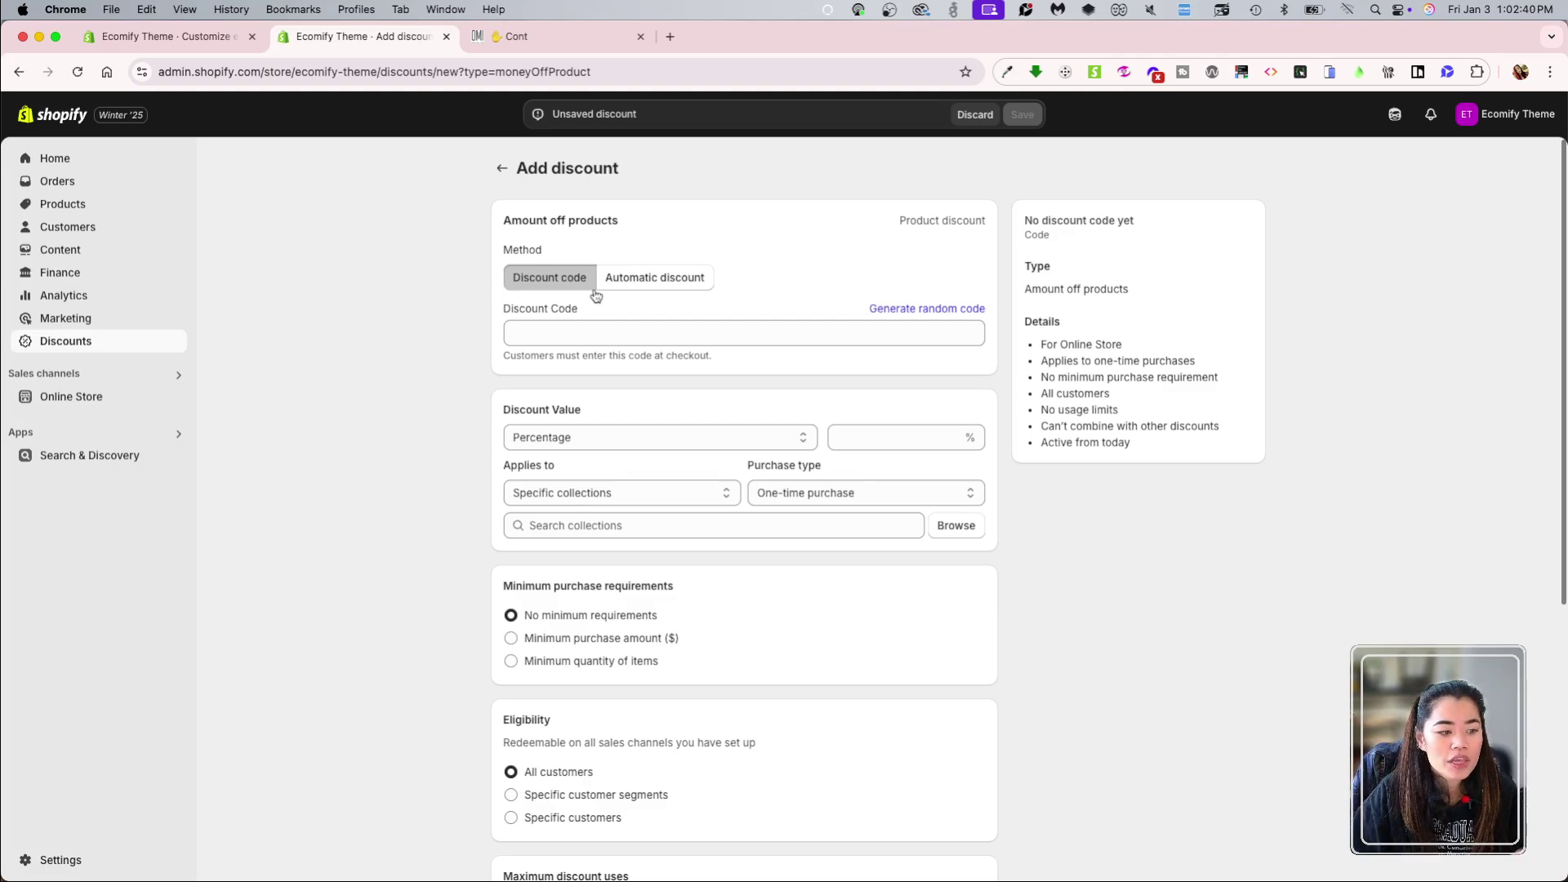
Step: Compare the Discount code and Automatic discount methods repeatedly, ending on Automatic discount
{"action": "left_click", "coordinate": [647, 284]}
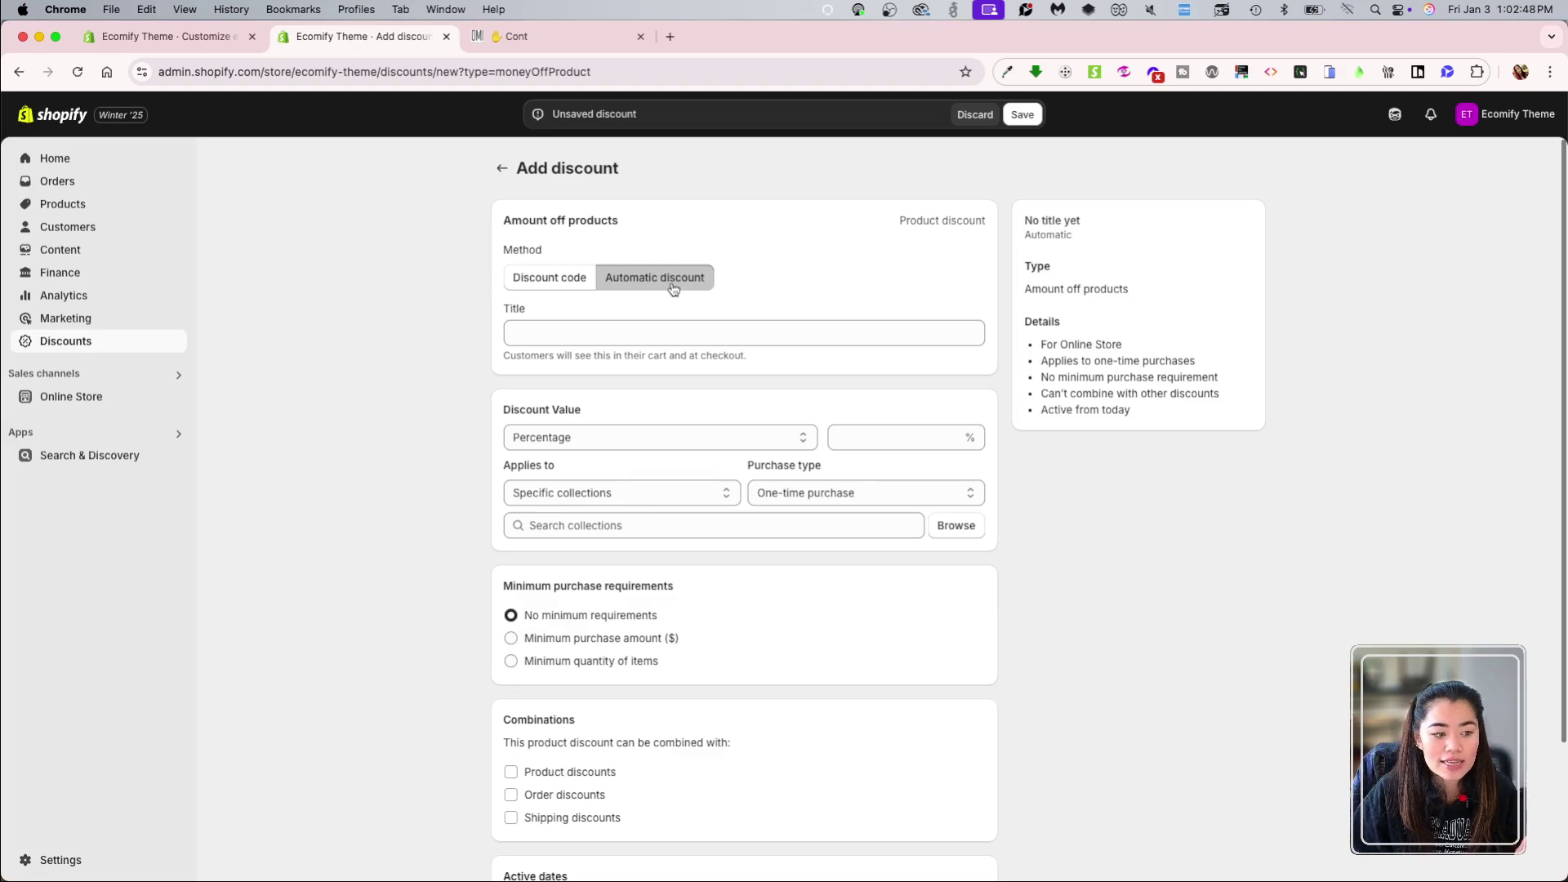
{"action": "left_click", "coordinate": [572, 279]}
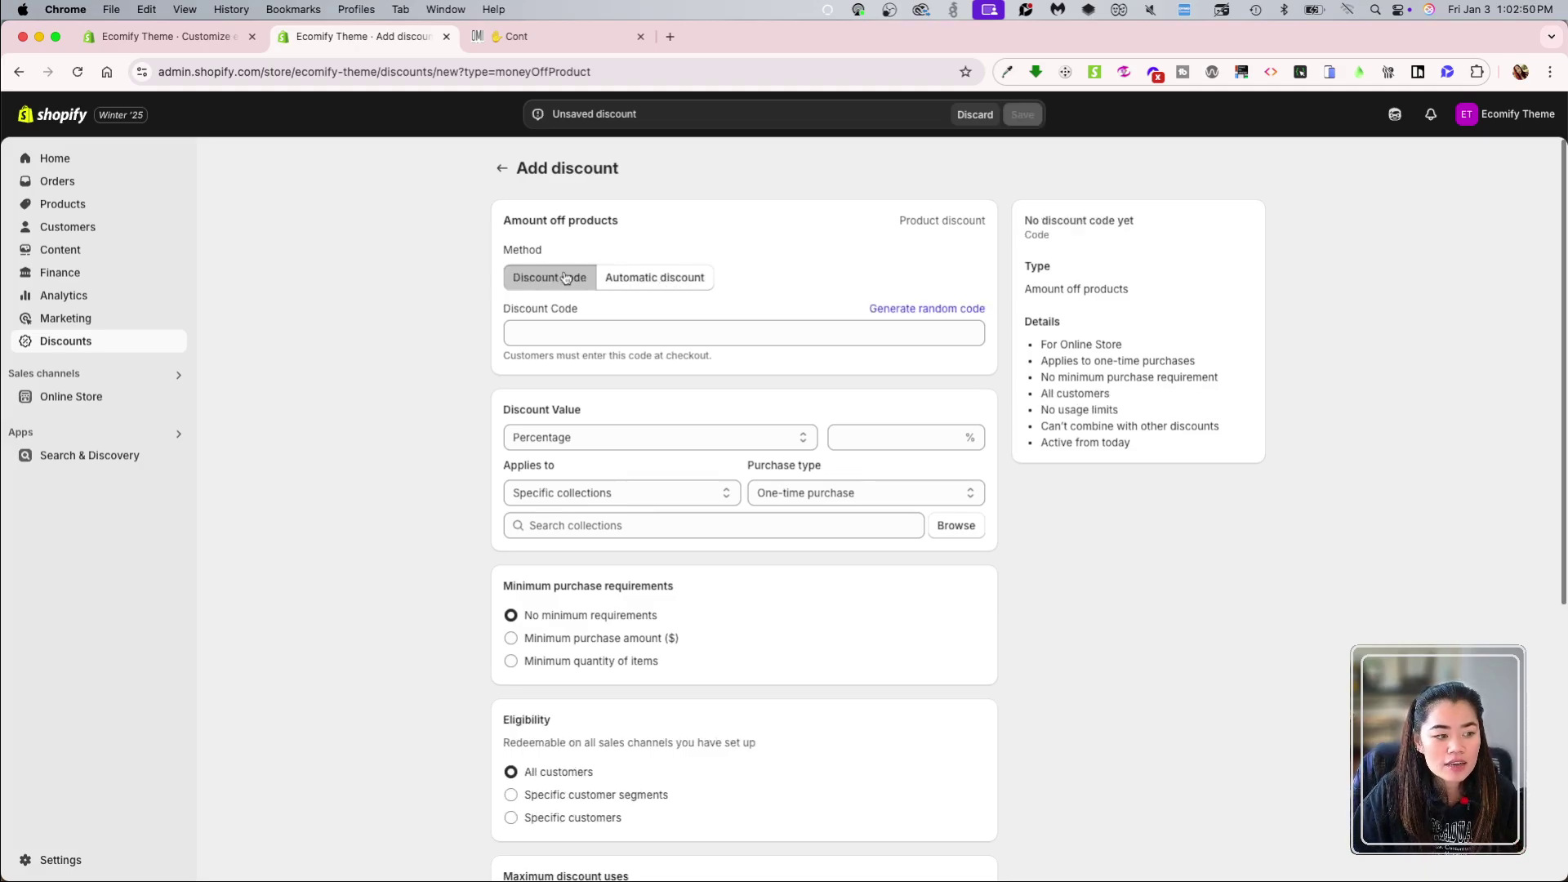
{"action": "left_click", "coordinate": [562, 337]}
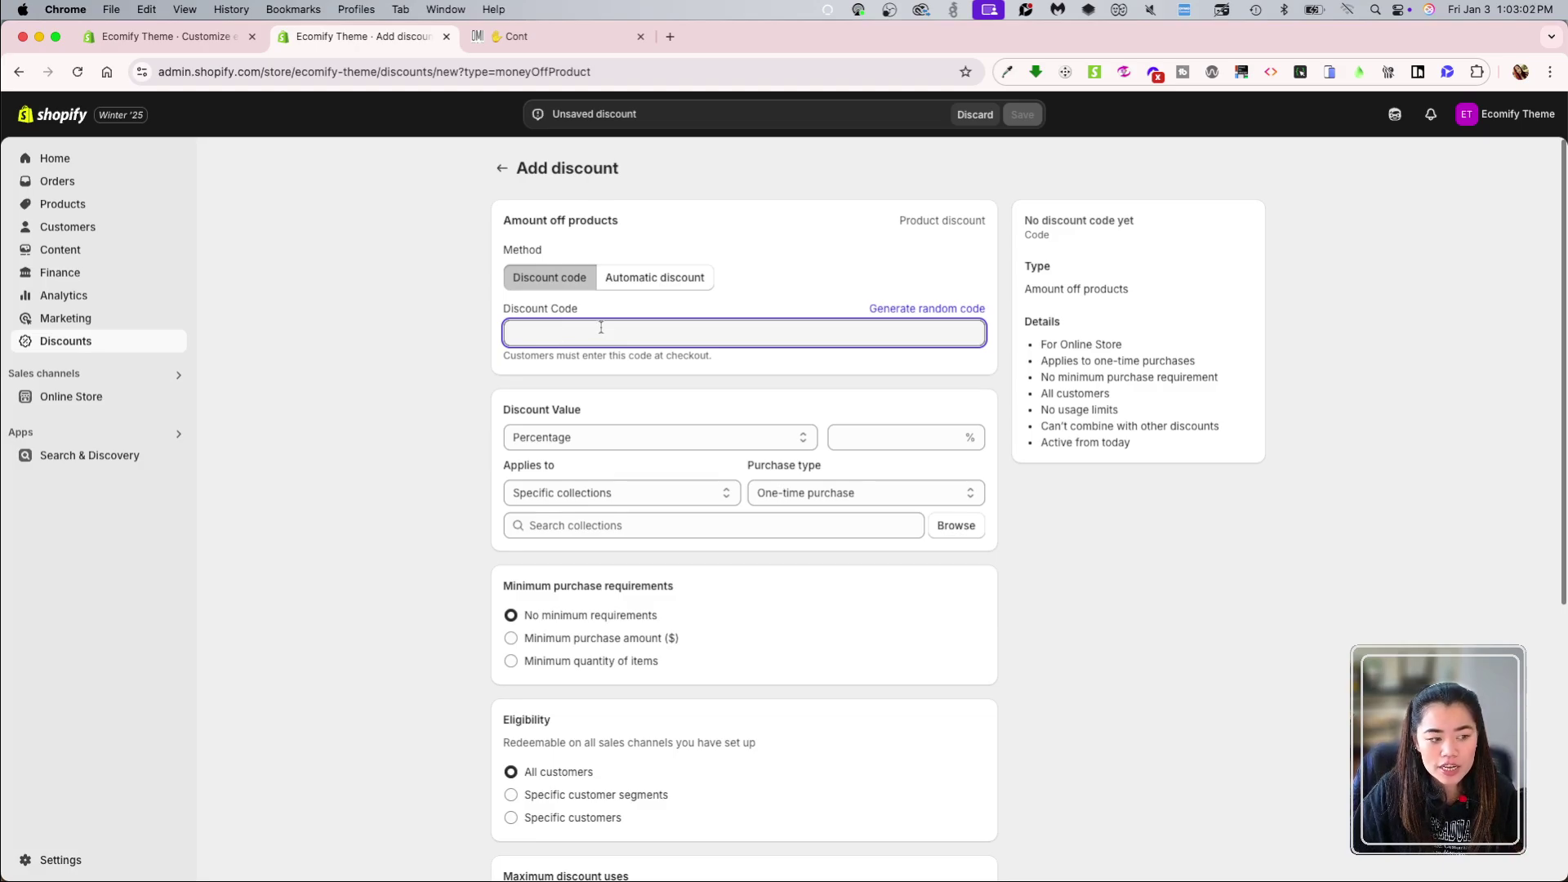
{"action": "left_click", "coordinate": [541, 281]}
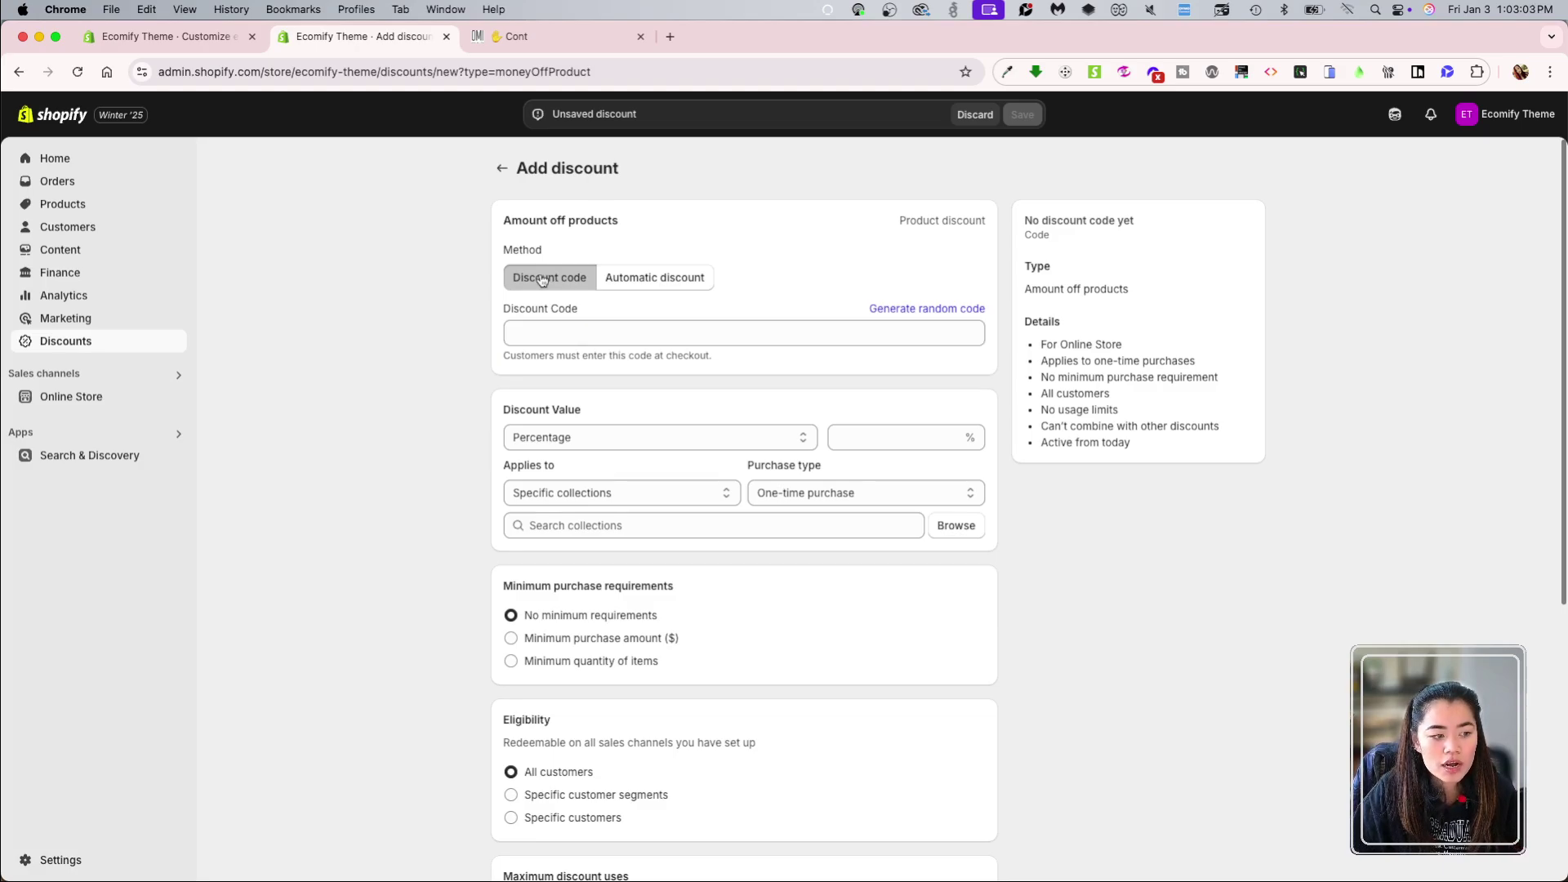
{"action": "left_click", "coordinate": [648, 280]}
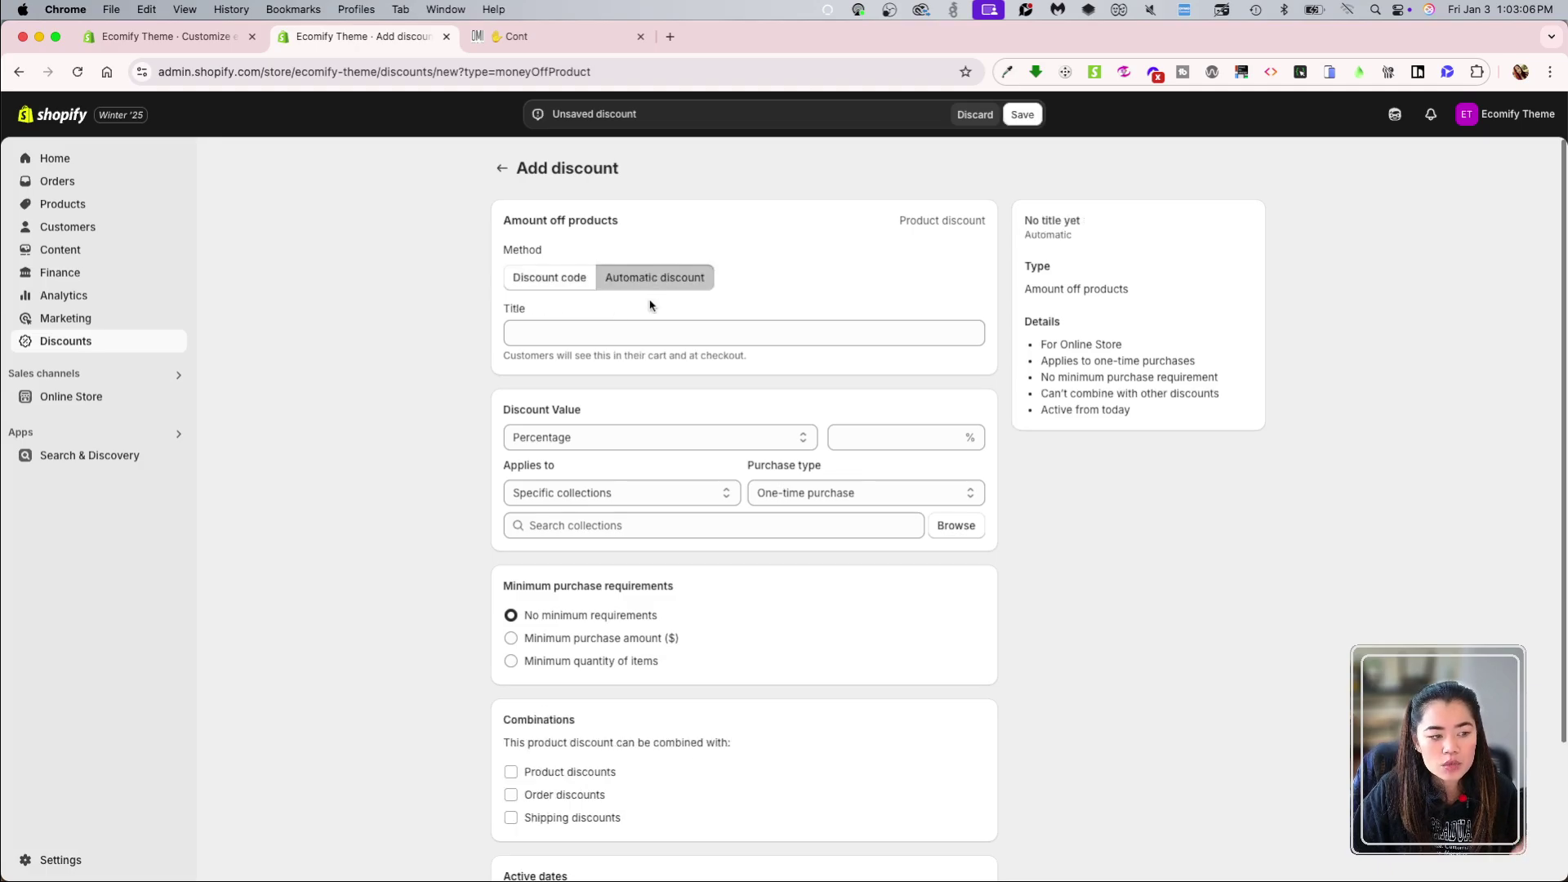
{"action": "left_click", "coordinate": [571, 278]}
{"action": "left_click", "coordinate": [577, 329]}
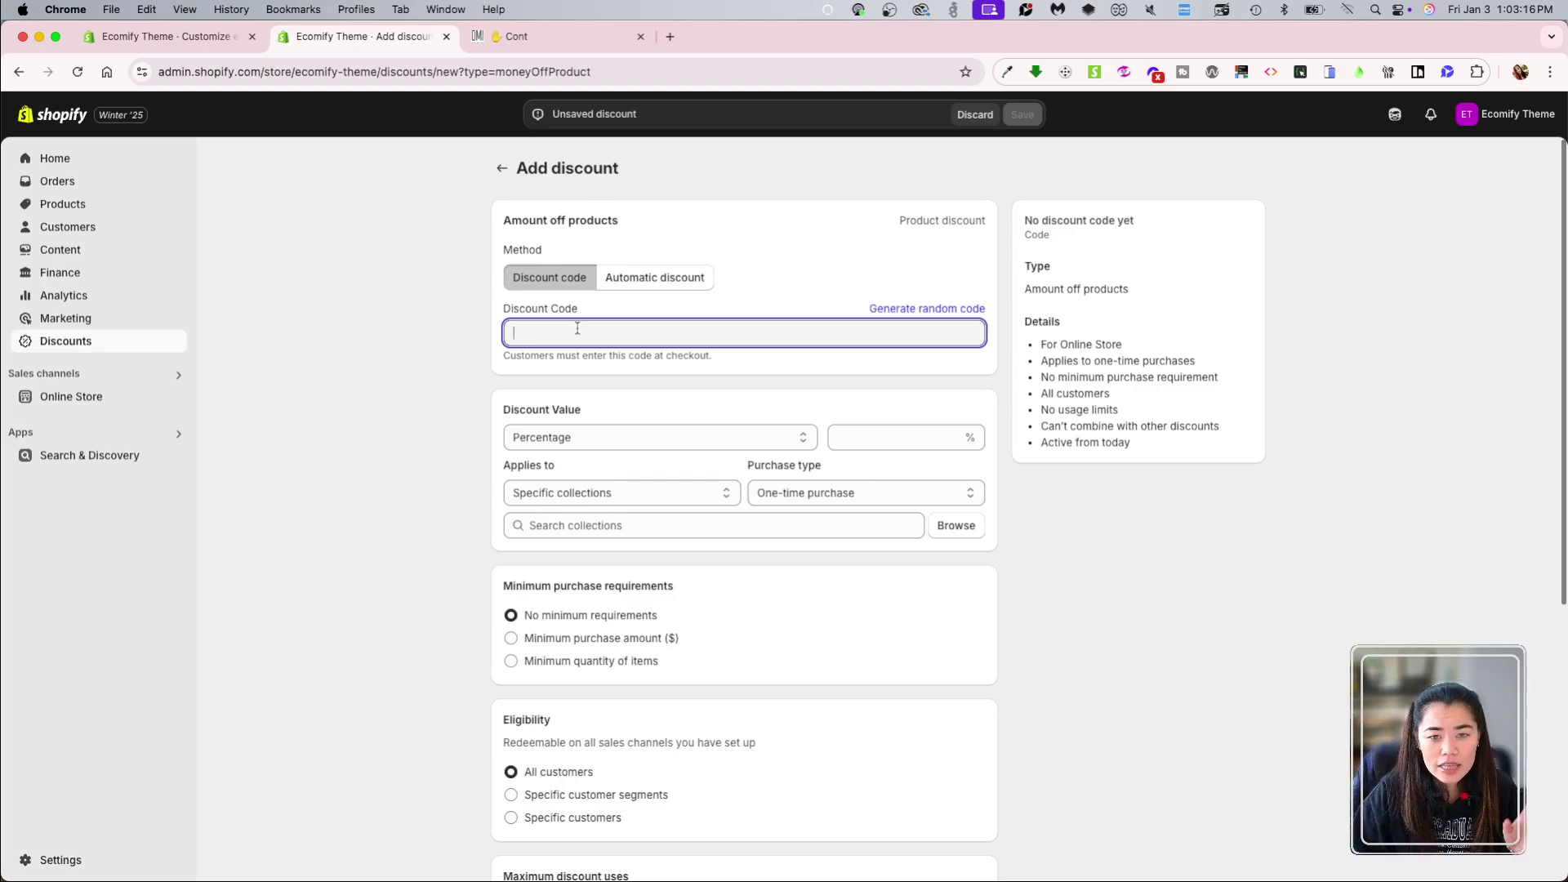
{"action": "left_click", "coordinate": [663, 278]}
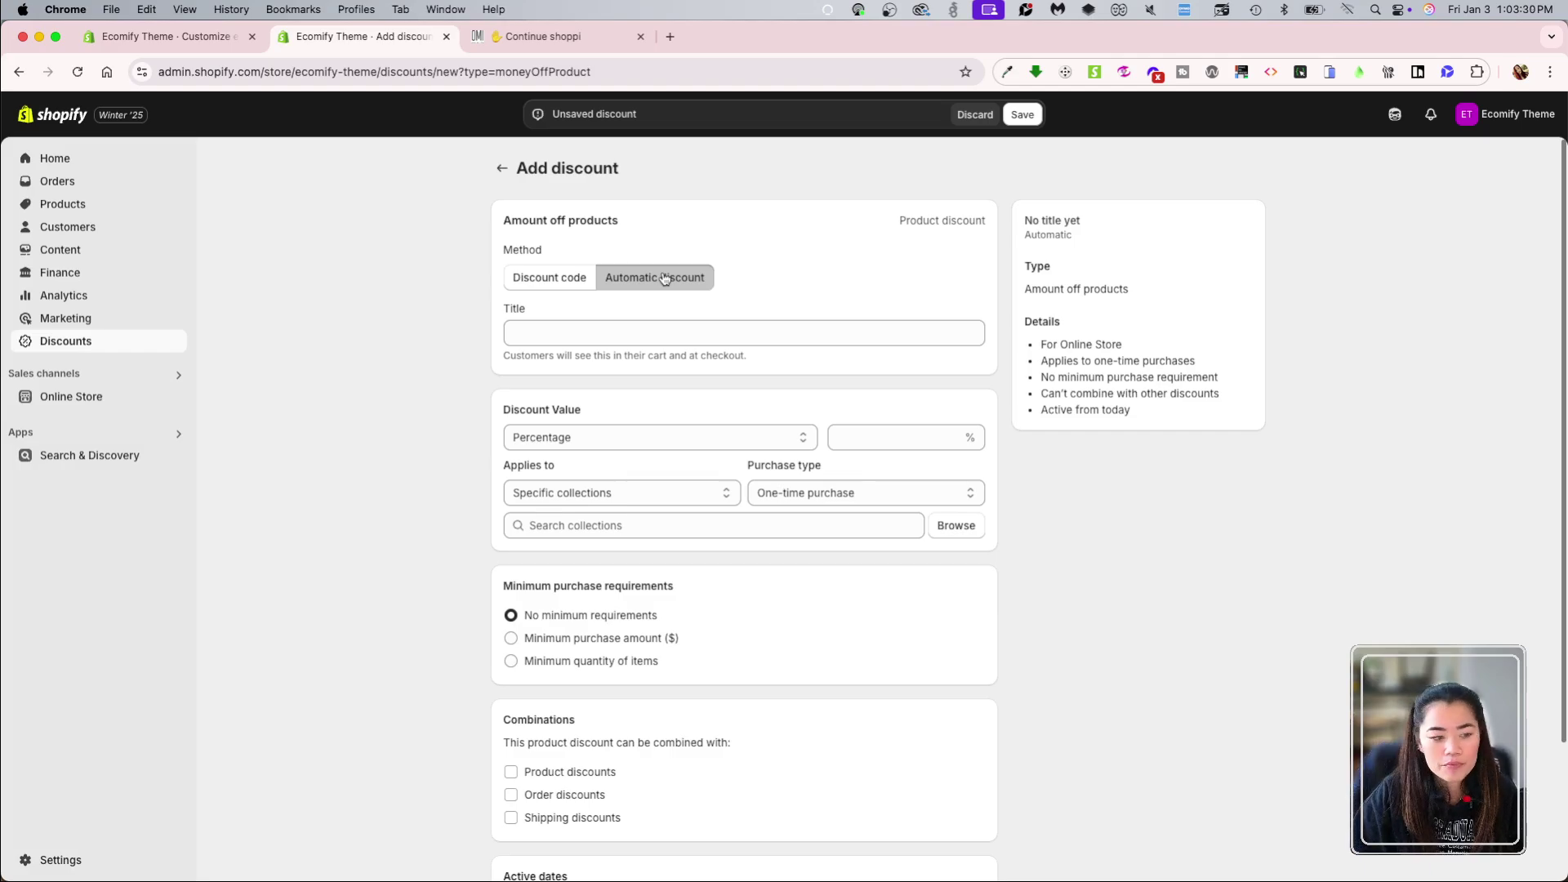
{"action": "left_click", "coordinate": [550, 278]}
{"action": "left_click", "coordinate": [603, 332]}
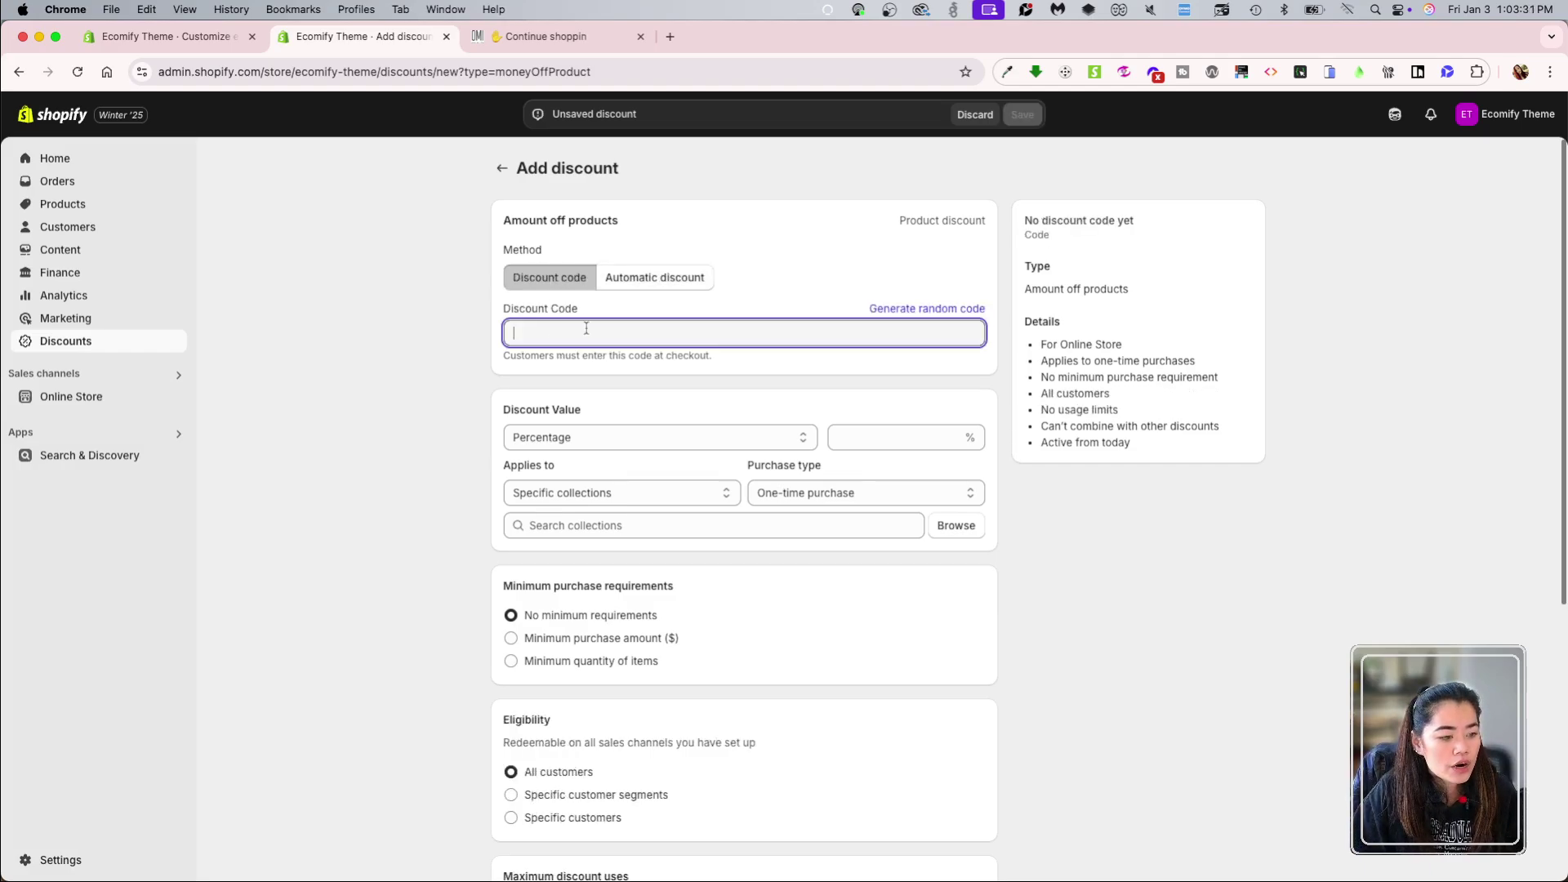
{"action": "left_click", "coordinate": [621, 285]}
{"action": "left_click", "coordinate": [555, 285]}
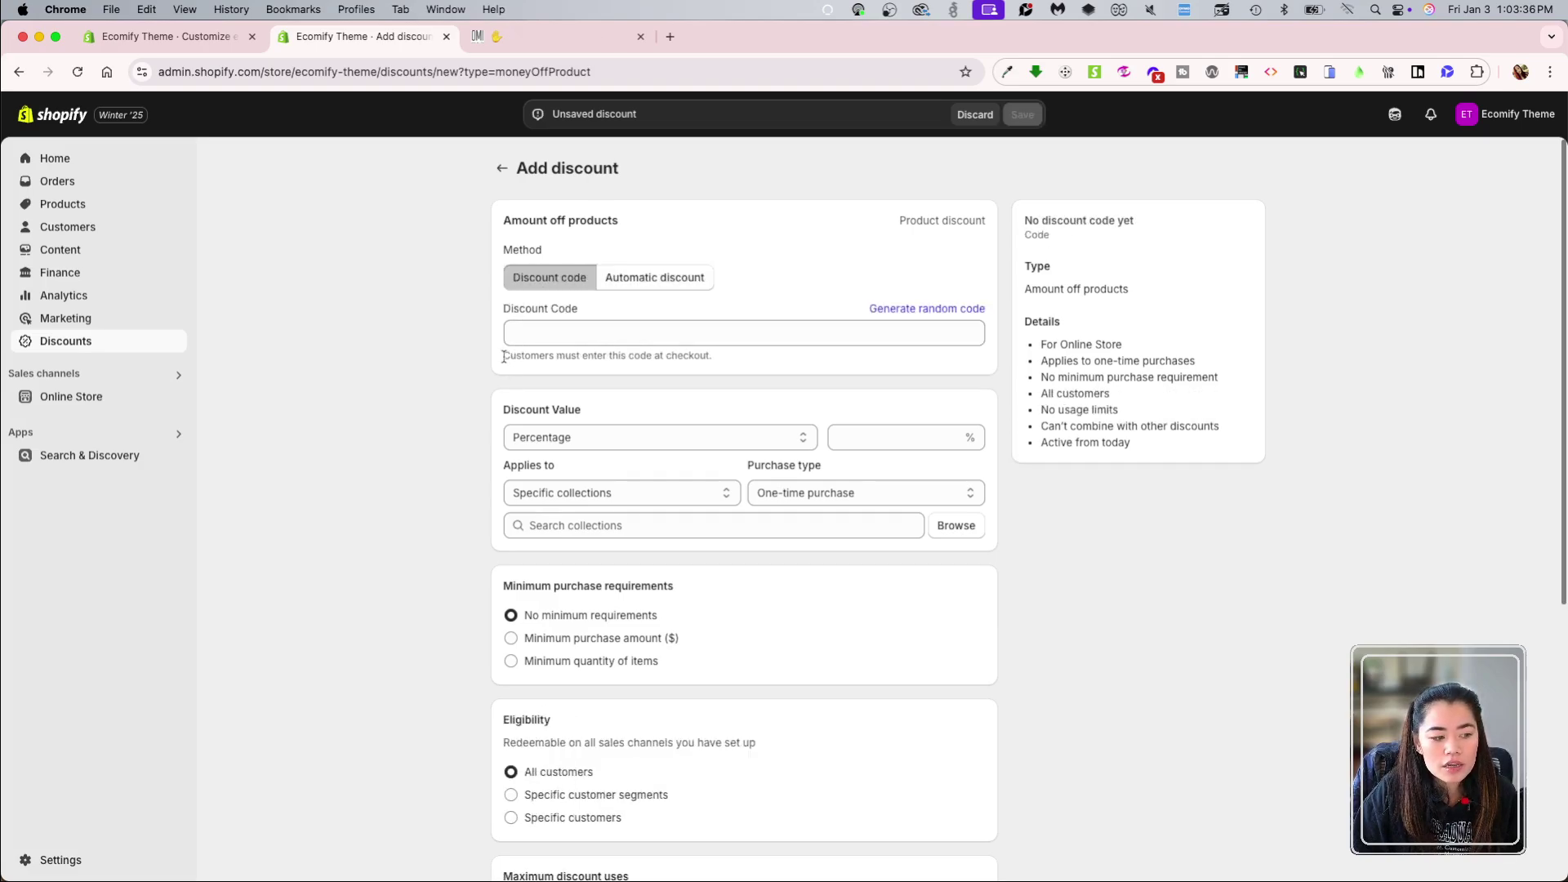
{"action": "left_click_drag", "start_coordinate": [504, 357], "coordinate": [750, 366]}
{"action": "left_click", "coordinate": [590, 369]}
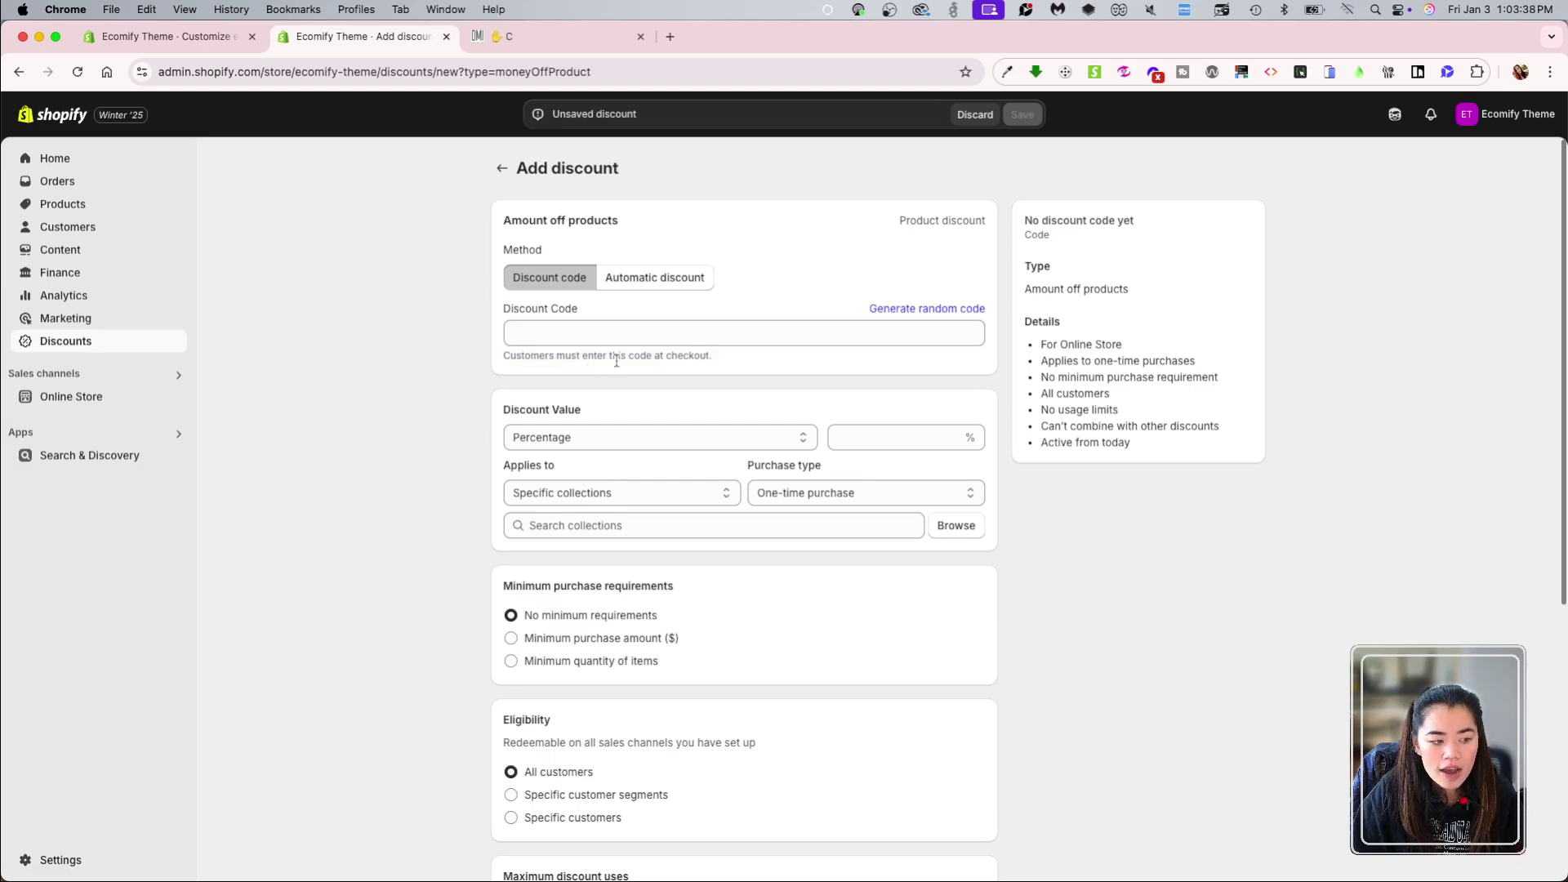
{"action": "left_click", "coordinate": [611, 333]}
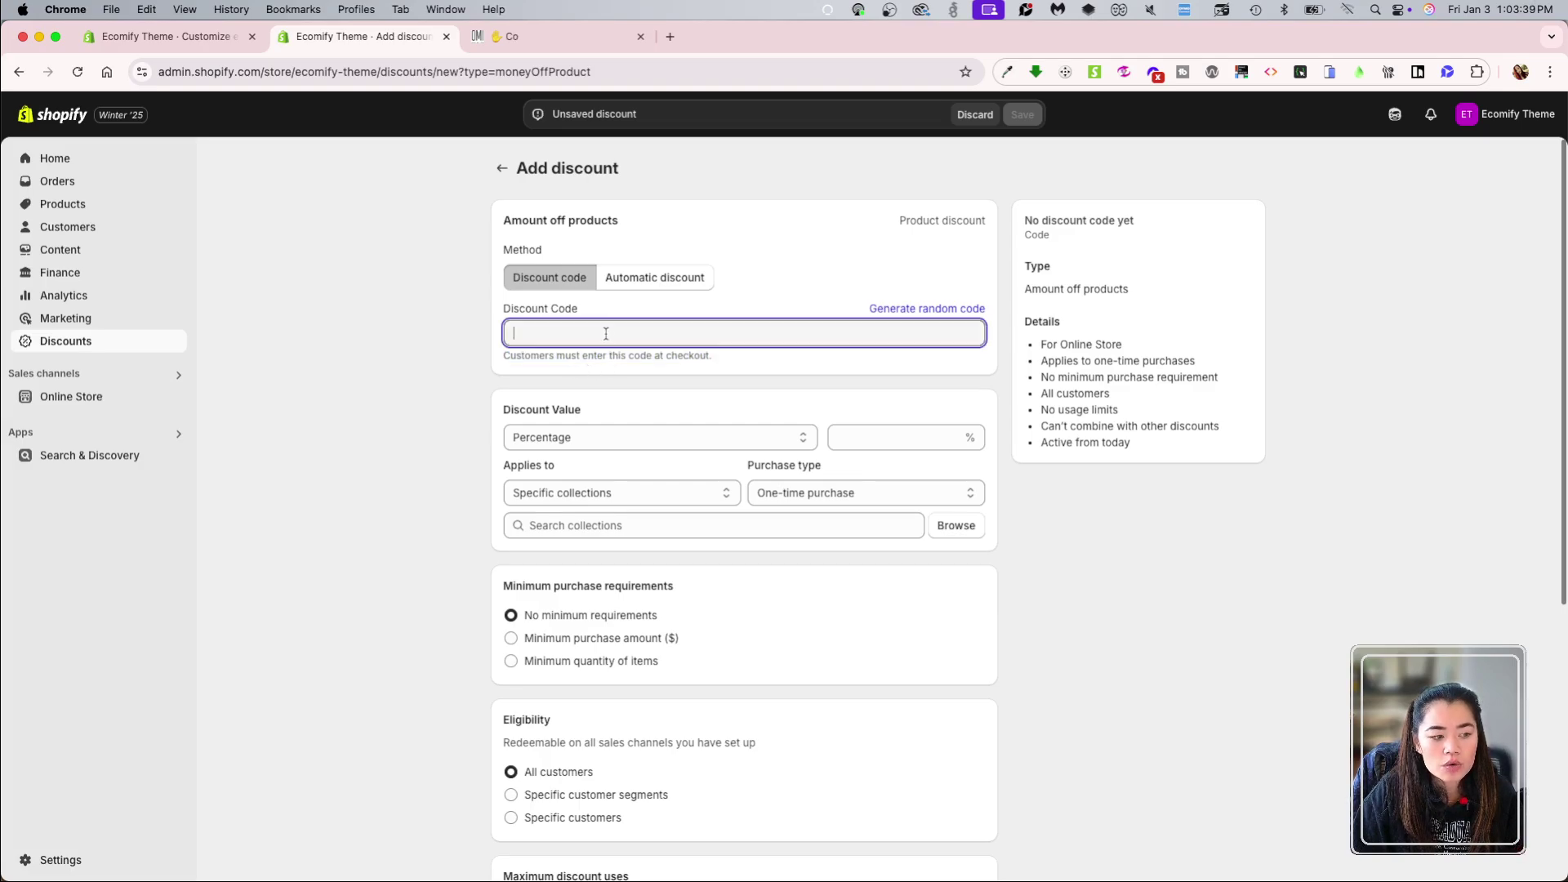
{"action": "left_click", "coordinate": [648, 277]}
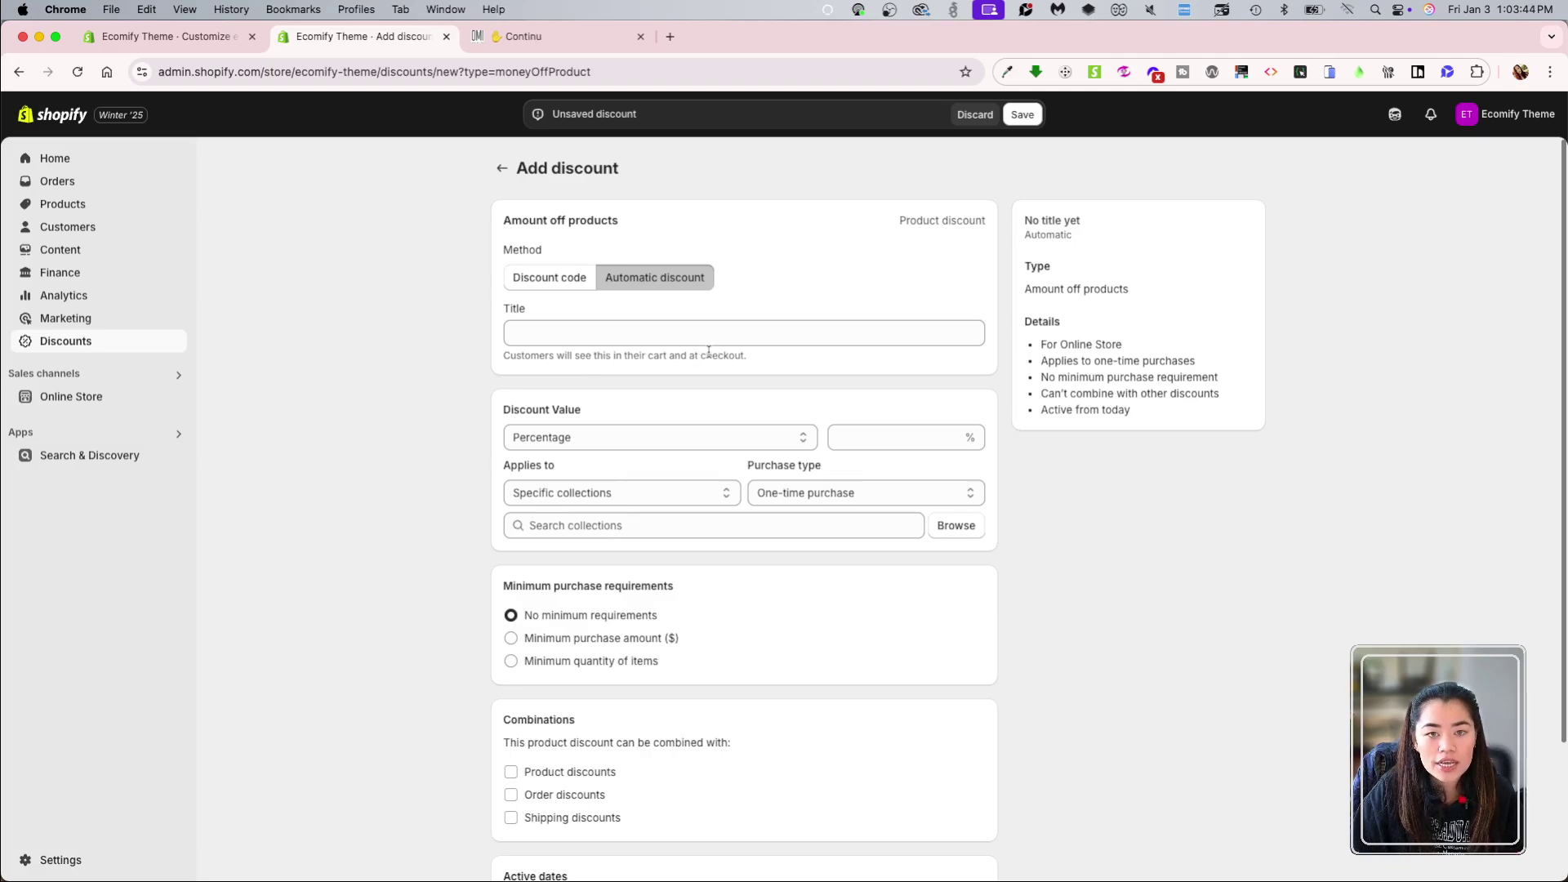
Step: Switch the method to Discount code and enter jan2025 as the code
{"action": "left_click", "coordinate": [562, 278]}
{"action": "left_click", "coordinate": [553, 331]}
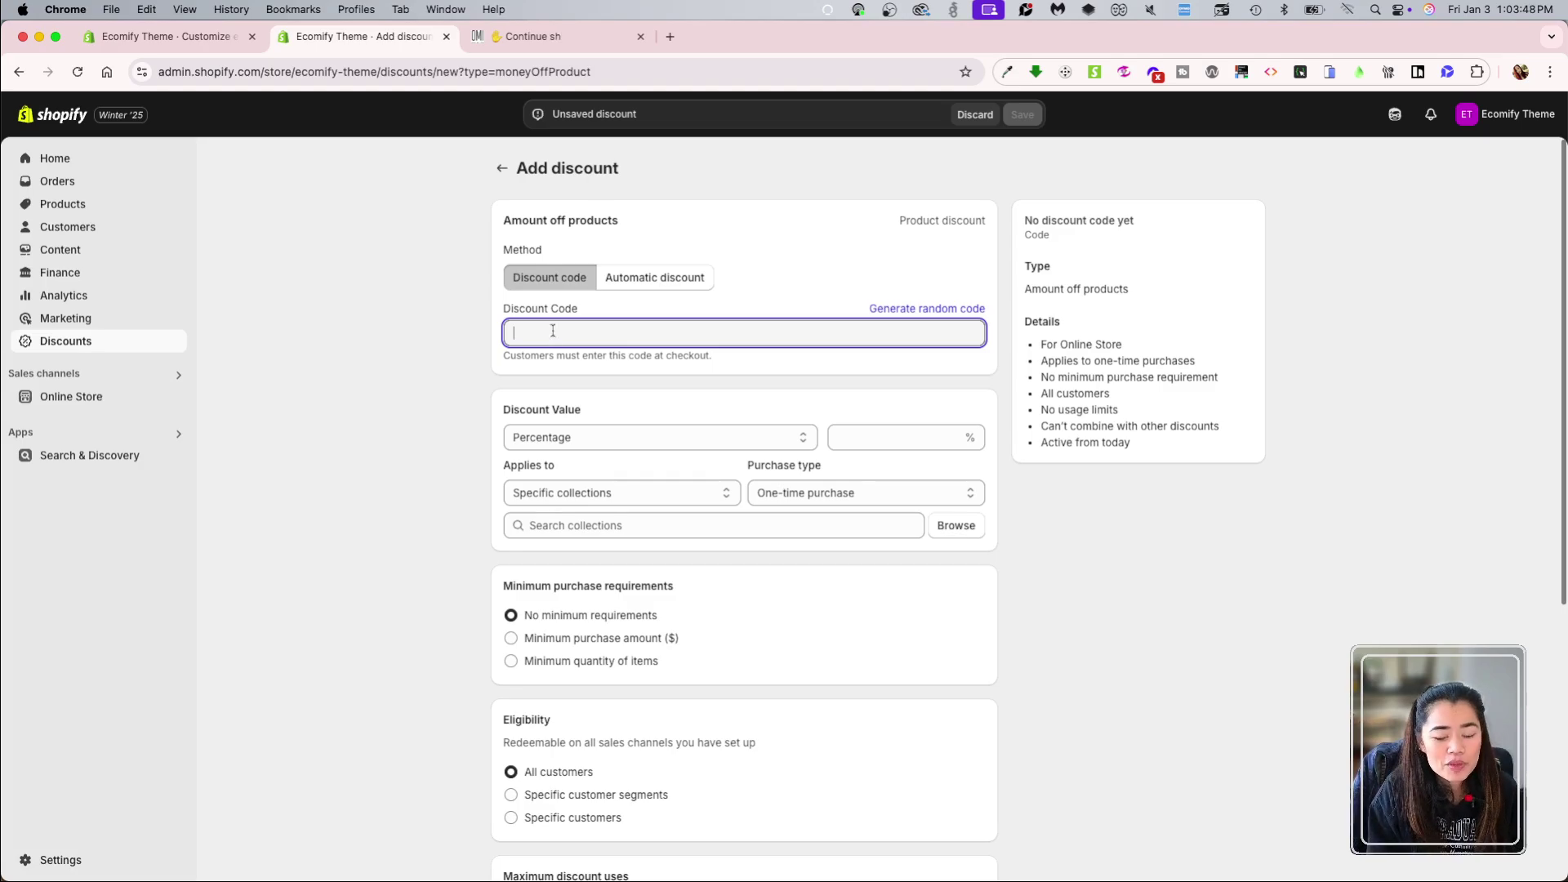
{"action": "type", "text": "jan"}
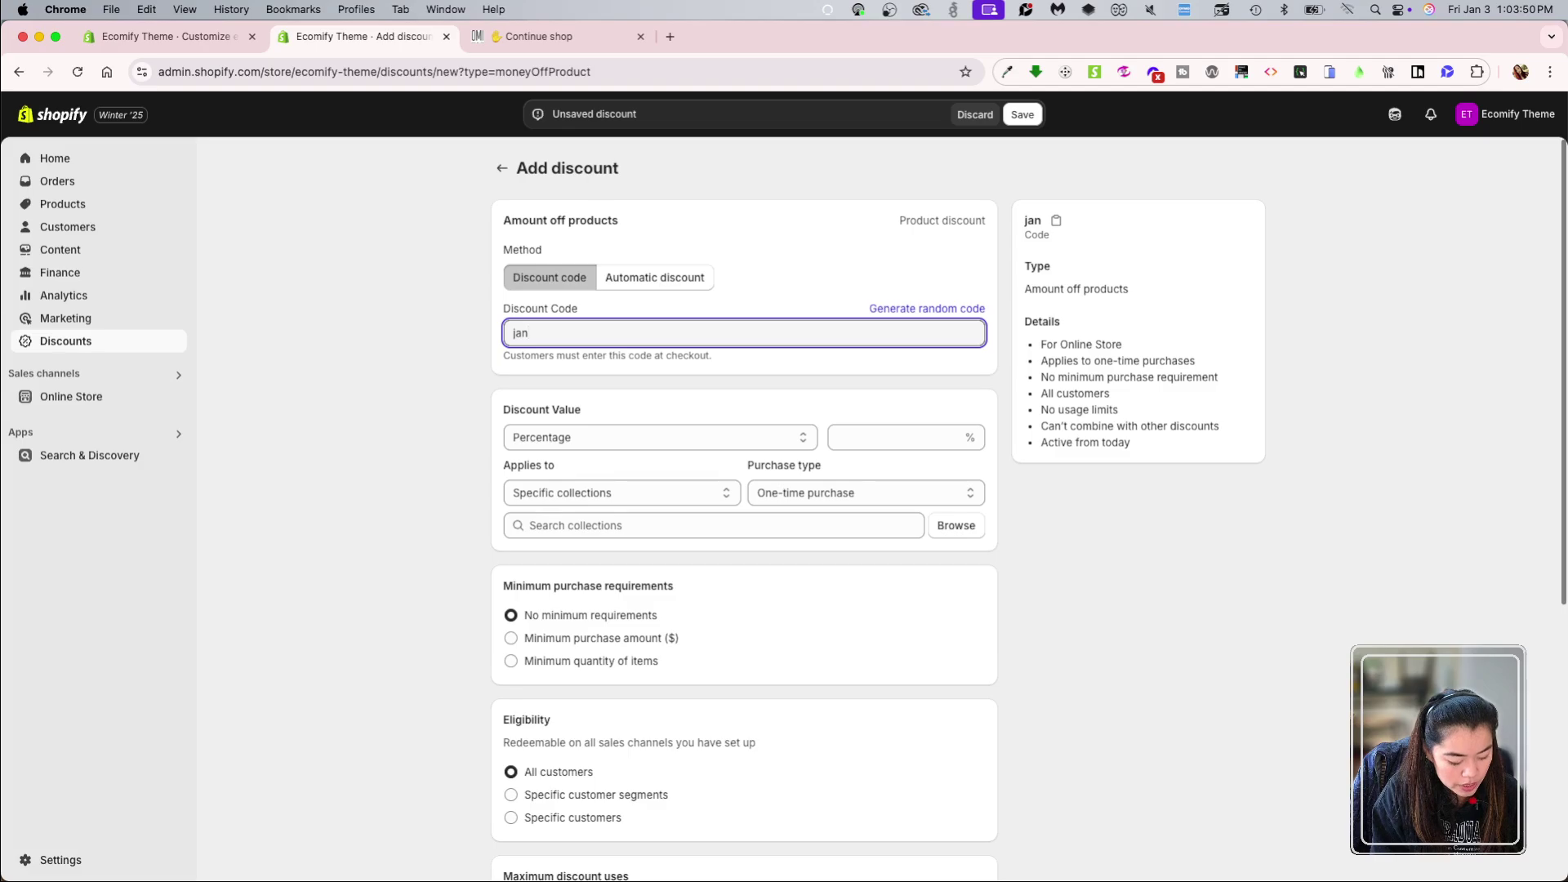
{"action": "type", "text": "2025"}
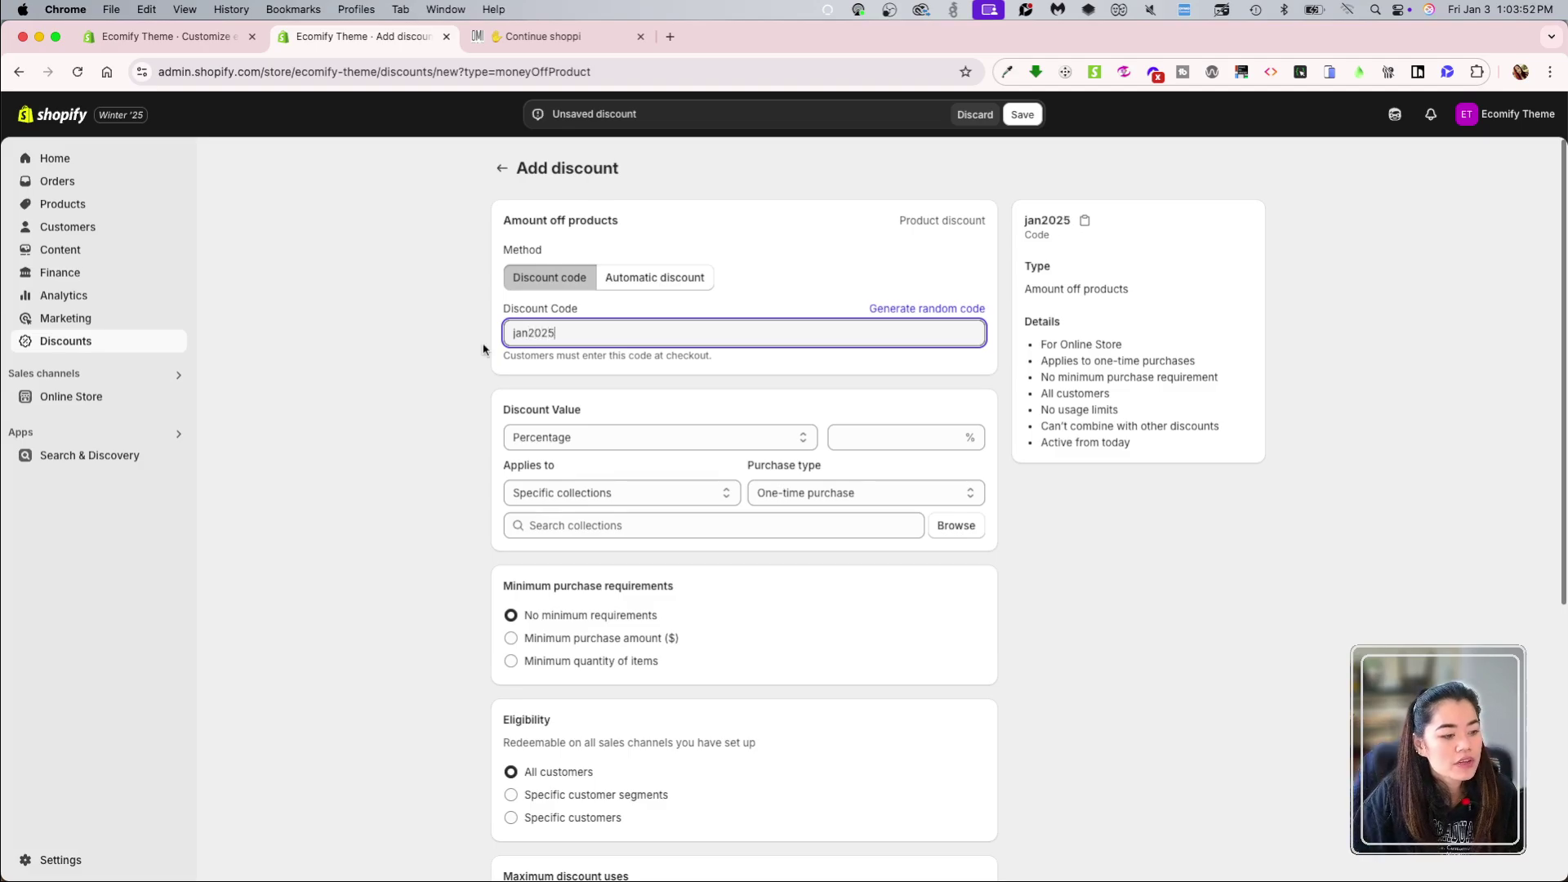
{"action": "left_click", "coordinate": [466, 352]}
{"action": "left_click", "coordinate": [701, 335]}
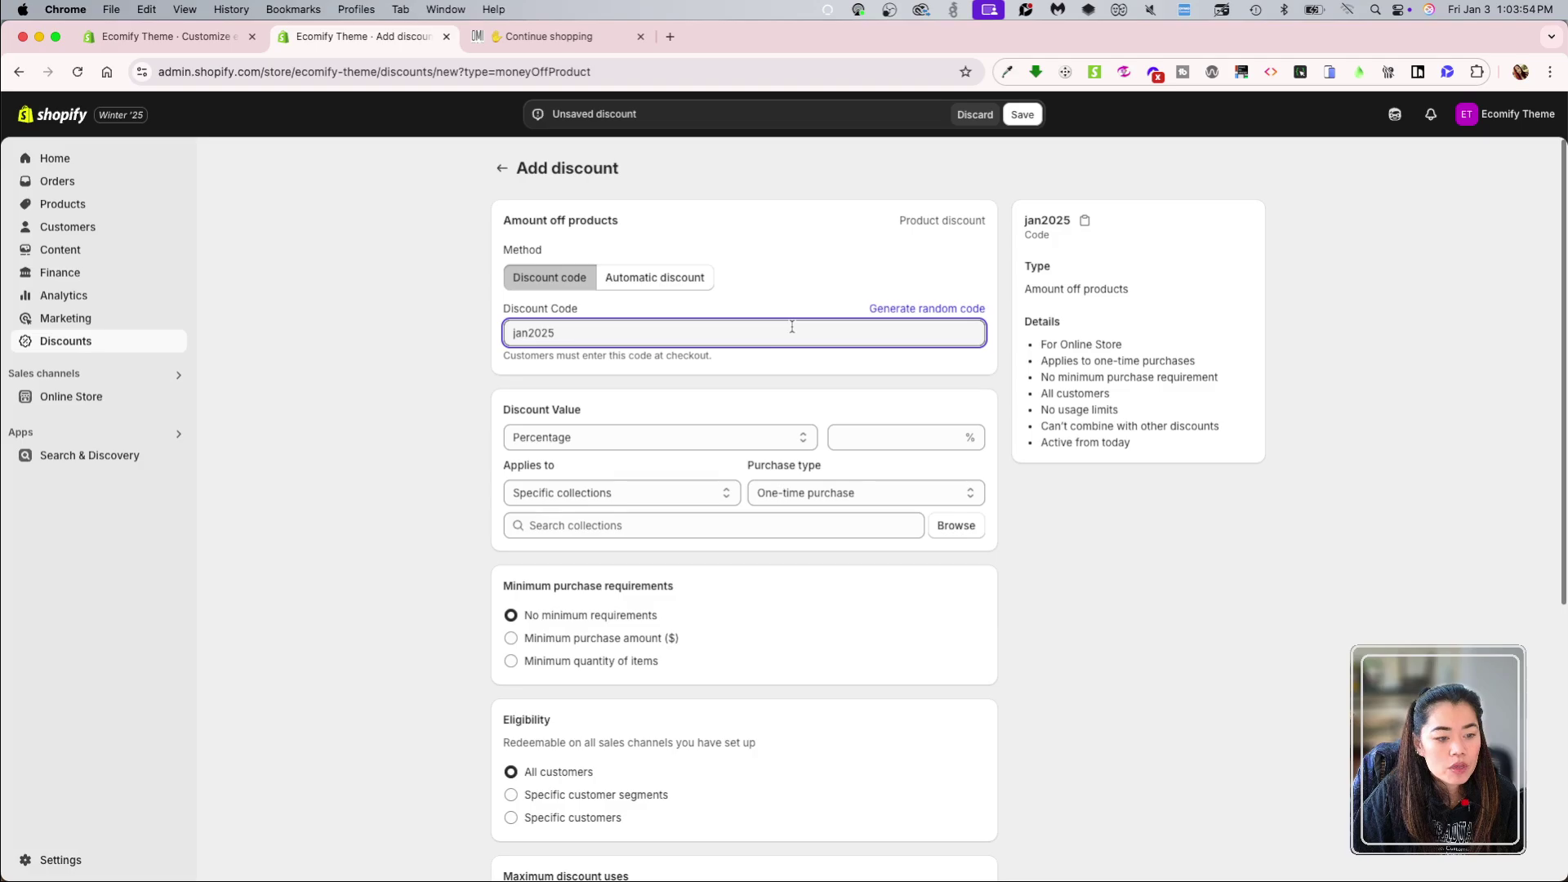
Step: Generate several random discount codes in place of jan2025
{"action": "left_click", "coordinate": [947, 309]}
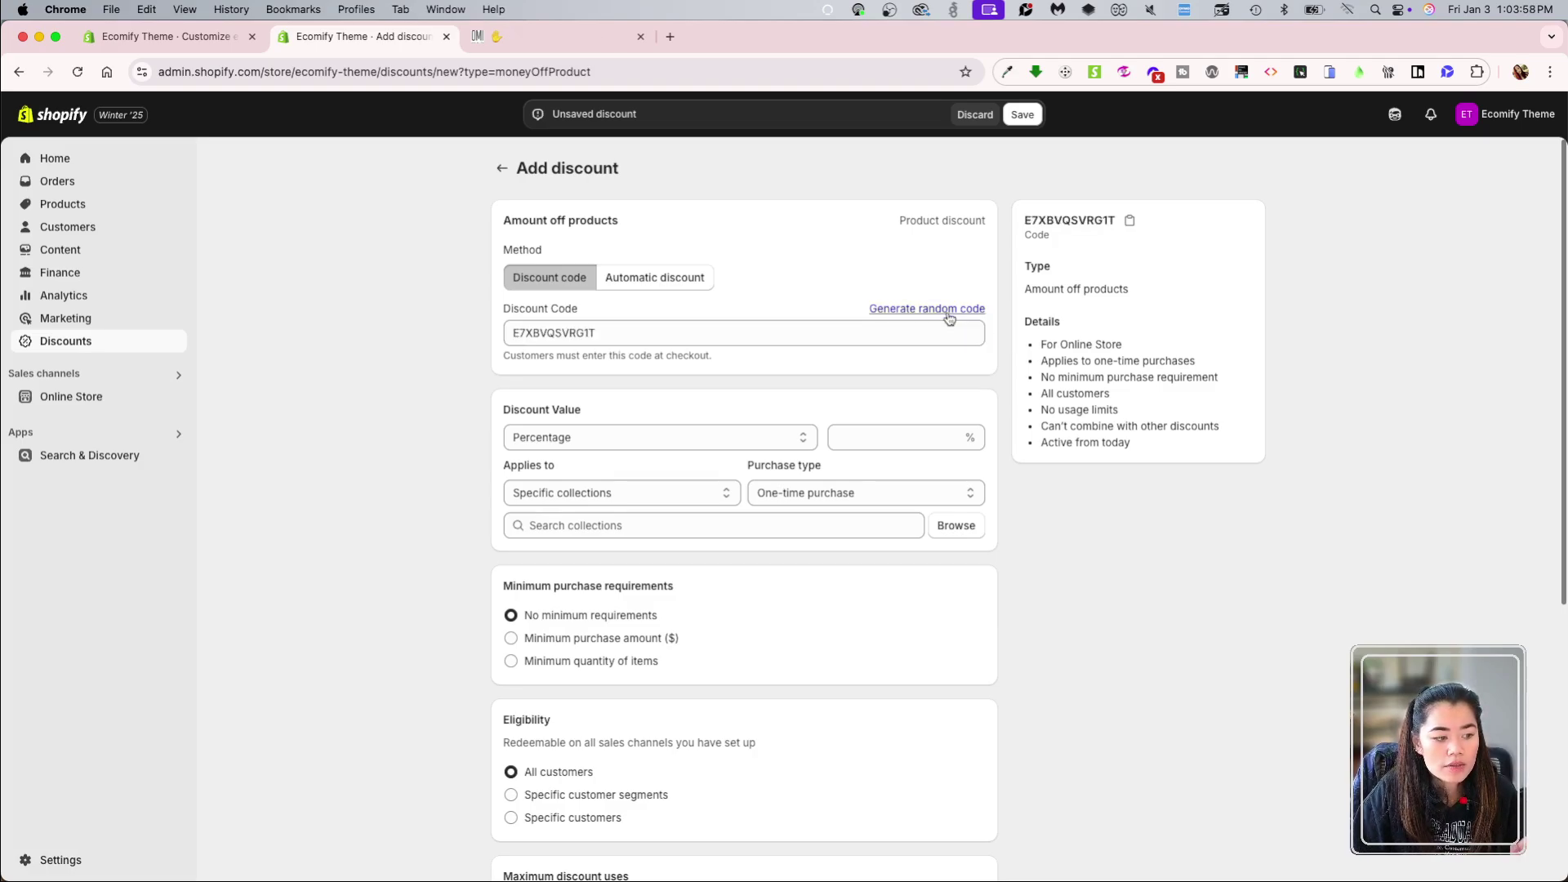
{"action": "left_click", "coordinate": [947, 309]}
{"action": "left_click", "coordinate": [947, 310]}
{"action": "left_click", "coordinate": [948, 310]}
{"action": "left_click", "coordinate": [947, 310]}
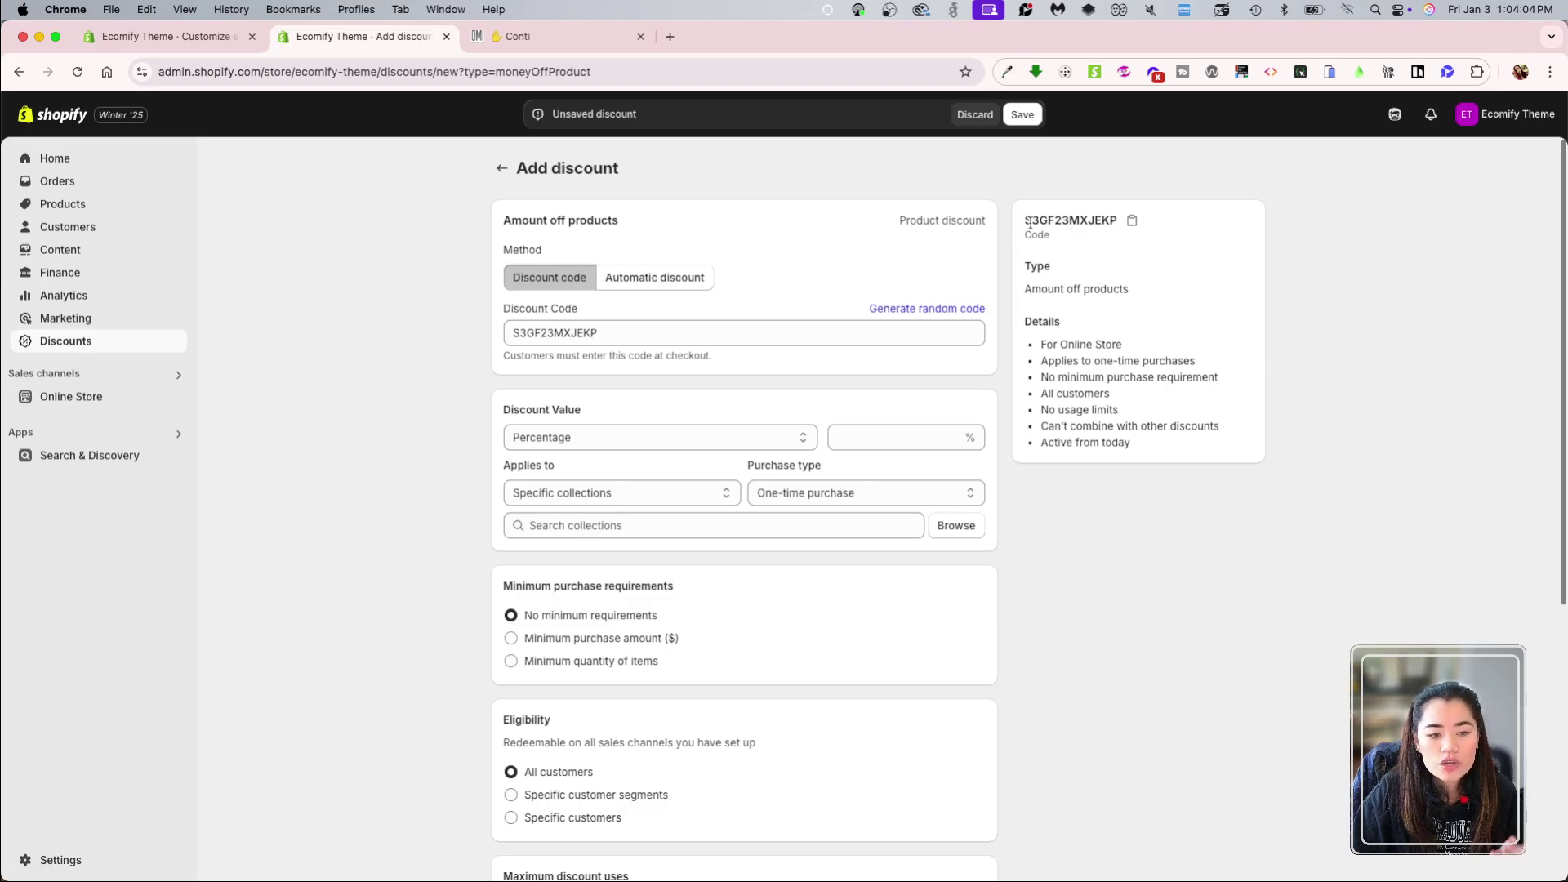
Step: Replace the random code with jan25, keeping the Discount code method
{"action": "left_click", "coordinate": [693, 340]}
{"action": "key", "text": "super+a"}
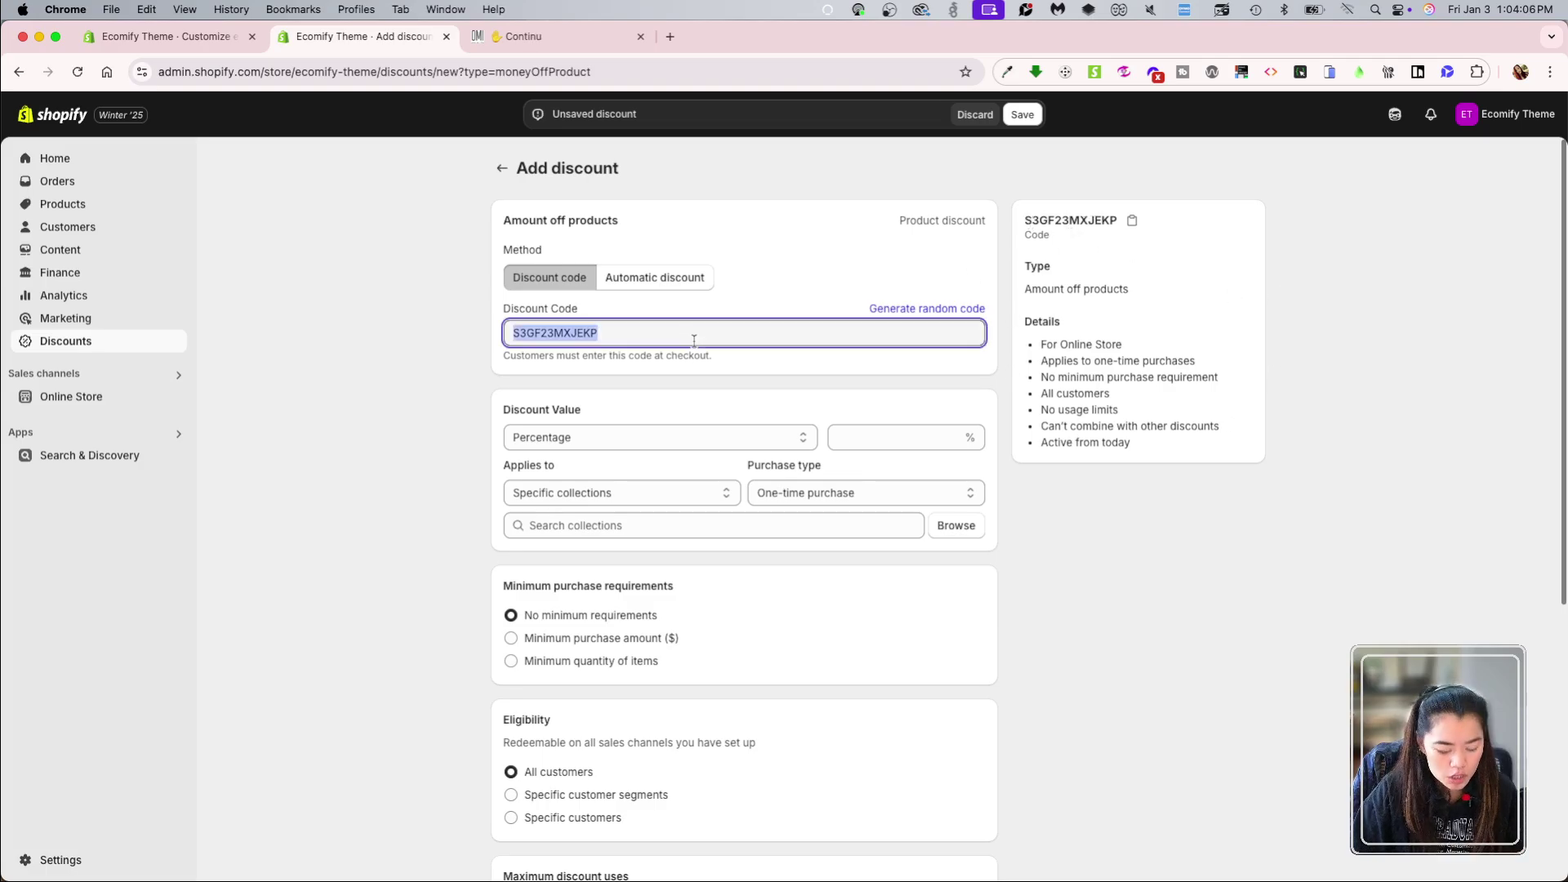
{"action": "type", "text": "jan25"}
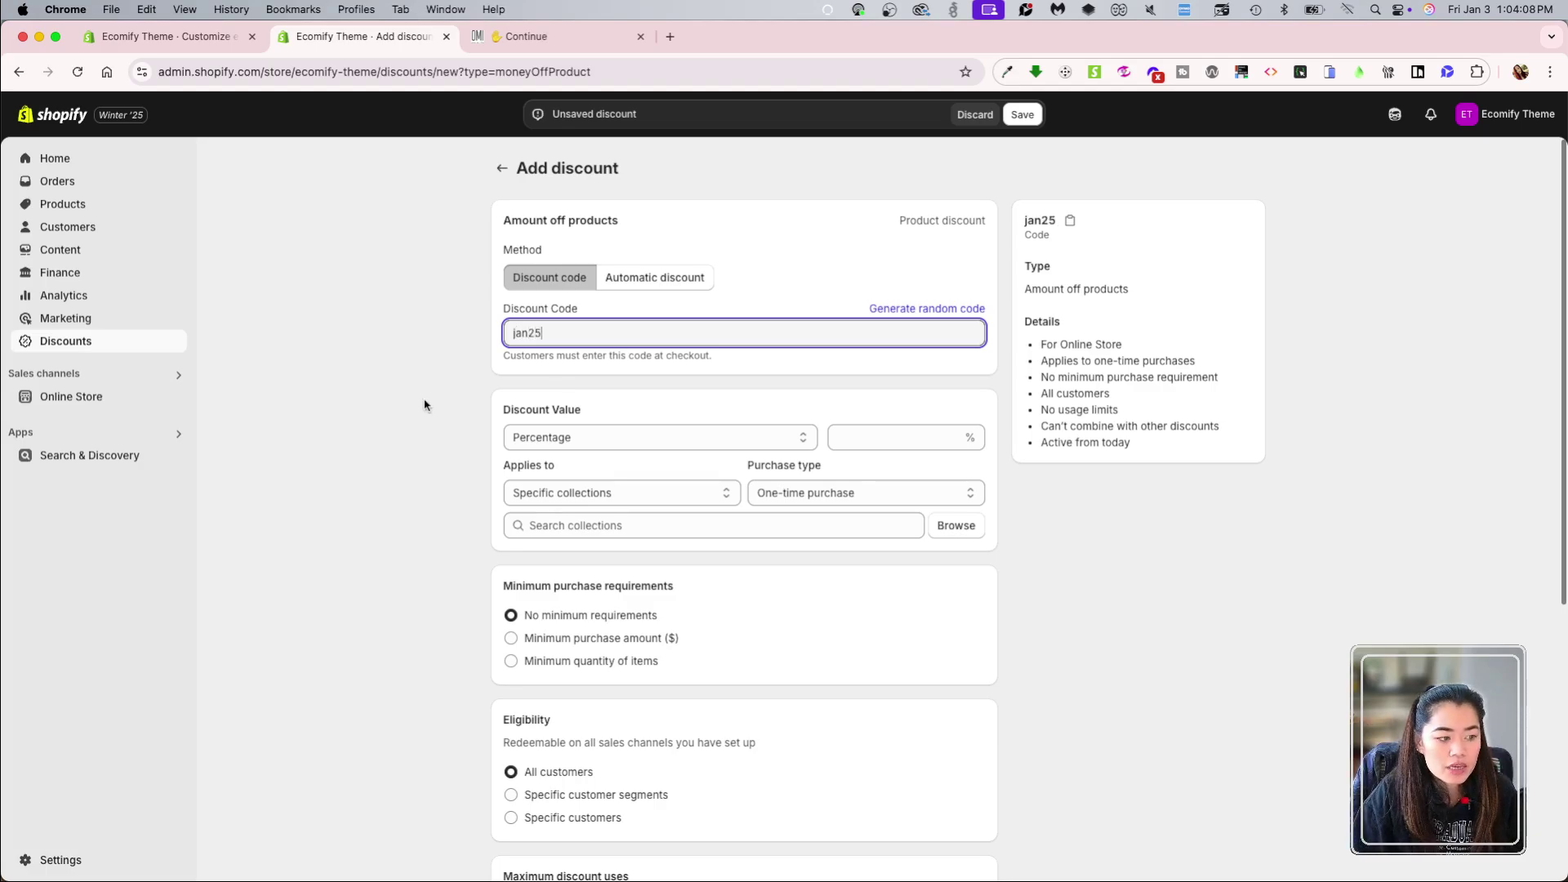
{"action": "left_click", "coordinate": [445, 392]}
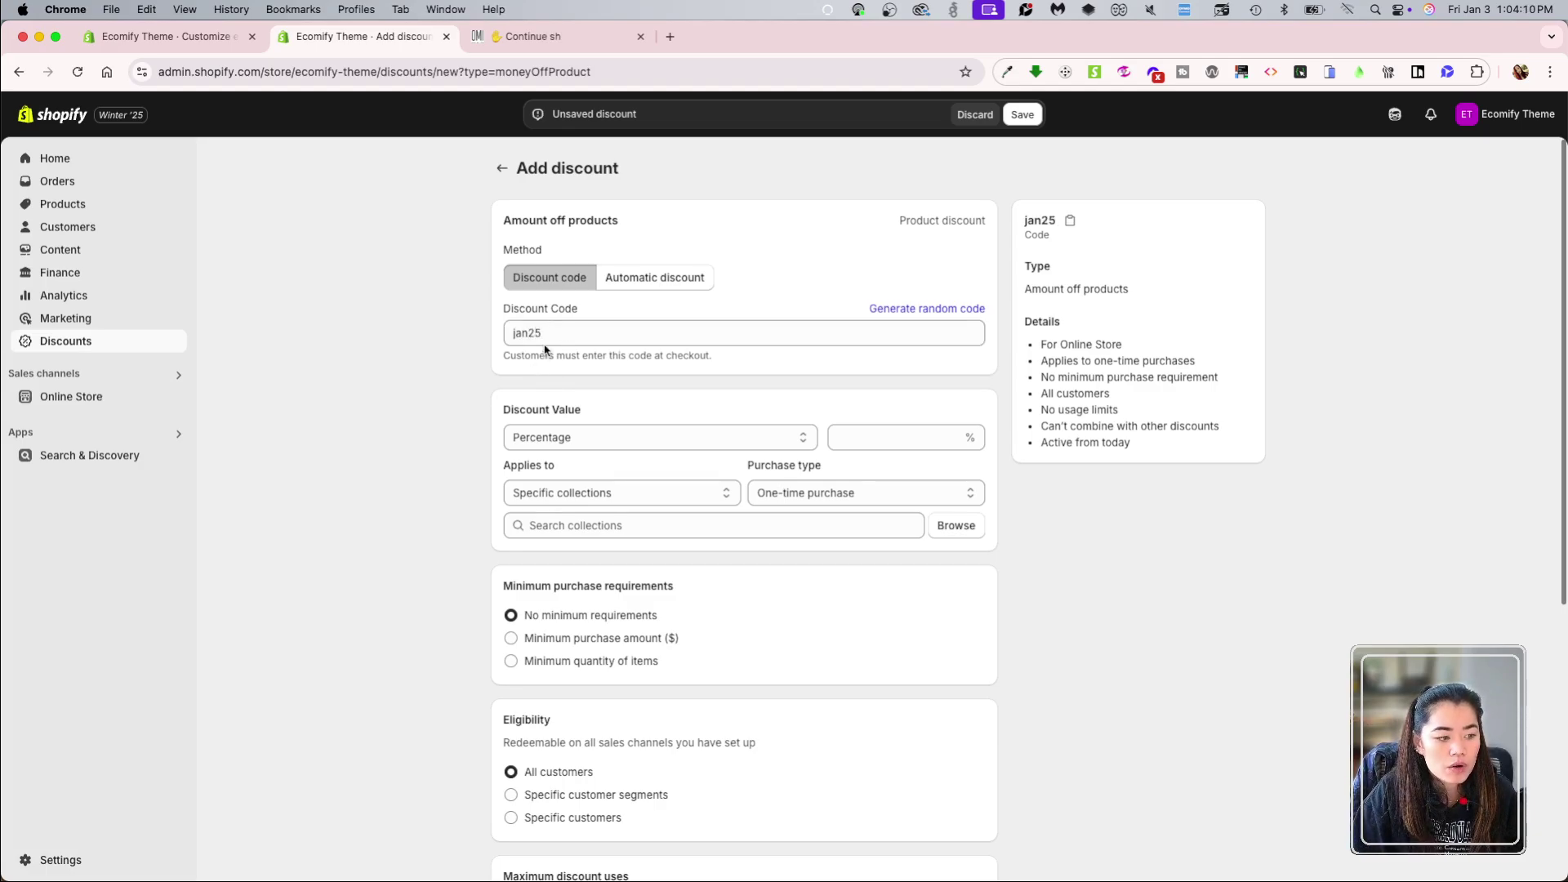
{"action": "left_click_drag", "start_coordinate": [553, 332], "coordinate": [502, 333]}
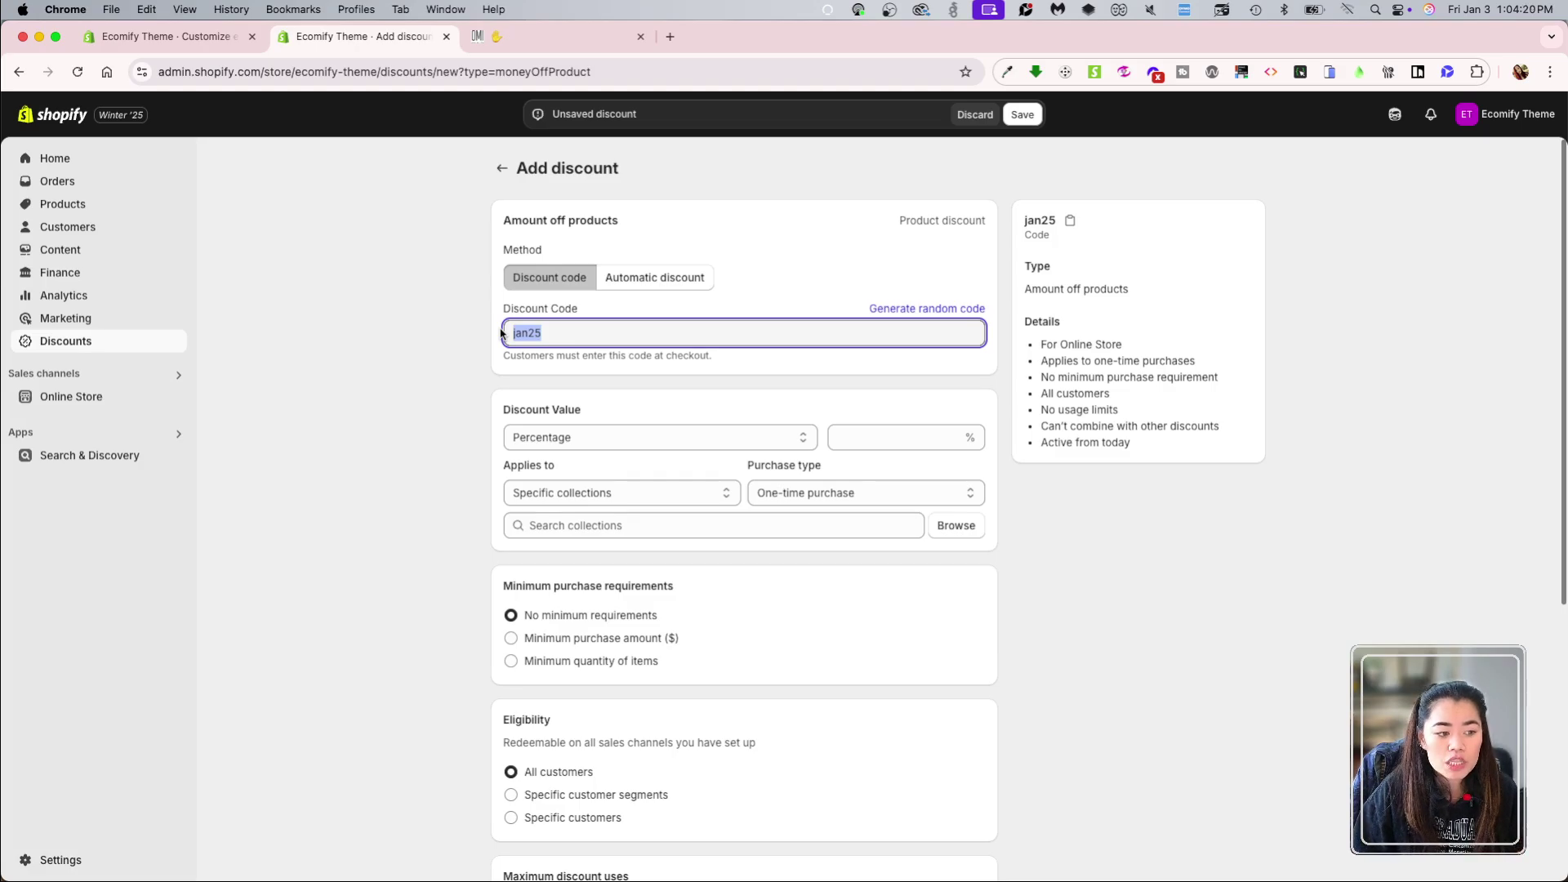
{"action": "left_click", "coordinate": [641, 275]}
{"action": "left_click", "coordinate": [562, 277]}
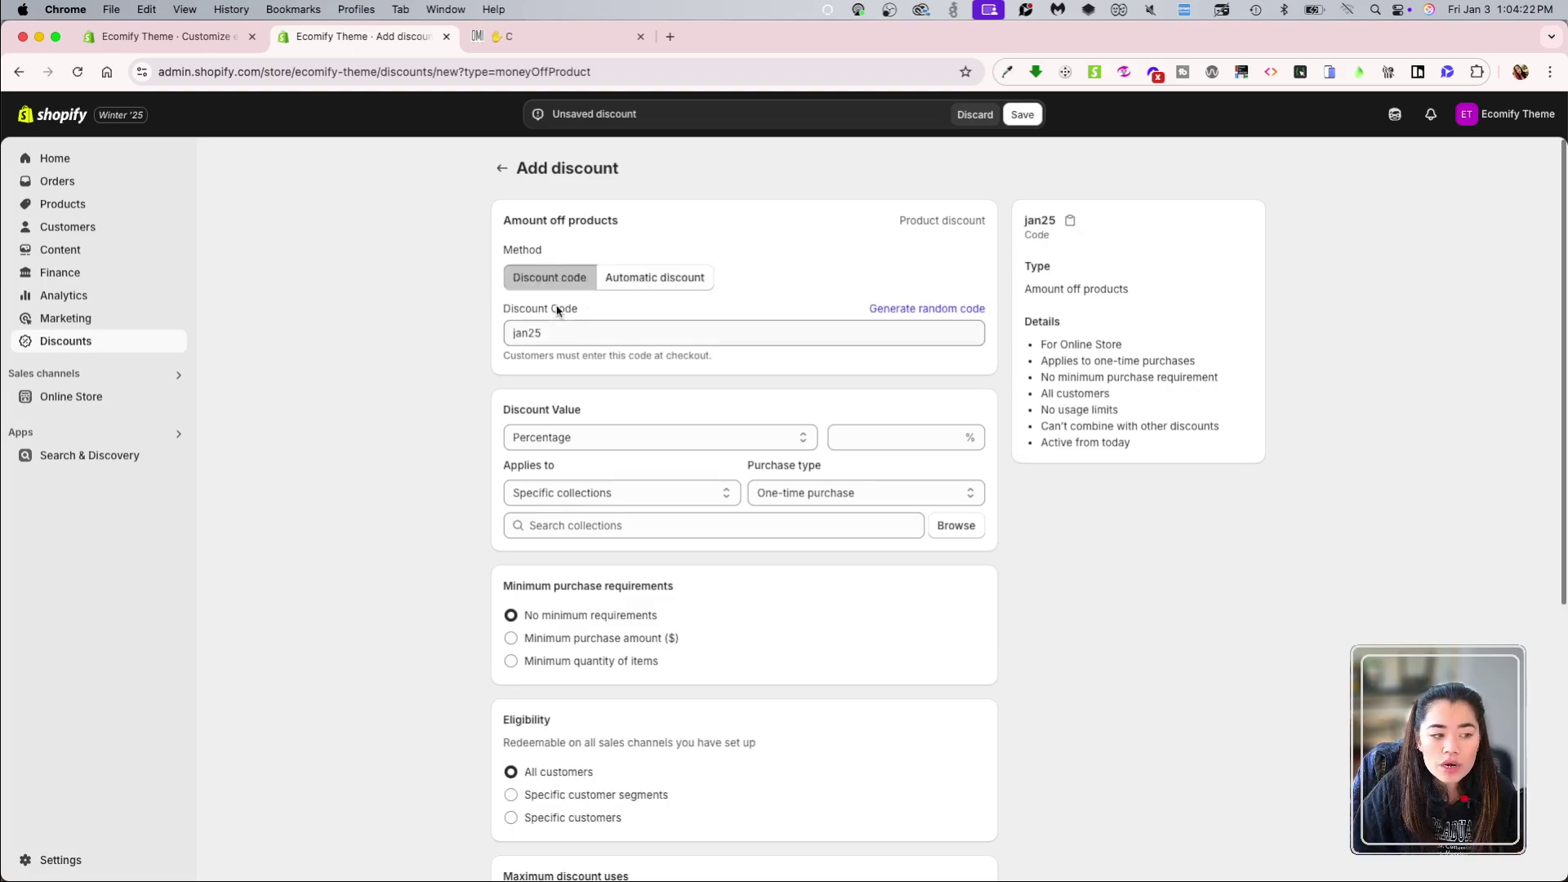
{"action": "left_click", "coordinate": [557, 328]}
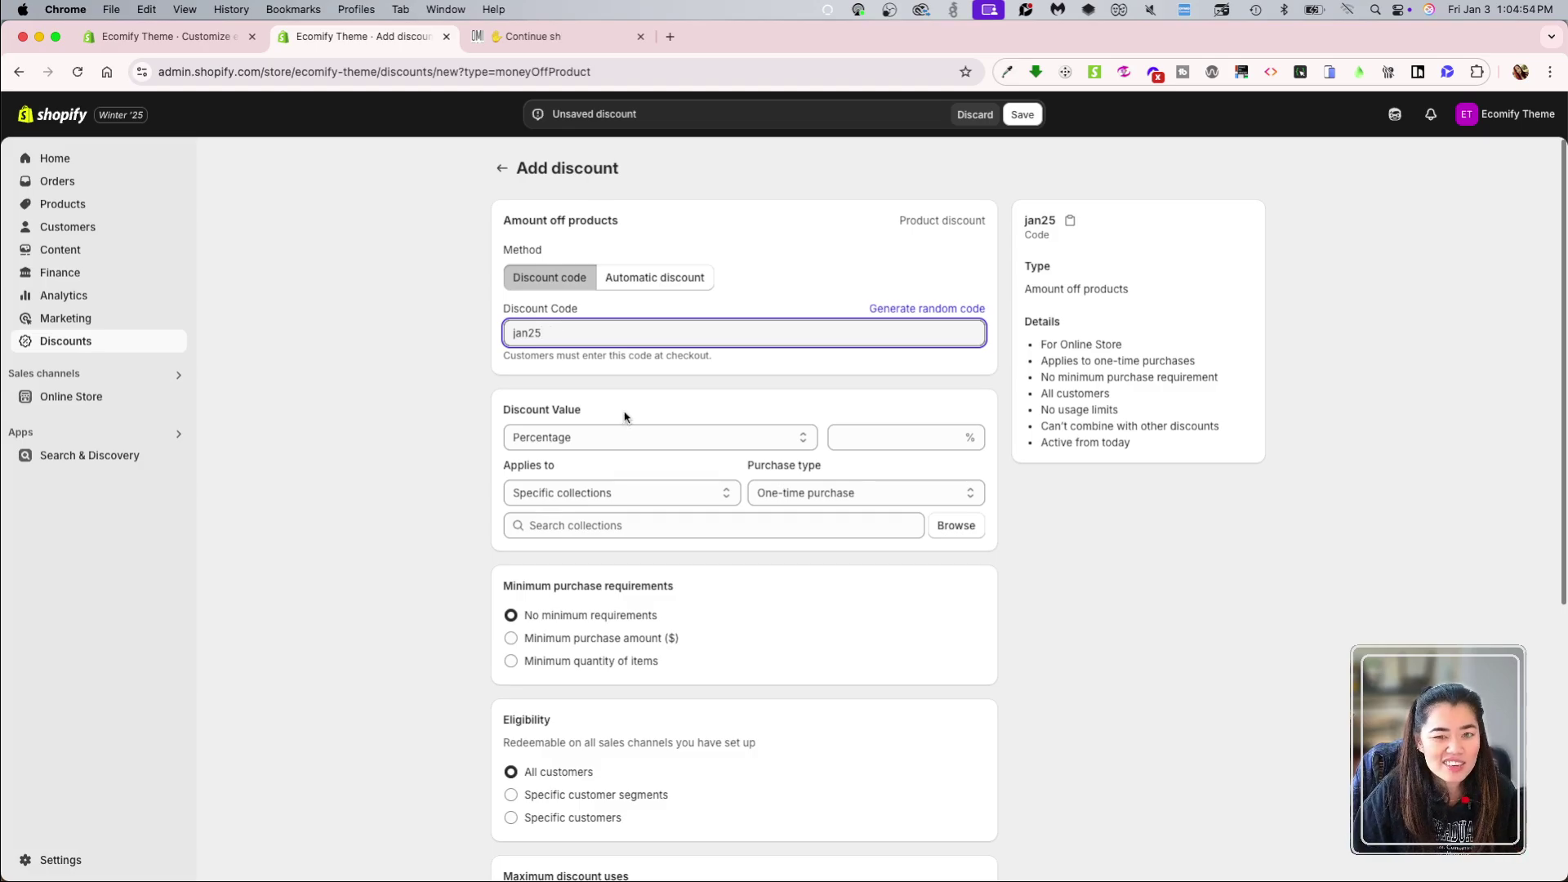
{"action": "left_click", "coordinate": [658, 389]}
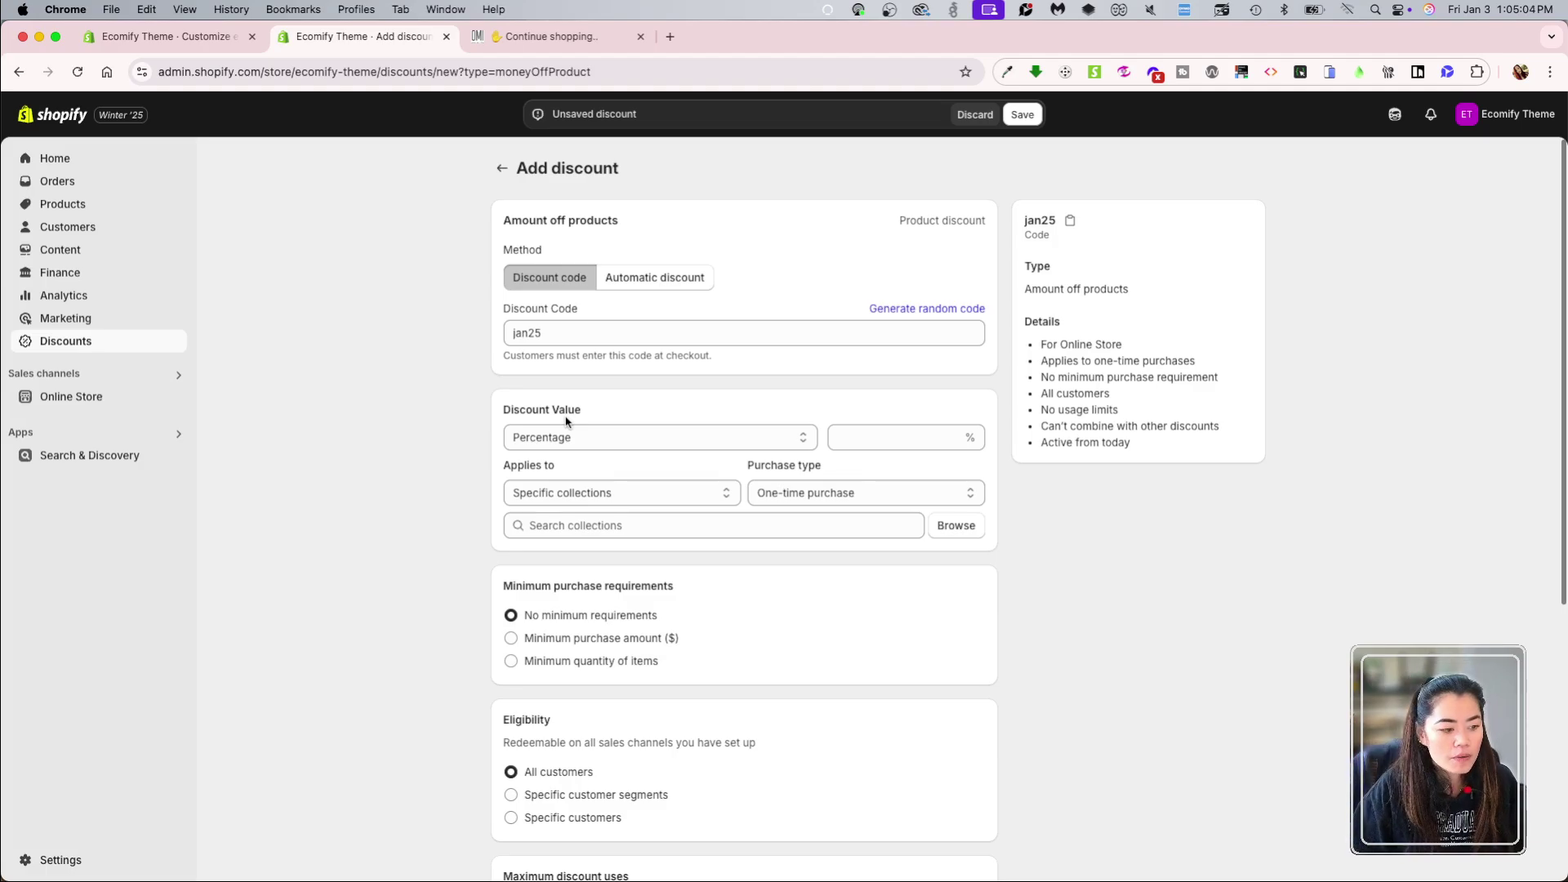
Step: Try the Fixed amount value type, then return to Percentage
{"action": "left_click", "coordinate": [588, 435]}
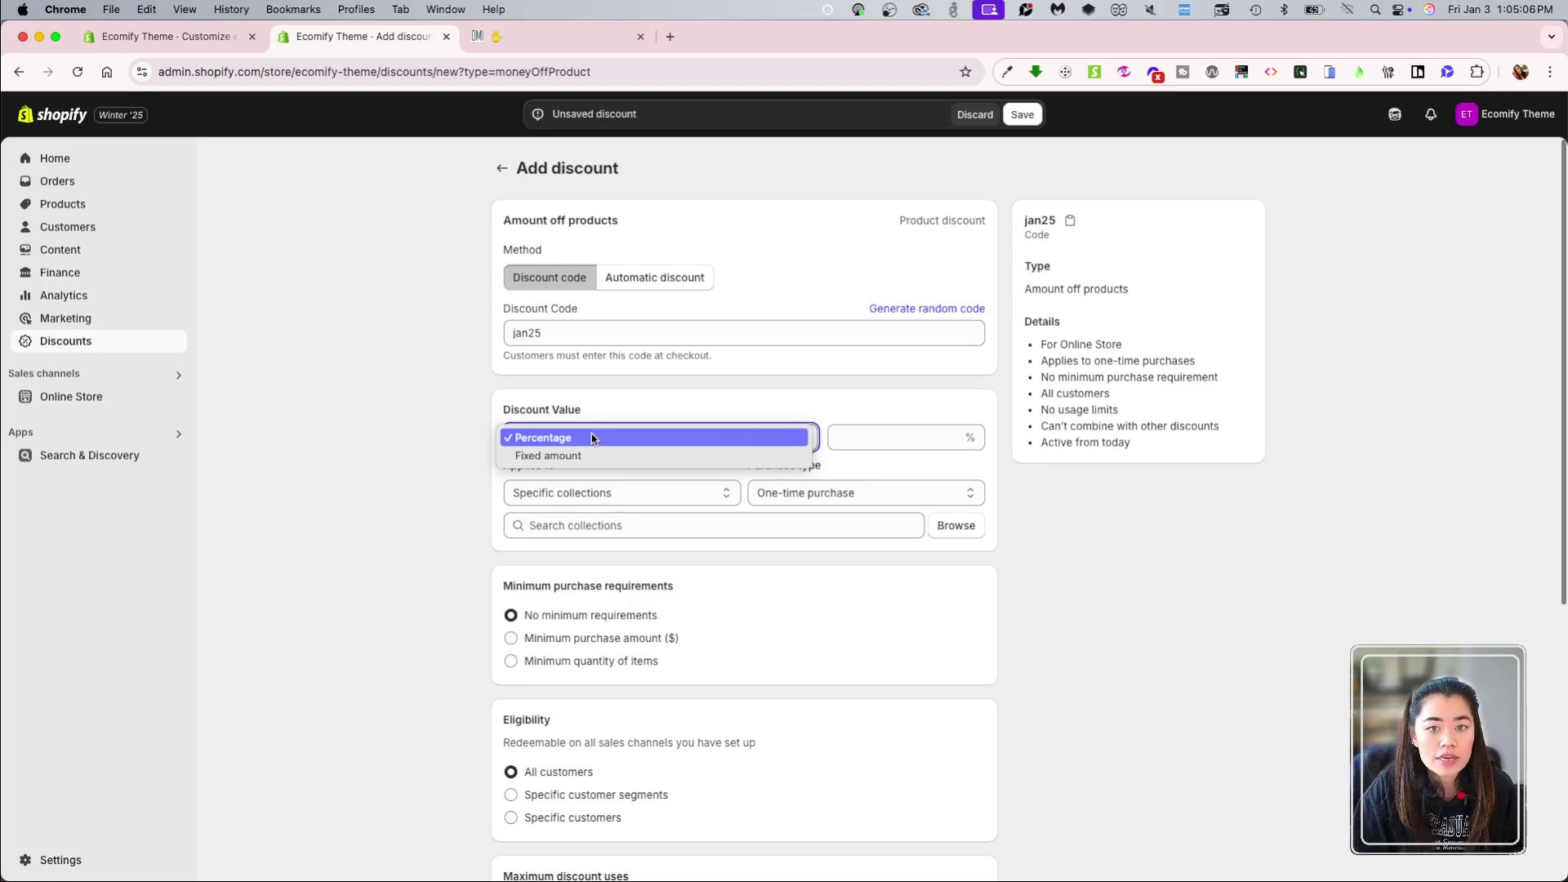
{"action": "left_click", "coordinate": [721, 456]}
{"action": "left_click", "coordinate": [664, 435]}
{"action": "left_click", "coordinate": [664, 421]}
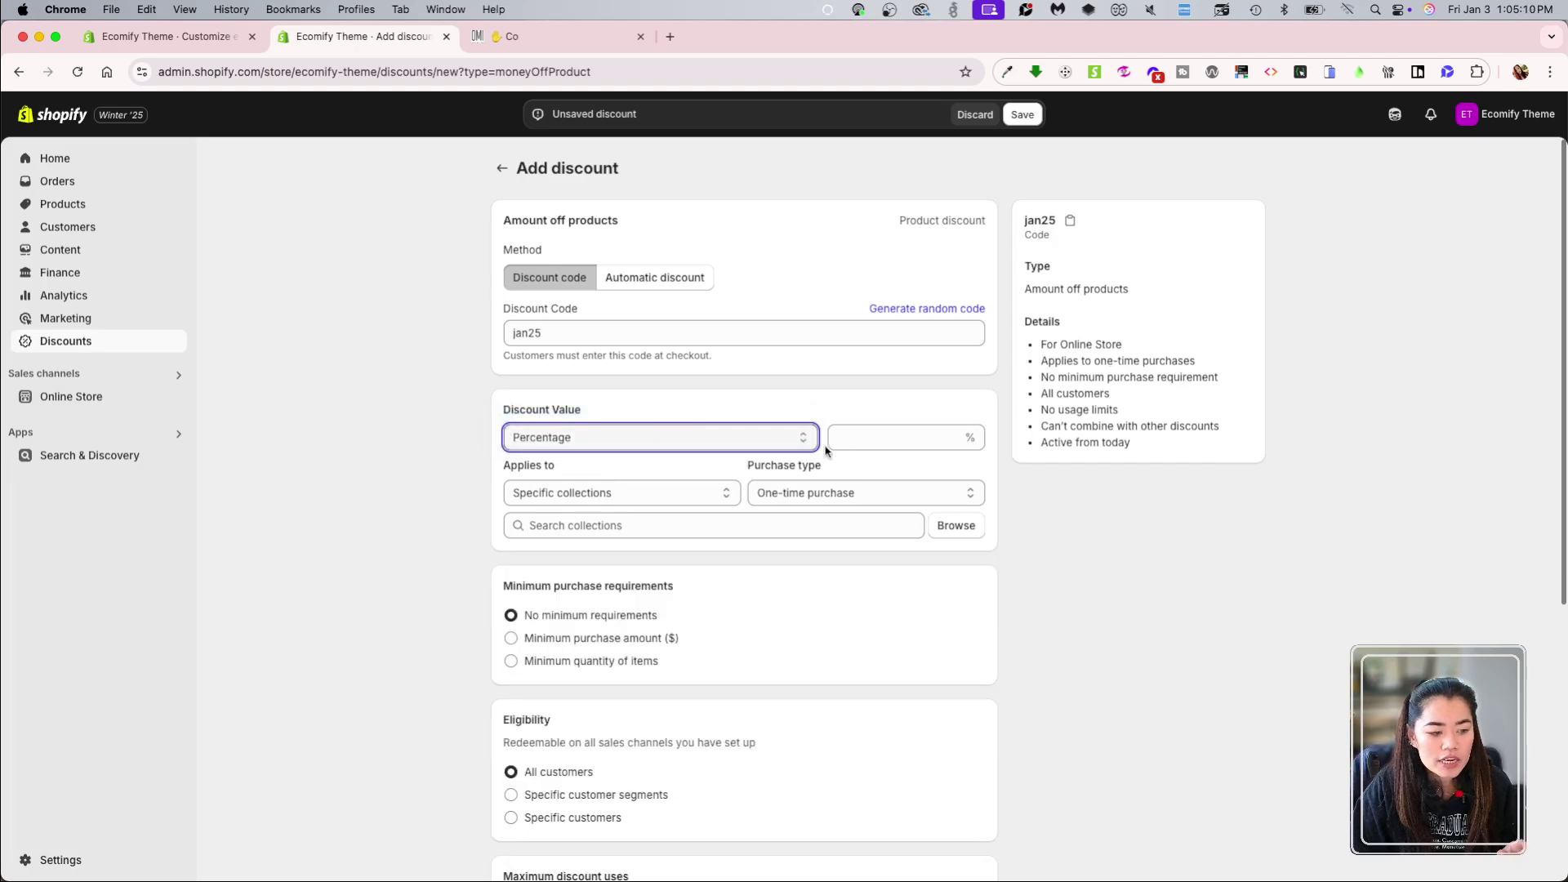
Step: Set the percentage value to 20% after trying 10, 75 and 45
{"action": "left_click", "coordinate": [893, 433]}
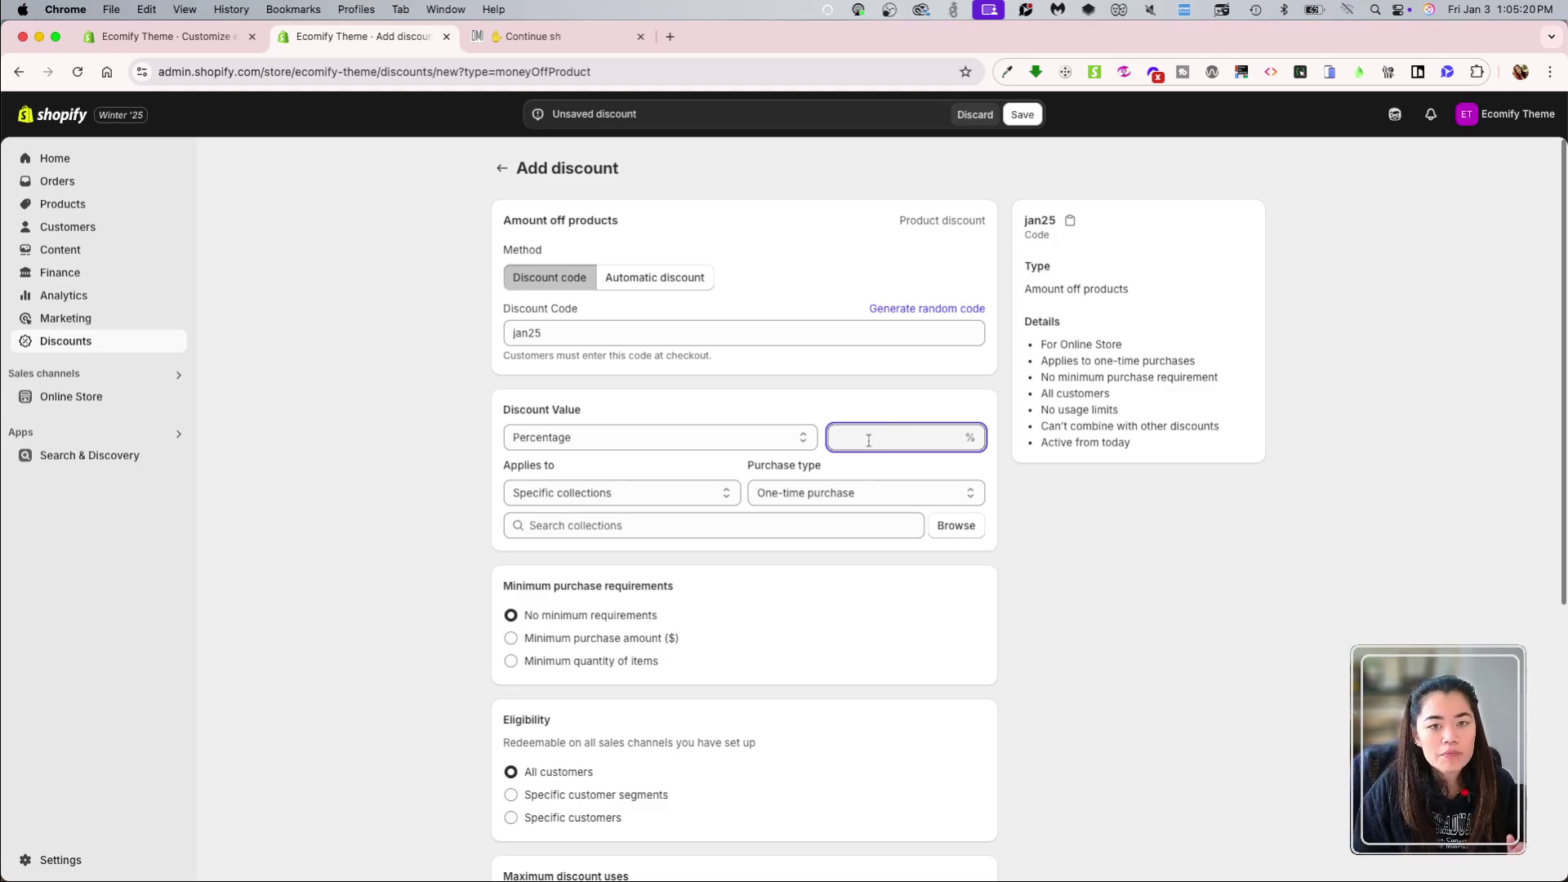
{"action": "type", "text": "10"}
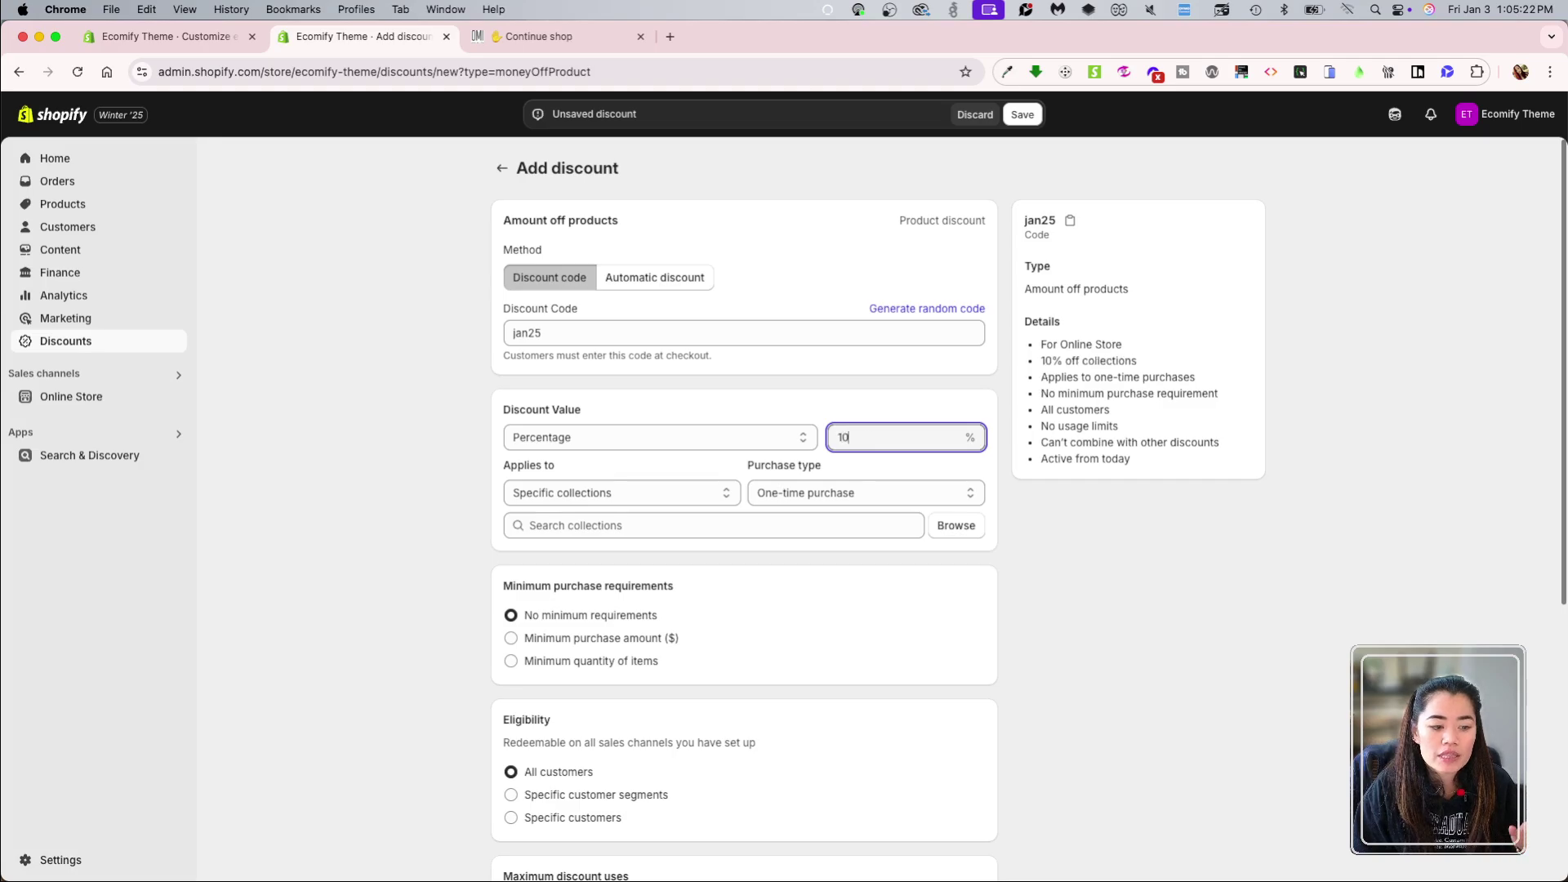
{"action": "key", "text": "BackSpace"}
{"action": "key", "text": "BackSpace"}
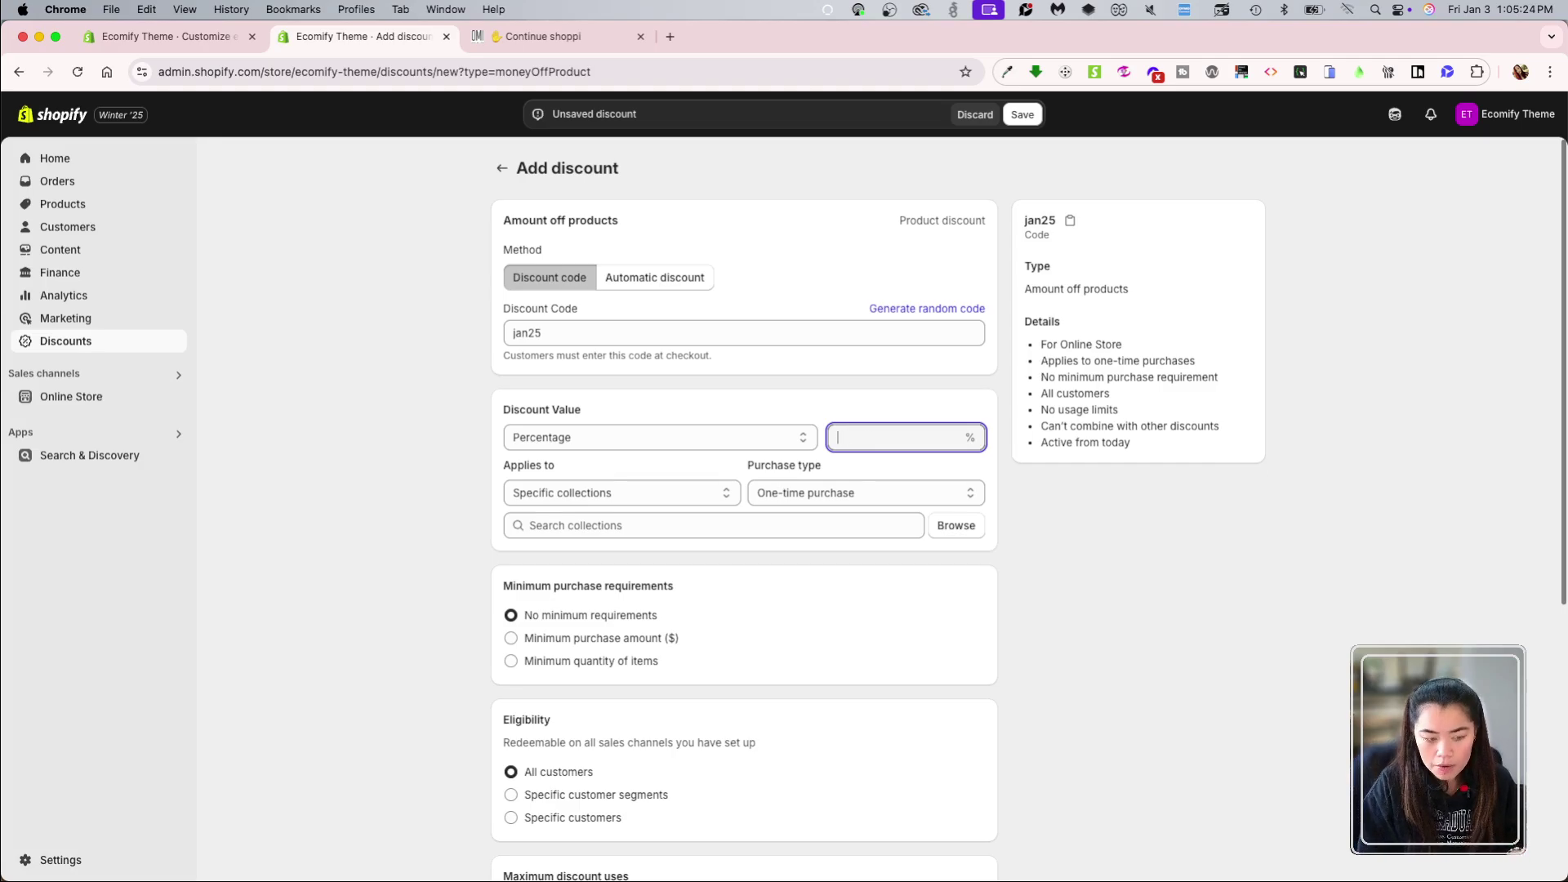
{"action": "type", "text": "10"}
{"action": "key", "text": "BackSpace"}
{"action": "key", "text": "BackSpace"}
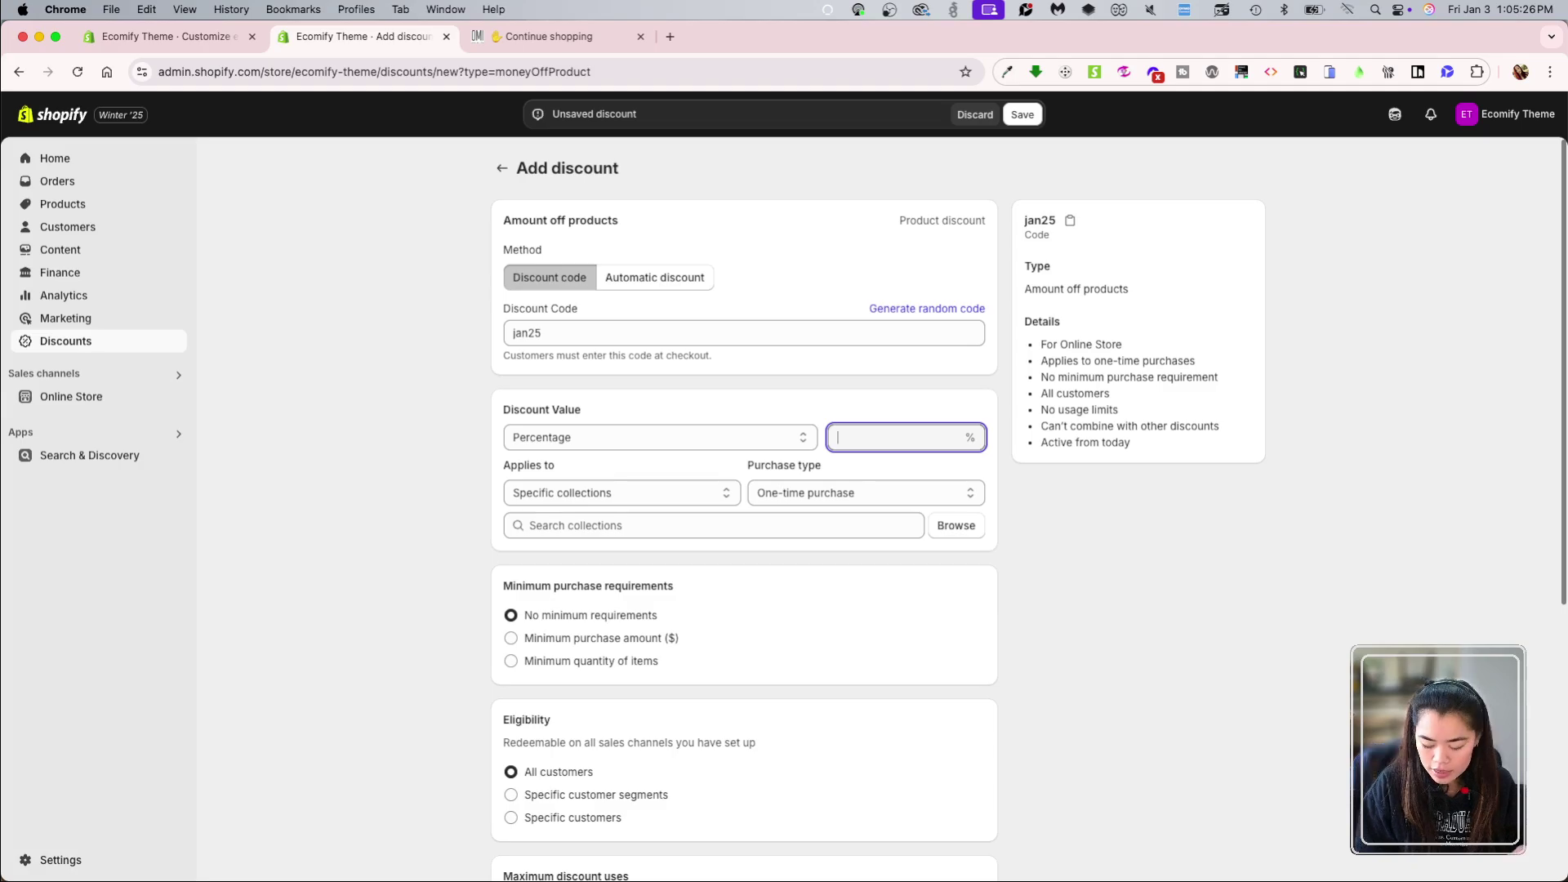
{"action": "type", "text": "75"}
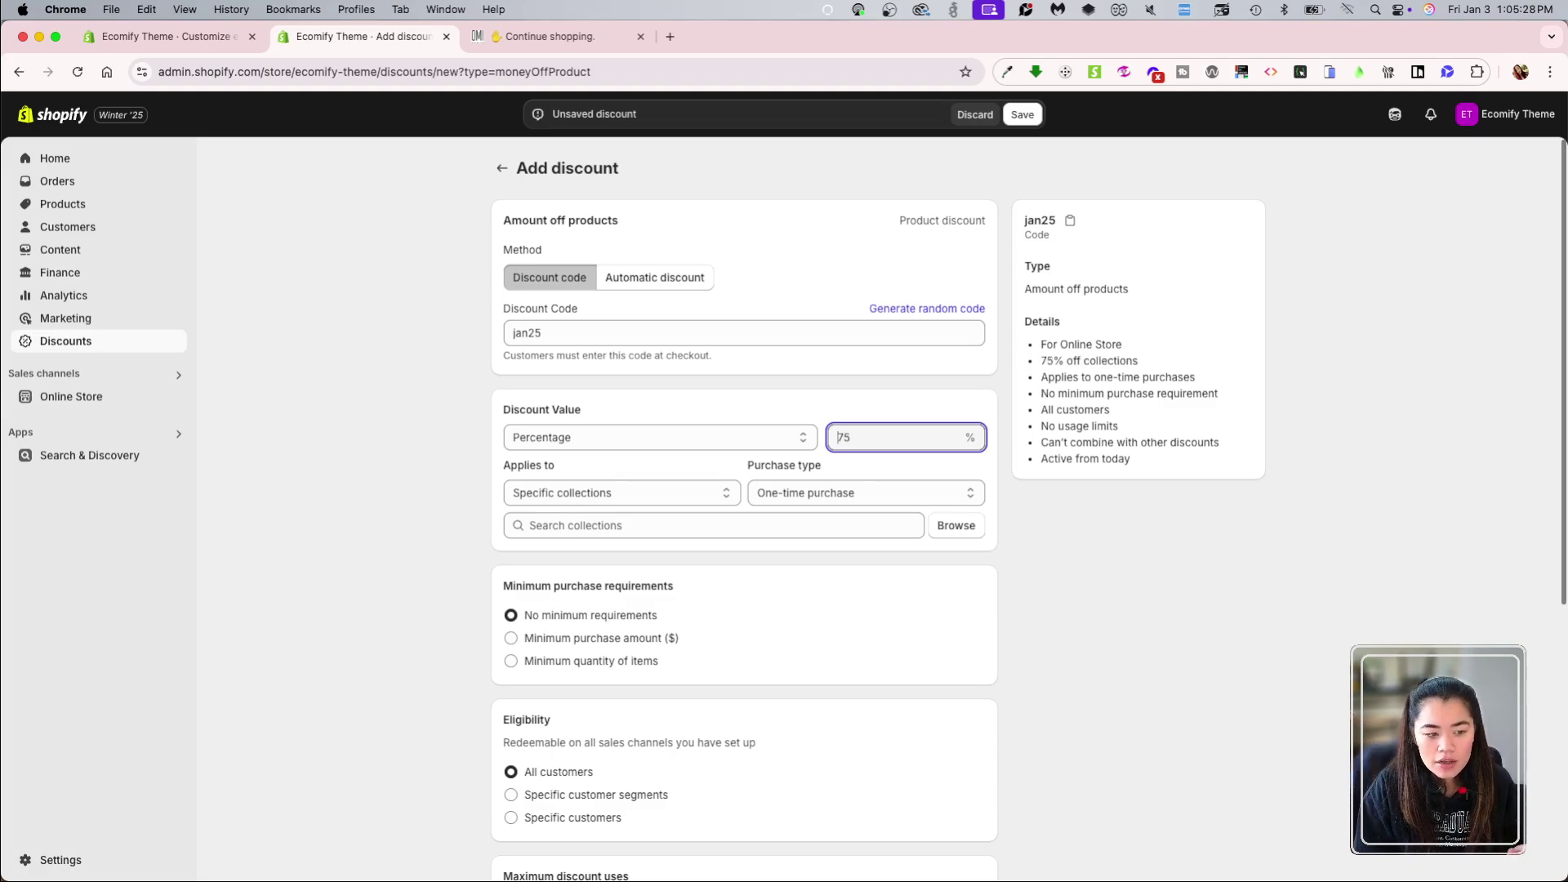
{"action": "key", "text": "BackSpace"}
{"action": "key", "text": "BackSpace"}
{"action": "type", "text": "45"}
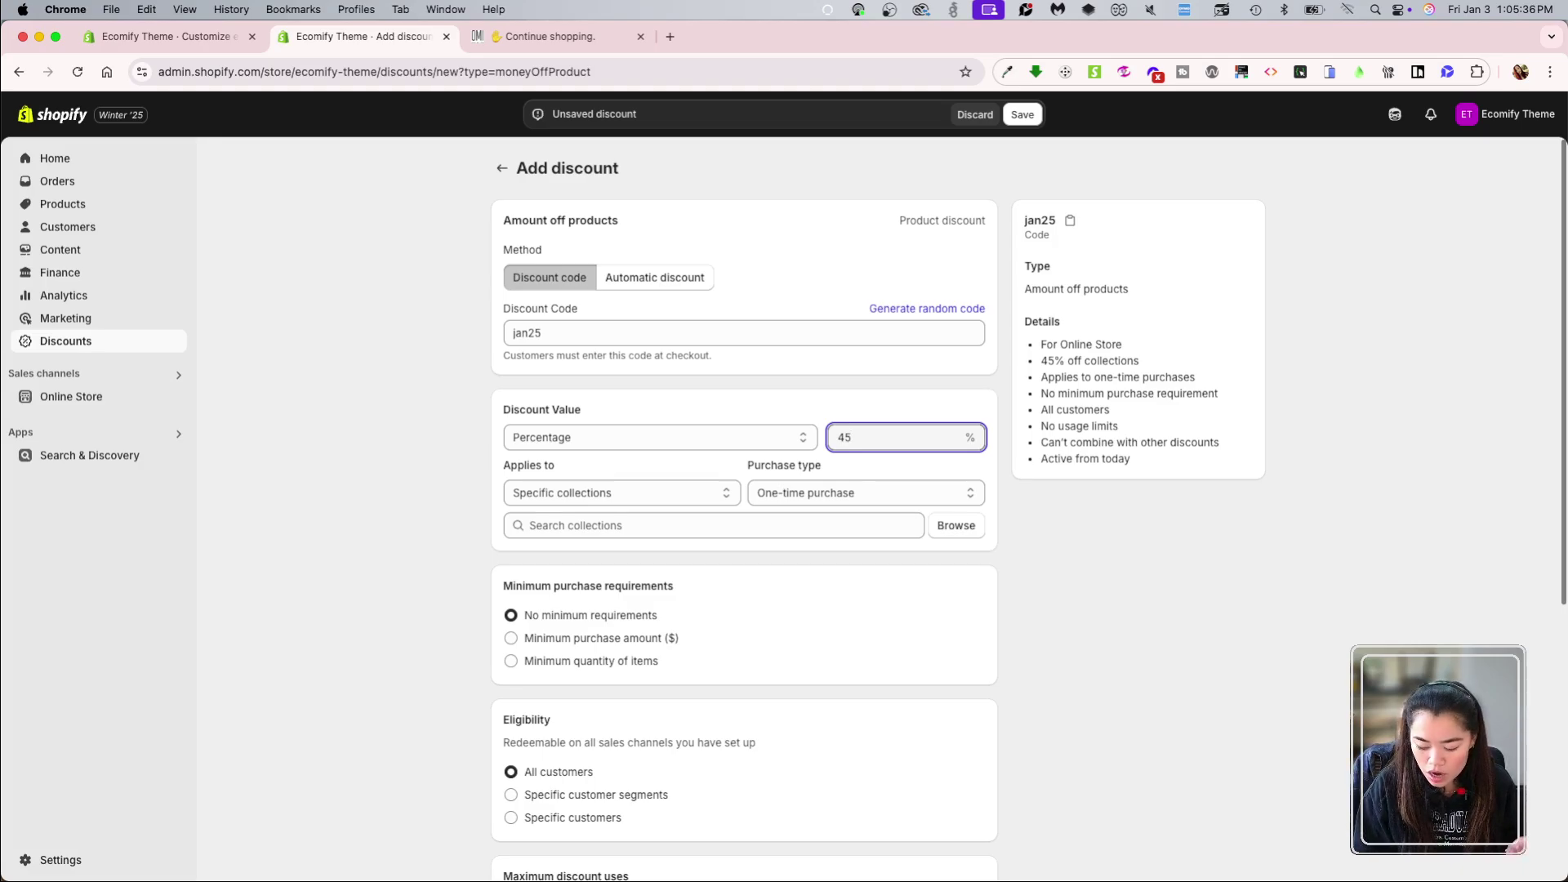
{"action": "type", "text": "20"}
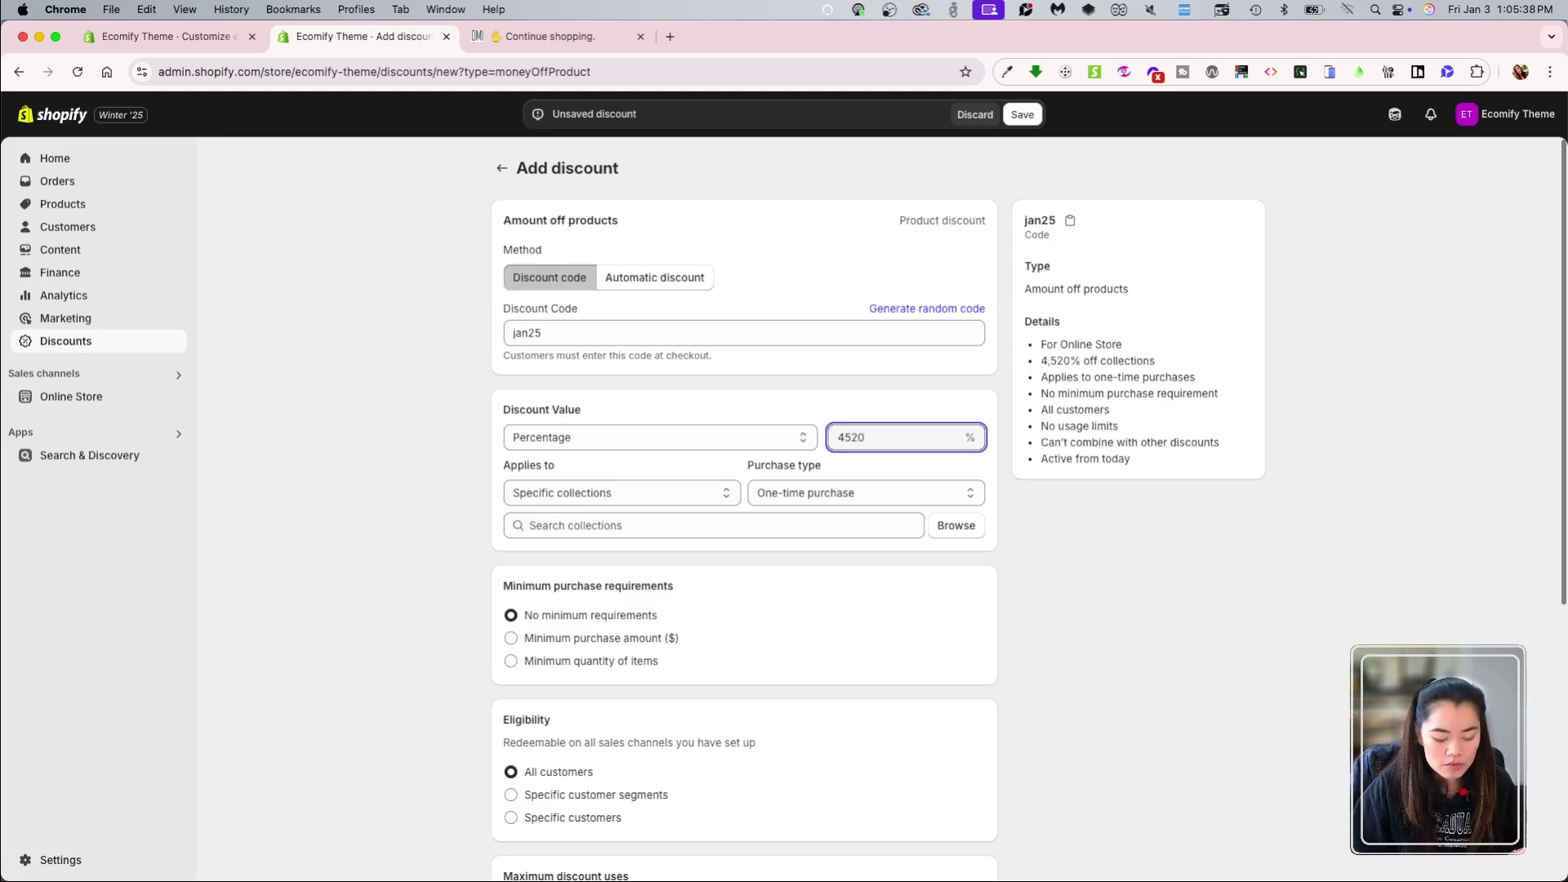
{"action": "key", "text": "BackSpace"}
{"action": "key", "text": "BackSpace"}
{"action": "key", "text": "BackSpace"}
{"action": "key", "text": "BackSpace"}
{"action": "type", "text": "20"}
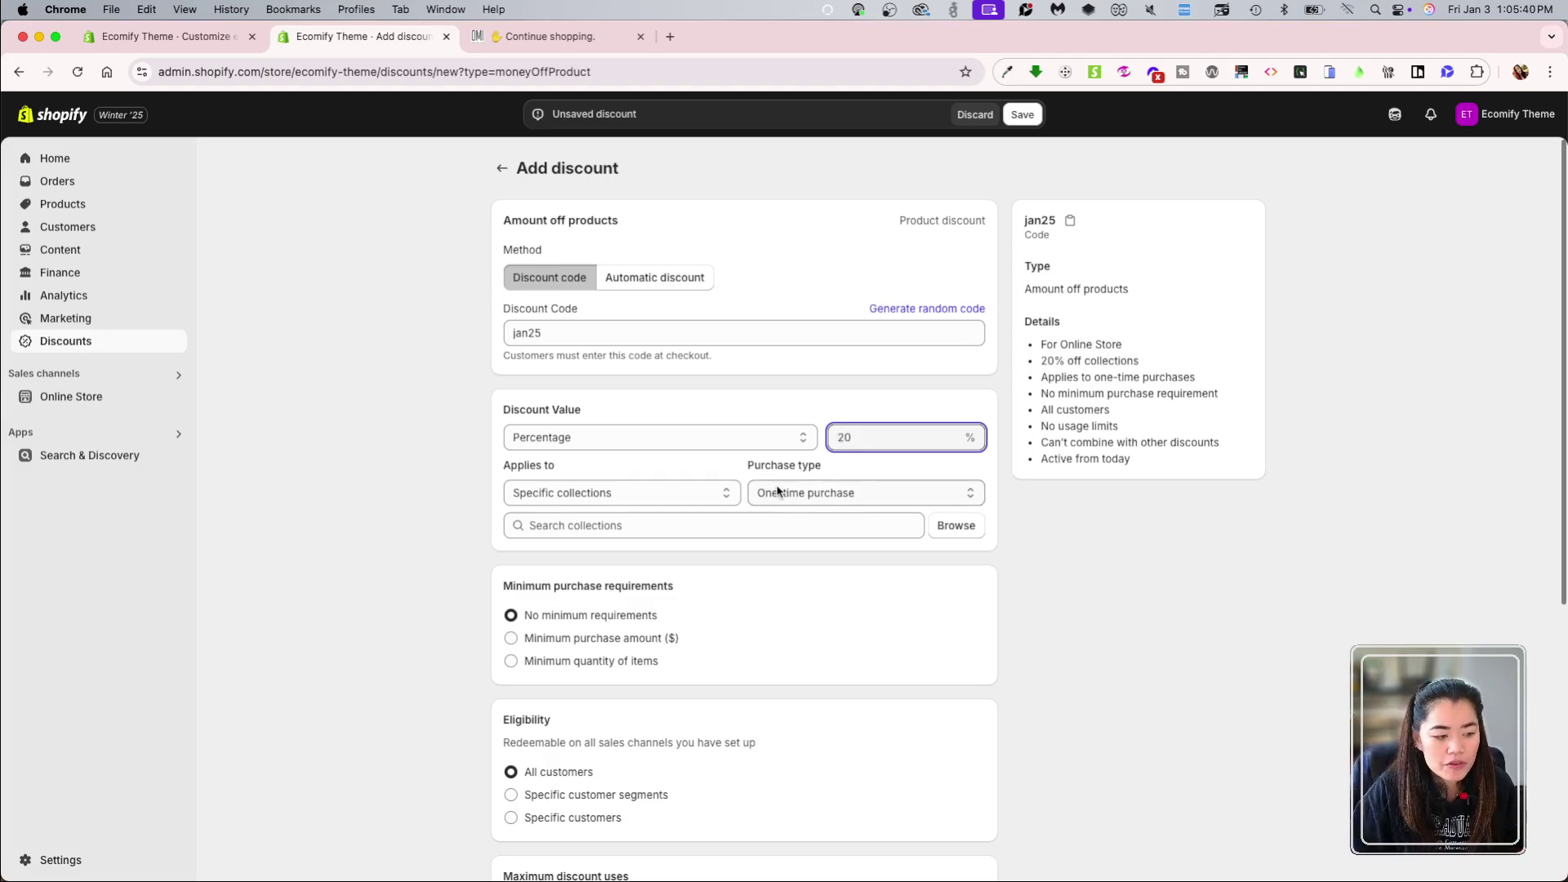
{"action": "left_click", "coordinate": [753, 438]}
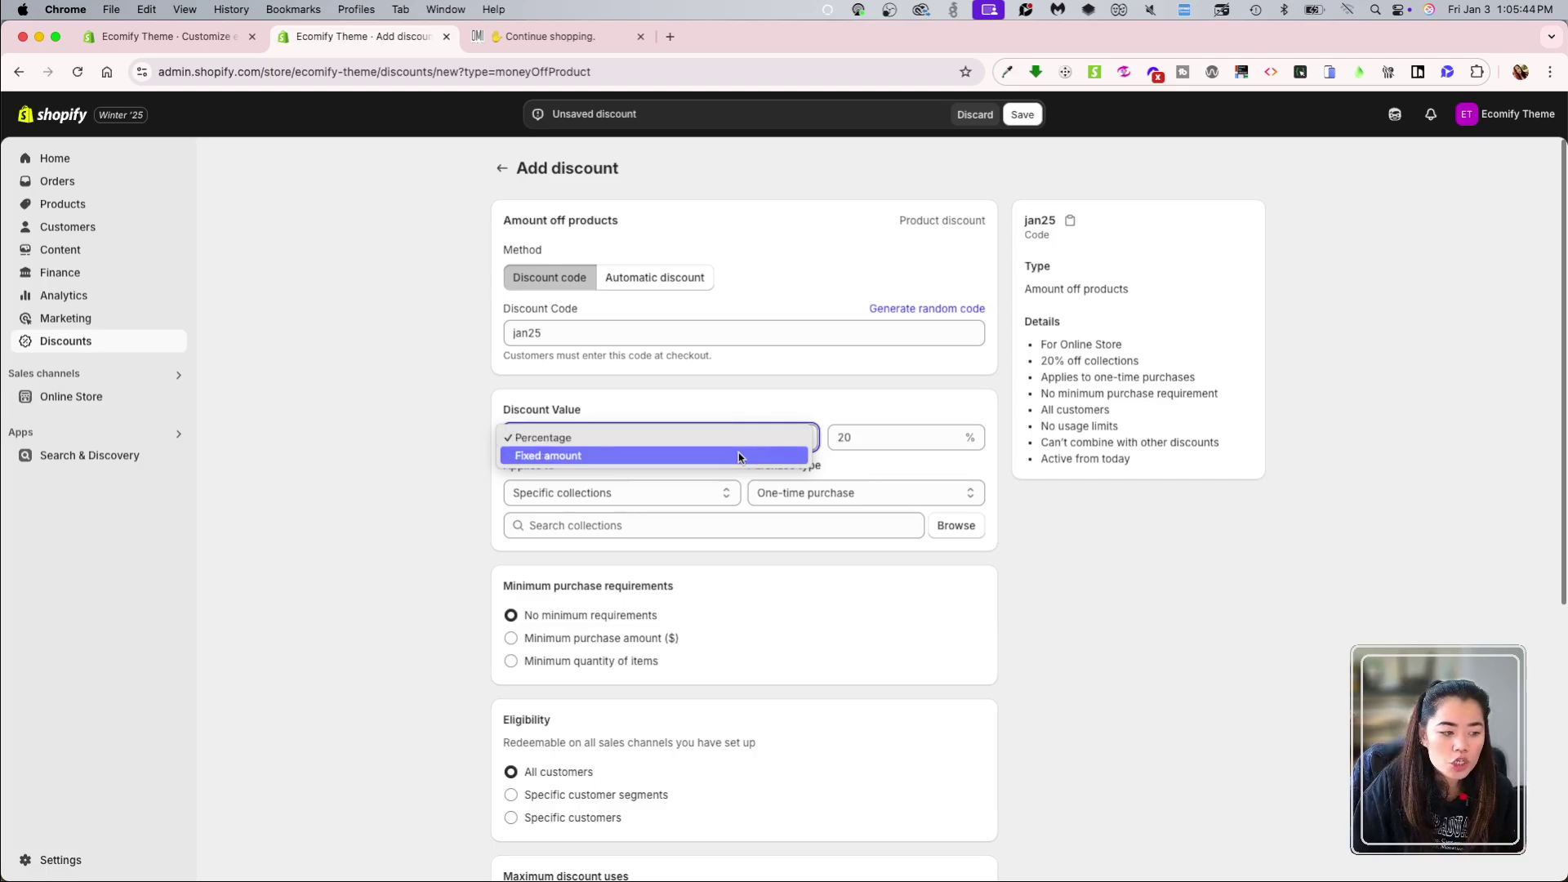
Step: Change the discount value to a fixed amount of $20.00
{"action": "left_click", "coordinate": [738, 454]}
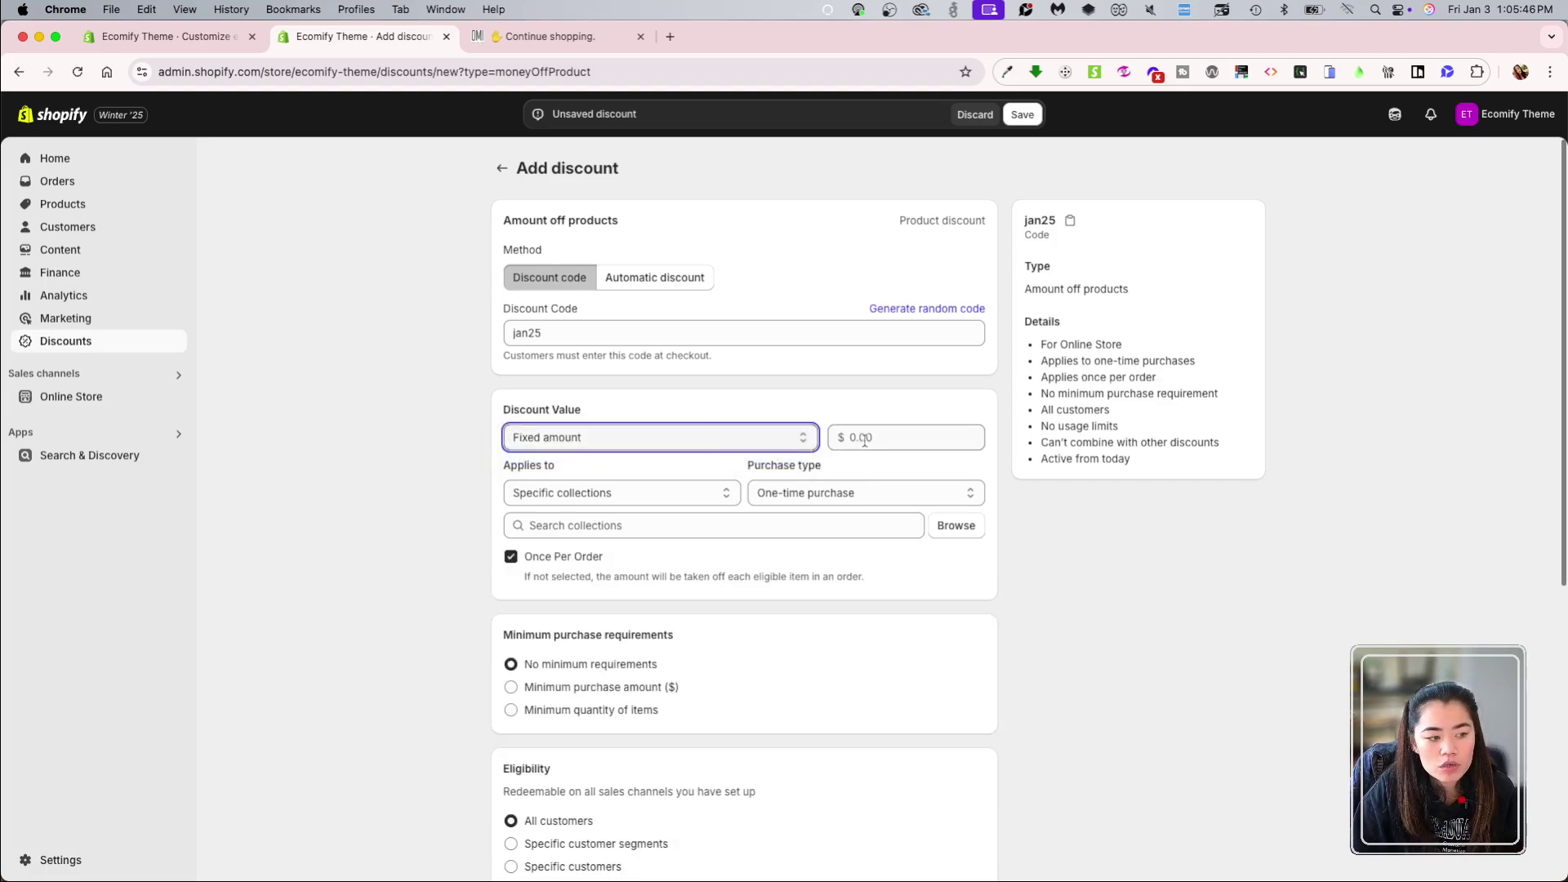
{"action": "left_click", "coordinate": [893, 439]}
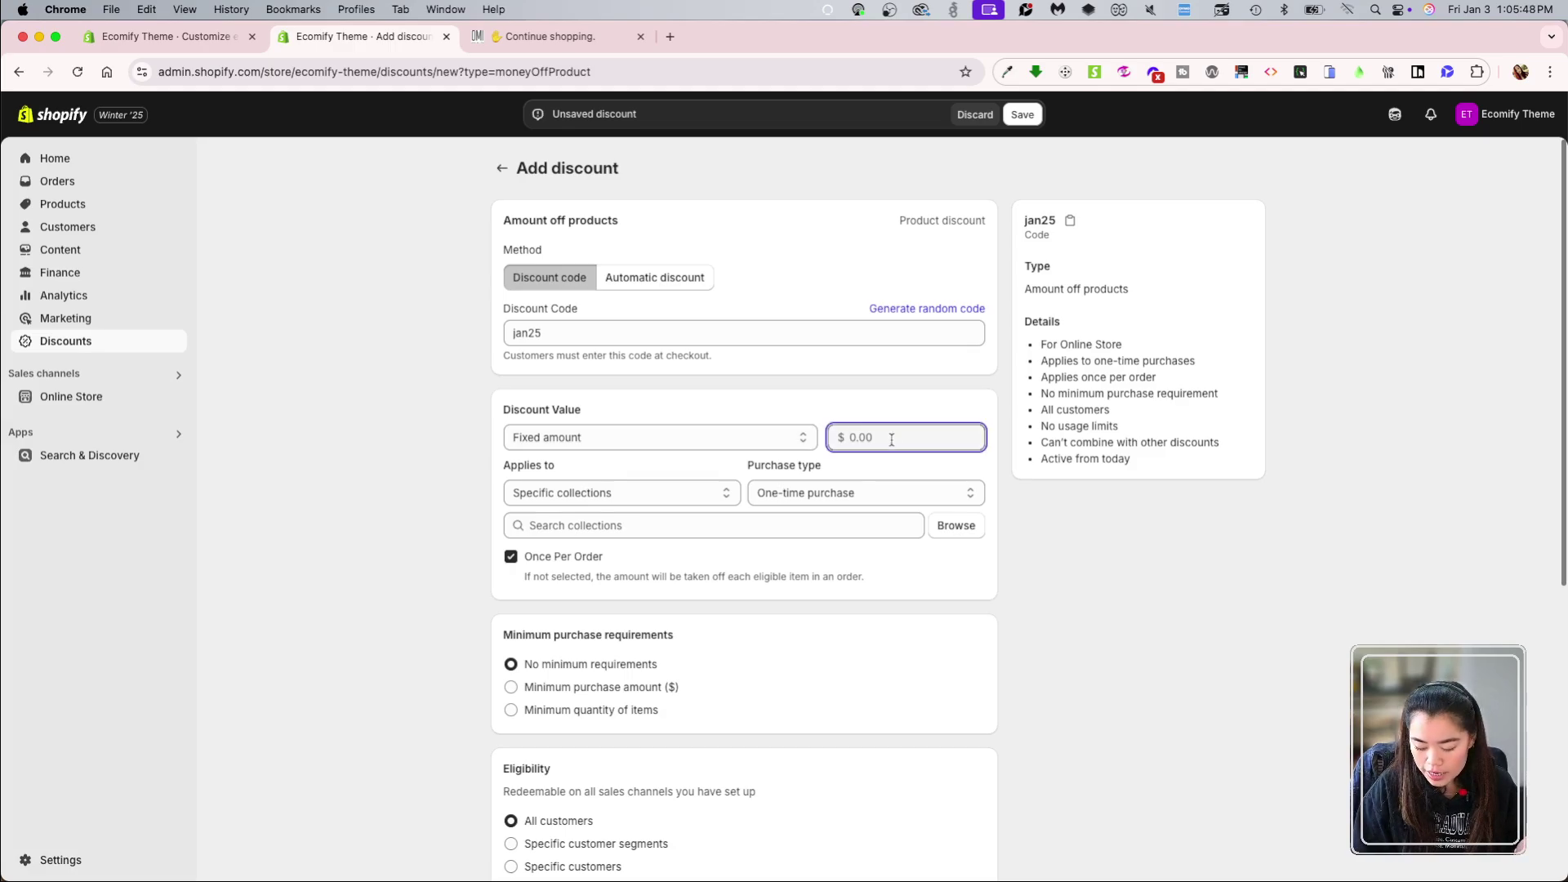
{"action": "type", "text": "20"}
{"action": "left_click", "coordinate": [1168, 611]}
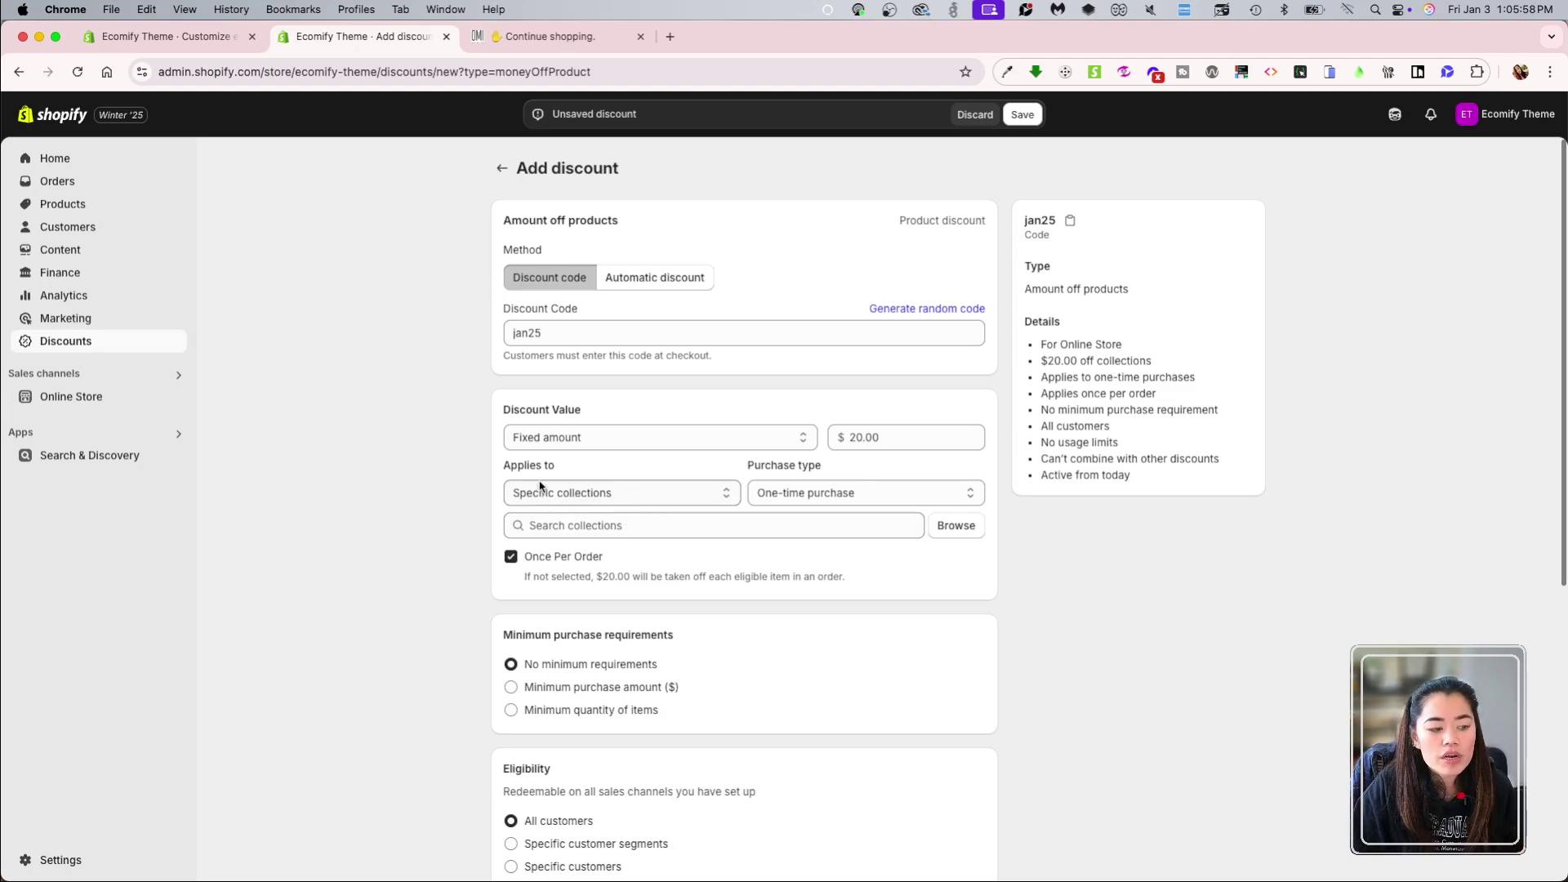
Step: Apply the discount to specific products, keeping One-time purchase as the purchase type
{"action": "left_click", "coordinate": [597, 495]}
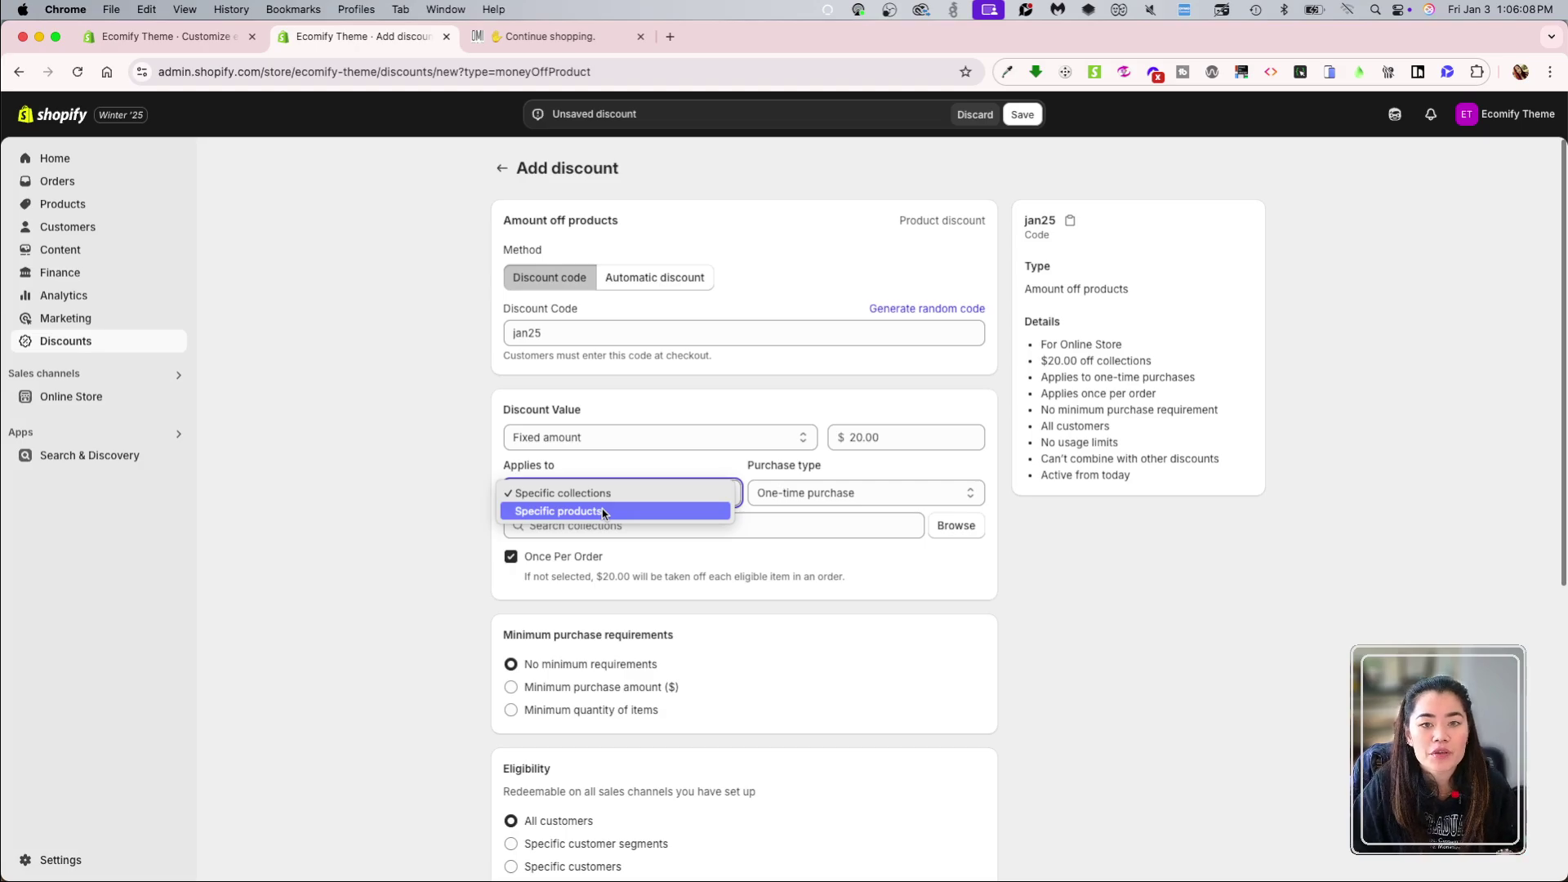
{"action": "left_click", "coordinate": [603, 512]}
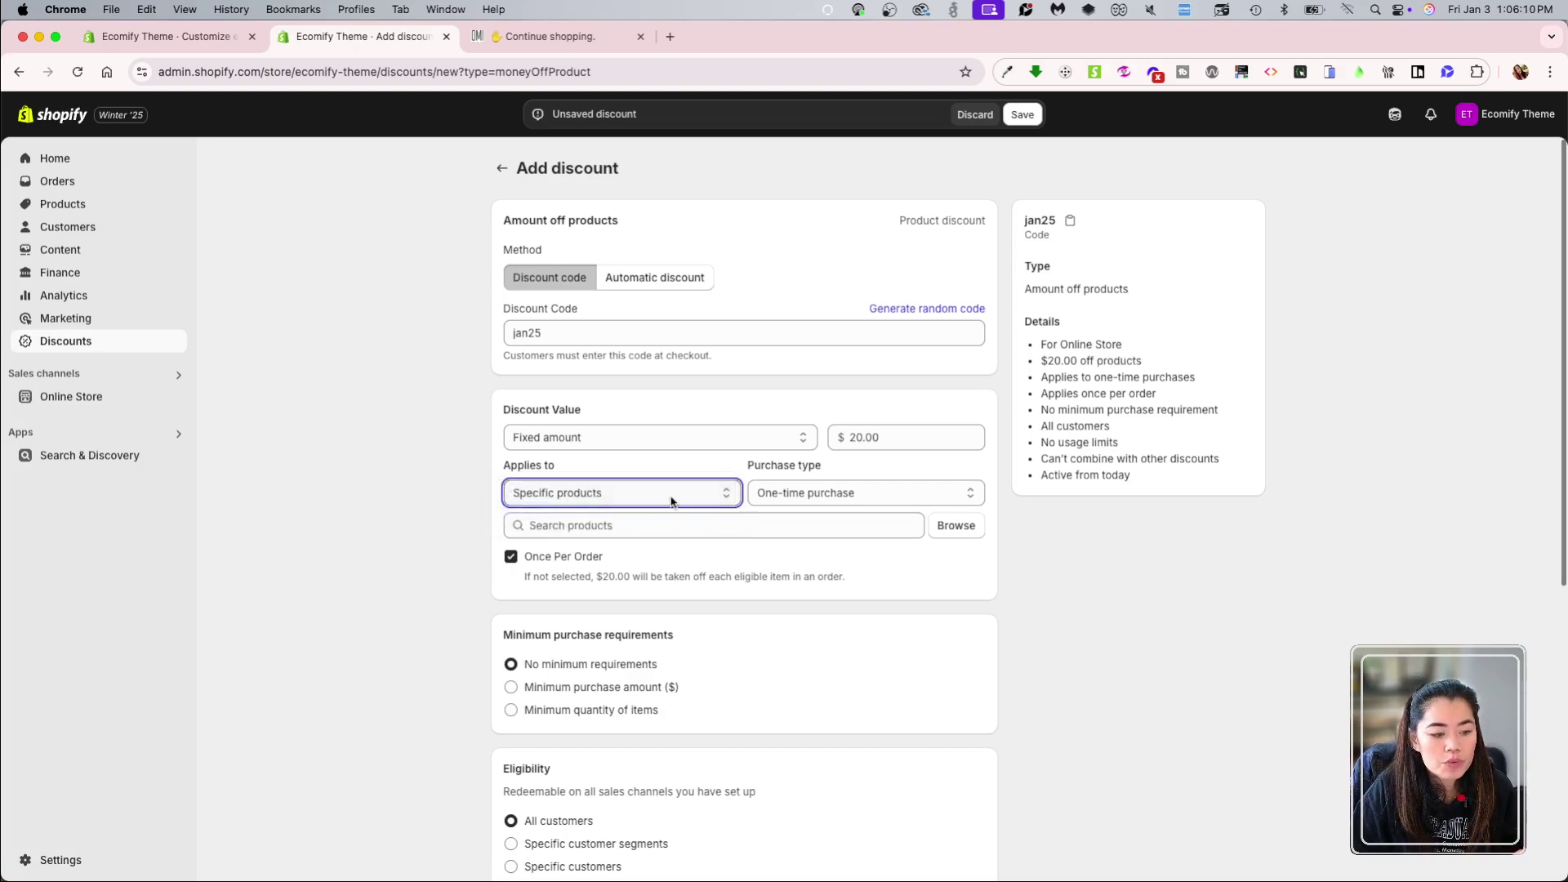
{"action": "left_click", "coordinate": [807, 494]}
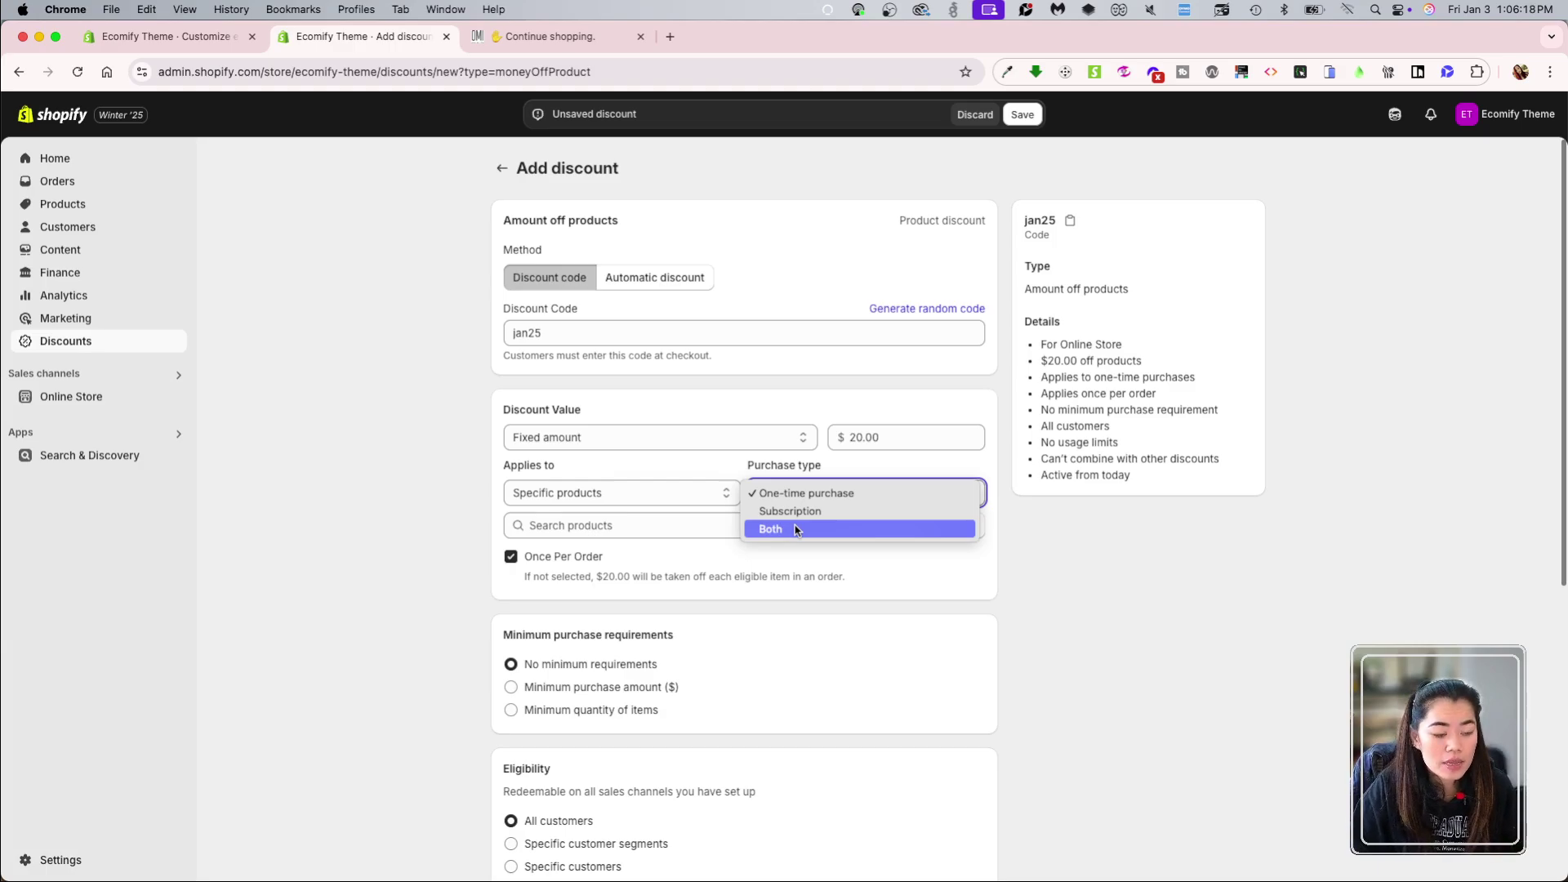
{"action": "left_click", "coordinate": [796, 494]}
Step: Search for 'ban' and add Banana Chocolate Bar | 4oz's Single, Triple and Value Pack variants
{"action": "left_click", "coordinate": [688, 528]}
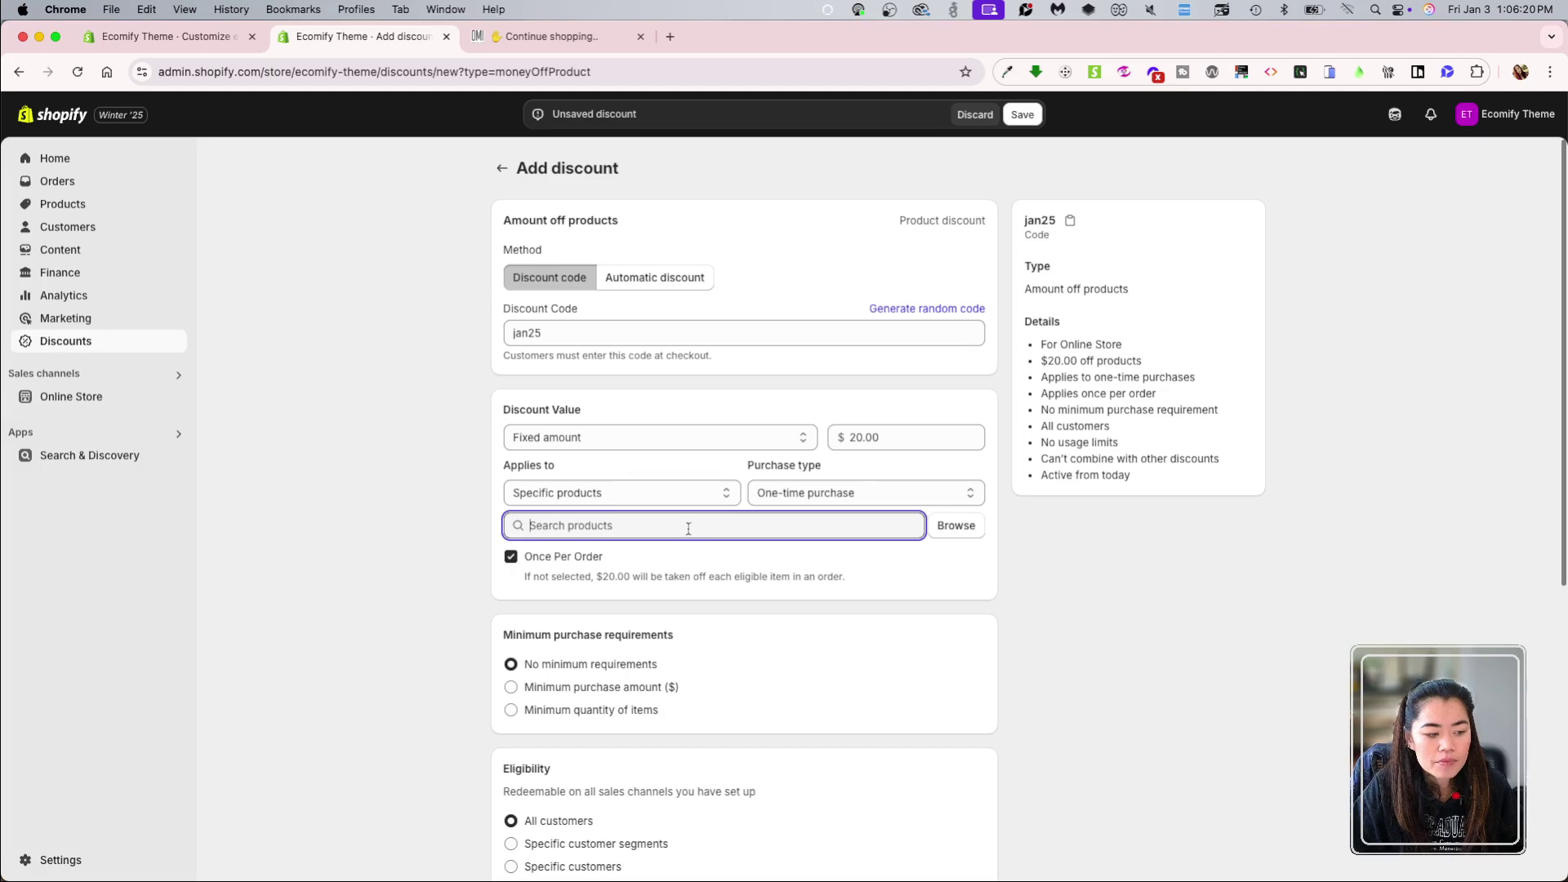
{"action": "type", "text": "bann"}
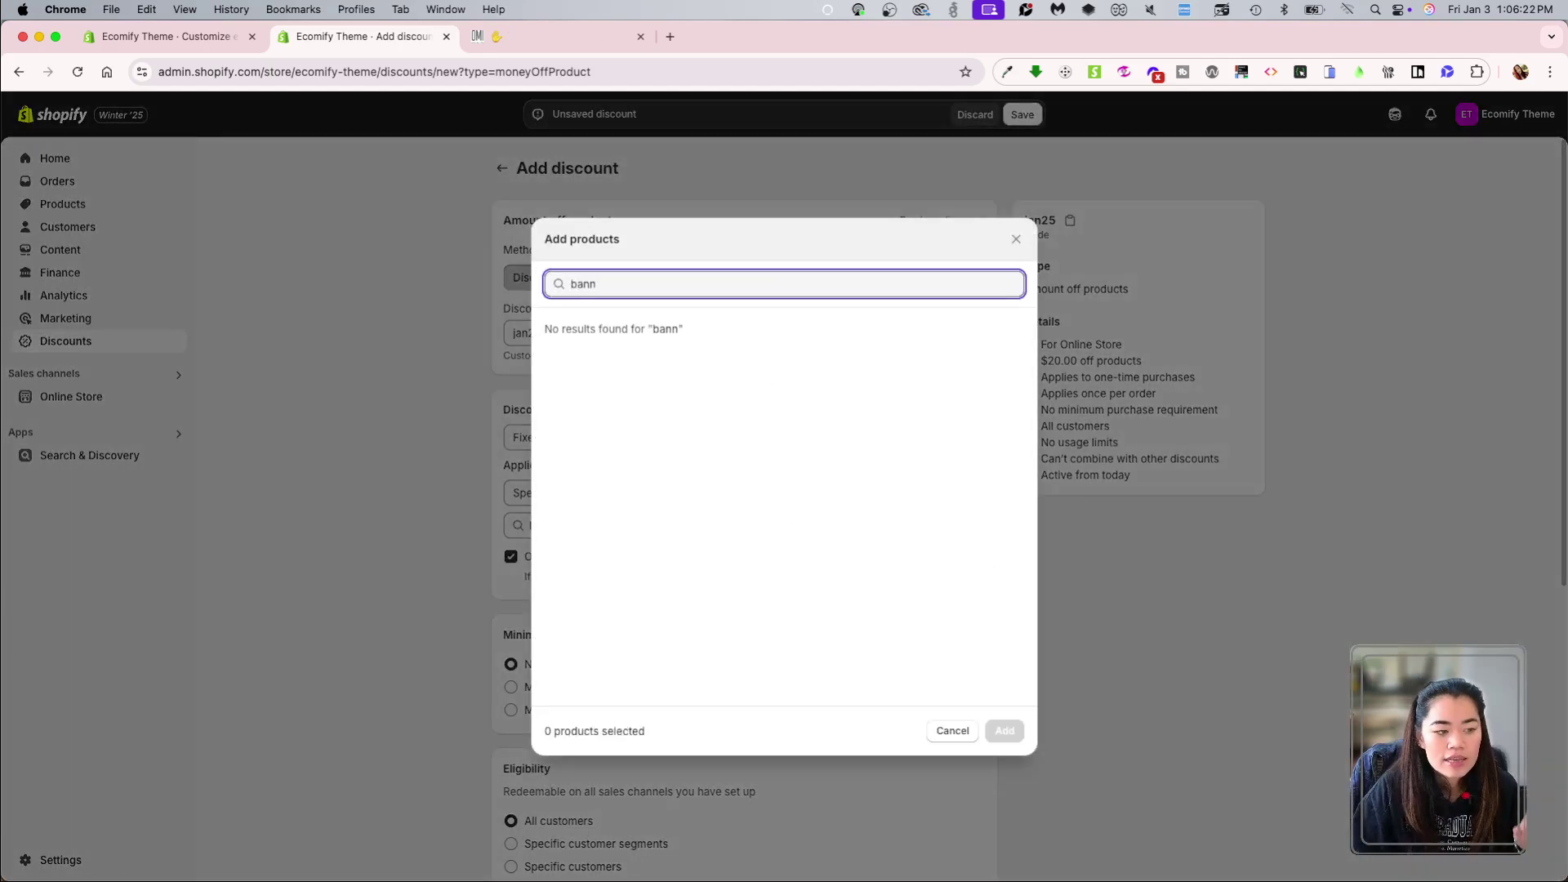
{"action": "key", "text": "BackSpace"}
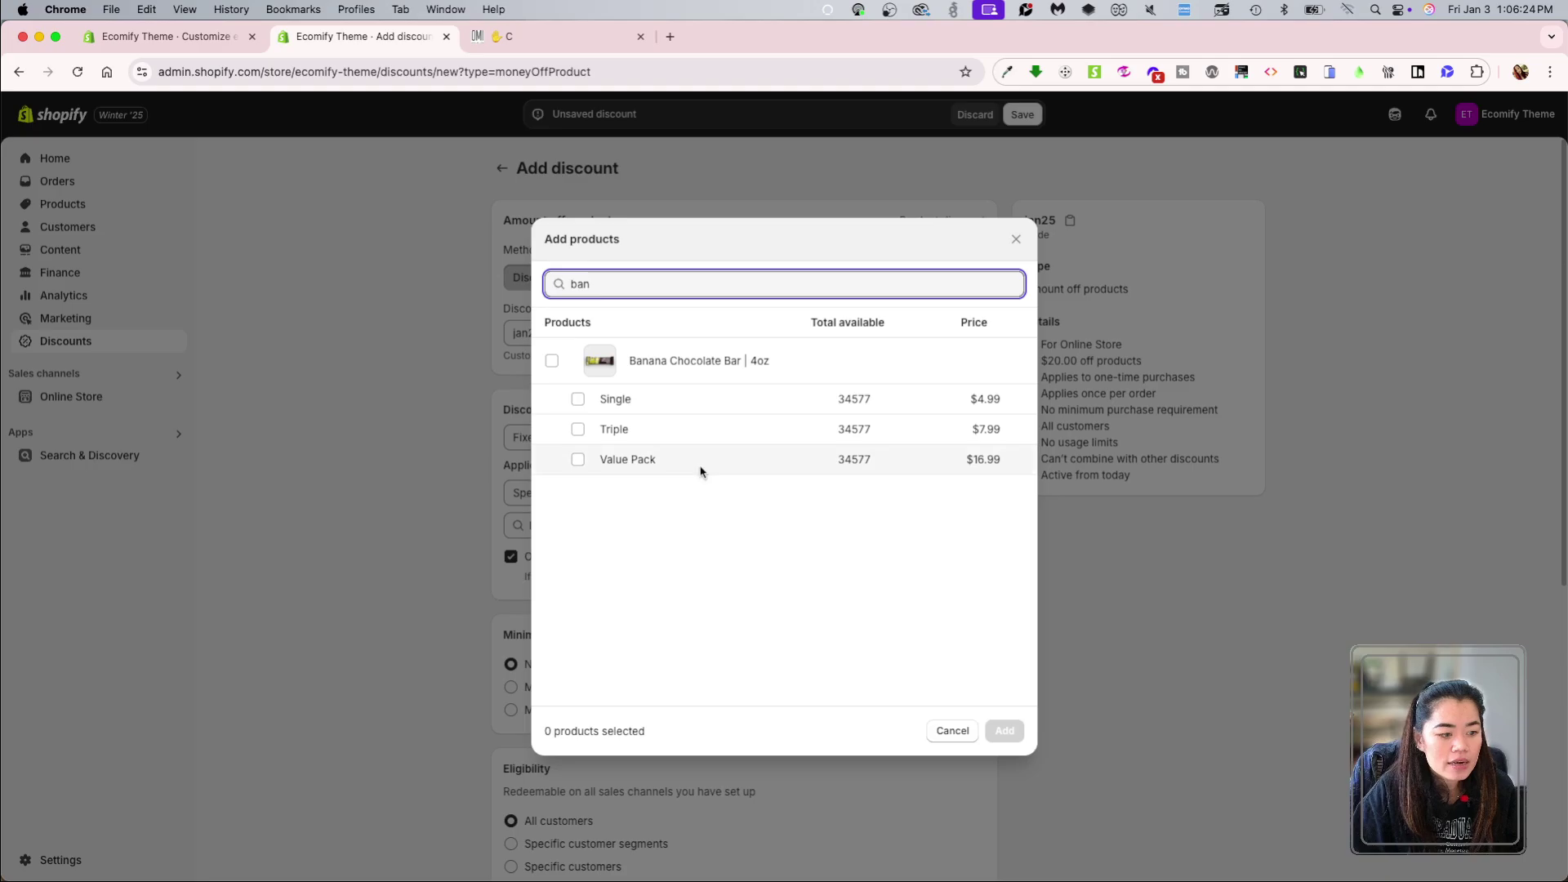
{"action": "left_click", "coordinate": [694, 362]}
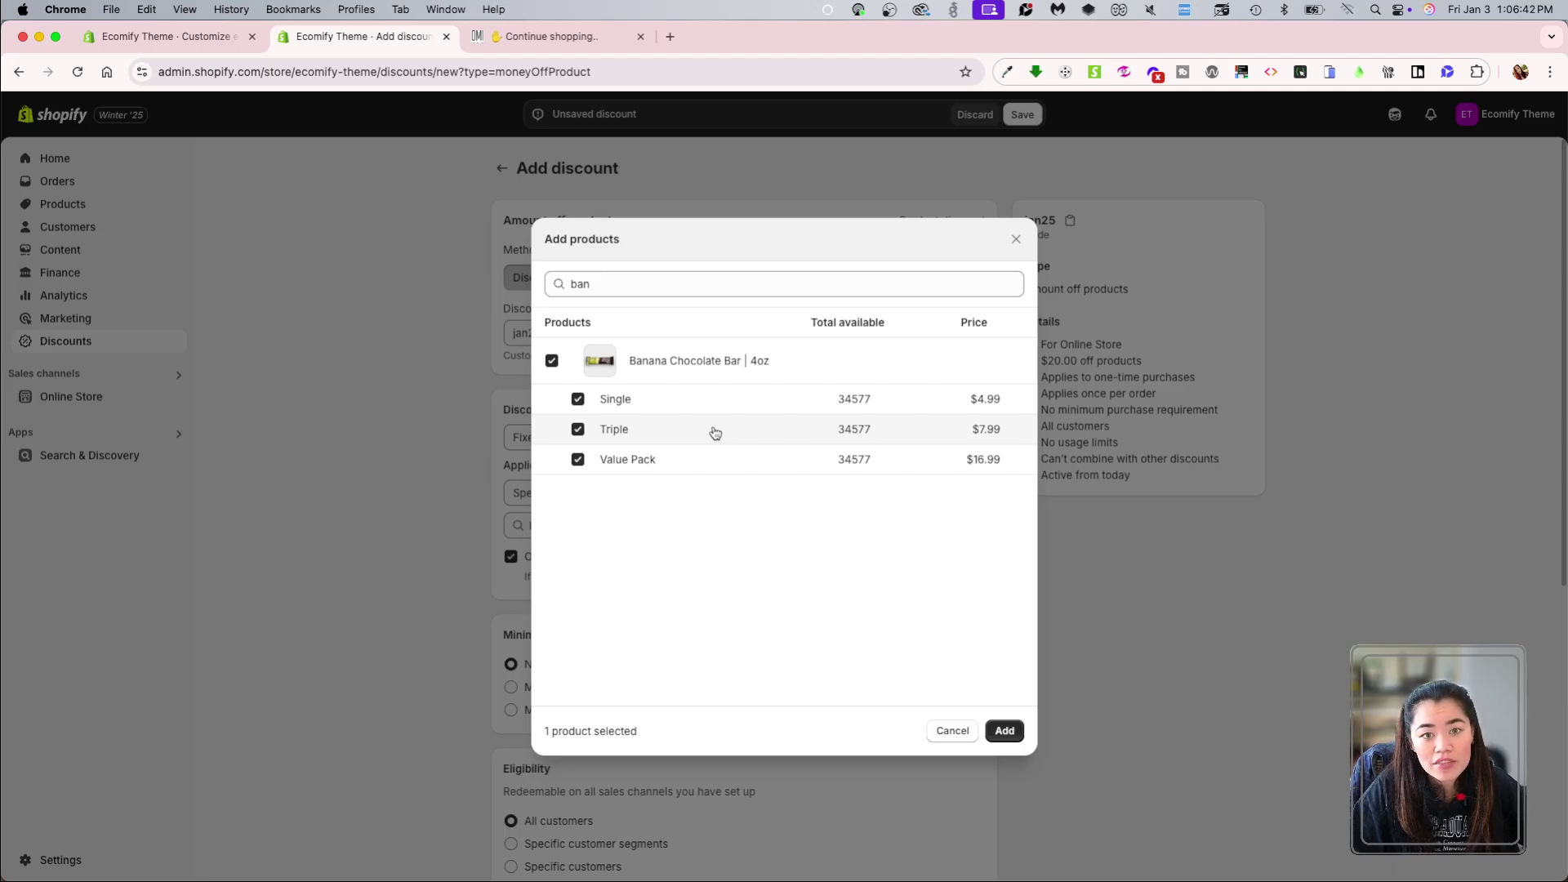
{"action": "left_click", "coordinate": [551, 360]}
{"action": "left_click", "coordinate": [582, 403]}
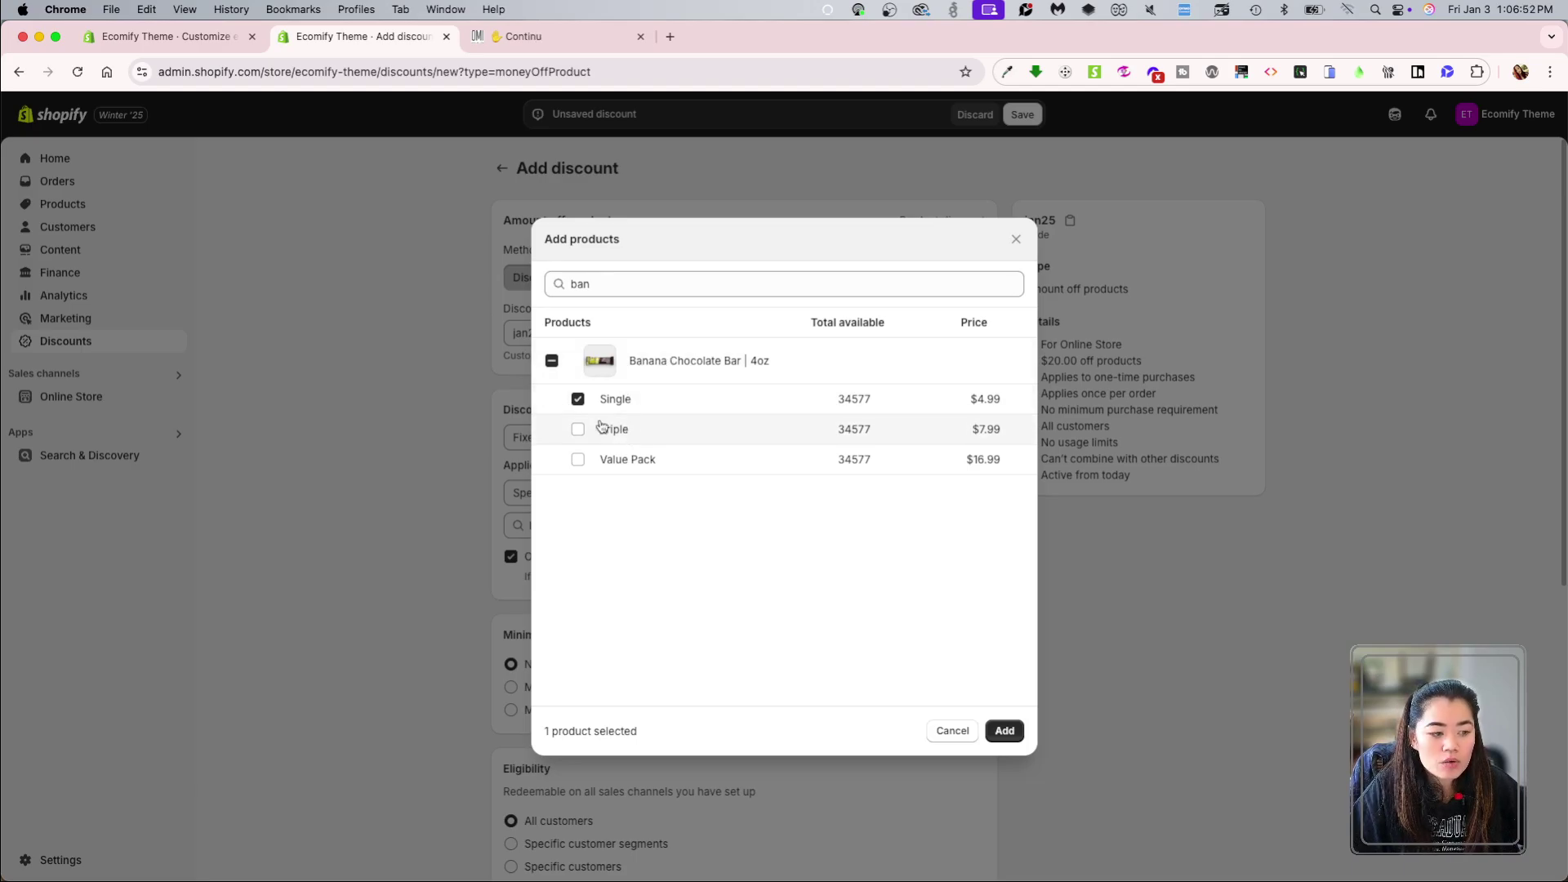
{"action": "left_click", "coordinate": [578, 459]}
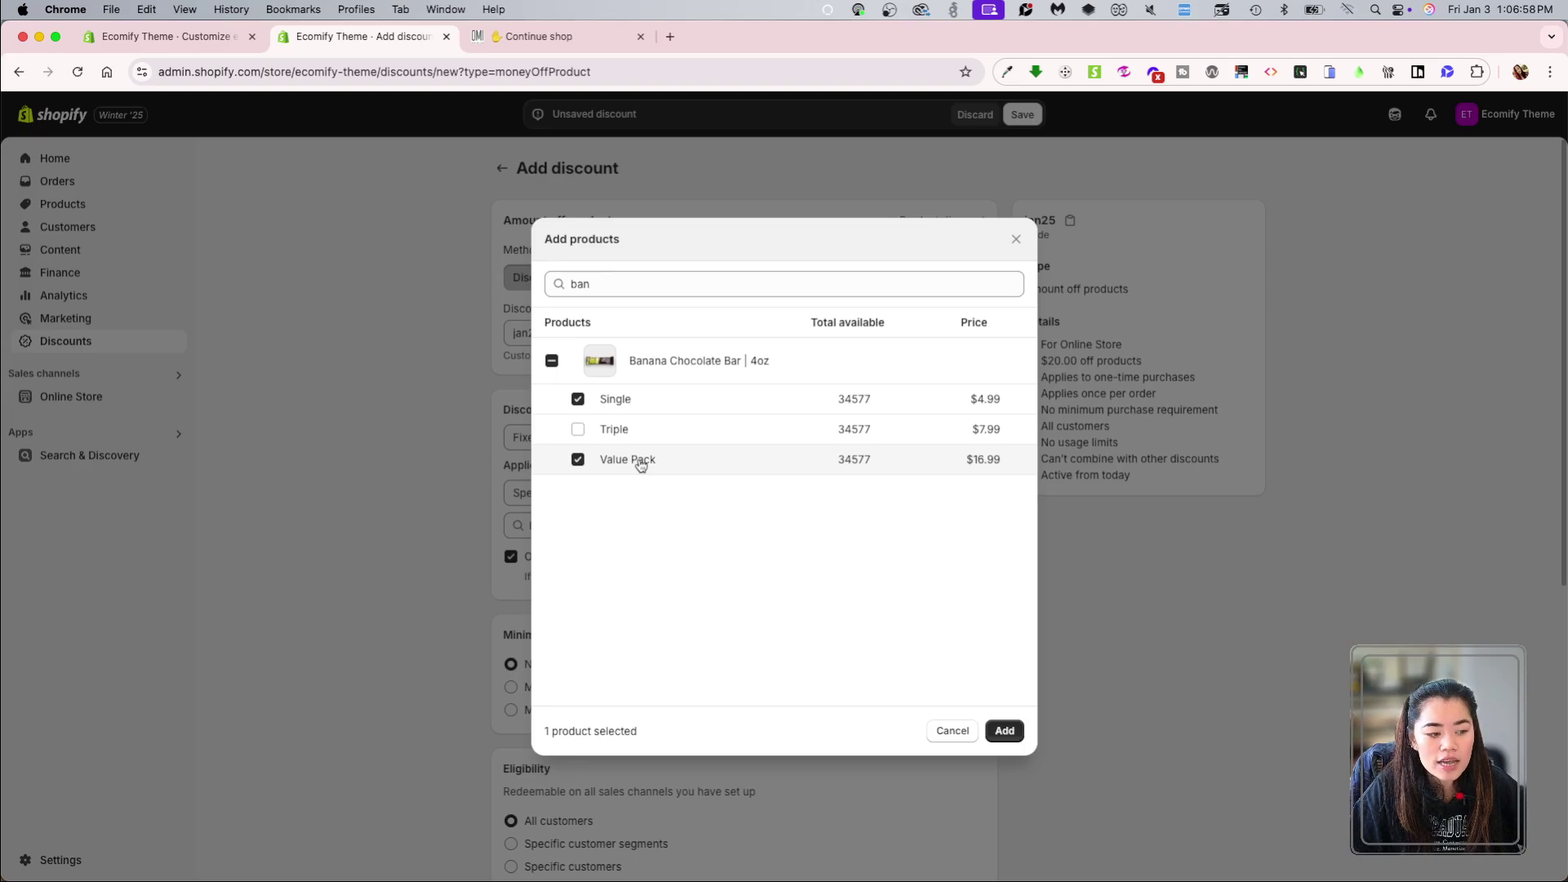
{"action": "left_click", "coordinate": [580, 432]}
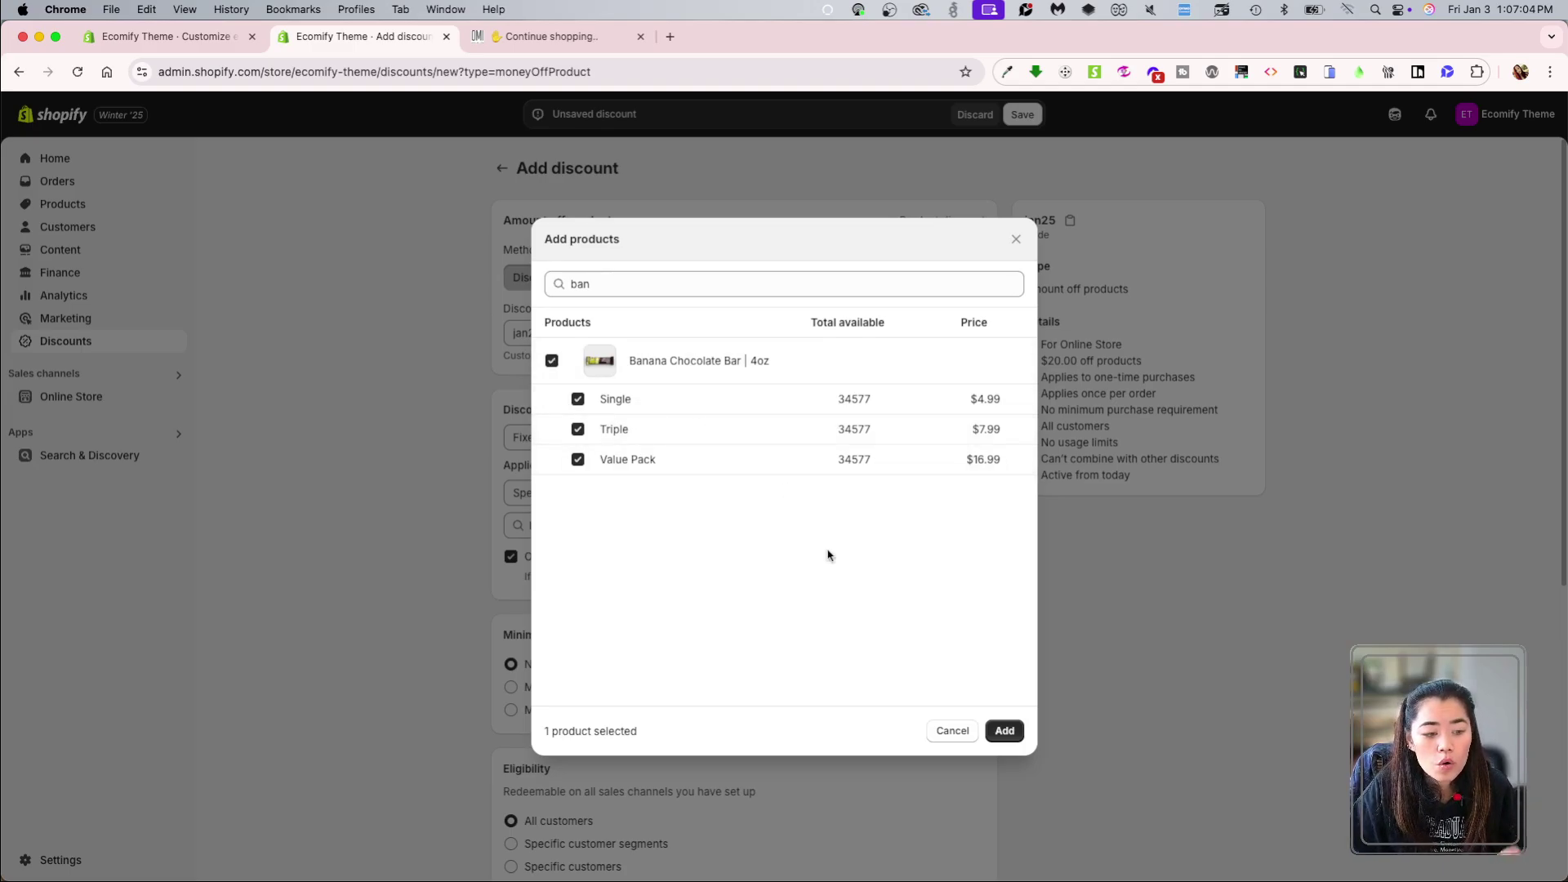
{"action": "left_click", "coordinate": [1001, 727]}
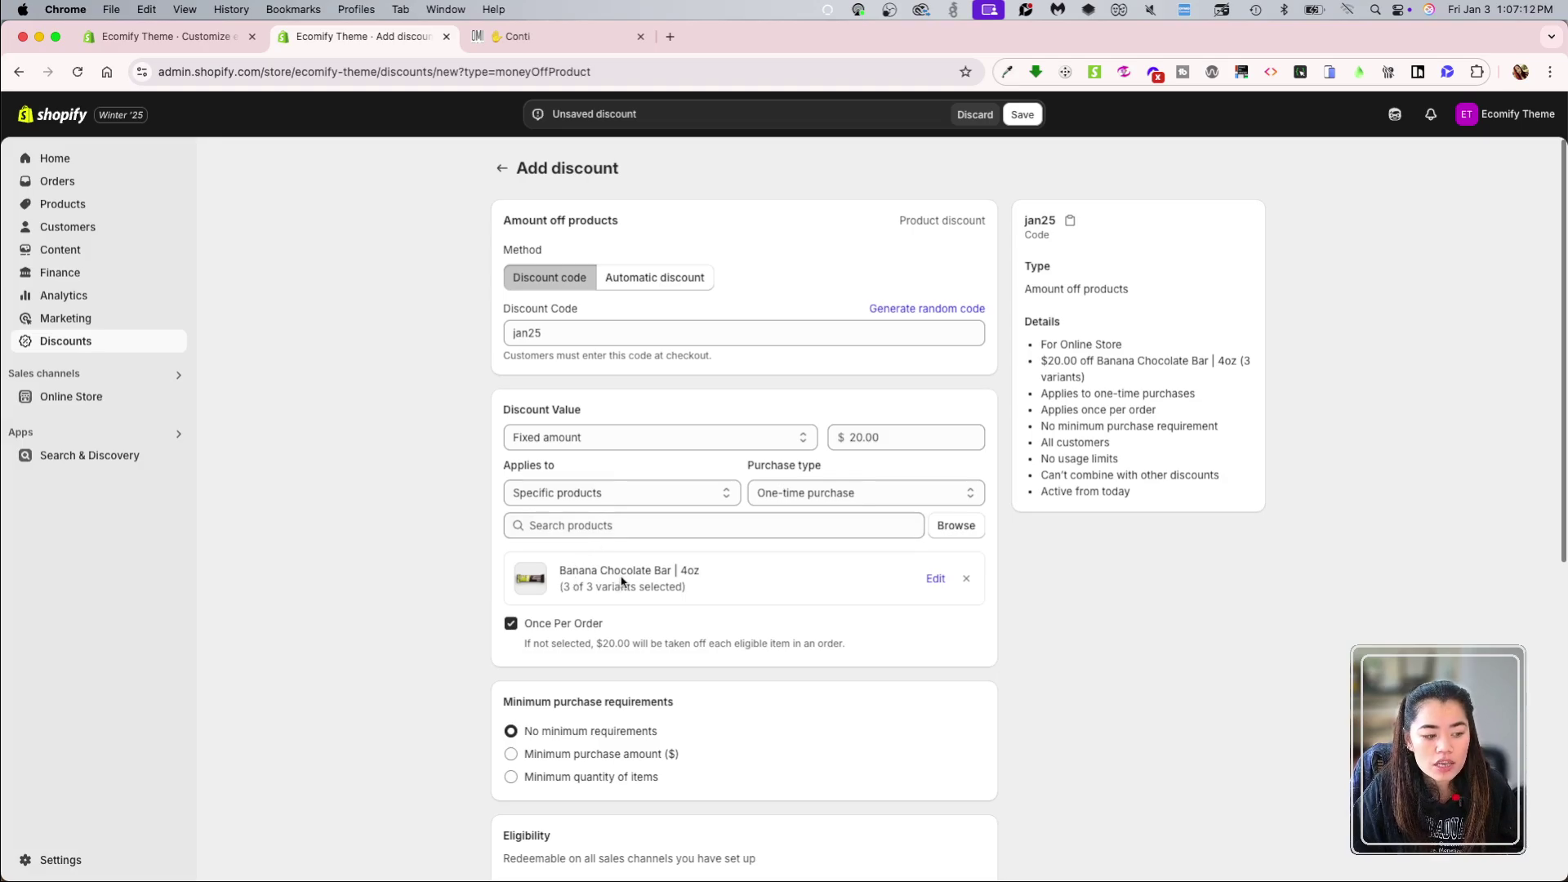
Step: Leave Once per order unchecked so $20.00 comes off every eligible banana bar
{"action": "scroll", "coordinate": [621, 581], "scroll_direction": "down", "scroll_amount": 1}
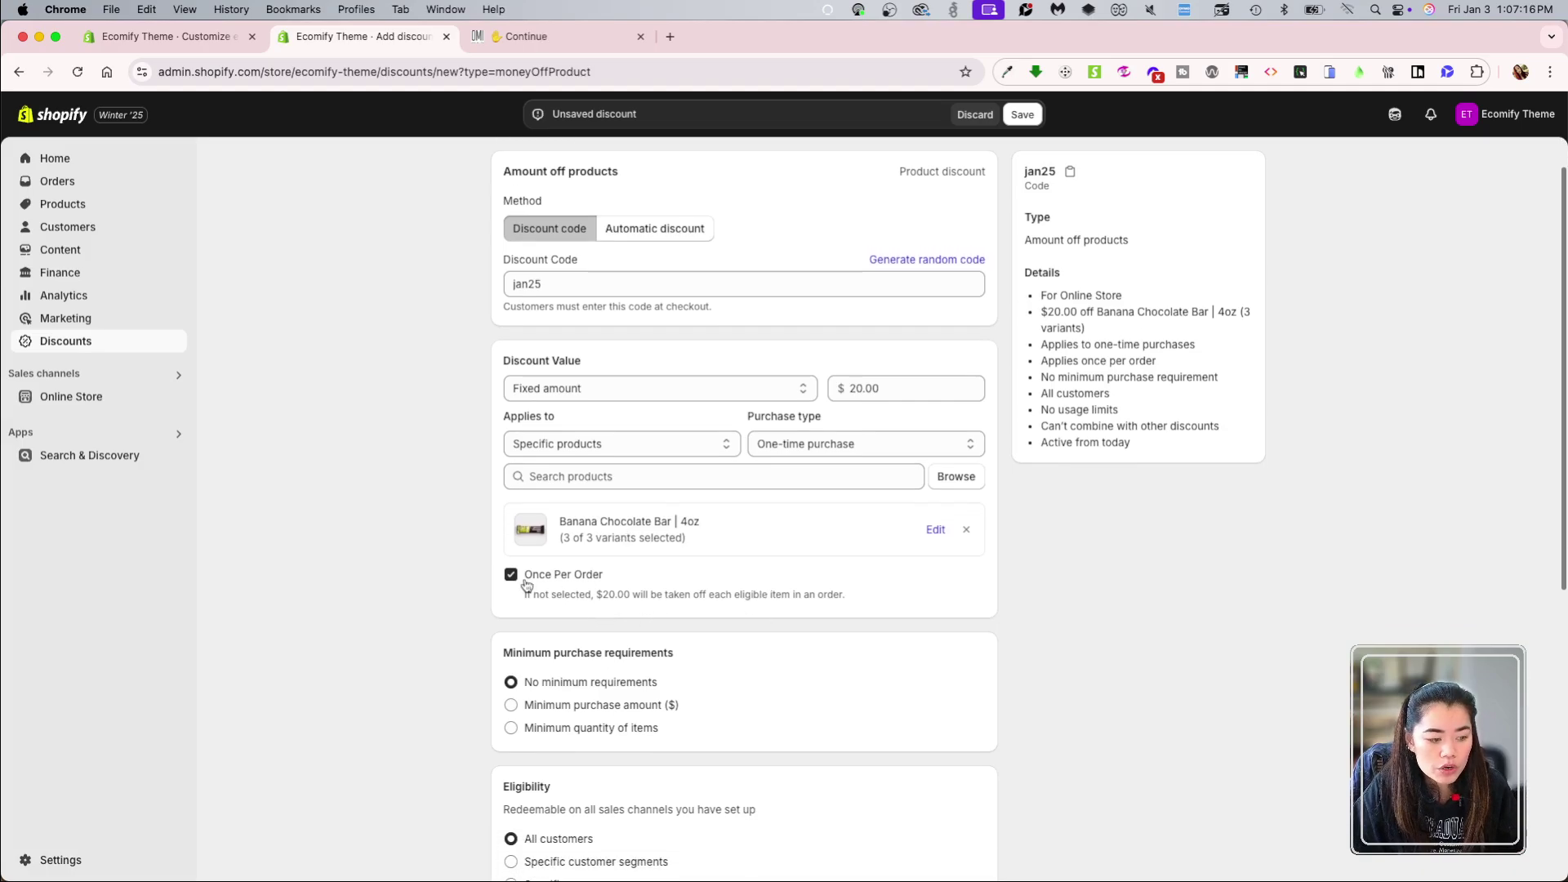
{"action": "left_click", "coordinate": [548, 580]}
{"action": "left_click", "coordinate": [548, 579]}
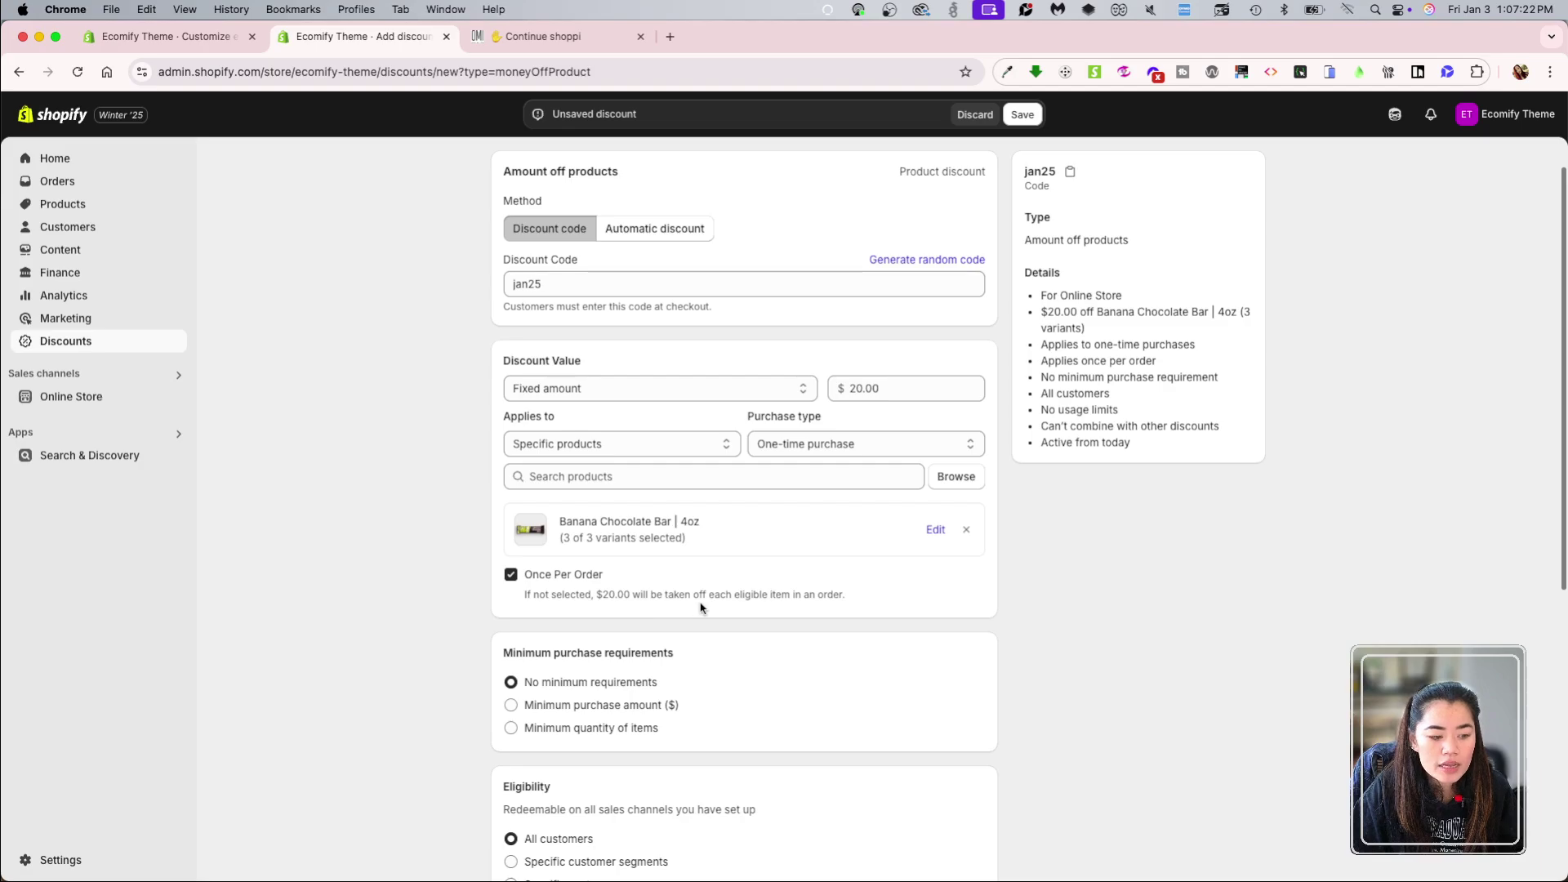
{"action": "left_click", "coordinate": [535, 574]}
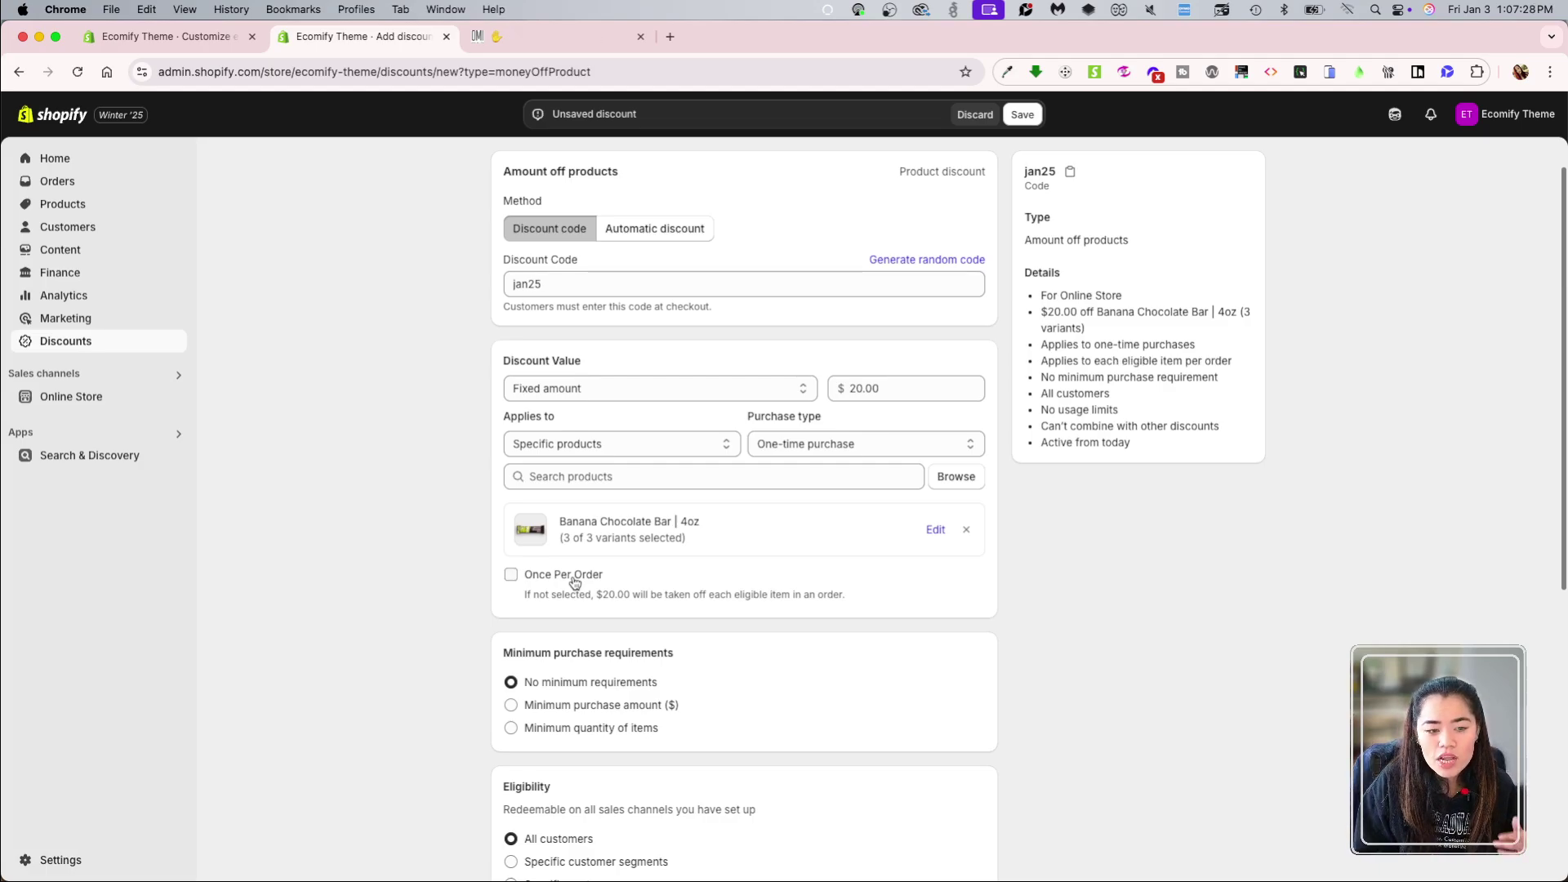
{"action": "left_click", "coordinate": [560, 580]}
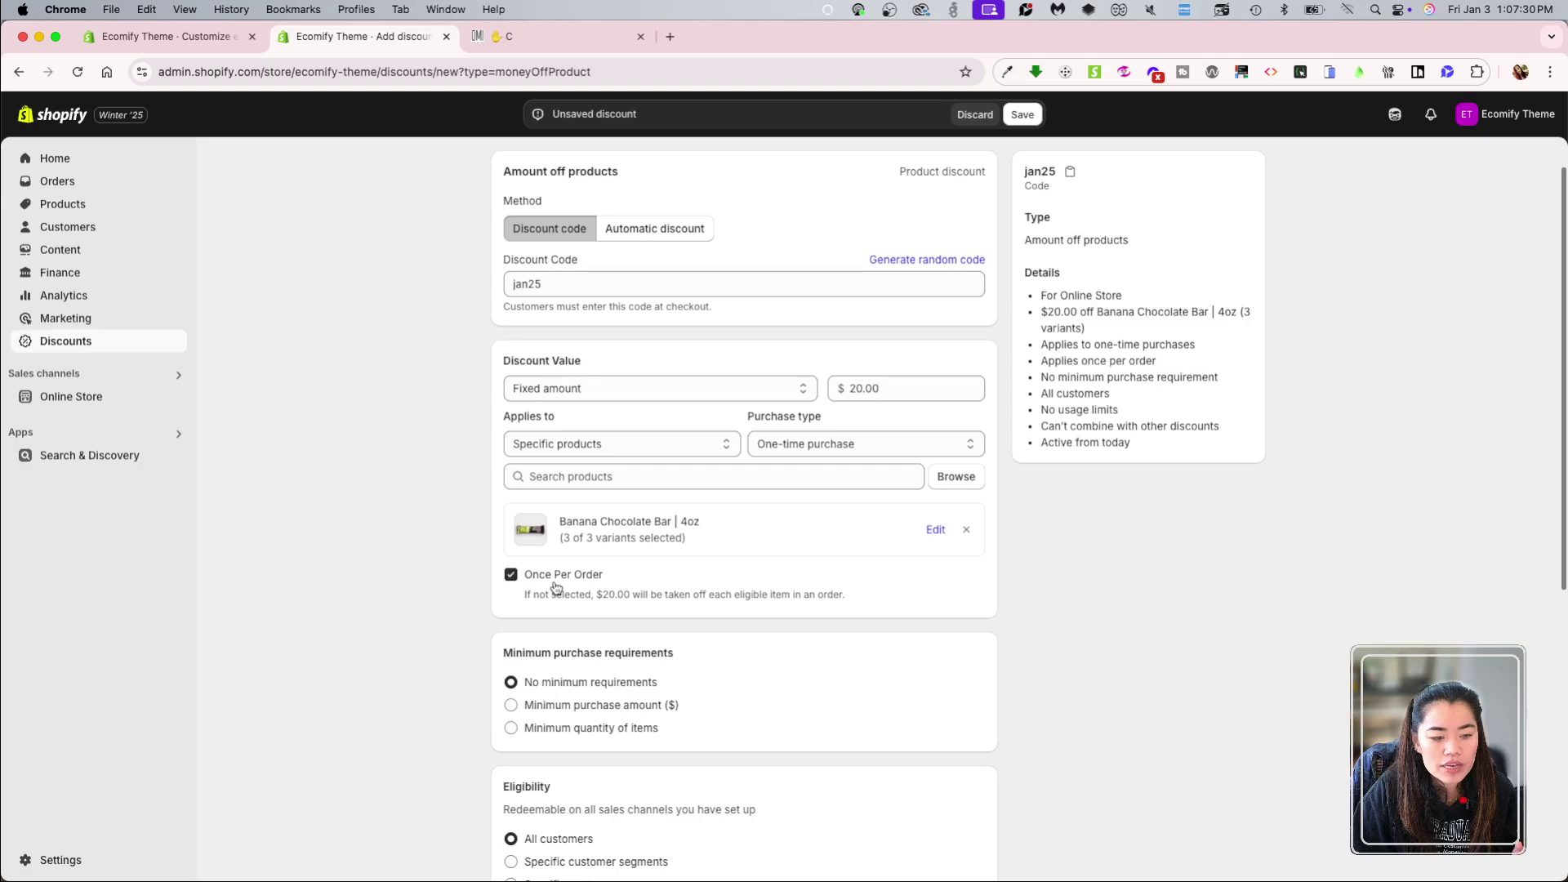
{"action": "left_click", "coordinate": [560, 580]}
{"action": "left_click", "coordinate": [559, 581]}
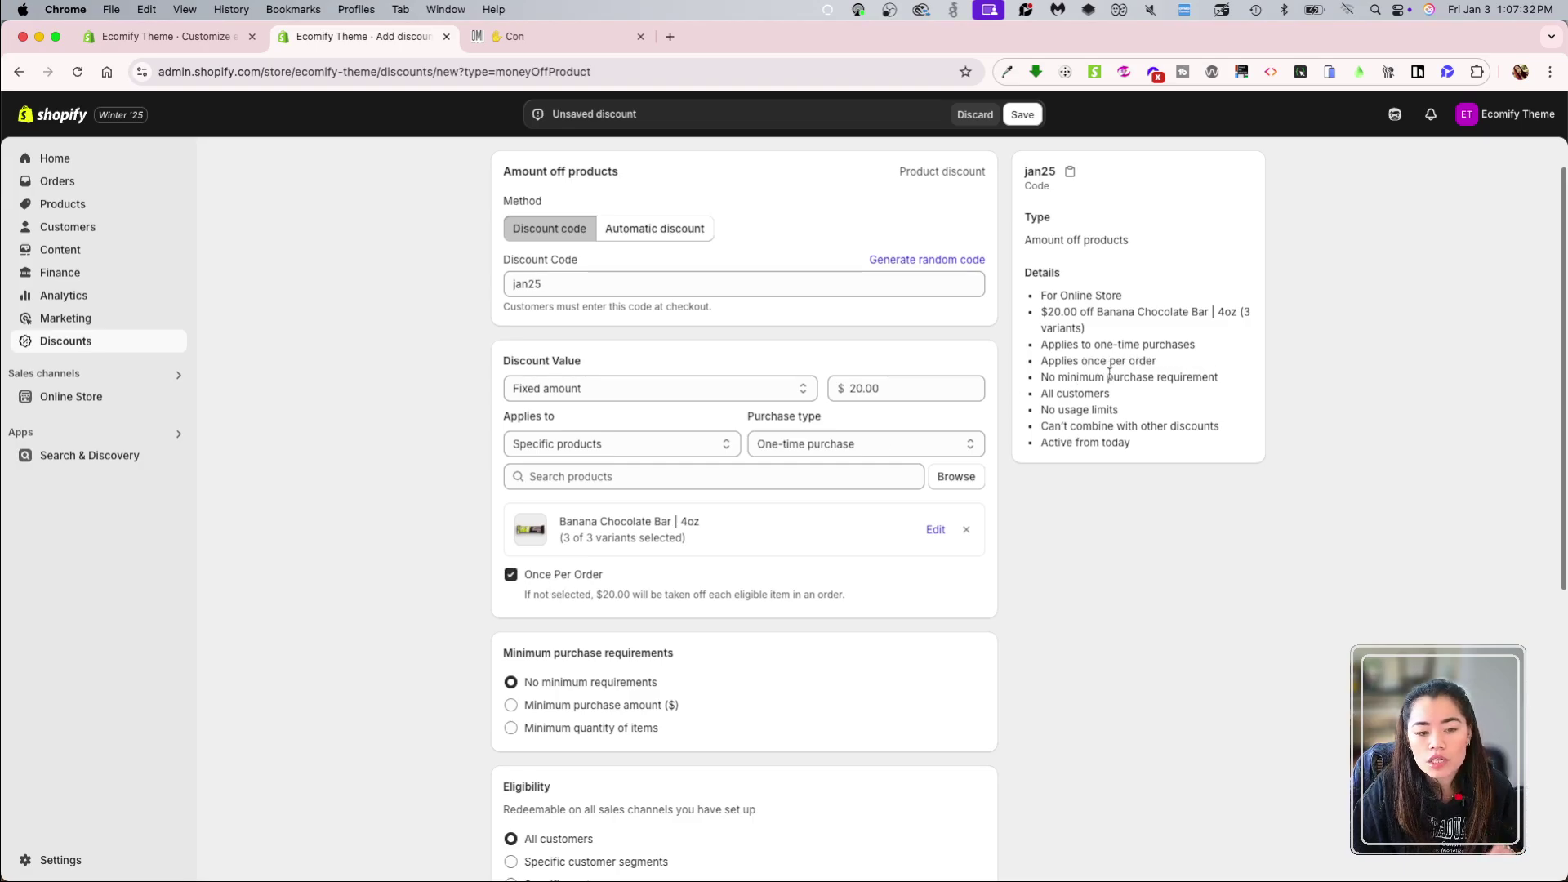
{"action": "left_click", "coordinate": [547, 576]}
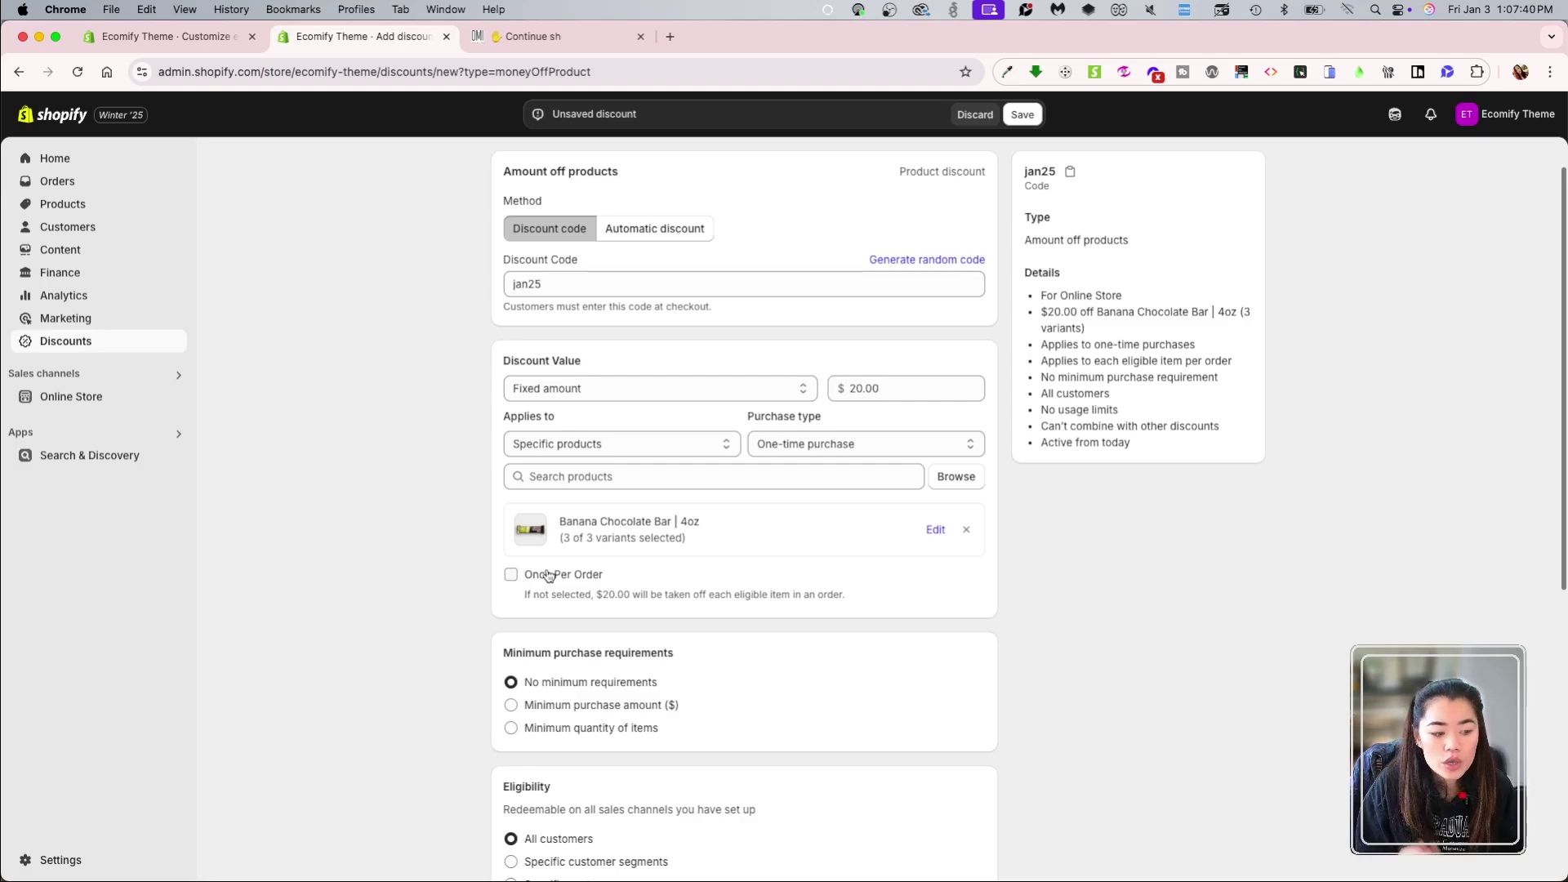
{"action": "scroll", "coordinate": [547, 576], "scroll_direction": "down", "scroll_amount": 3}
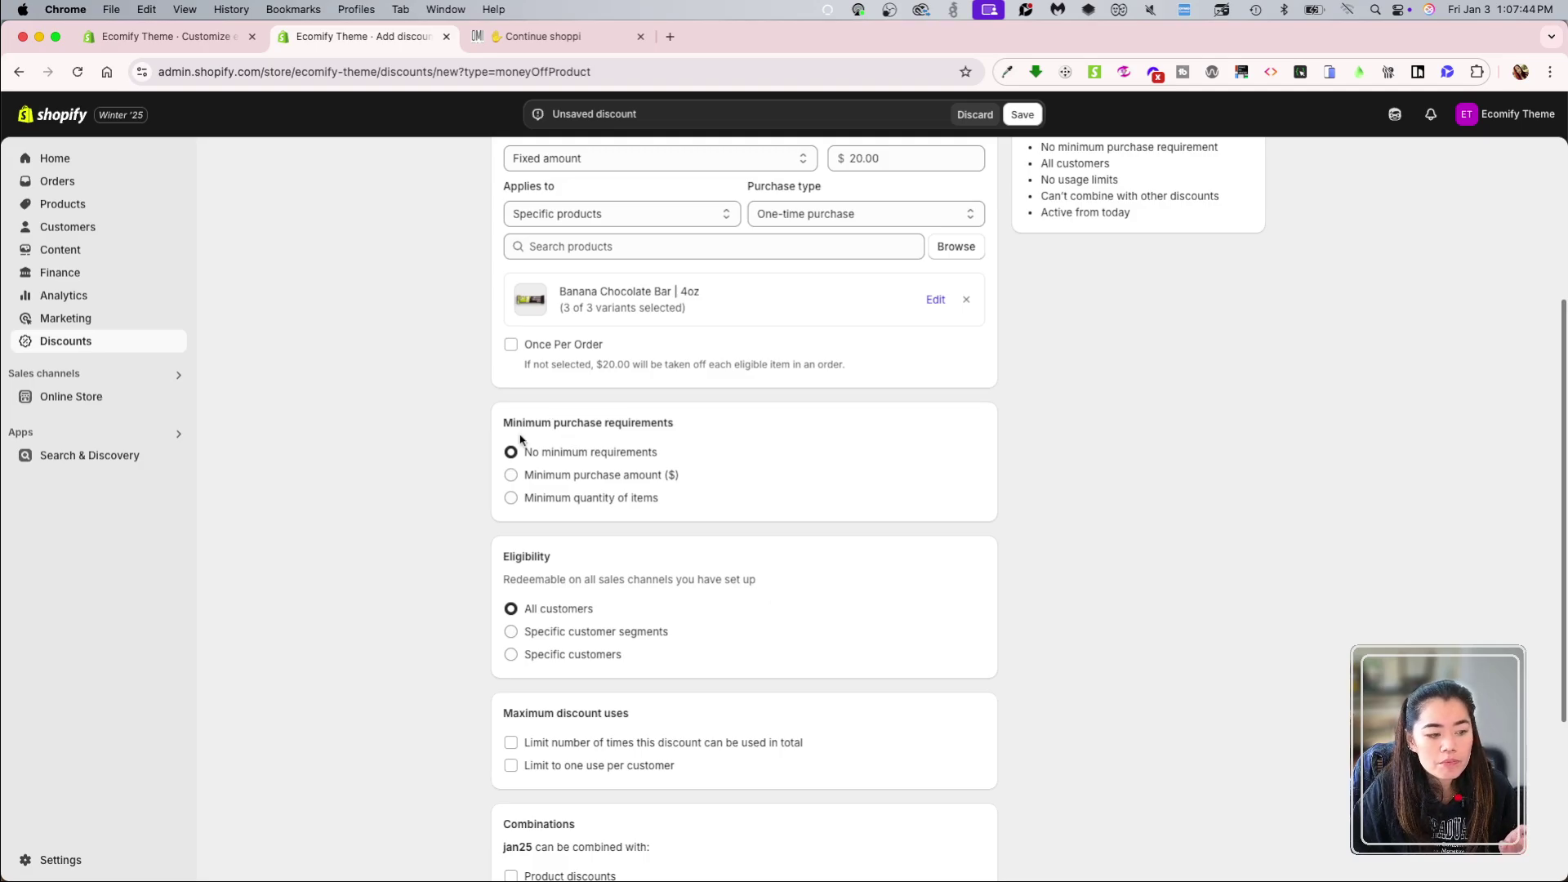
Step: Try a minimum quantity of 2 items as the purchase requirement
{"action": "left_click", "coordinate": [575, 477]}
{"action": "left_click", "coordinate": [588, 498]}
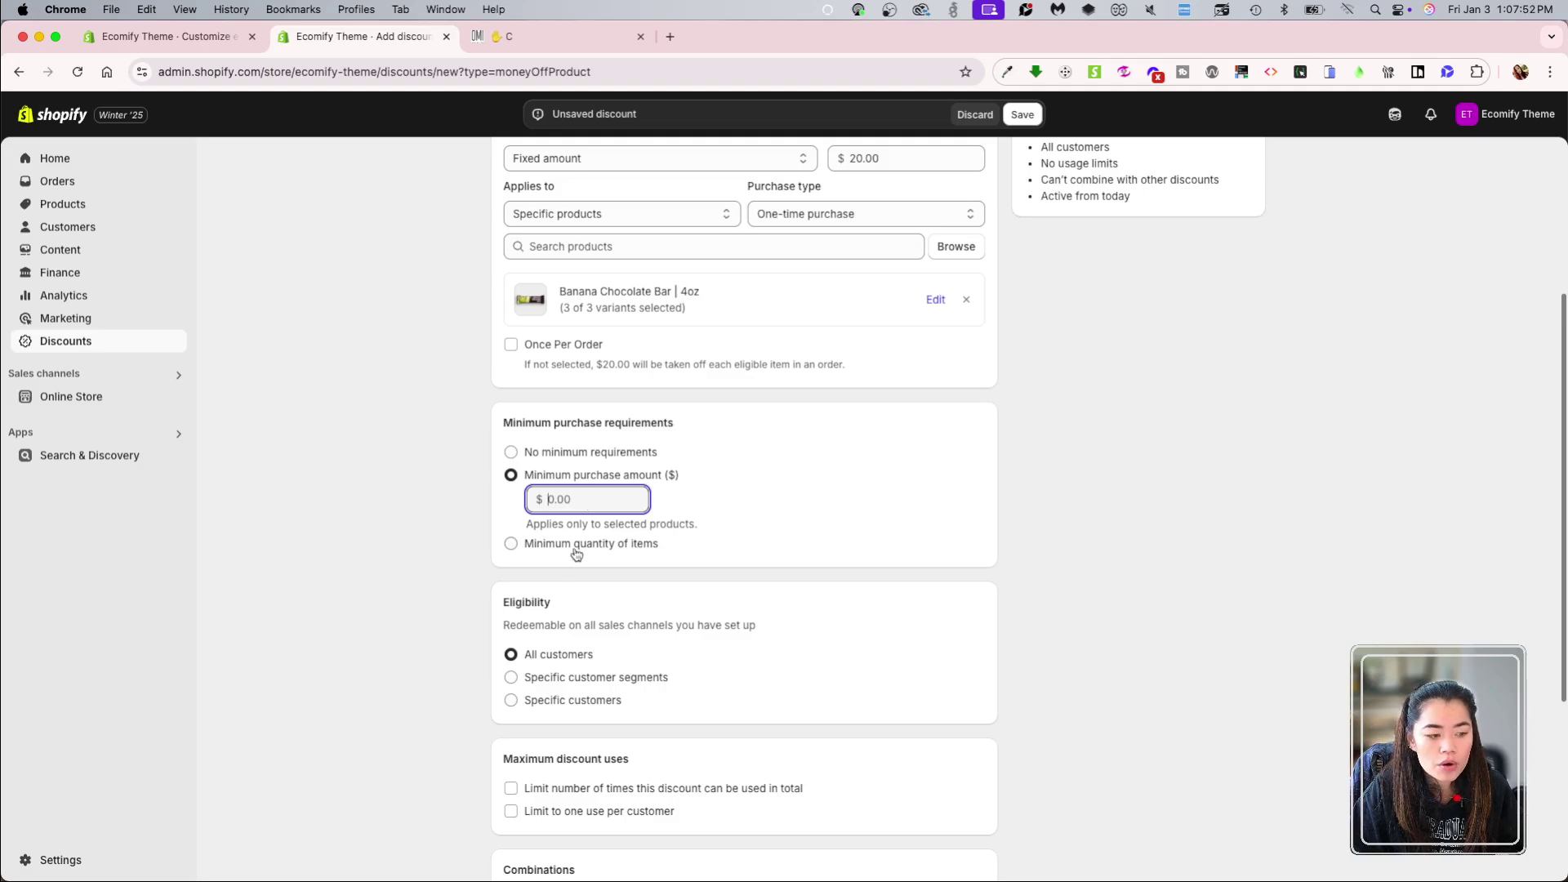
{"action": "left_click", "coordinate": [607, 543]}
{"action": "left_click", "coordinate": [604, 524]}
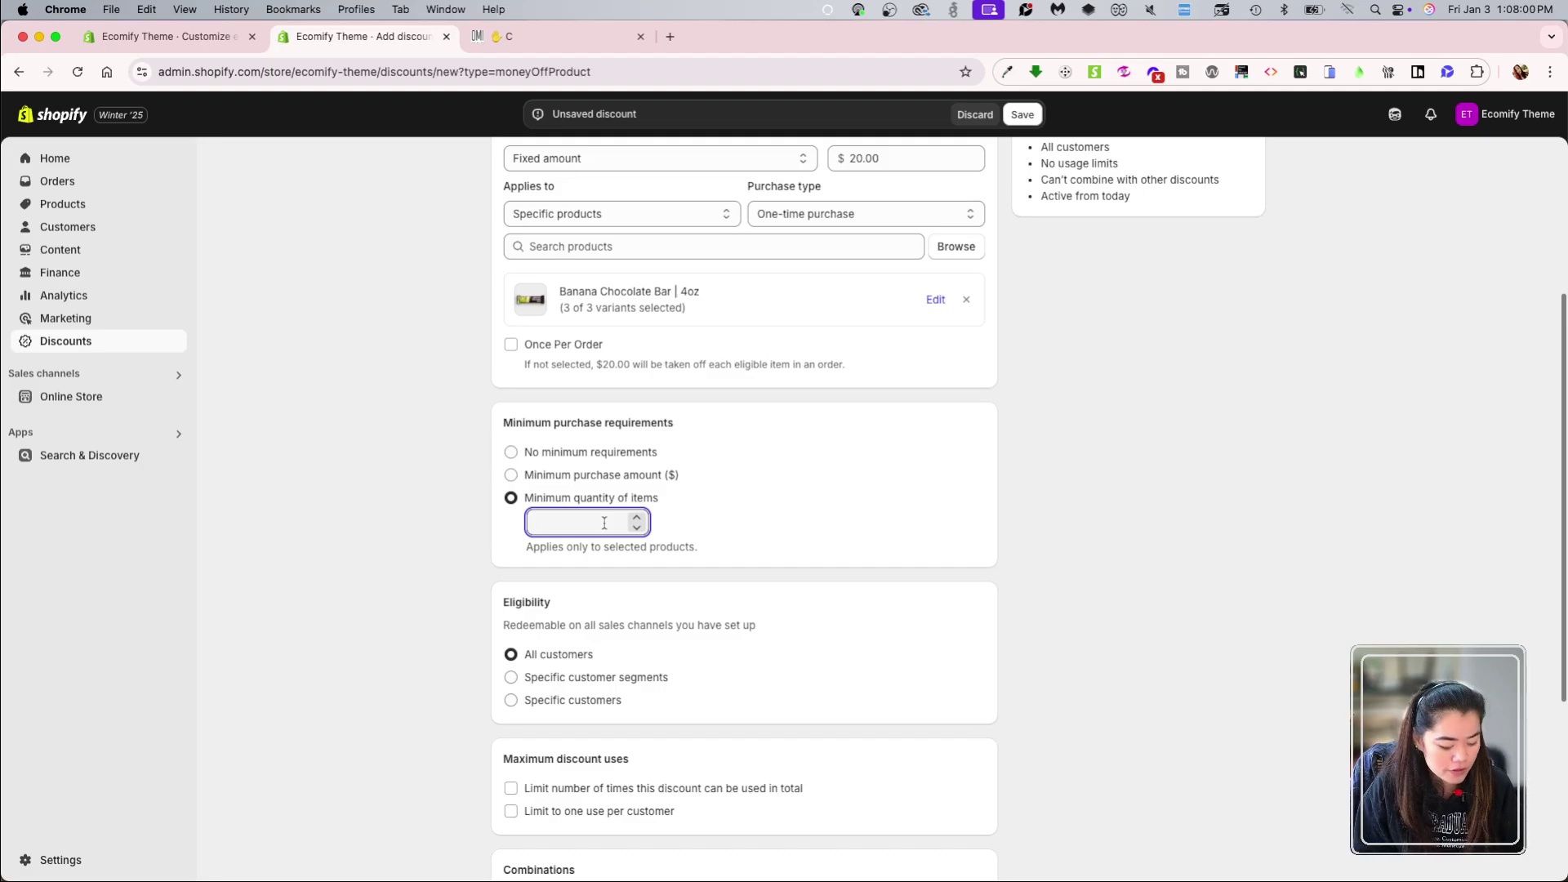
{"action": "type", "text": "2"}
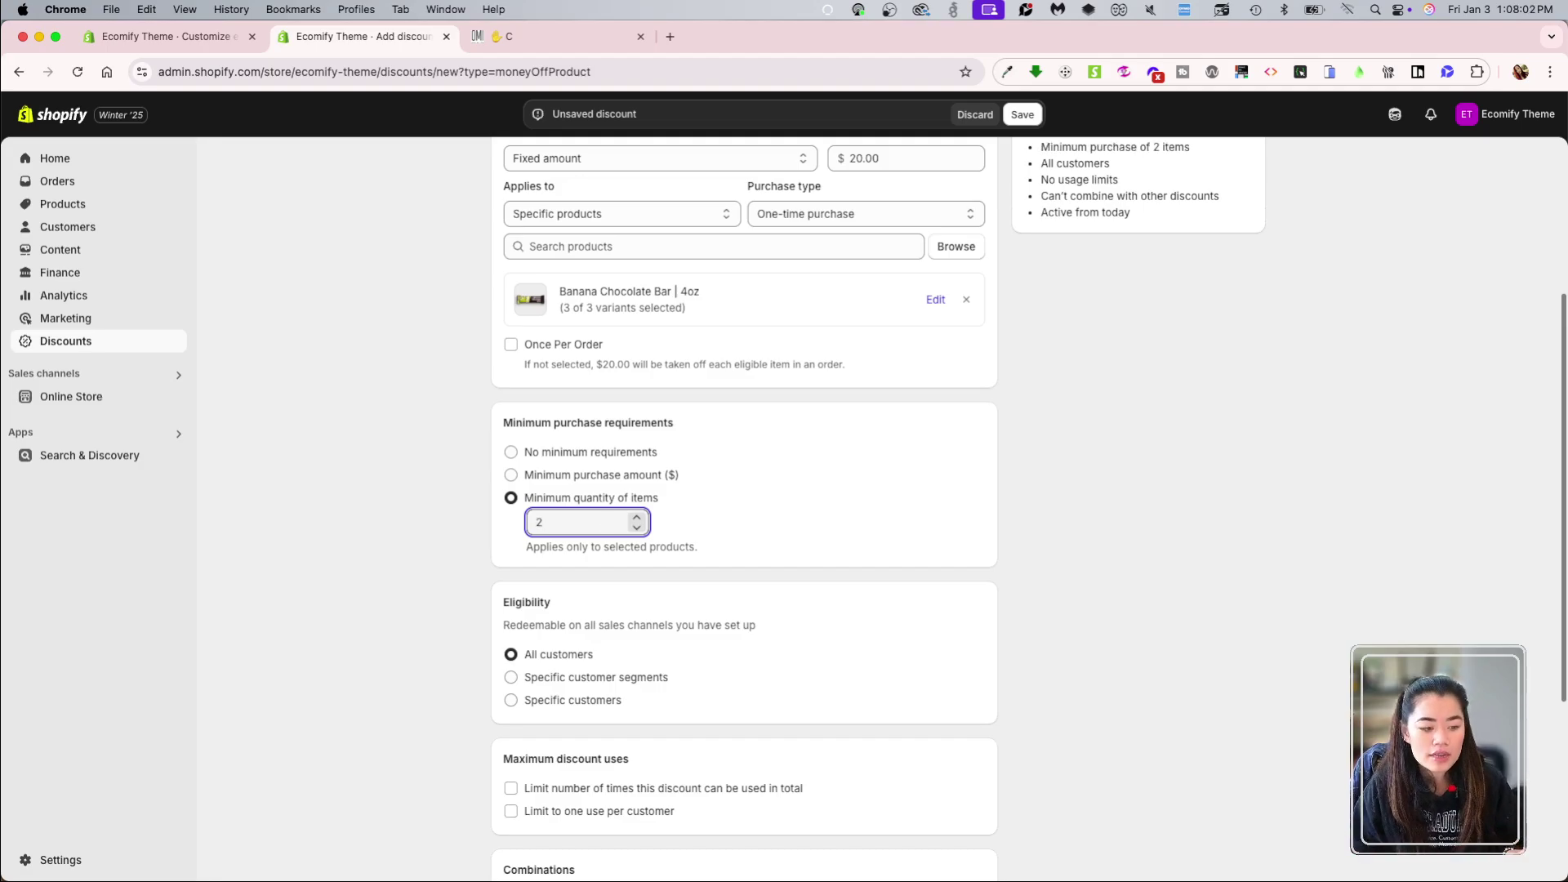
Step: Switch to a $65.00 minimum purchase amount and check bar prices on the storefront
{"action": "left_click", "coordinate": [590, 477]}
{"action": "left_click", "coordinate": [588, 499]}
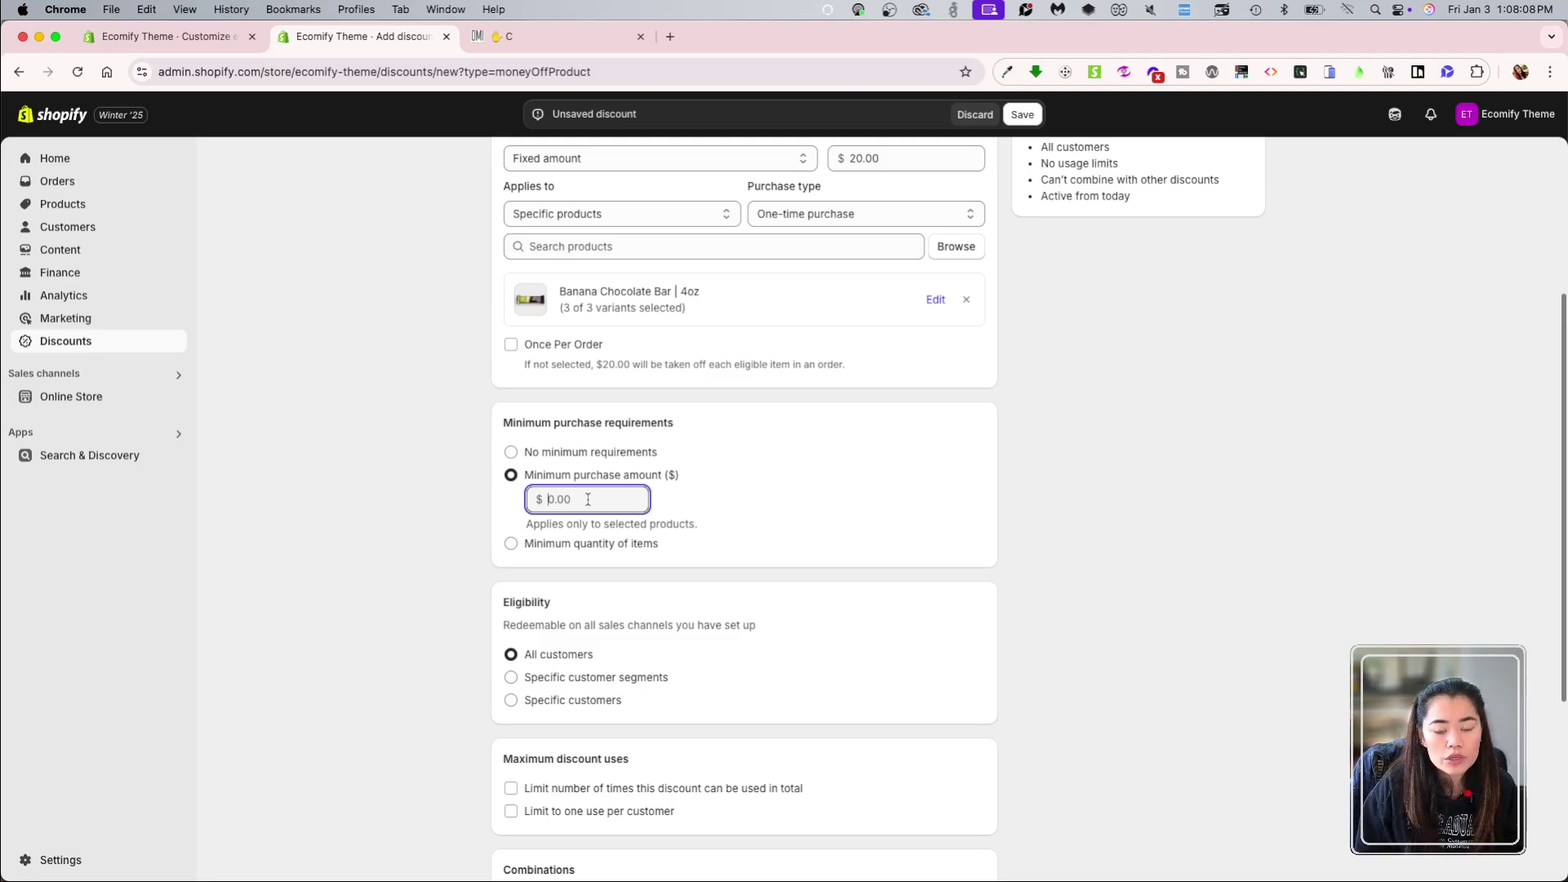
{"action": "type", "text": "65"}
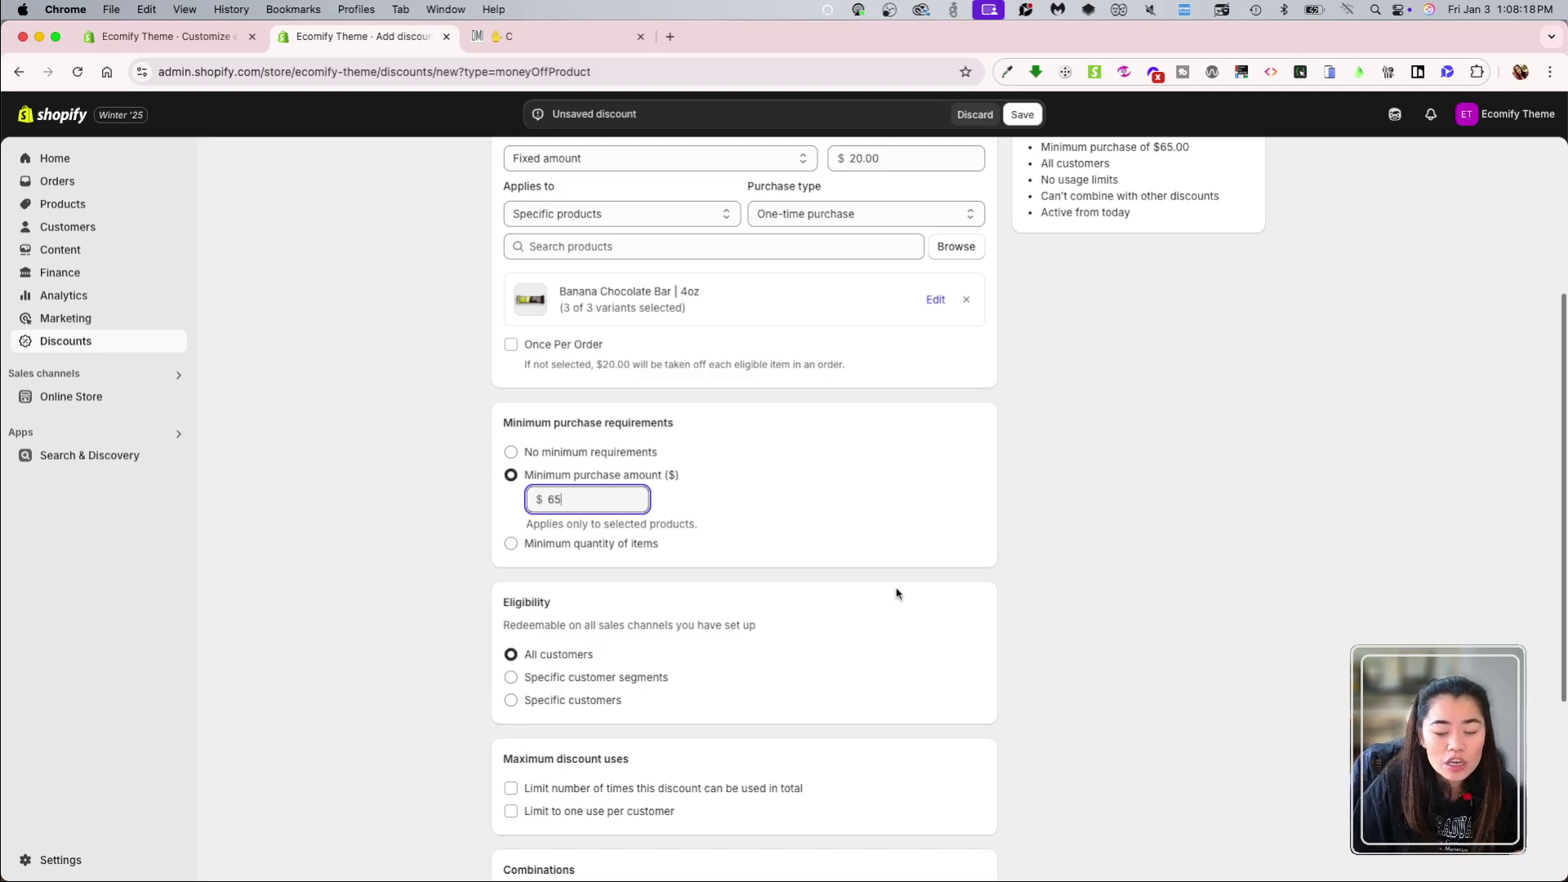
{"action": "scroll", "coordinate": [956, 604], "scroll_direction": "up", "scroll_amount": 5}
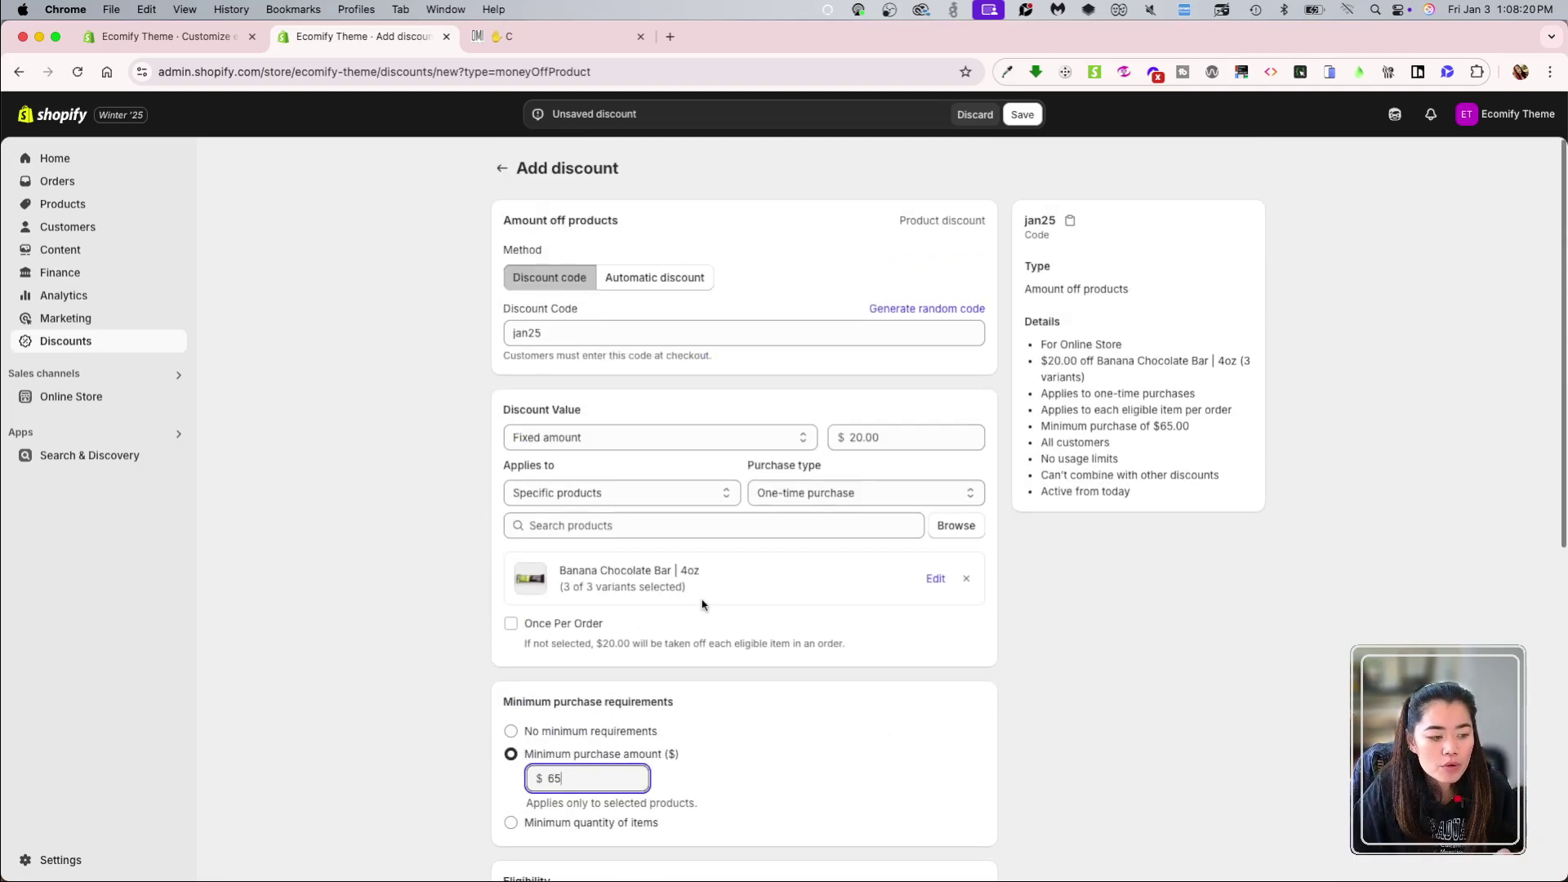
{"action": "left_click", "coordinate": [540, 36]}
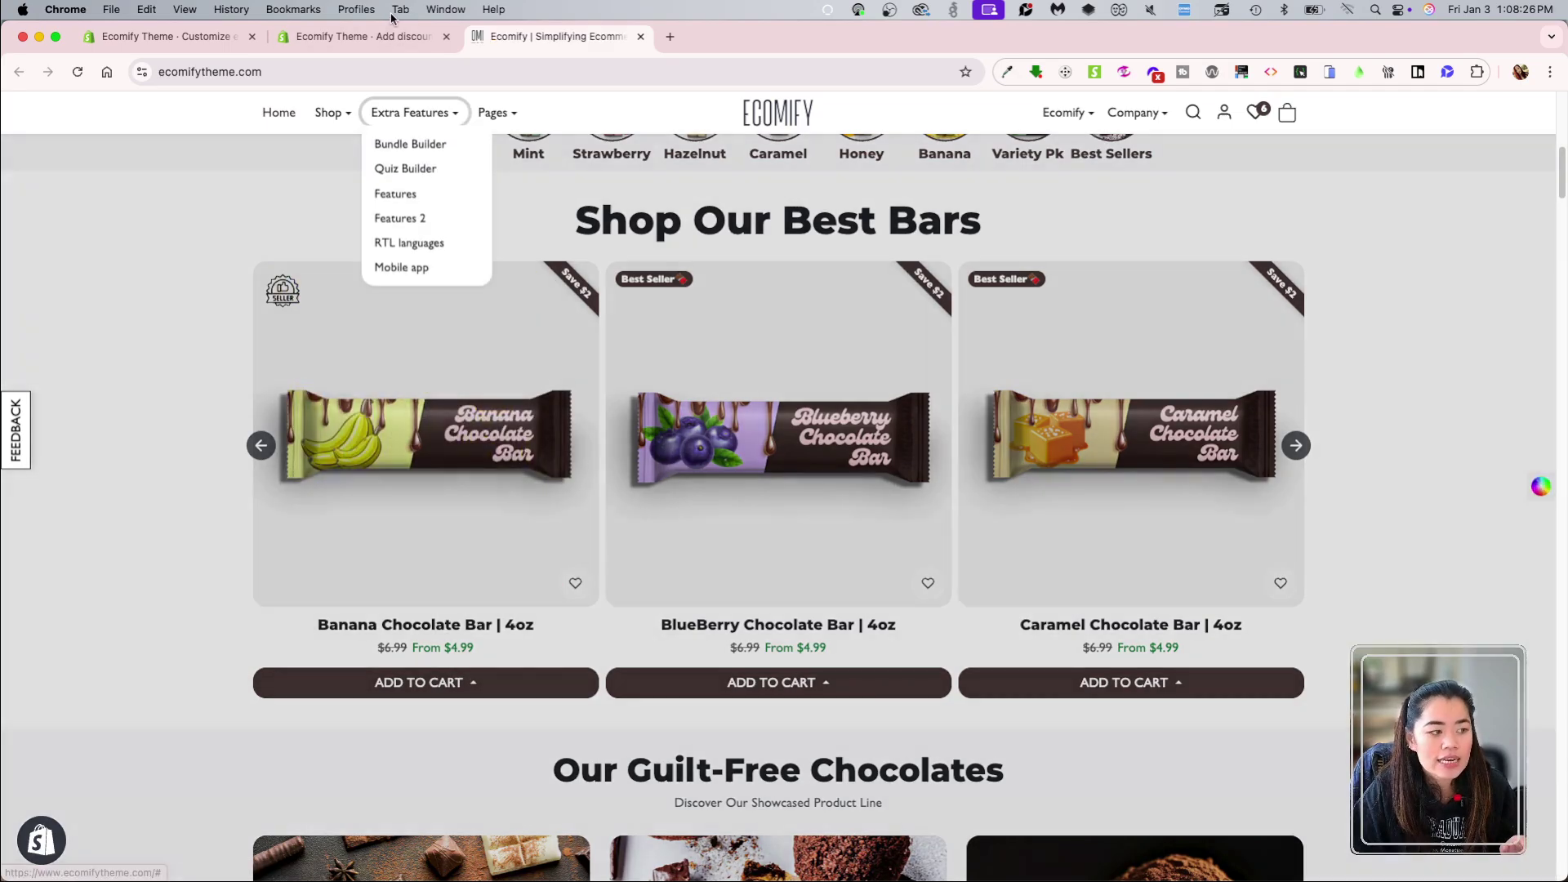
Step: Back on the discount form, change the minimum to $12.99, then choose No minimum requirements
{"action": "left_click", "coordinate": [363, 36]}
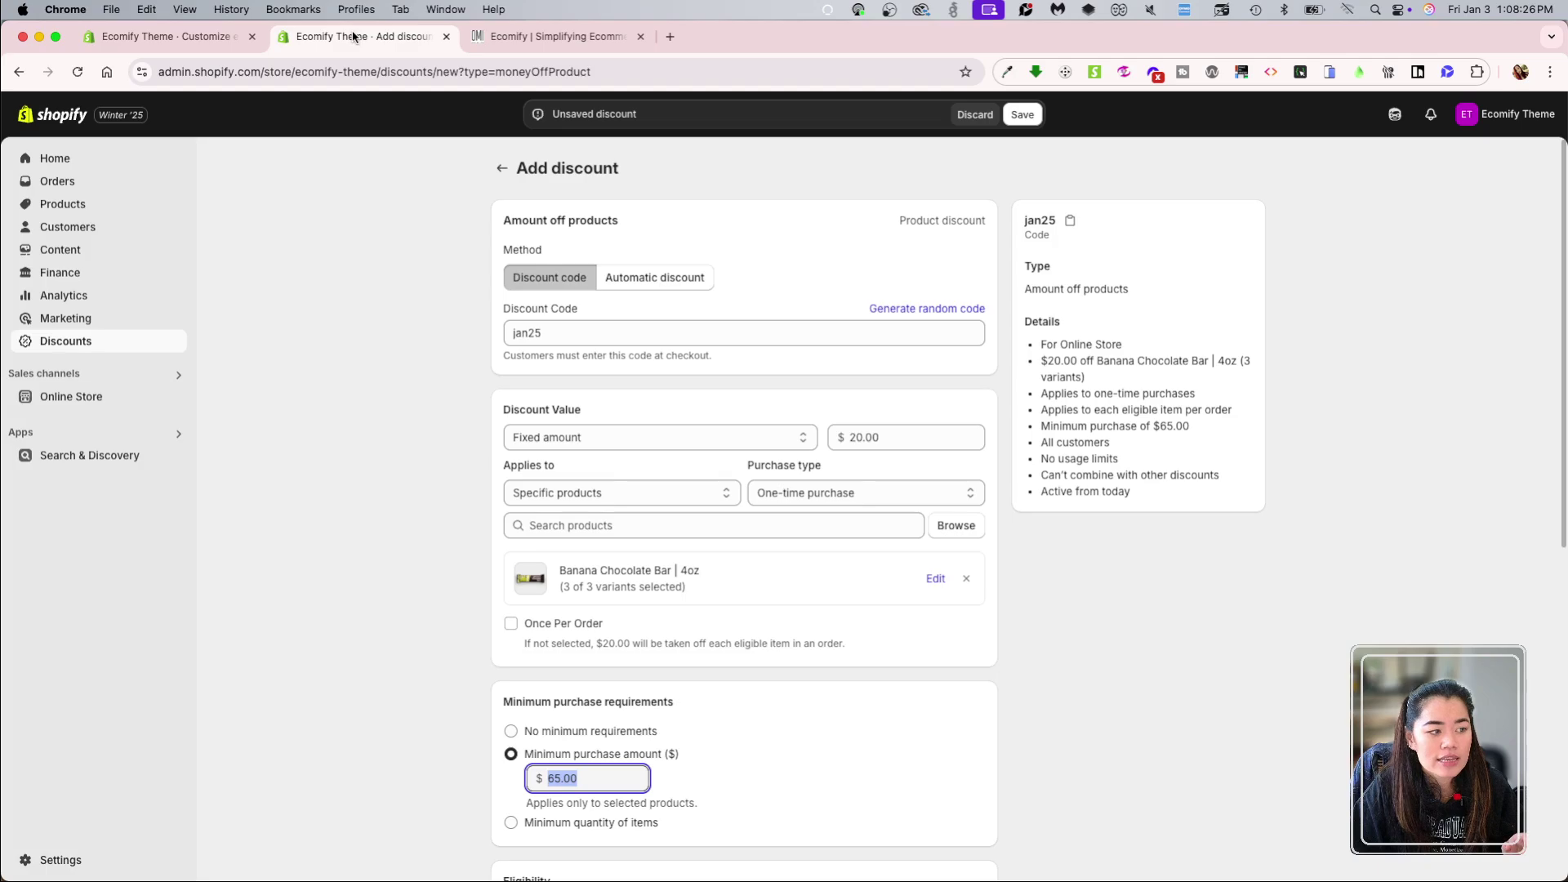
{"action": "scroll", "coordinate": [703, 702], "scroll_direction": "down", "scroll_amount": 3}
{"action": "left_click", "coordinate": [636, 685]}
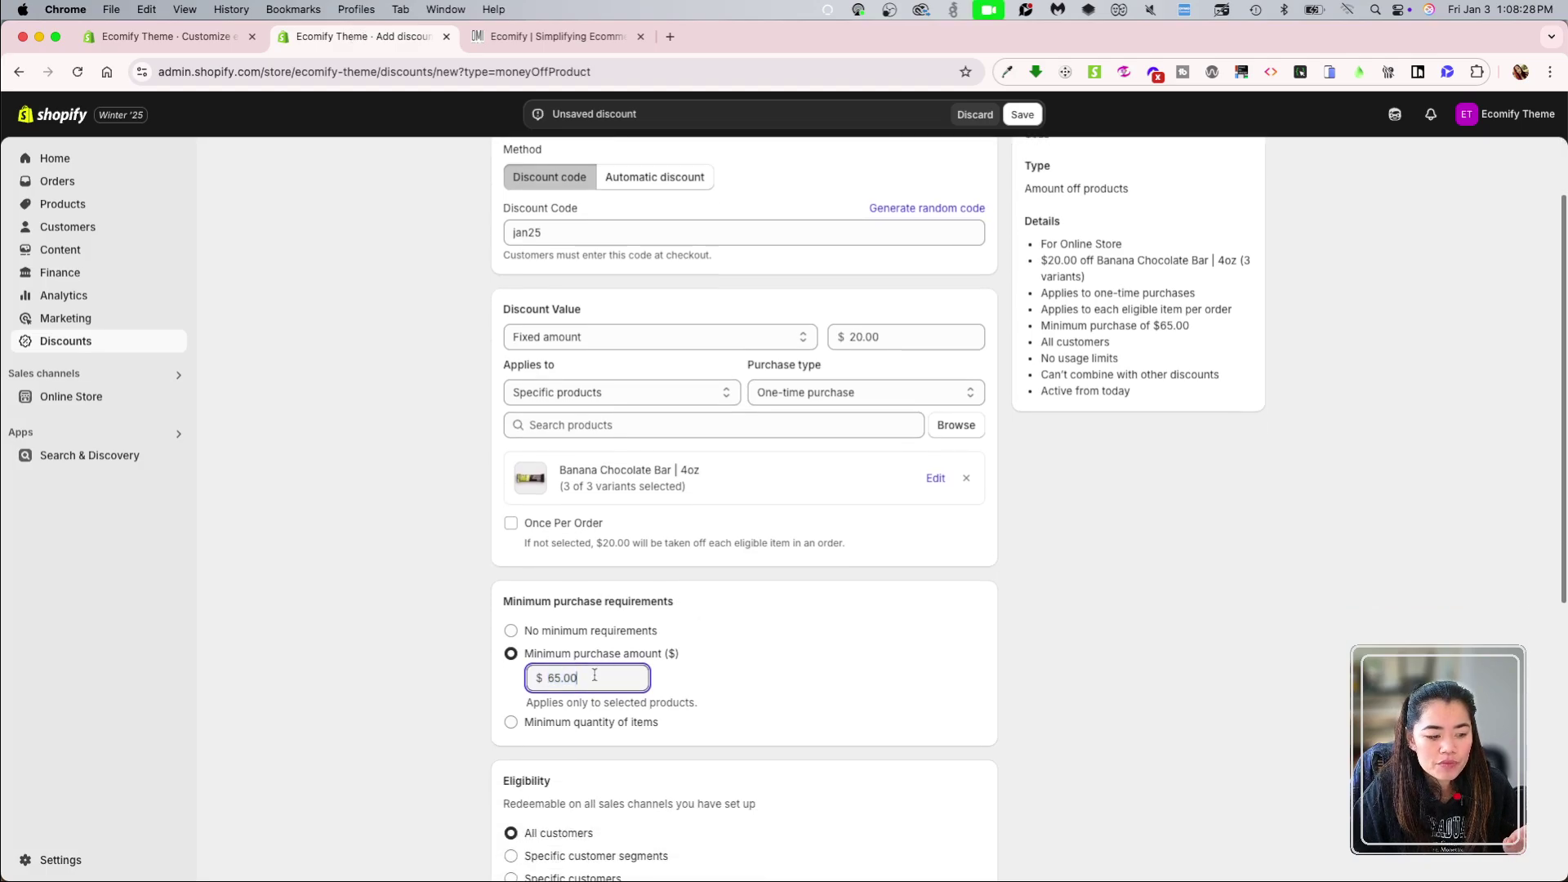
{"action": "scroll", "coordinate": [636, 685], "scroll_direction": "down", "scroll_amount": 1}
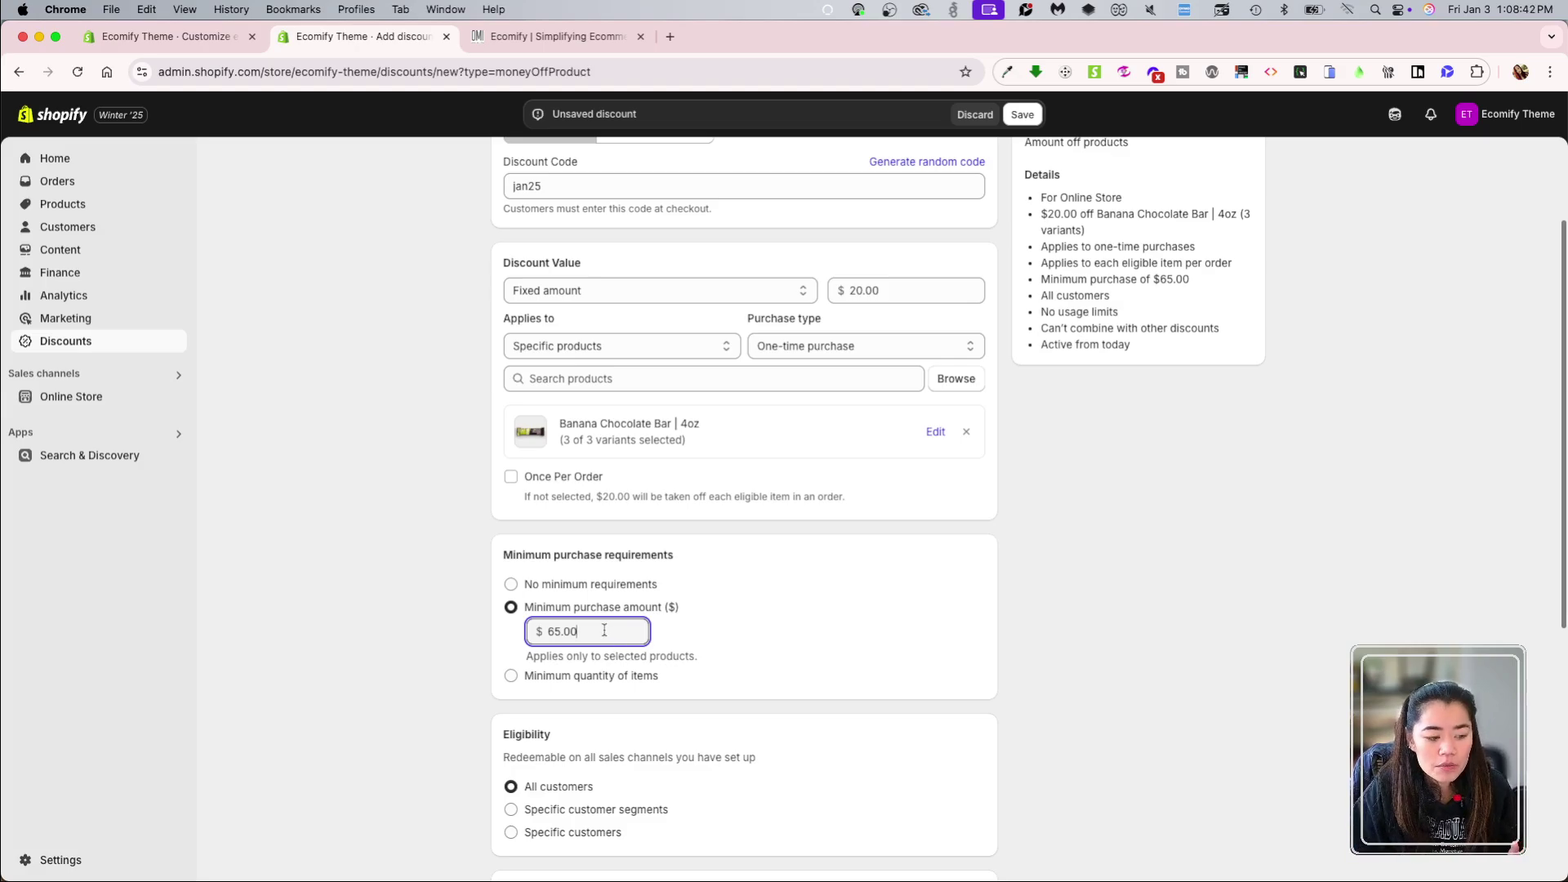
{"action": "left_click_drag", "start_coordinate": [602, 631], "coordinate": [493, 624]}
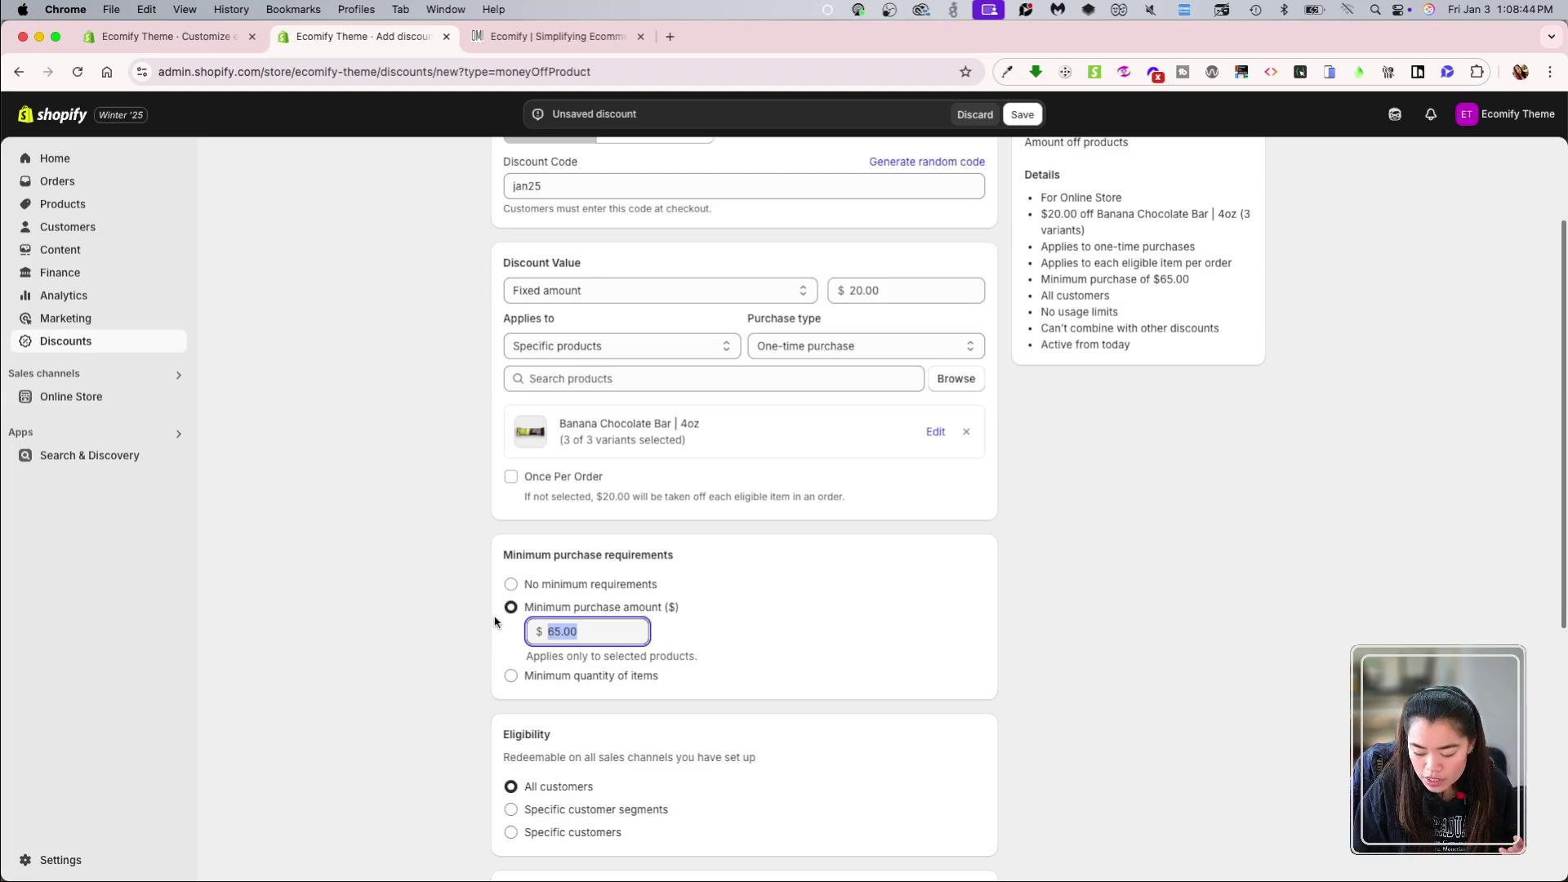
{"action": "type", "text": "12.99"}
{"action": "left_click", "coordinate": [686, 628]}
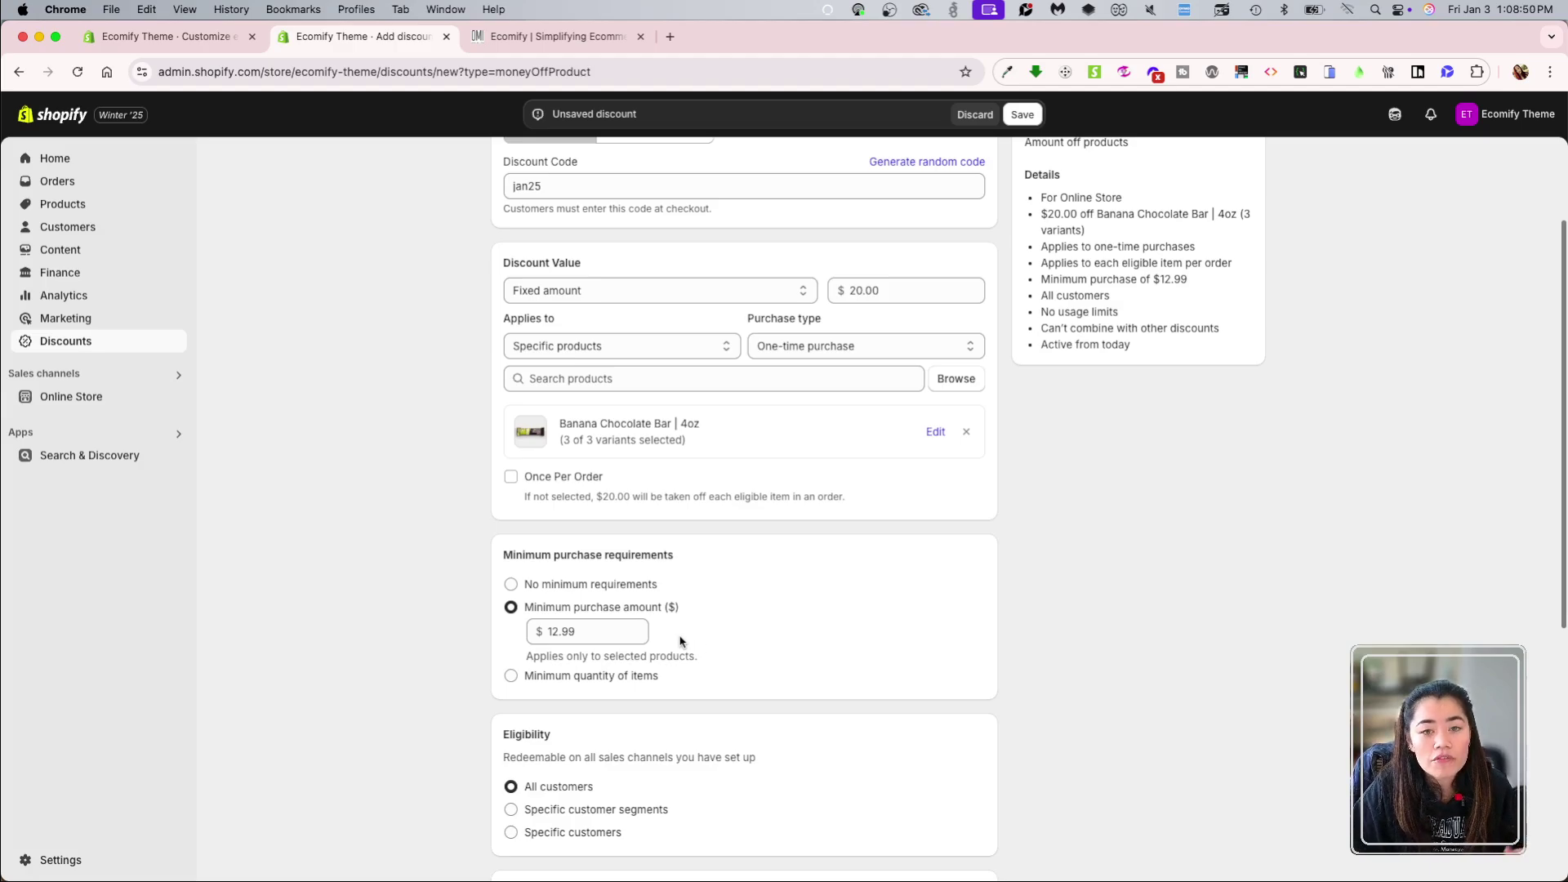
{"action": "double_click", "coordinate": [610, 639]}
{"action": "left_click", "coordinate": [583, 588]}
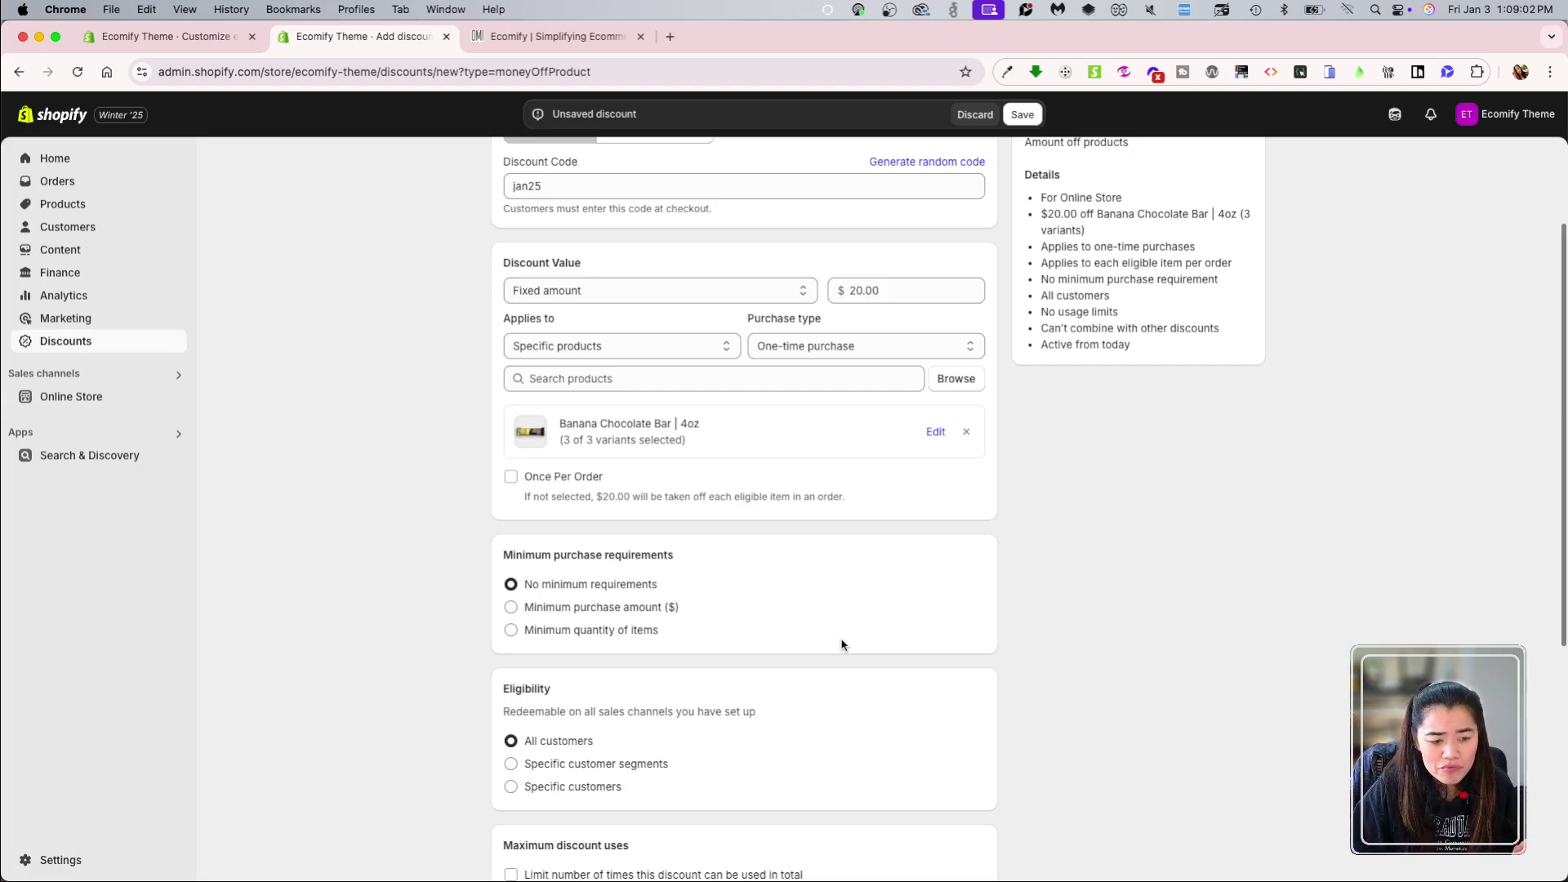
{"action": "scroll", "coordinate": [915, 653], "scroll_direction": "down", "scroll_amount": 3}
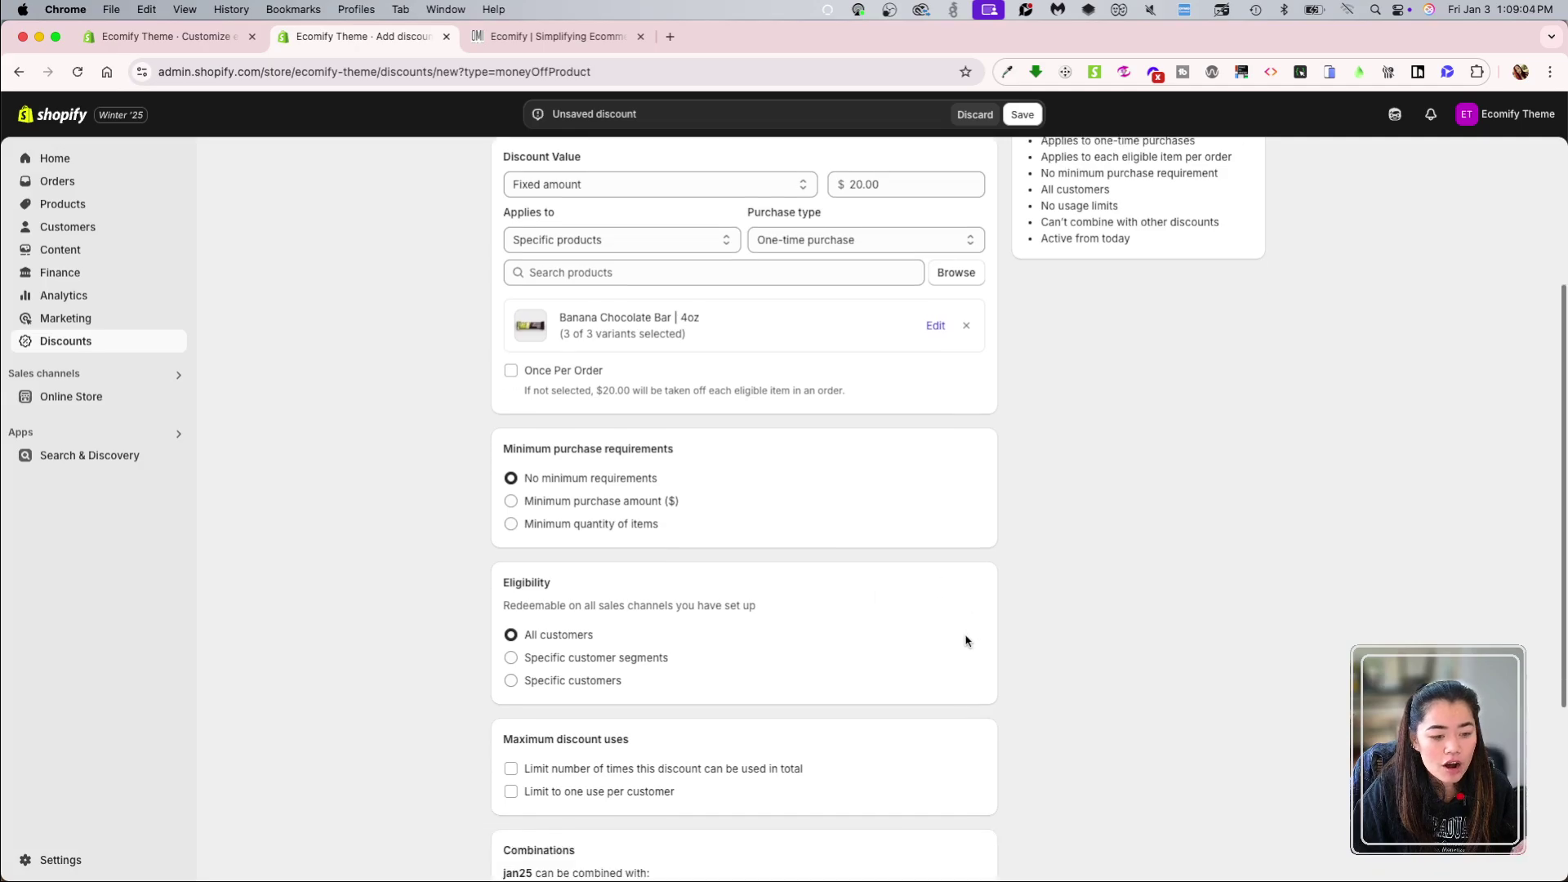
{"action": "scroll", "coordinate": [868, 640], "scroll_direction": "down", "scroll_amount": 2}
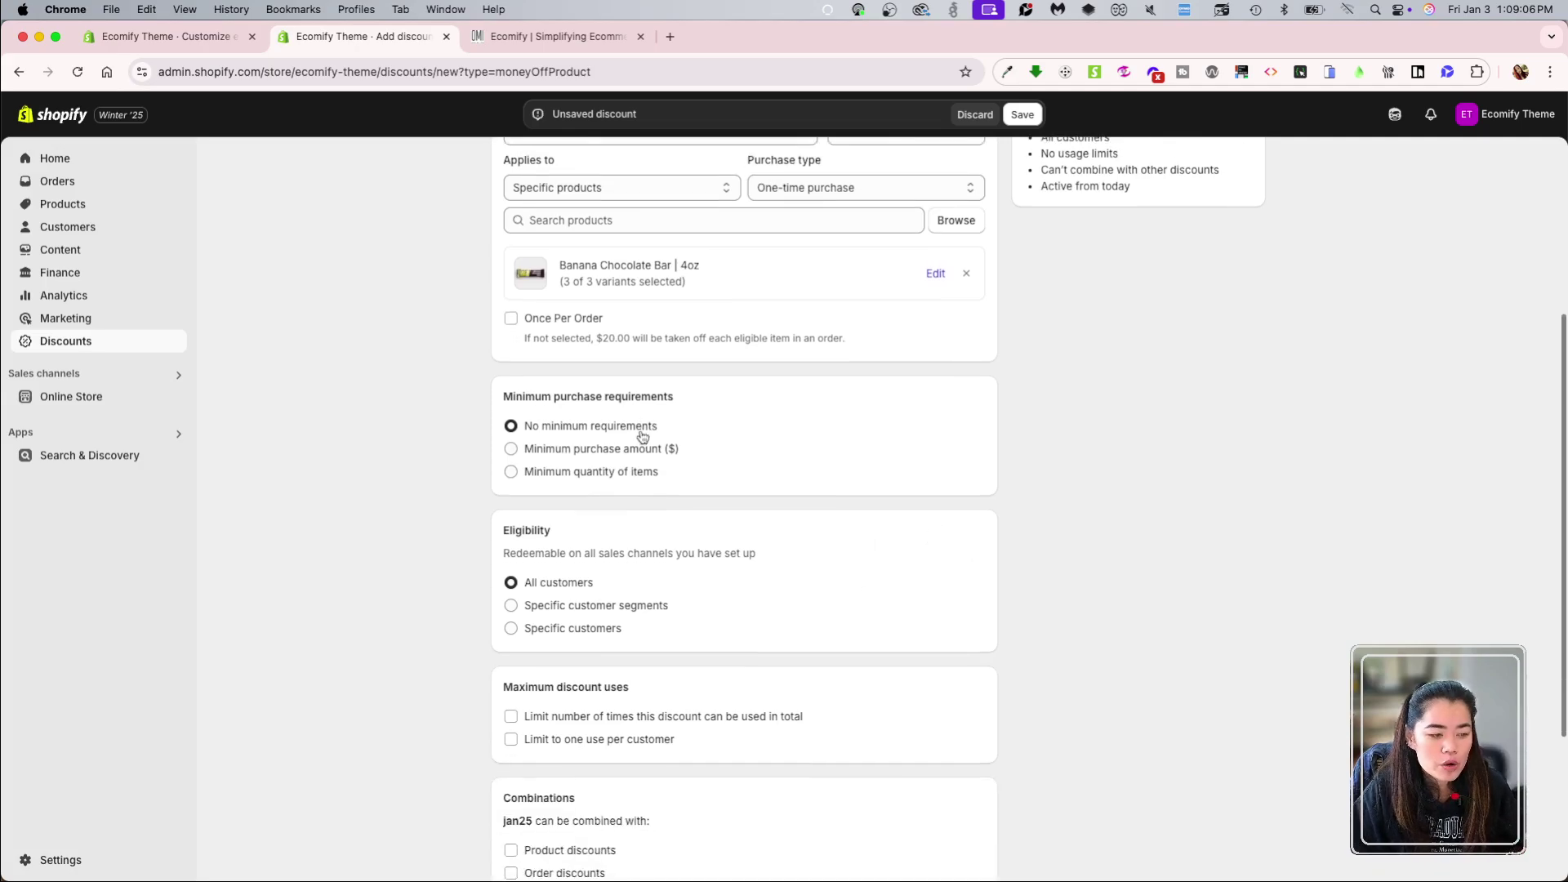
{"action": "scroll", "coordinate": [763, 578], "scroll_direction": "down", "scroll_amount": 2}
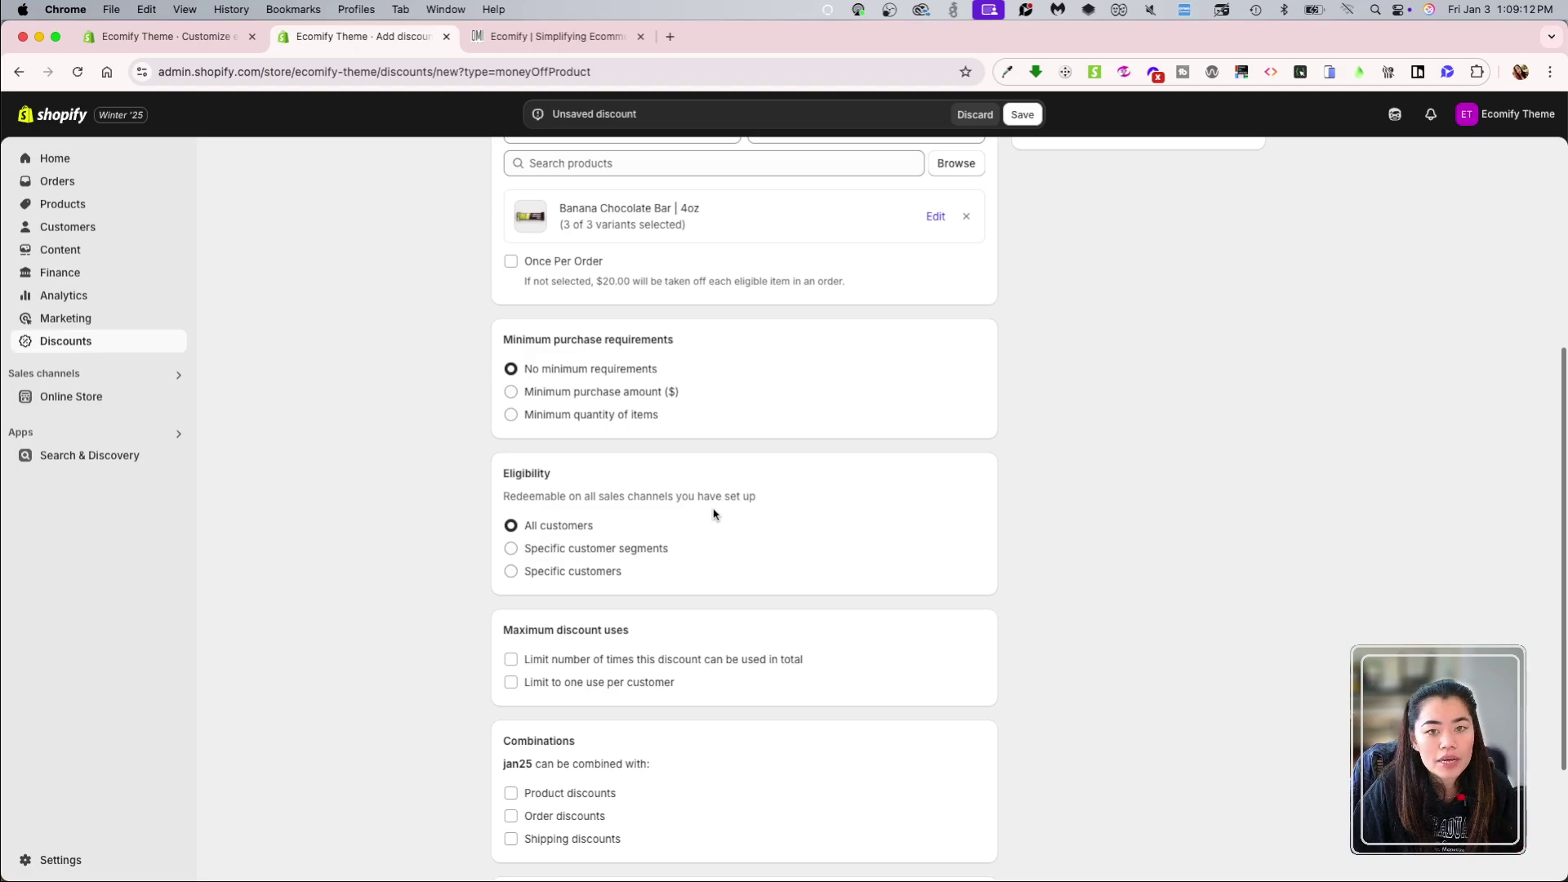
{"action": "left_click", "coordinate": [612, 556]}
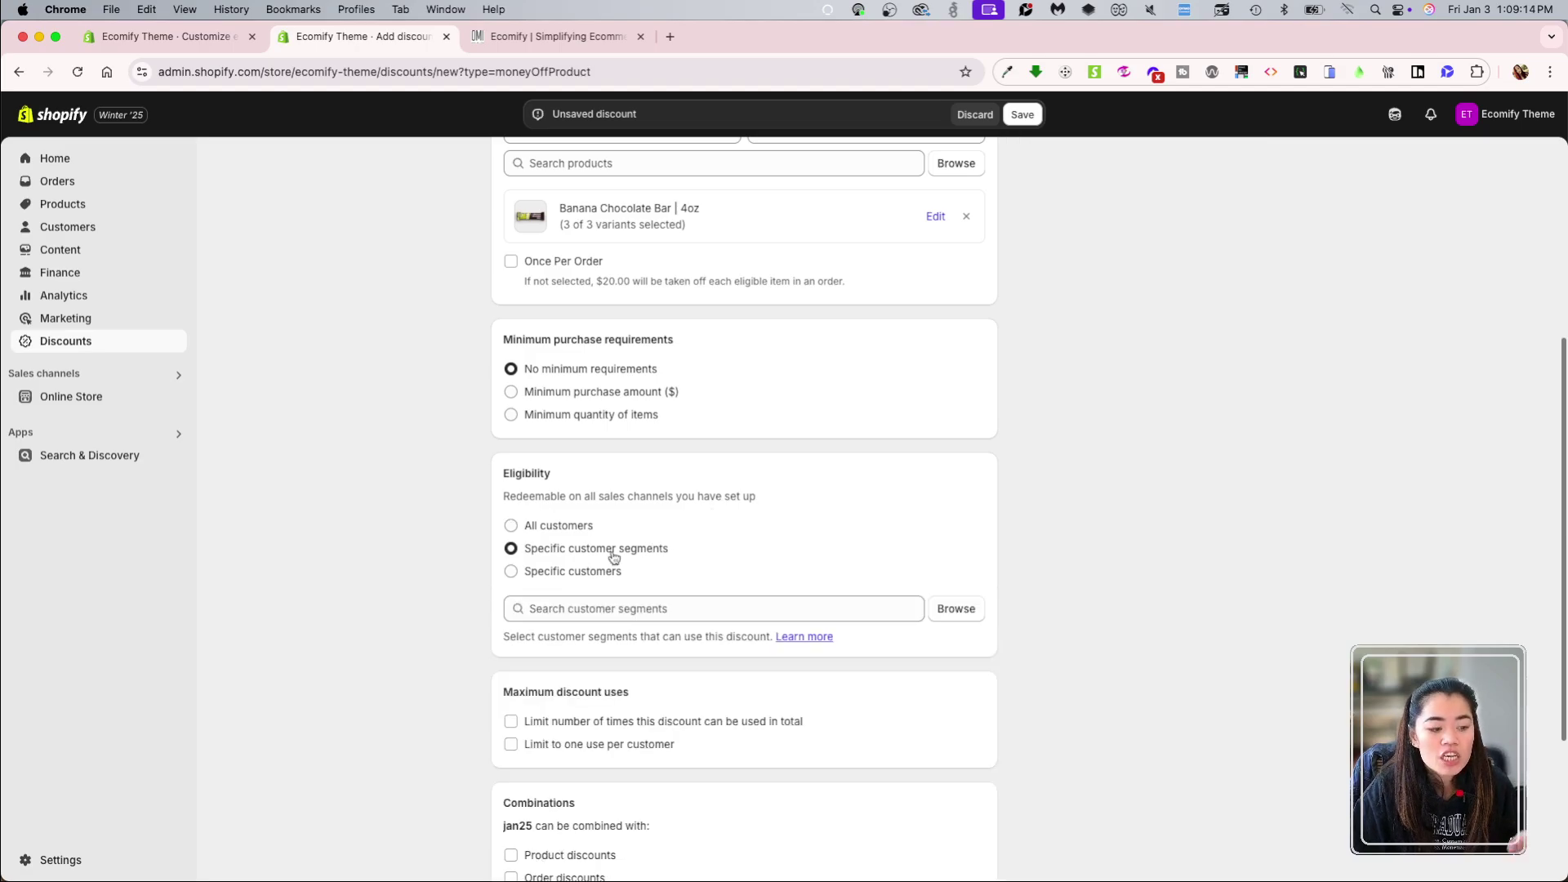
{"action": "left_click", "coordinate": [586, 574]}
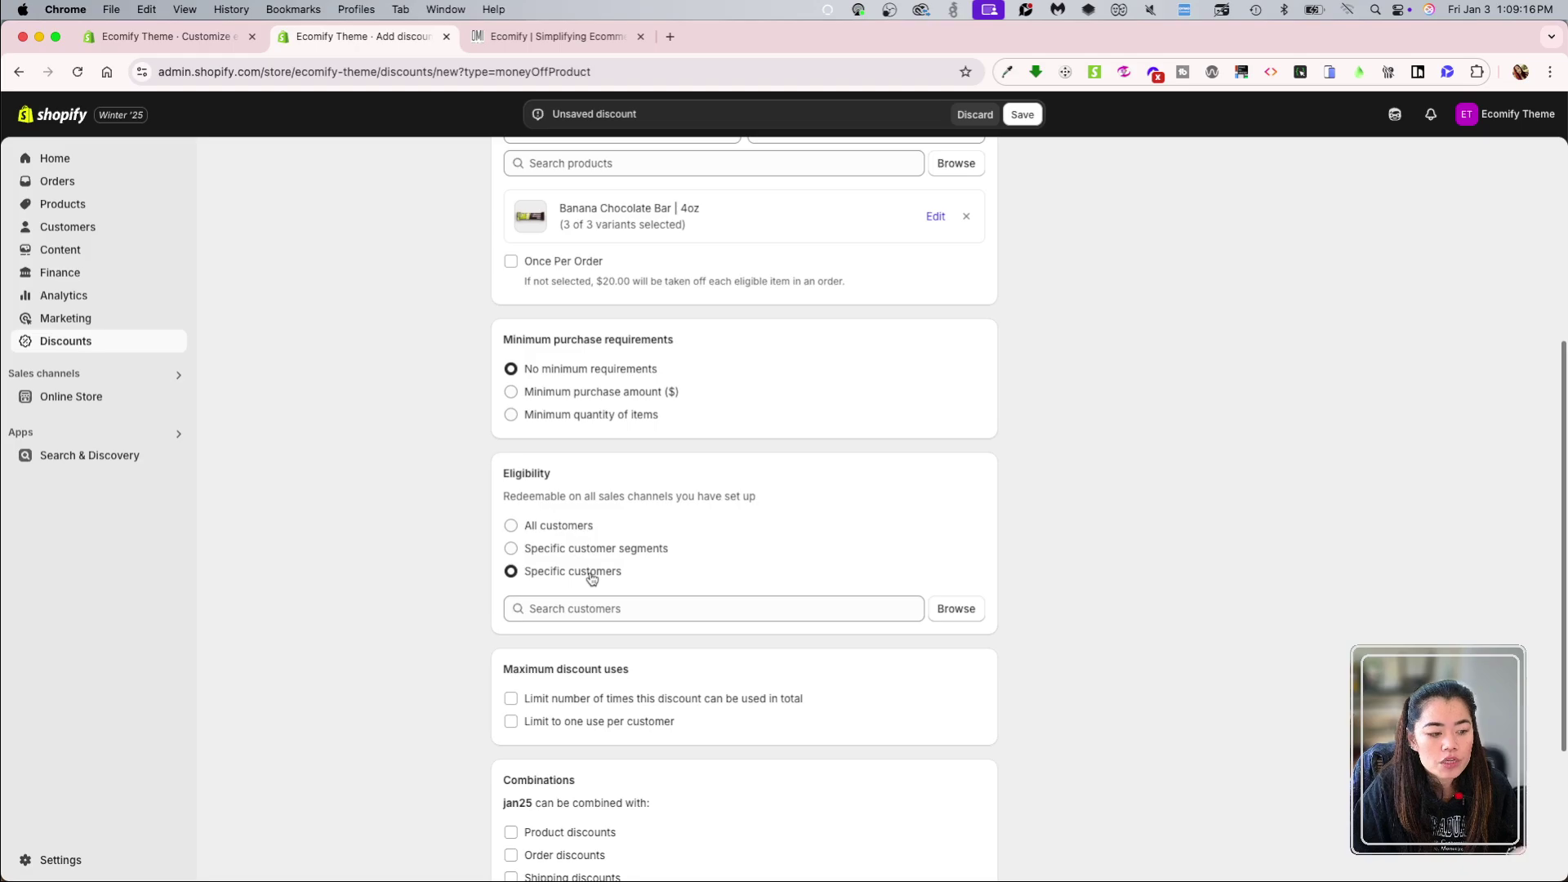
{"action": "left_click", "coordinate": [582, 554]}
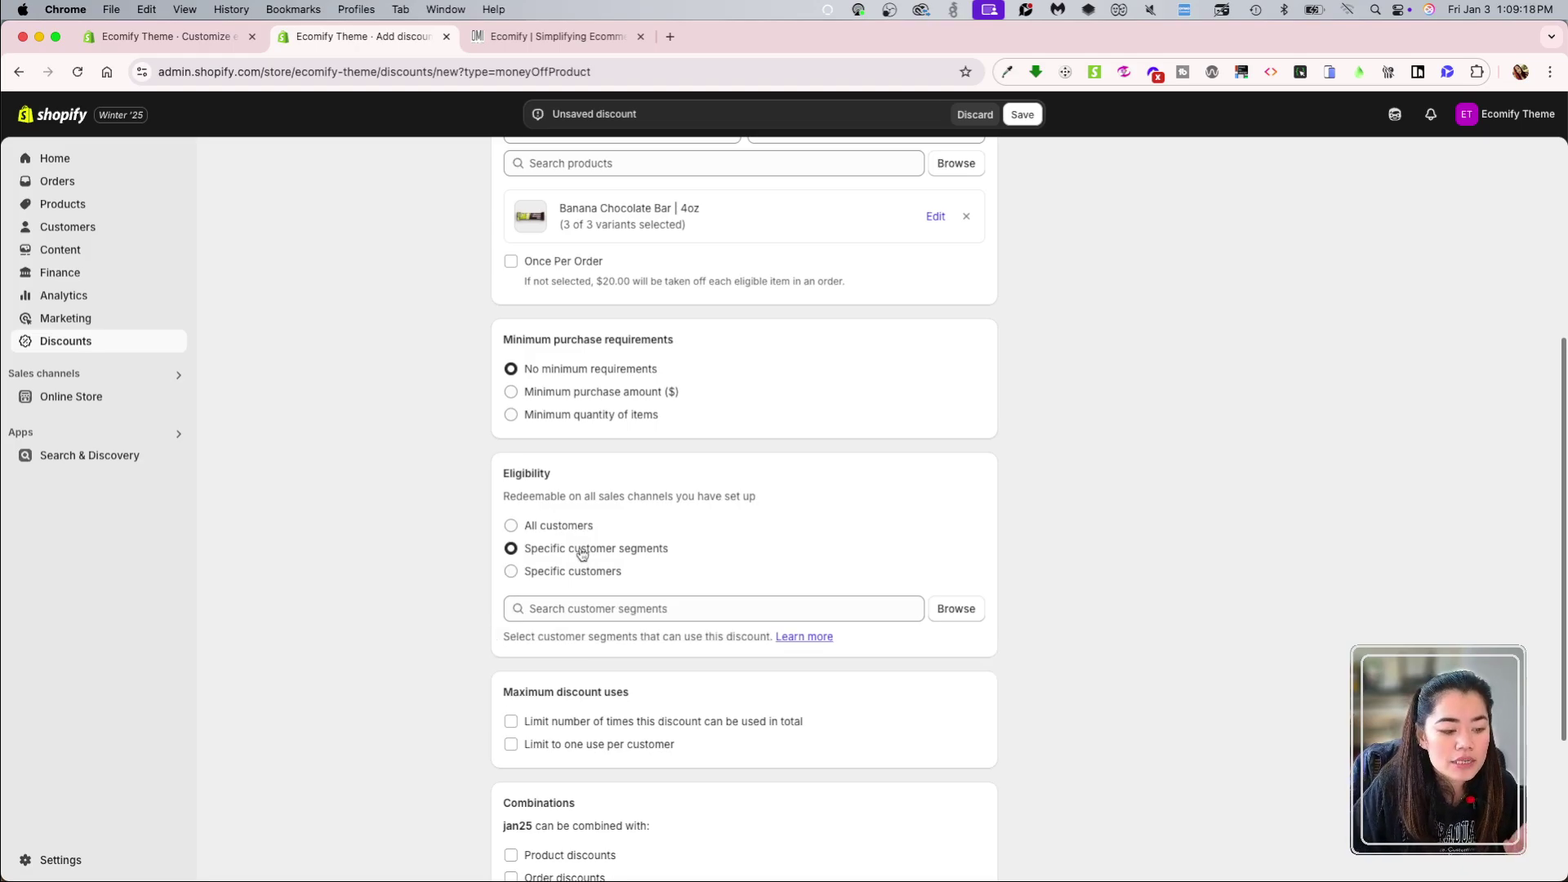
{"action": "left_click", "coordinate": [915, 608]}
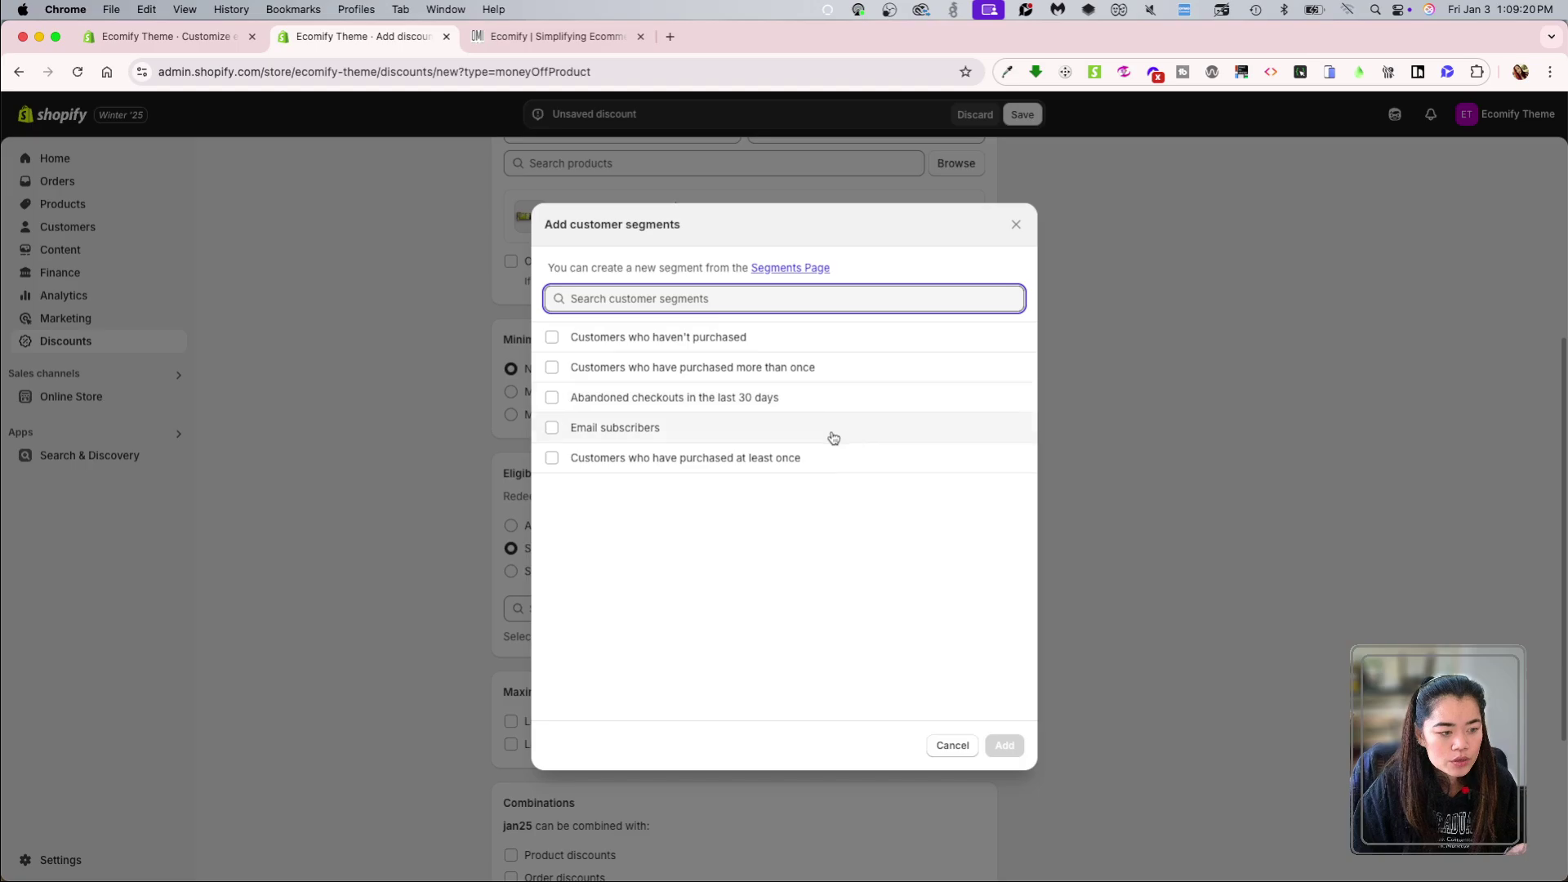
{"action": "key", "text": "Escape"}
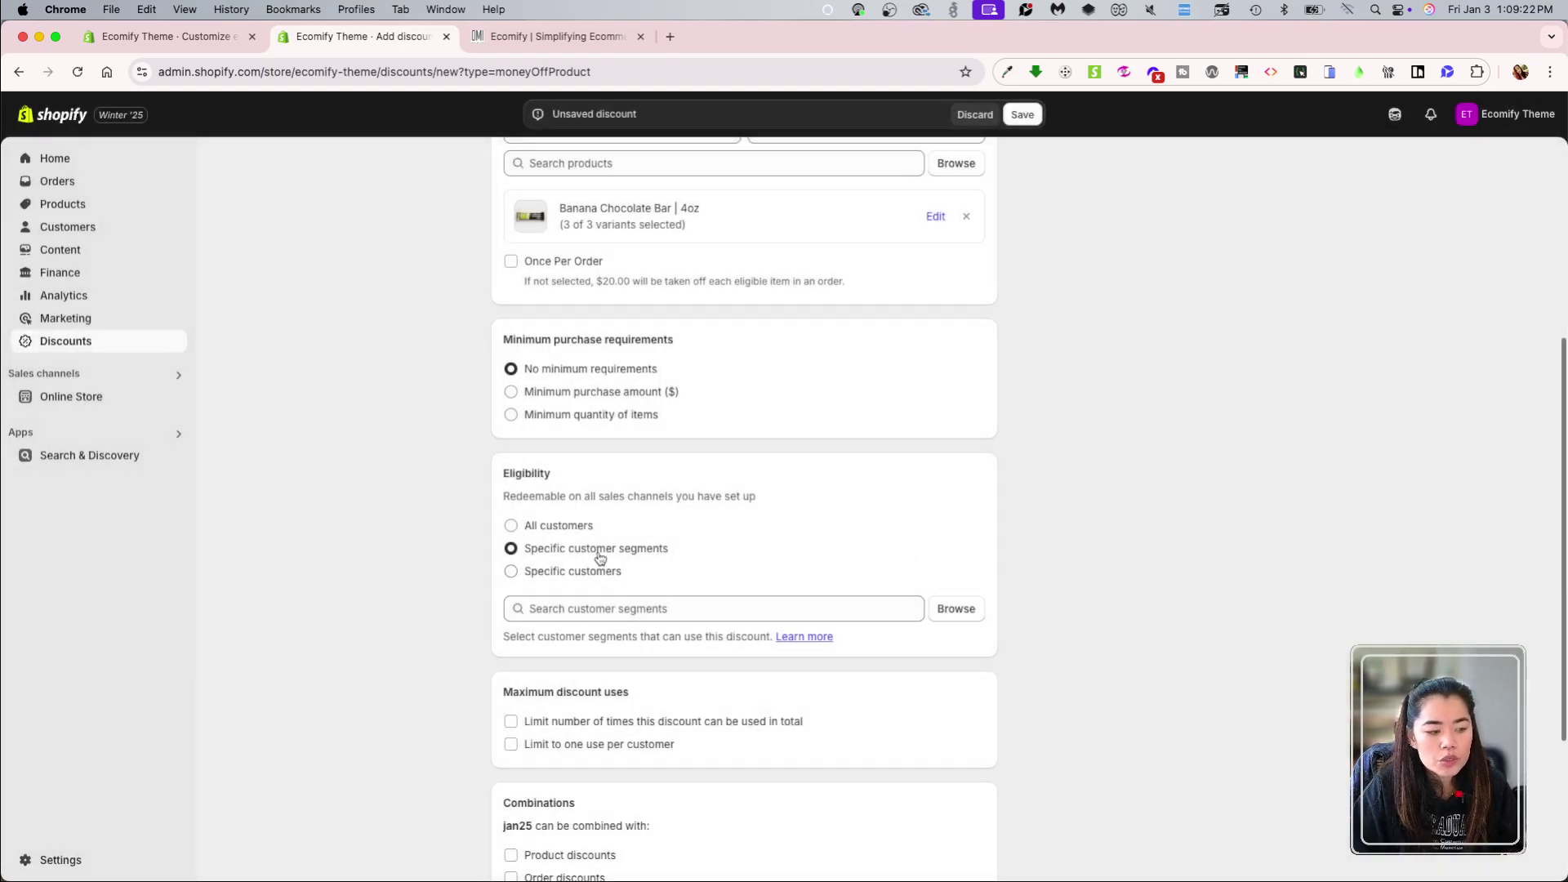
{"action": "left_click", "coordinate": [958, 613]}
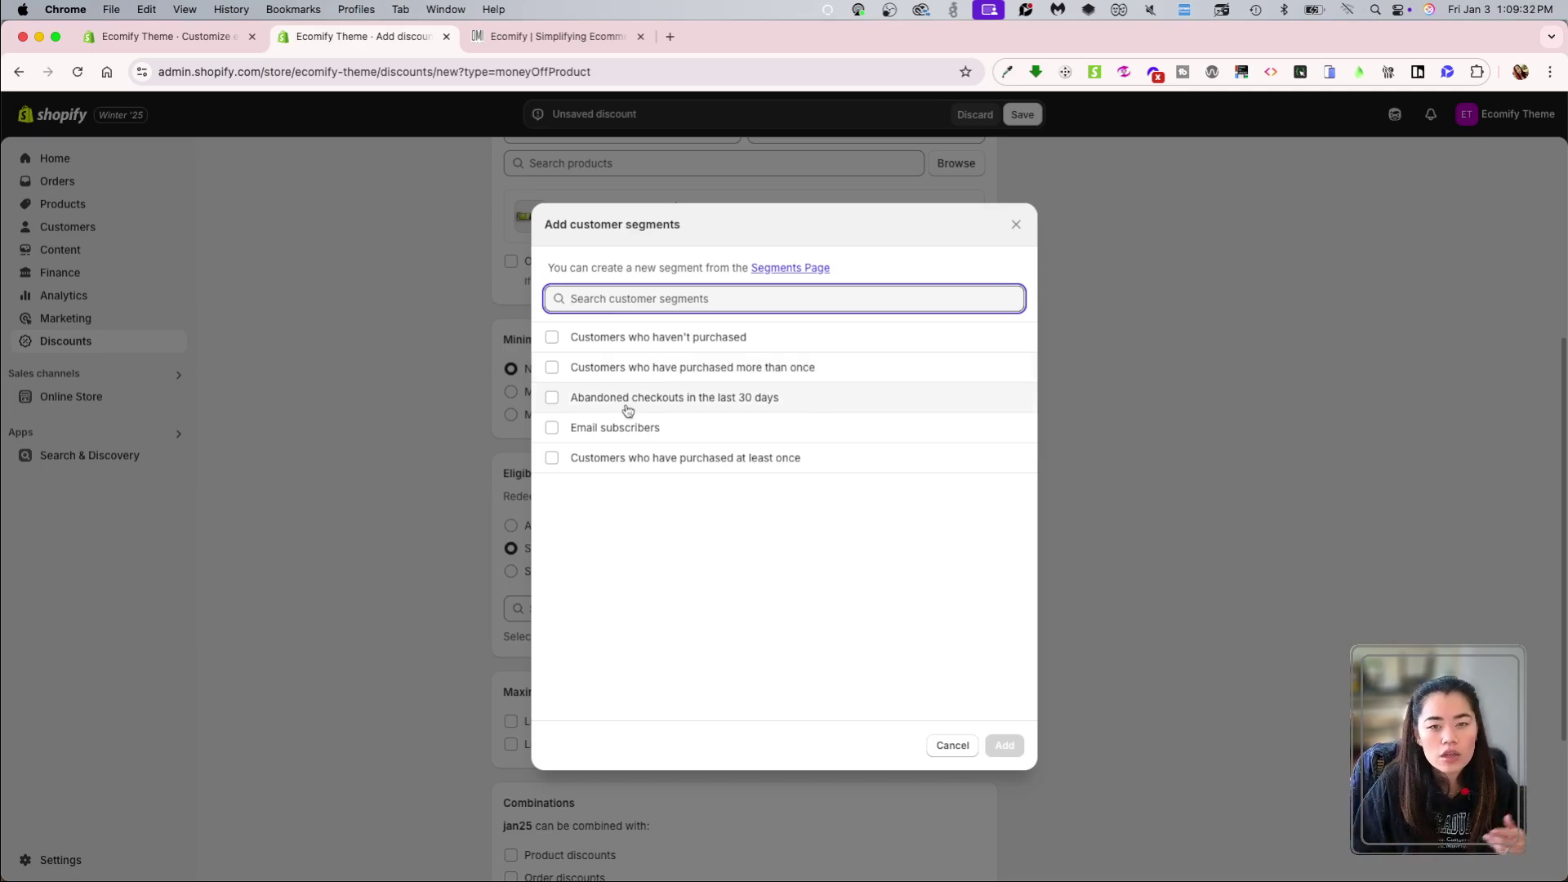
{"action": "left_click", "coordinate": [1044, 555]}
{"action": "left_click", "coordinate": [511, 525]}
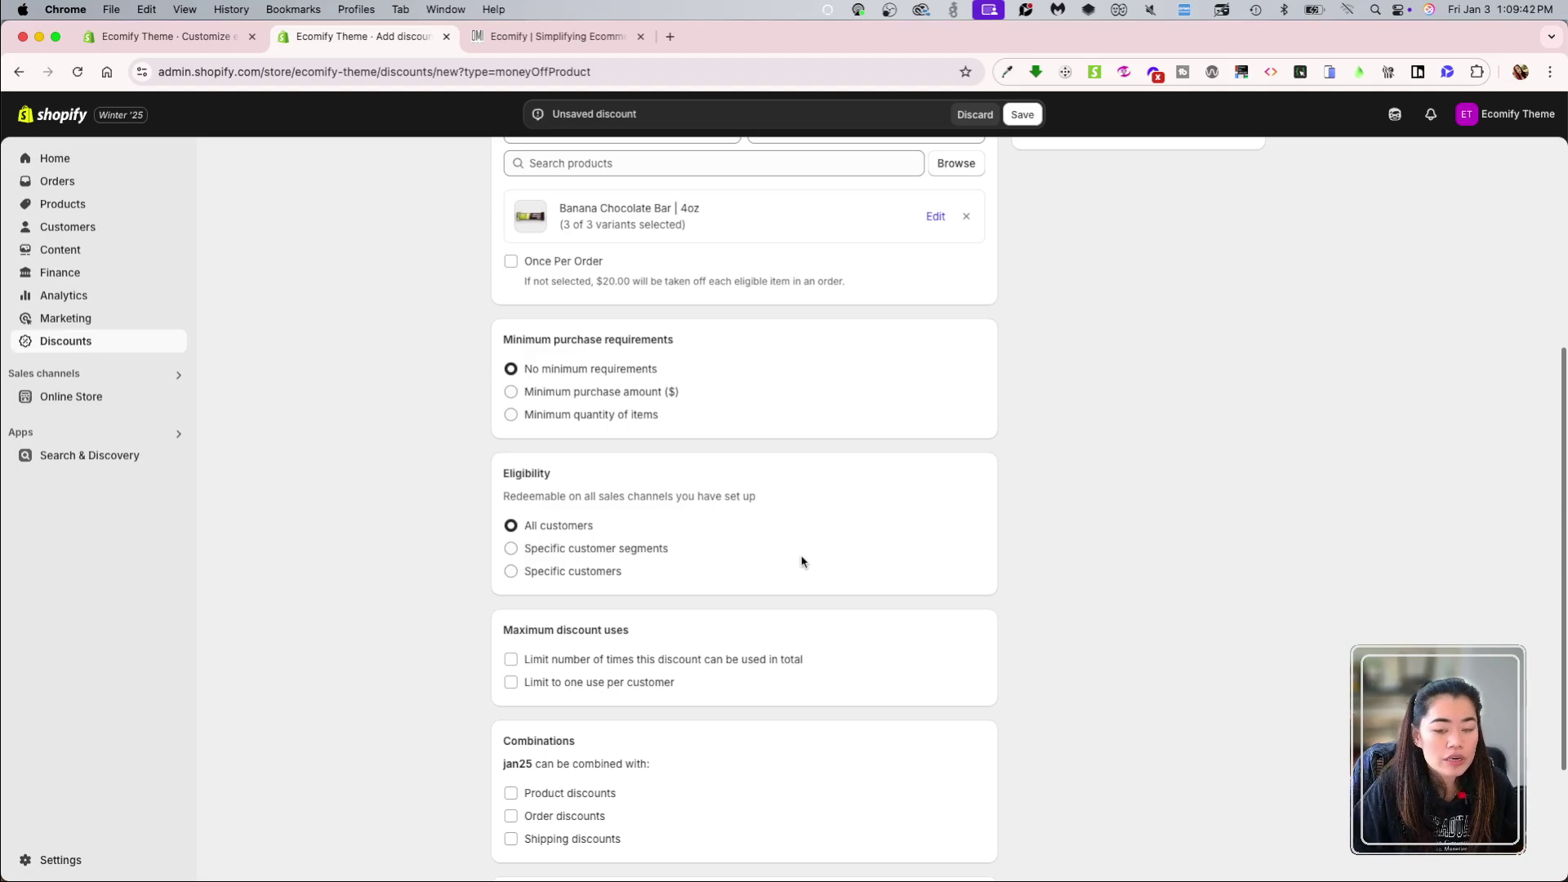
Step: Limit jan25 to one use per customer with no total usage cap
{"action": "scroll", "coordinate": [868, 630], "scroll_direction": "down", "scroll_amount": 3}
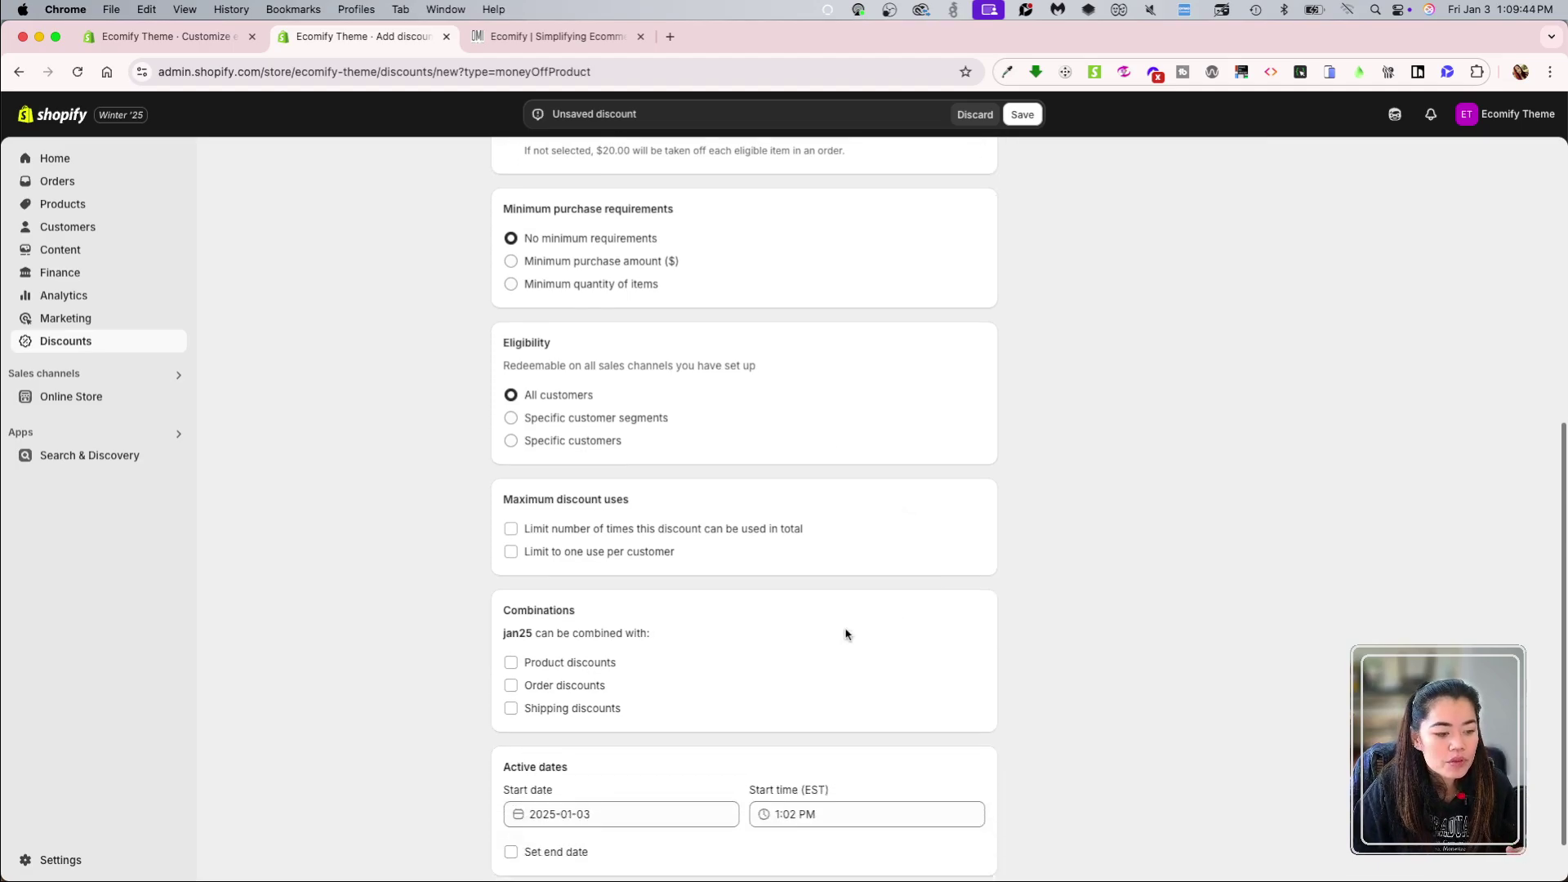
{"action": "scroll", "coordinate": [846, 634], "scroll_direction": "down", "scroll_amount": 1}
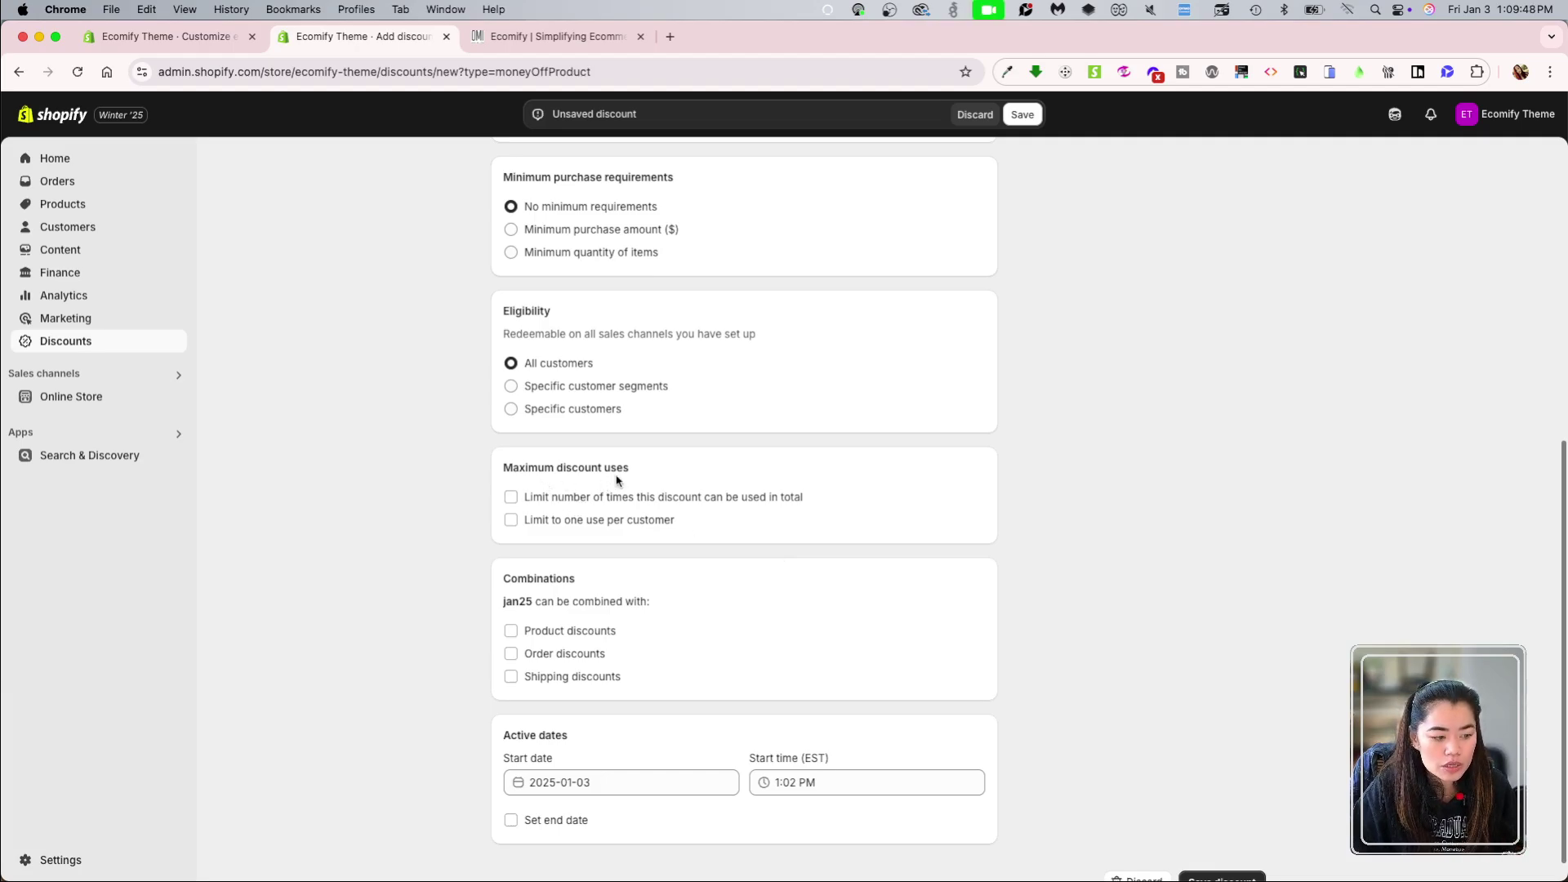
{"action": "left_click", "coordinate": [684, 500]}
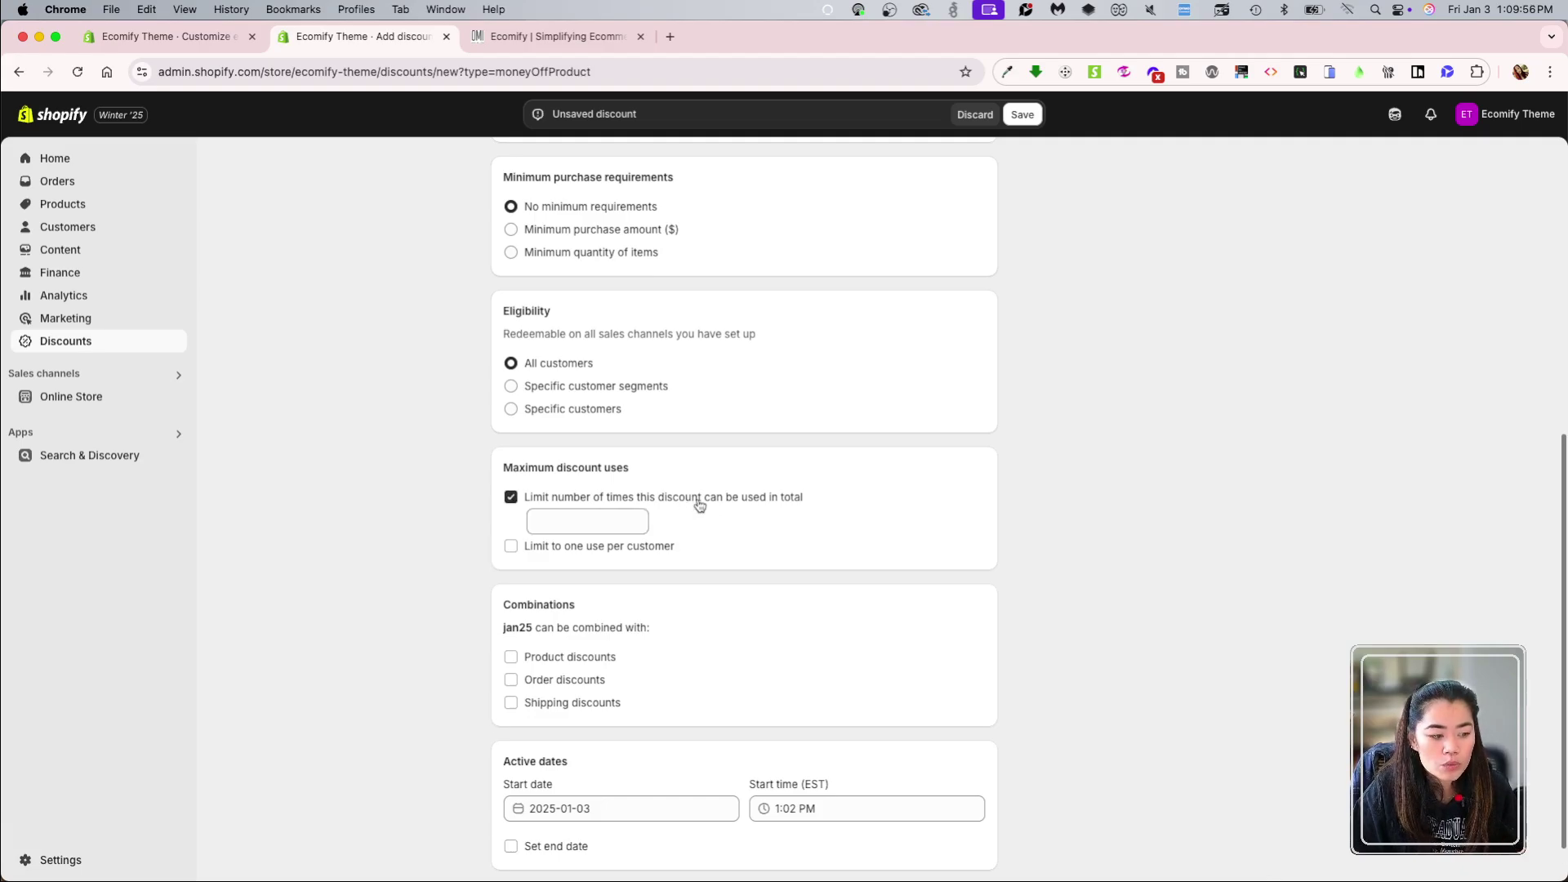
{"action": "left_click", "coordinate": [700, 500]}
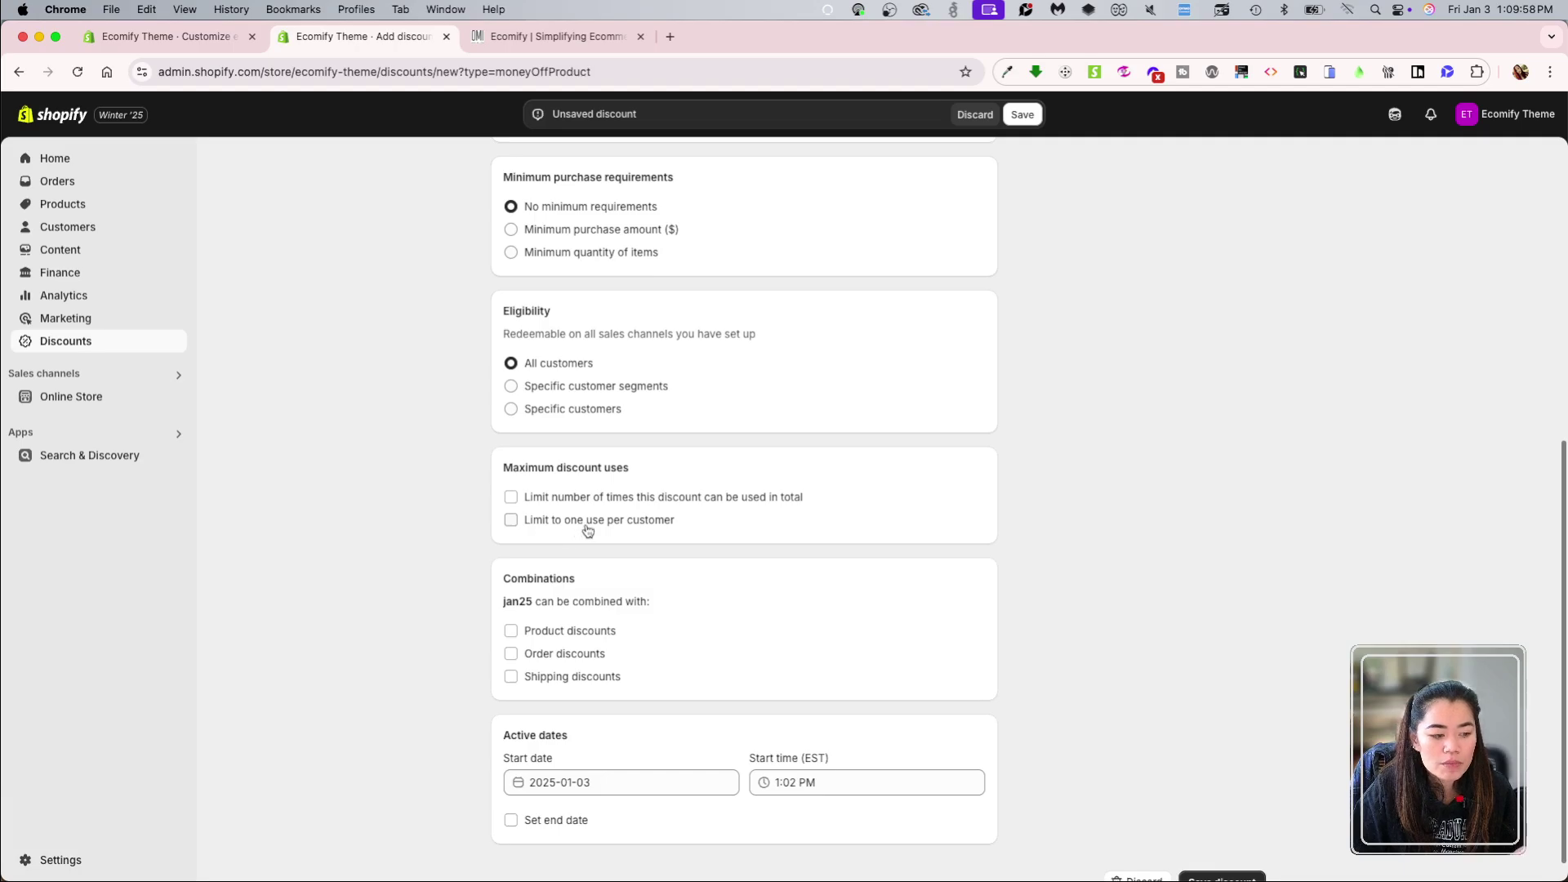
{"action": "left_click", "coordinate": [638, 532]}
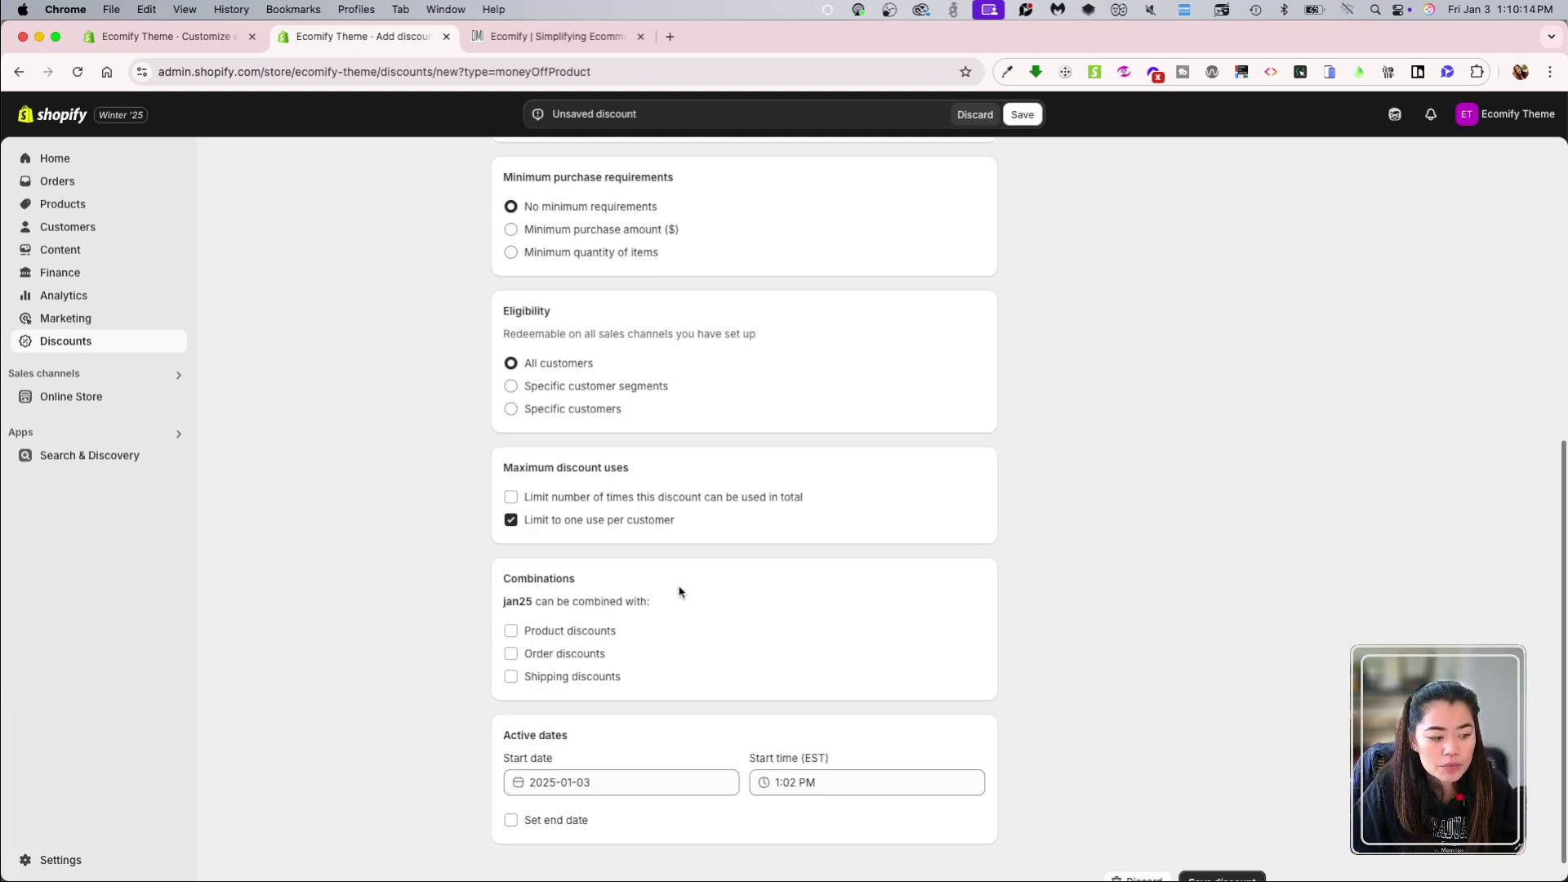
Step: Leave Product, Order and Shipping discounts all unchecked under Combinations
{"action": "scroll", "coordinate": [752, 651], "scroll_direction": "down", "scroll_amount": 1}
{"action": "scroll", "coordinate": [751, 652], "scroll_direction": "down", "scroll_amount": 1}
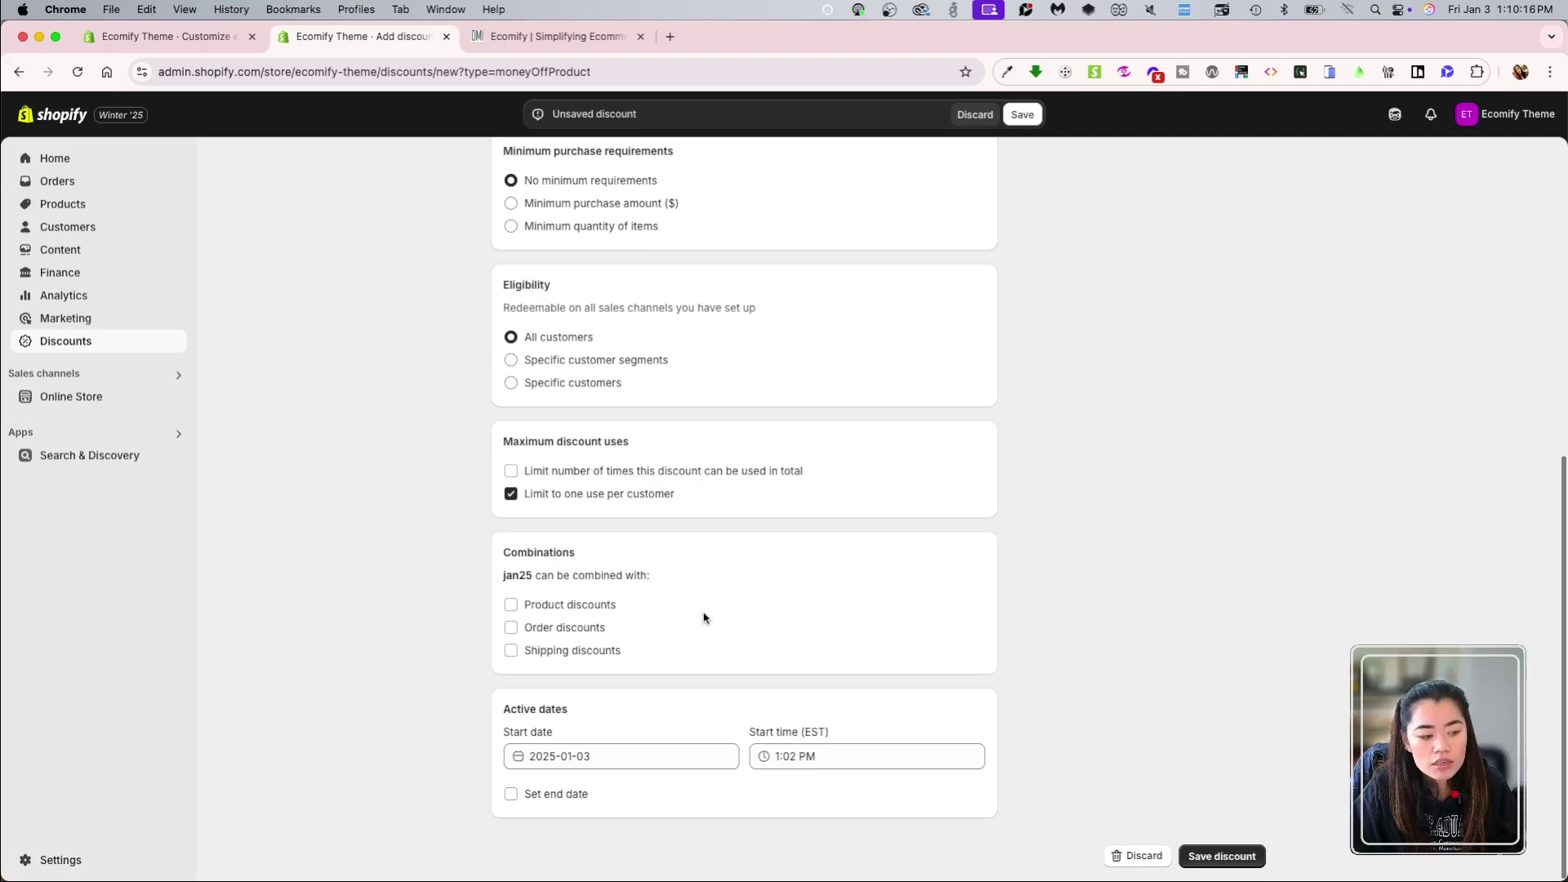
{"action": "left_click", "coordinate": [572, 652]}
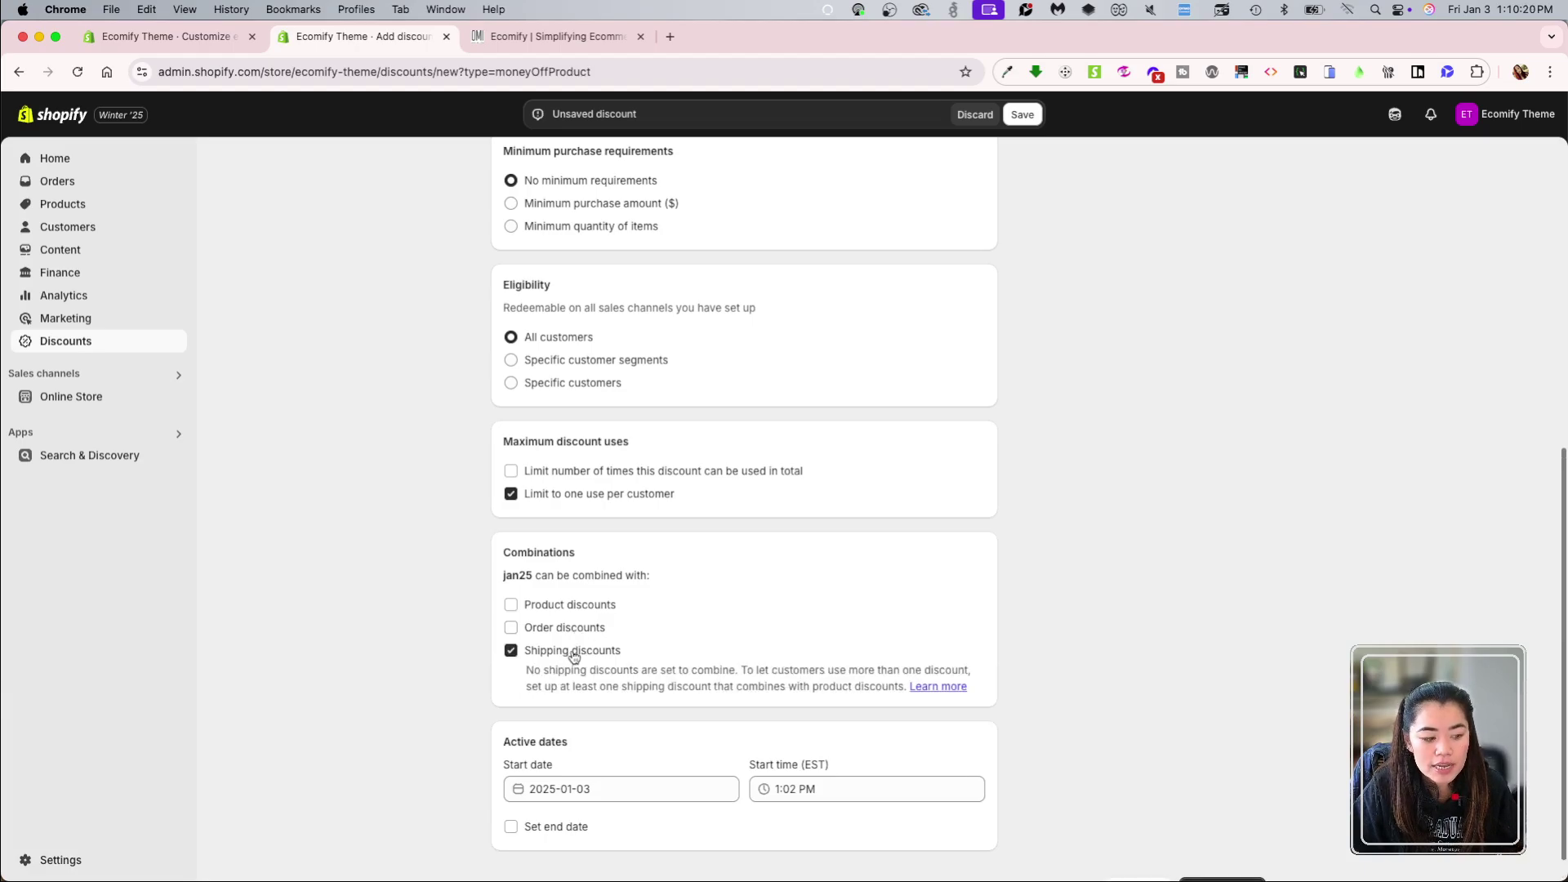
{"action": "left_click", "coordinate": [587, 607]}
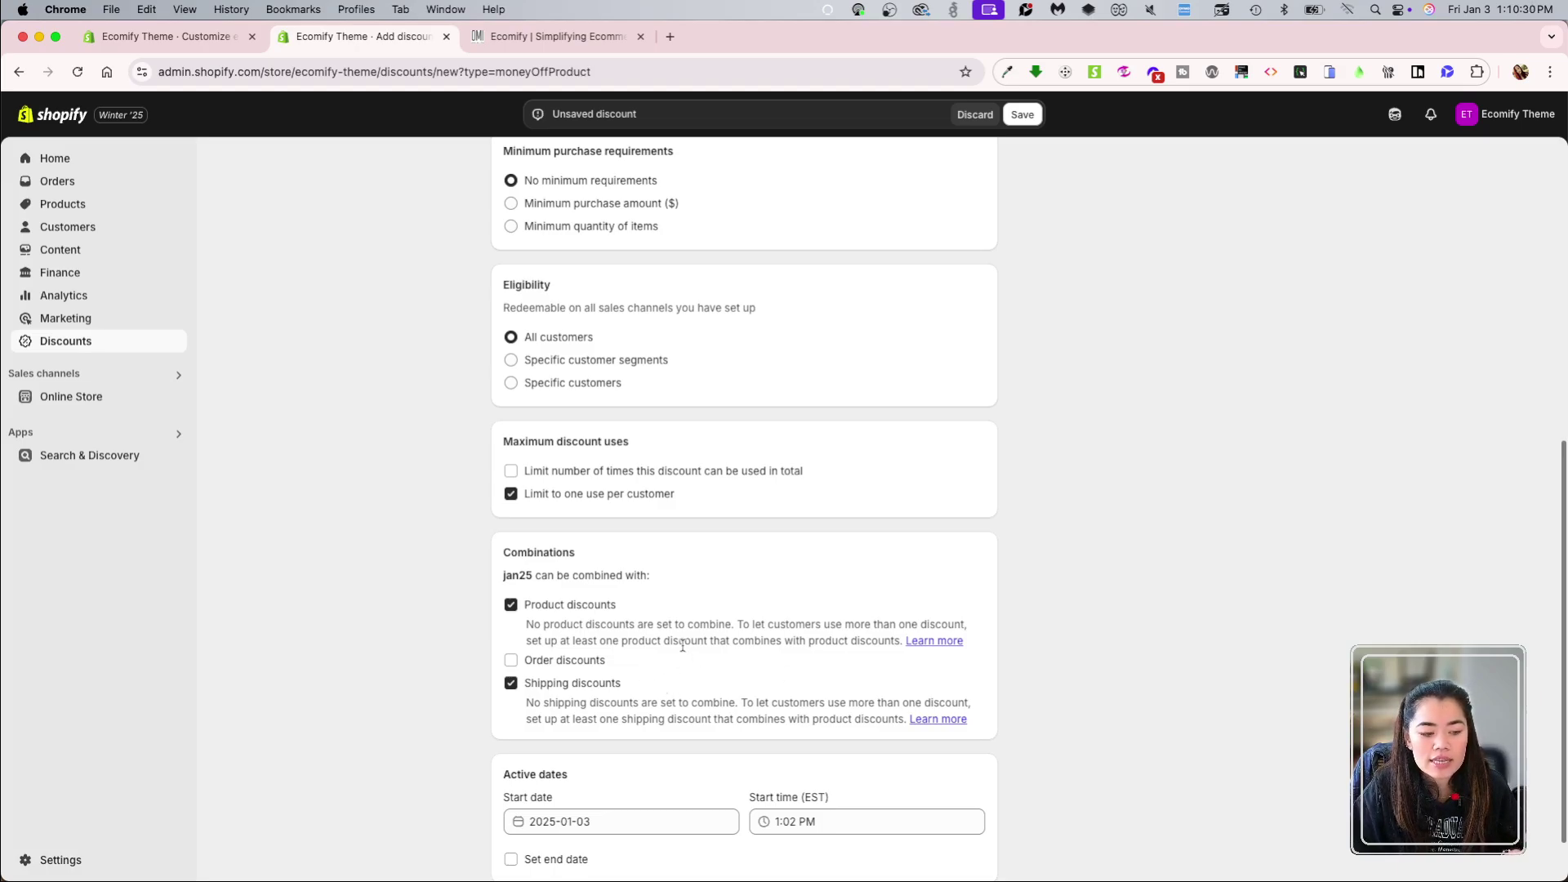
{"action": "scroll", "coordinate": [829, 658], "scroll_direction": "down", "scroll_amount": 1}
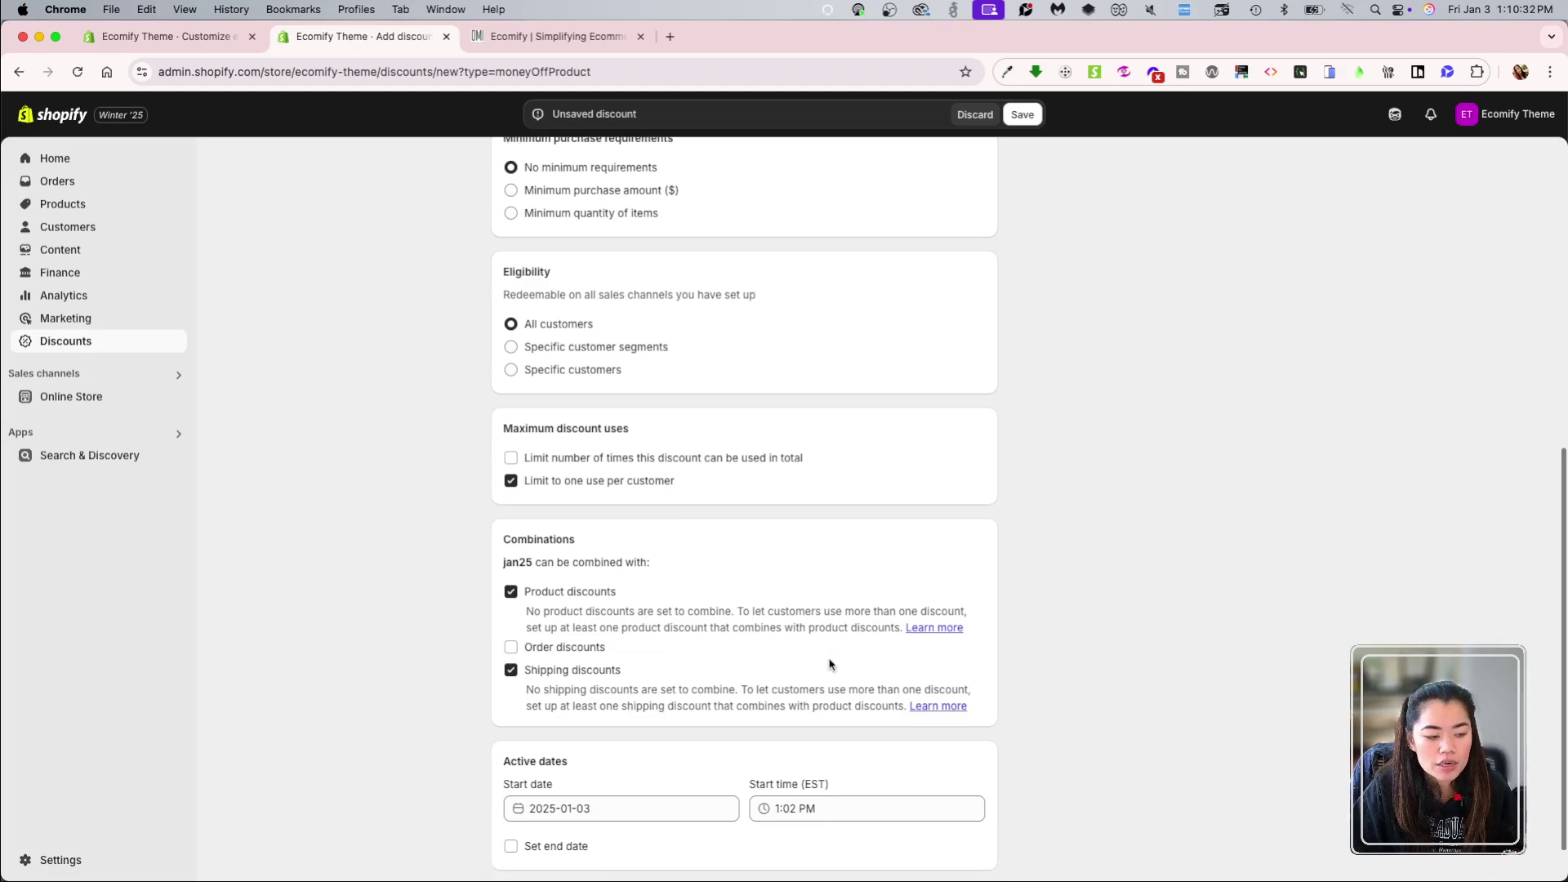
{"action": "left_click", "coordinate": [510, 618]}
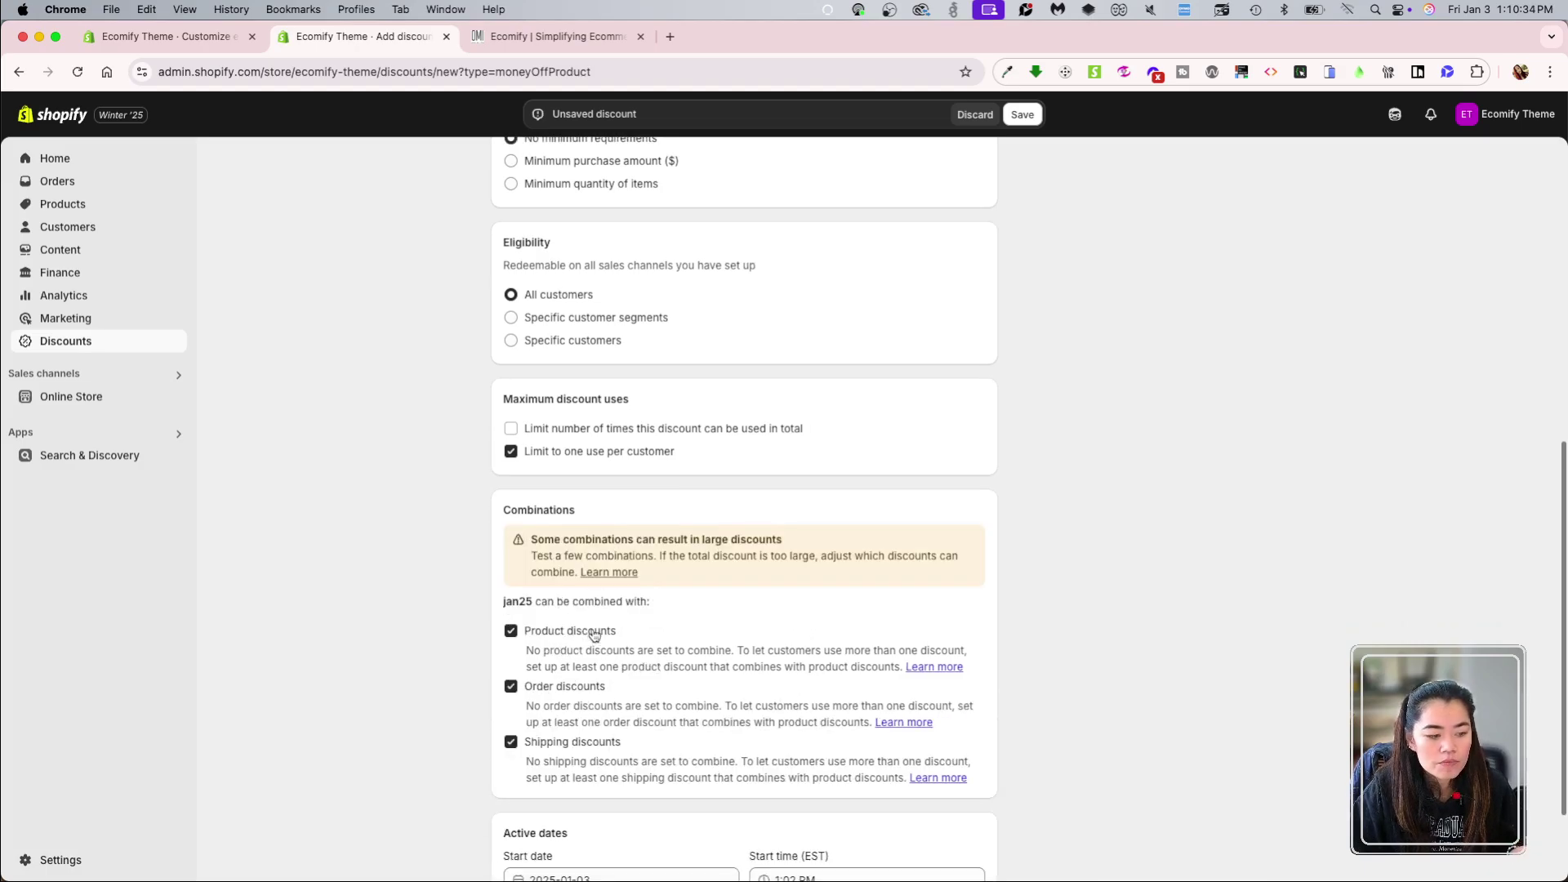
{"action": "left_click", "coordinate": [571, 631]}
{"action": "left_click", "coordinate": [568, 652]}
{"action": "left_click", "coordinate": [572, 623]}
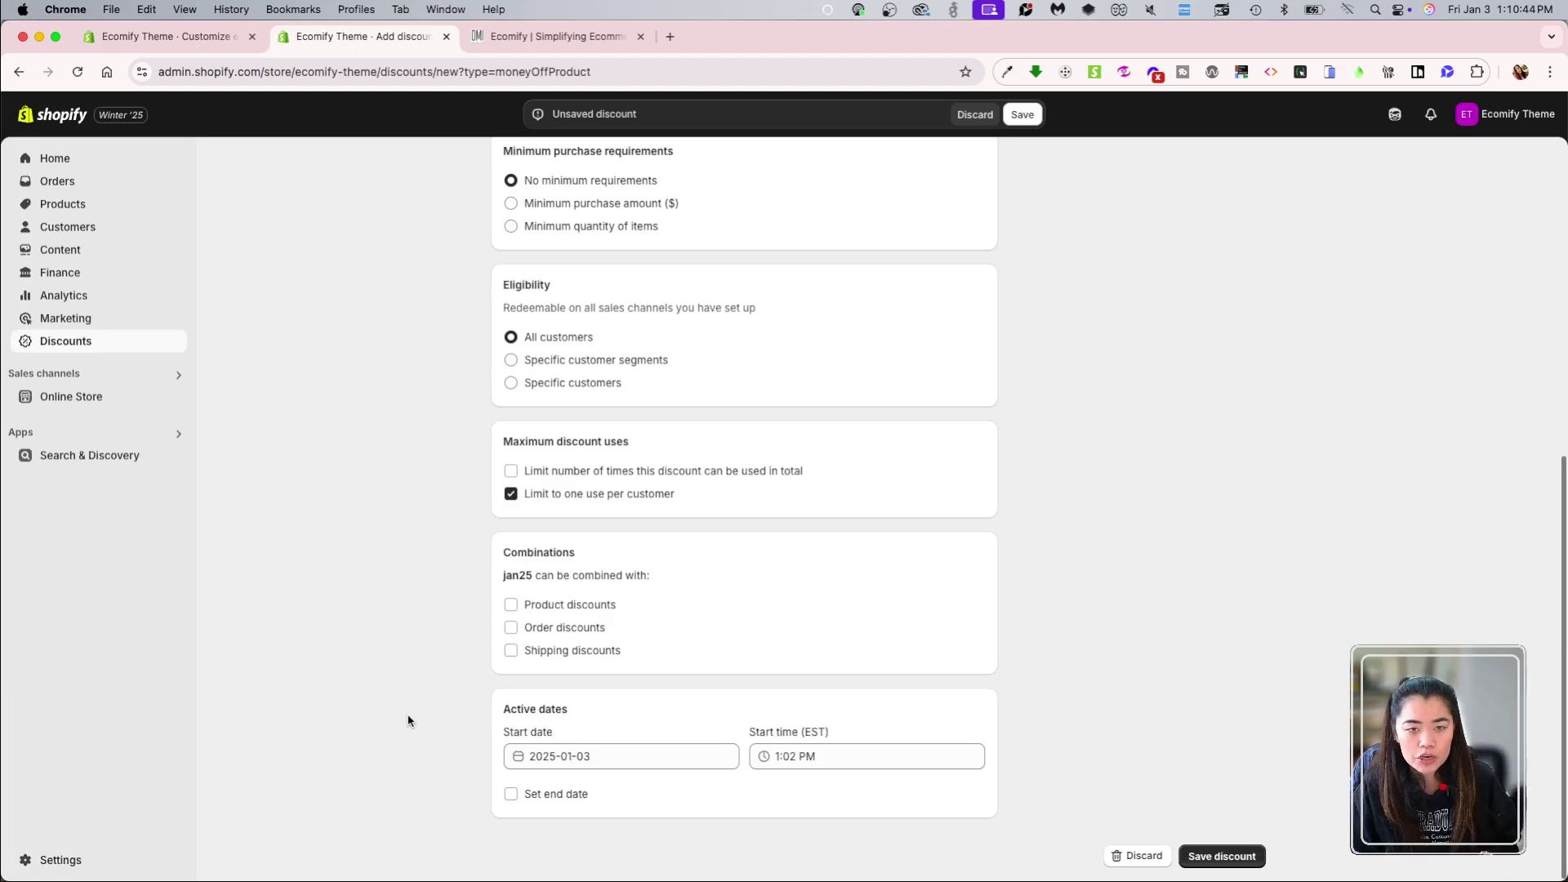
{"action": "left_click", "coordinate": [621, 763]}
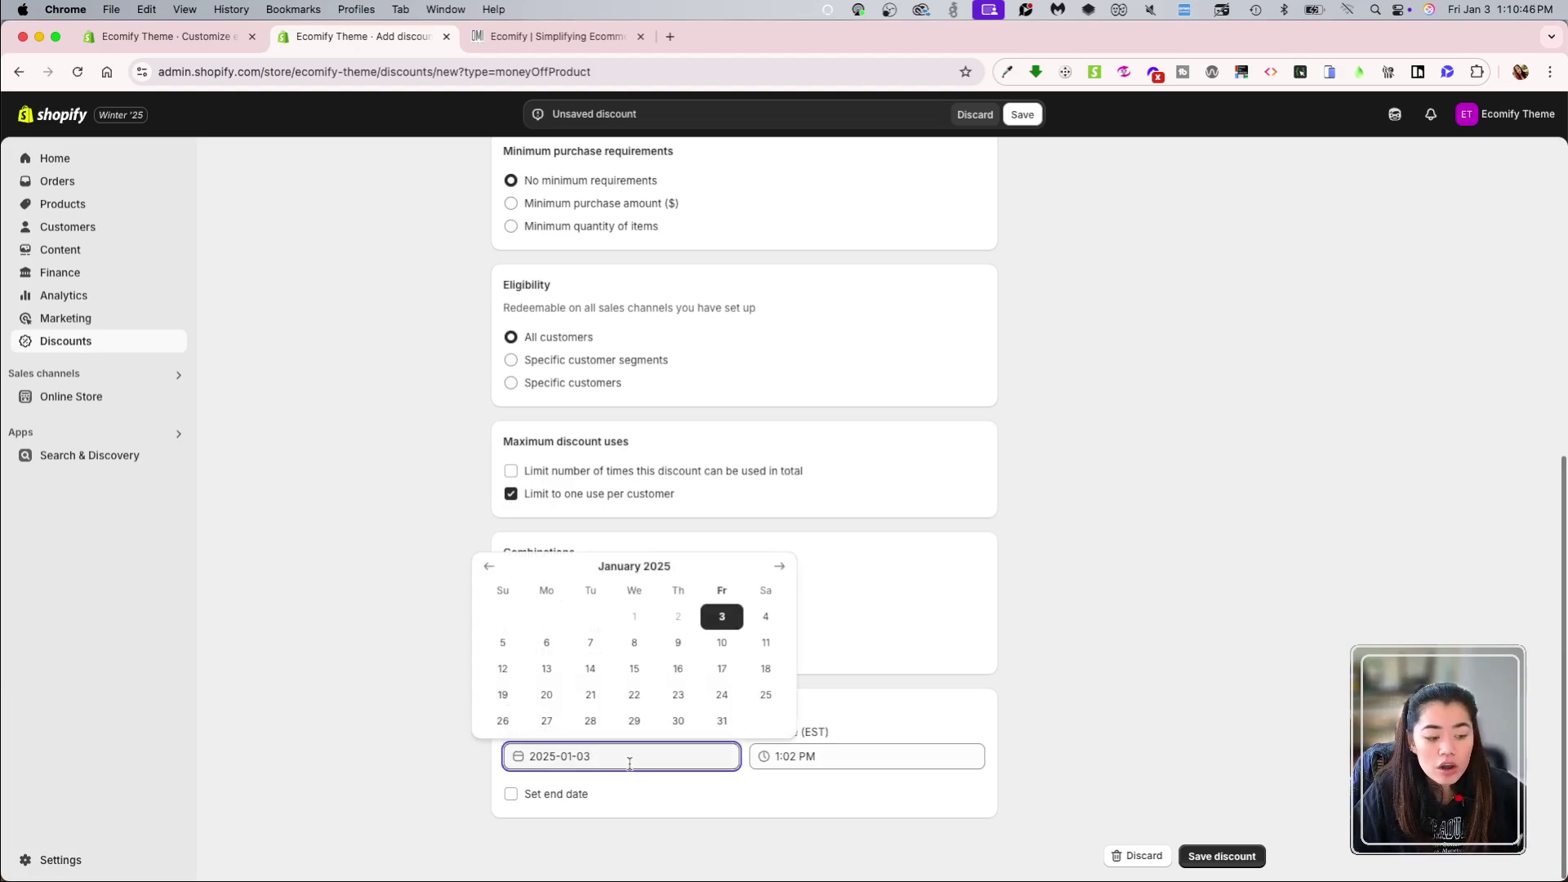
{"action": "left_click", "coordinate": [651, 830]}
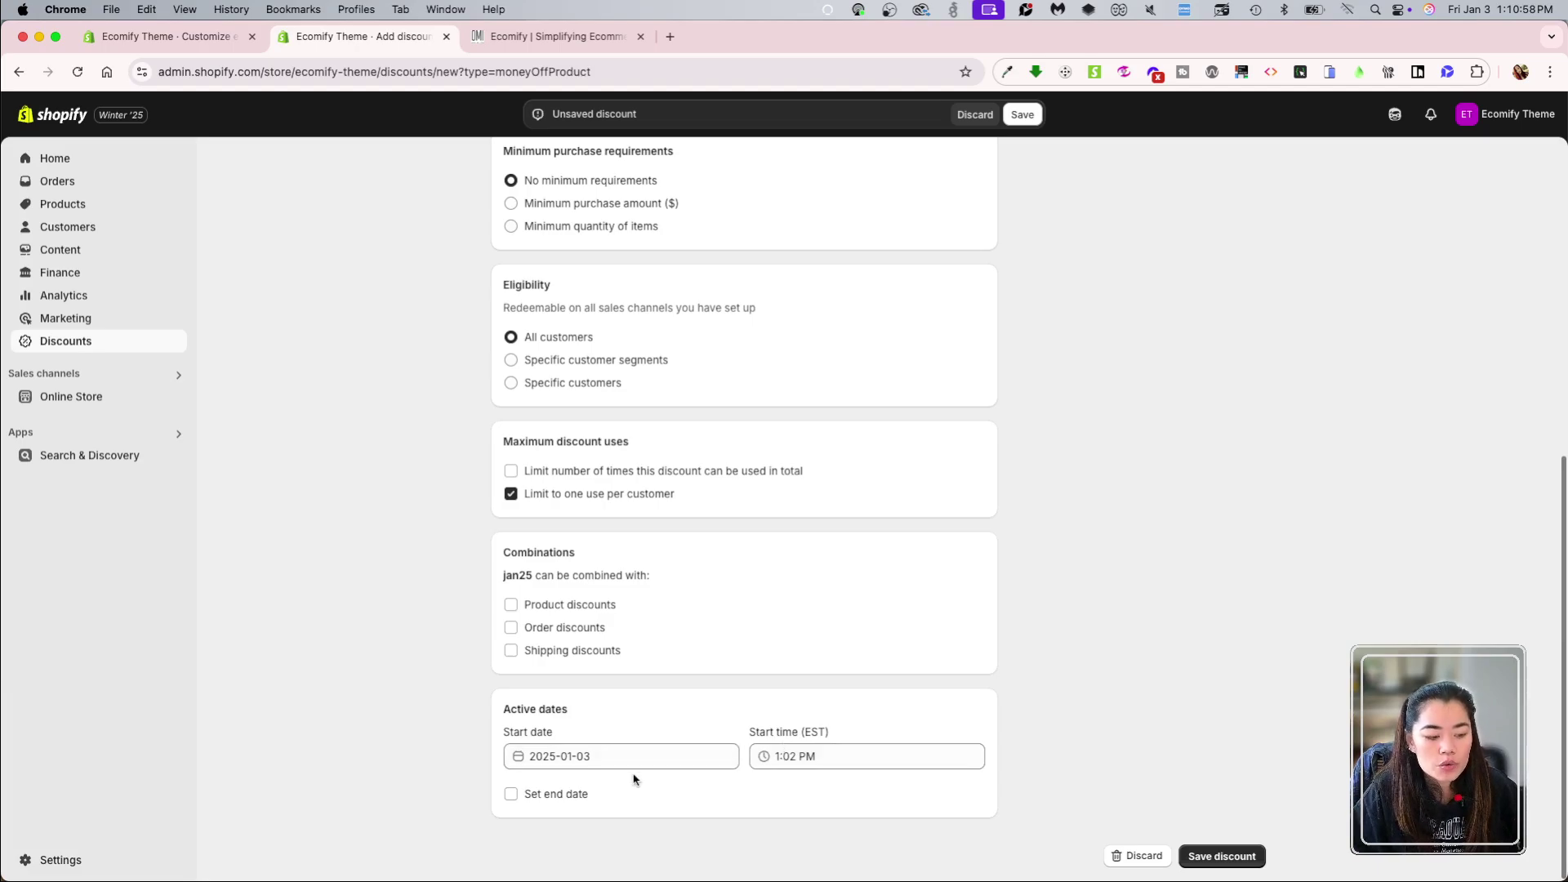
{"action": "left_click", "coordinate": [588, 794]}
{"action": "scroll", "coordinate": [589, 795], "scroll_direction": "down", "scroll_amount": 1}
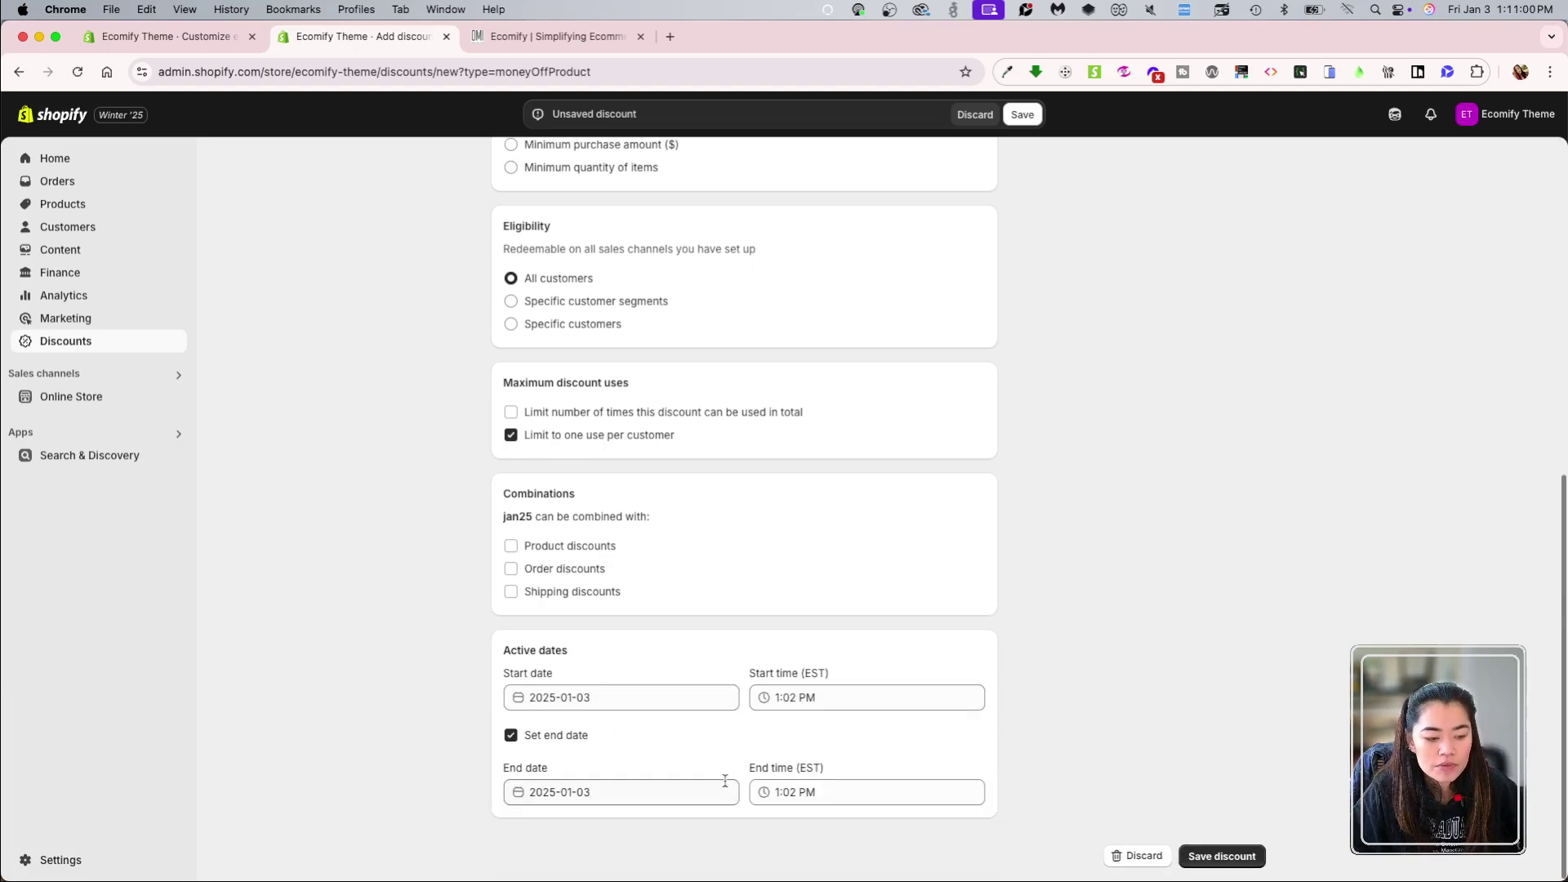
{"action": "left_click", "coordinate": [538, 735]}
{"action": "left_click", "coordinate": [542, 788]}
{"action": "scroll", "coordinate": [621, 791], "scroll_direction": "down", "scroll_amount": 1}
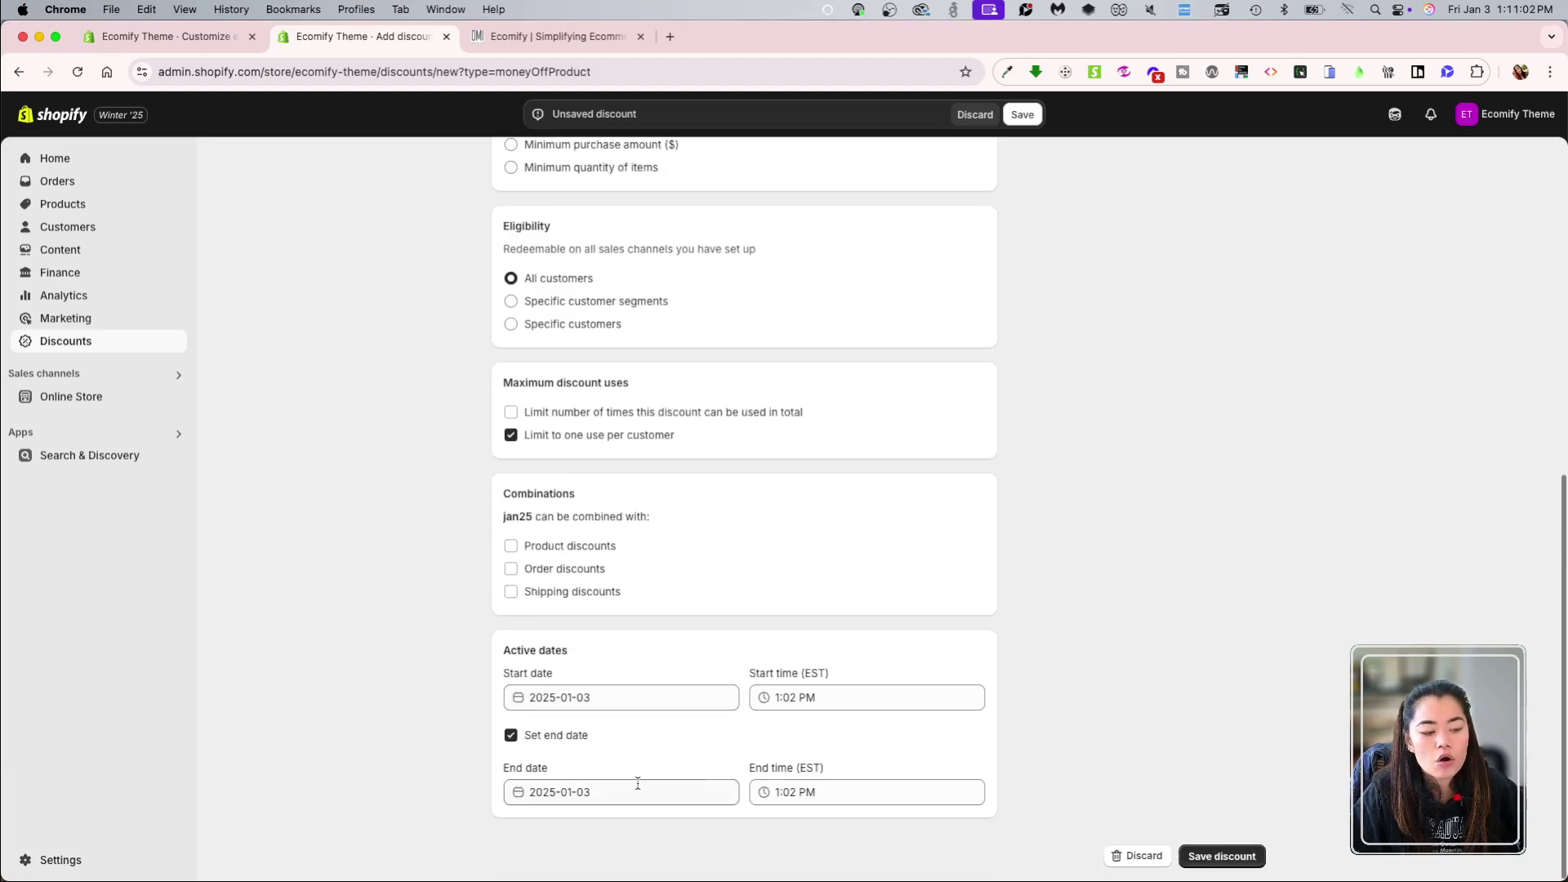
{"action": "left_click", "coordinate": [535, 738]}
{"action": "scroll", "coordinate": [1066, 579], "scroll_direction": "up", "scroll_amount": 7}
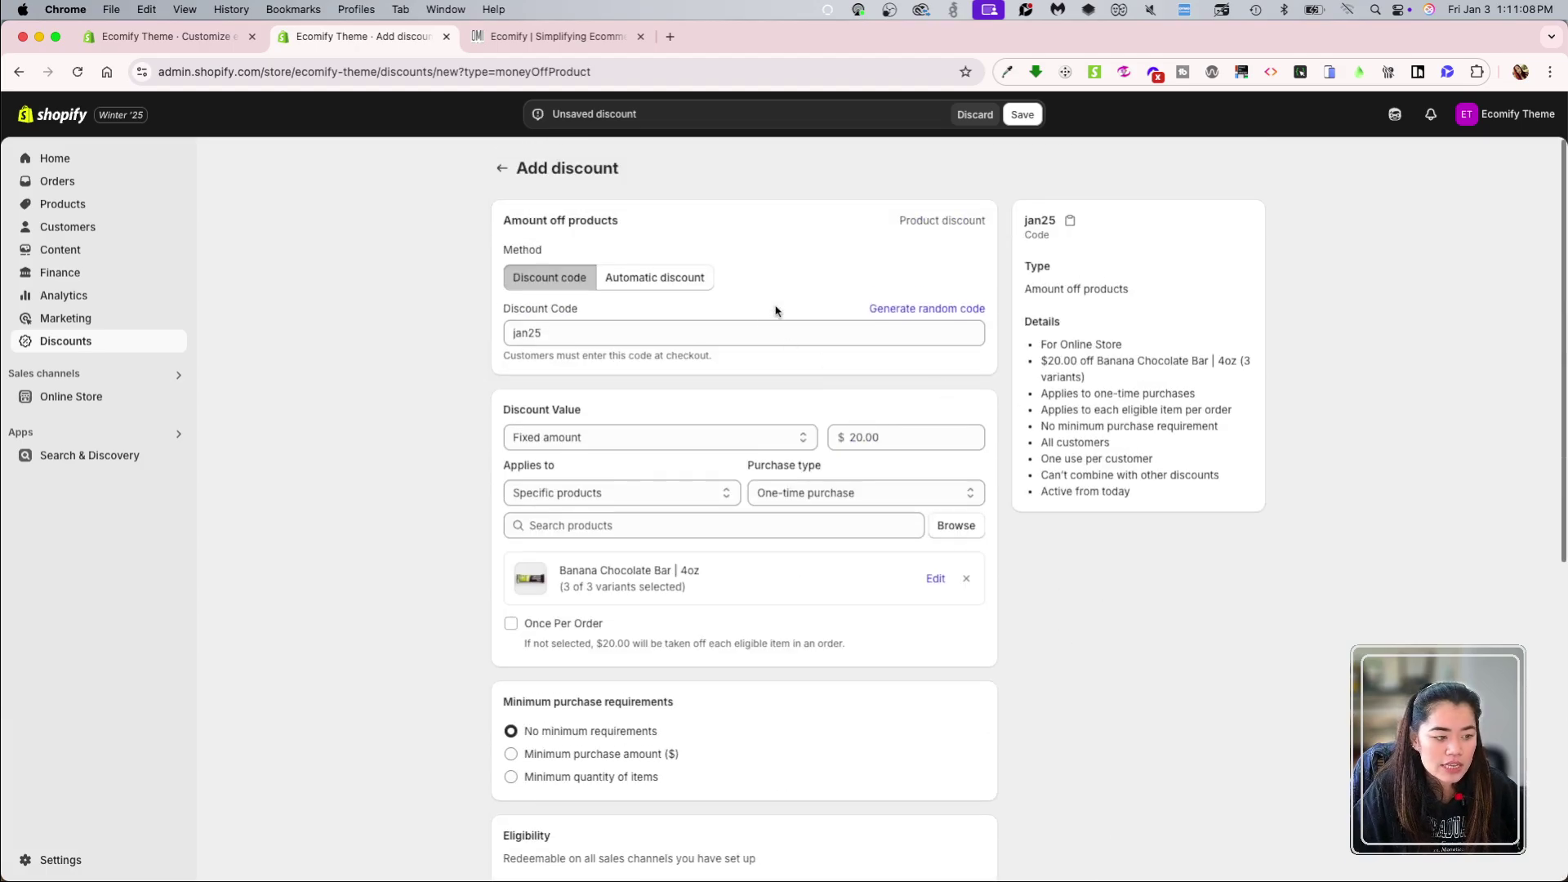
Step: Save the jan25 discount and review its shareable link's Homepage and Product page landing options
{"action": "left_click", "coordinate": [1021, 114]}
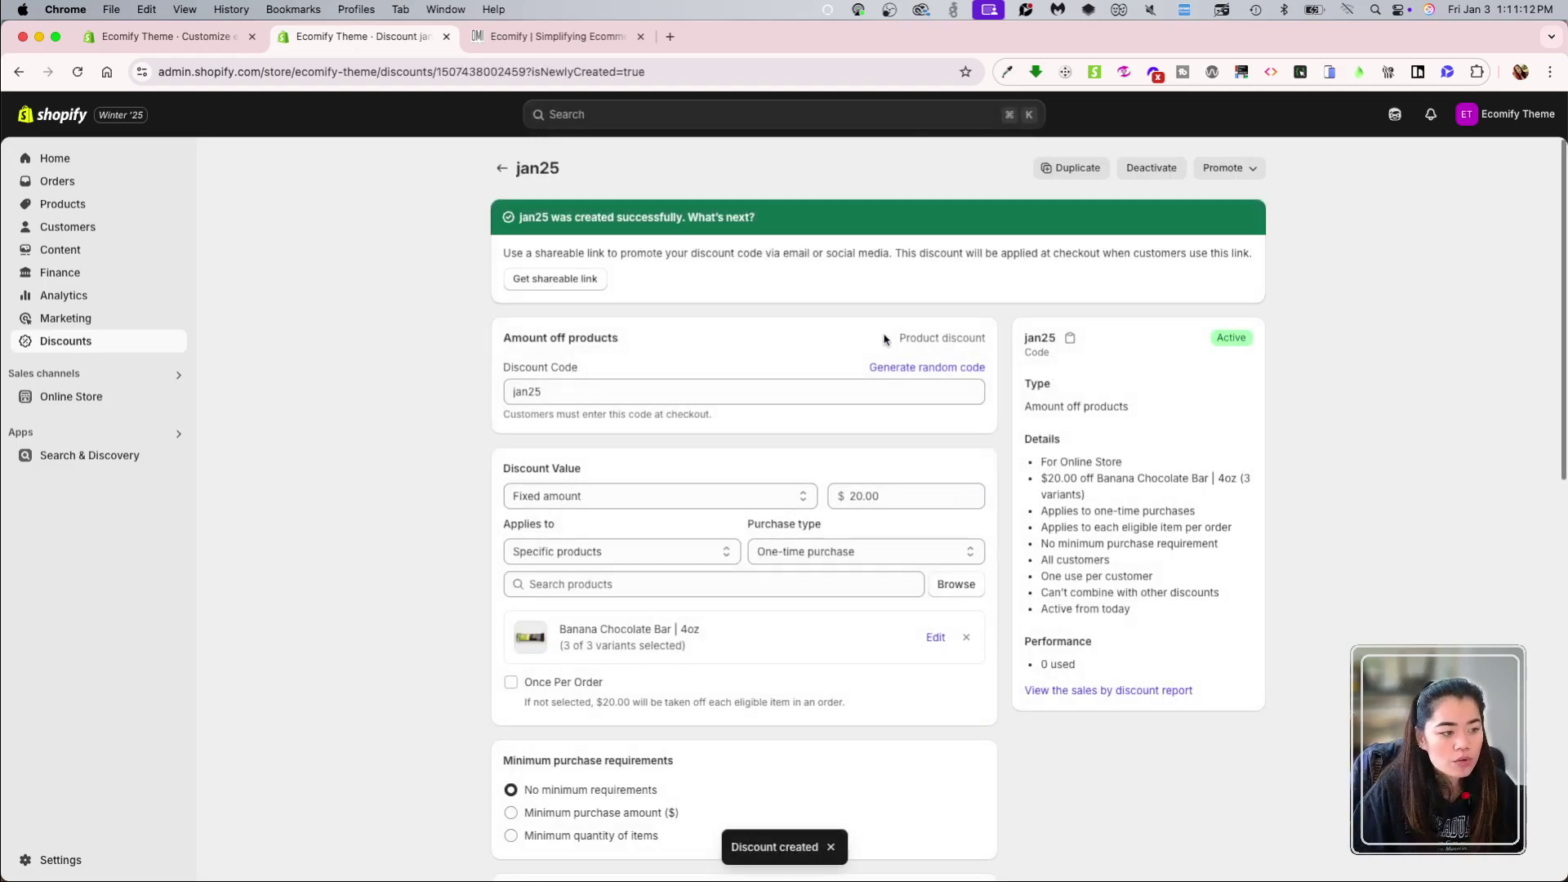
{"action": "left_click", "coordinate": [559, 281]}
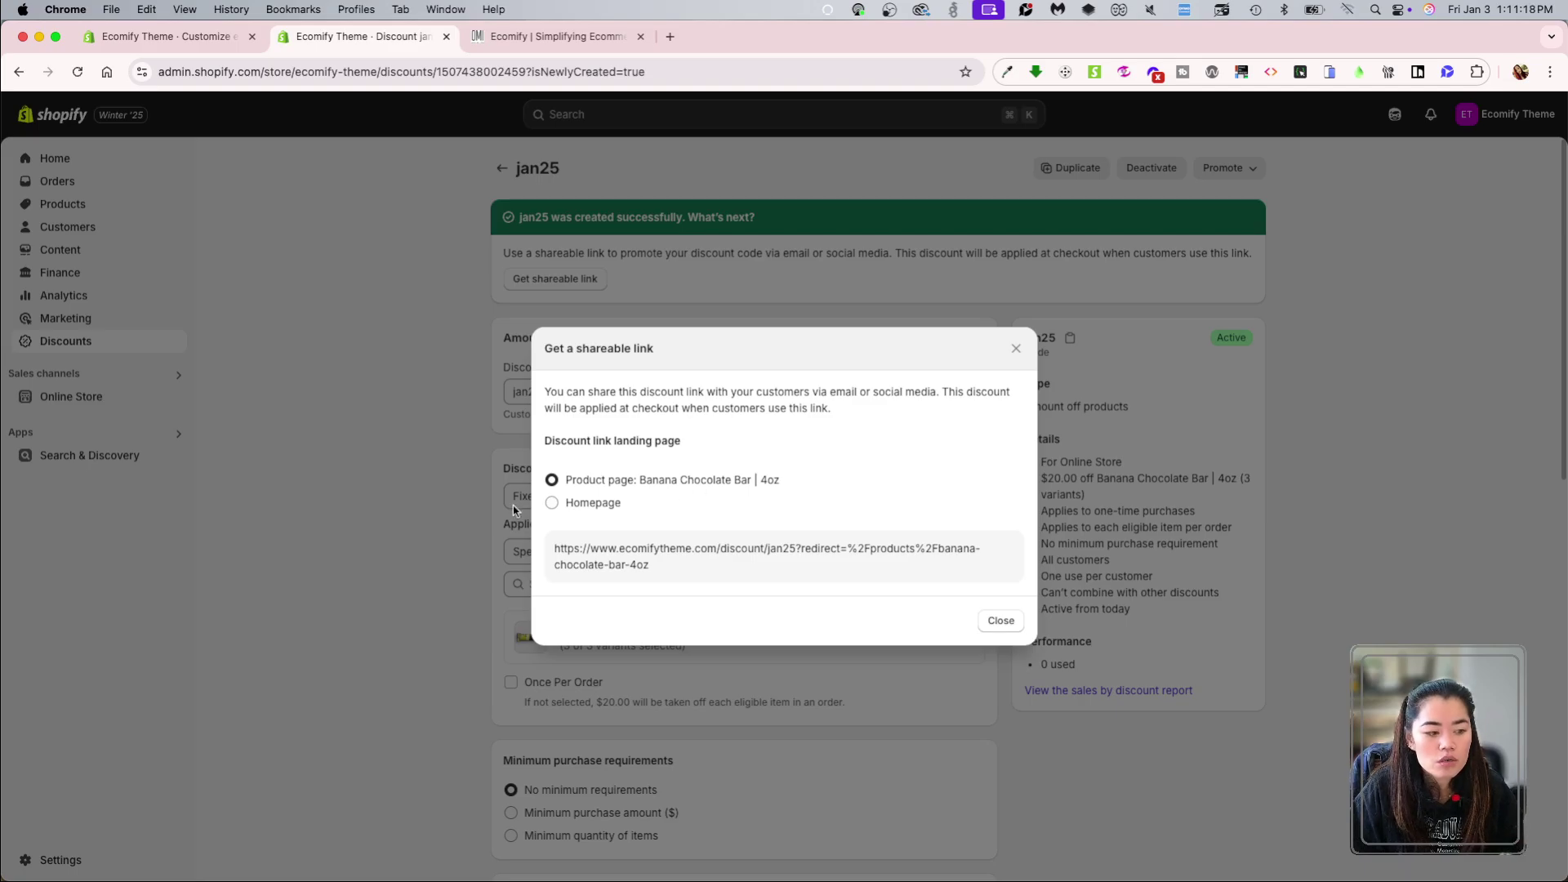
{"action": "left_click", "coordinate": [578, 506]}
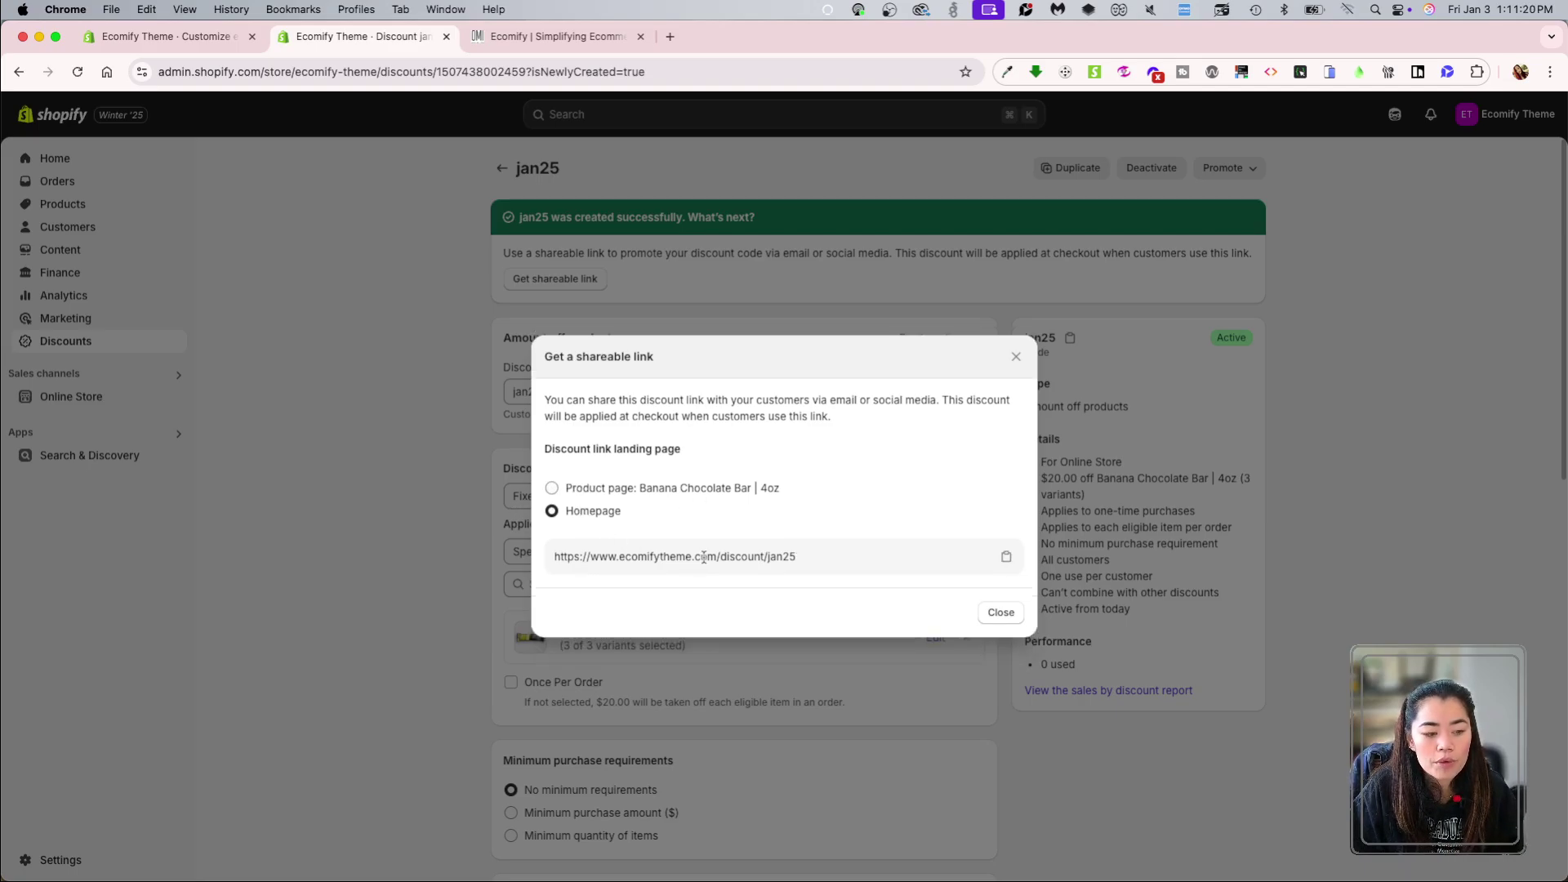
{"action": "key", "text": "Up"}
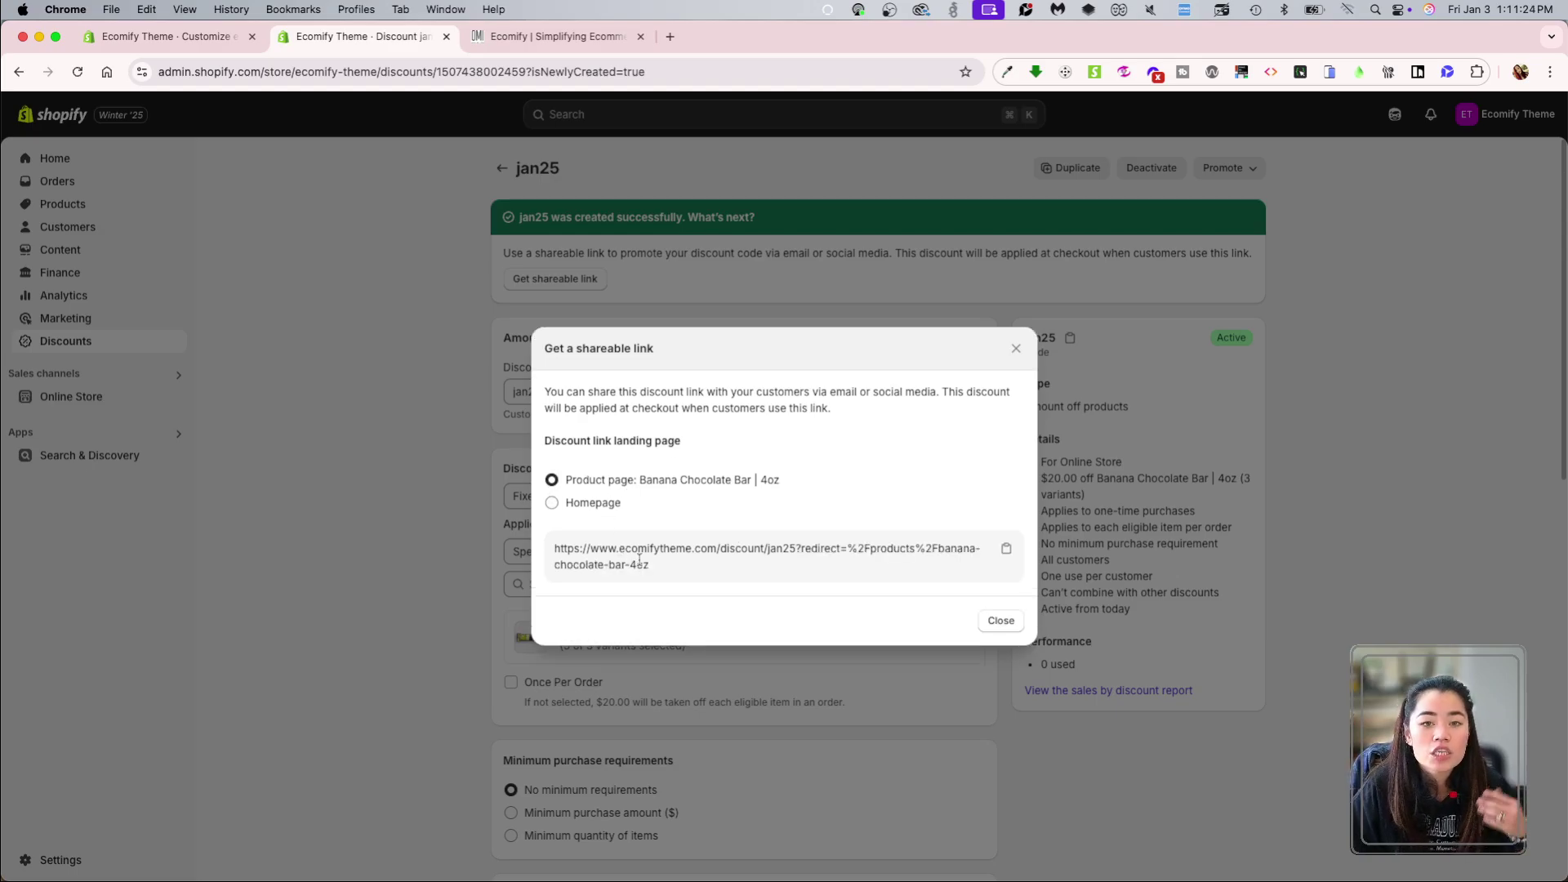
{"action": "left_click", "coordinate": [399, 523]}
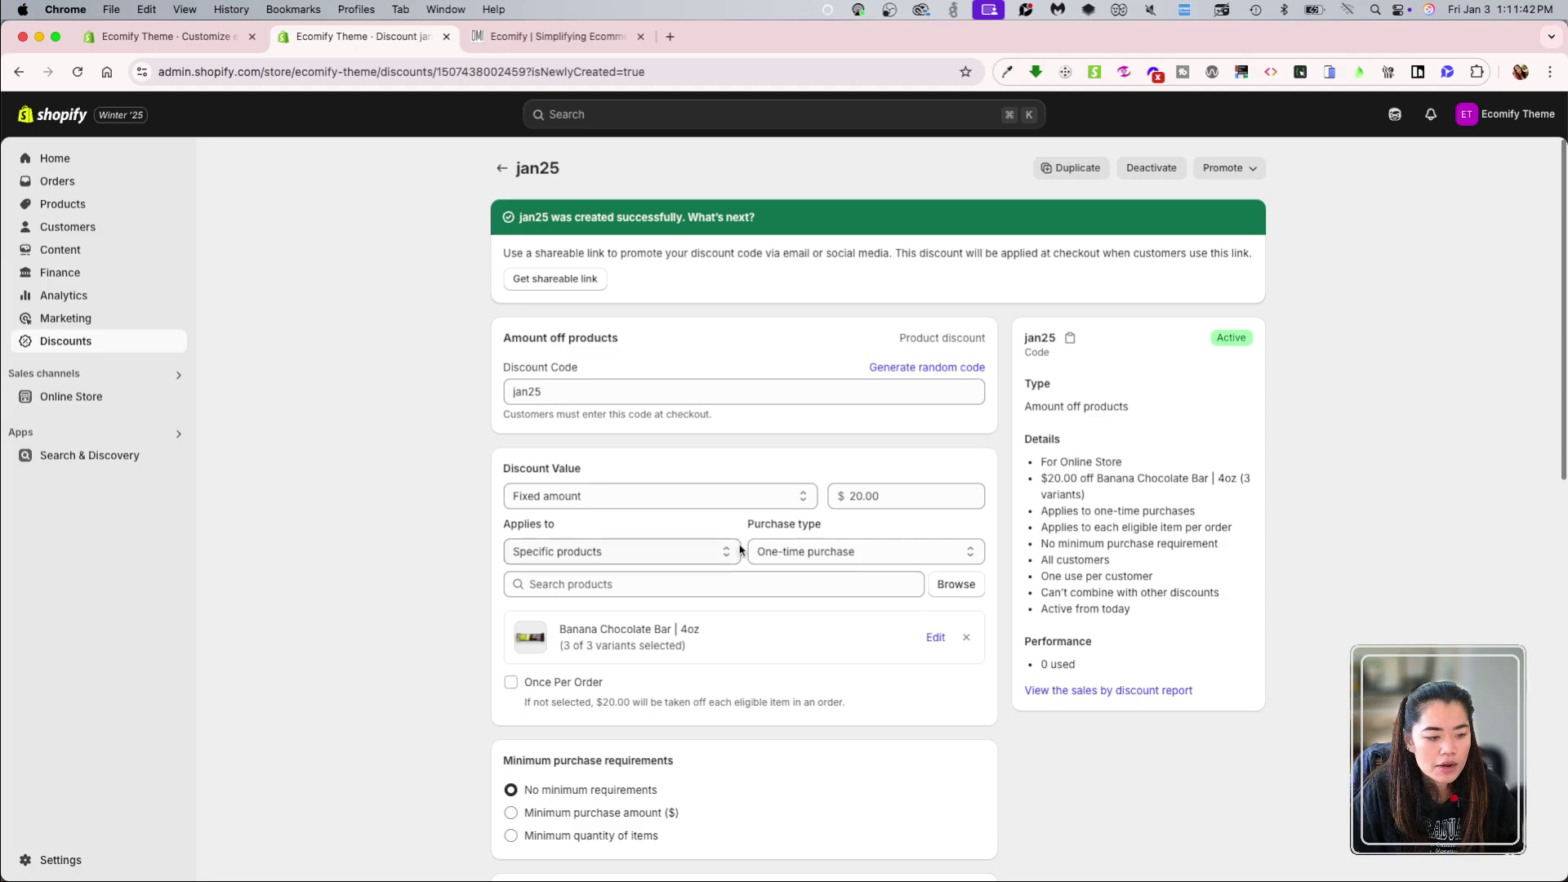
{"action": "scroll", "coordinate": [724, 697], "scroll_direction": "down", "scroll_amount": 5}
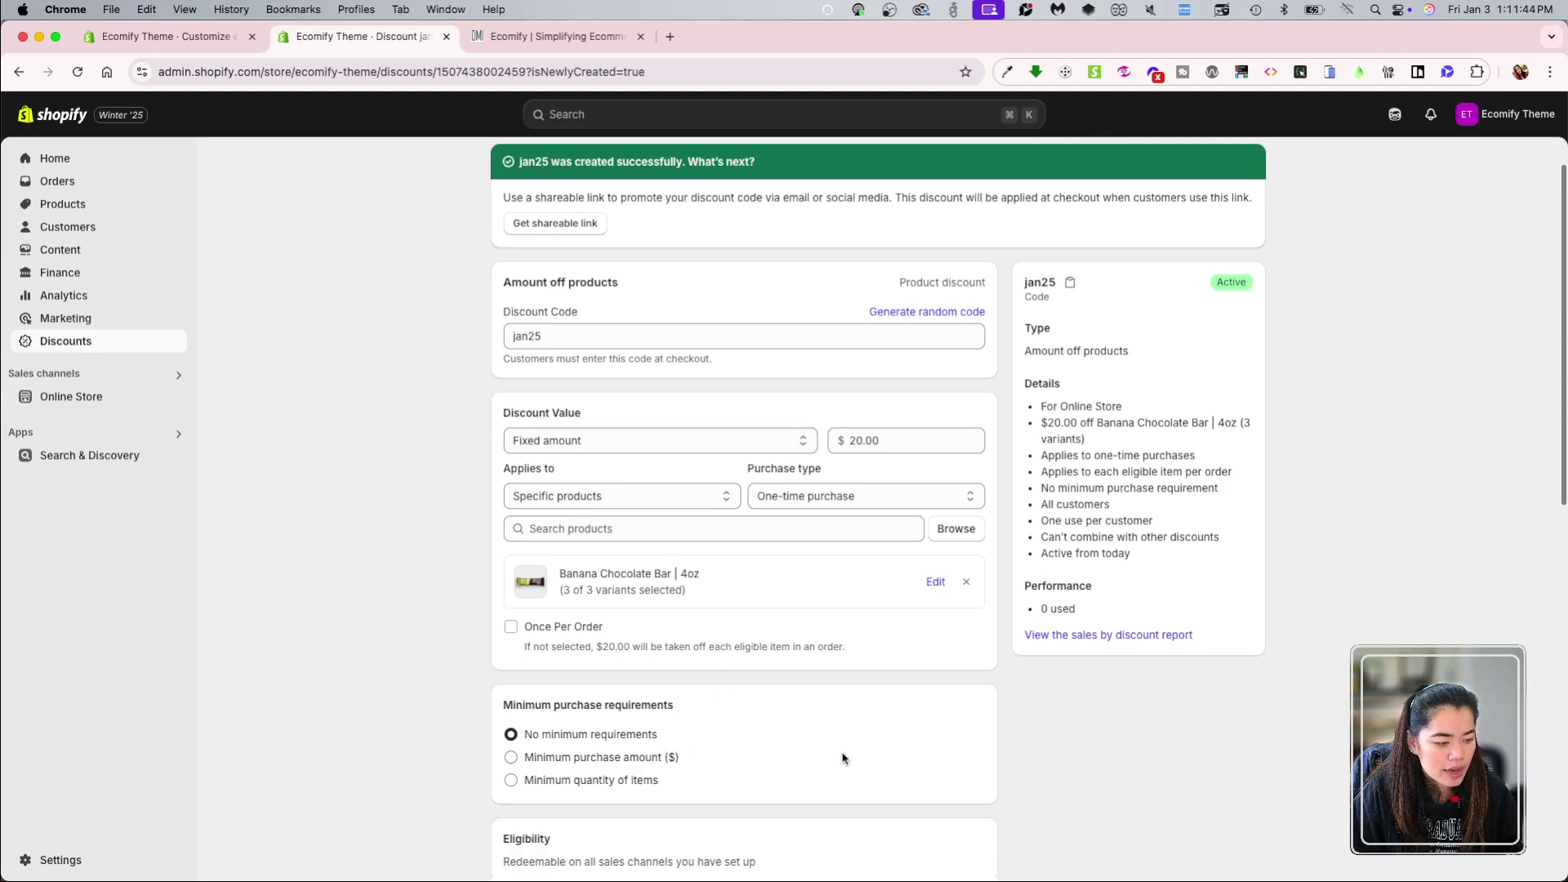
{"action": "scroll", "coordinate": [841, 754], "scroll_direction": "up", "scroll_amount": 5}
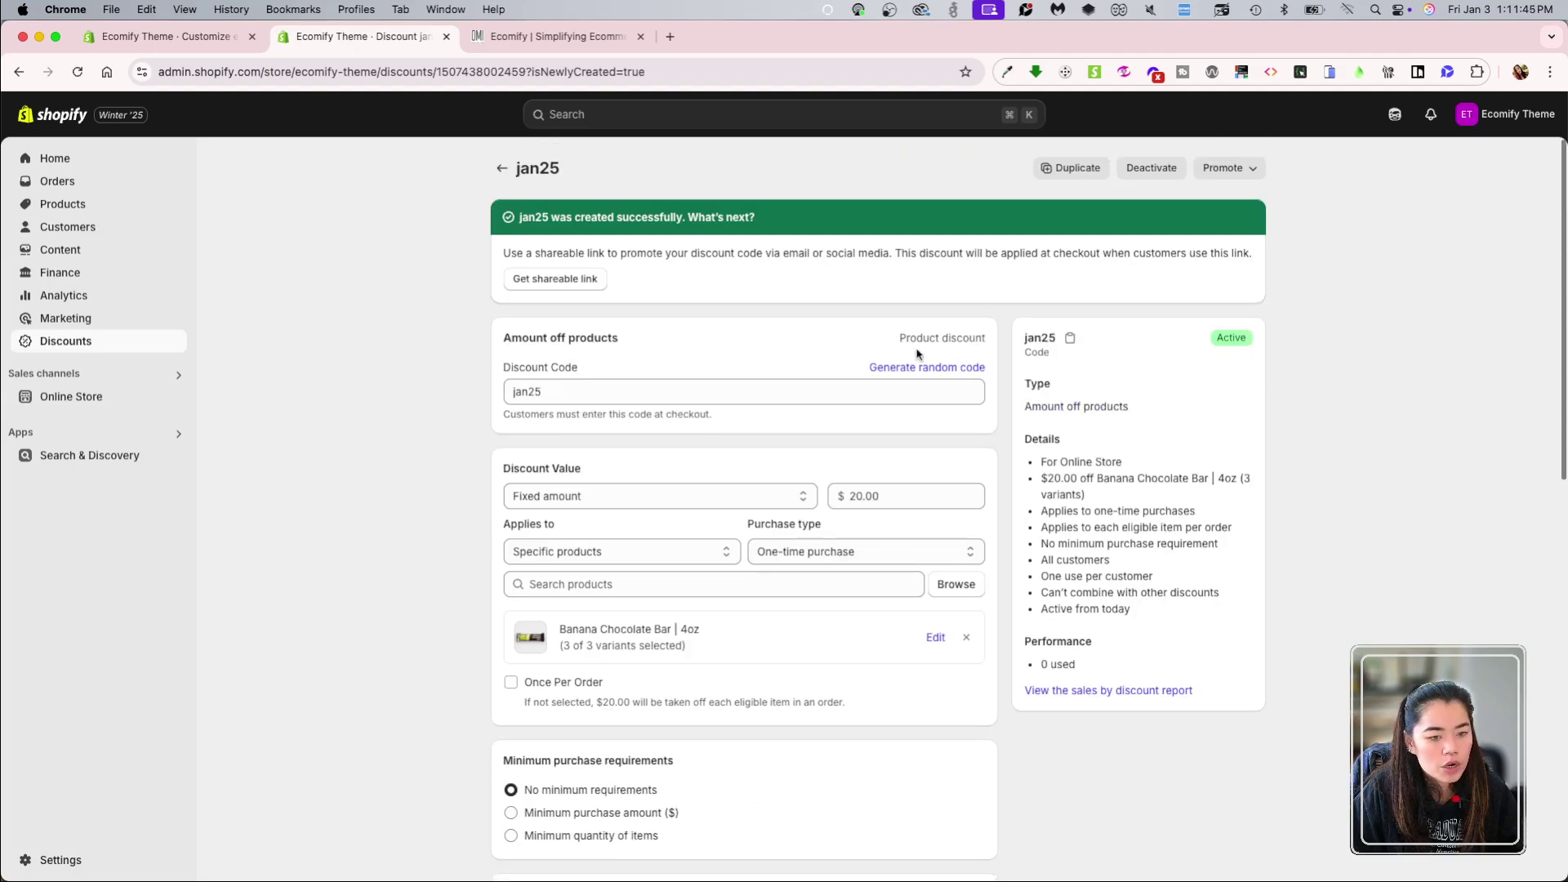
Step: Open the Banana Chocolate Bar on the storefront and attach swatch-green.png
{"action": "left_click", "coordinate": [555, 36]}
{"action": "key", "text": "super+r"}
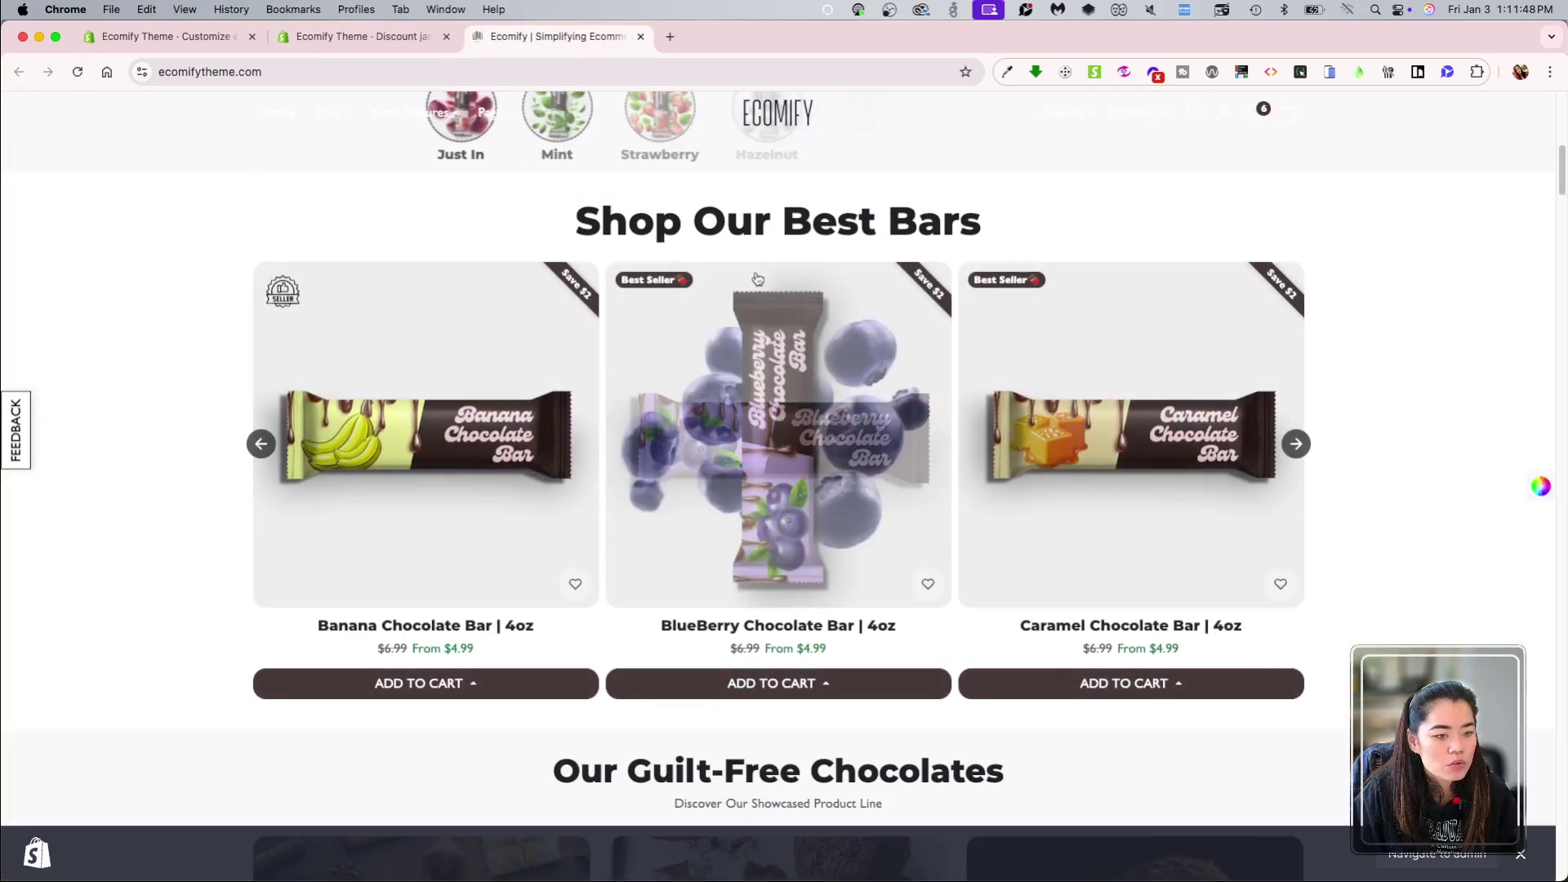
{"action": "left_click", "coordinate": [436, 436]}
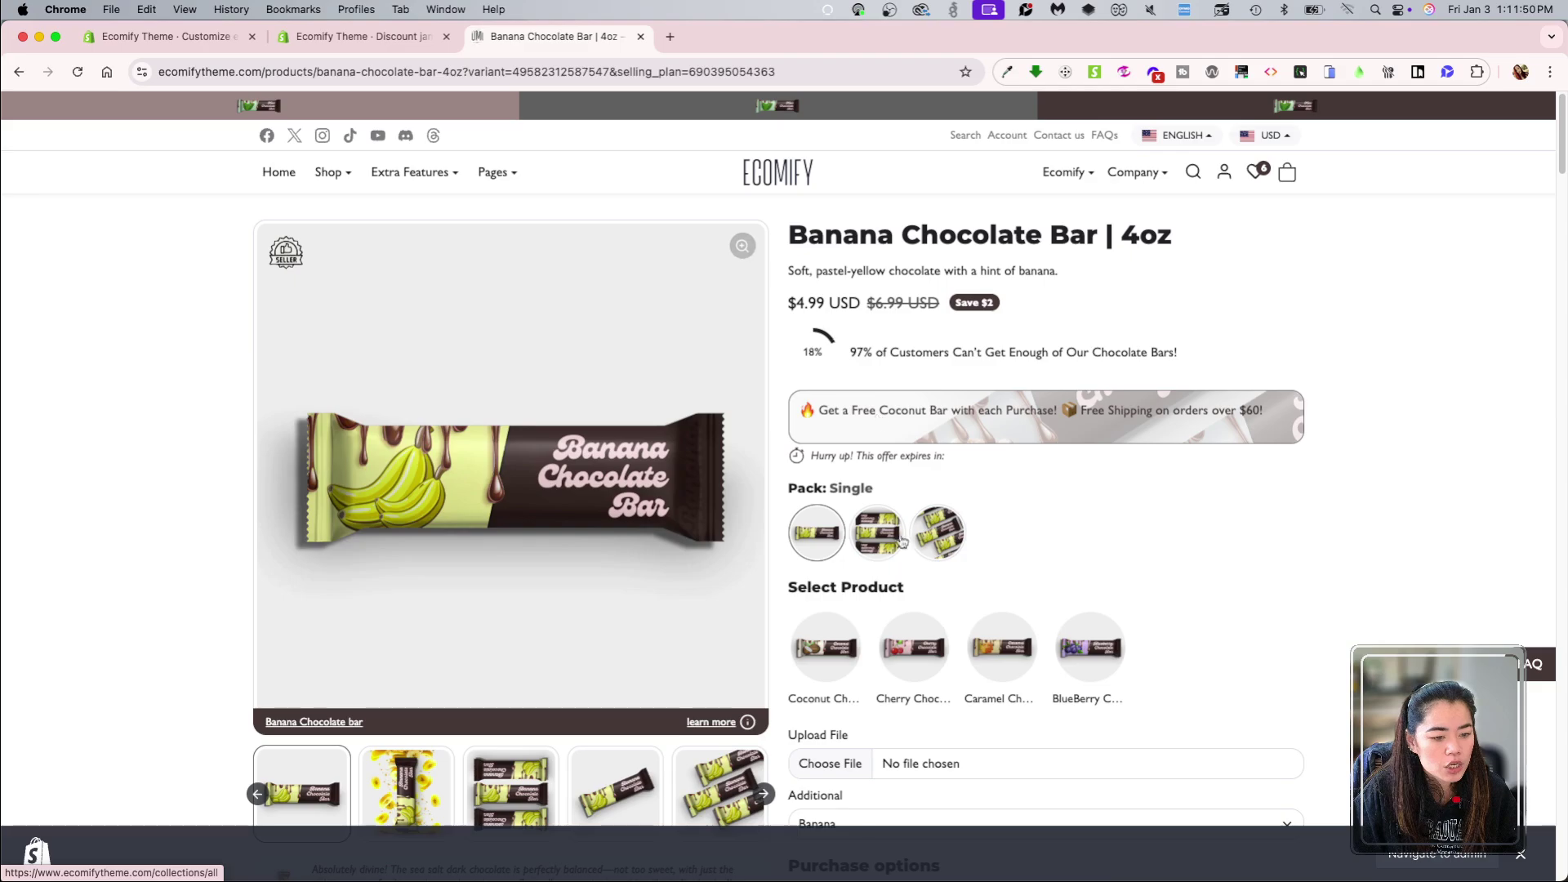
{"action": "scroll", "coordinate": [1231, 755], "scroll_direction": "down", "scroll_amount": 2}
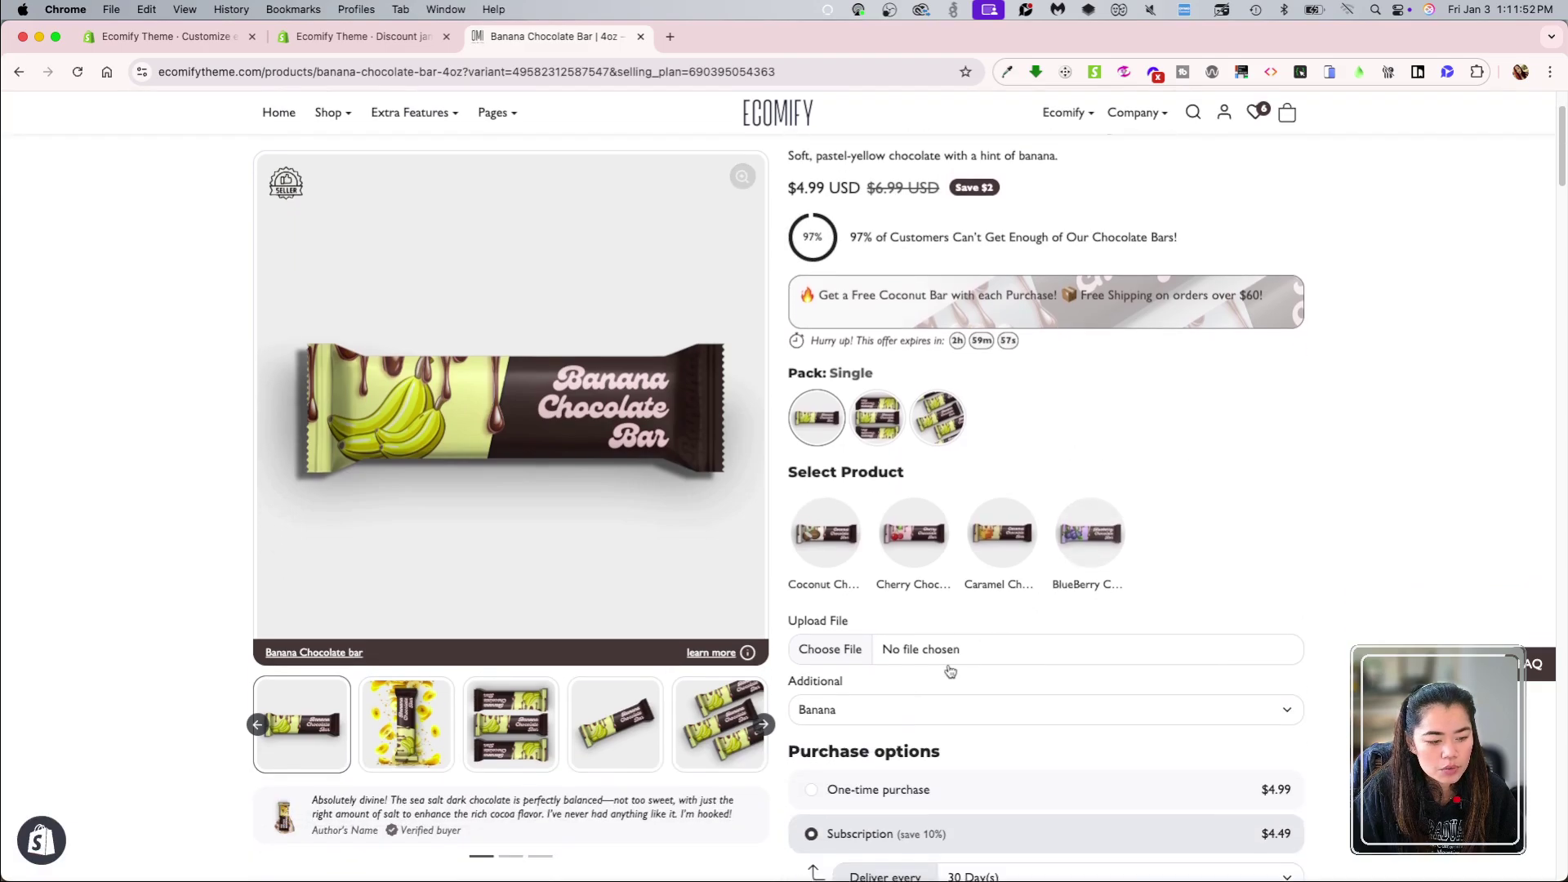
{"action": "left_click", "coordinate": [888, 635]}
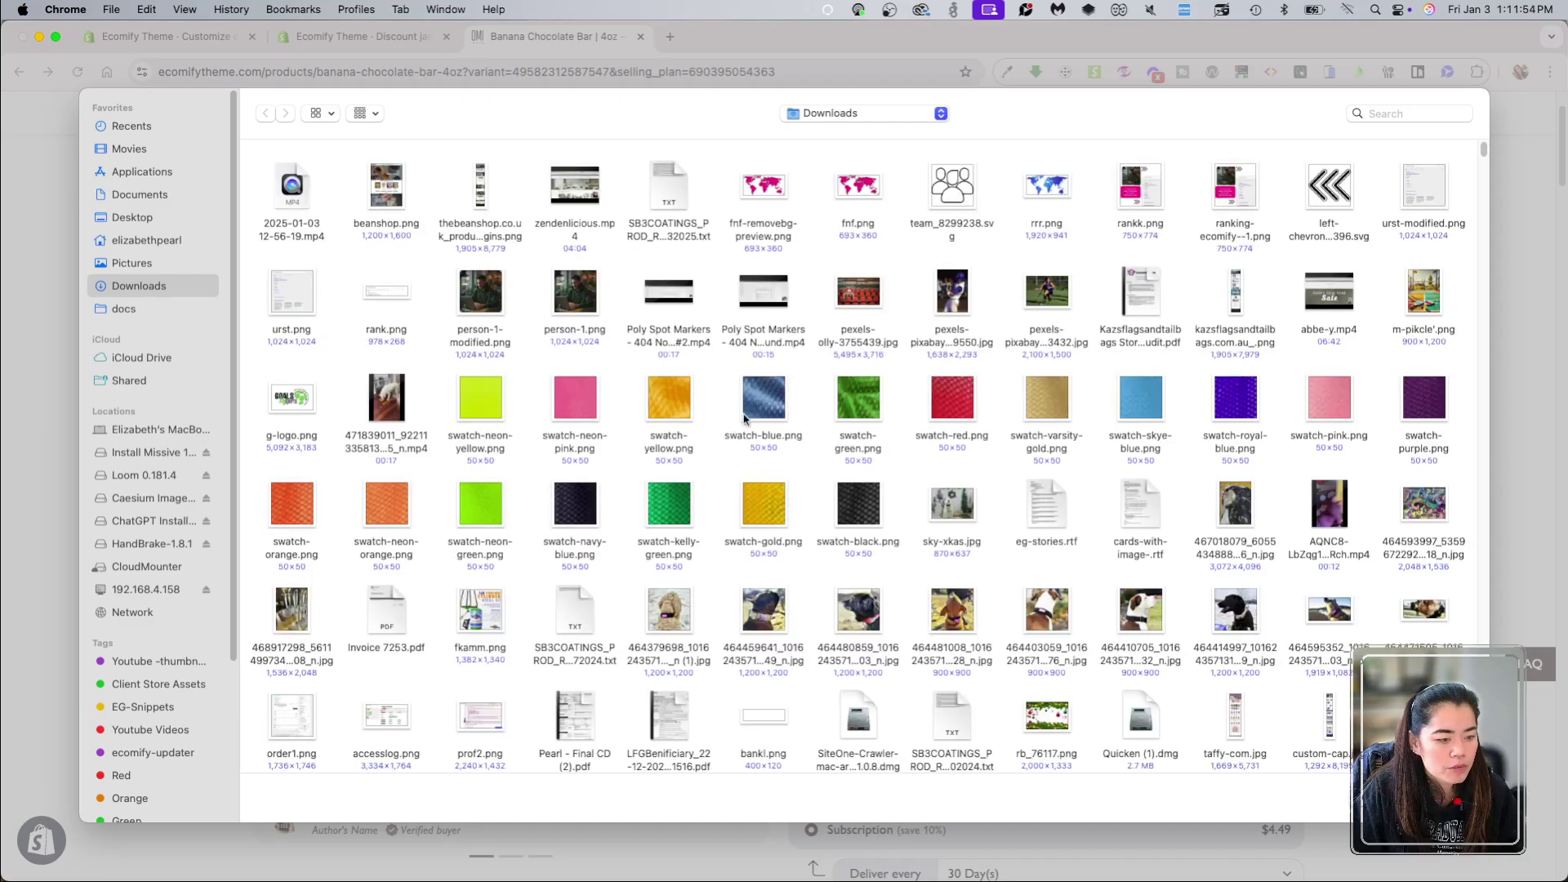
{"action": "double_click", "coordinate": [860, 394]}
{"action": "scroll", "coordinate": [857, 645], "scroll_direction": "down", "scroll_amount": 1}
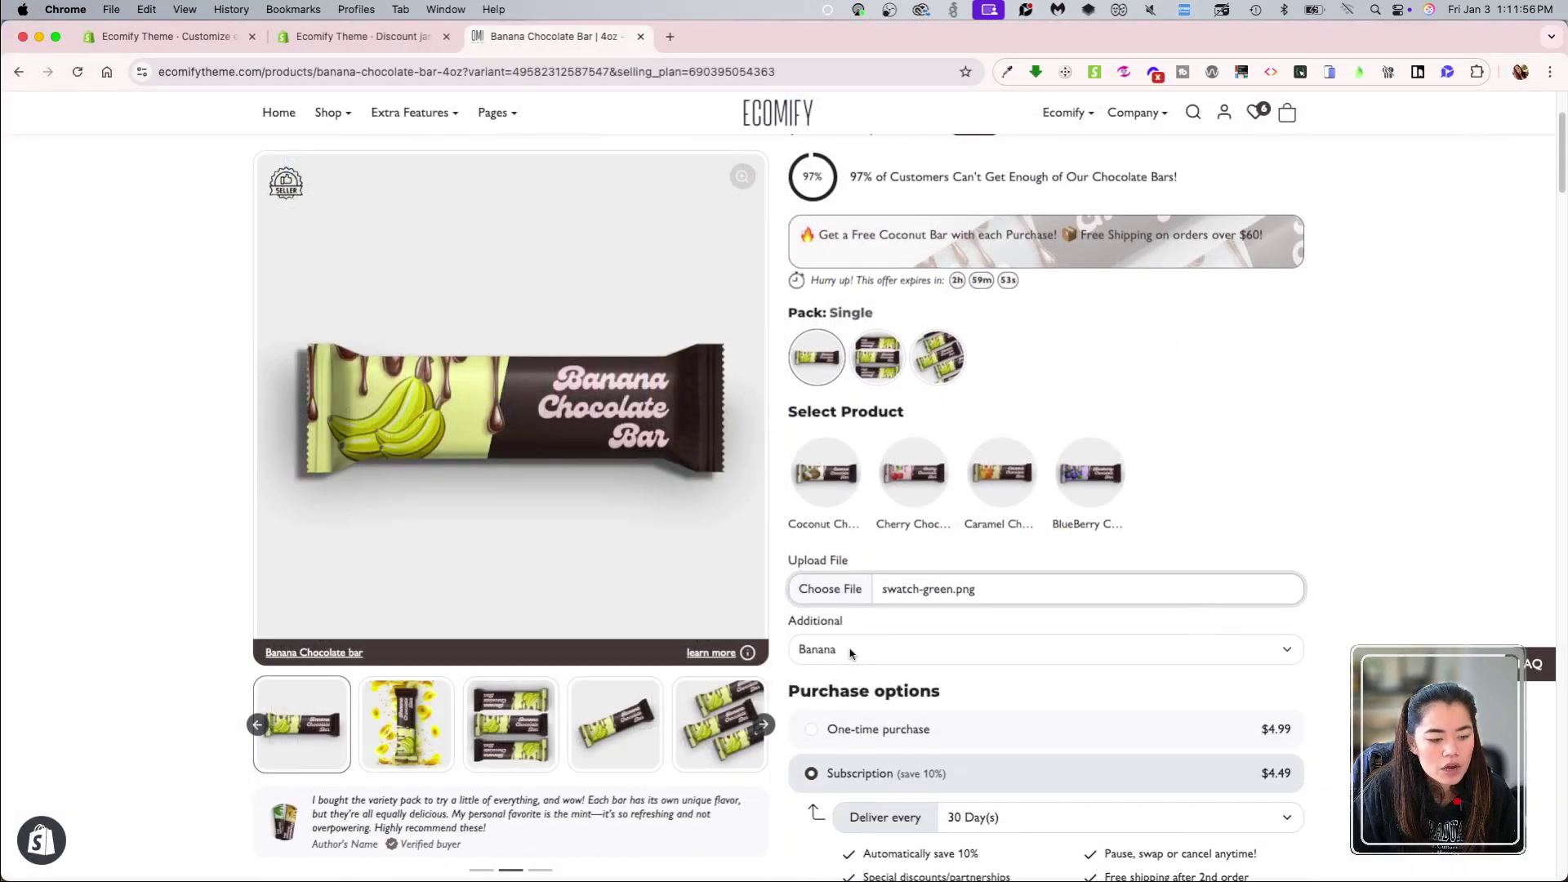
Step: Keep Banana as the additional option and choose One-time purchase
{"action": "left_click", "coordinate": [855, 650]}
{"action": "left_click", "coordinate": [870, 671]}
{"action": "left_click", "coordinate": [847, 652]}
{"action": "left_click", "coordinate": [813, 628]}
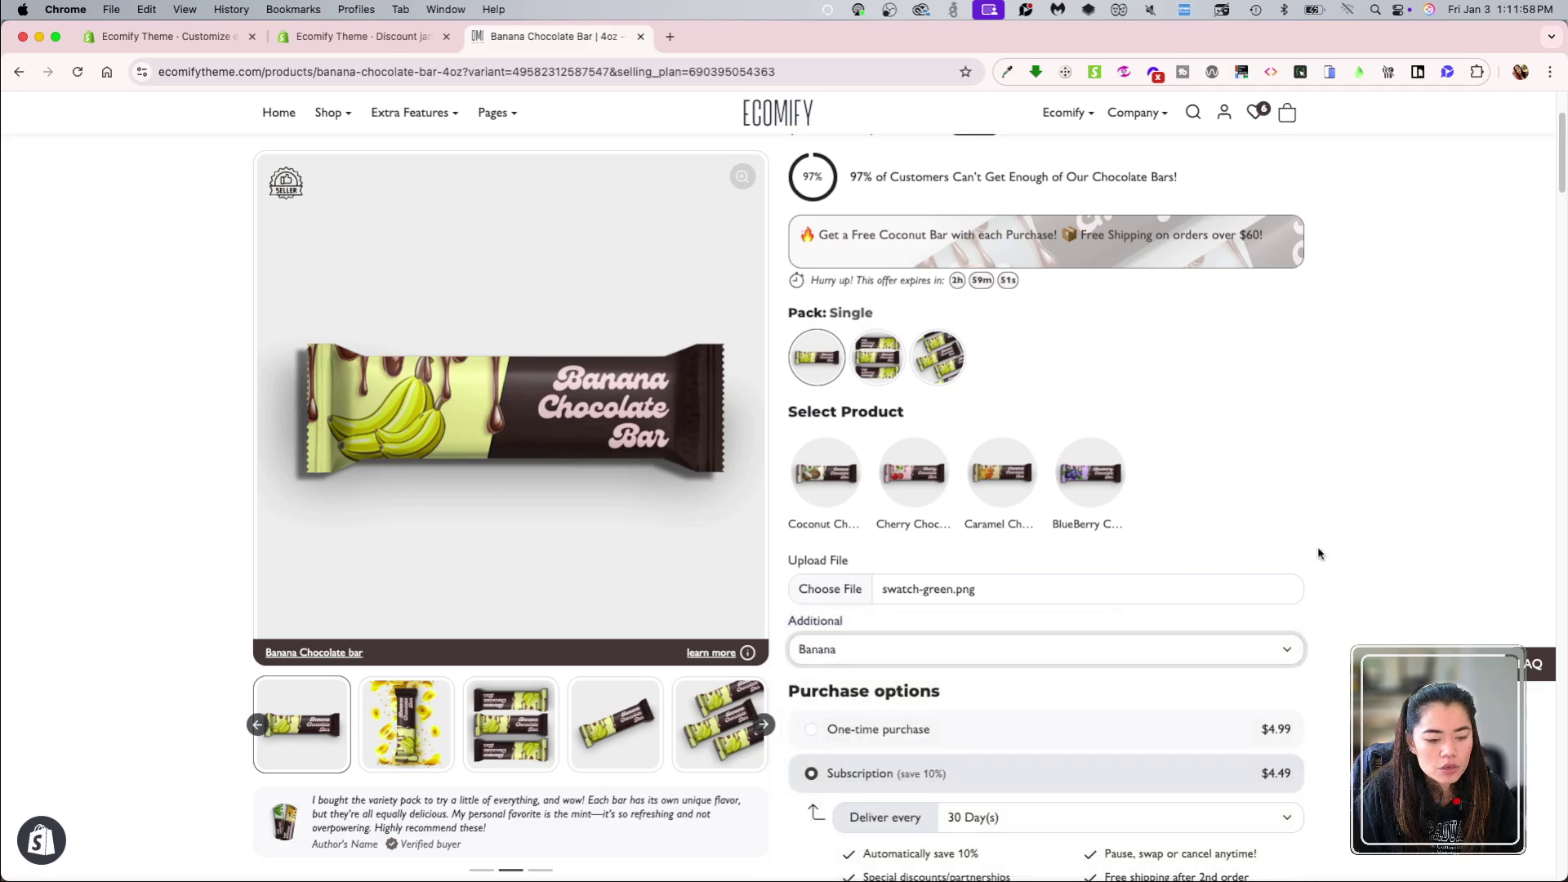
{"action": "scroll", "coordinate": [1036, 648], "scroll_direction": "down", "scroll_amount": 5}
{"action": "left_click", "coordinate": [883, 393]}
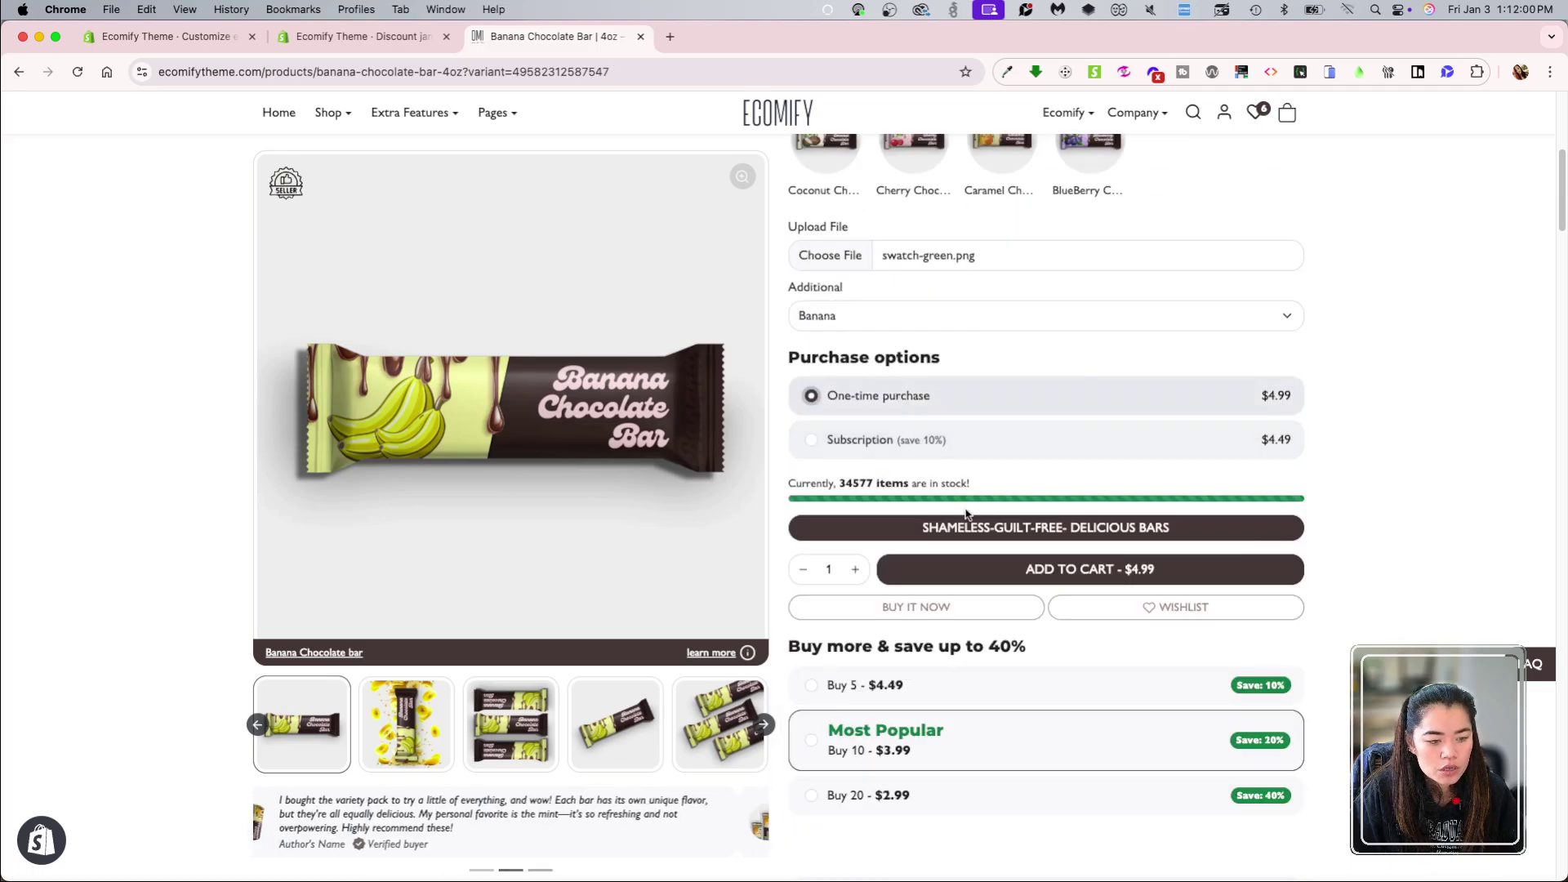
{"action": "scroll", "coordinate": [901, 685], "scroll_direction": "down", "scroll_amount": 1}
Step: Add the banana bar to the cart, skip the upsell and proceed to checkout
{"action": "left_click", "coordinate": [1089, 504]}
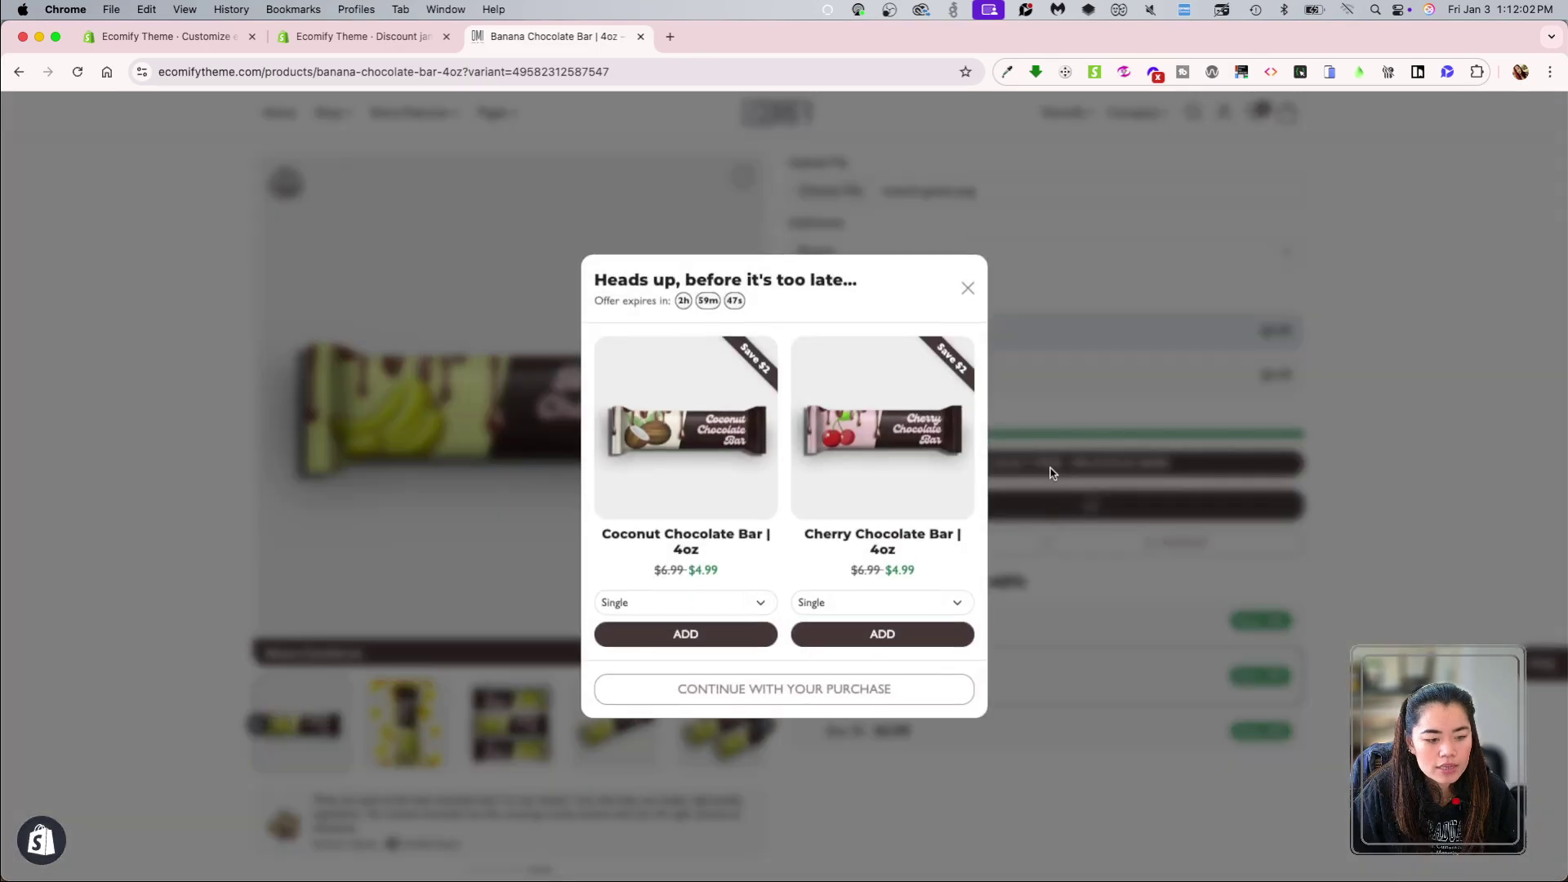
{"action": "left_click", "coordinate": [847, 688]}
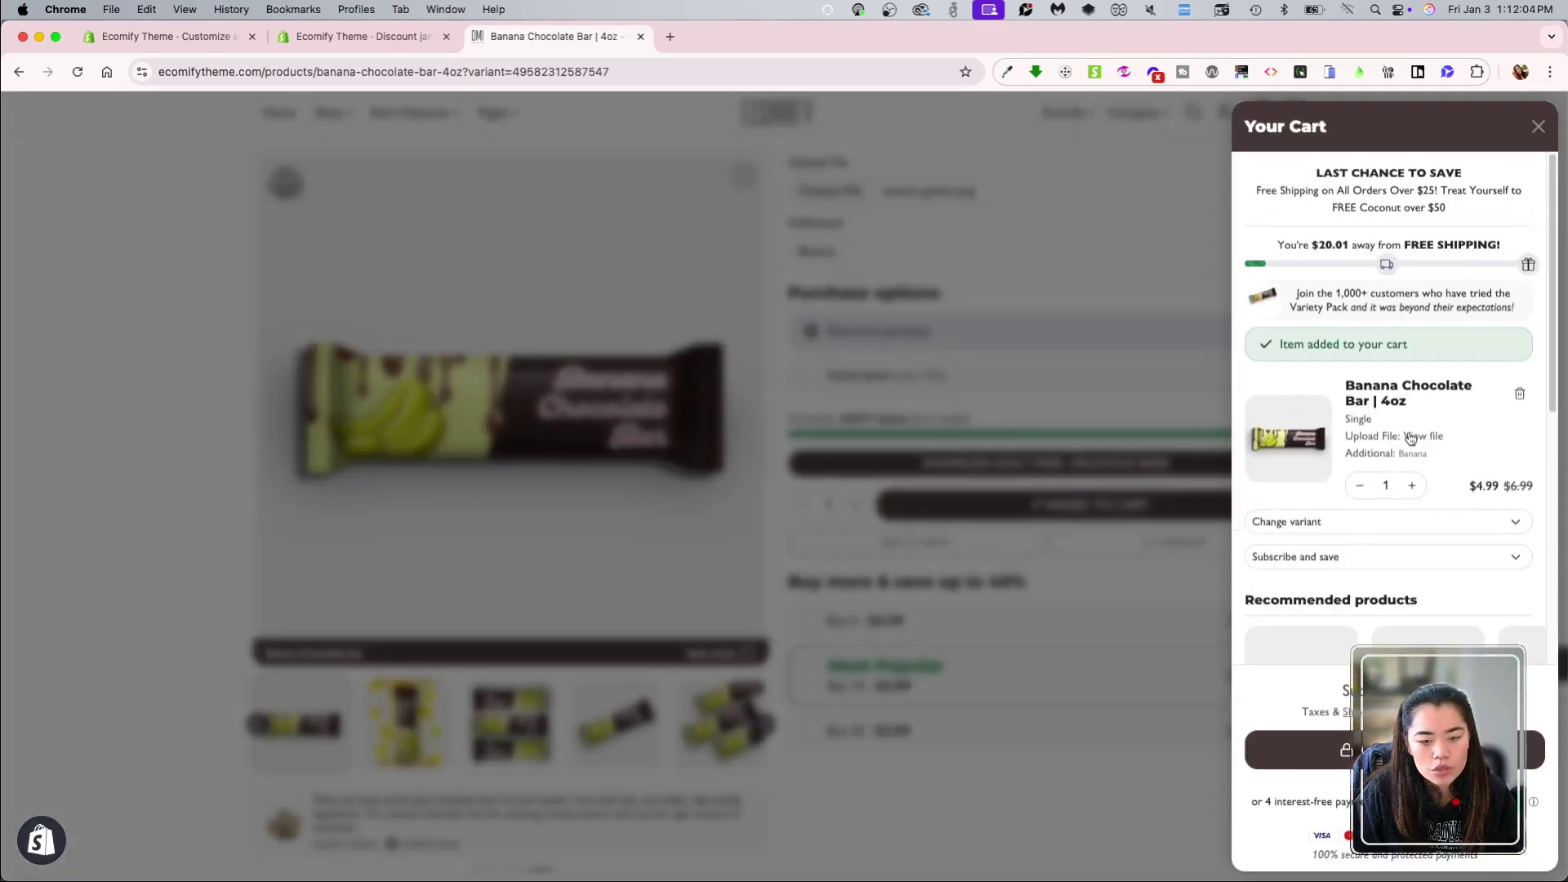
{"action": "scroll", "coordinate": [1446, 464], "scroll_direction": "down", "scroll_amount": 1}
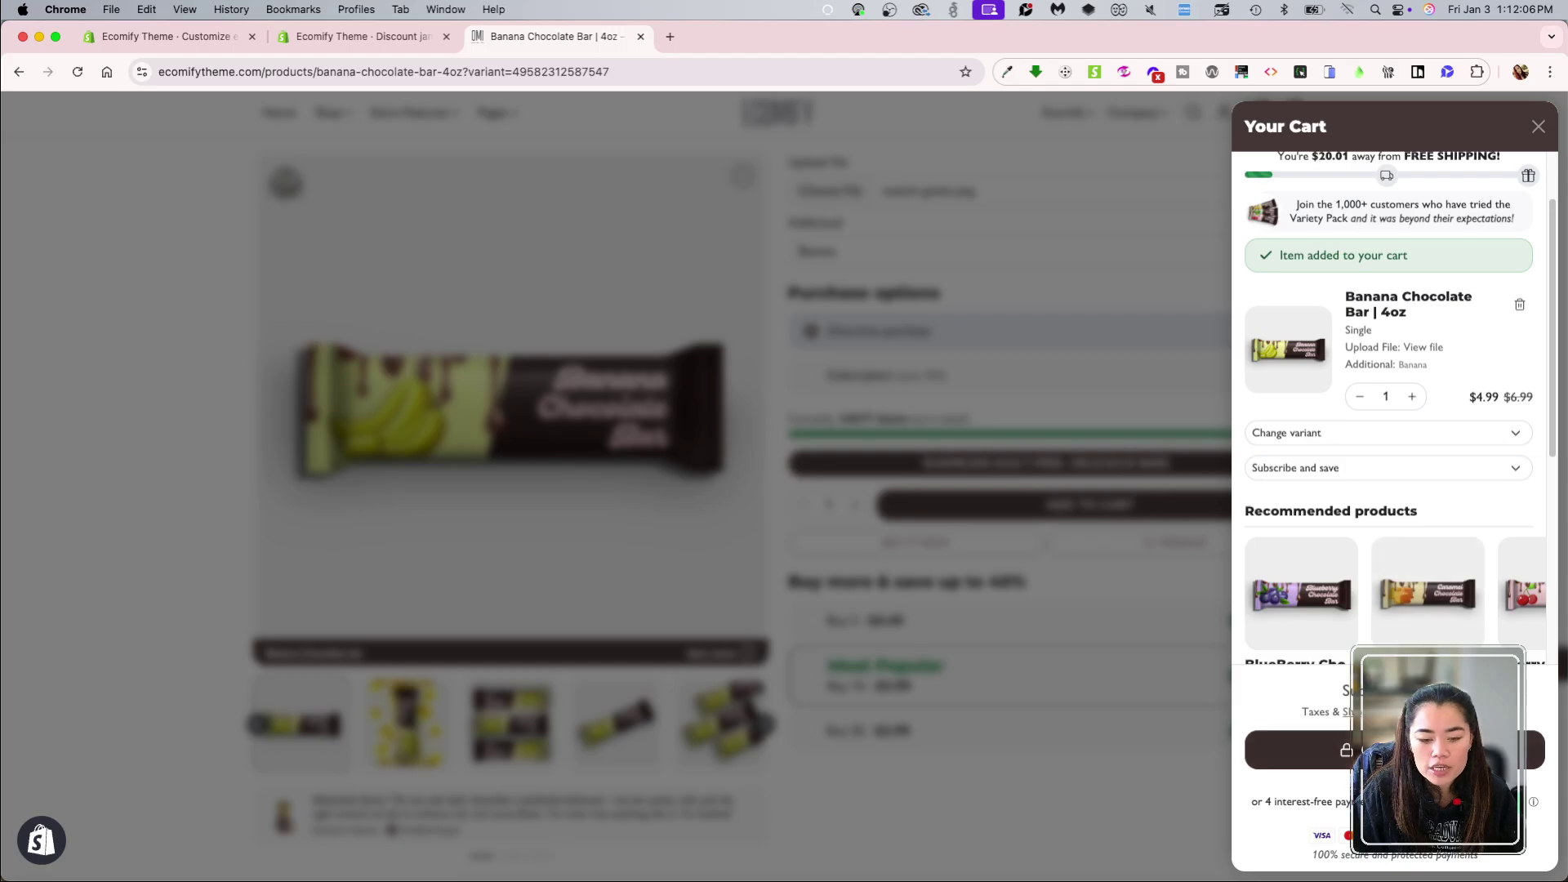
{"action": "left_click", "coordinate": [1437, 750]}
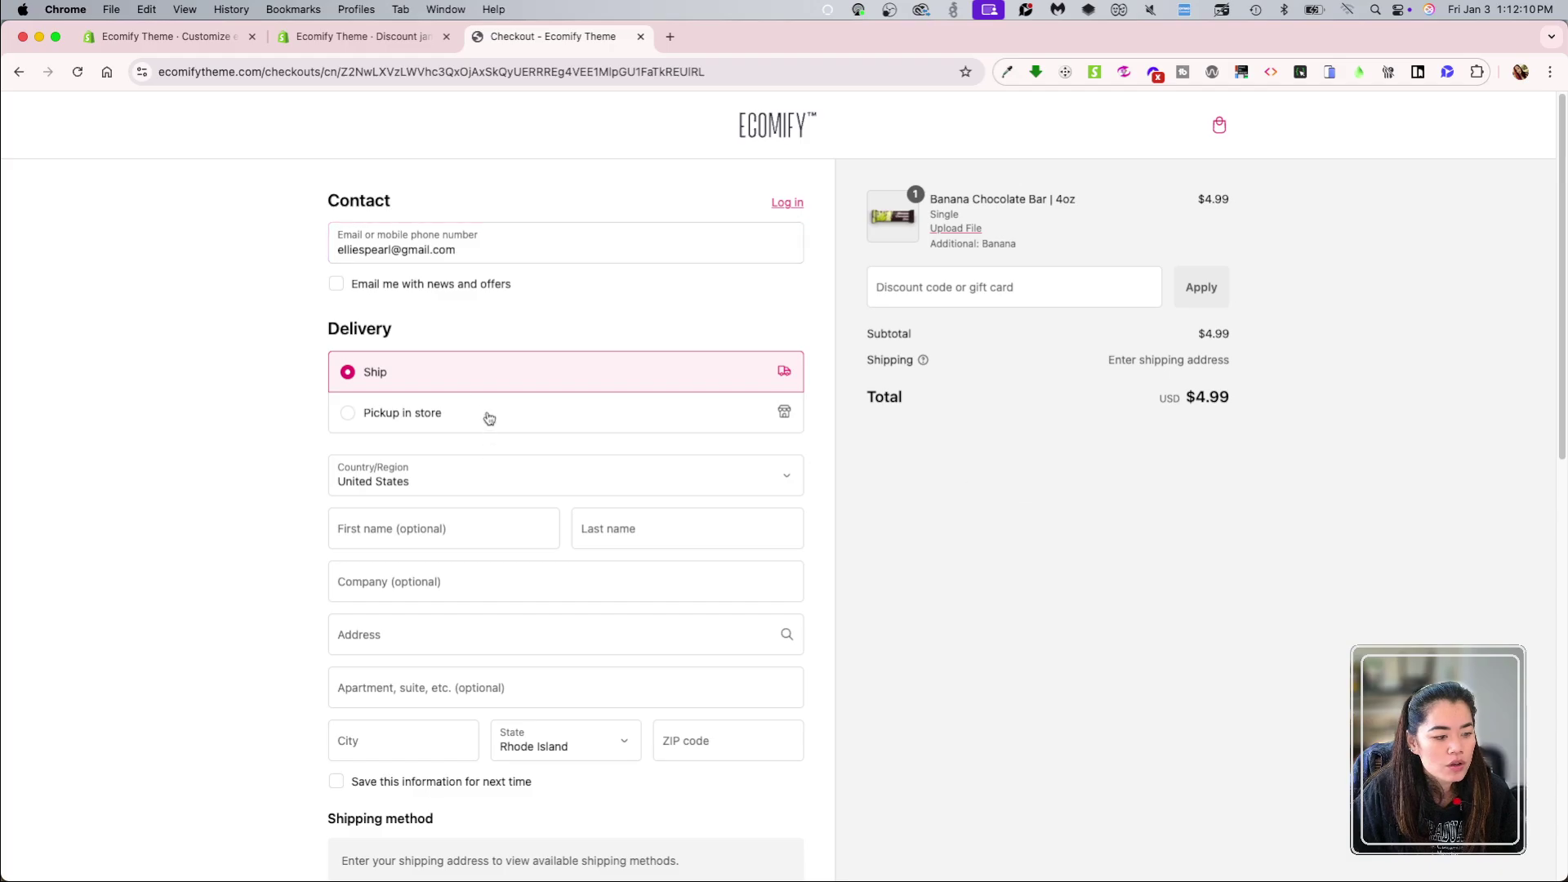
Step: Apply code jan25 at checkout for a $0.00 total, then return to the admin discount
{"action": "left_click", "coordinate": [920, 287]}
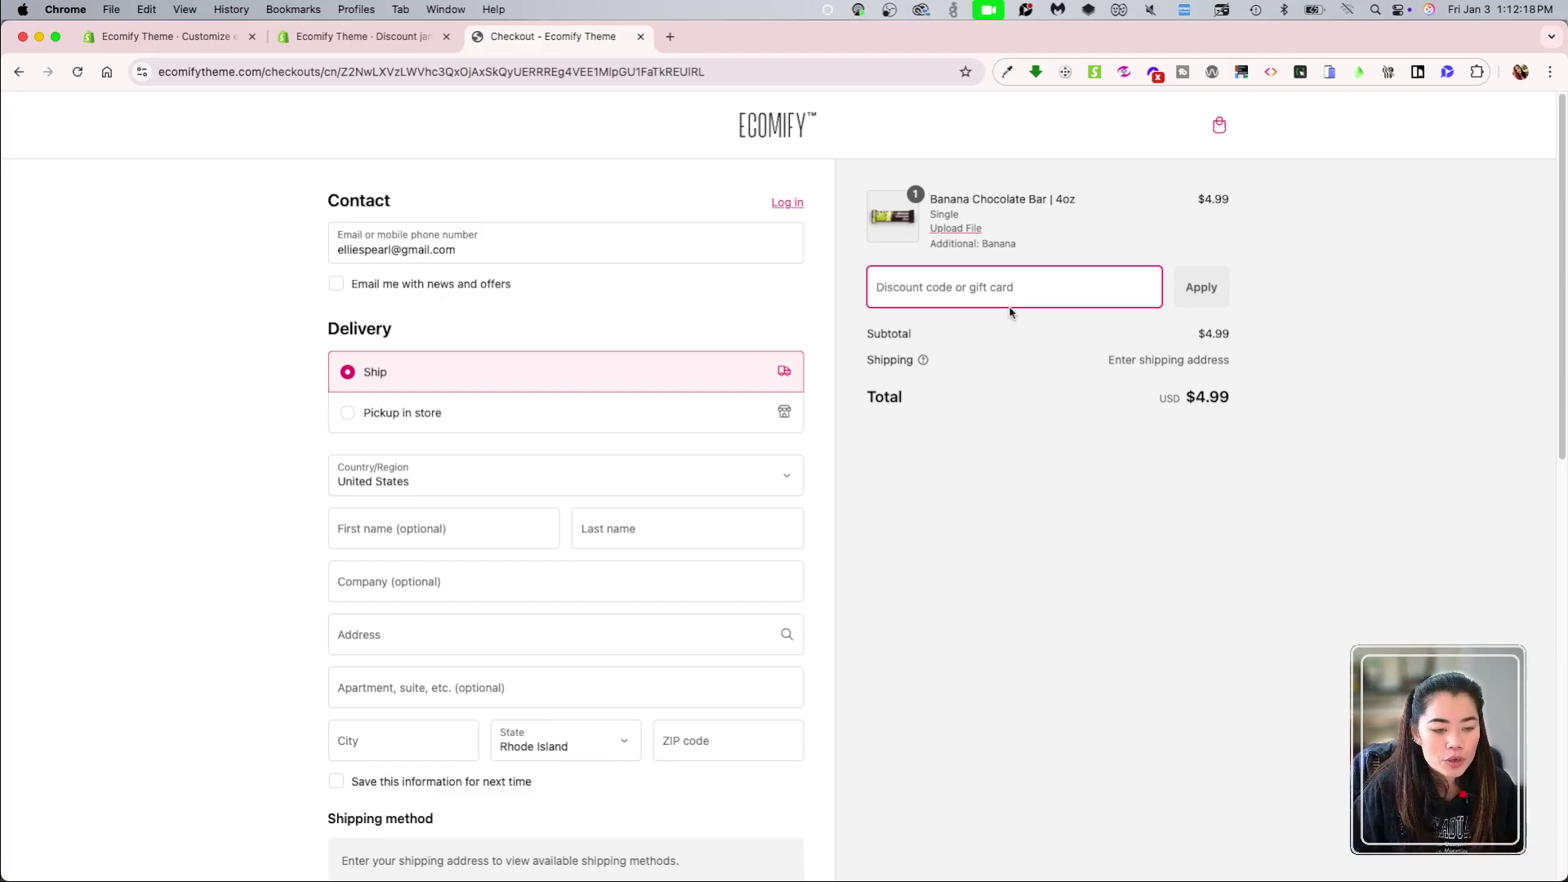
{"action": "type", "text": "jan"}
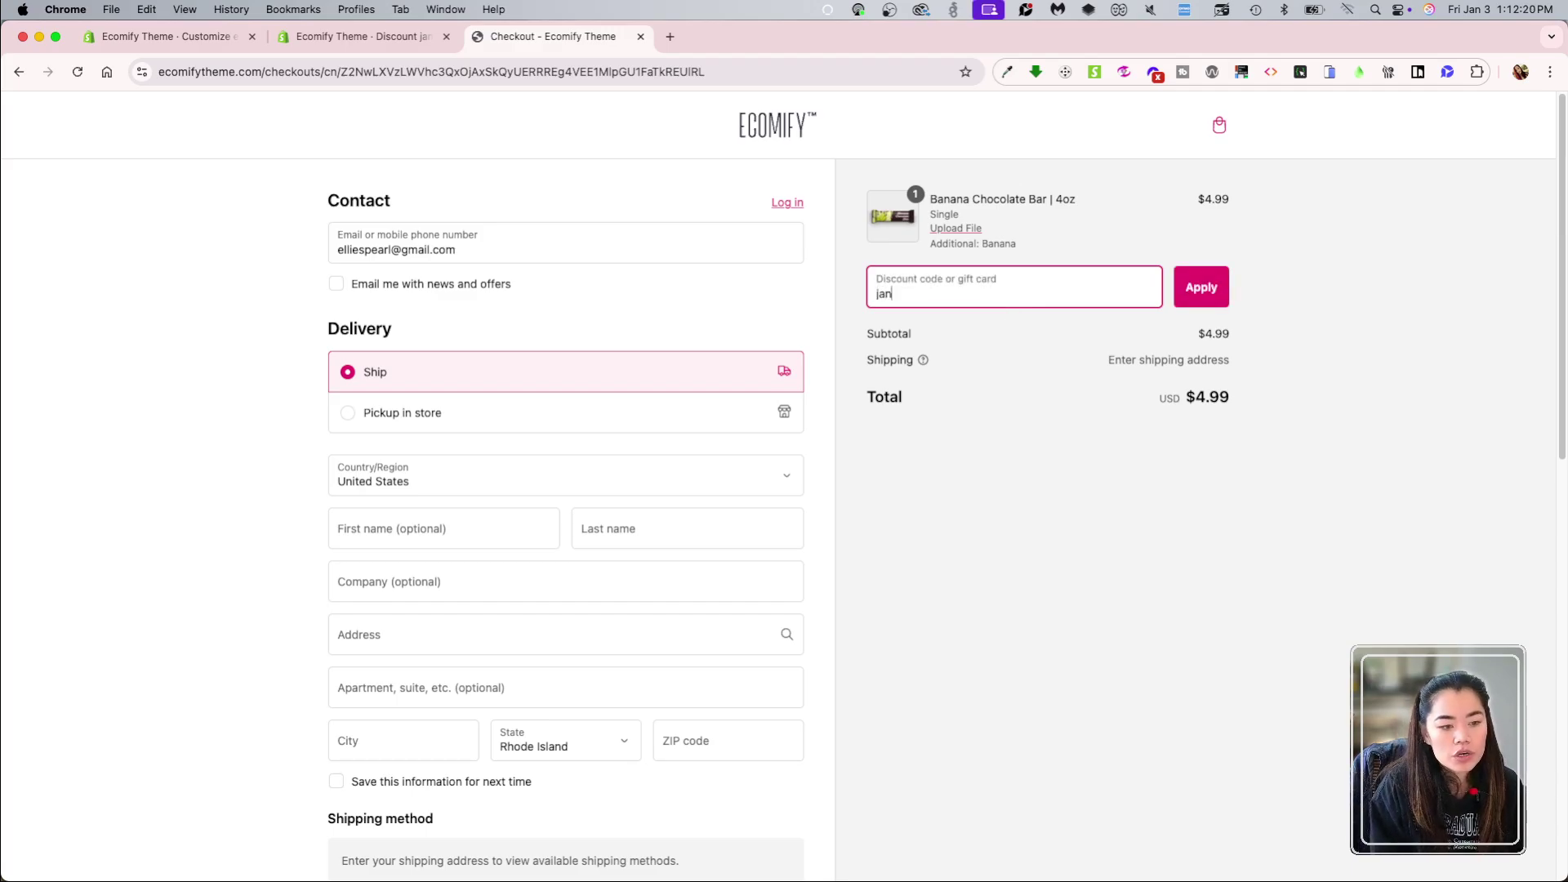
{"action": "type", "text": "25"}
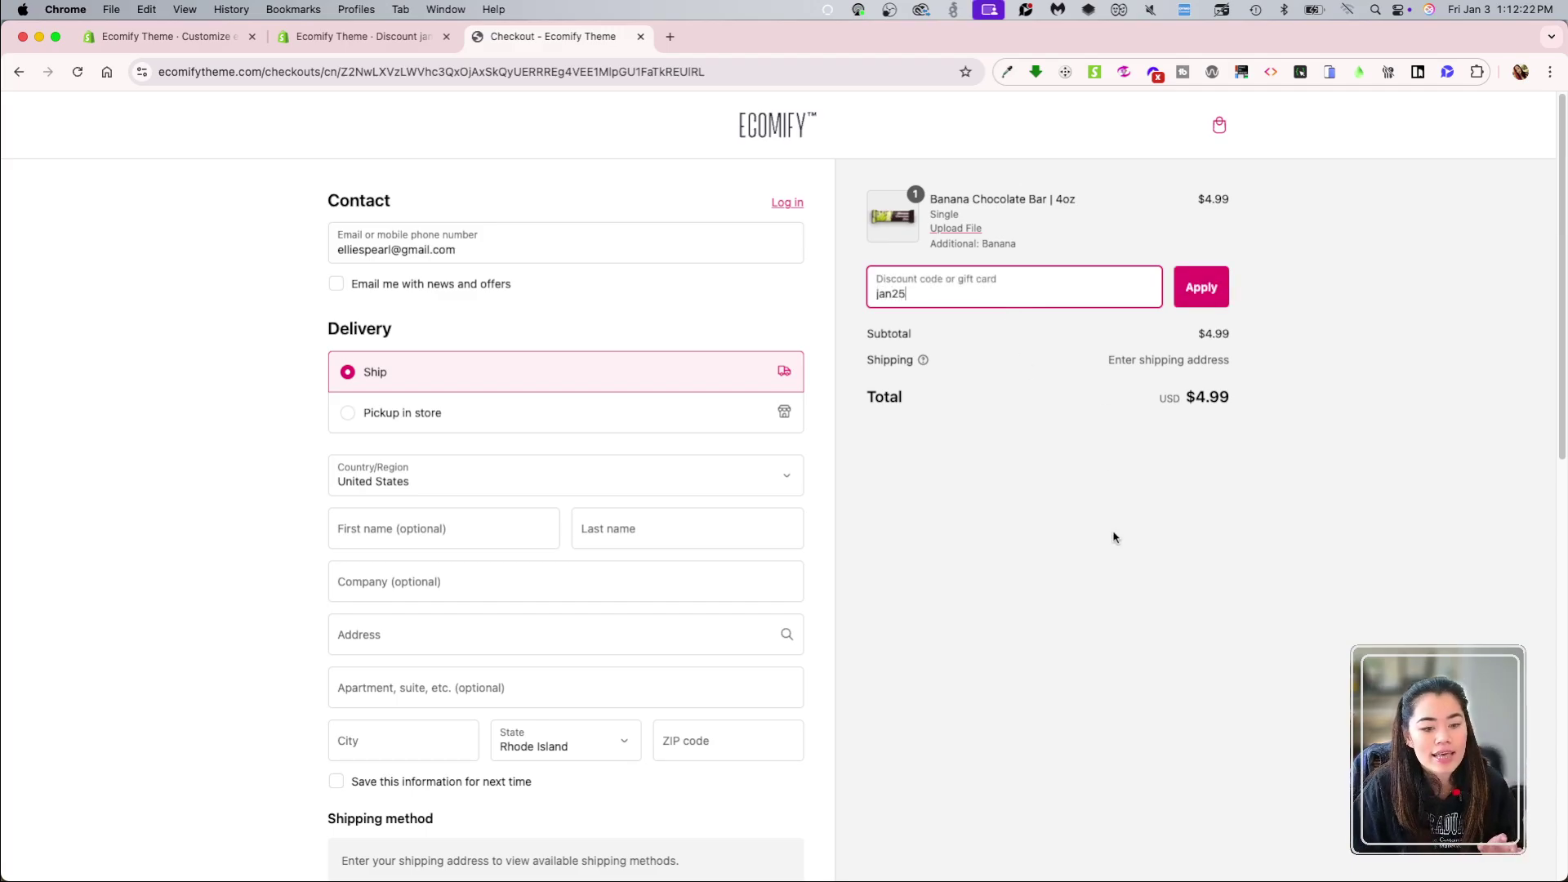
{"action": "left_click", "coordinate": [1210, 298]}
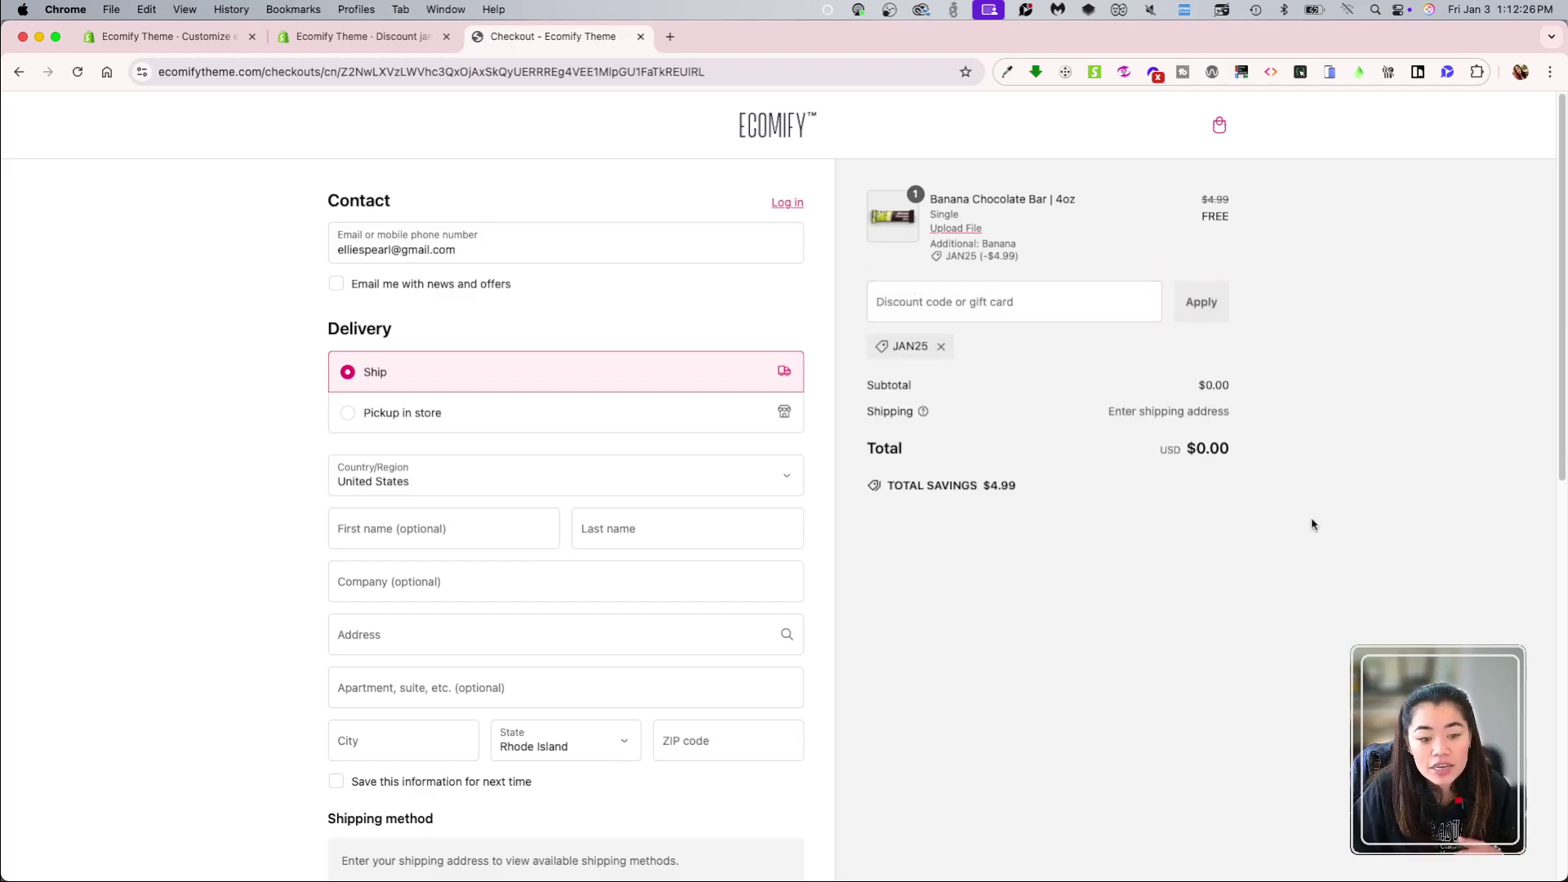
{"action": "left_click", "coordinate": [367, 36]}
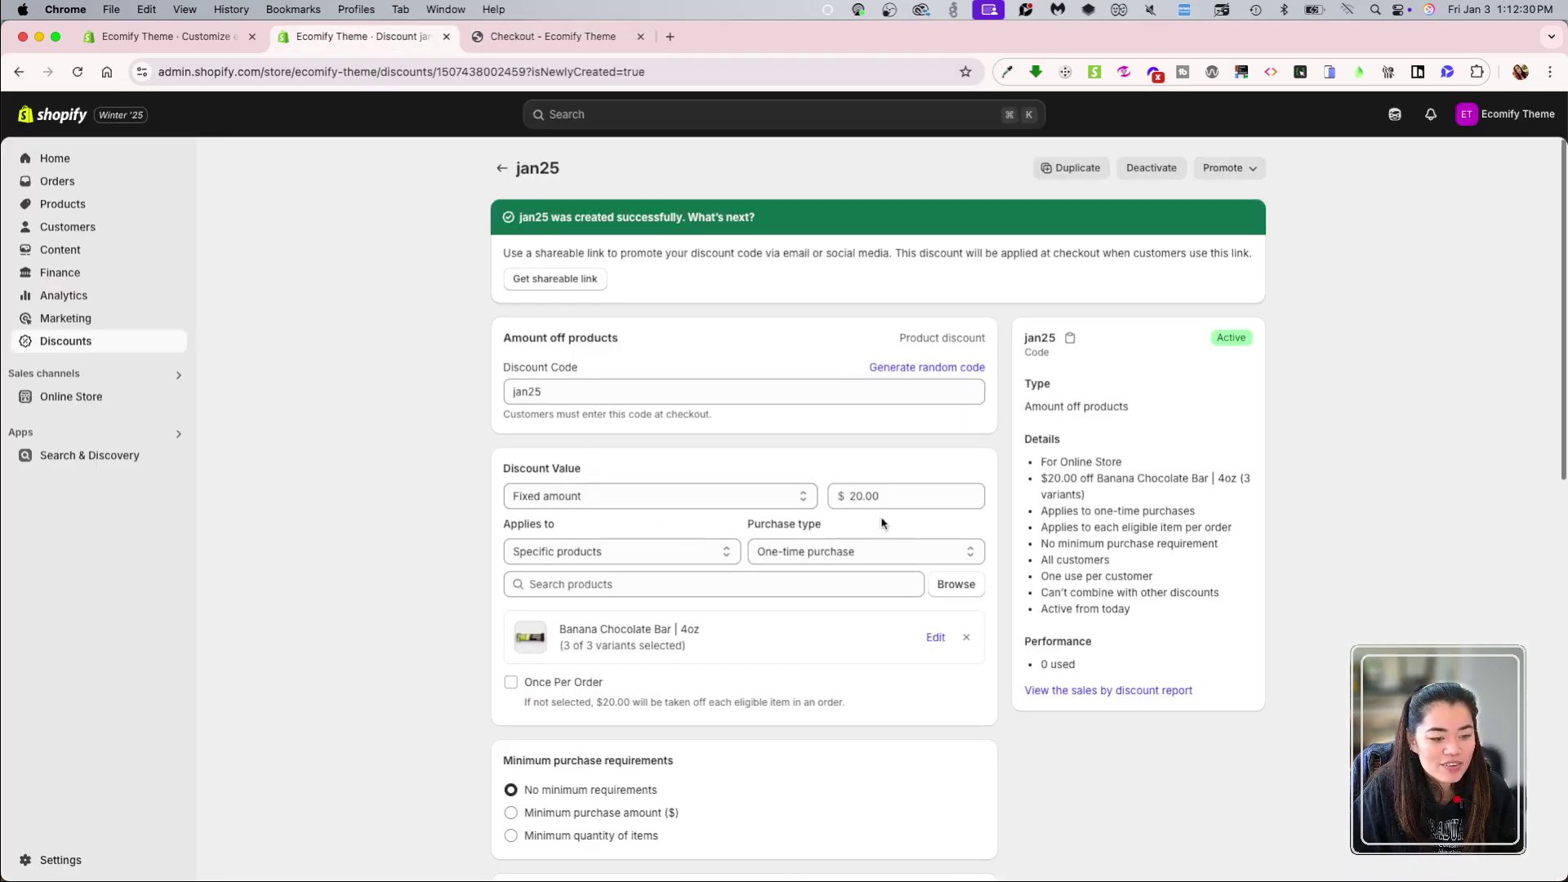
Step: Change jan25 to $1.20 off, save, and reload checkout to see a $3.79 total
{"action": "scroll", "coordinate": [935, 537], "scroll_direction": "down", "scroll_amount": 1}
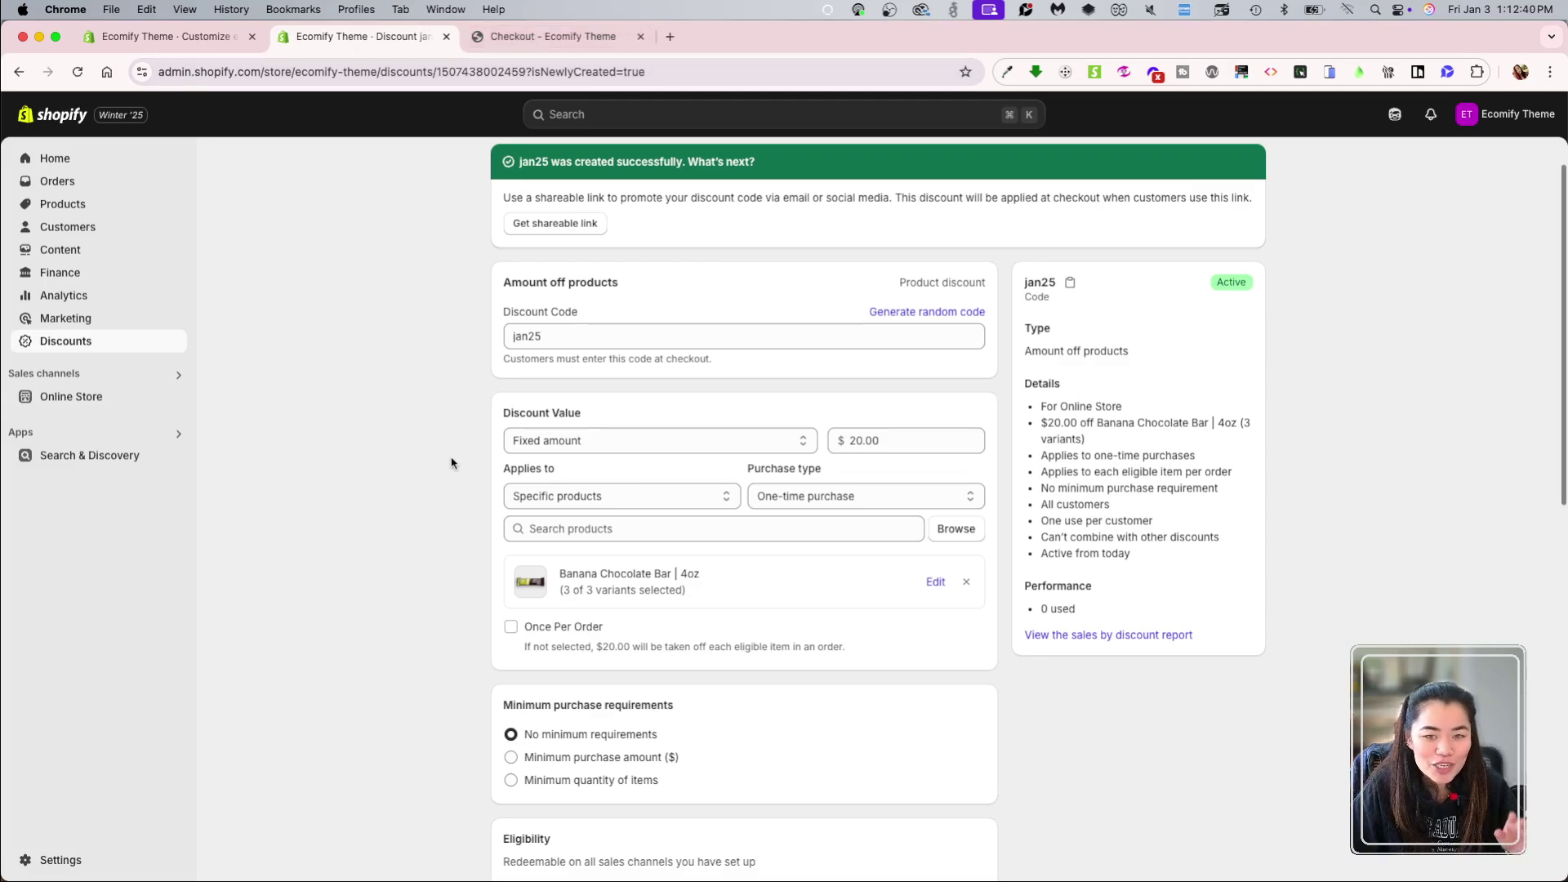
{"action": "double_click", "coordinate": [913, 443]}
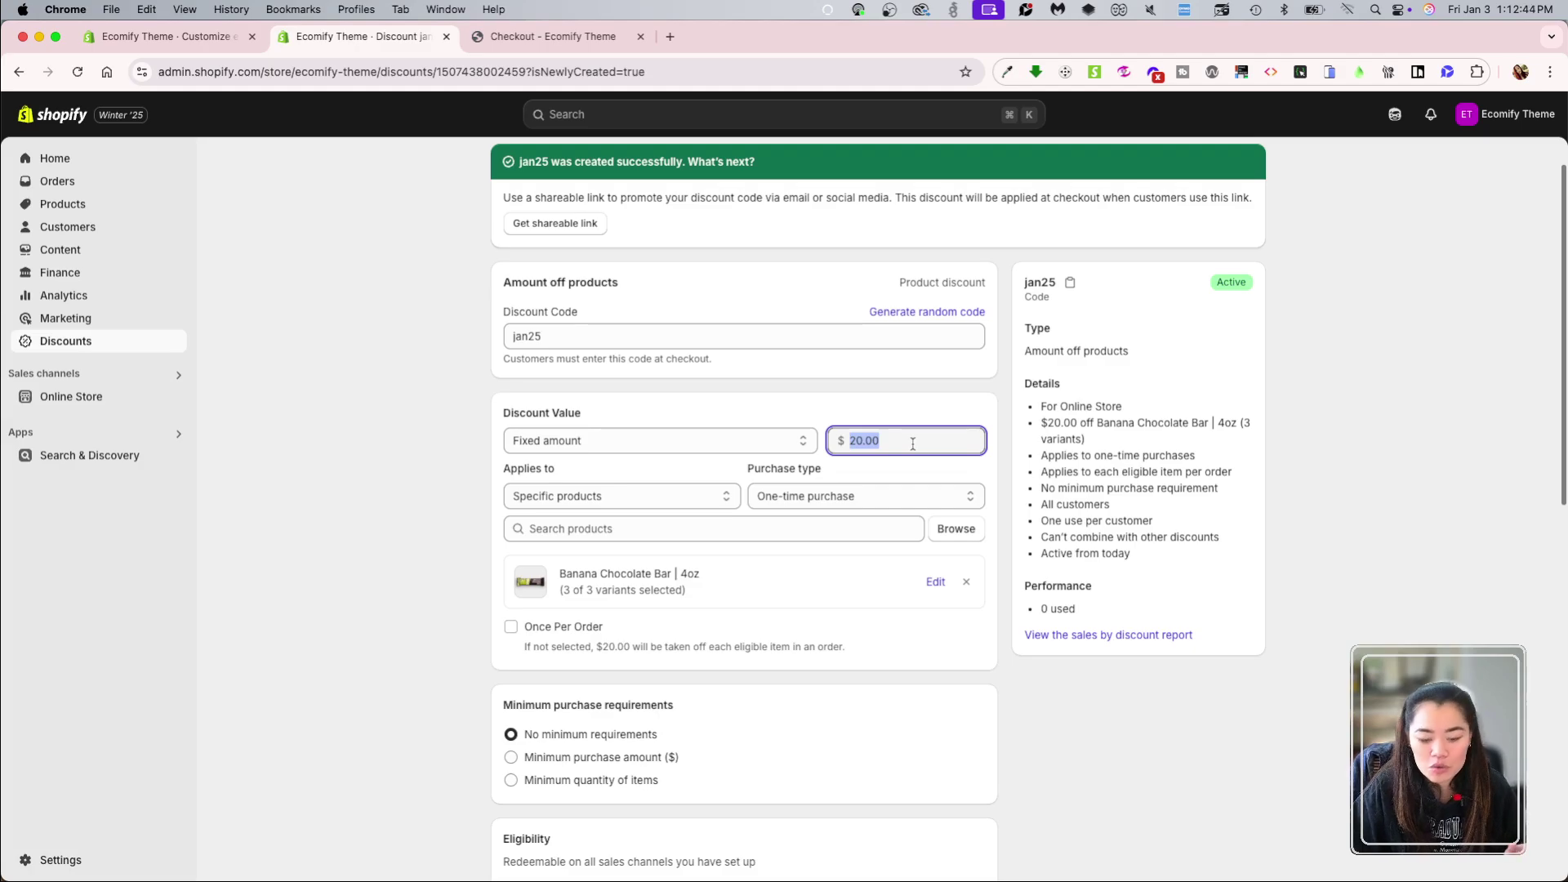
{"action": "type", "text": "1.20"}
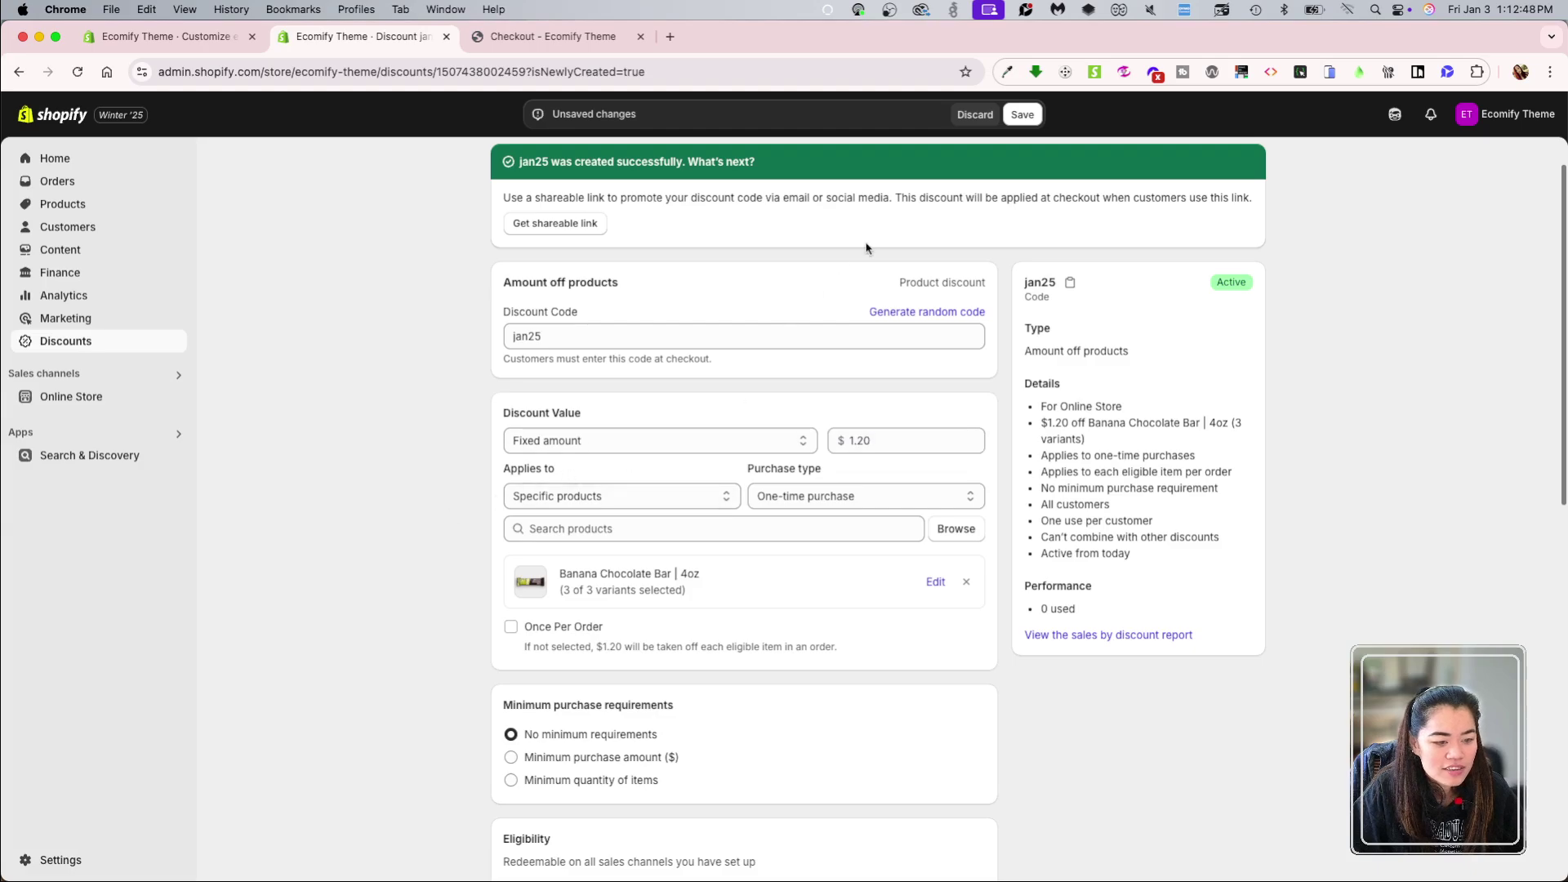
{"action": "left_click", "coordinate": [1023, 114]}
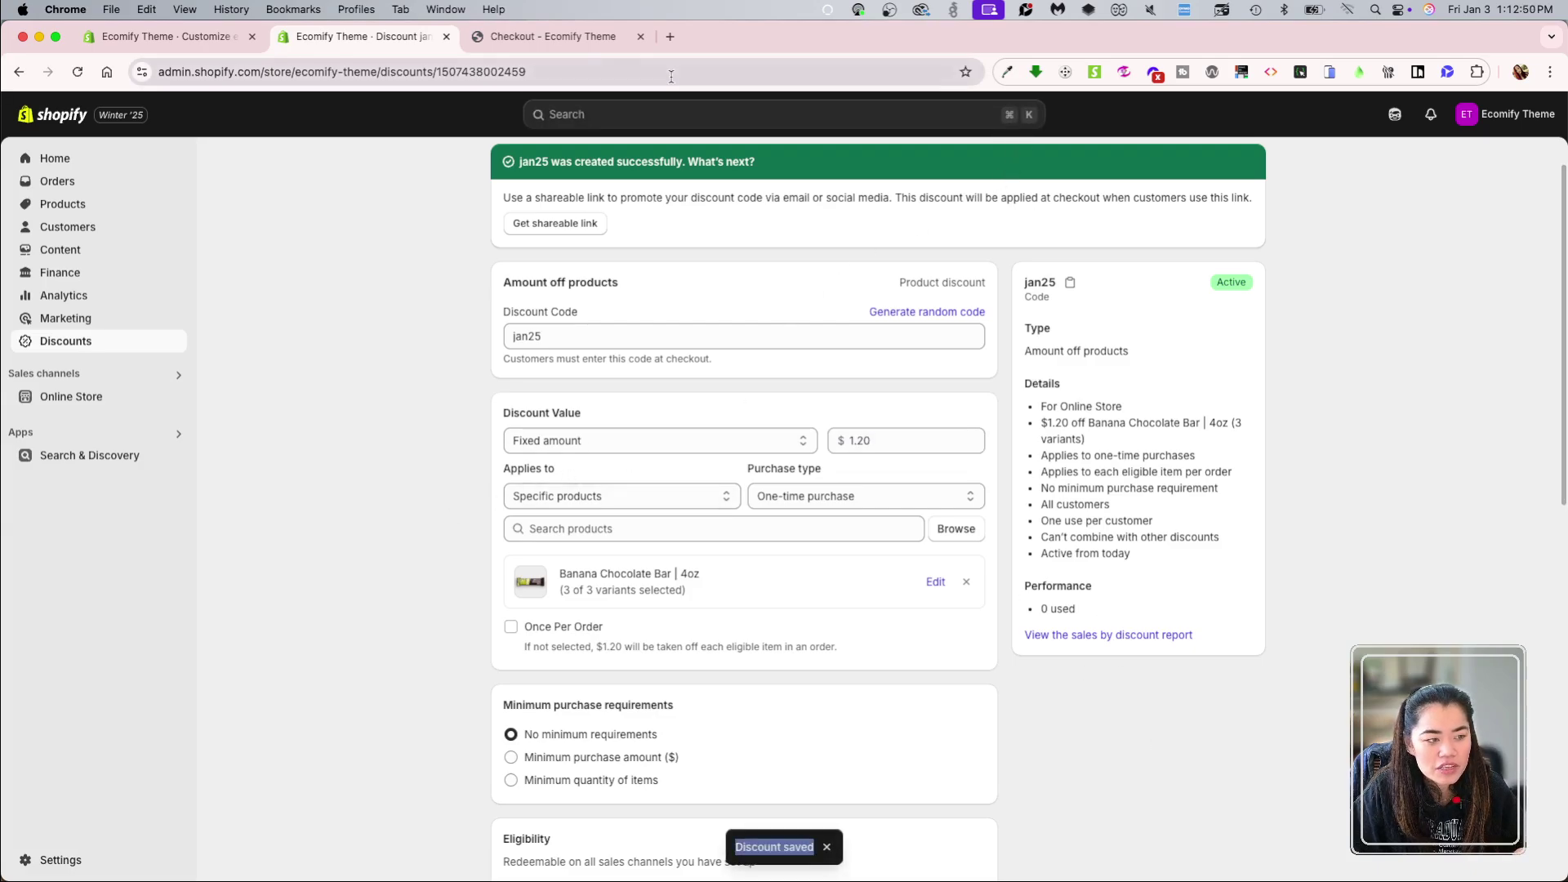
{"action": "left_click", "coordinate": [553, 36]}
{"action": "left_click", "coordinate": [78, 73]}
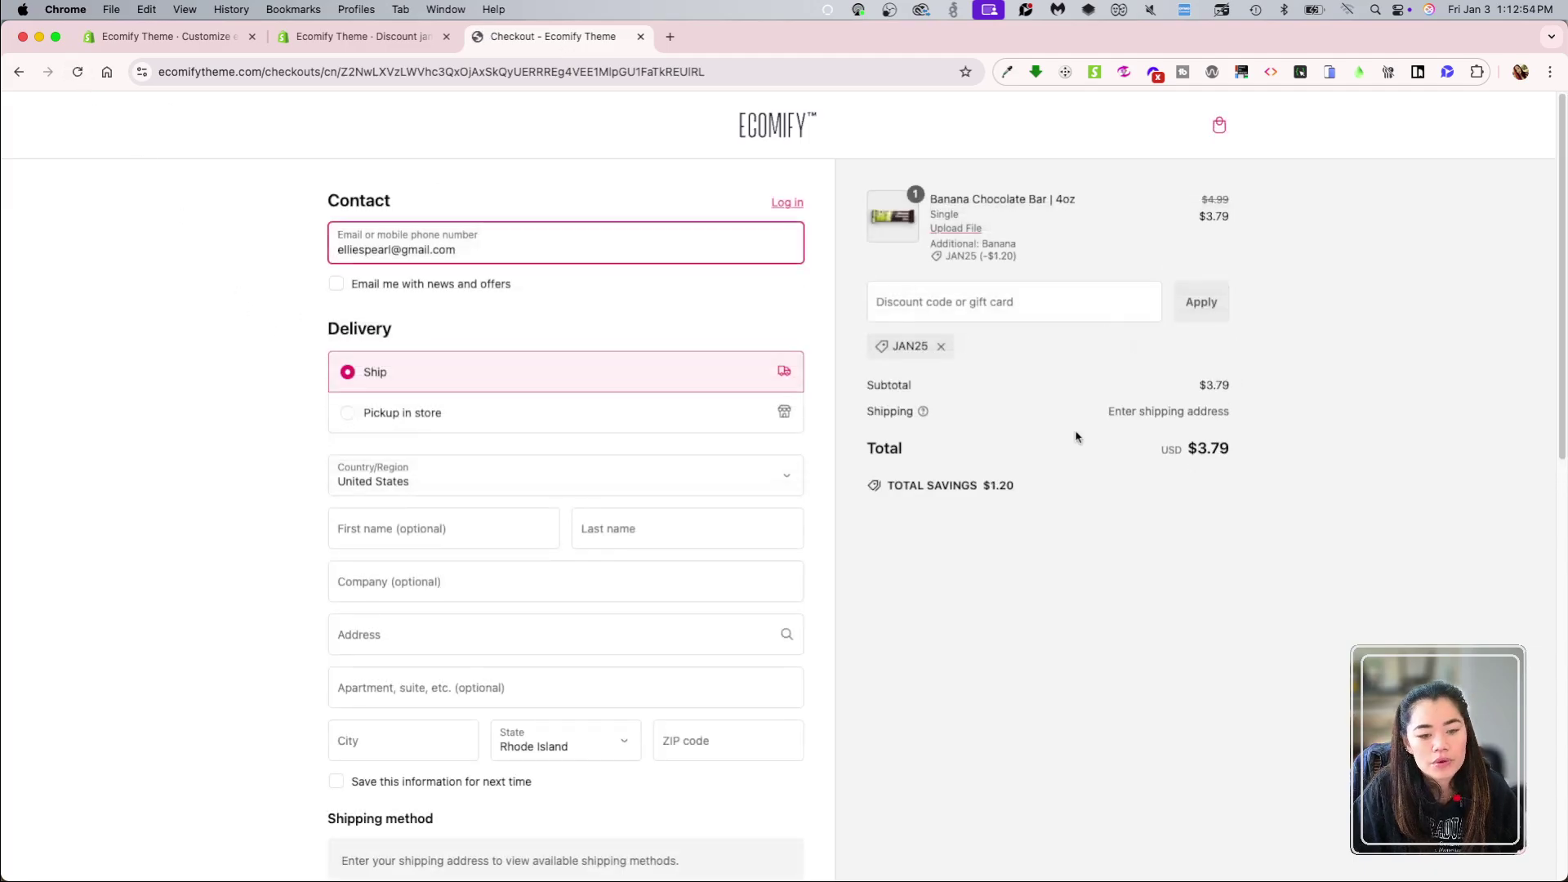
Step: Remove the JAN25 (-$1.20) code so the banana bar order returns to $4.99
{"action": "left_click_drag", "start_coordinate": [941, 258], "coordinate": [1044, 258]}
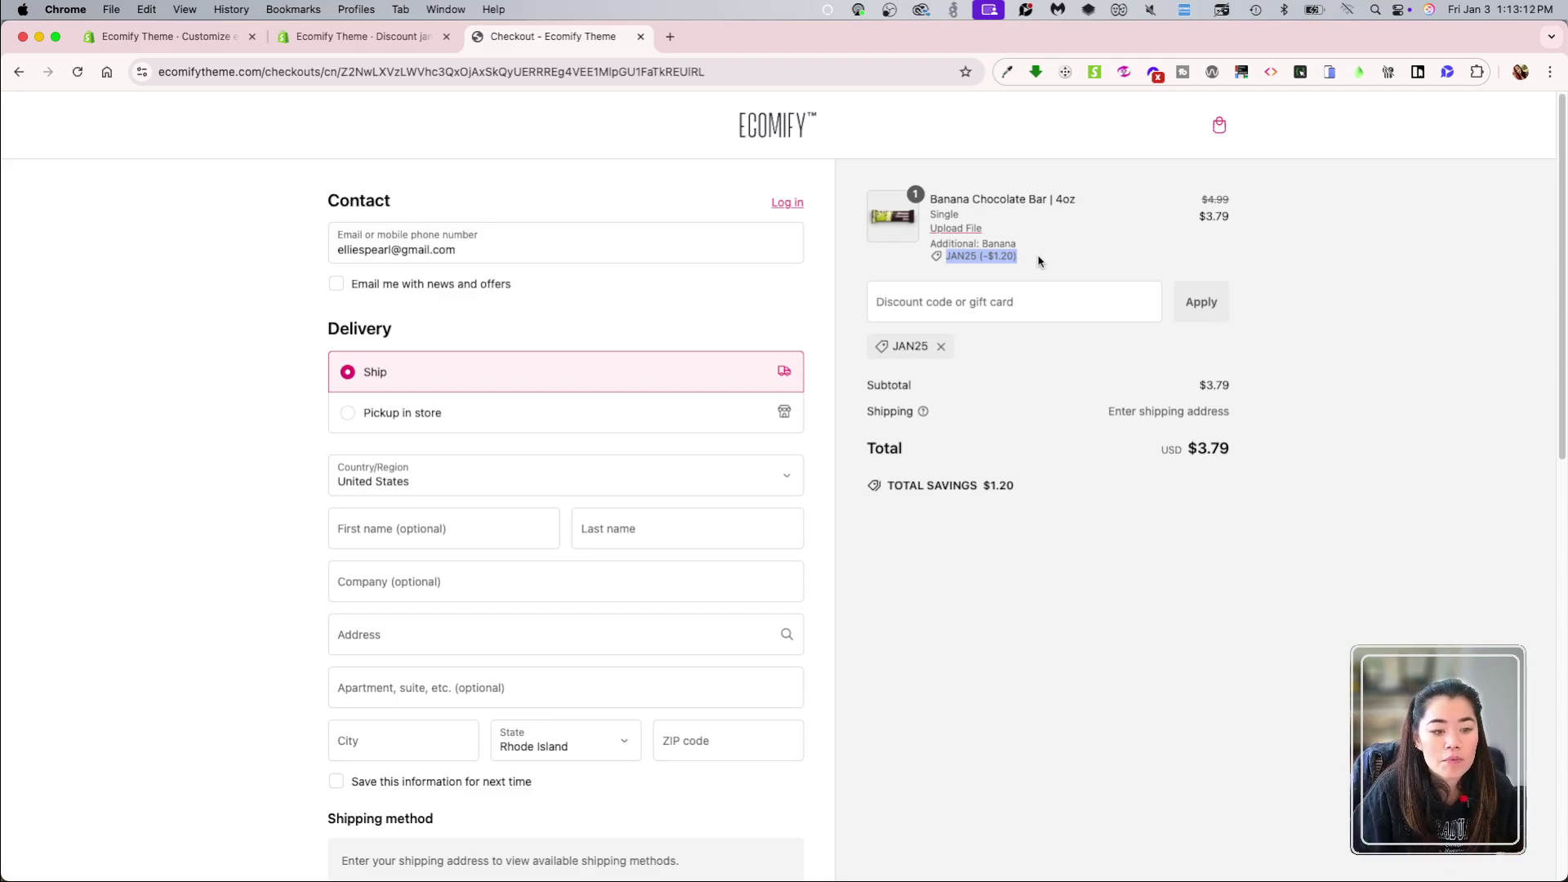
{"action": "left_click", "coordinate": [1082, 271]}
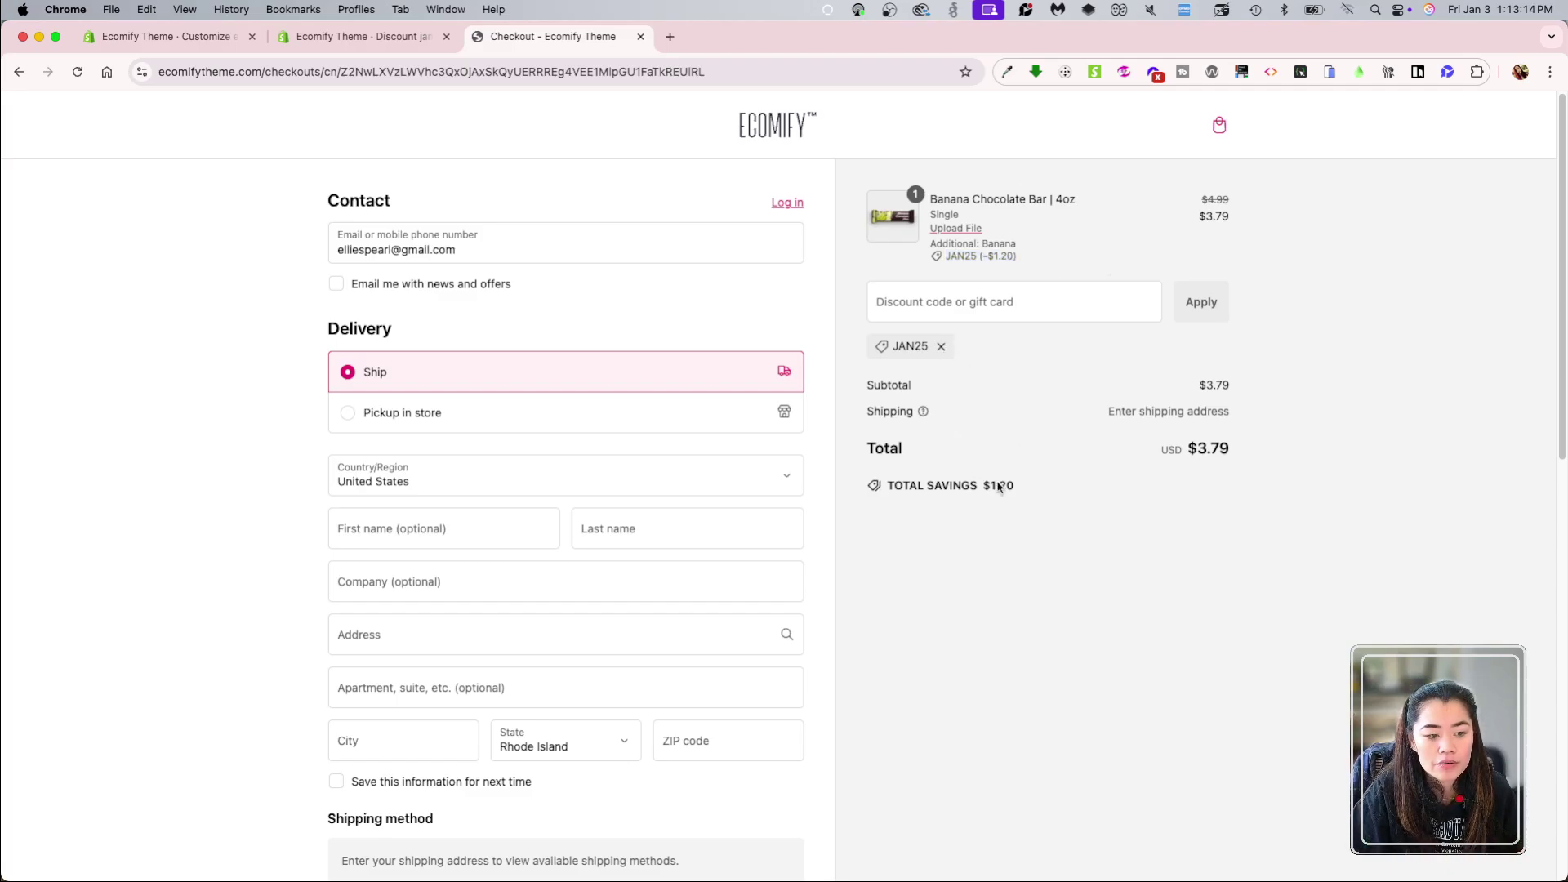
{"action": "left_click", "coordinate": [943, 348]}
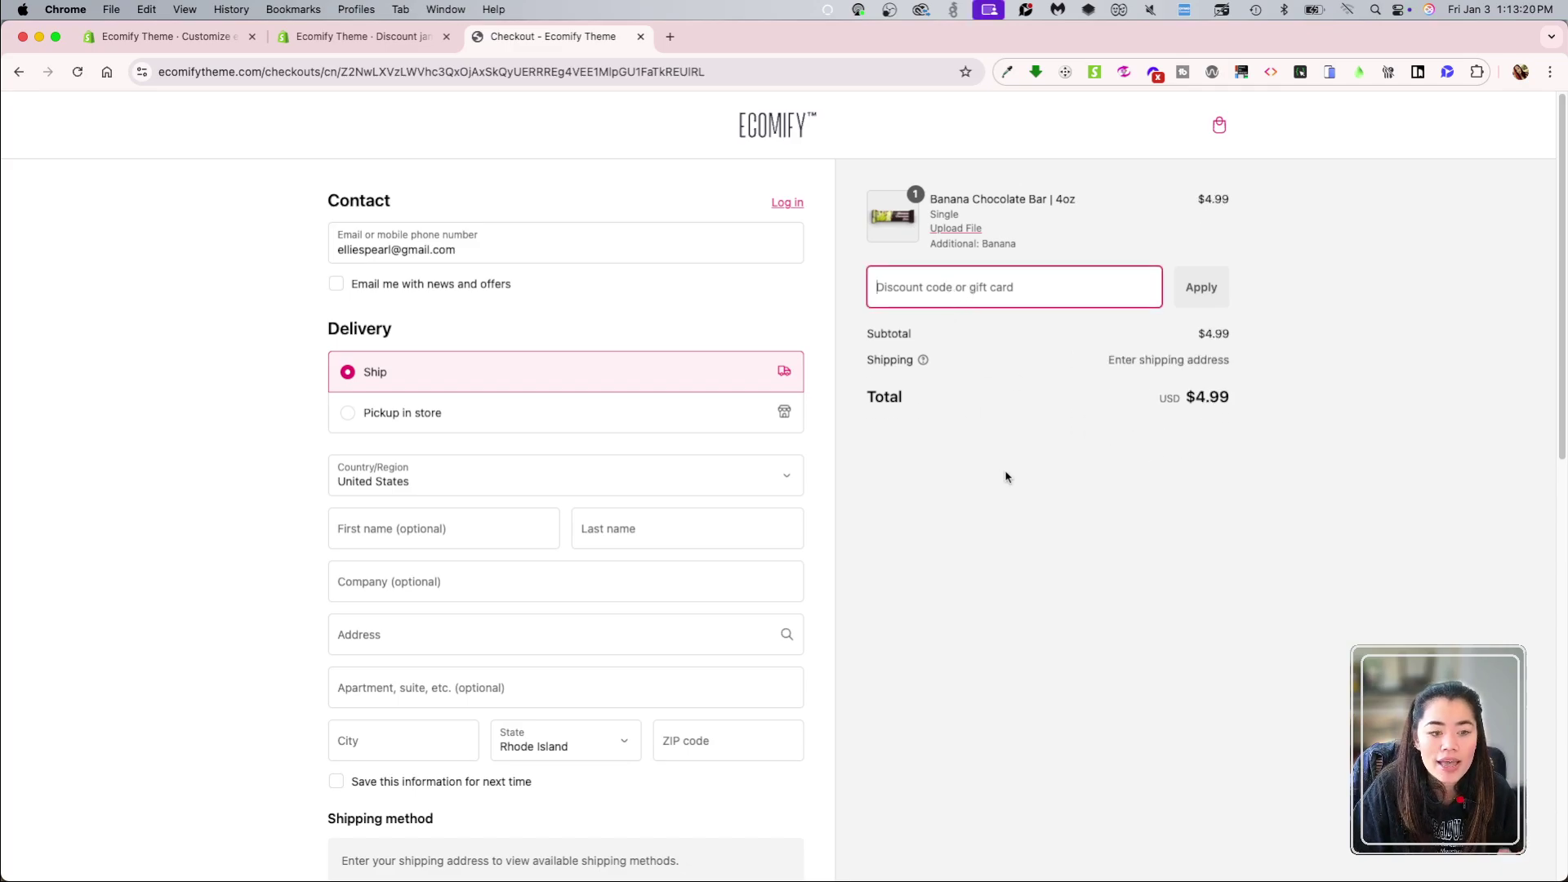
Step: Go from the jan25 discount page back to the Discounts list and delete jan25 there
{"action": "left_click", "coordinate": [353, 72]}
{"action": "left_click", "coordinate": [363, 36]}
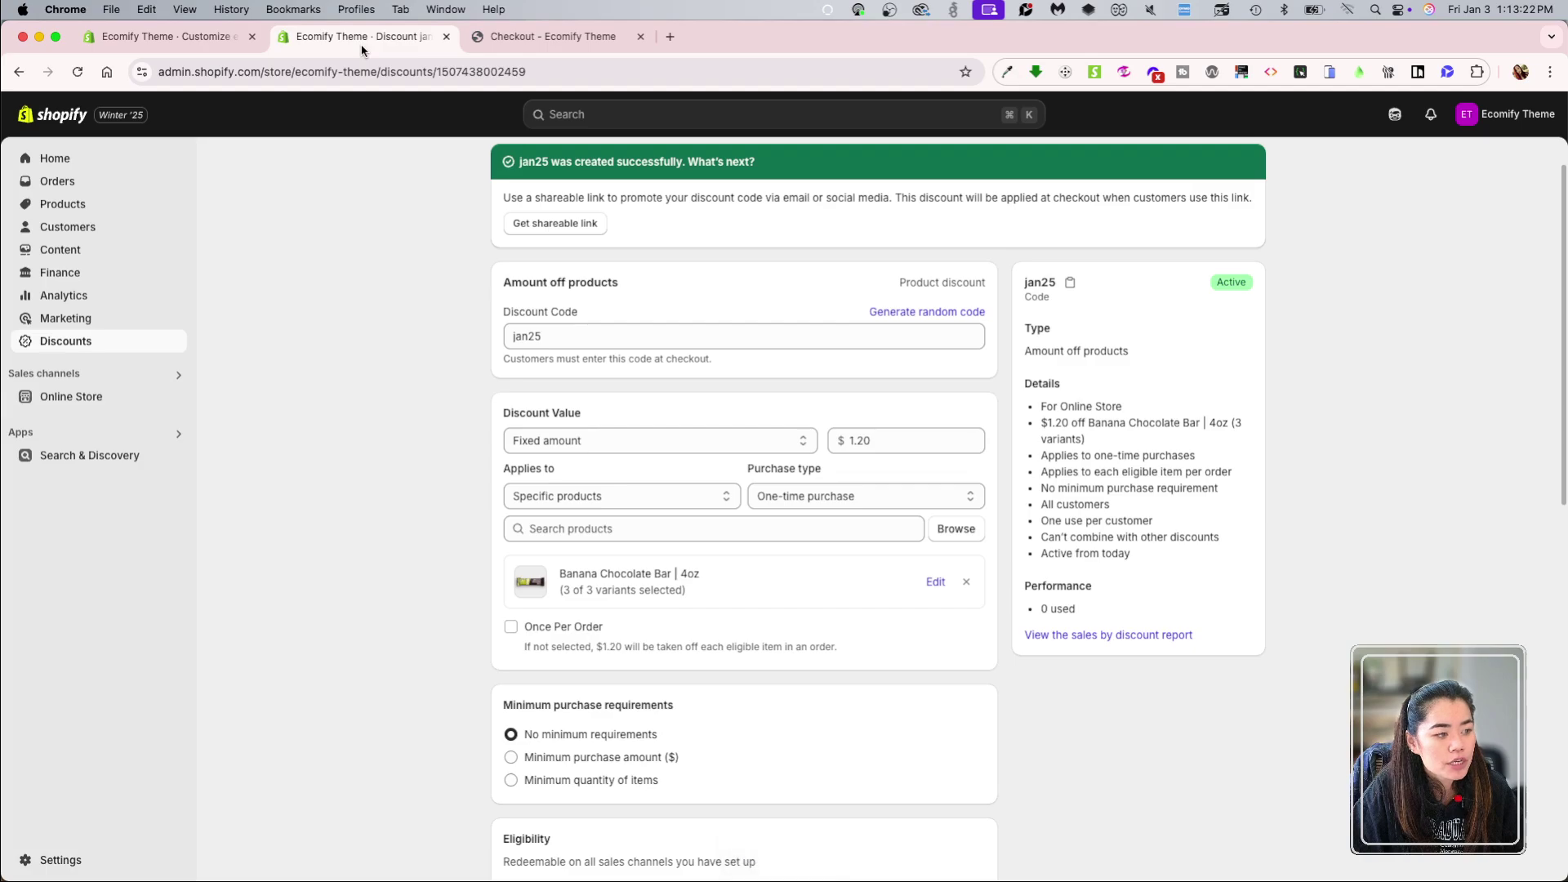
{"action": "scroll", "coordinate": [416, 474], "scroll_direction": "down", "scroll_amount": 5}
{"action": "scroll", "coordinate": [416, 475], "scroll_direction": "down", "scroll_amount": 8}
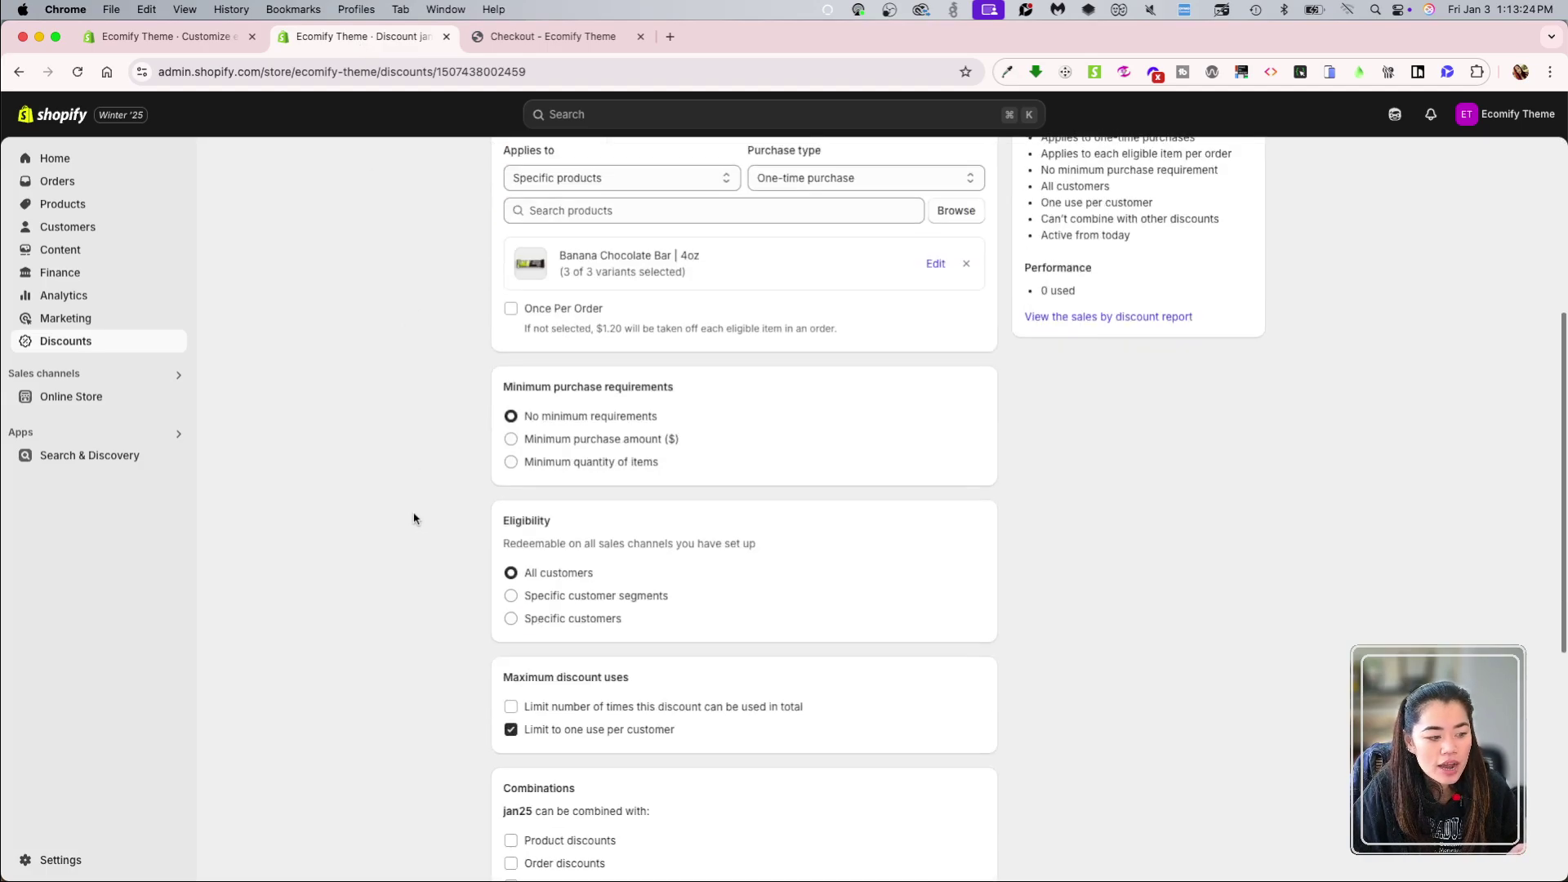
{"action": "scroll", "coordinate": [423, 564], "scroll_direction": "up", "scroll_amount": 11}
{"action": "scroll", "coordinate": [1082, 658], "scroll_direction": "down", "scroll_amount": 10}
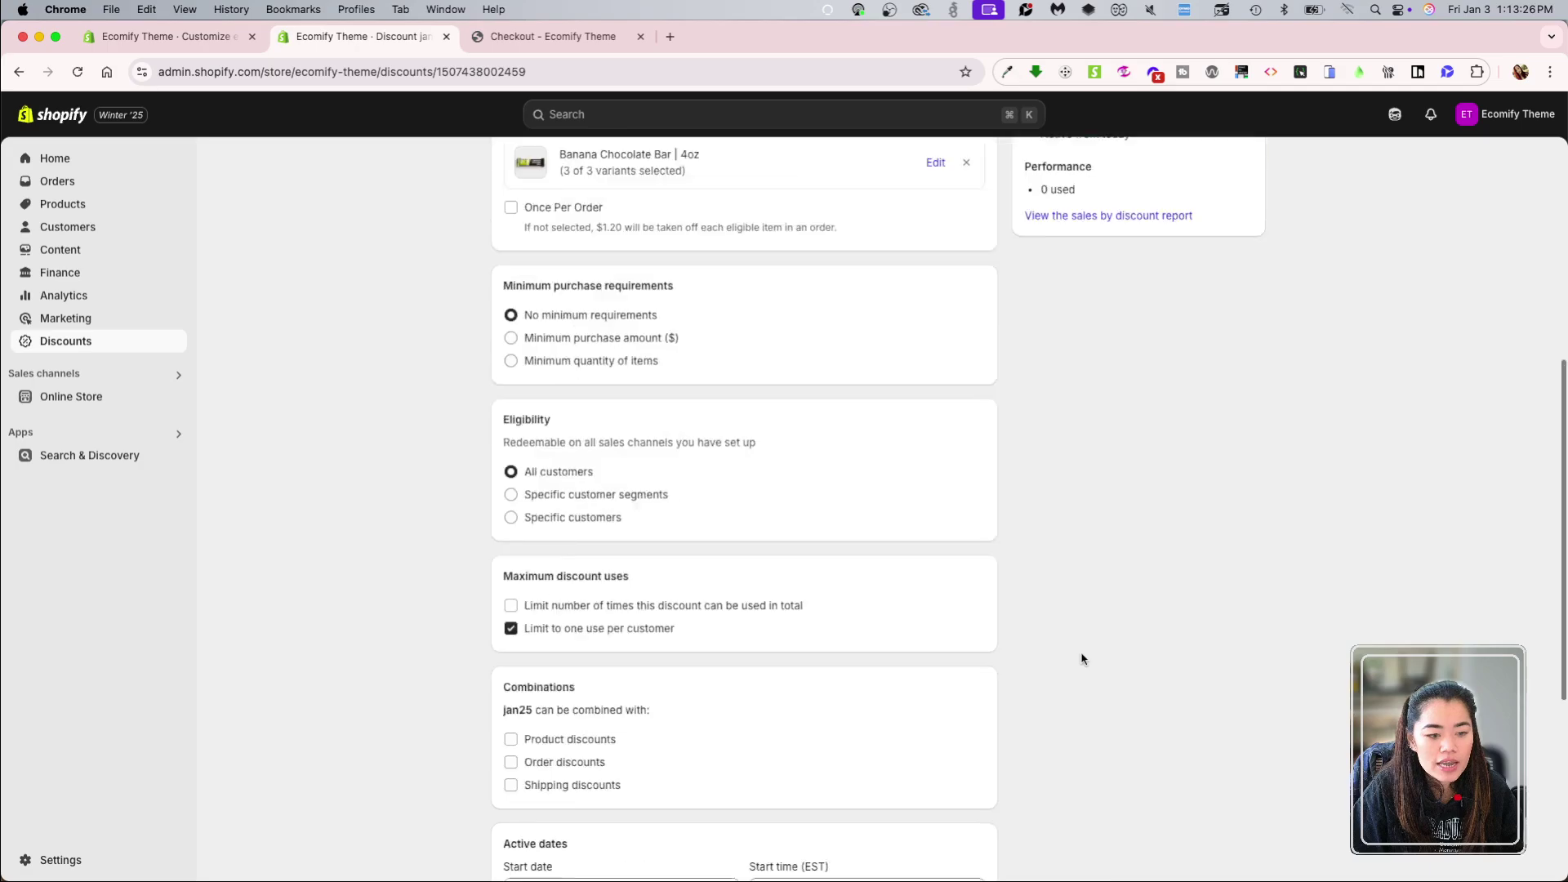
{"action": "scroll", "coordinate": [1043, 637], "scroll_direction": "up", "scroll_amount": 10}
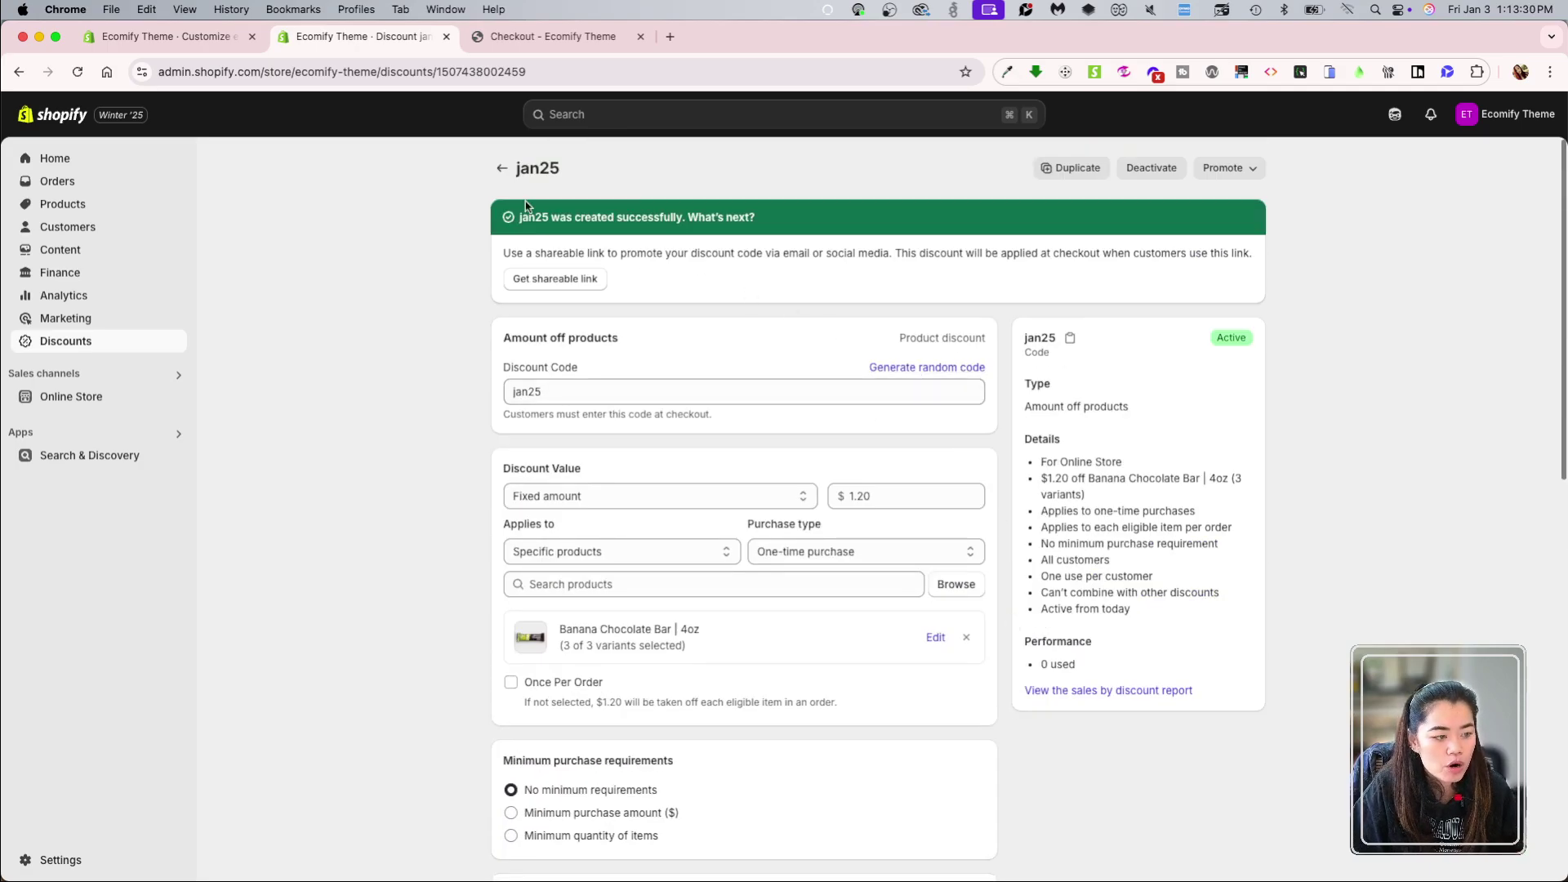
{"action": "left_click", "coordinate": [502, 167]}
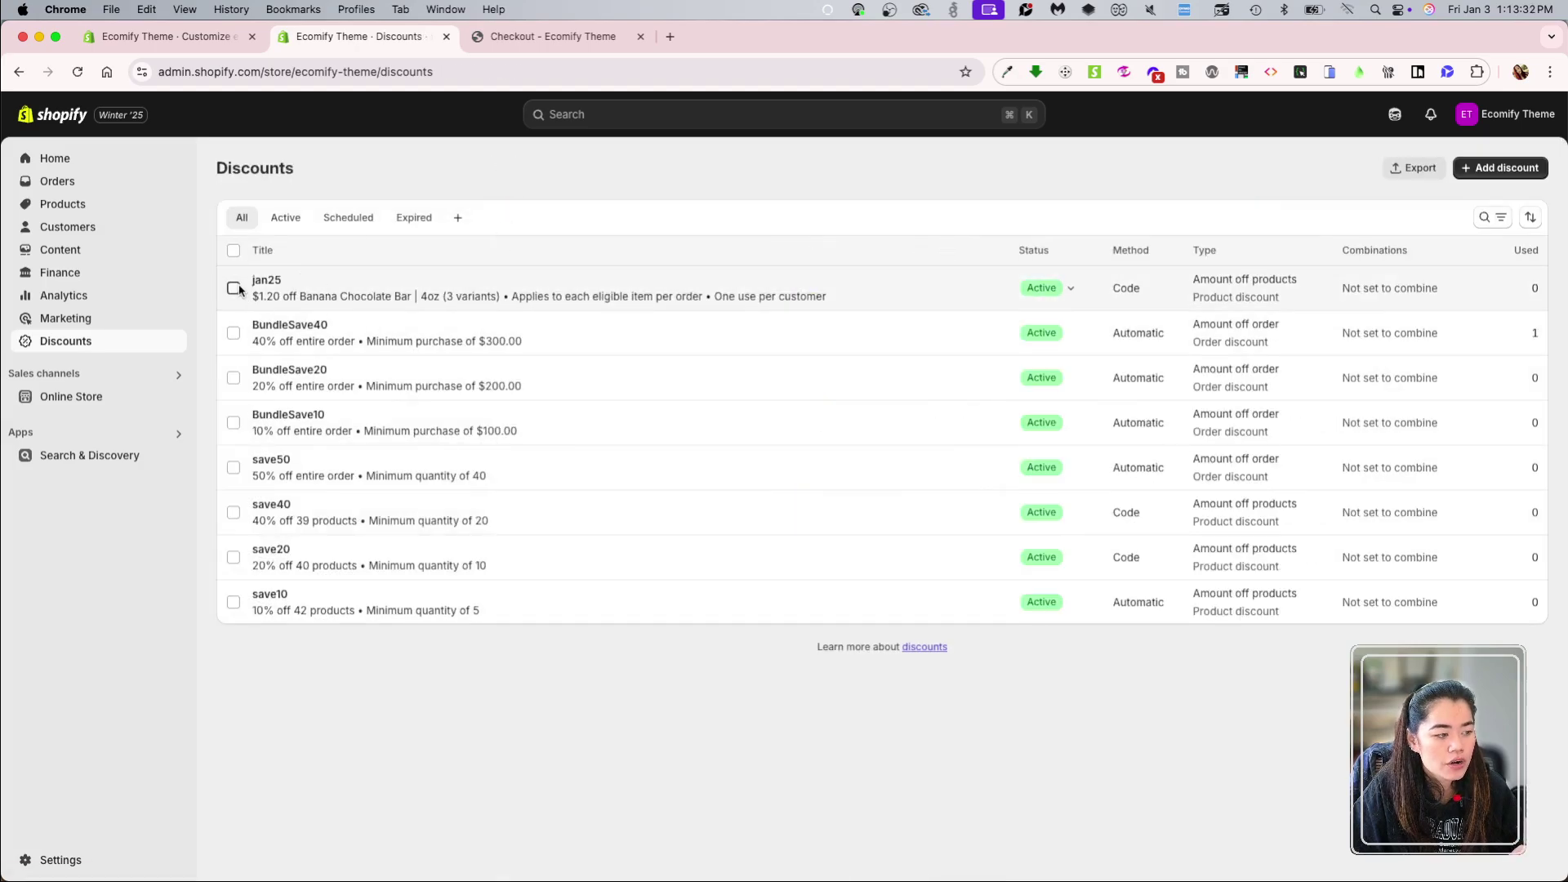
{"action": "left_click", "coordinate": [234, 288]}
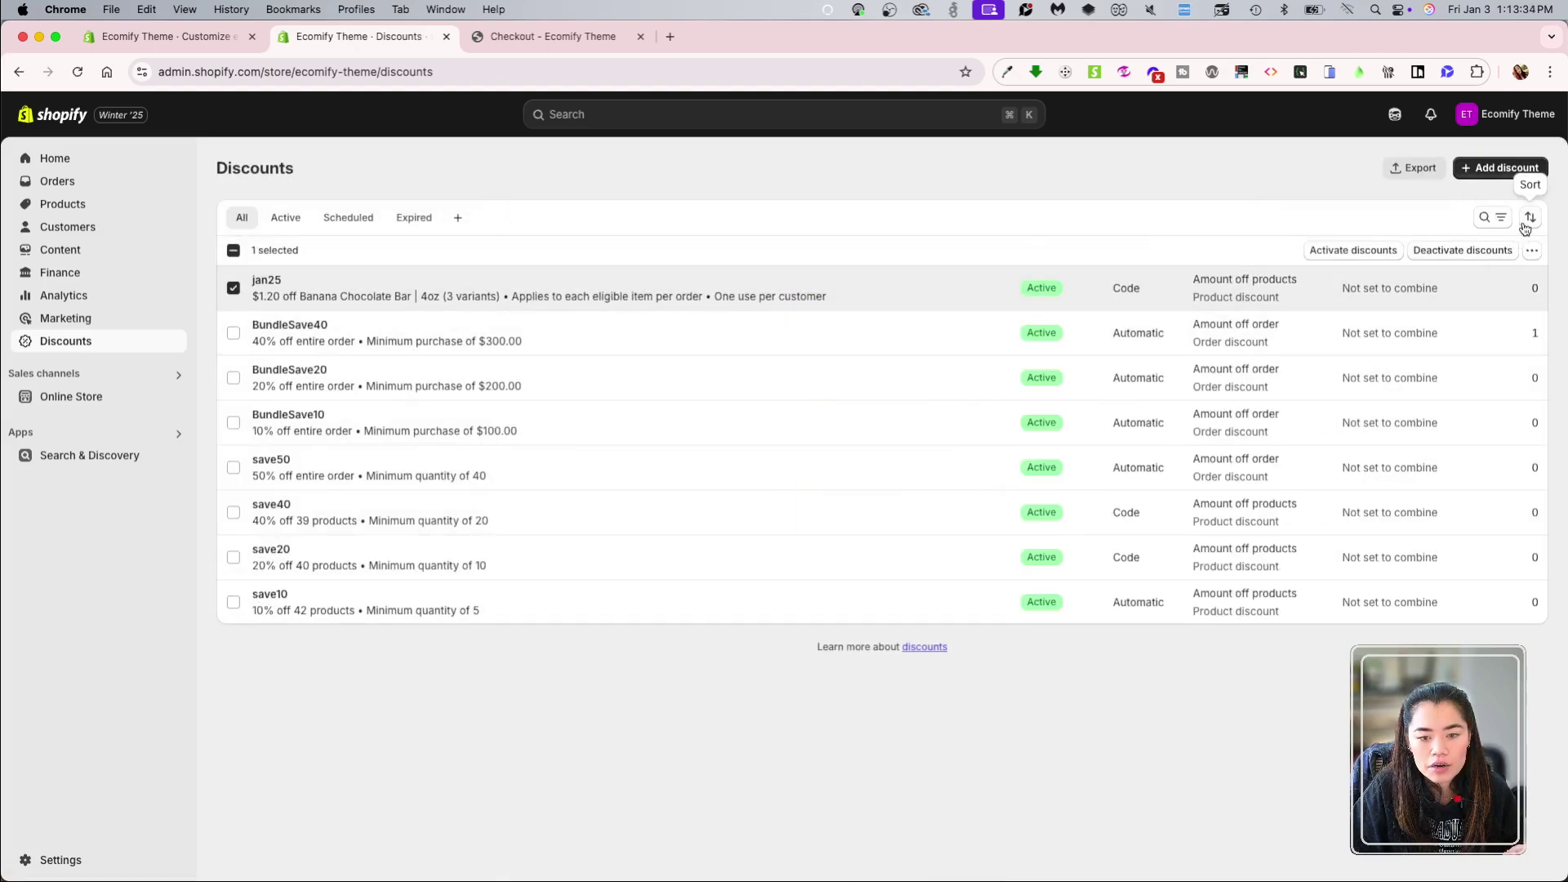
{"action": "left_click", "coordinate": [1532, 250]}
{"action": "left_click", "coordinate": [1488, 282]}
{"action": "left_click", "coordinate": [998, 528]}
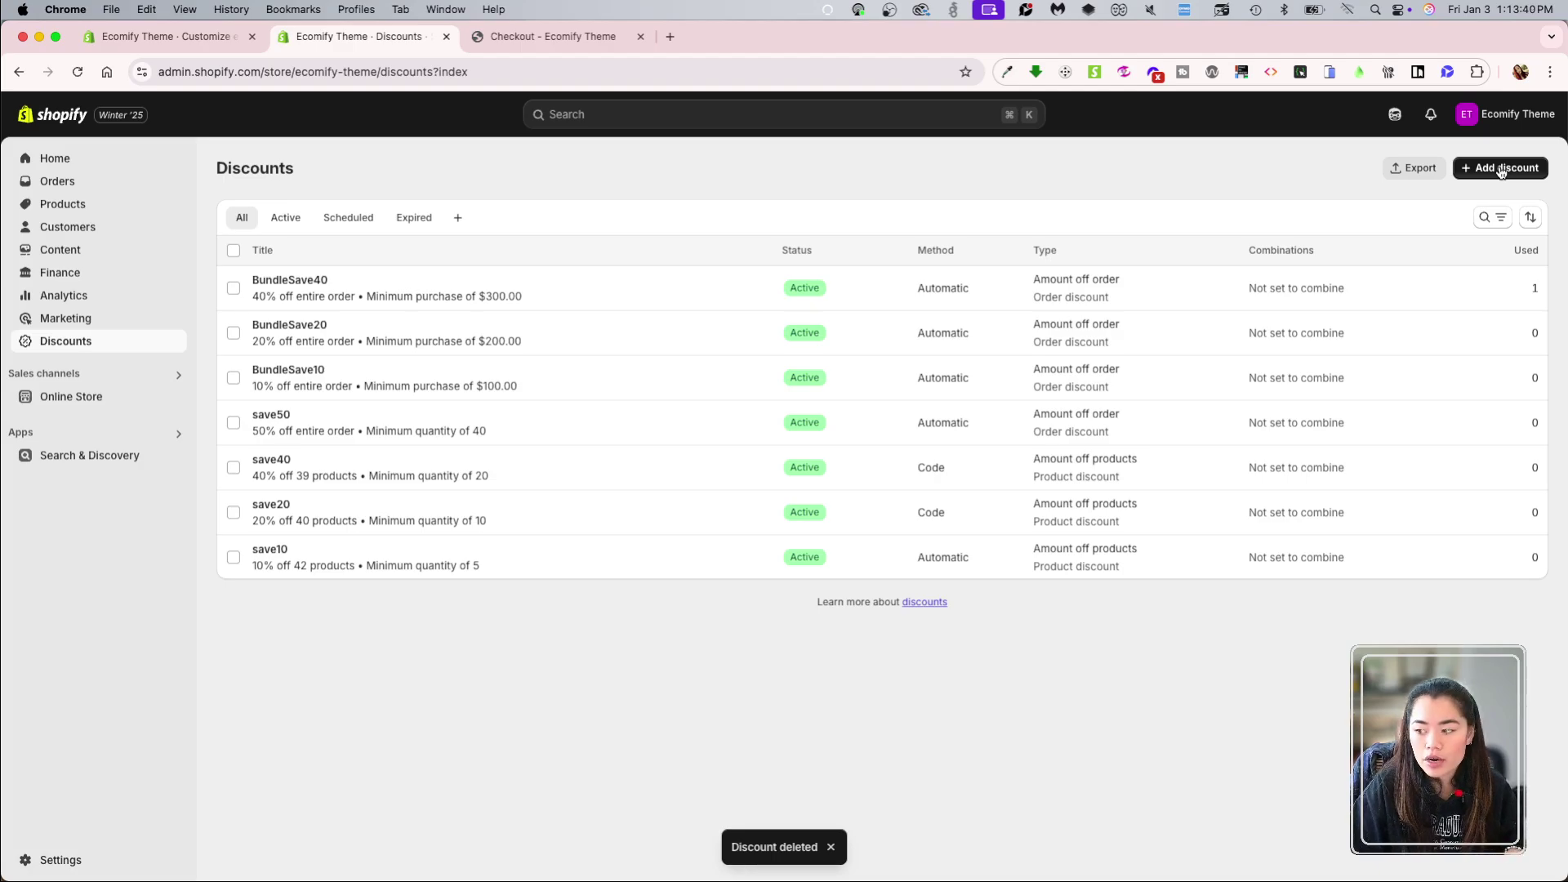
Step: Start a new automatic amount-off-products discount titled jan25 at 25 percent
{"action": "left_click", "coordinate": [1502, 170]}
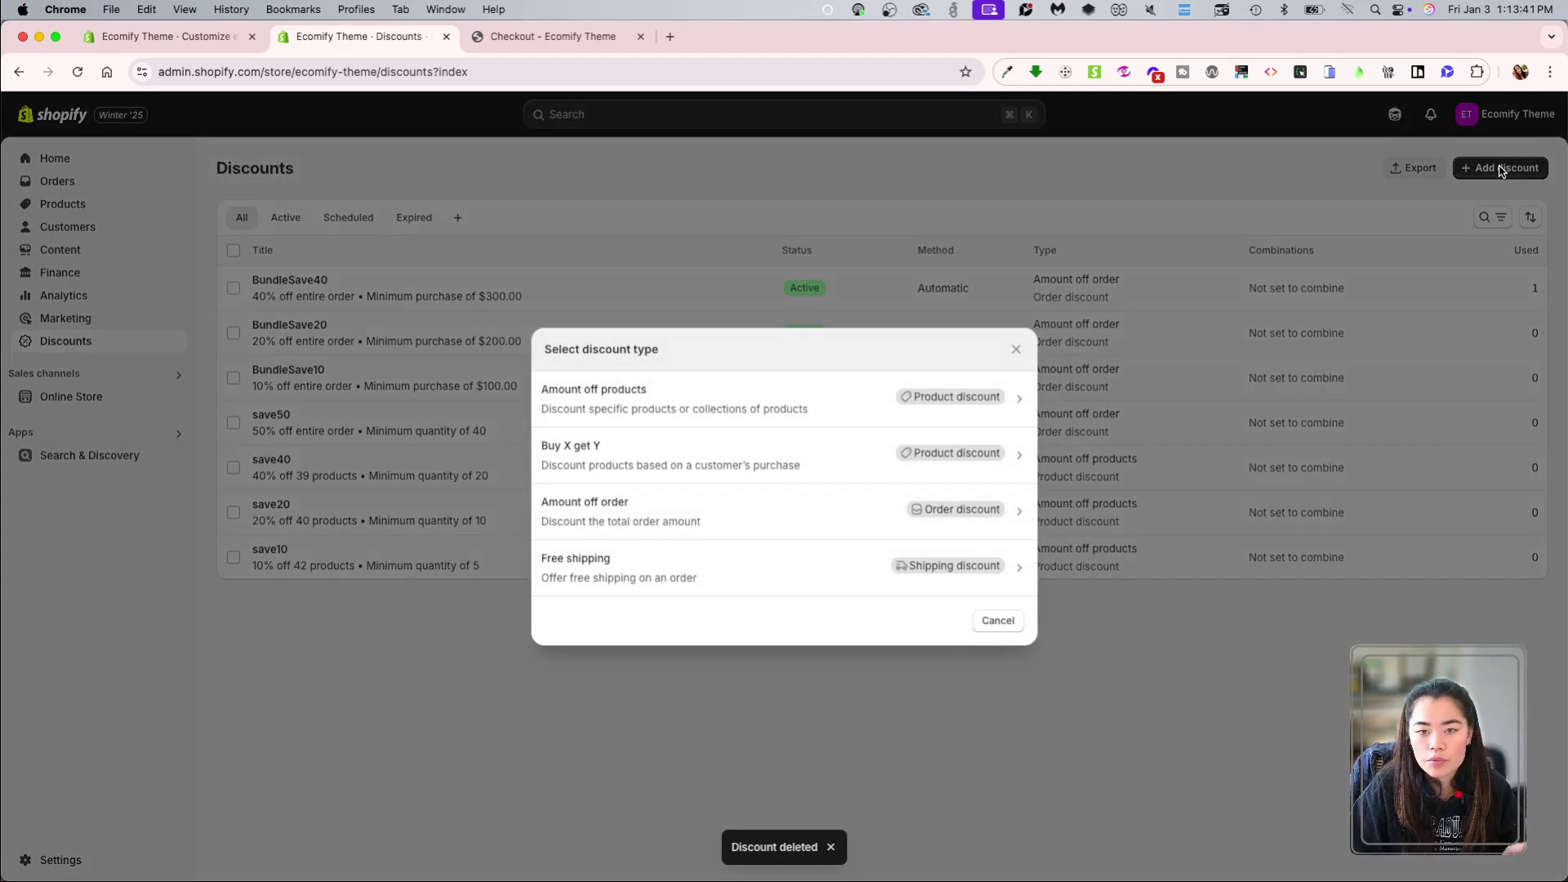
{"action": "left_click", "coordinate": [782, 400]}
{"action": "left_click", "coordinate": [662, 282]}
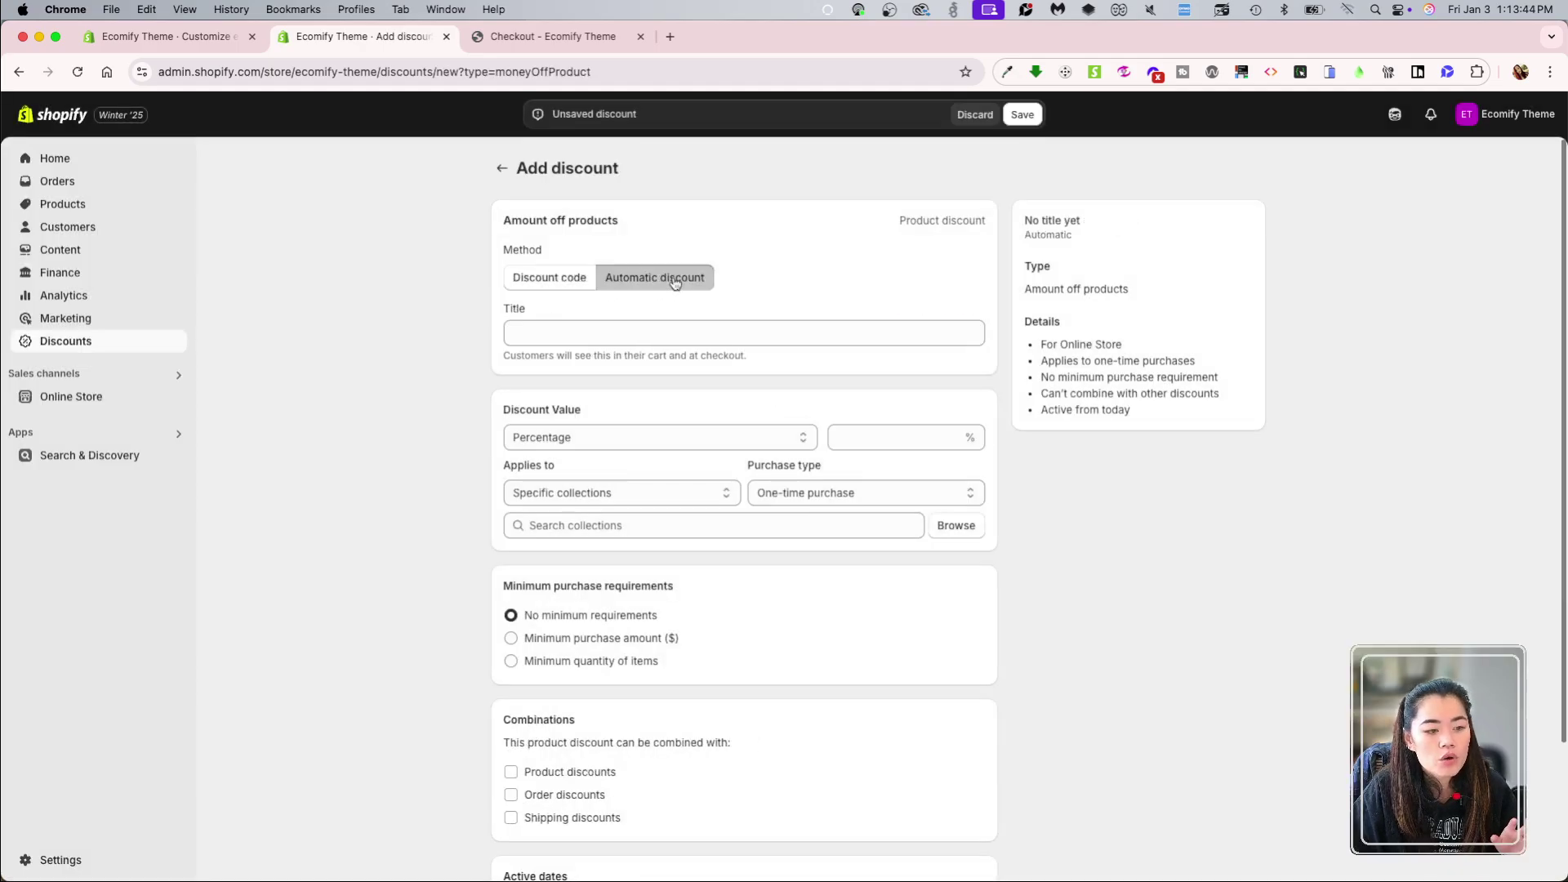
{"action": "left_click", "coordinate": [574, 325]}
{"action": "type", "text": "jan25"}
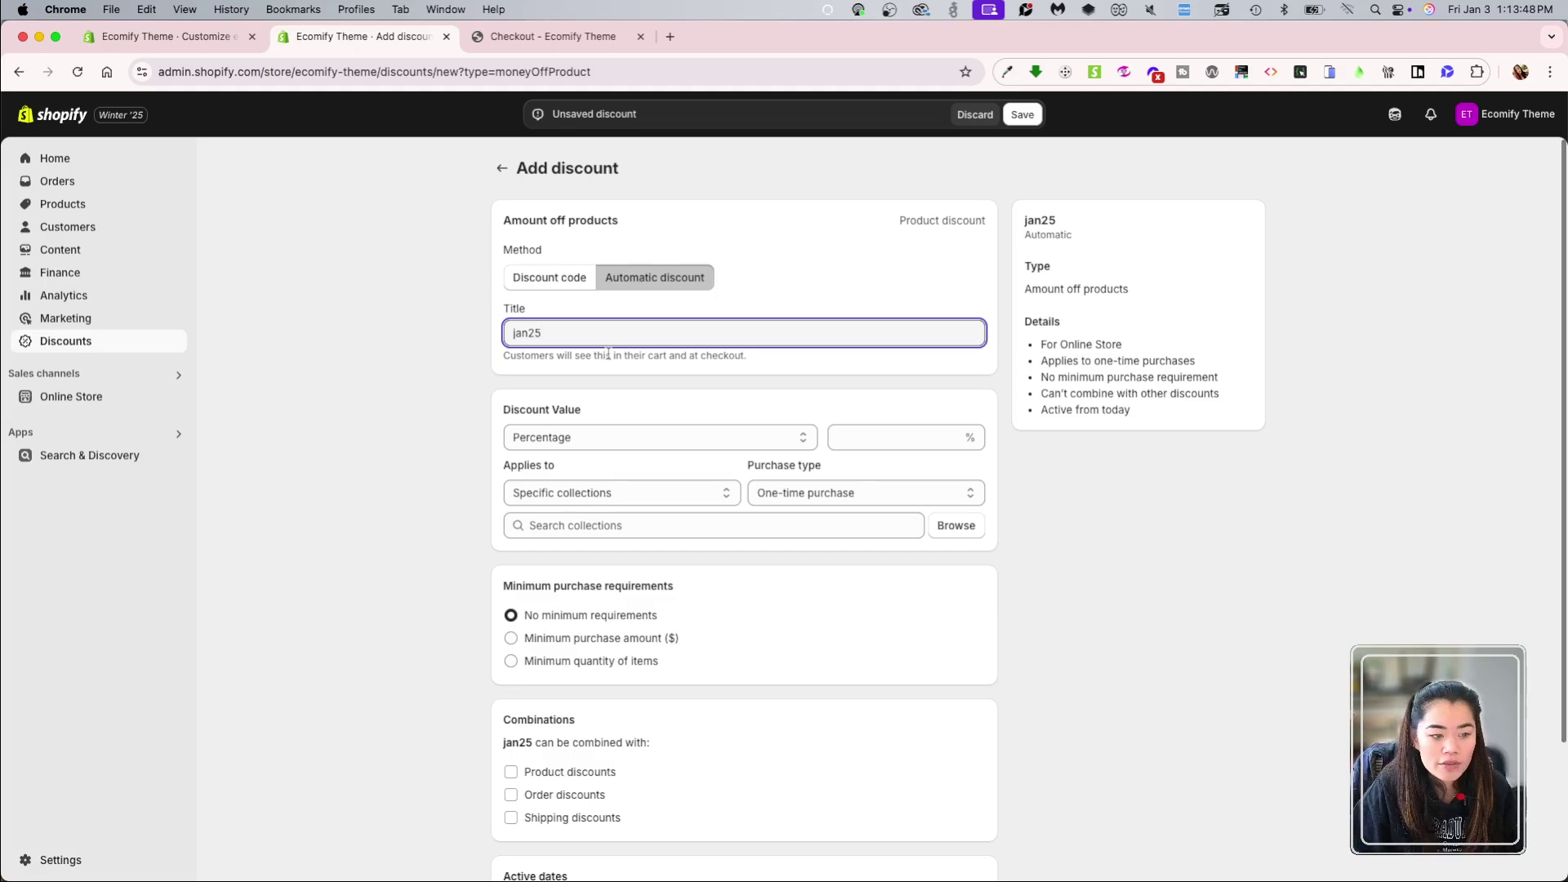
{"action": "left_click", "coordinate": [660, 436]}
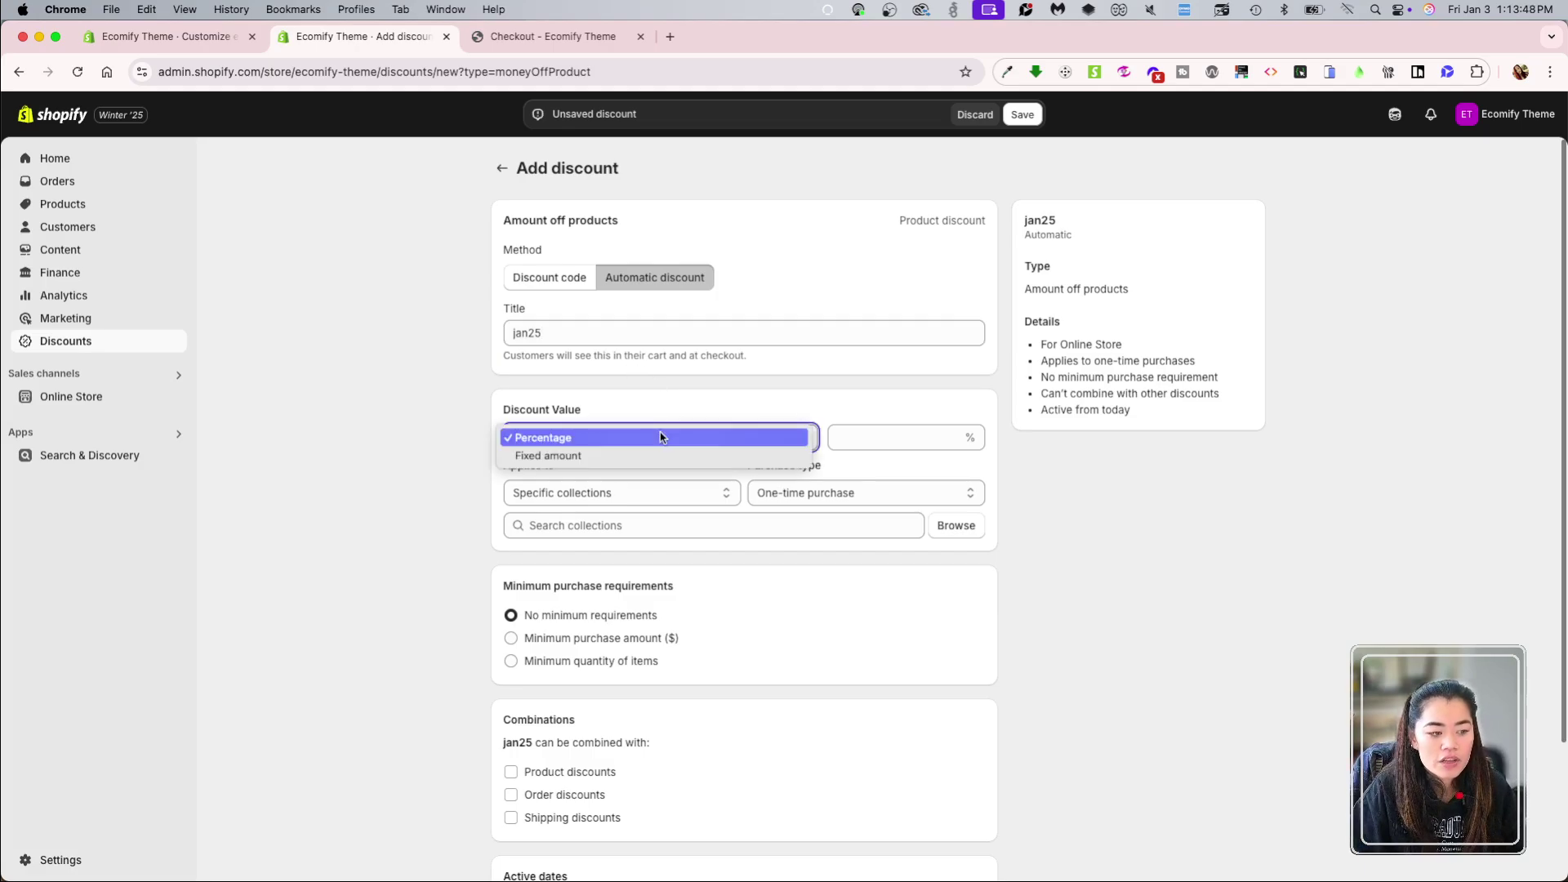
{"action": "left_click", "coordinate": [660, 433]}
{"action": "left_click", "coordinate": [881, 434]}
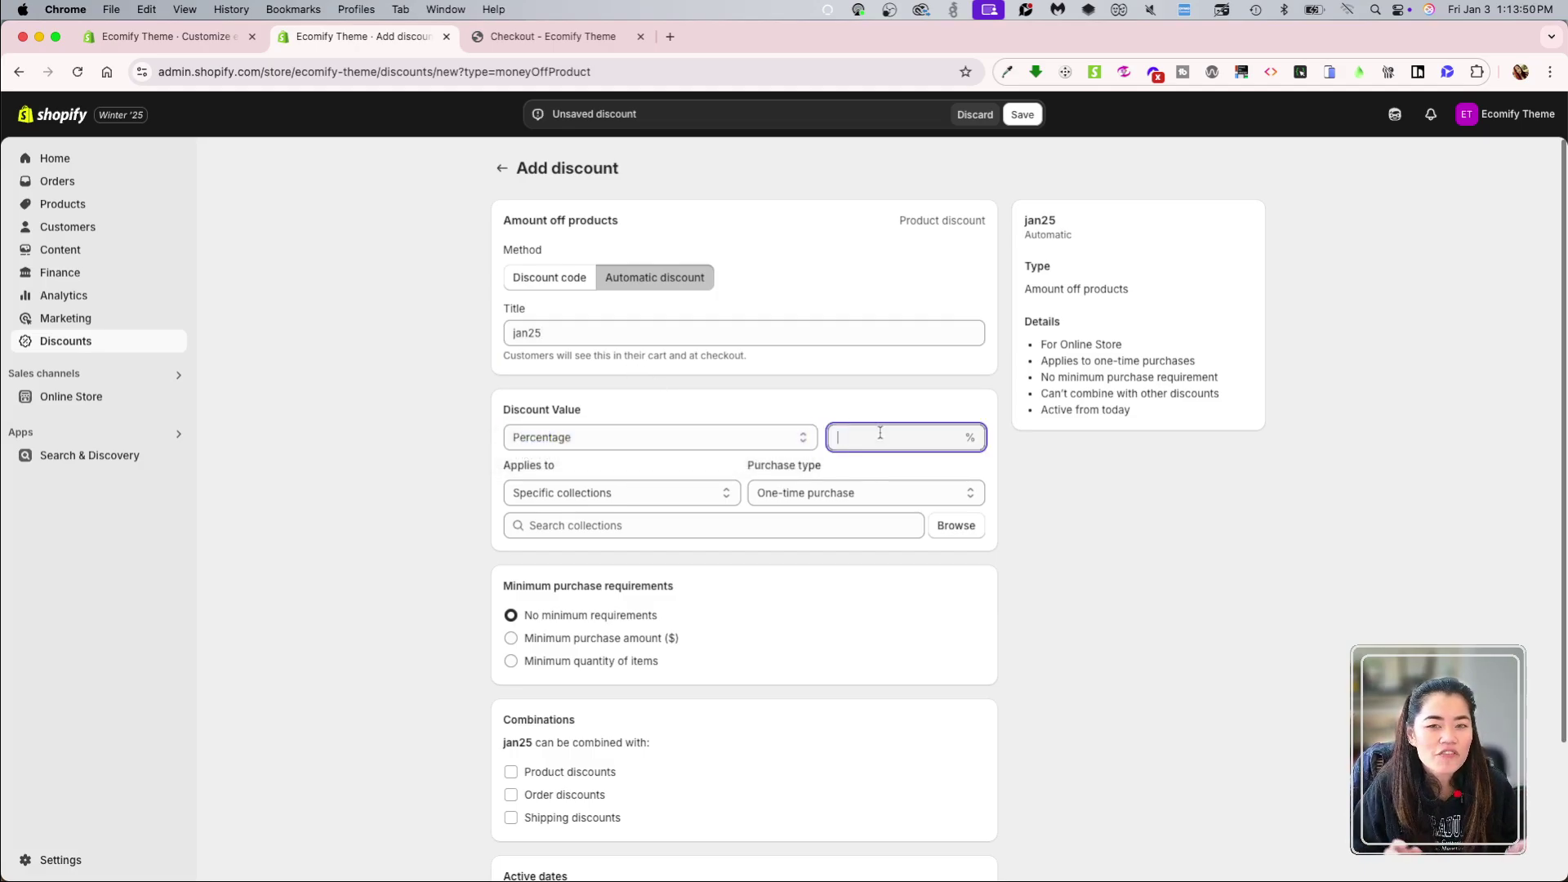
{"action": "type", "text": "25"}
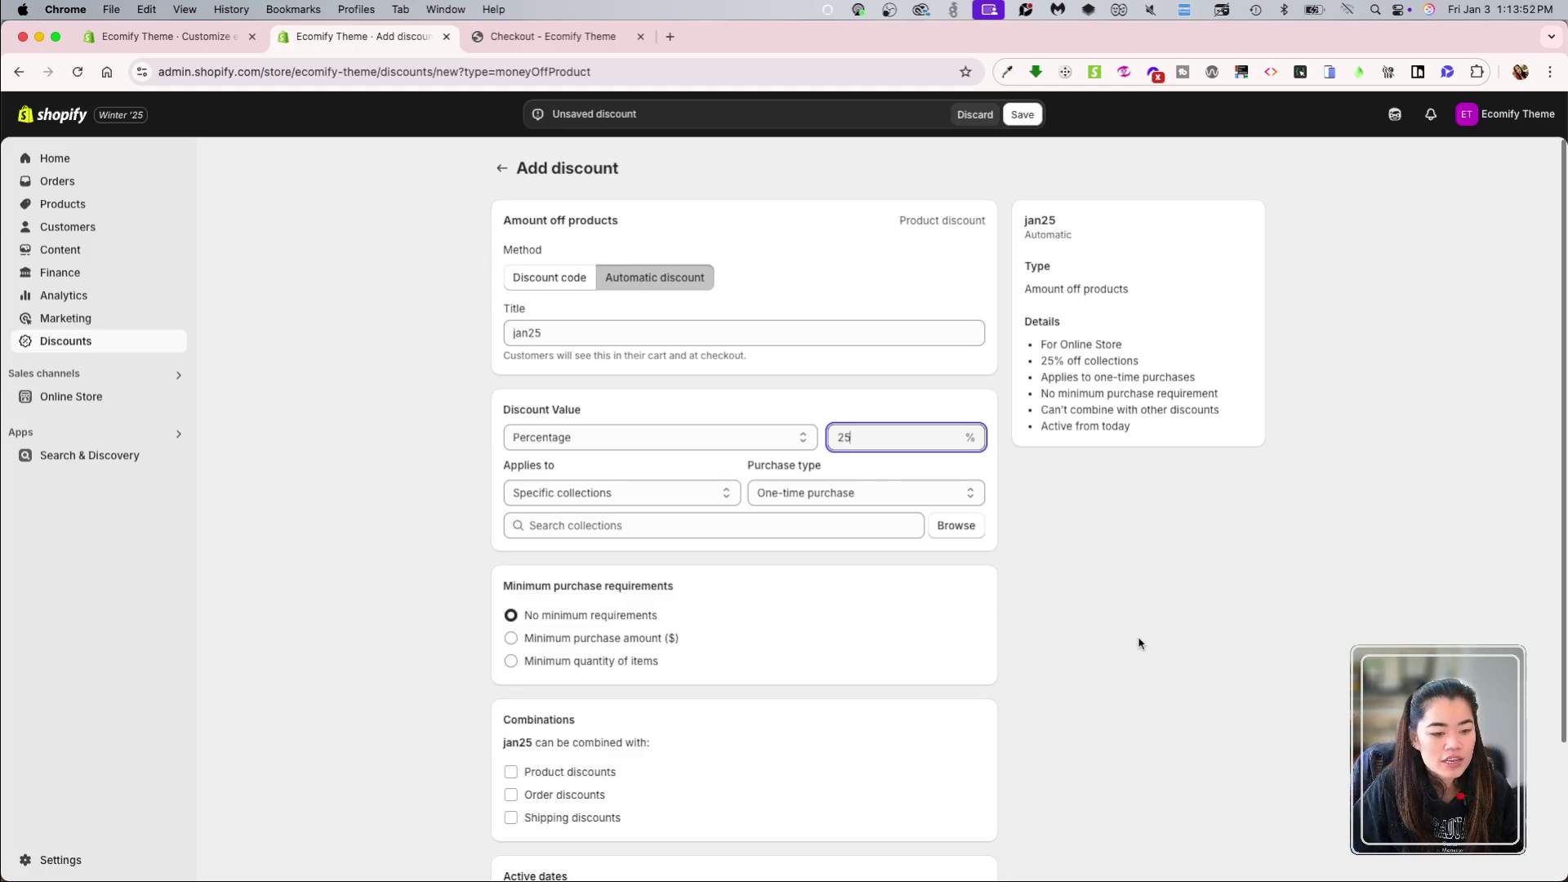
{"action": "left_click", "coordinate": [1140, 644]}
Step: Apply it to the Banana, BlueBerry and Caramel Chocolate Bars
{"action": "scroll", "coordinate": [1140, 644], "scroll_direction": "down", "scroll_amount": 1}
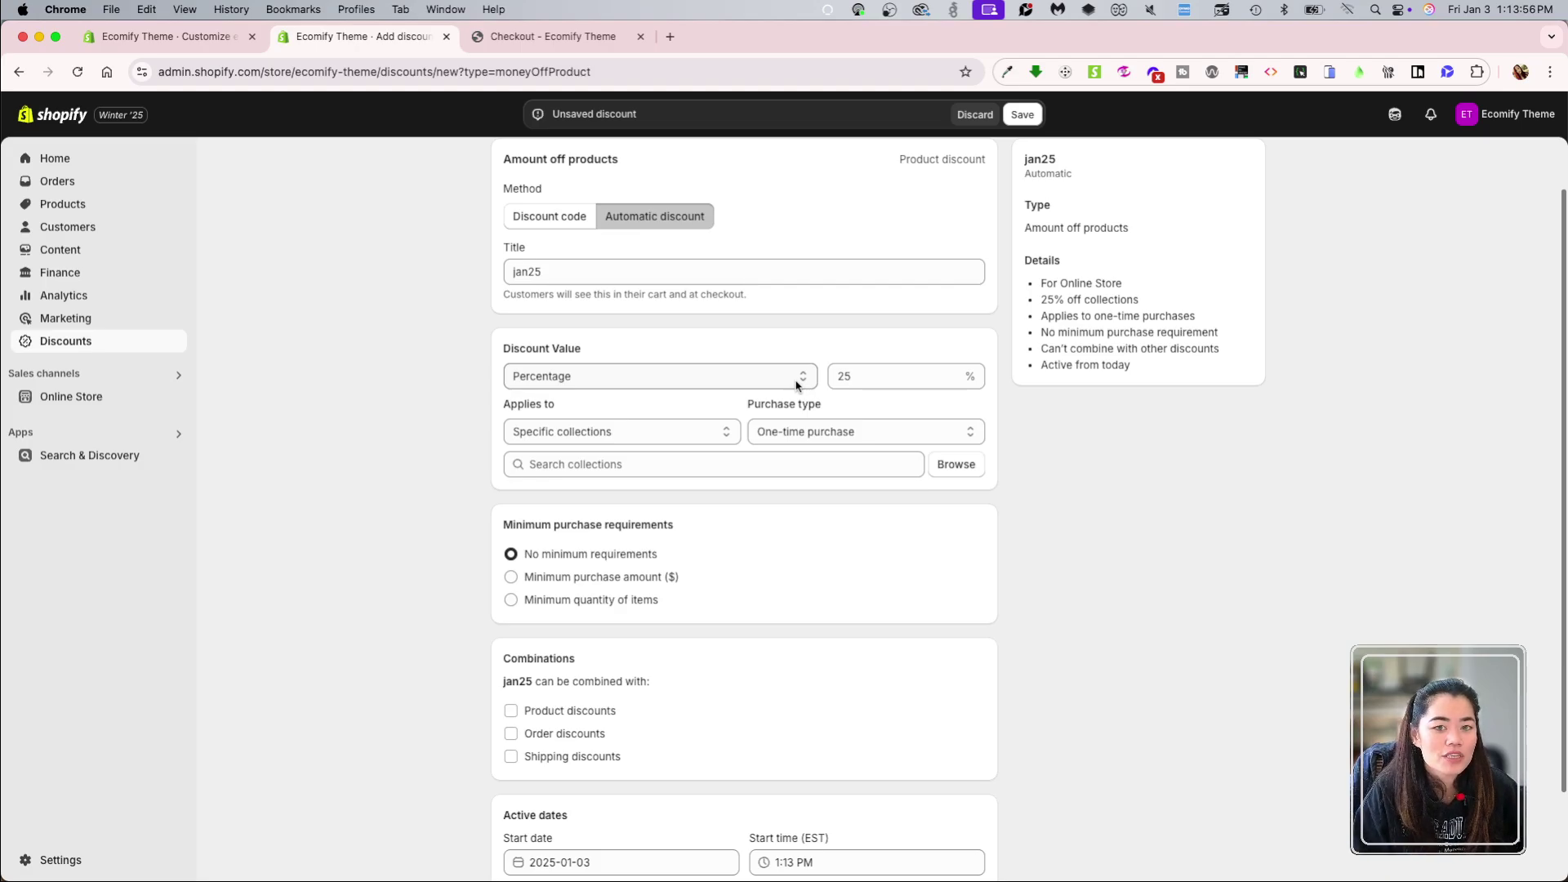
{"action": "left_click", "coordinate": [723, 425]}
{"action": "left_click", "coordinate": [653, 448]}
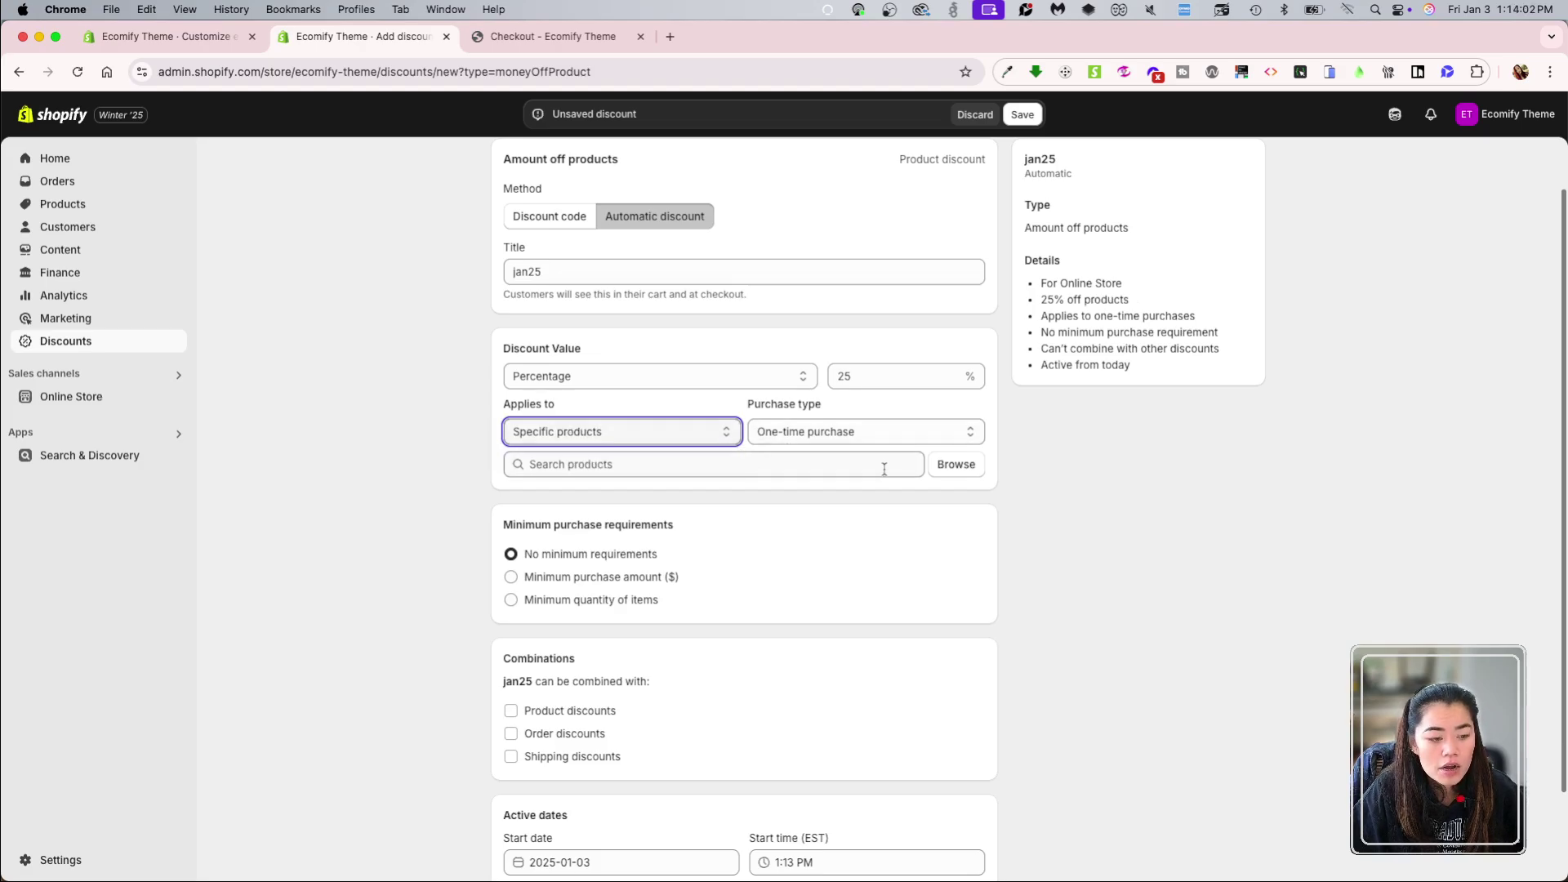
{"action": "left_click", "coordinate": [956, 464]}
{"action": "left_click", "coordinate": [662, 362]}
{"action": "left_click", "coordinate": [662, 501]}
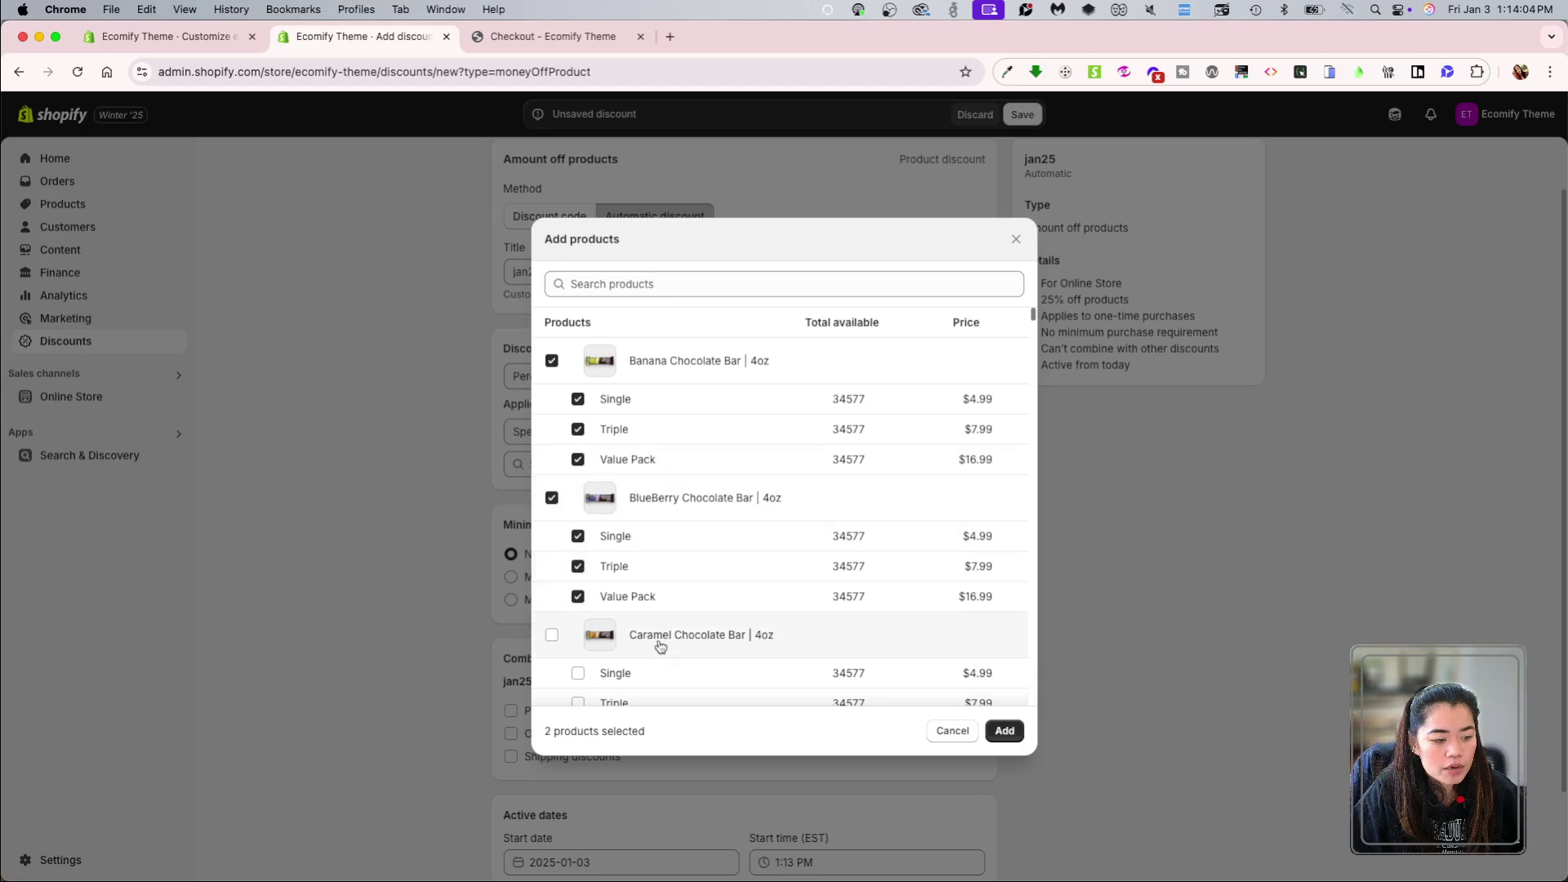
{"action": "left_click", "coordinate": [660, 647]}
{"action": "left_click", "coordinate": [1005, 731]}
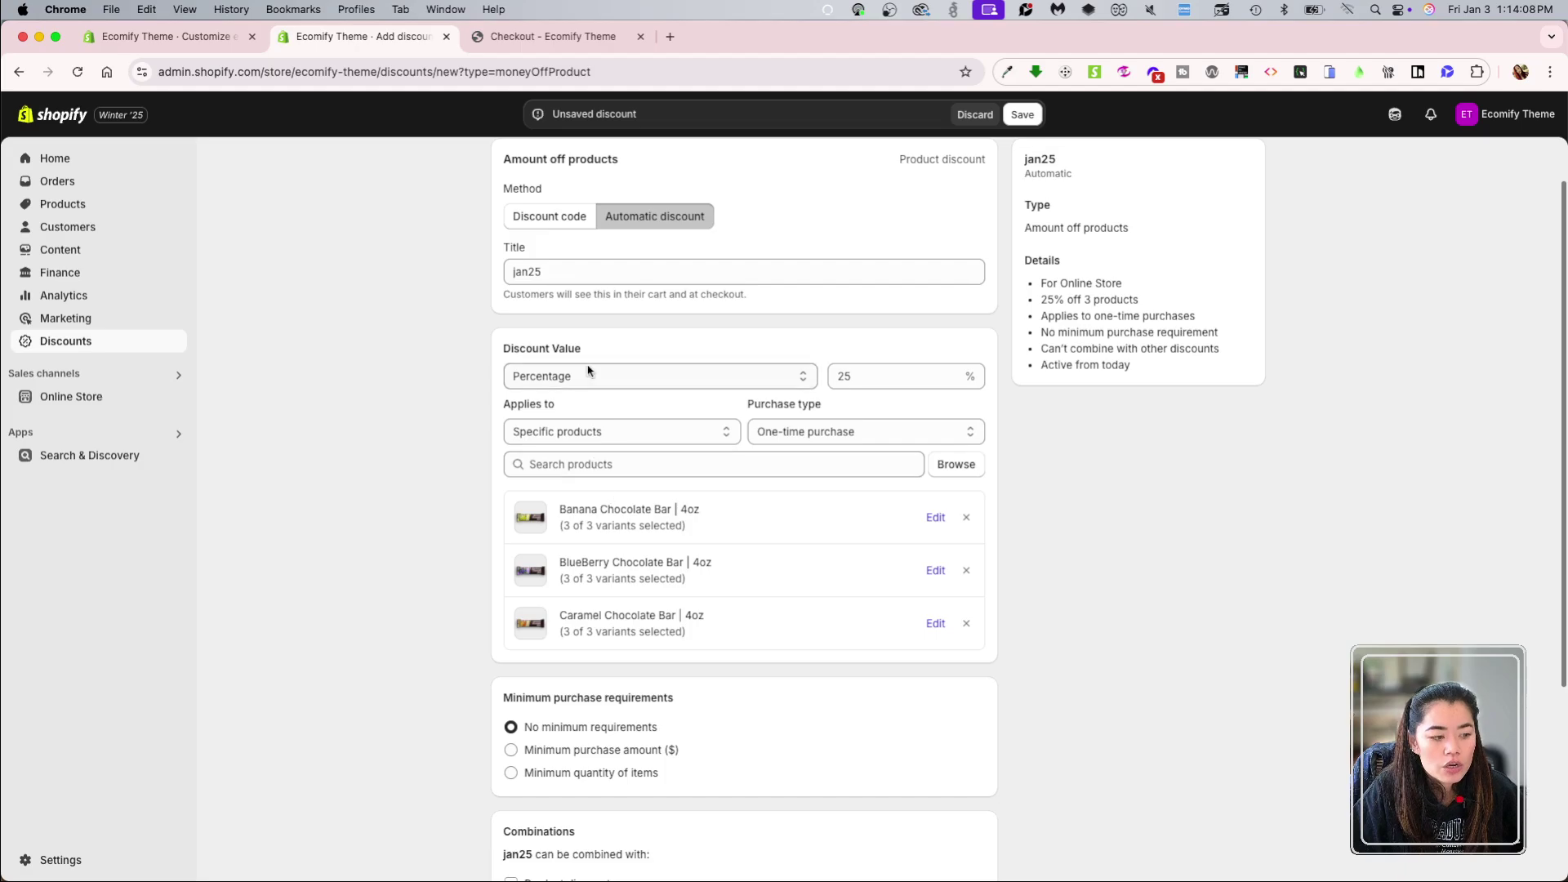
Step: Save the automatic jan25 discount and review the saved page
{"action": "scroll", "coordinate": [572, 392], "scroll_direction": "up", "scroll_amount": 1}
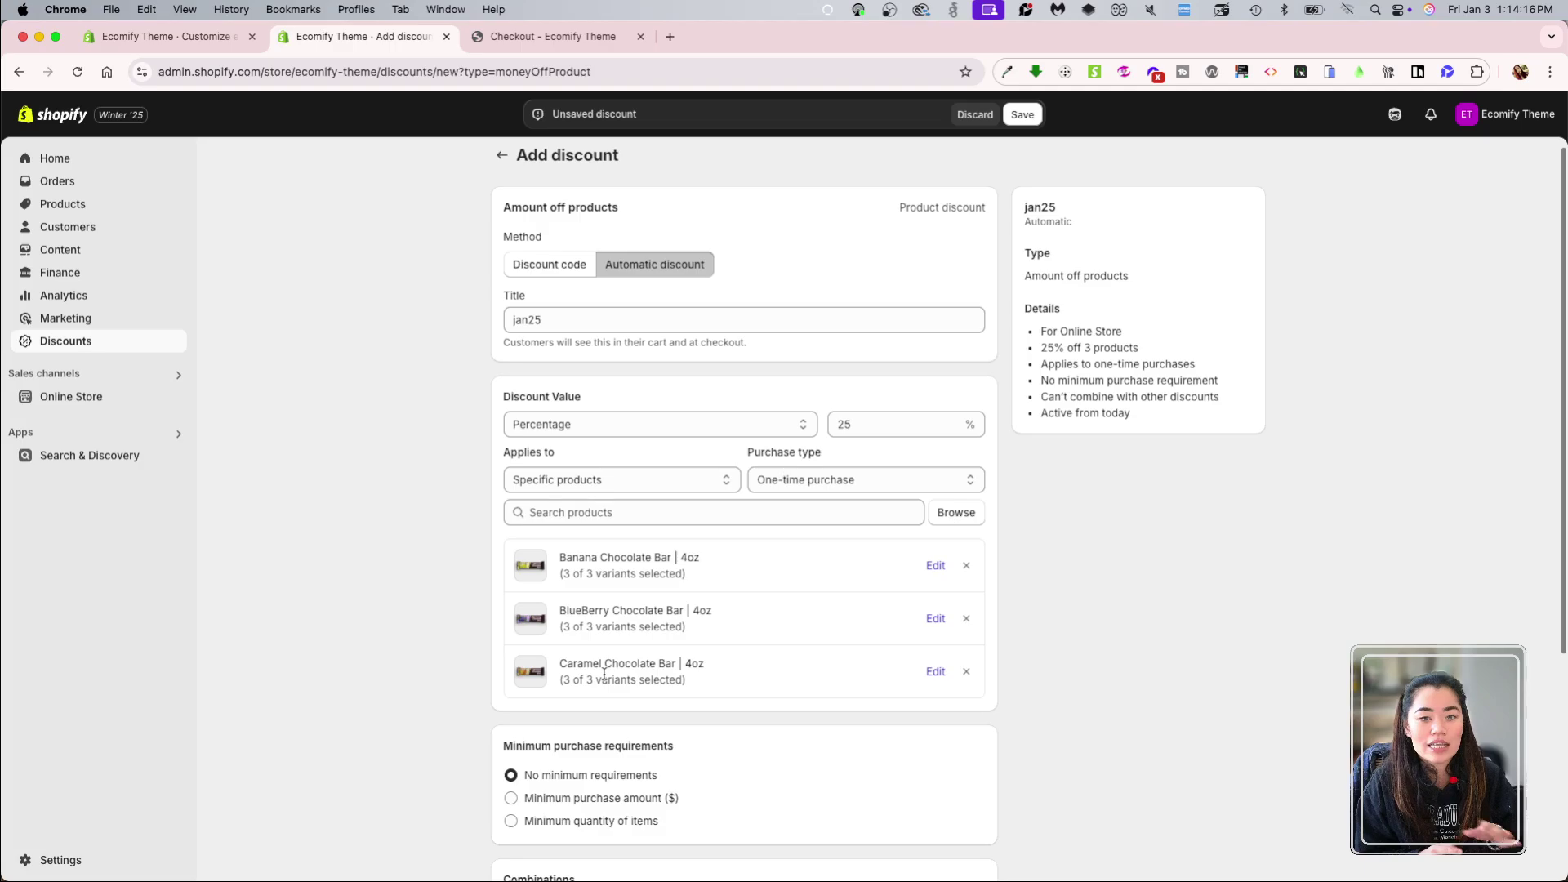
{"action": "scroll", "coordinate": [641, 677], "scroll_direction": "down", "scroll_amount": 3}
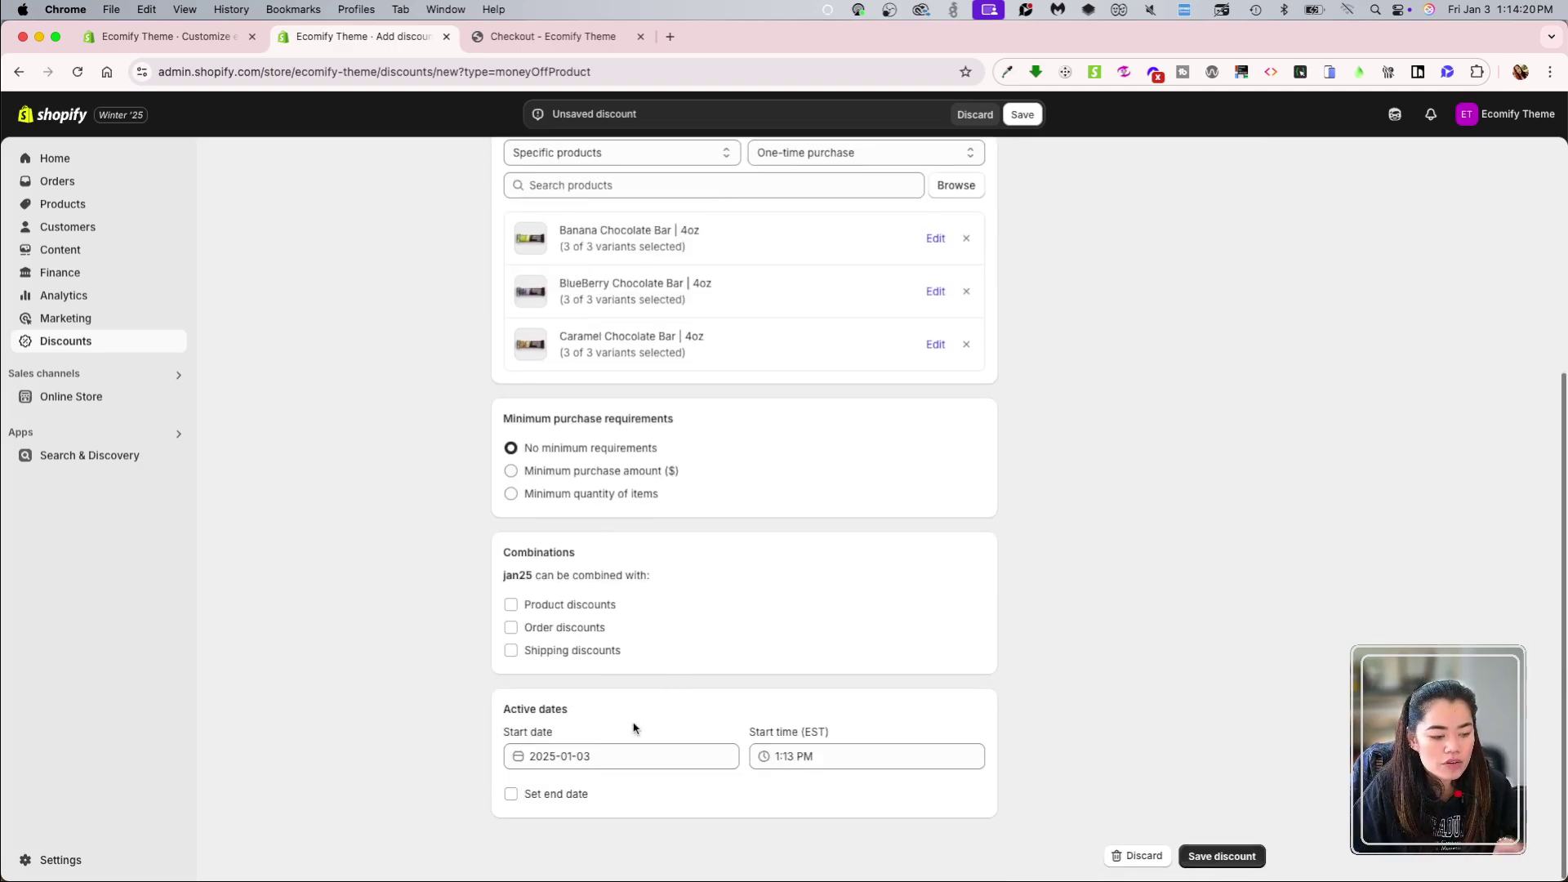
{"action": "scroll", "coordinate": [634, 725], "scroll_direction": "up", "scroll_amount": 5}
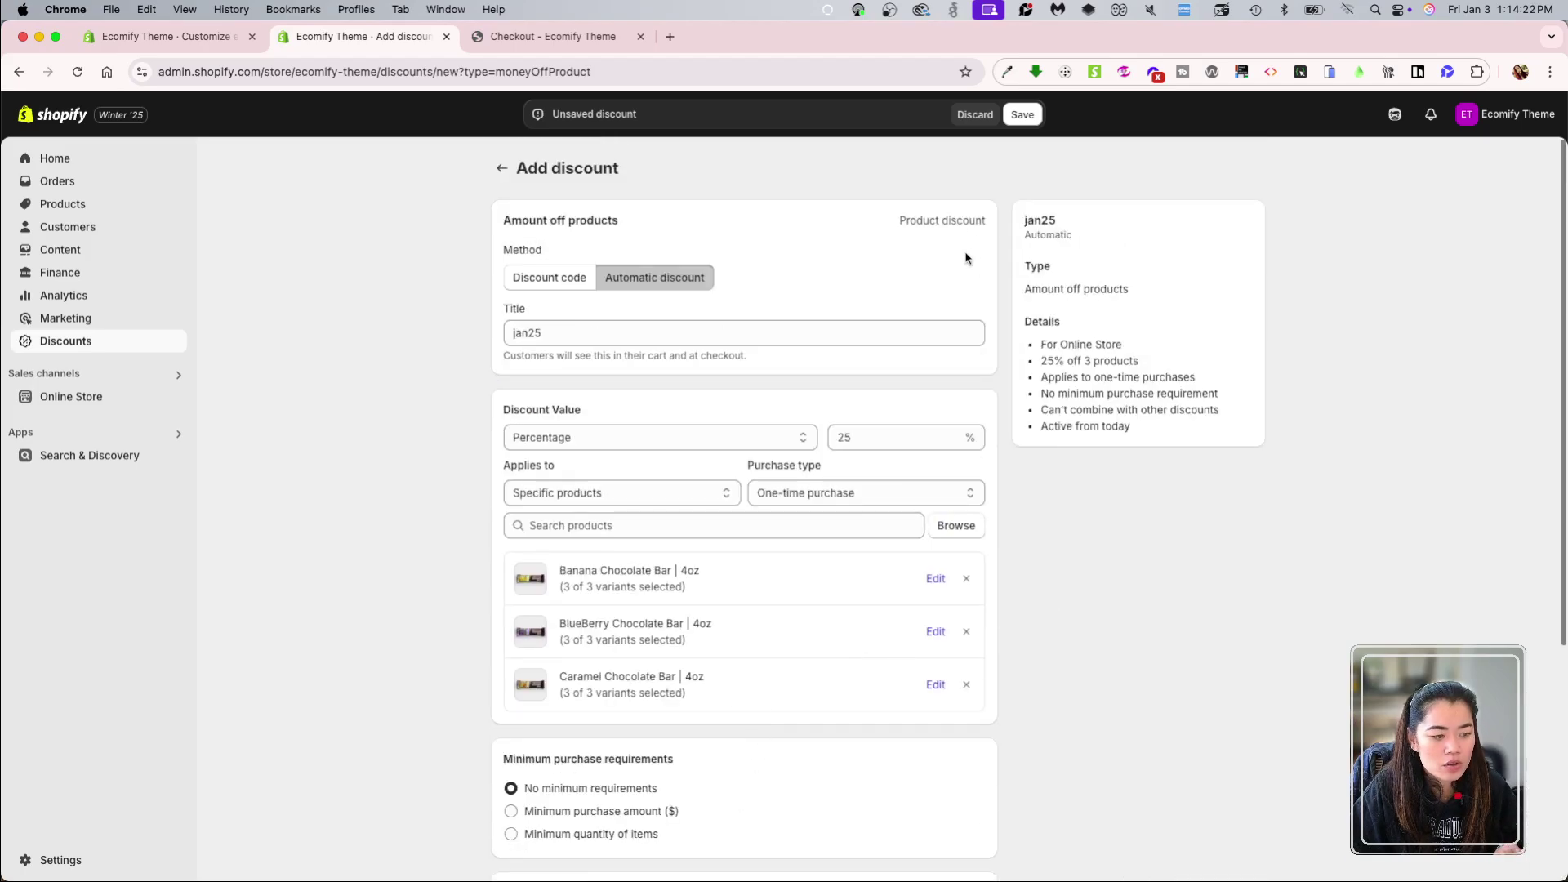
{"action": "left_click", "coordinate": [1022, 114]}
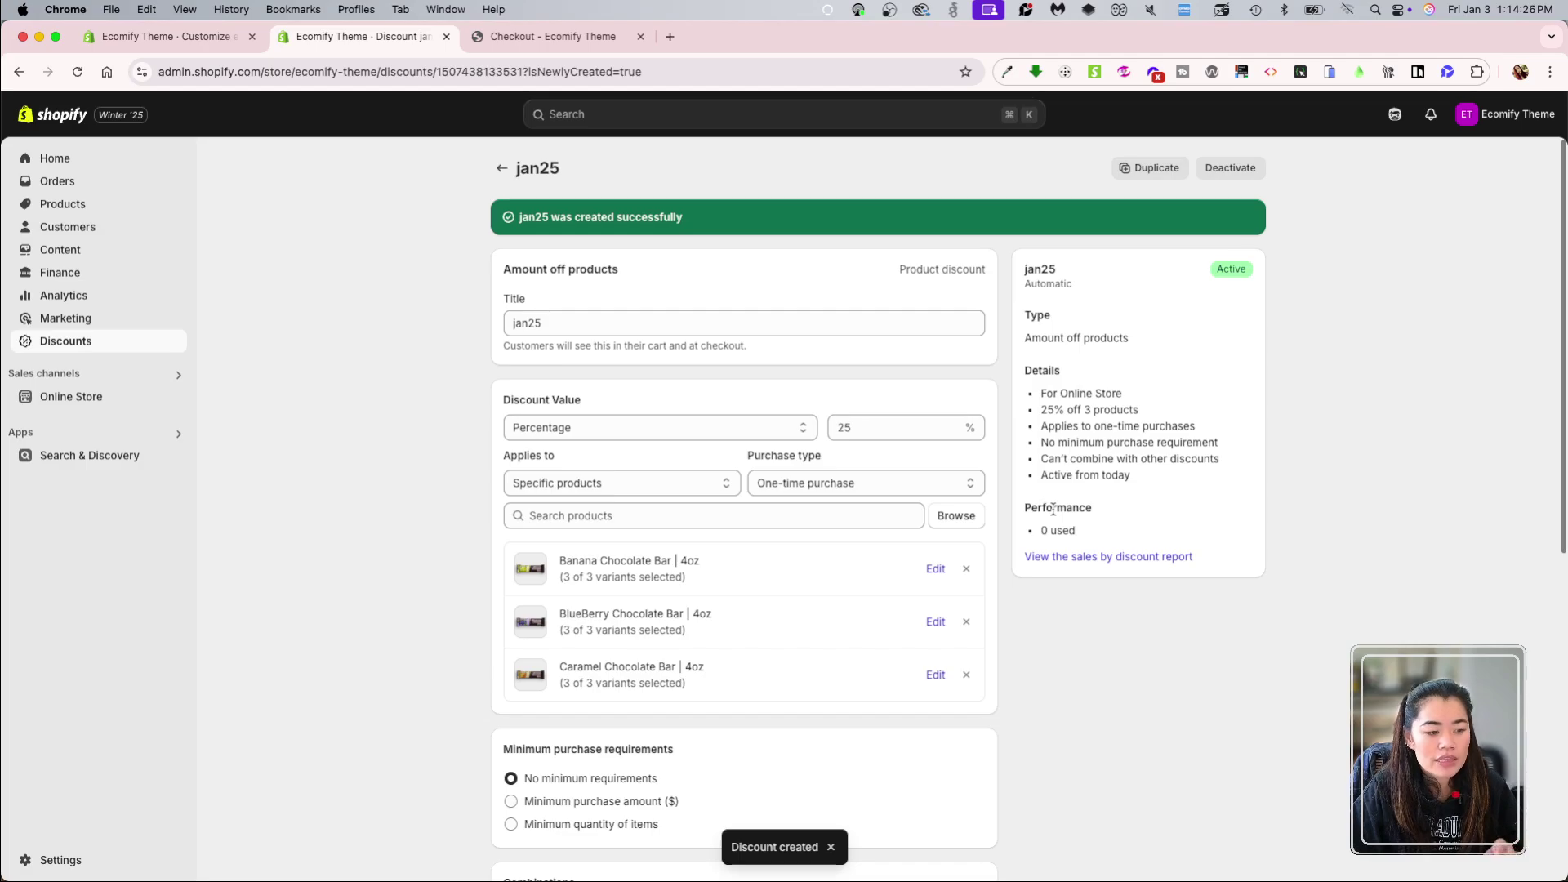
{"action": "scroll", "coordinate": [1053, 509], "scroll_direction": "down", "scroll_amount": 5}
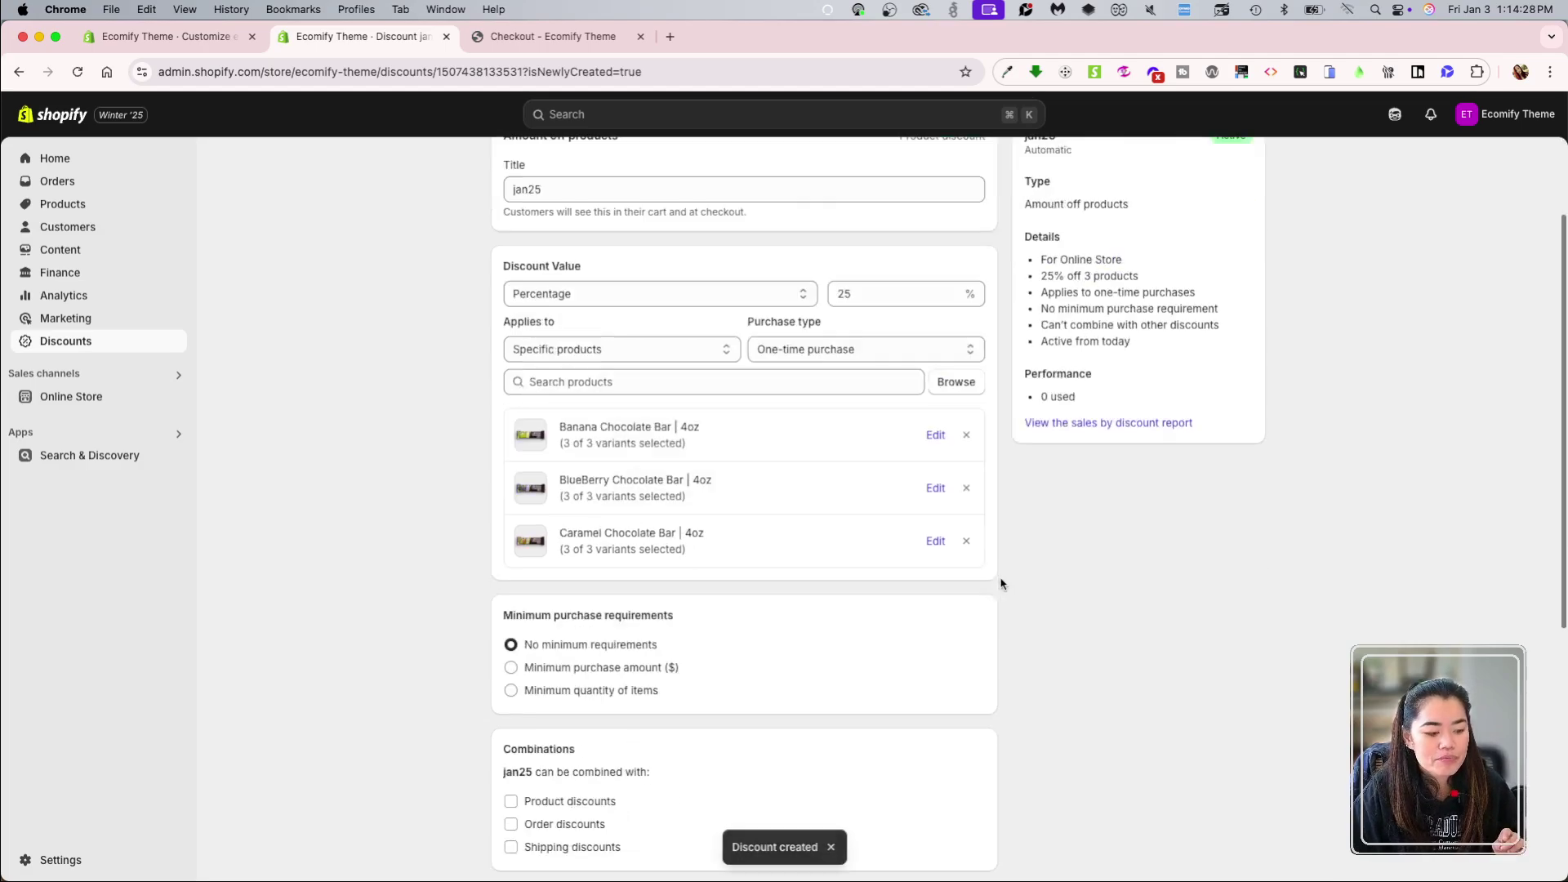
{"action": "scroll", "coordinate": [713, 717], "scroll_direction": "up", "scroll_amount": 5}
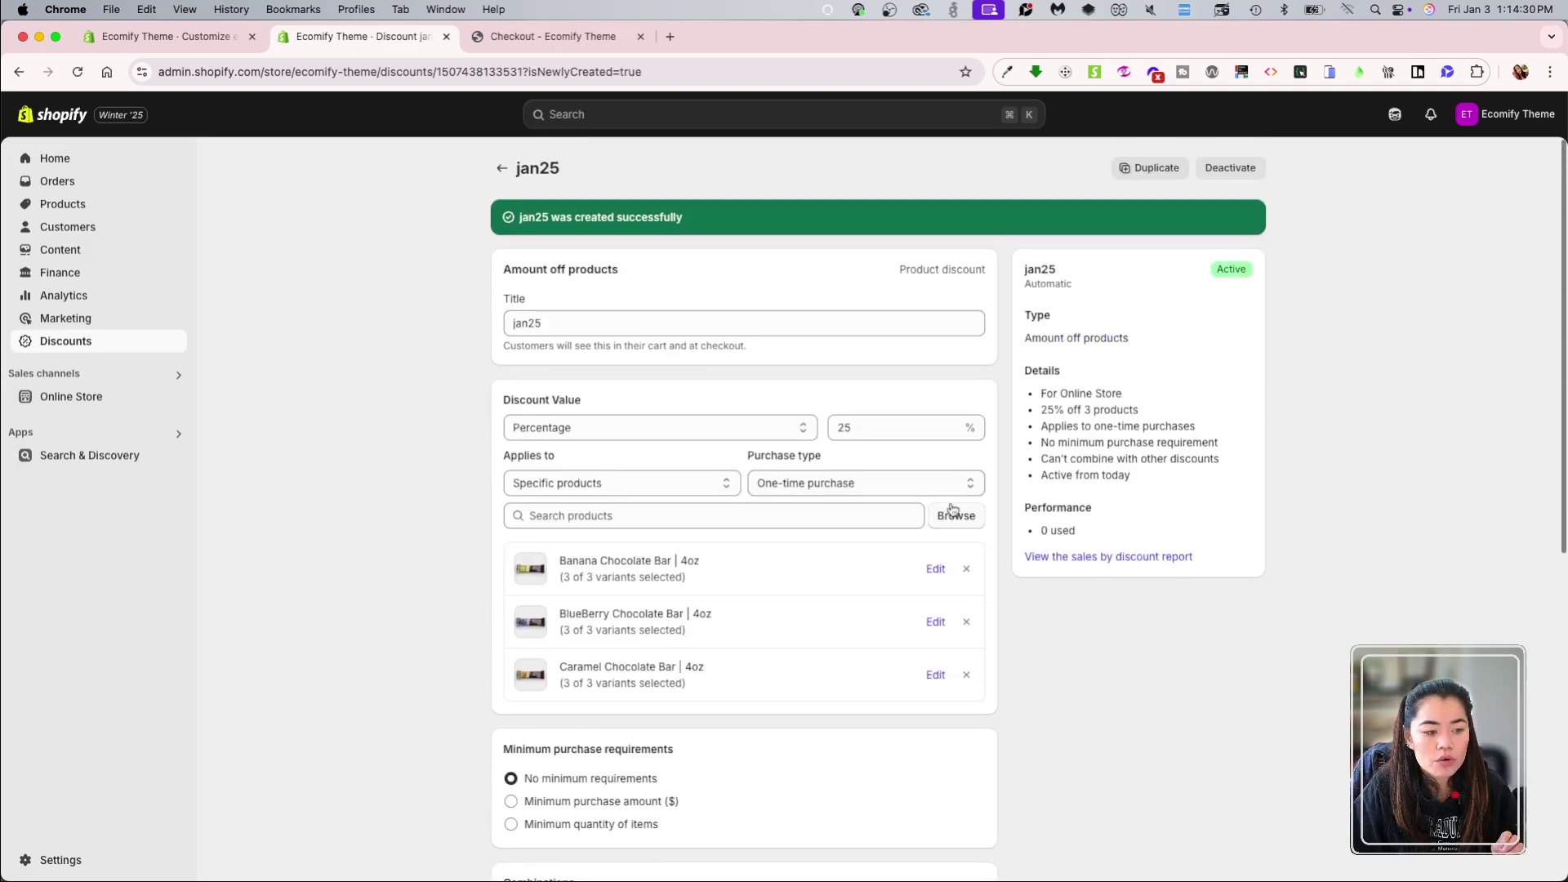
Step: Go back from the storefront checkout to the home page and open the Caramel Chocolate Bar
{"action": "left_click", "coordinate": [563, 36]}
{"action": "key", "text": "super+bracketleft"}
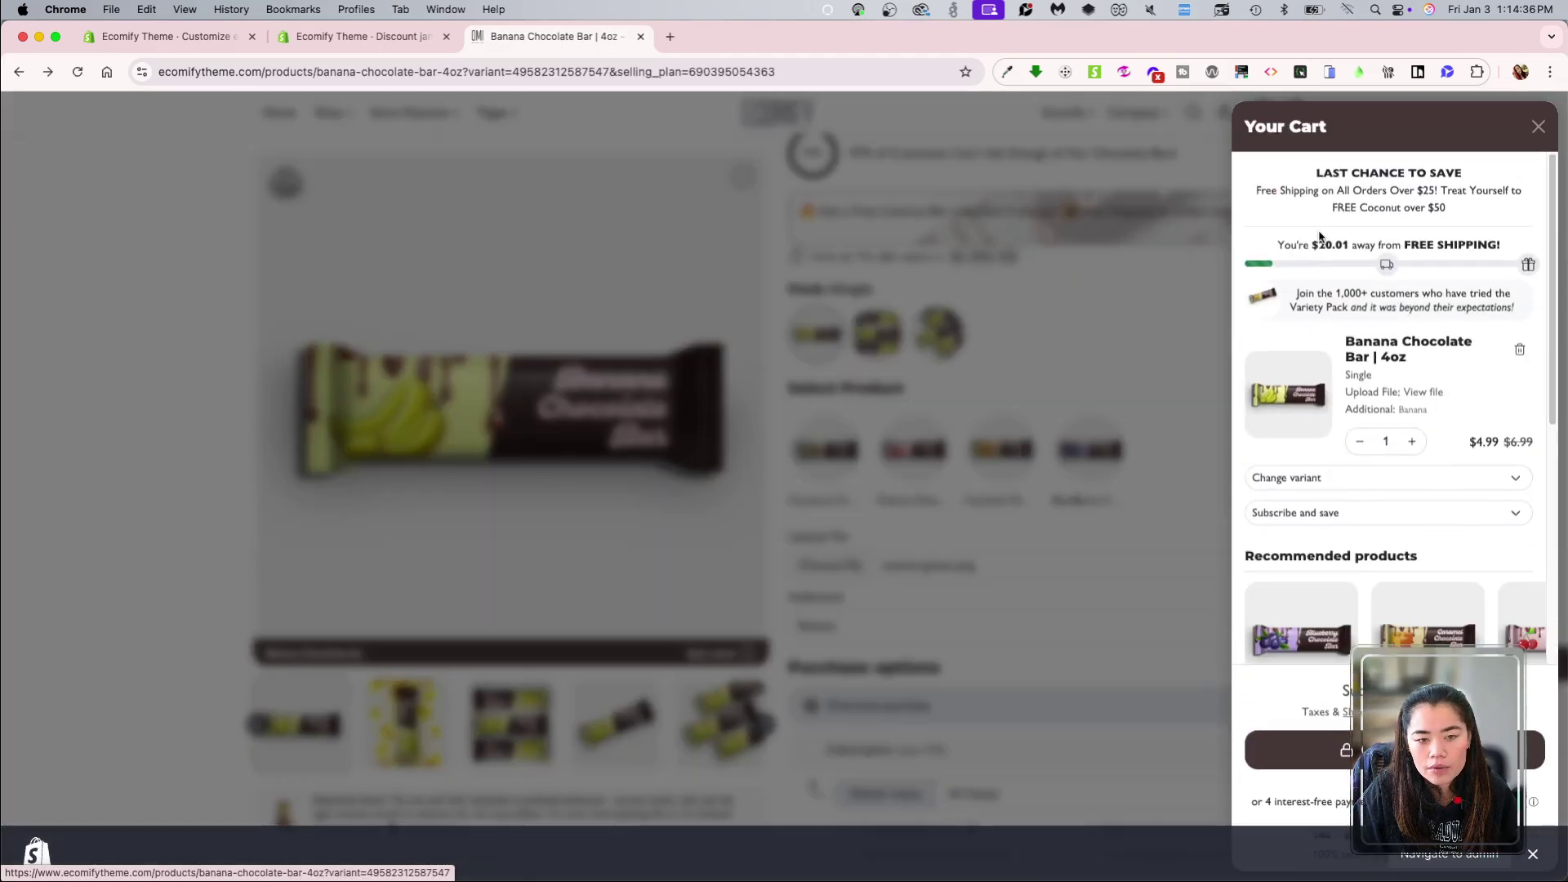
{"action": "left_click", "coordinate": [835, 239]}
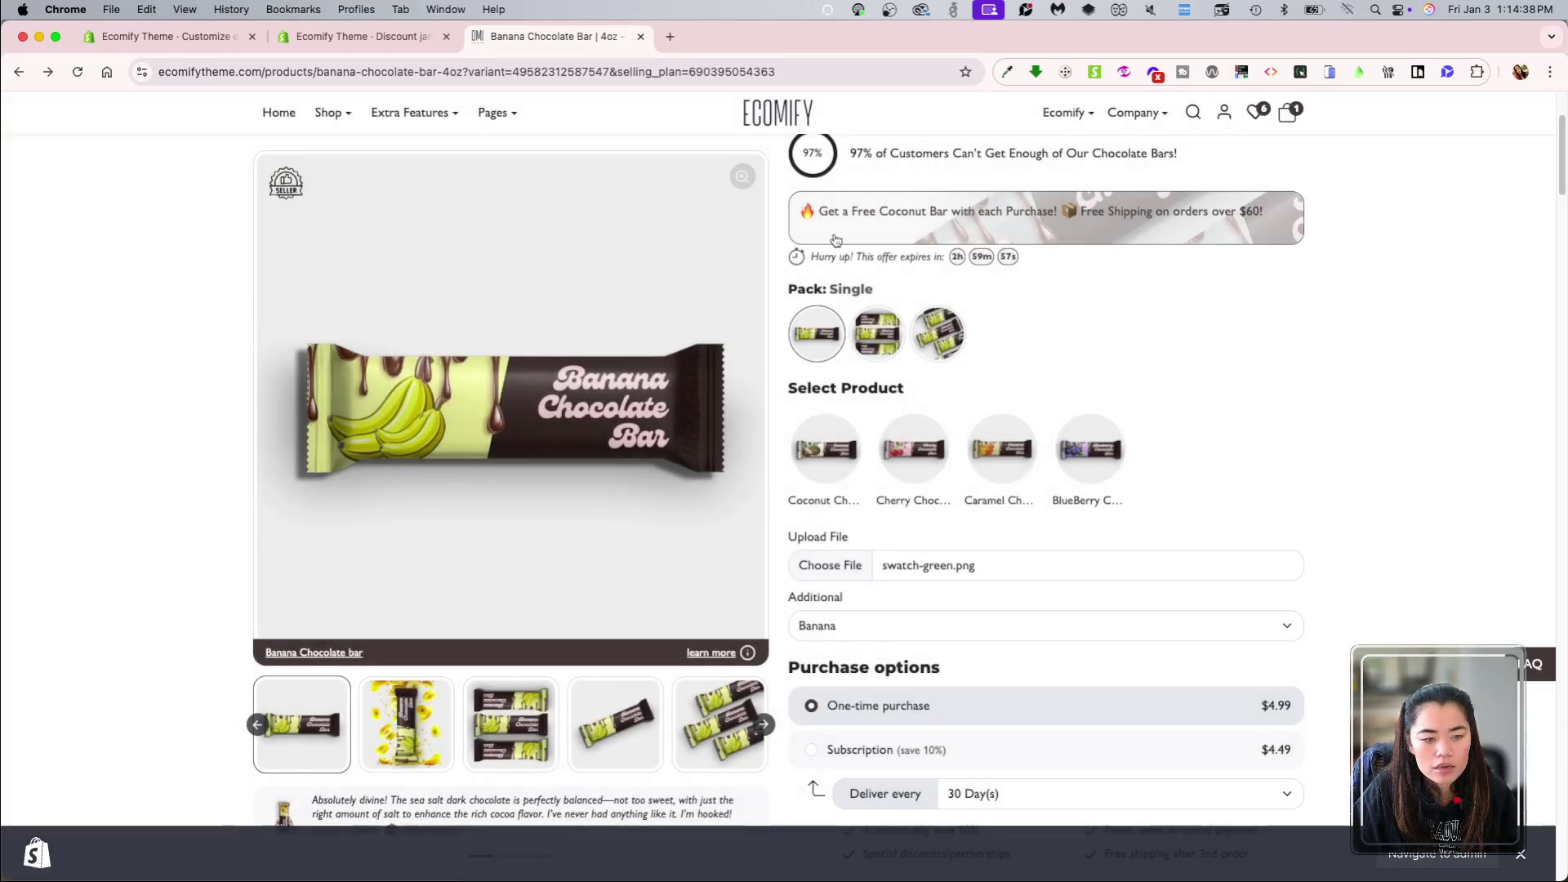
{"action": "key", "text": "super+bracketleft"}
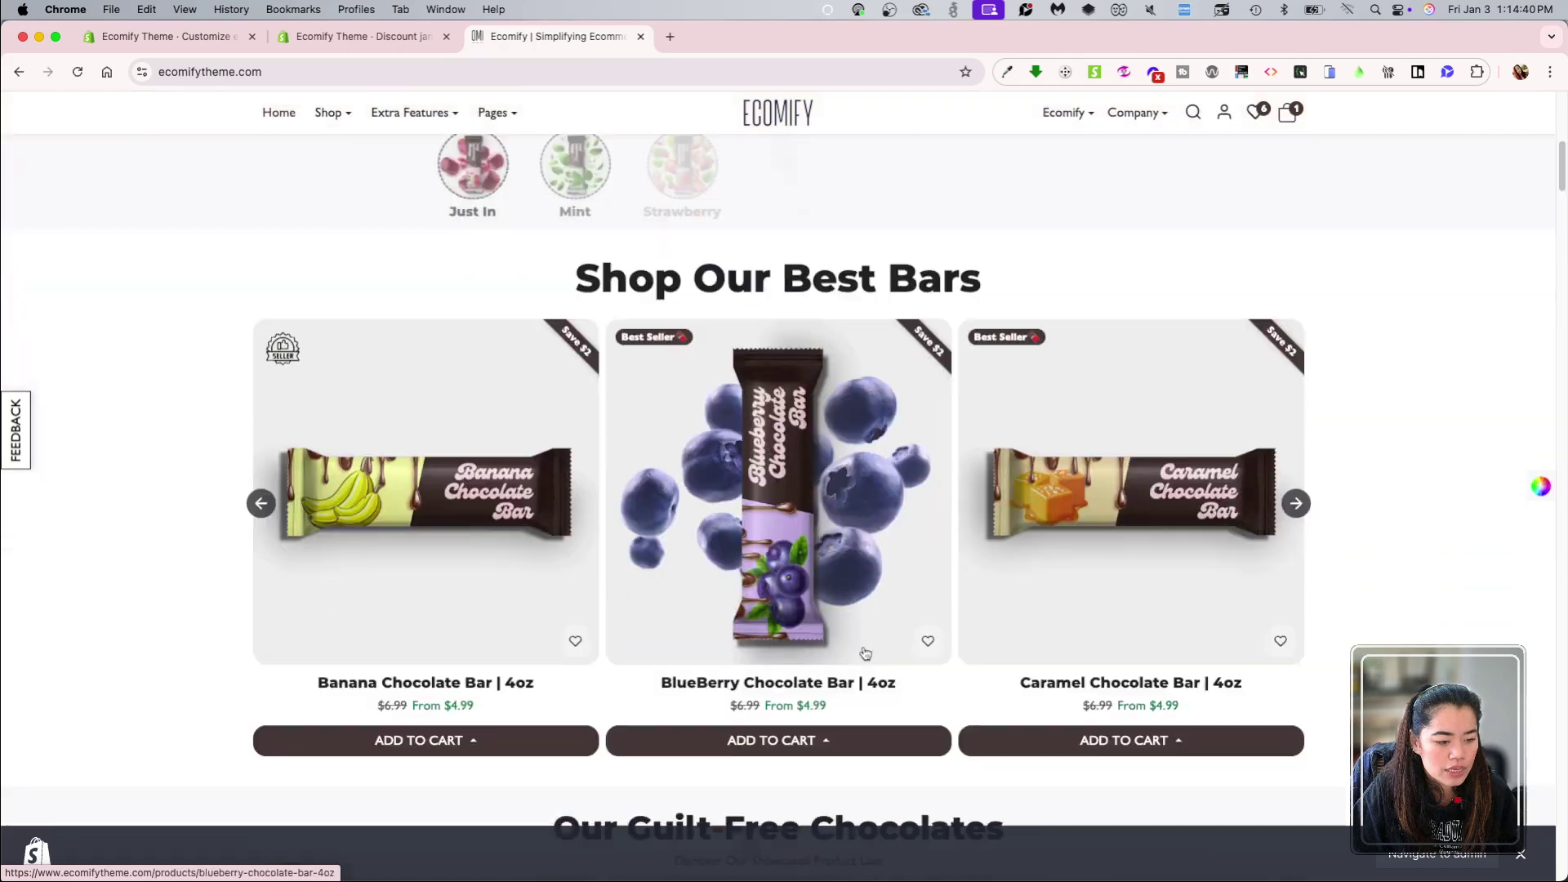
{"action": "left_click", "coordinate": [1095, 594]}
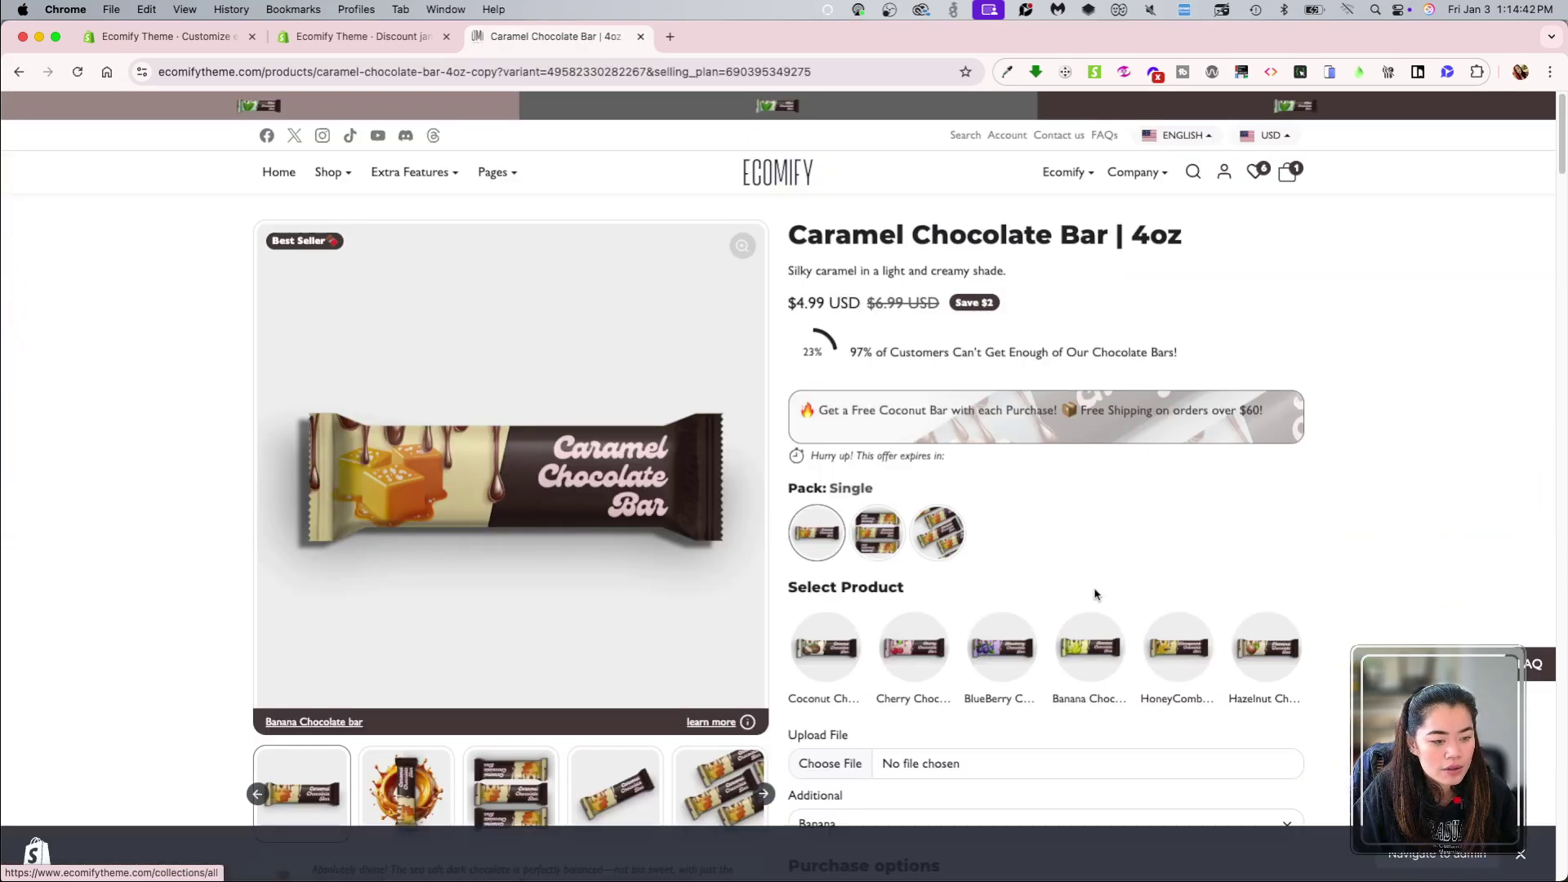
Step: Upload swatch-kelly-green.png and set the Additional flavour to Caramel
{"action": "scroll", "coordinate": [1095, 594], "scroll_direction": "down", "scroll_amount": 5}
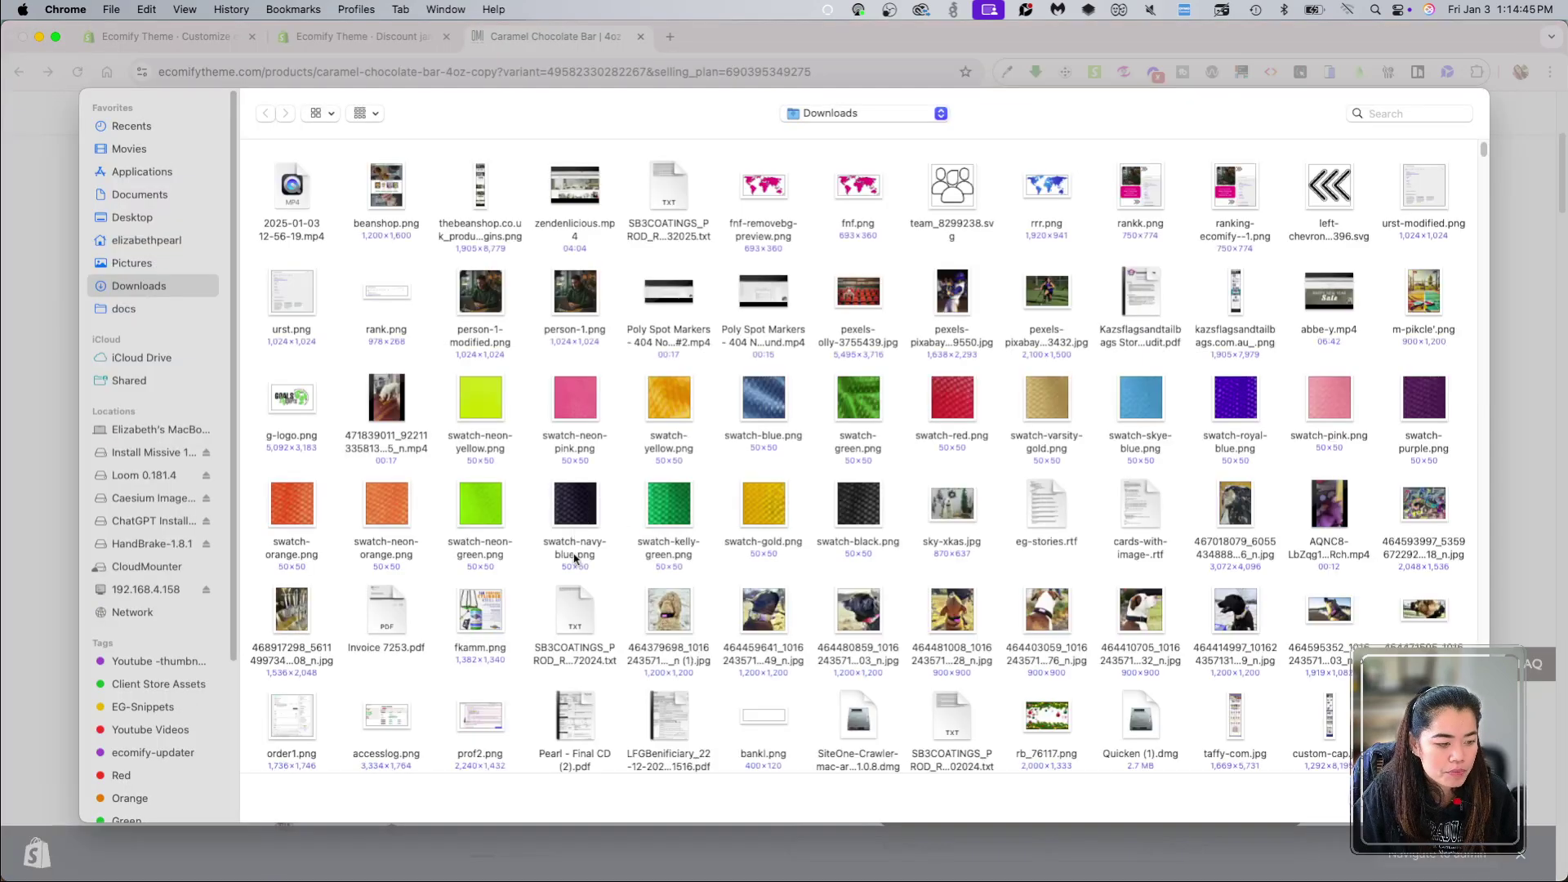
{"action": "double_click", "coordinate": [668, 514]}
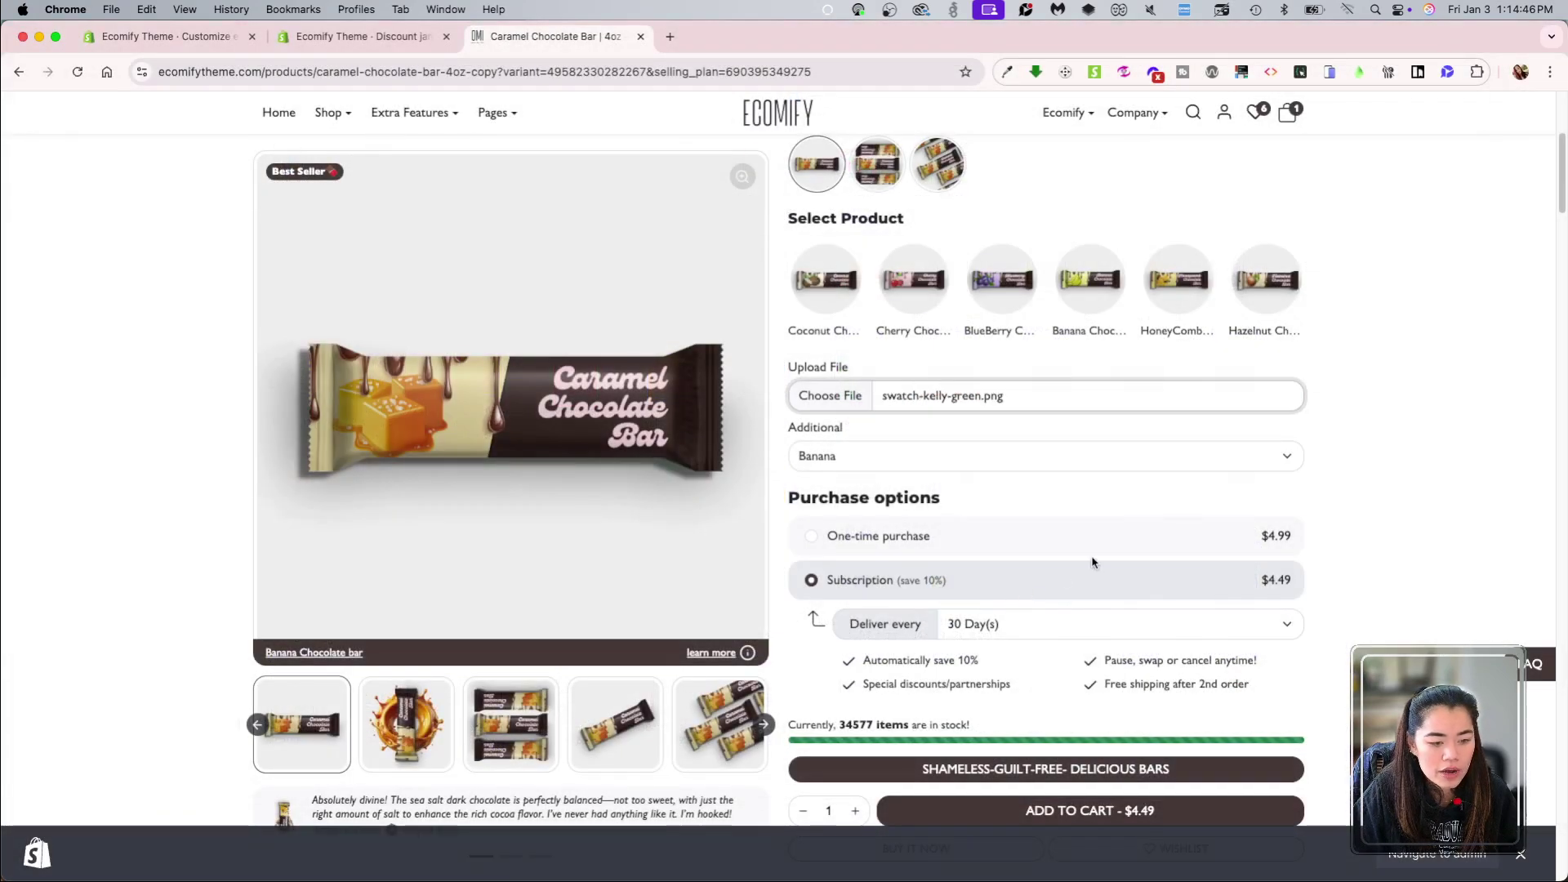
{"action": "left_click", "coordinate": [911, 457]}
{"action": "left_click", "coordinate": [868, 480]}
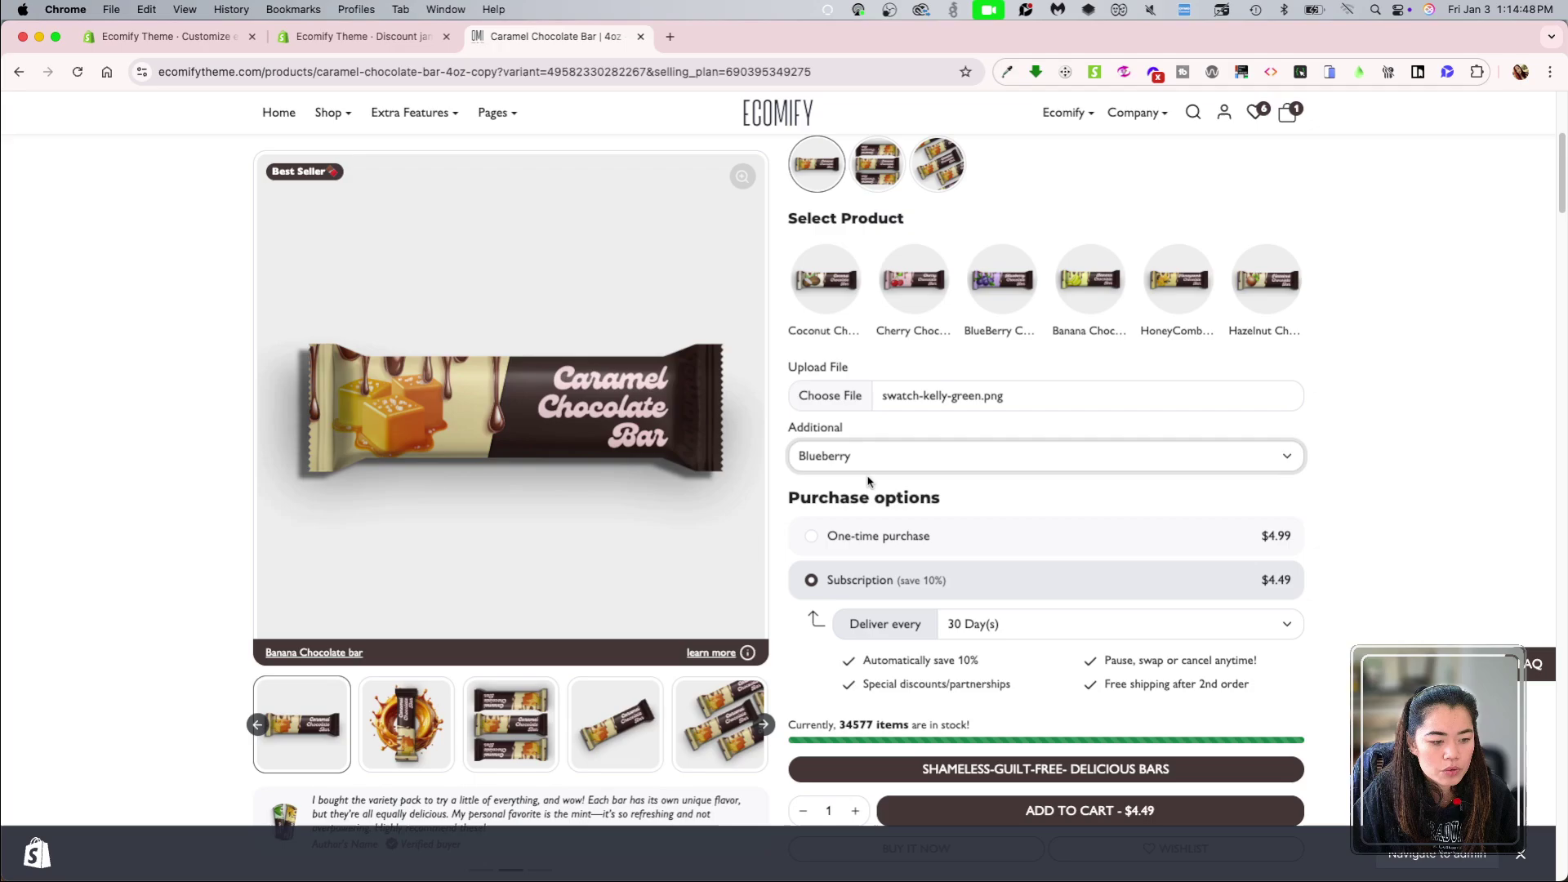
{"action": "left_click", "coordinate": [868, 461]}
{"action": "left_click", "coordinate": [868, 478]}
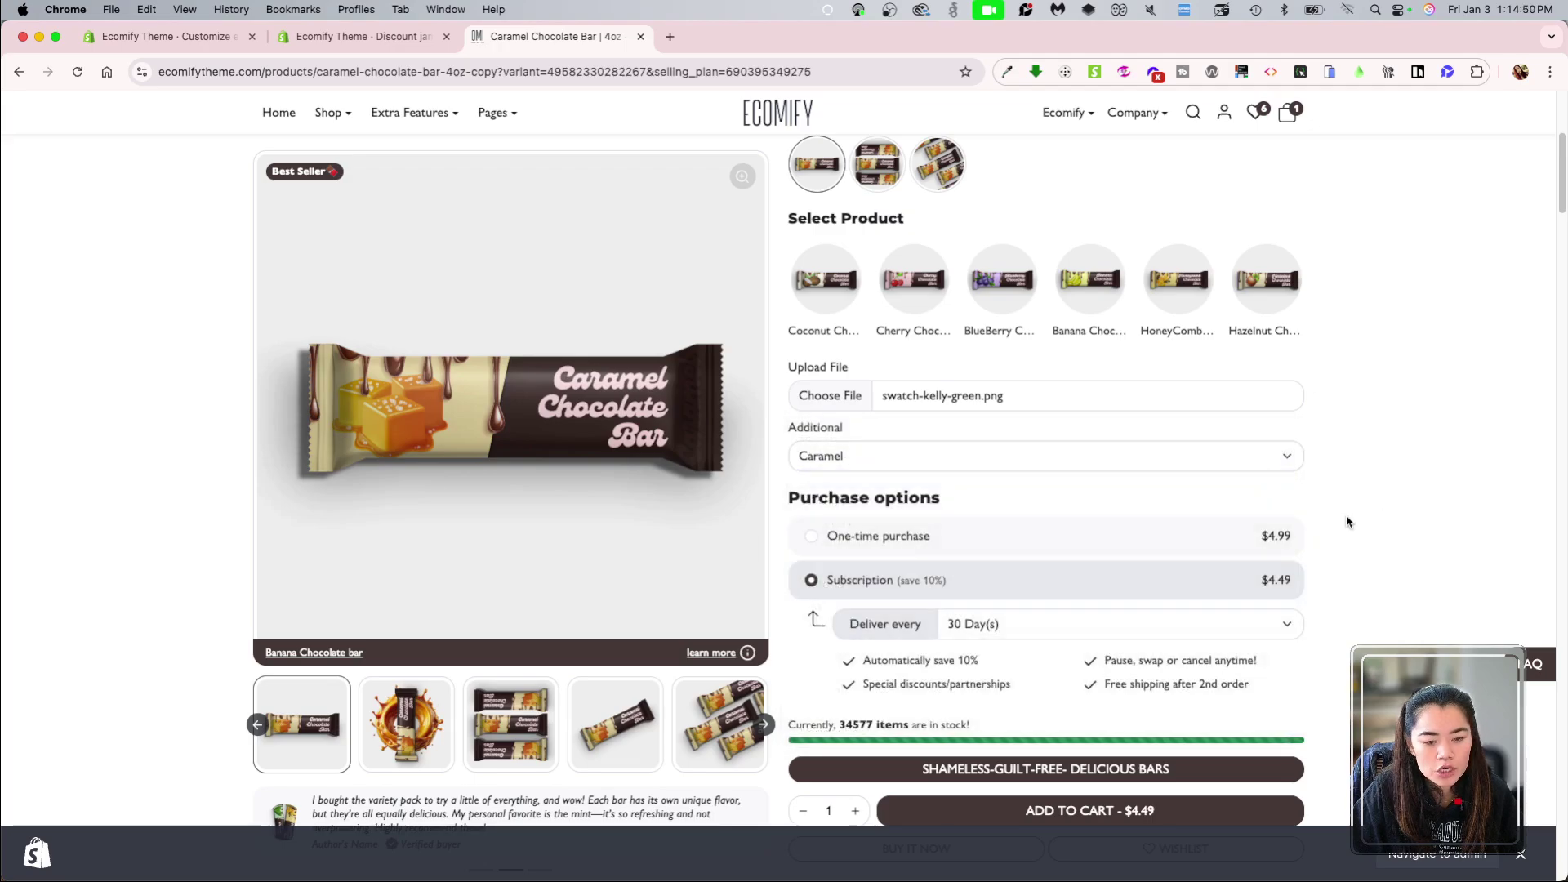
Step: Add the bar to the cart as a one-time purchase and proceed to checkout
{"action": "left_click", "coordinate": [1203, 537]}
{"action": "scroll", "coordinate": [1202, 621], "scroll_direction": "down", "scroll_amount": 2}
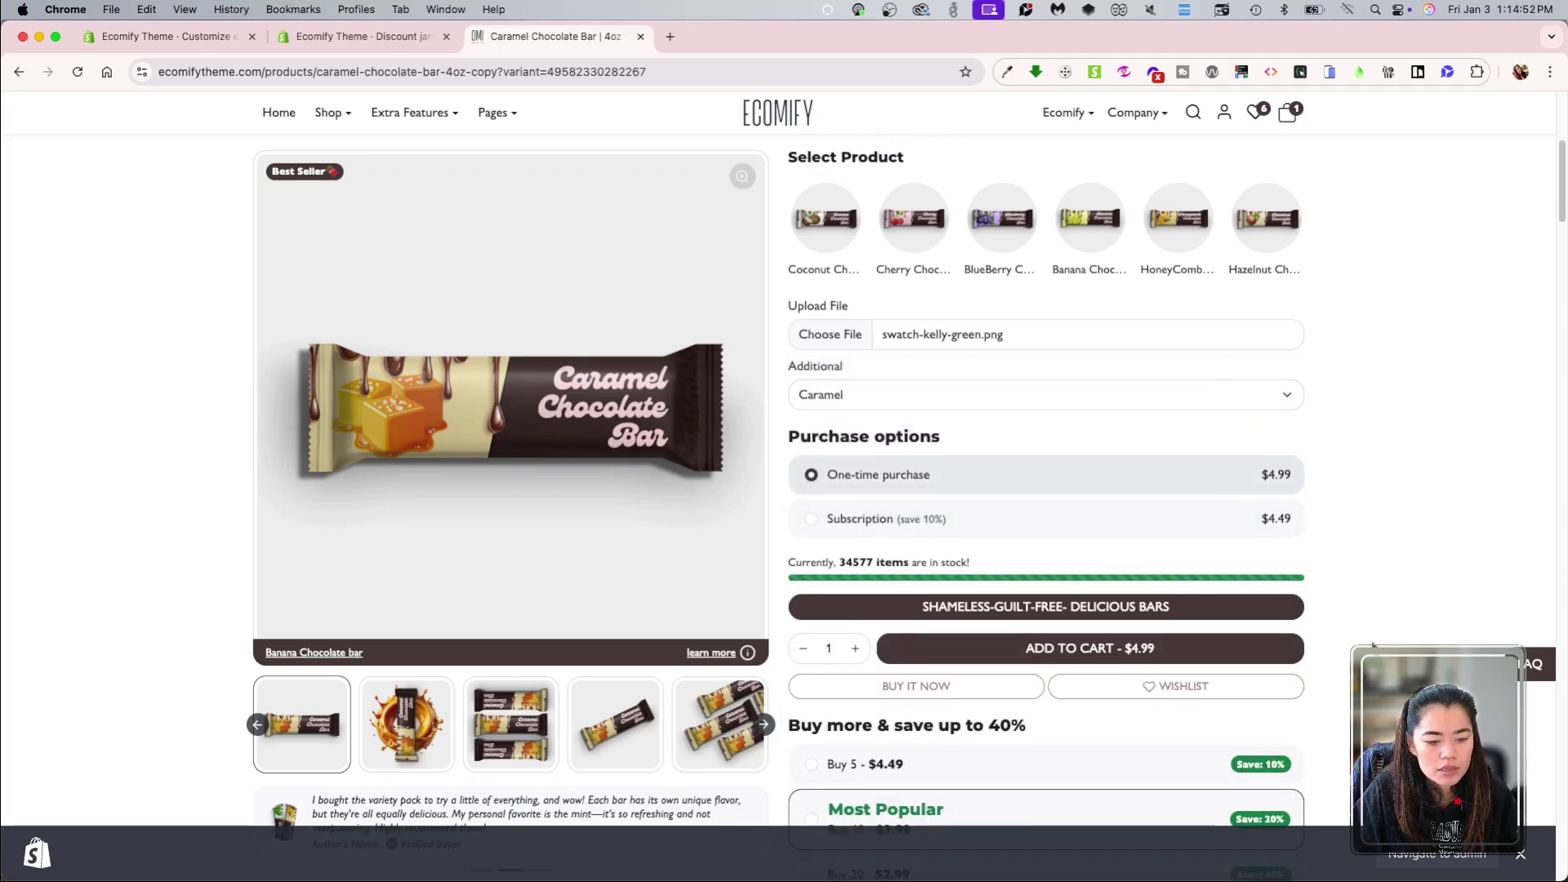
{"action": "left_click", "coordinate": [1203, 651]}
{"action": "left_click", "coordinate": [898, 689]}
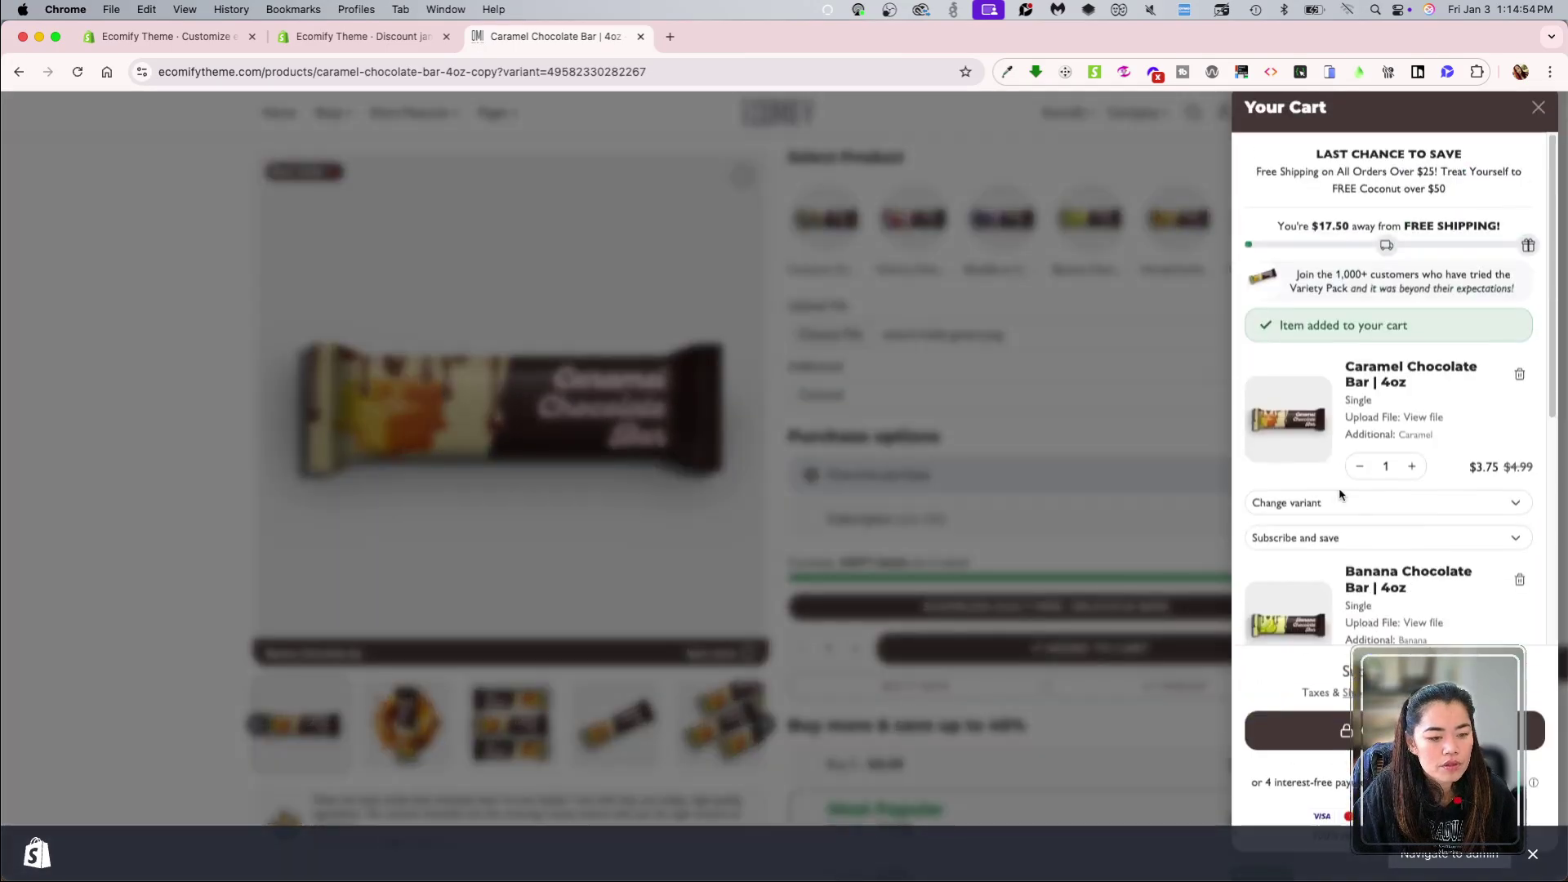
{"action": "scroll", "coordinate": [1429, 531], "scroll_direction": "down", "scroll_amount": 3}
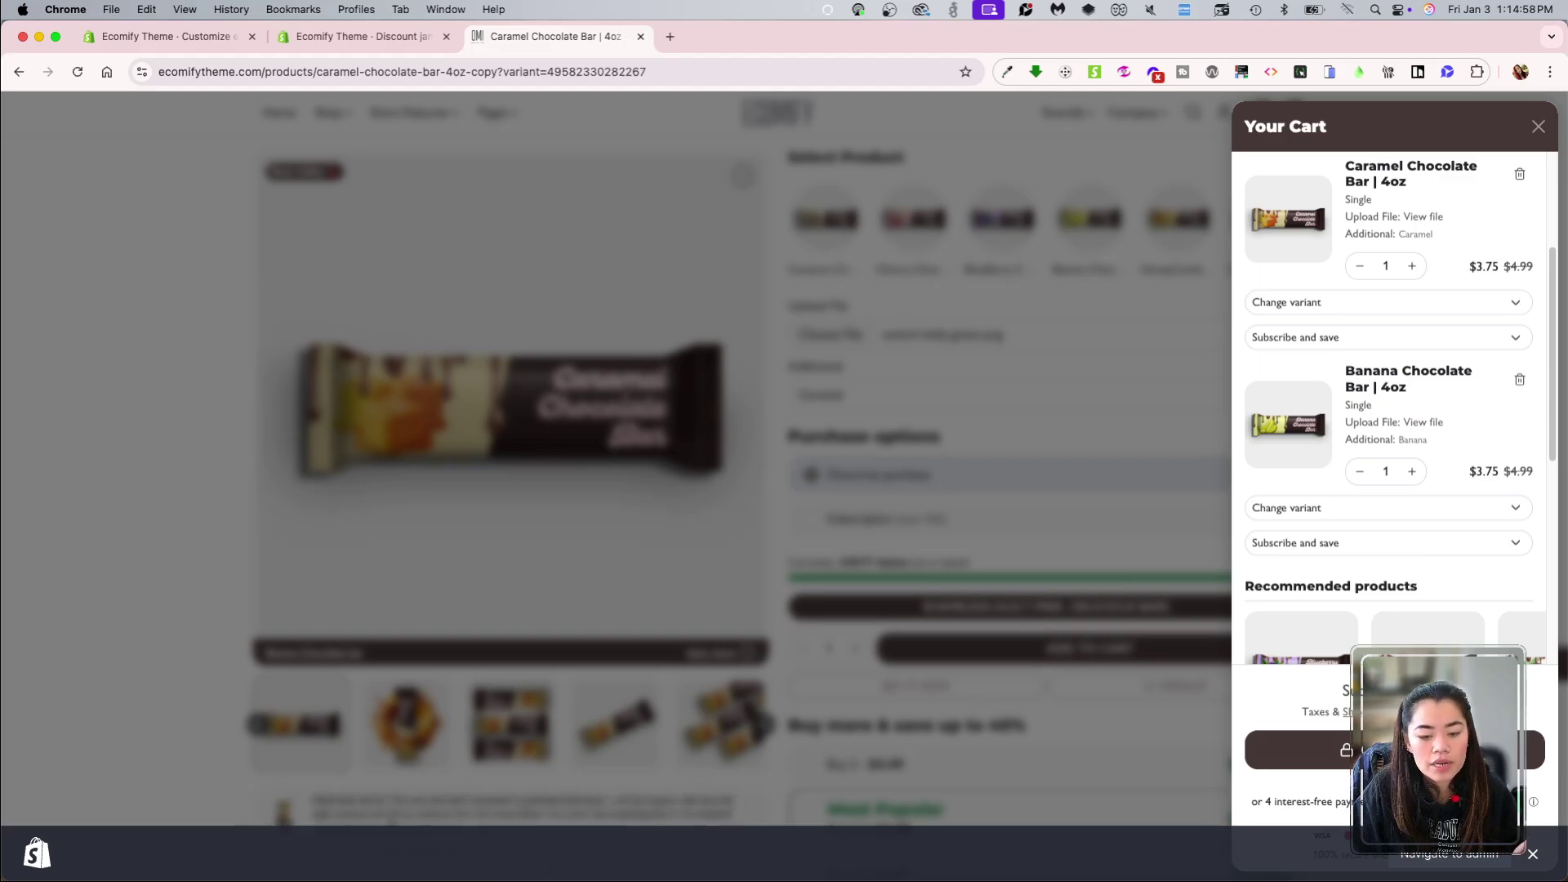
{"action": "left_click", "coordinate": [1381, 750]}
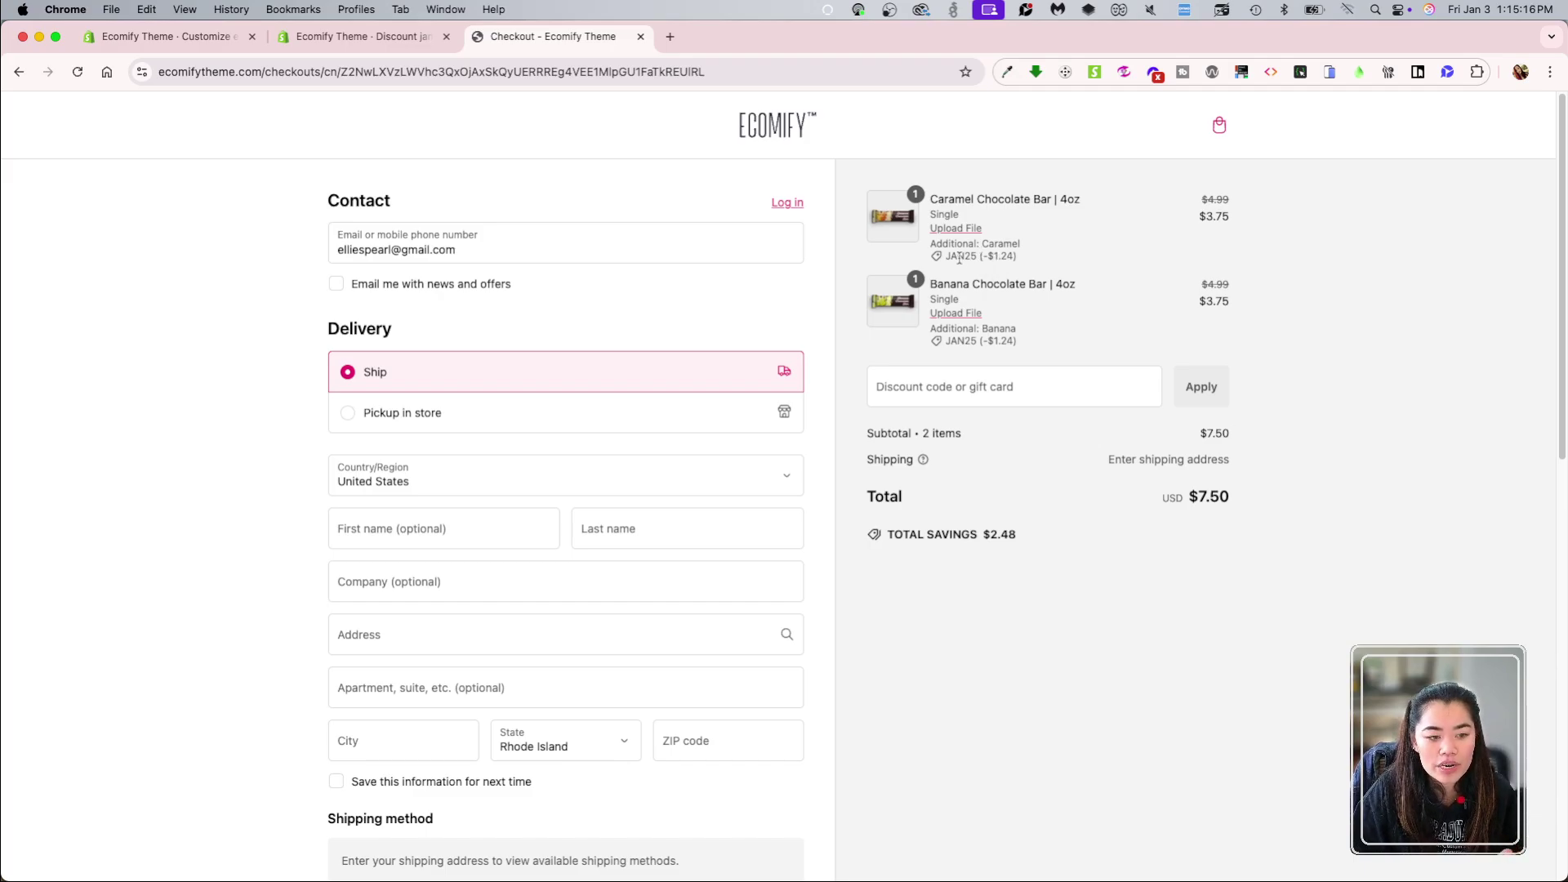
Step: Check the JAN25 discount on both bars and the $2.48 Total Savings line
{"action": "left_click_drag", "start_coordinate": [943, 256], "coordinate": [1060, 272]}
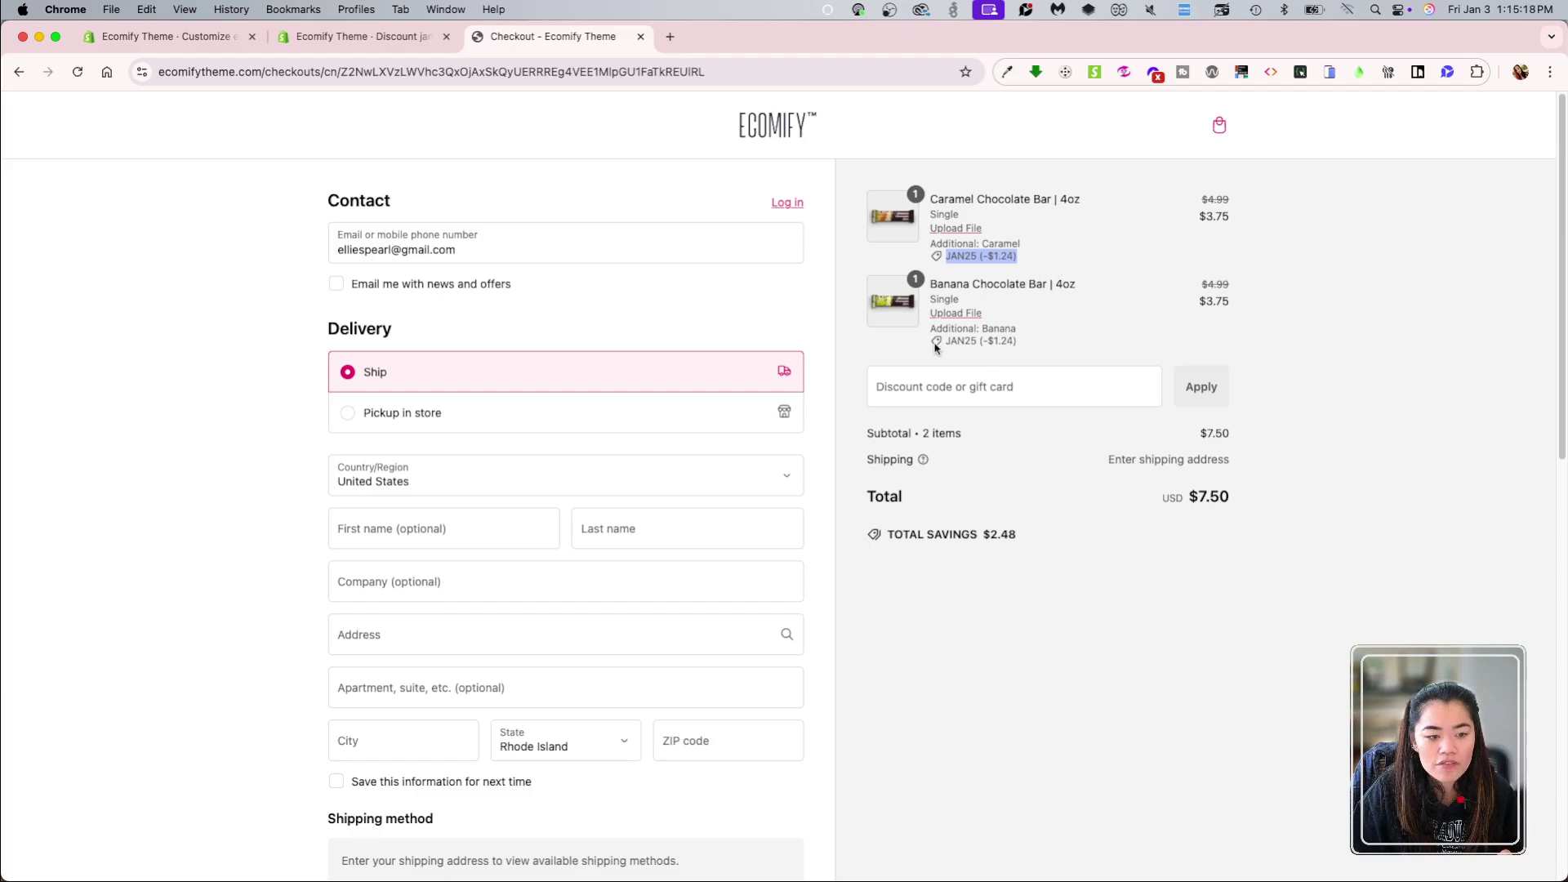
{"action": "left_click_drag", "start_coordinate": [940, 344], "coordinate": [1031, 353]}
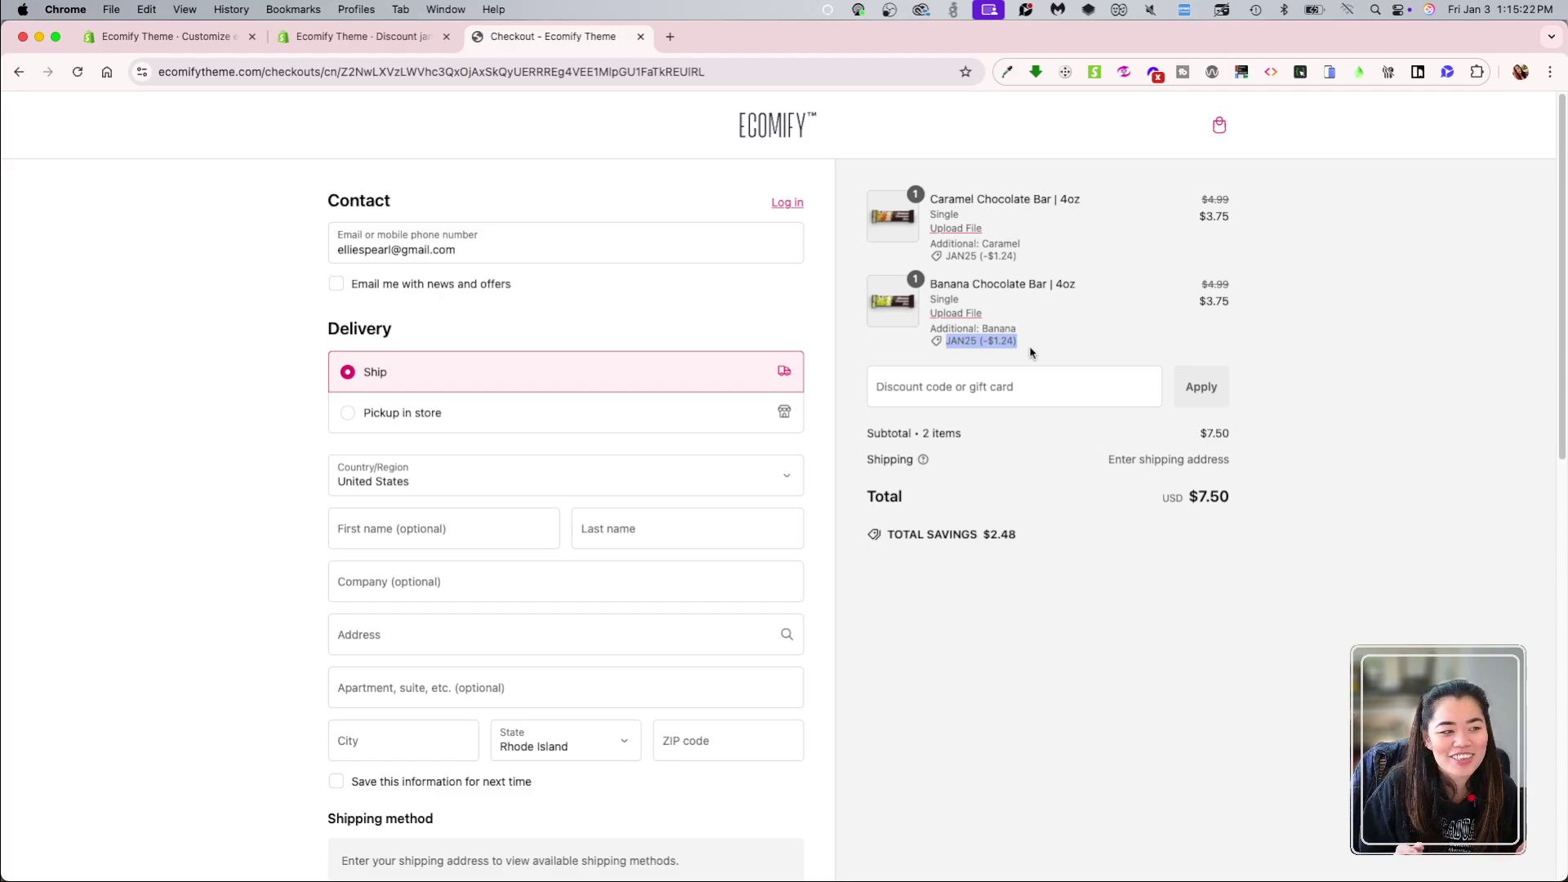
{"action": "left_click", "coordinate": [1127, 652]}
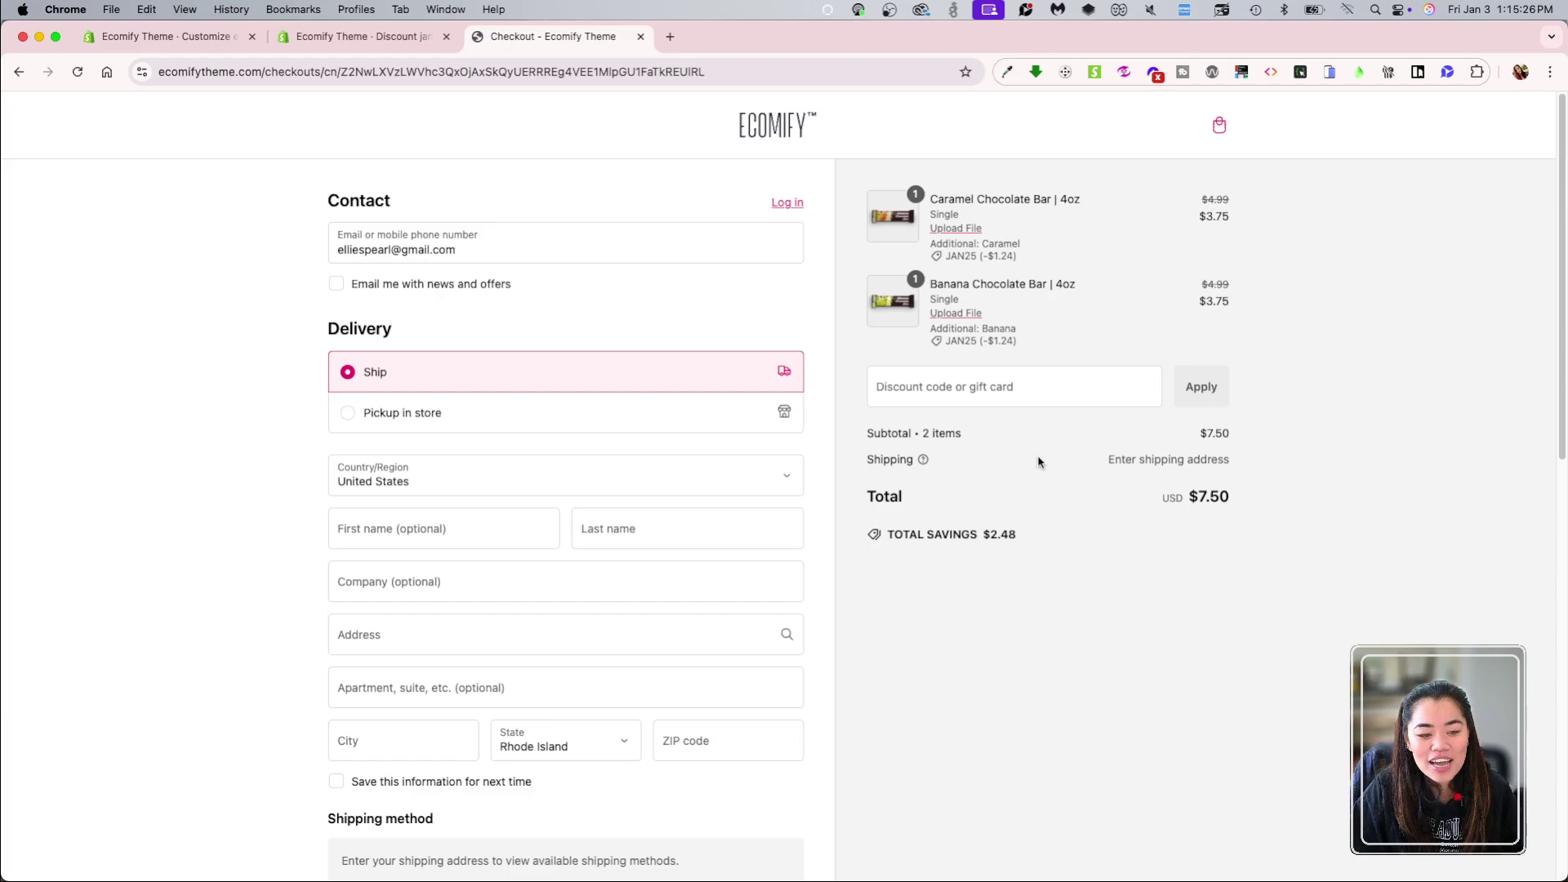
{"action": "left_click_drag", "start_coordinate": [861, 529], "coordinate": [1076, 550]}
{"action": "left_click", "coordinate": [1038, 569]}
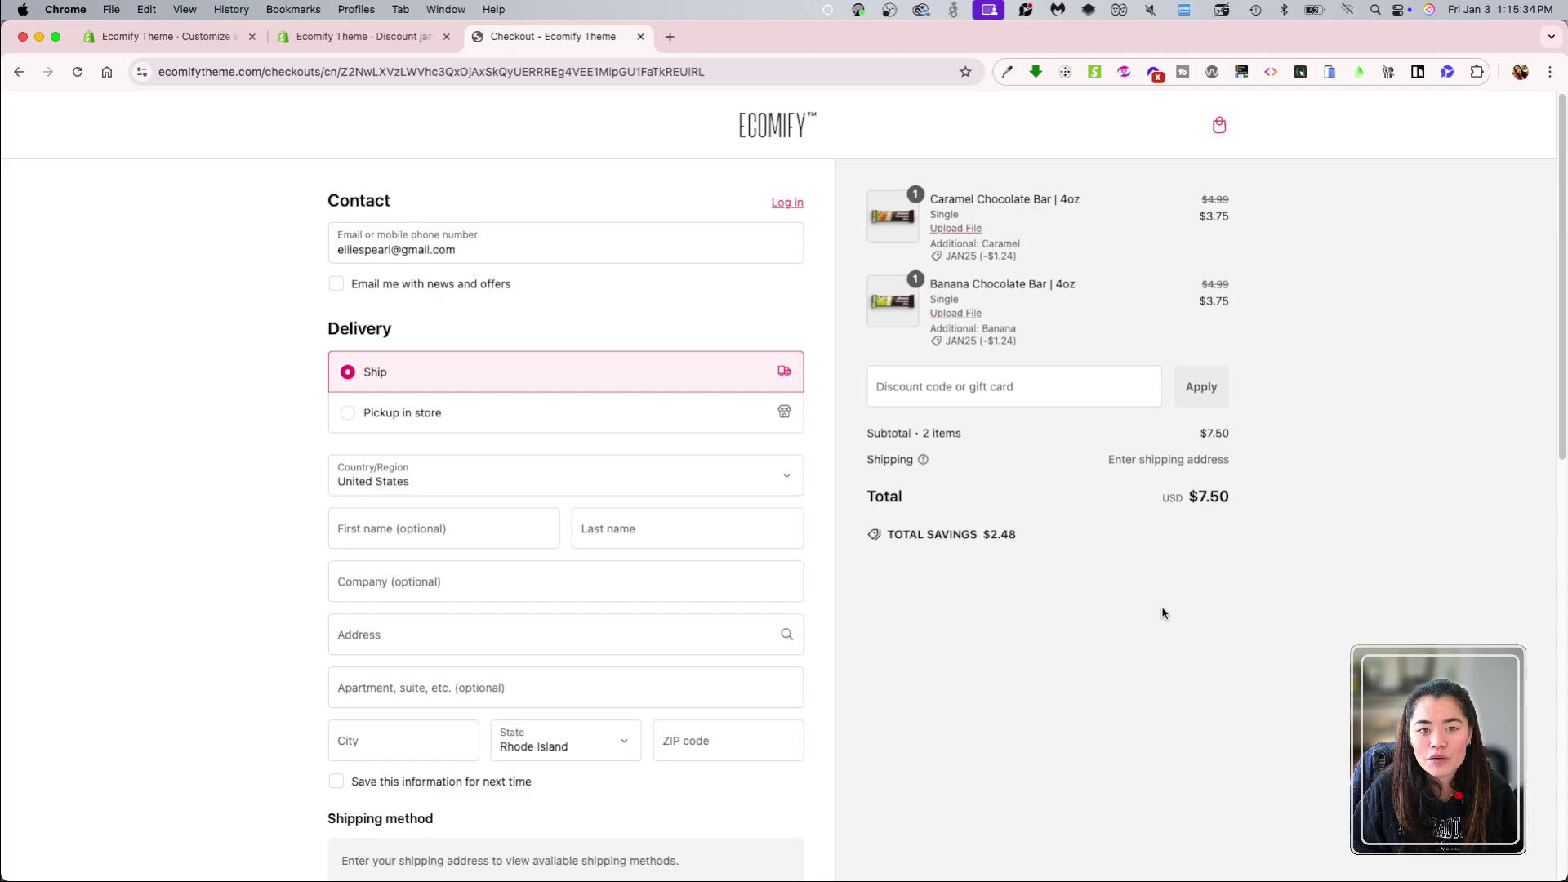
{"action": "scroll", "coordinate": [1176, 658], "scroll_direction": "down", "scroll_amount": 5}
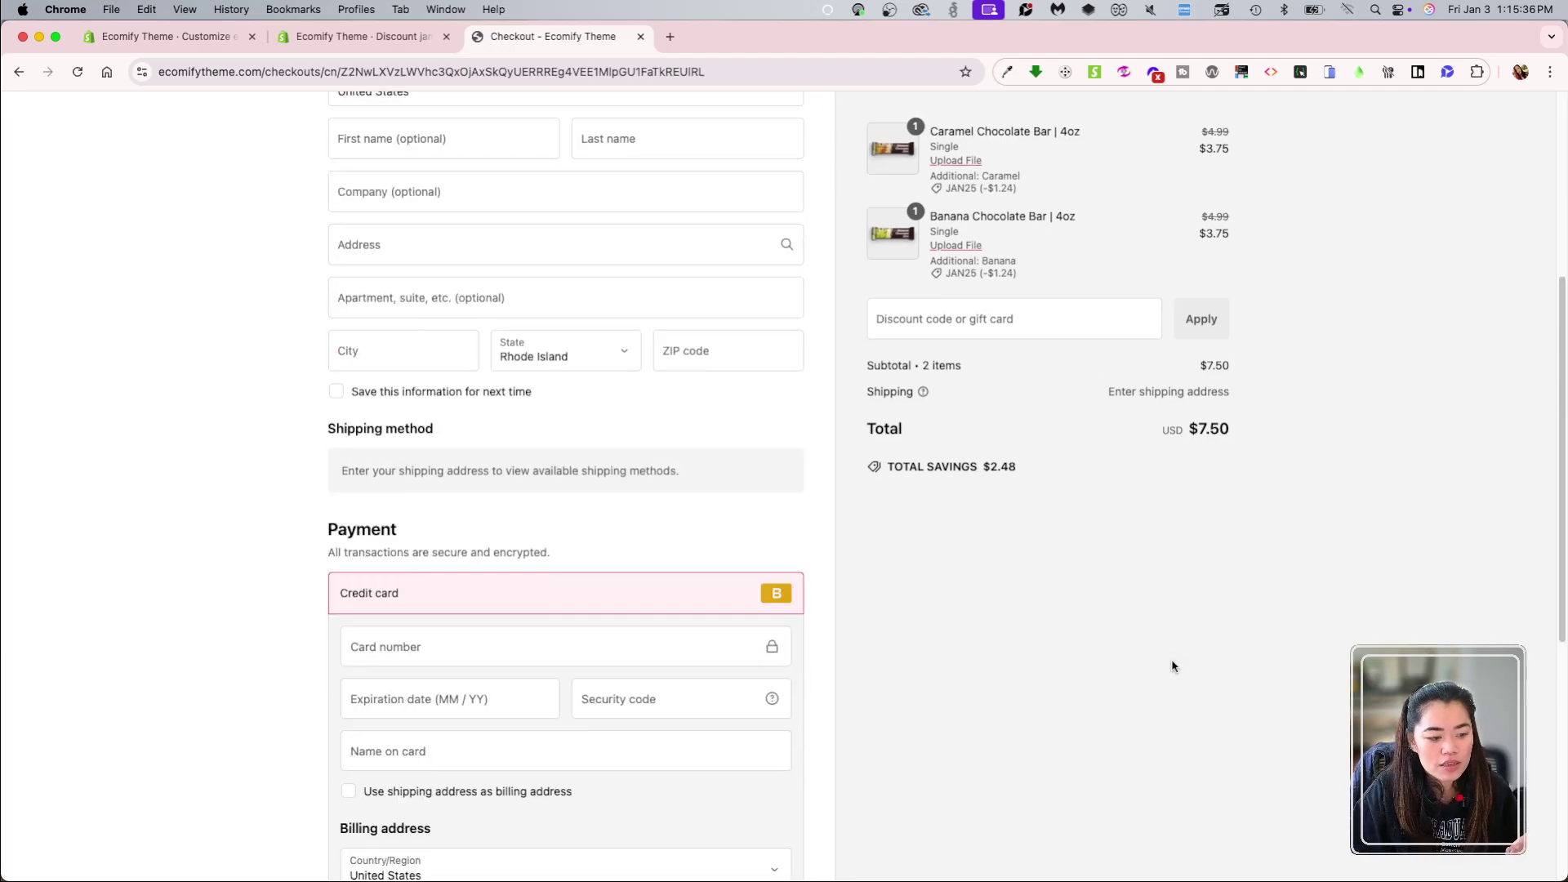
{"action": "scroll", "coordinate": [1176, 658], "scroll_direction": "up", "scroll_amount": 5}
Step: Return to the admin jan25 discount page, start deleting it, then cancel
{"action": "left_click", "coordinate": [416, 45]}
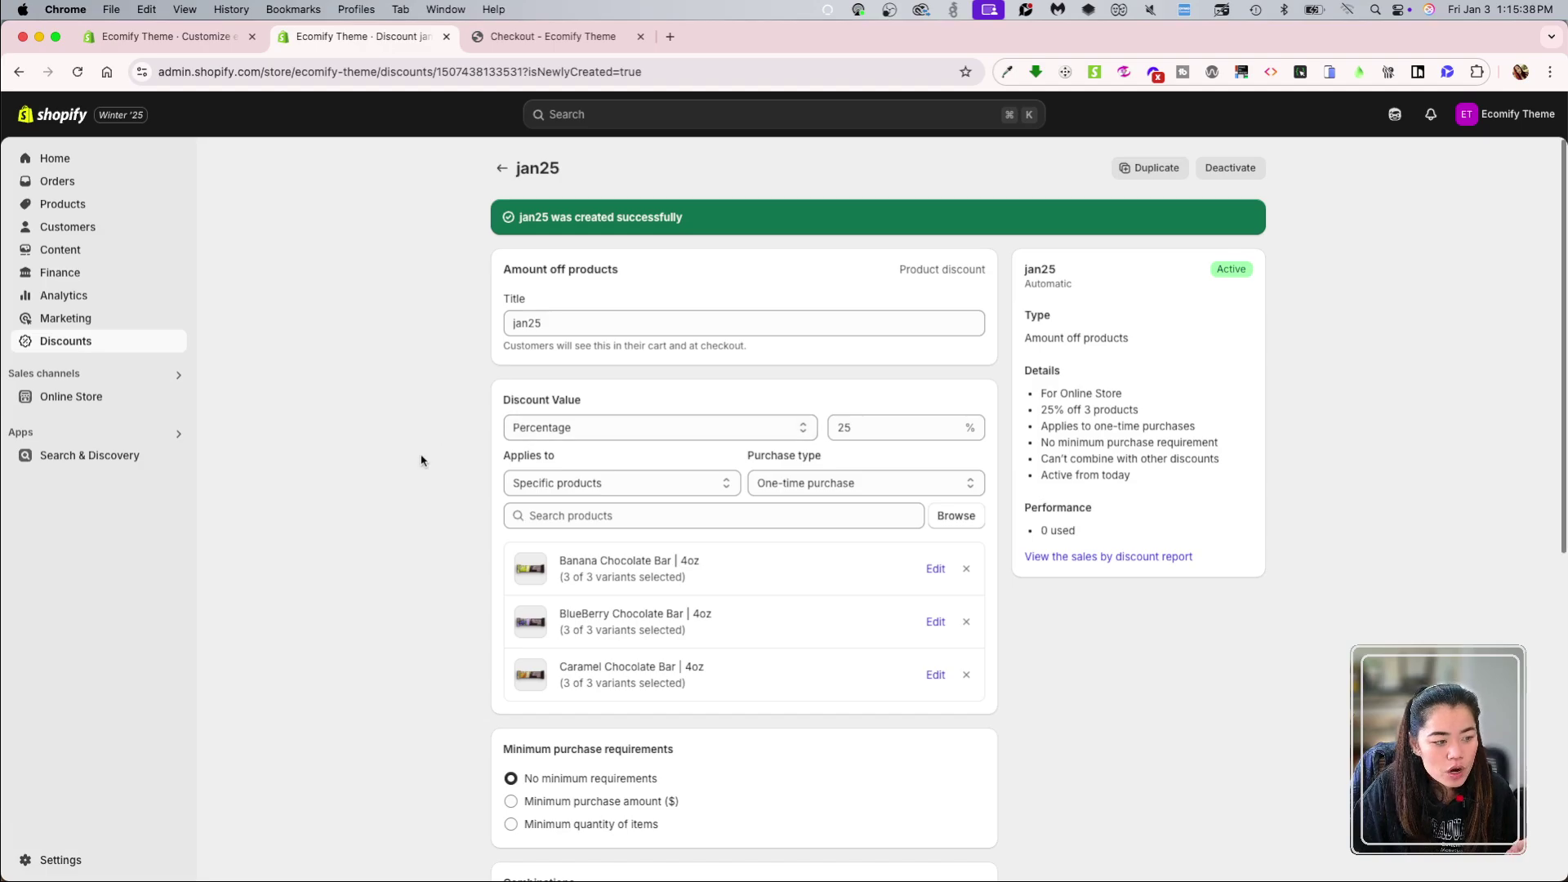
{"action": "scroll", "coordinate": [422, 457], "scroll_direction": "down", "scroll_amount": 5}
{"action": "scroll", "coordinate": [426, 557], "scroll_direction": "up", "scroll_amount": 5}
{"action": "scroll", "coordinate": [870, 539], "scroll_direction": "down", "scroll_amount": 5}
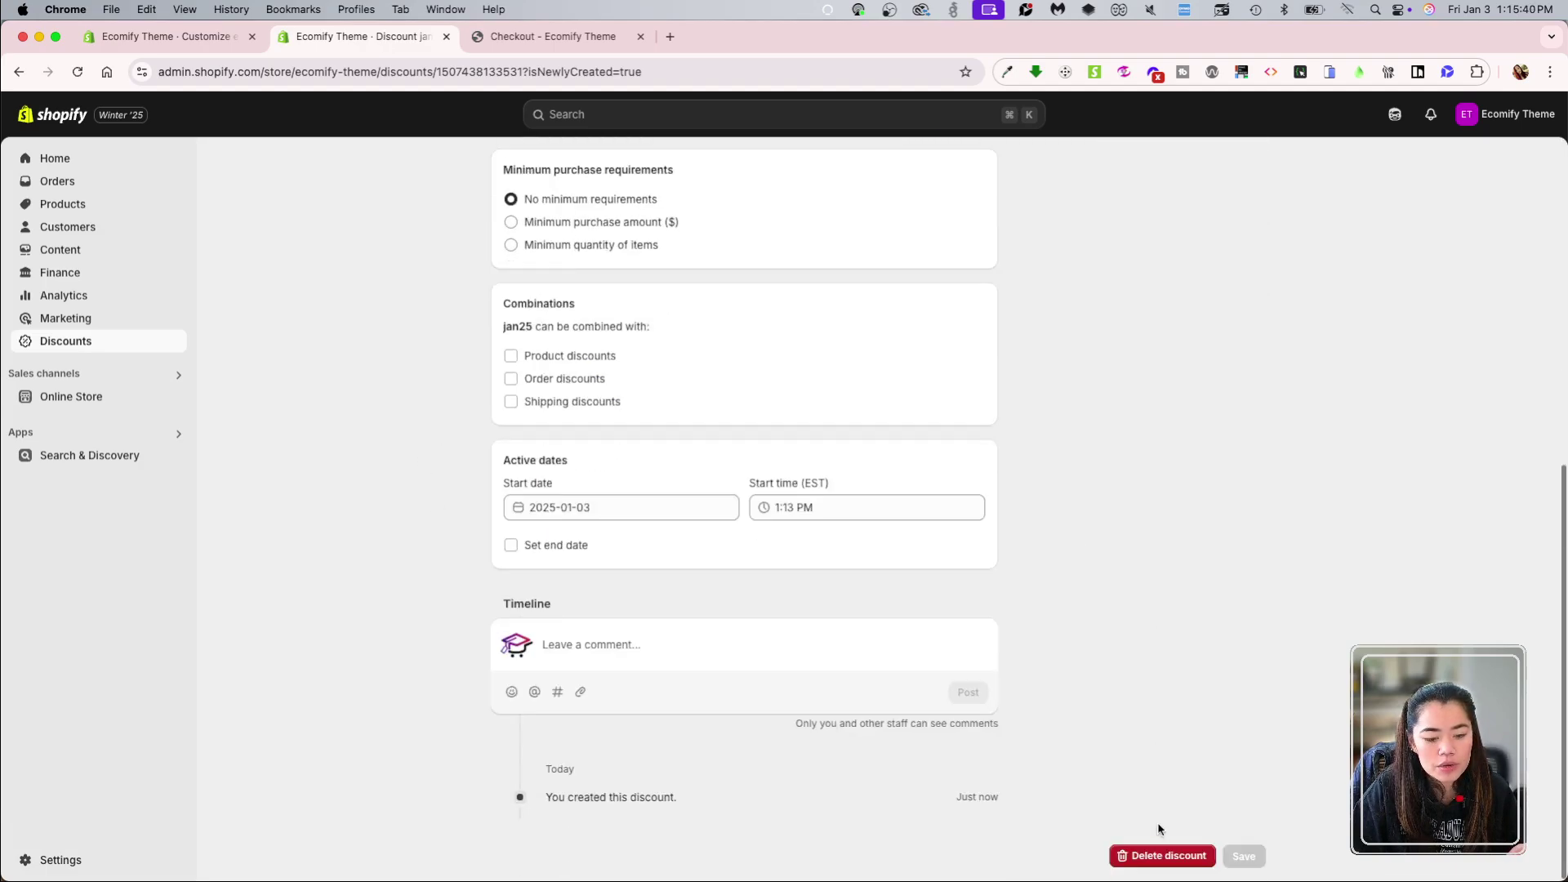
{"action": "left_click", "coordinate": [1166, 855]}
{"action": "left_click", "coordinate": [913, 538]}
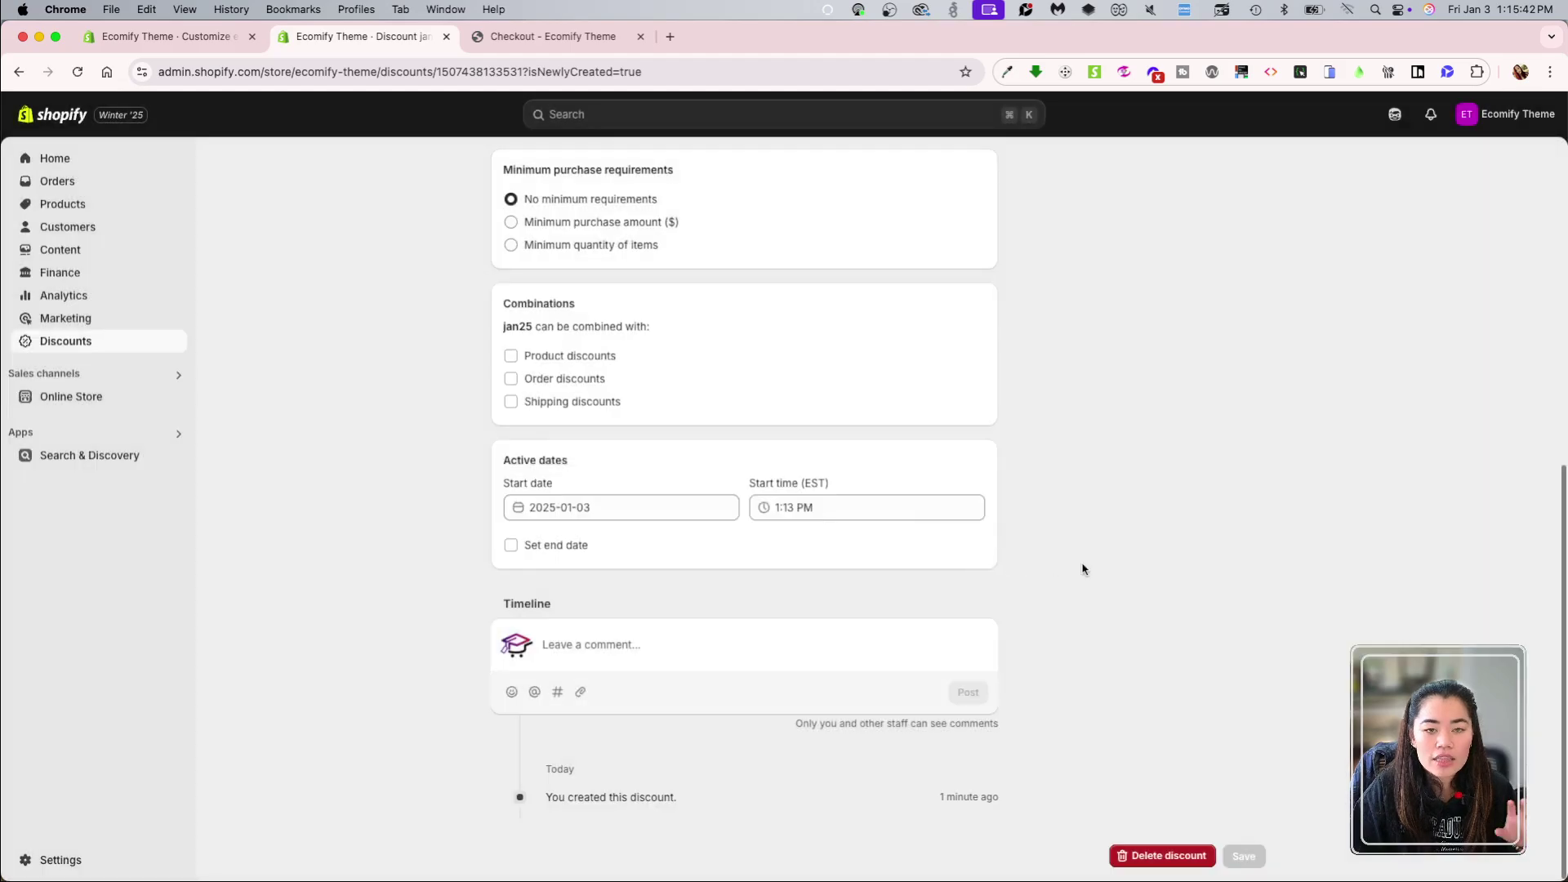
Step: Review jan25's performance figures and settings: 25% off three chocolate bars, no minimum
{"action": "scroll", "coordinate": [1065, 590], "scroll_direction": "up", "scroll_amount": 7}
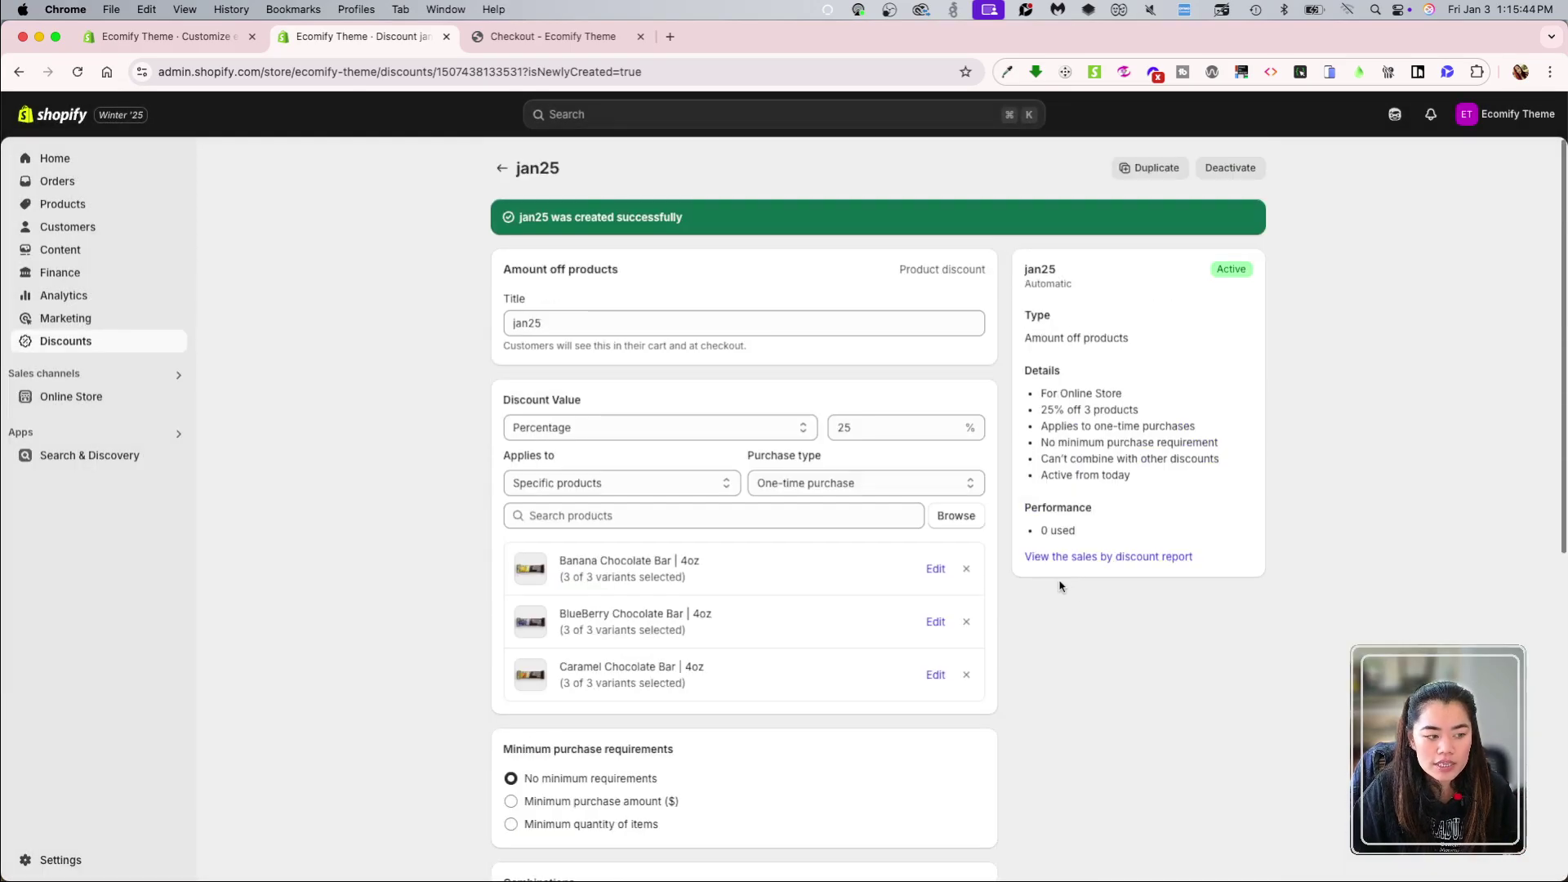
{"action": "scroll", "coordinate": [1060, 586], "scroll_direction": "down", "scroll_amount": 7}
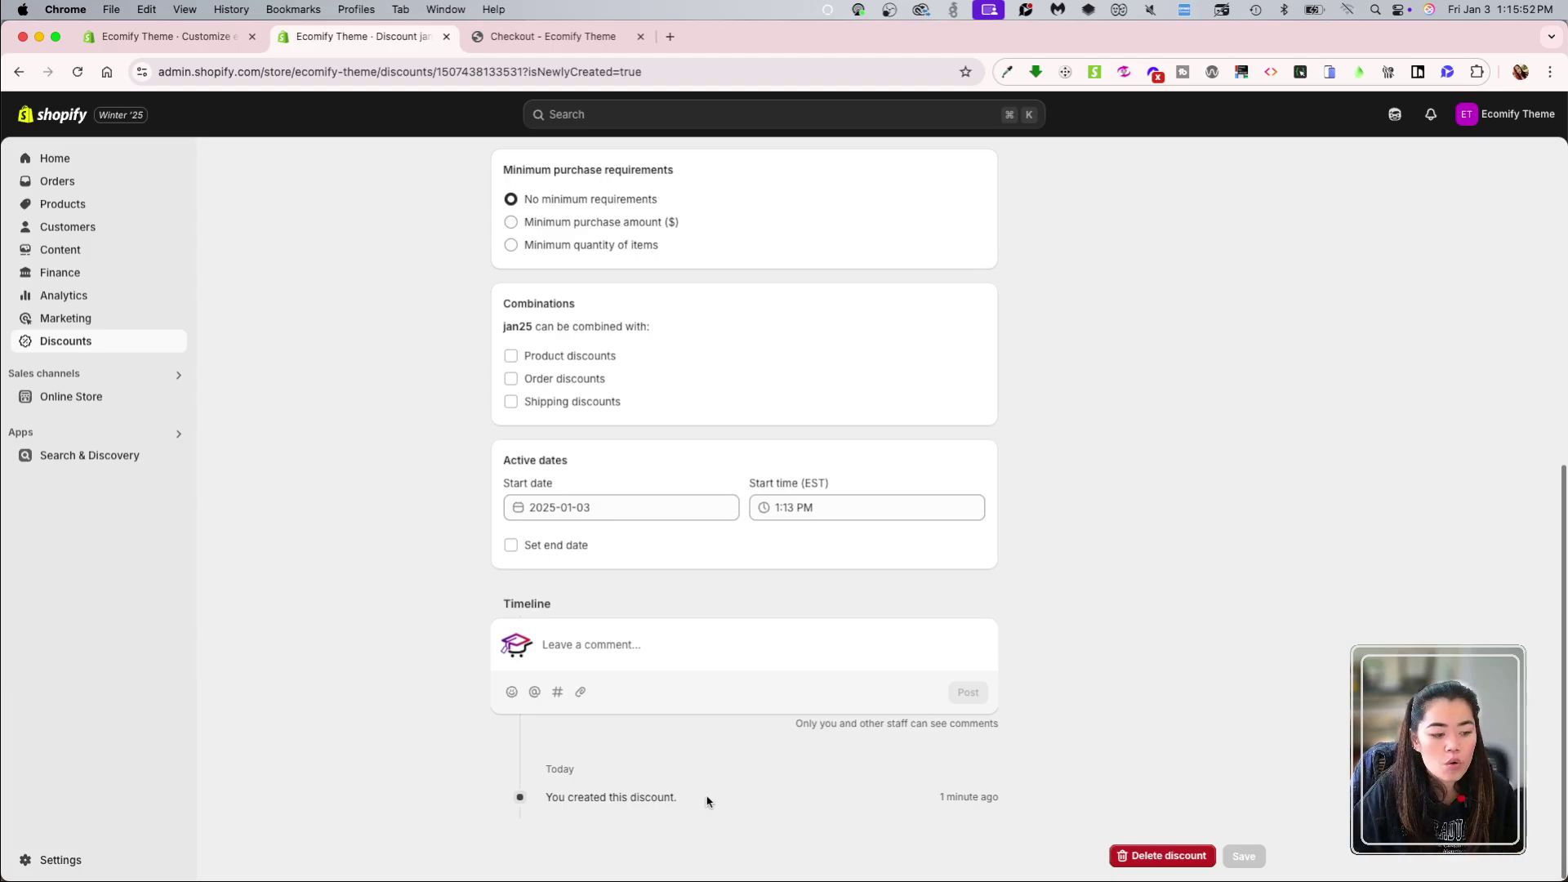
{"action": "scroll", "coordinate": [1053, 673], "scroll_direction": "up", "scroll_amount": 5}
{"action": "scroll", "coordinate": [1147, 659], "scroll_direction": "up", "scroll_amount": 3}
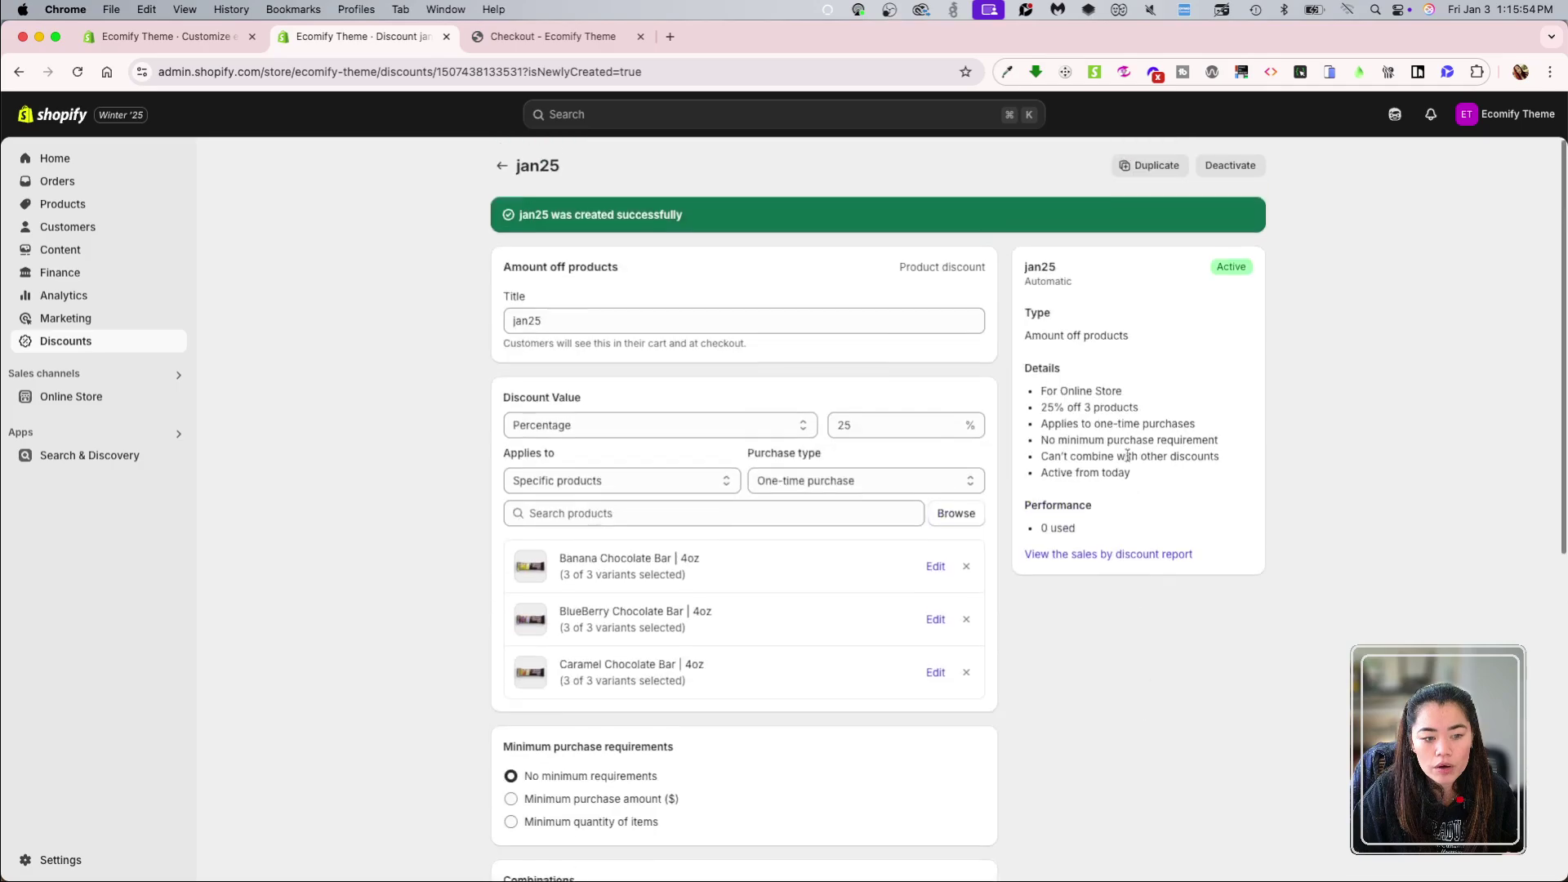
{"action": "left_click_drag", "start_coordinate": [1026, 506], "coordinate": [1124, 534]}
{"action": "left_click", "coordinate": [1085, 608]}
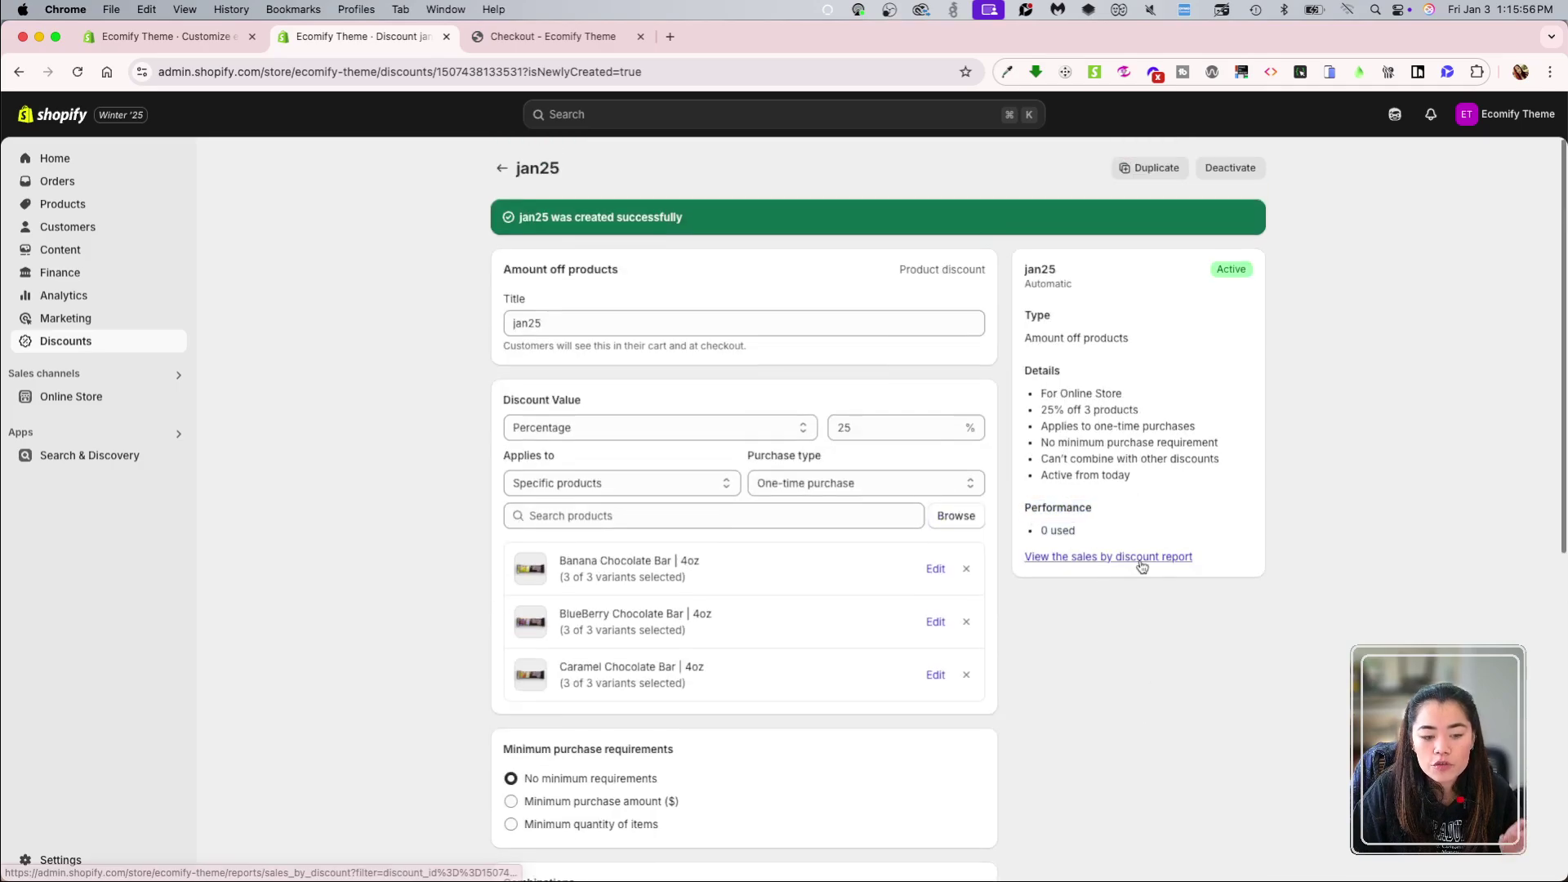
{"action": "scroll", "coordinate": [1156, 719], "scroll_direction": "down", "scroll_amount": 7}
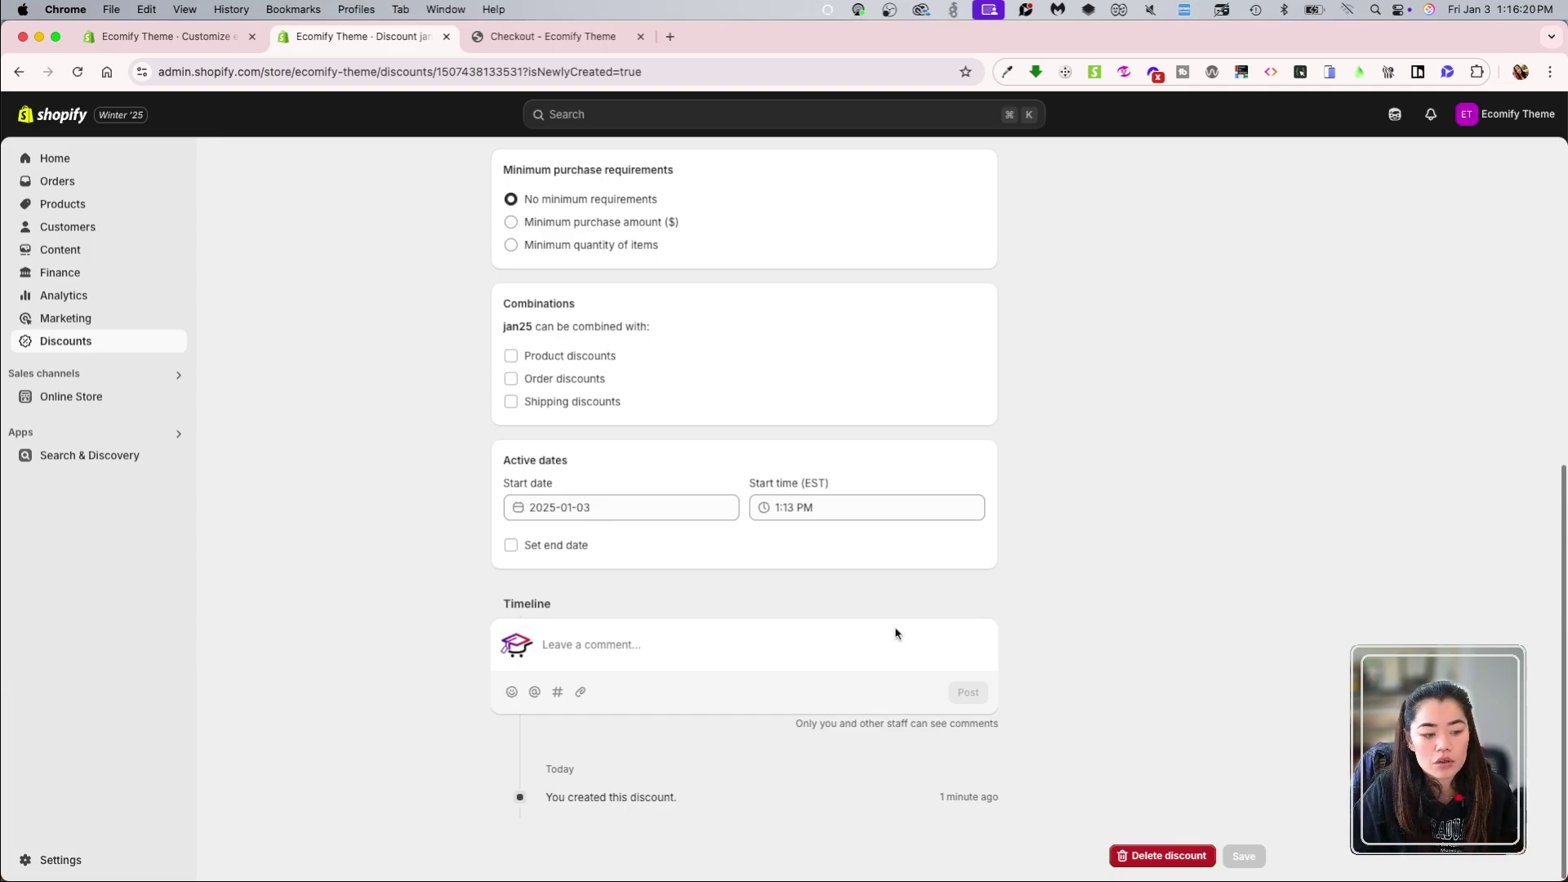
{"action": "scroll", "coordinate": [896, 634], "scroll_direction": "up", "scroll_amount": 7}
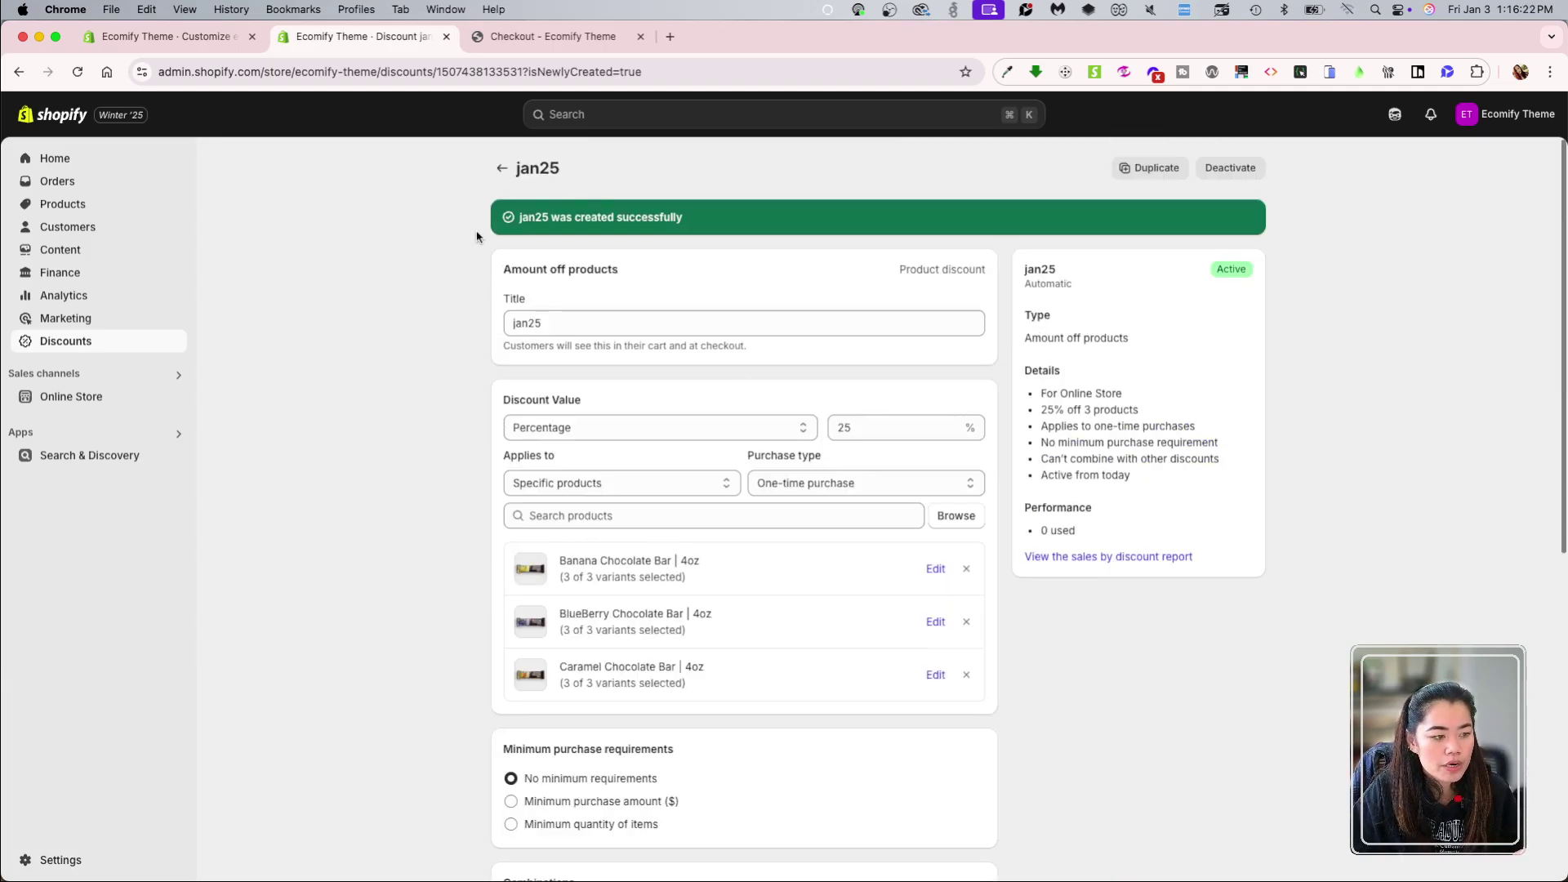
{"action": "scroll", "coordinate": [1229, 746], "scroll_direction": "down", "scroll_amount": 7}
{"action": "scroll", "coordinate": [1158, 336], "scroll_direction": "up", "scroll_amount": 7}
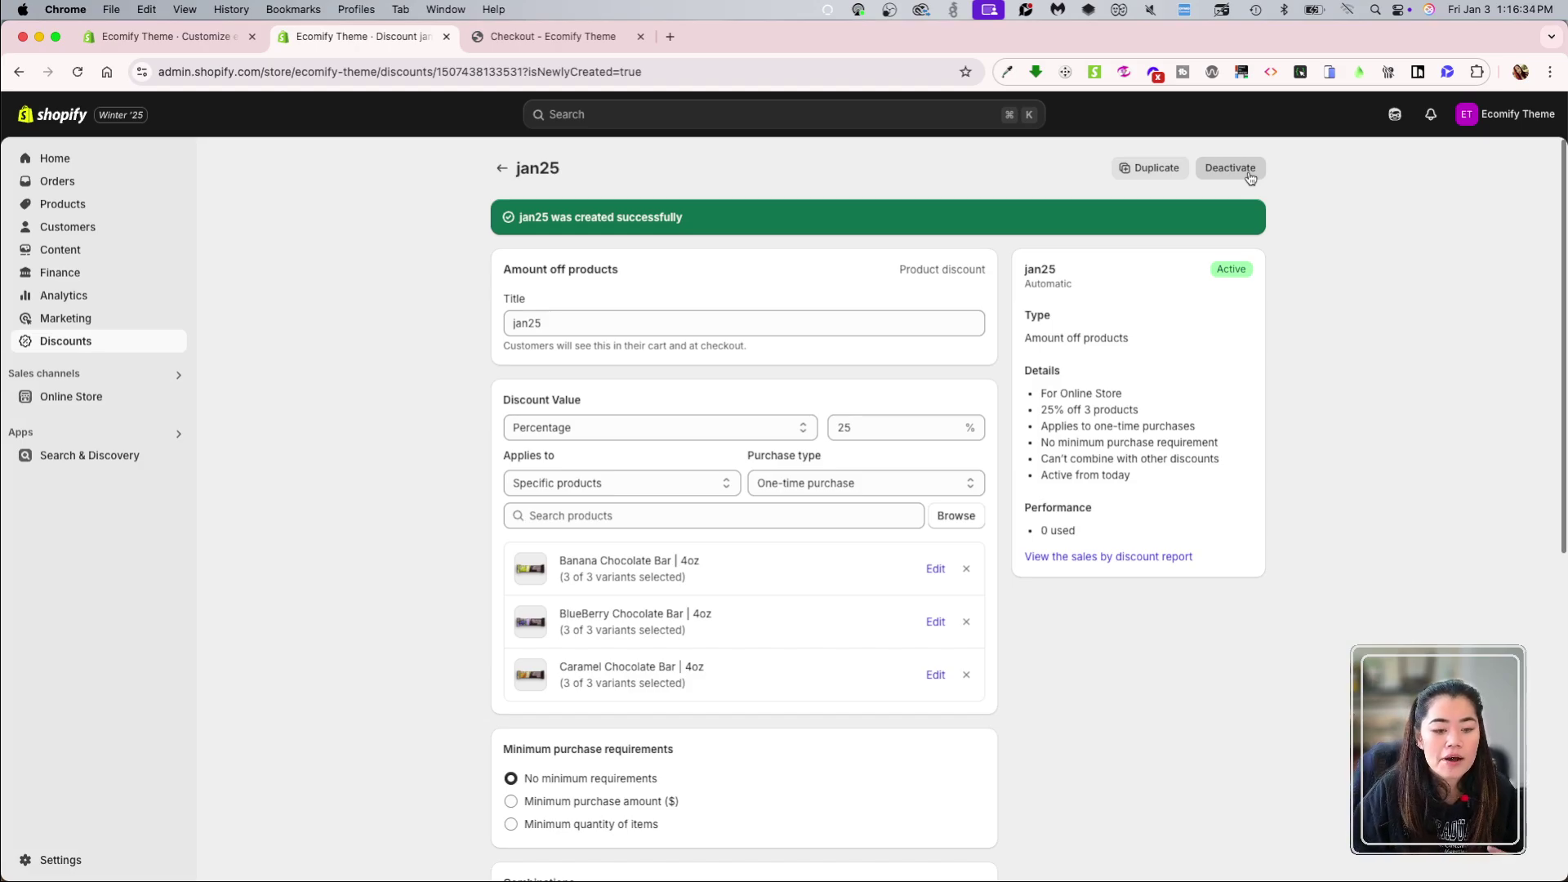
{"action": "scroll", "coordinate": [1152, 515], "scroll_direction": "down", "scroll_amount": 10}
Step: Delete the automatic jan25 discount and start a new Buy X get Y discount
{"action": "left_click", "coordinate": [1161, 855]}
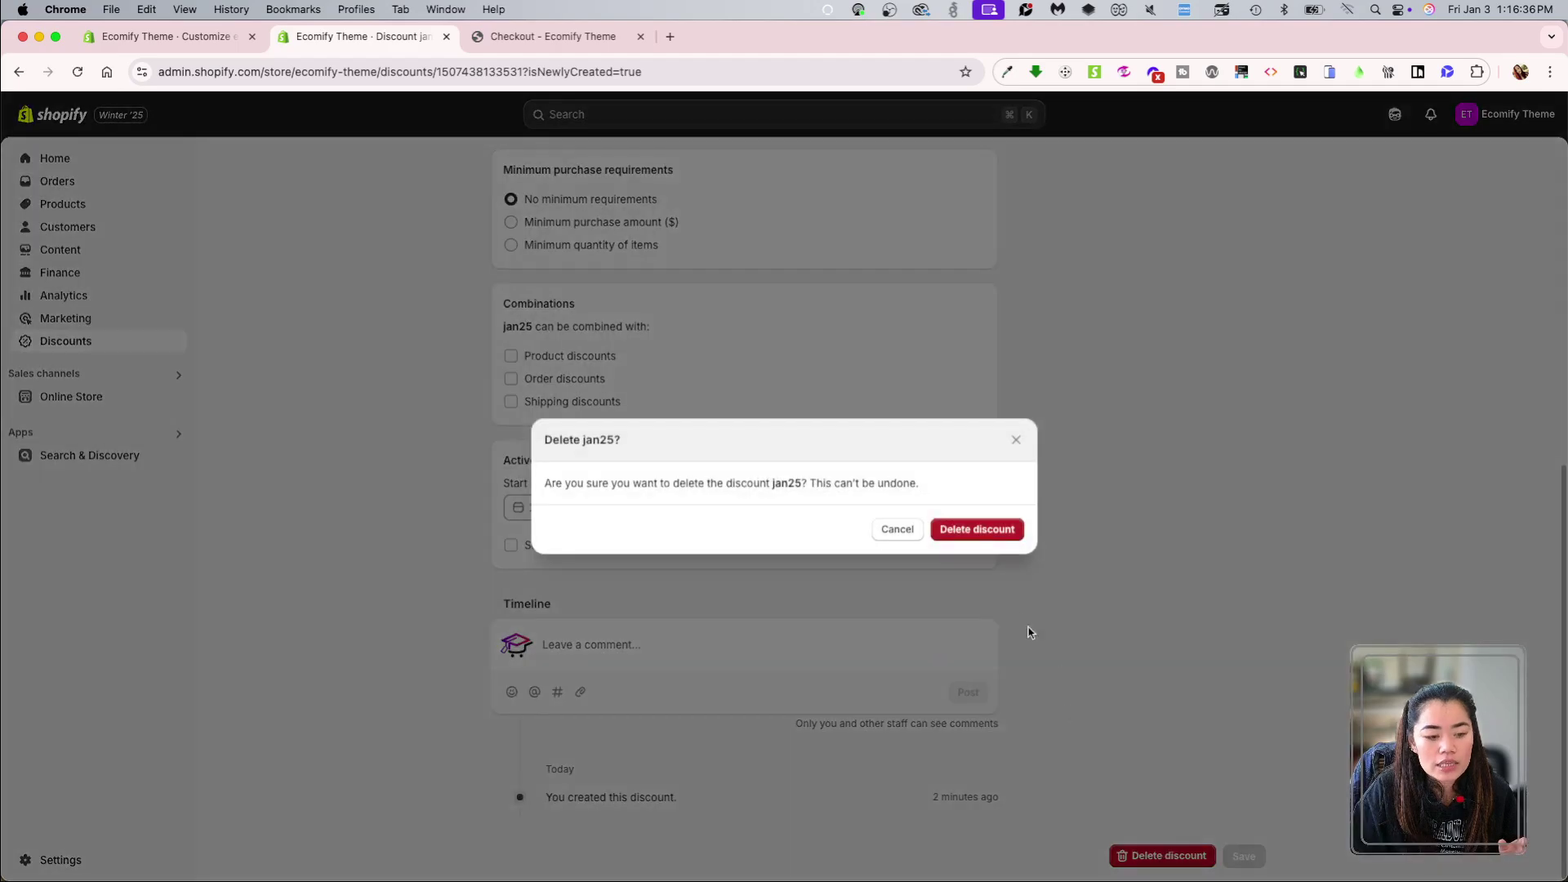
{"action": "left_click", "coordinate": [977, 529]}
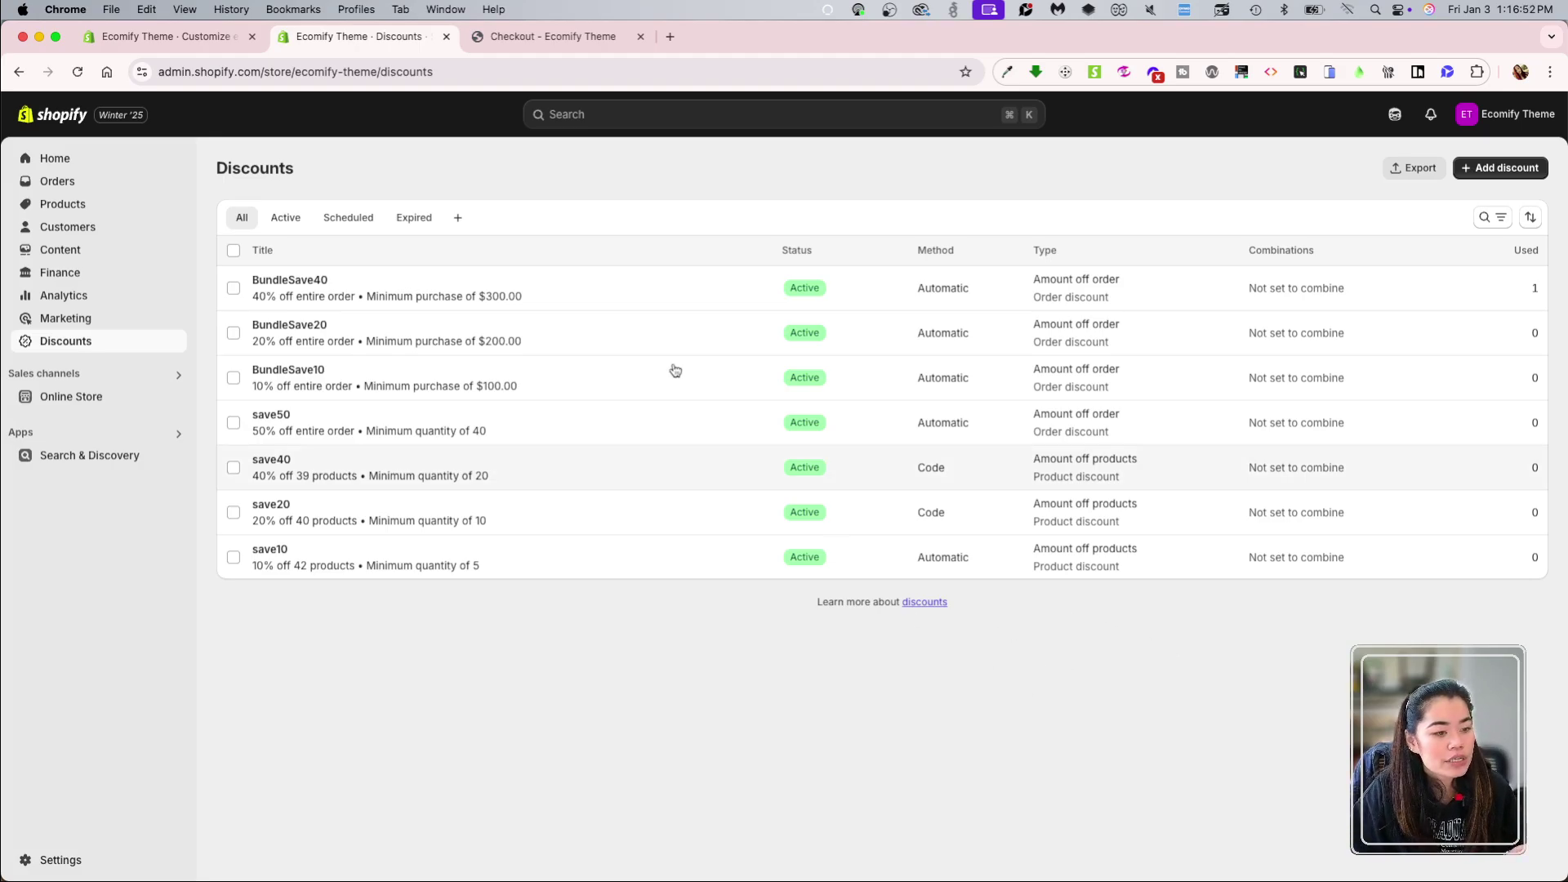
{"action": "left_click", "coordinate": [1499, 167]}
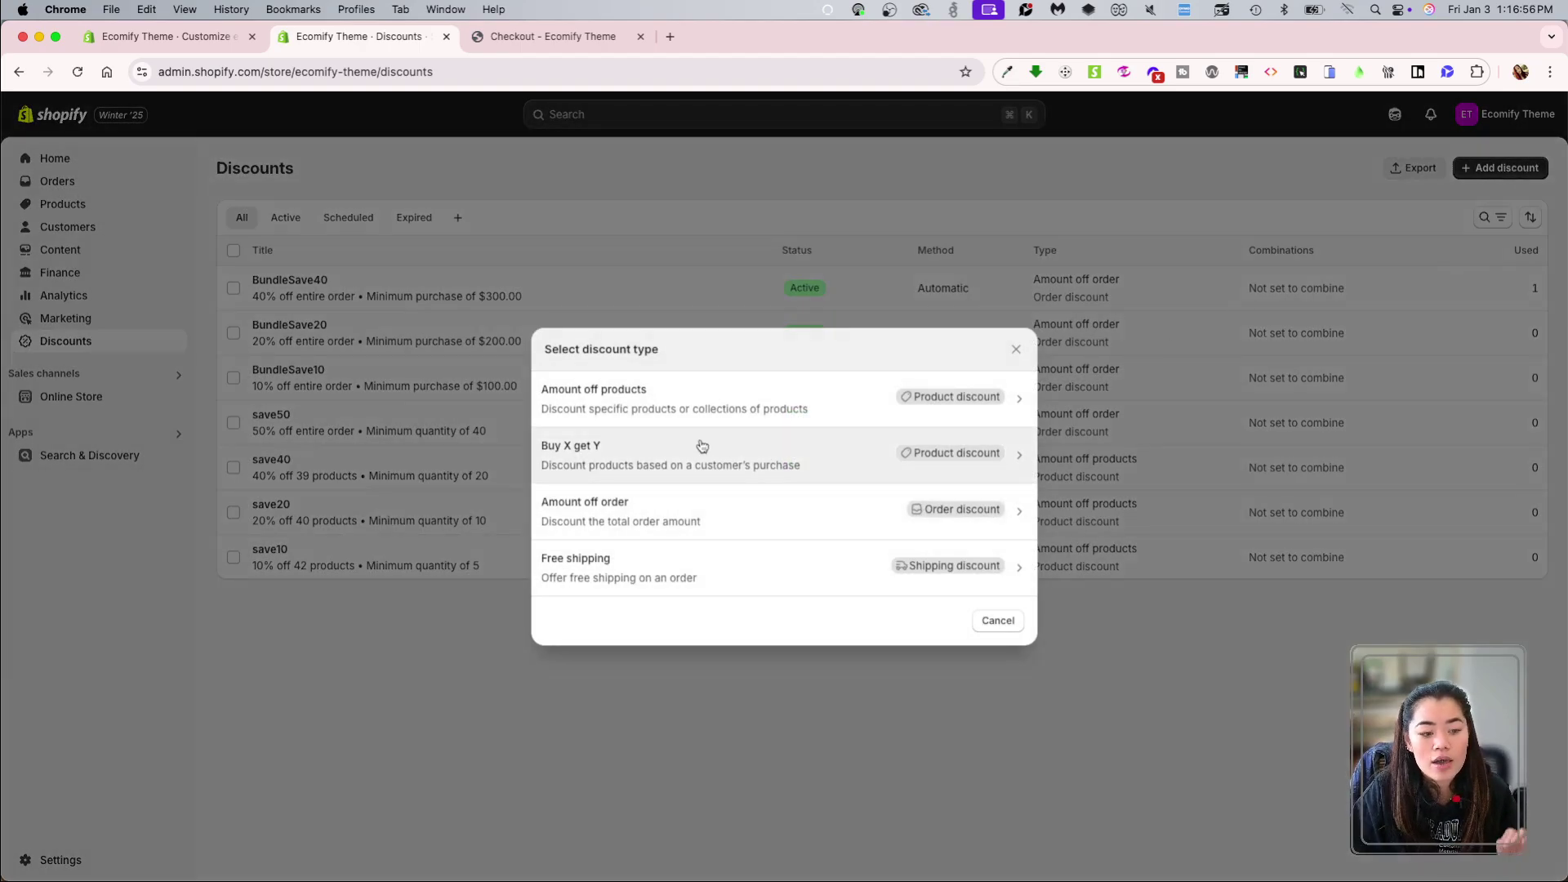
{"action": "left_click", "coordinate": [783, 474]}
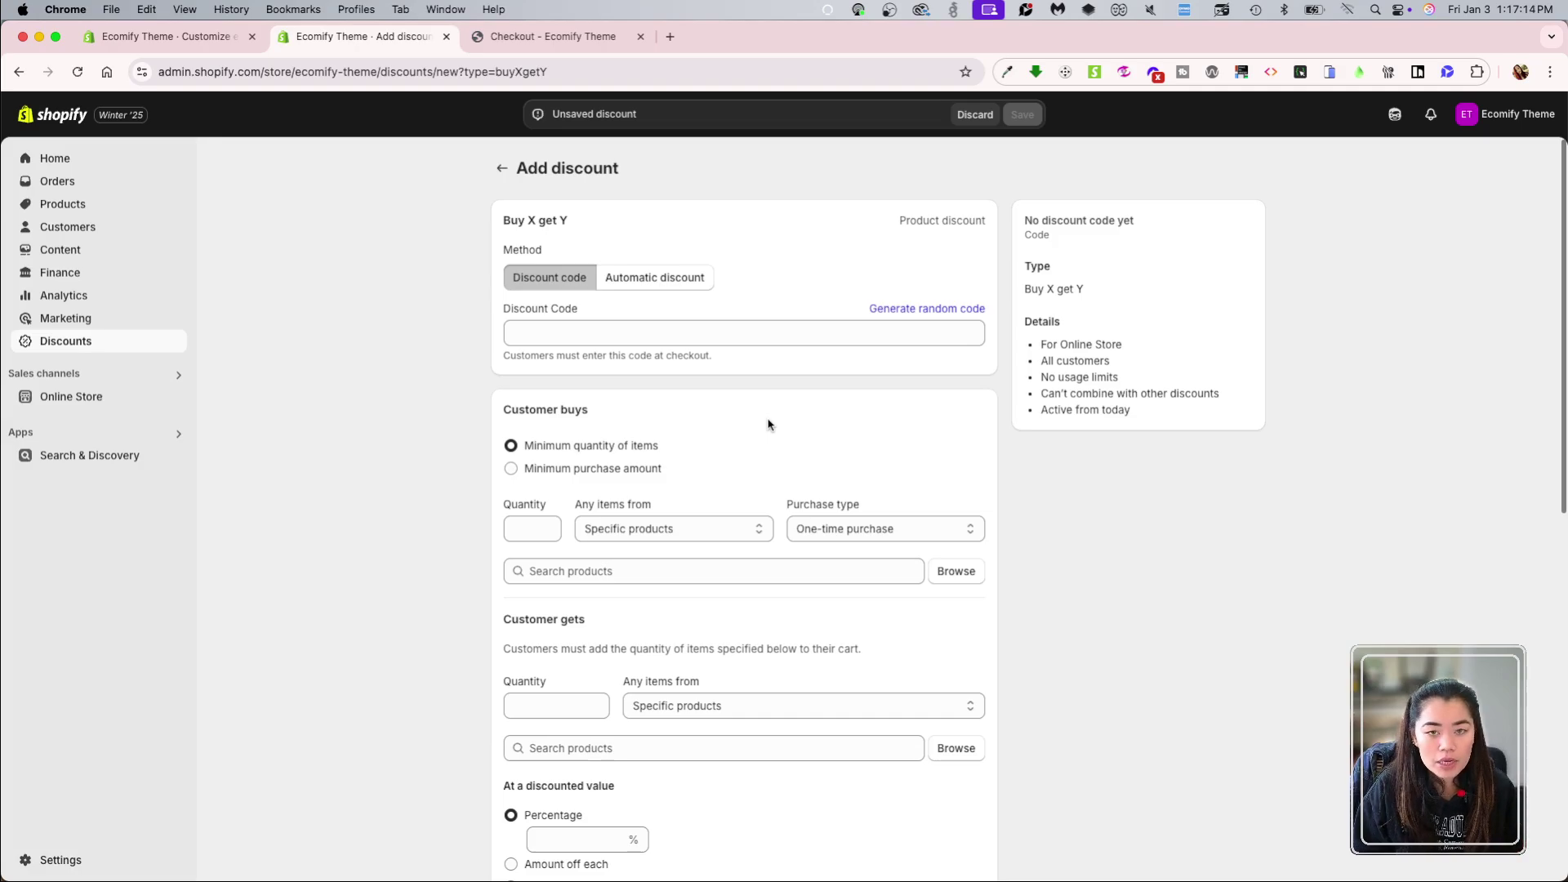
Step: Enter jan25 as the discount code
{"action": "left_click", "coordinate": [755, 325]}
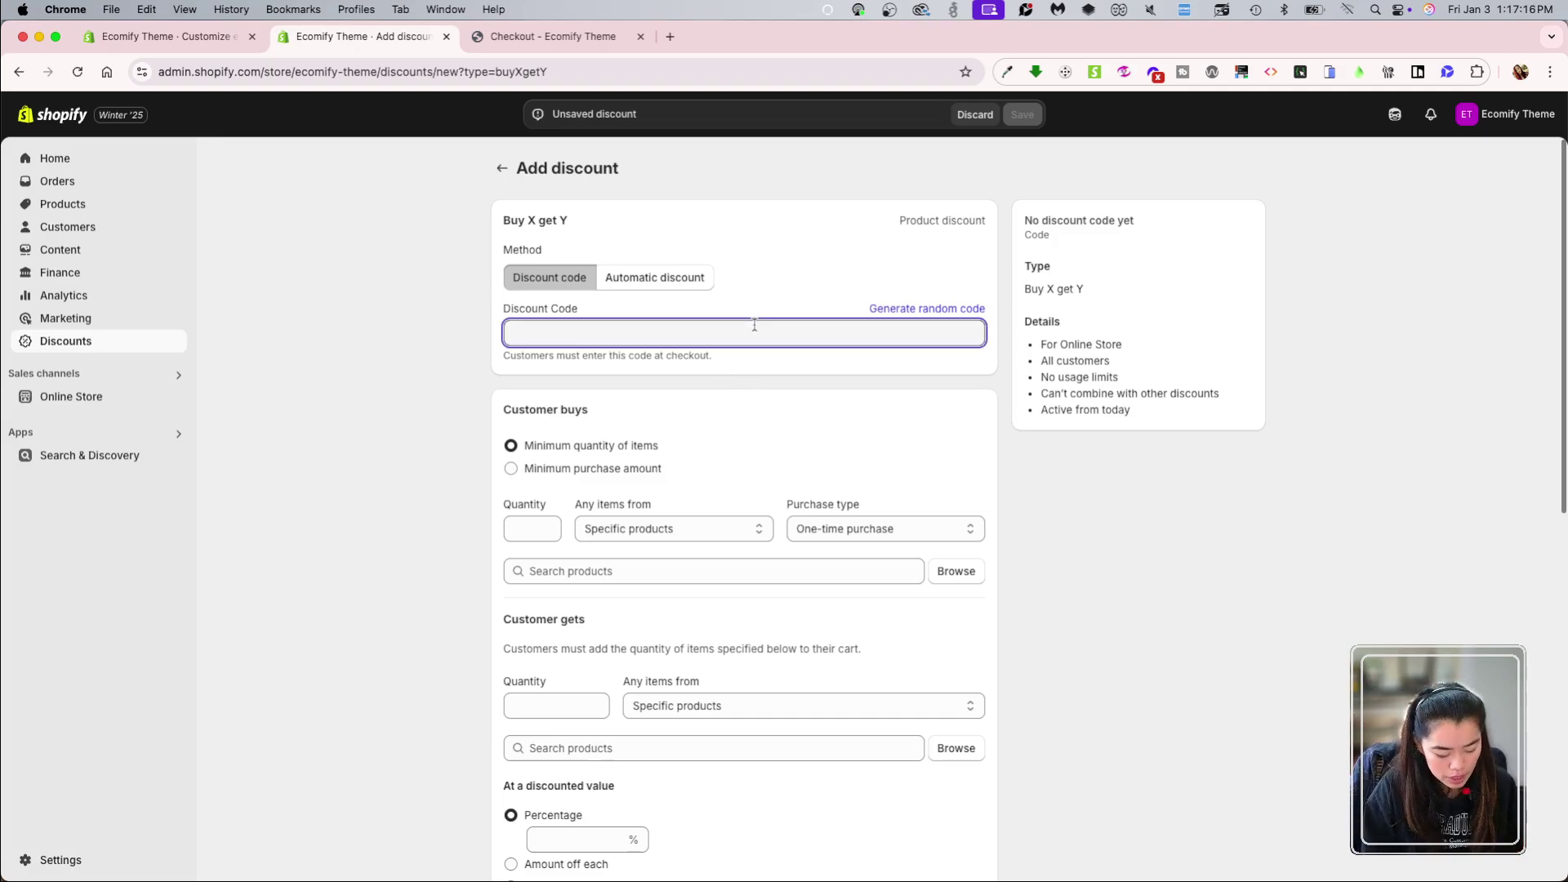
{"action": "type", "text": "jan25"}
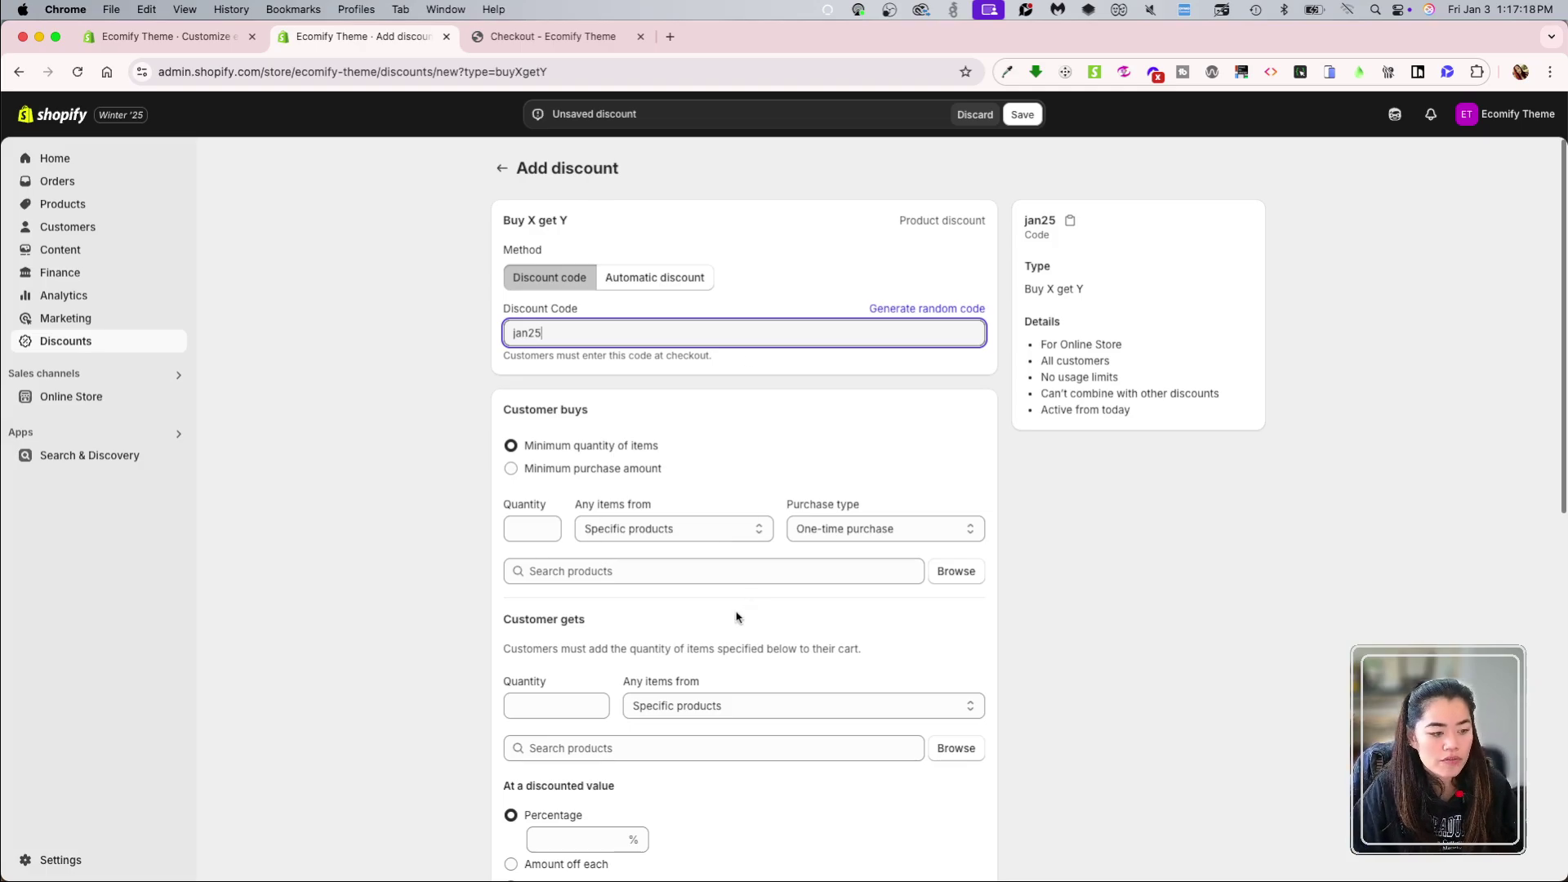
{"action": "left_click", "coordinate": [402, 552]}
{"action": "scroll", "coordinate": [499, 530], "scroll_direction": "down", "scroll_amount": 1}
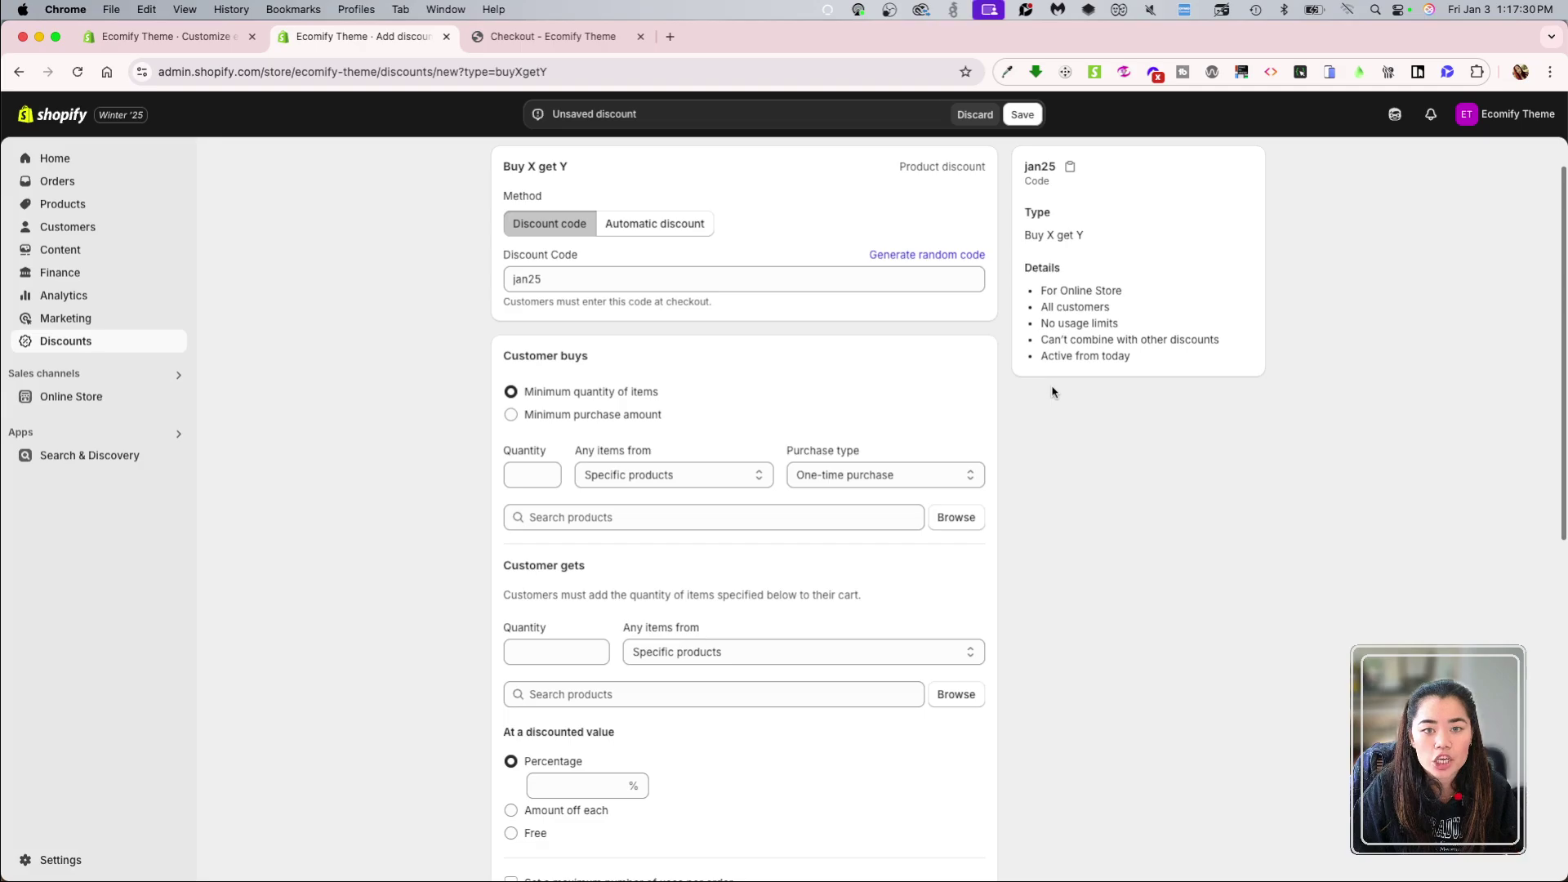
{"action": "scroll", "coordinate": [1051, 545], "scroll_direction": "up", "scroll_amount": 1}
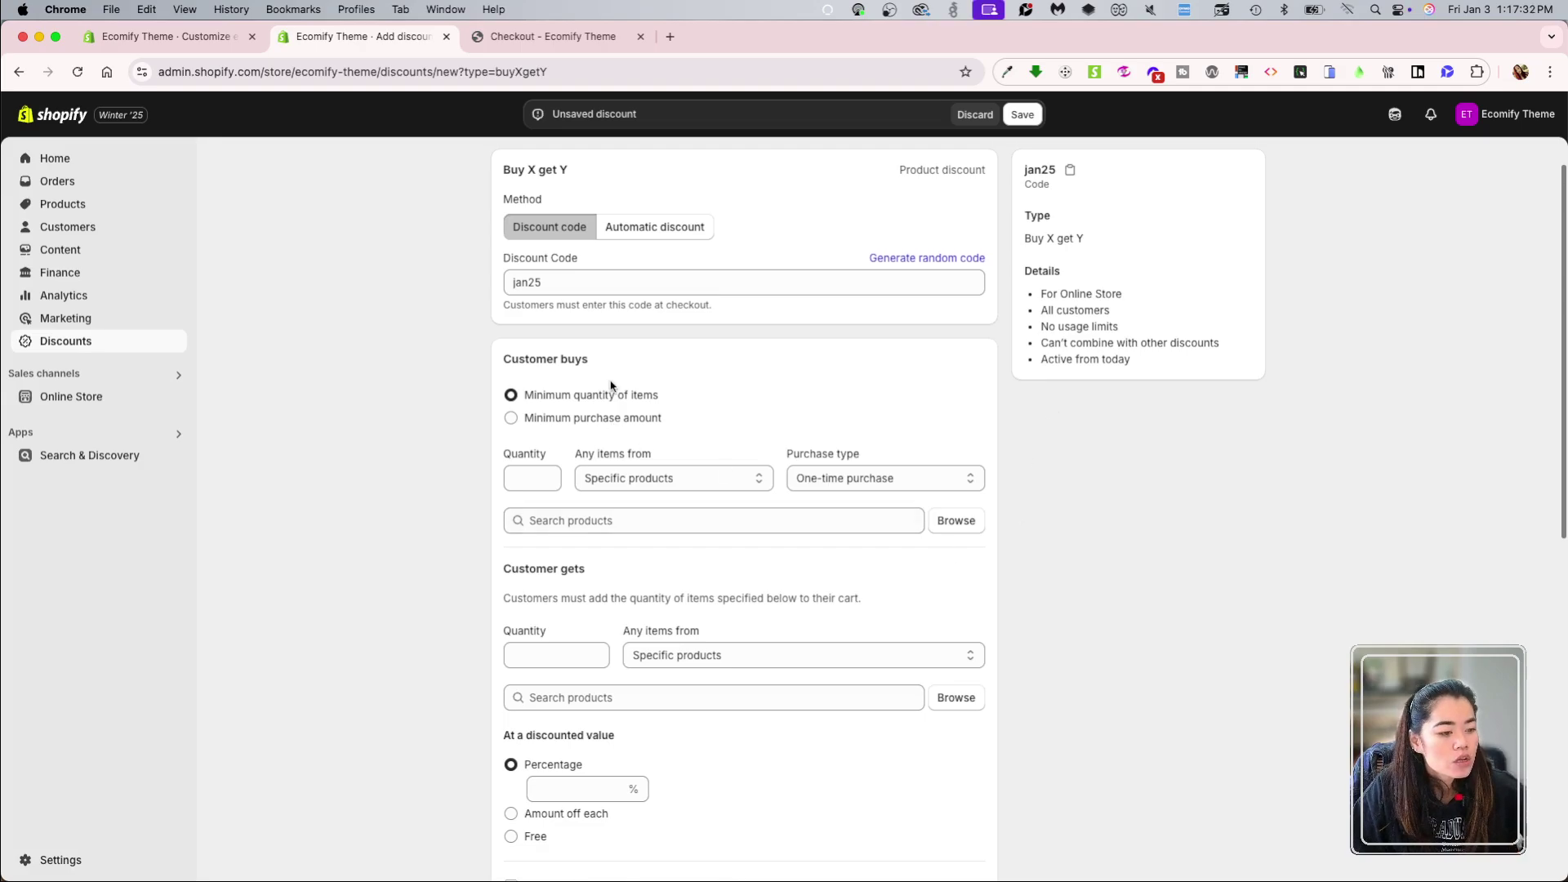
{"action": "left_click_drag", "start_coordinate": [501, 359], "coordinate": [662, 368]}
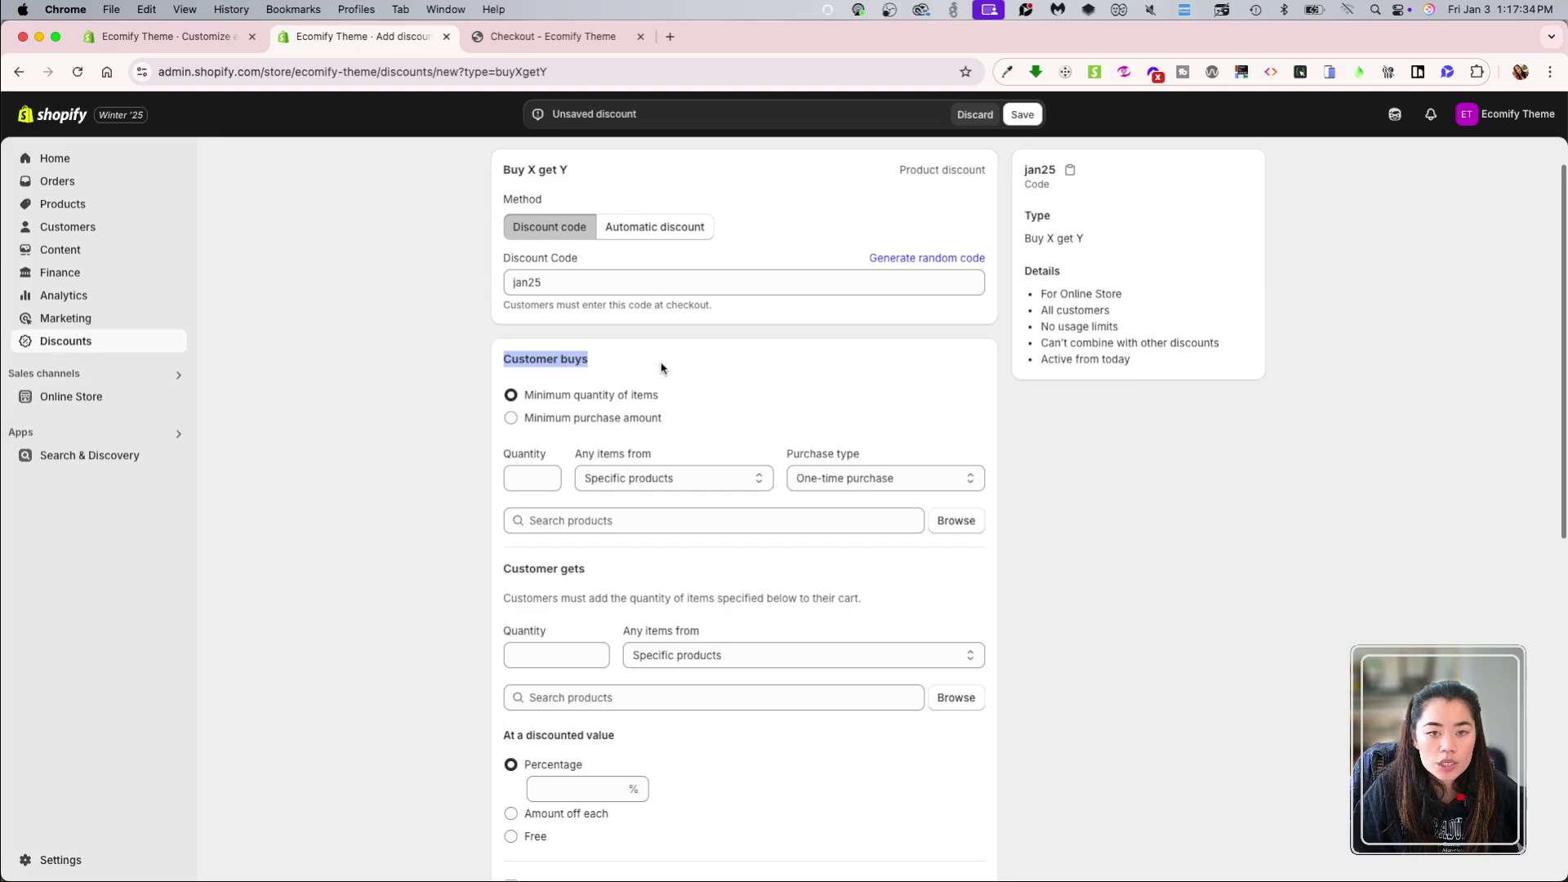
{"action": "left_click", "coordinate": [661, 369]}
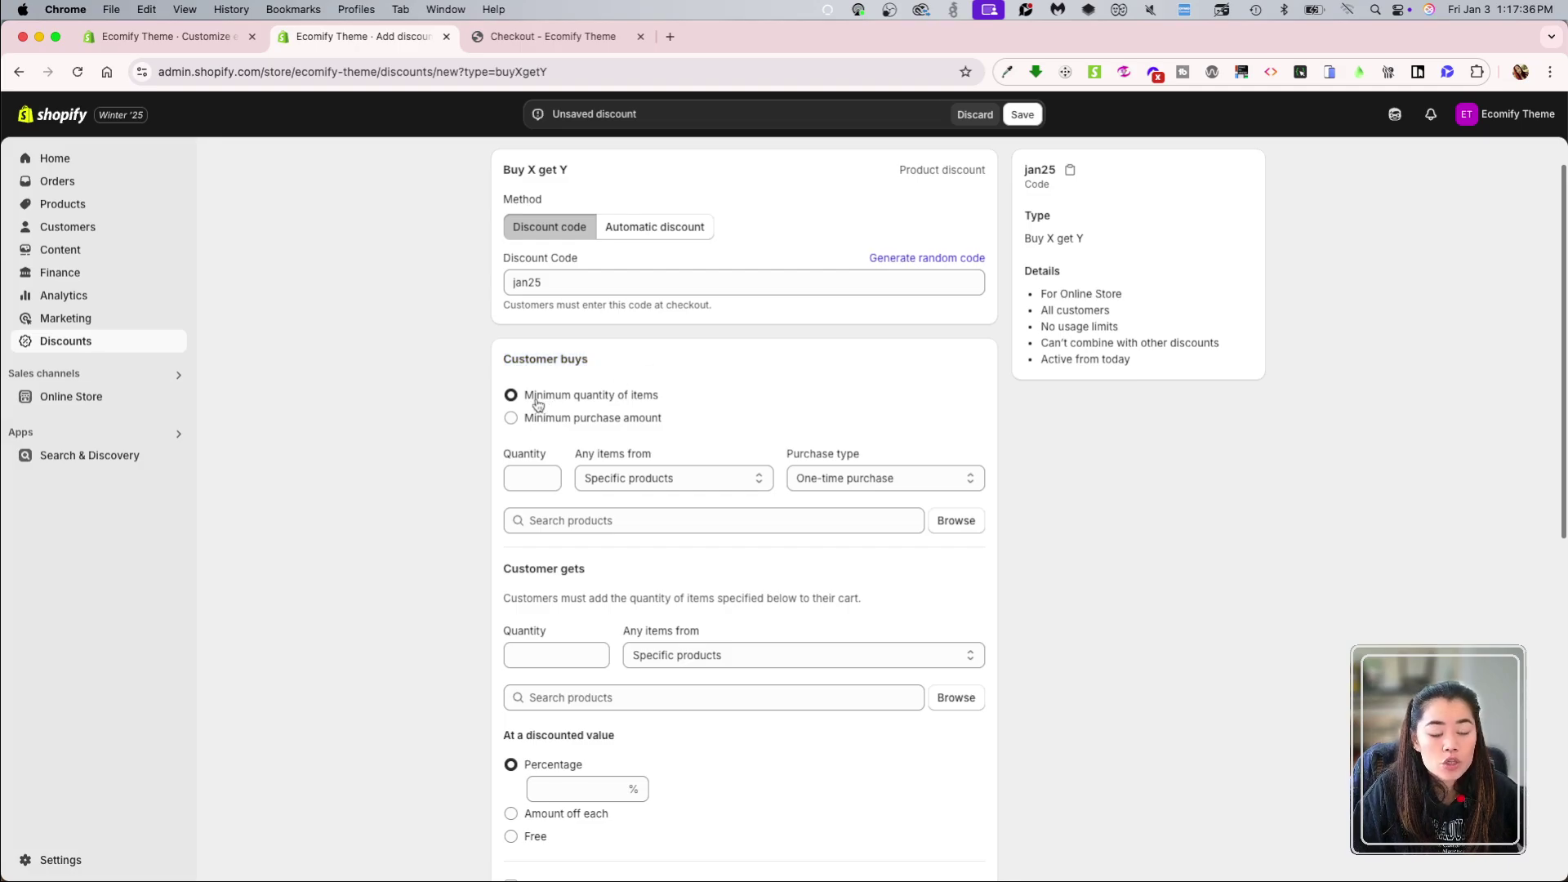
Step: Require a minimum quantity of 2 items for Customer buys
{"action": "left_click", "coordinate": [605, 429]}
{"action": "left_click", "coordinate": [621, 394]}
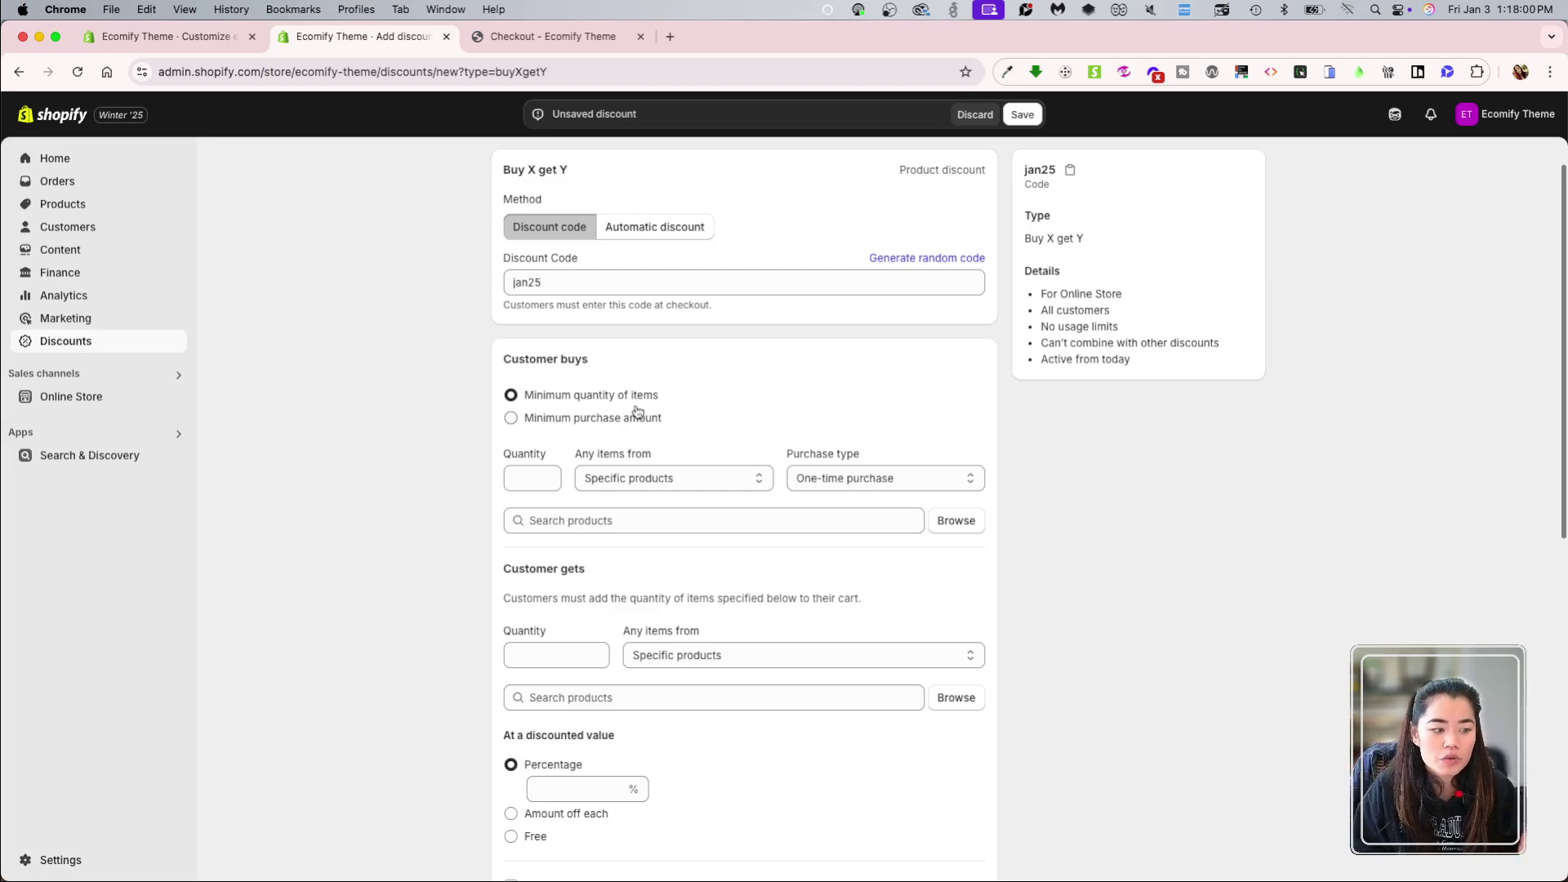
{"action": "left_click", "coordinate": [634, 418]}
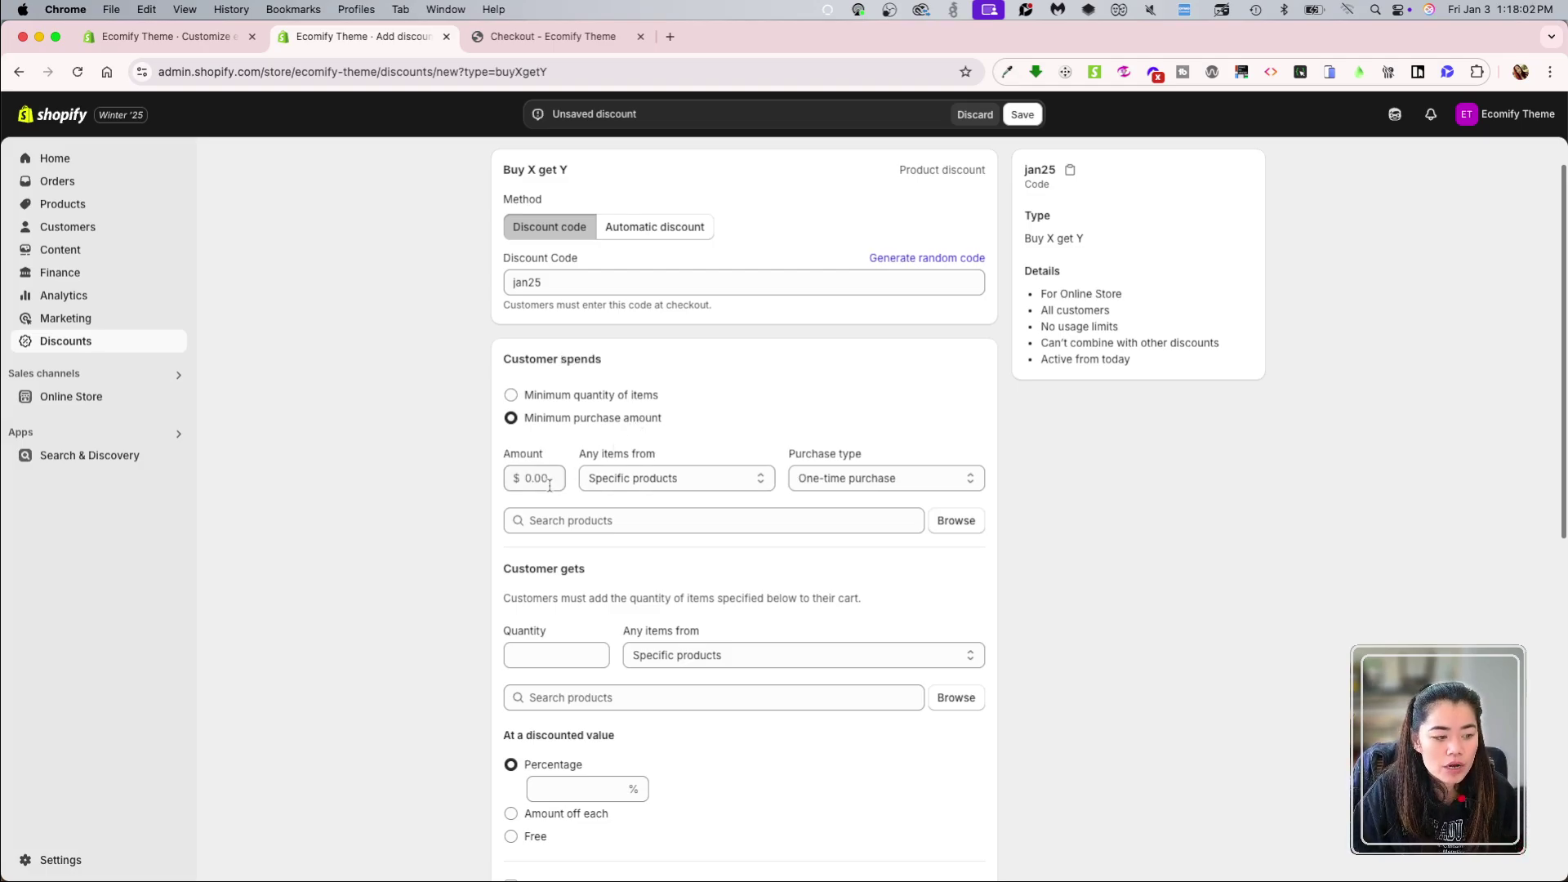
{"action": "left_click", "coordinate": [522, 477]}
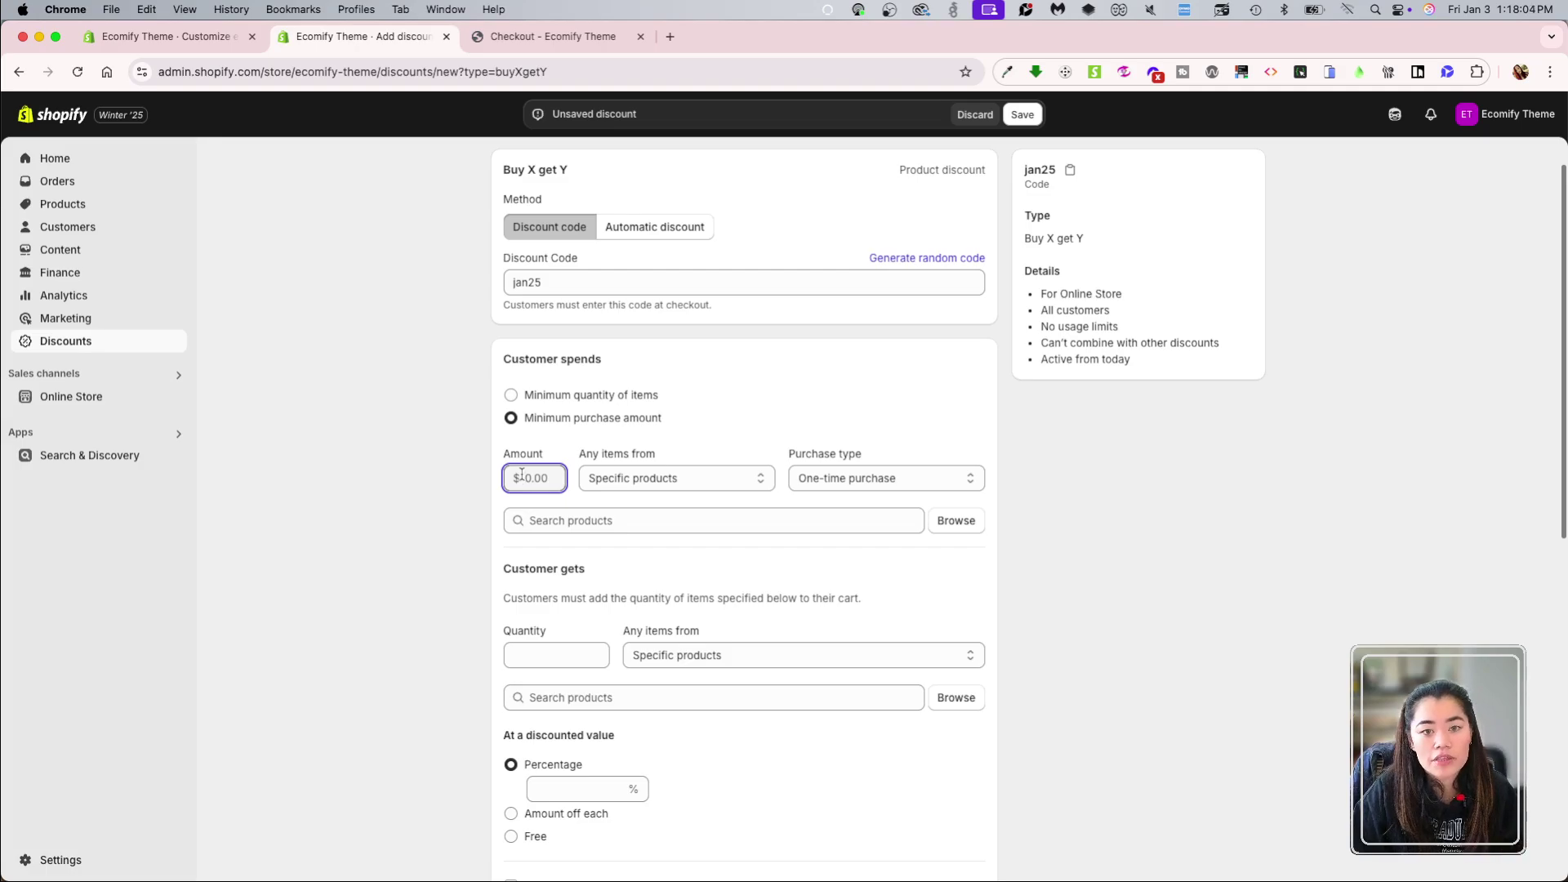
{"action": "left_click", "coordinate": [583, 396]}
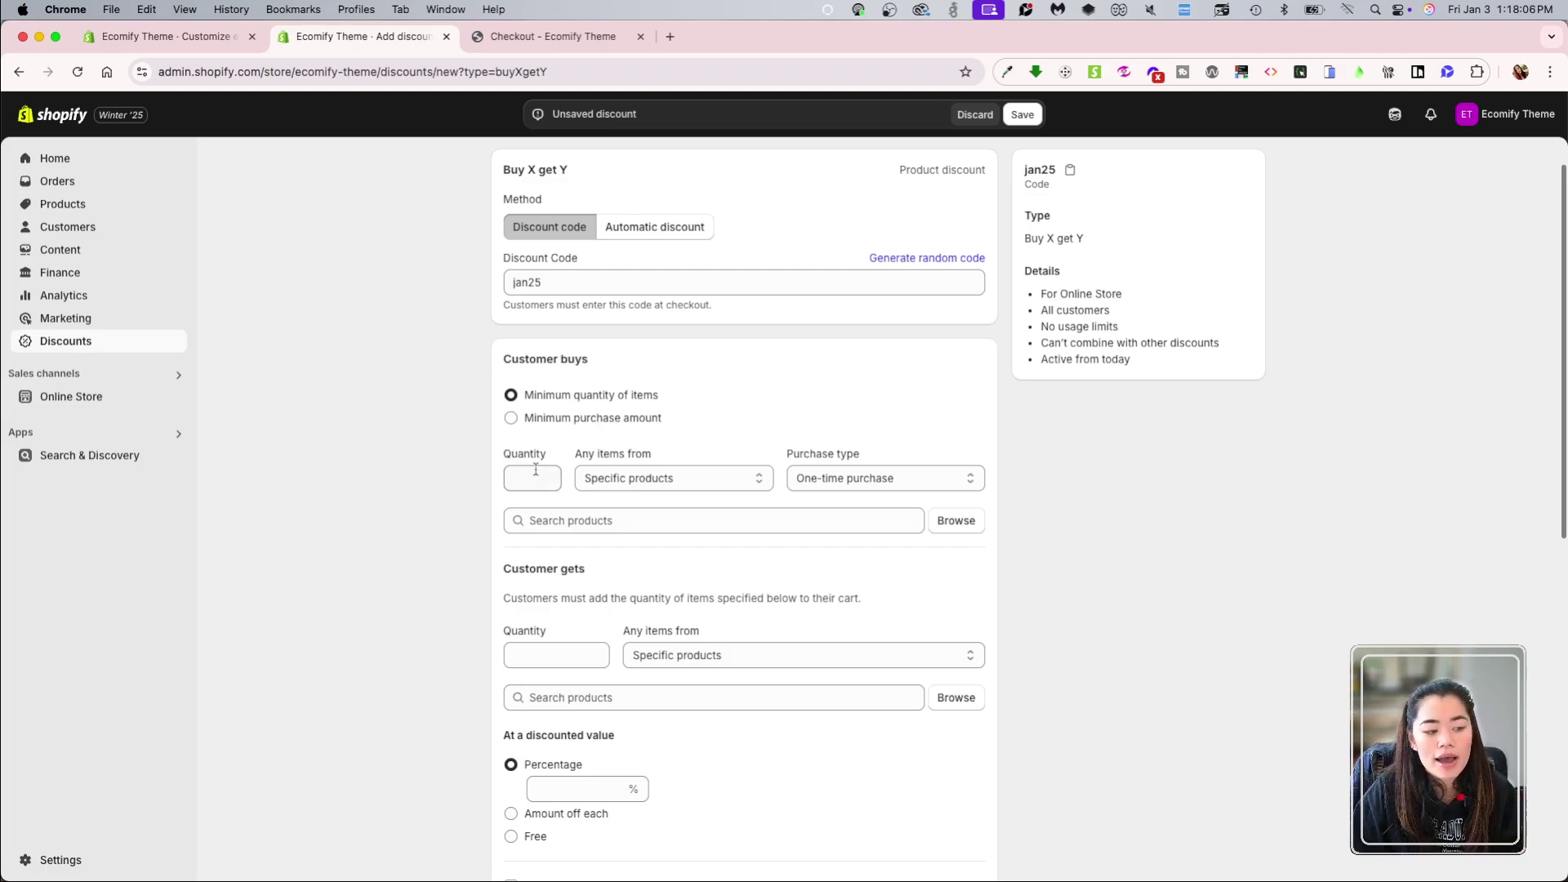
{"action": "left_click", "coordinate": [535, 470]}
{"action": "left_click", "coordinate": [445, 494]}
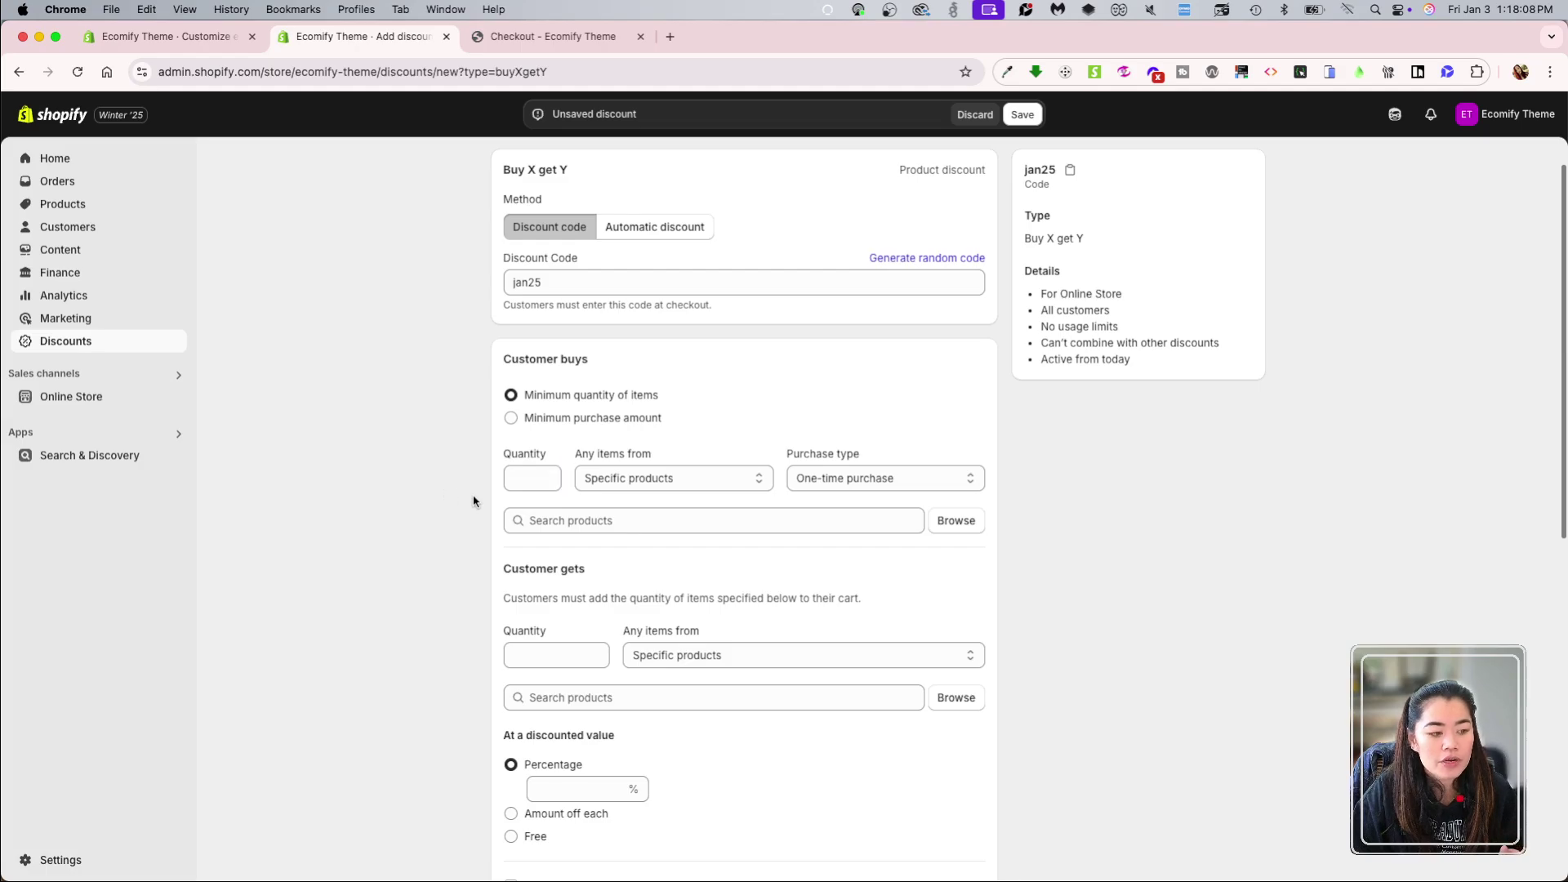
{"action": "left_click", "coordinate": [534, 478]}
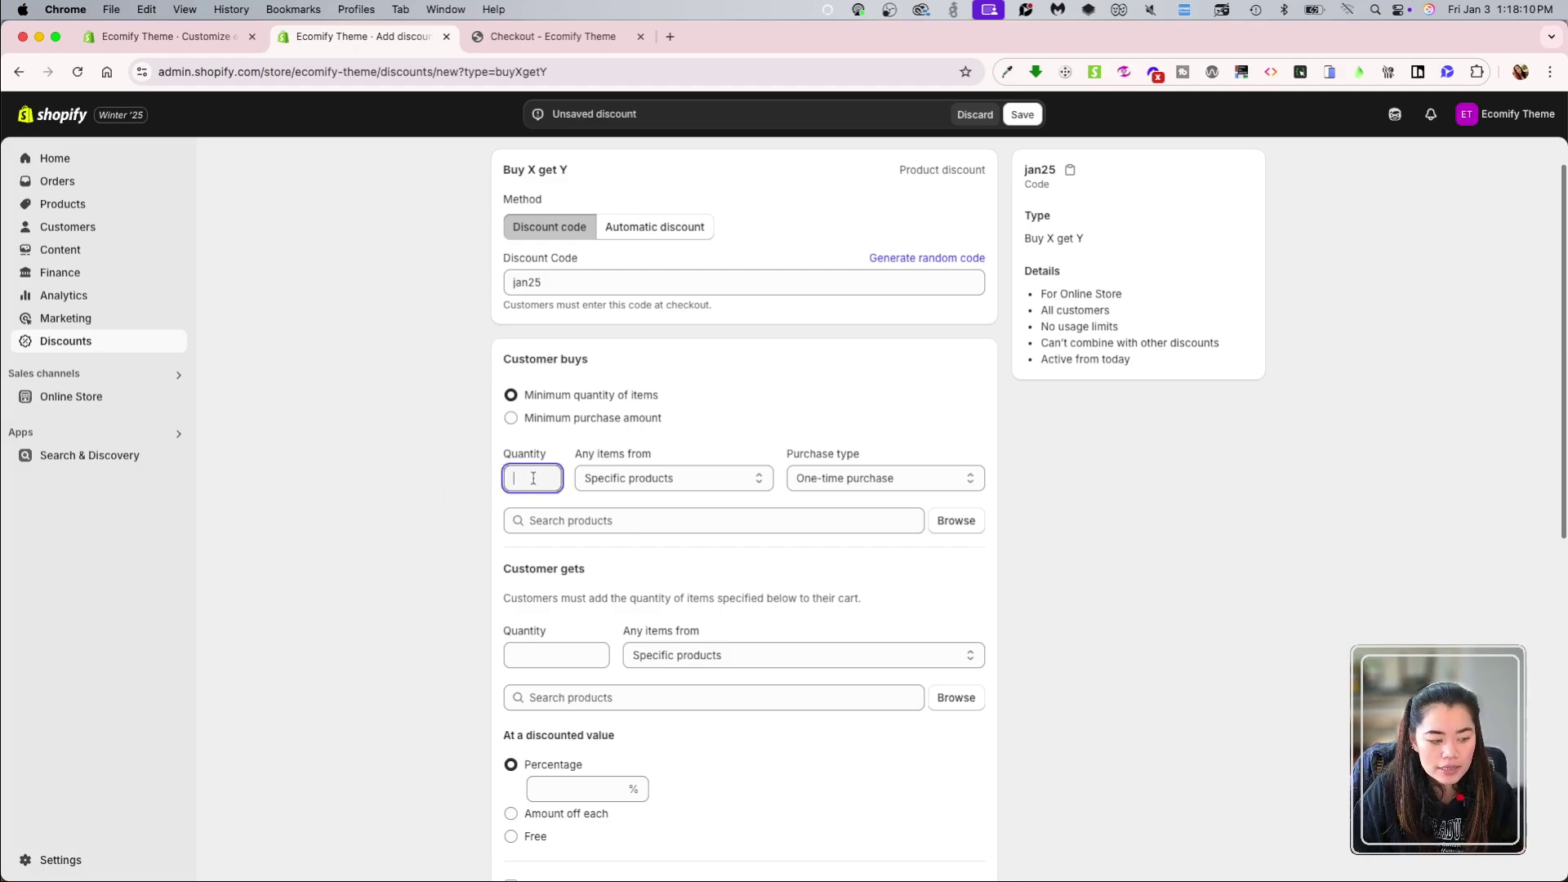
{"action": "type", "text": "2"}
{"action": "left_click", "coordinate": [441, 537]}
Step: Keep qualifying items as specific products with one-time purchase
{"action": "left_click", "coordinate": [629, 480]}
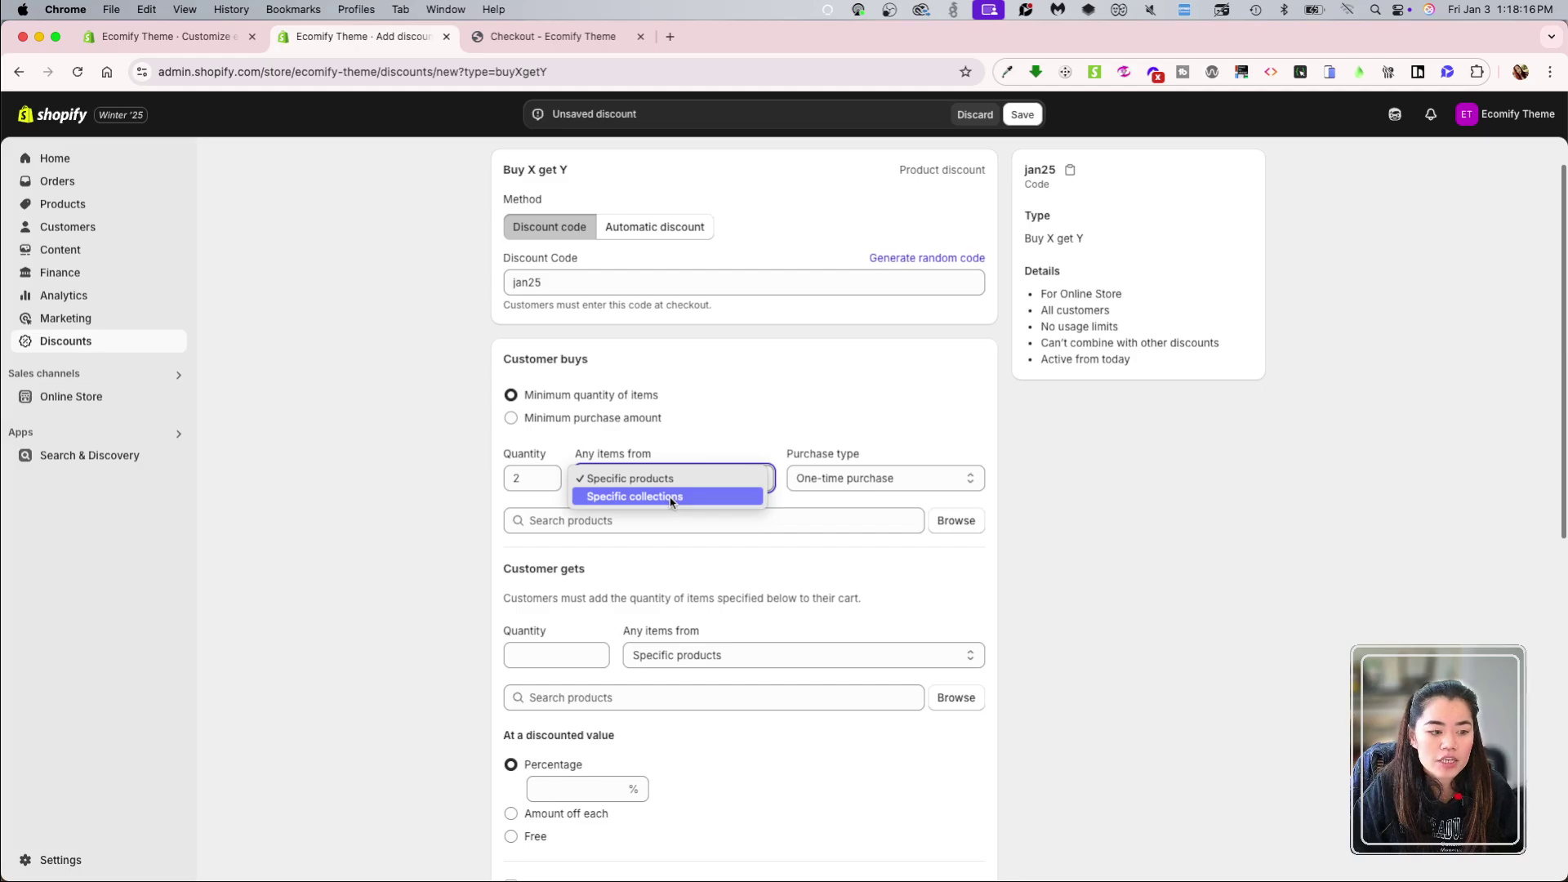
{"action": "left_click", "coordinate": [687, 480]}
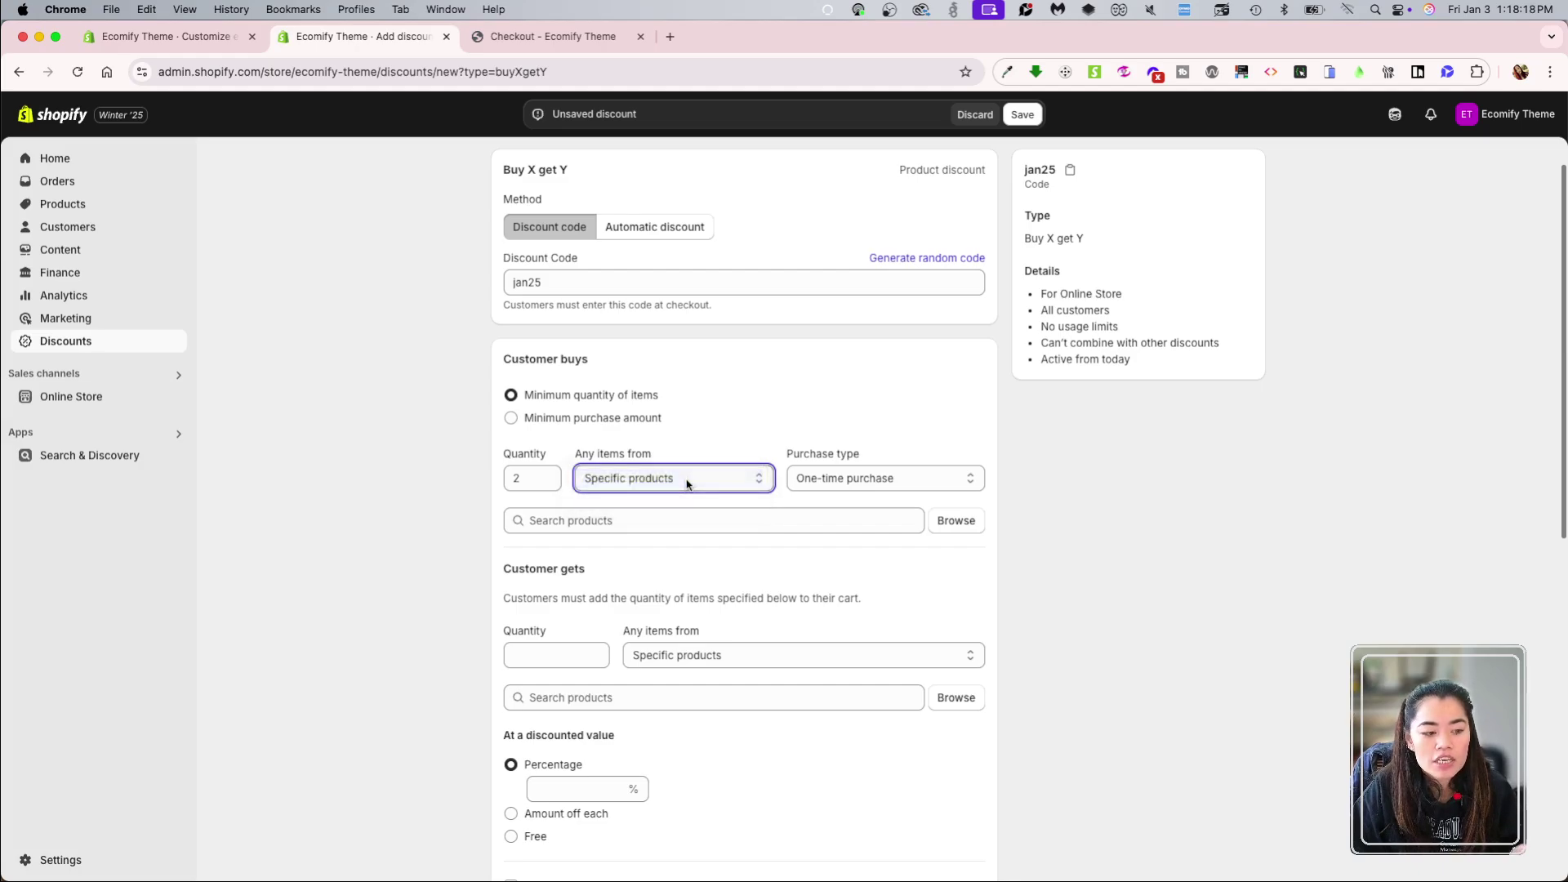
{"action": "left_click", "coordinate": [687, 480]}
{"action": "left_click", "coordinate": [808, 478]}
{"action": "left_click", "coordinate": [811, 481]}
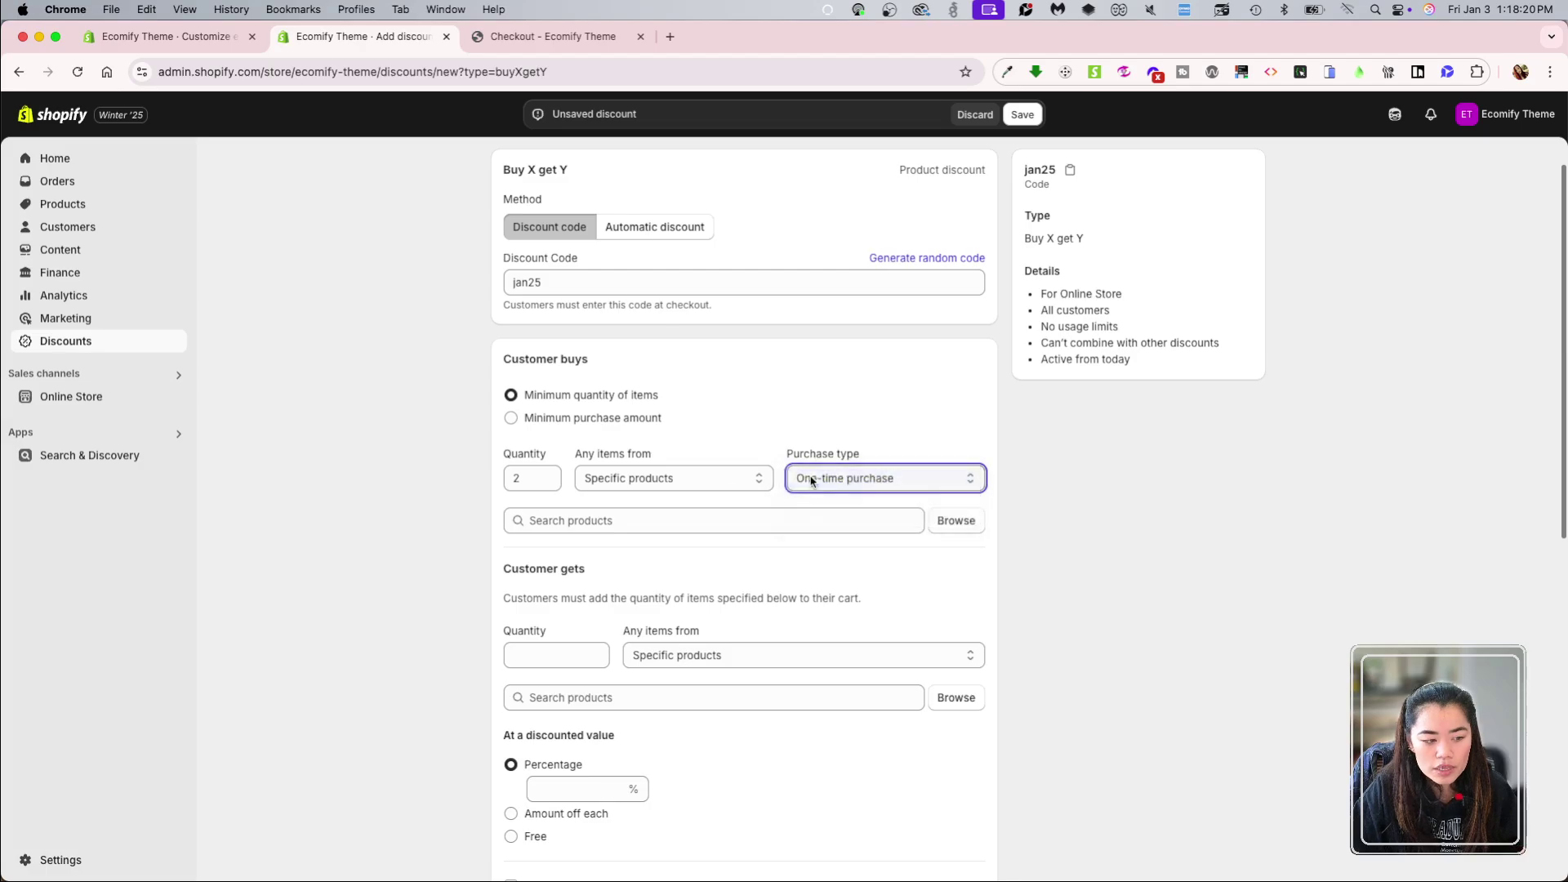
{"action": "left_click", "coordinate": [581, 523]}
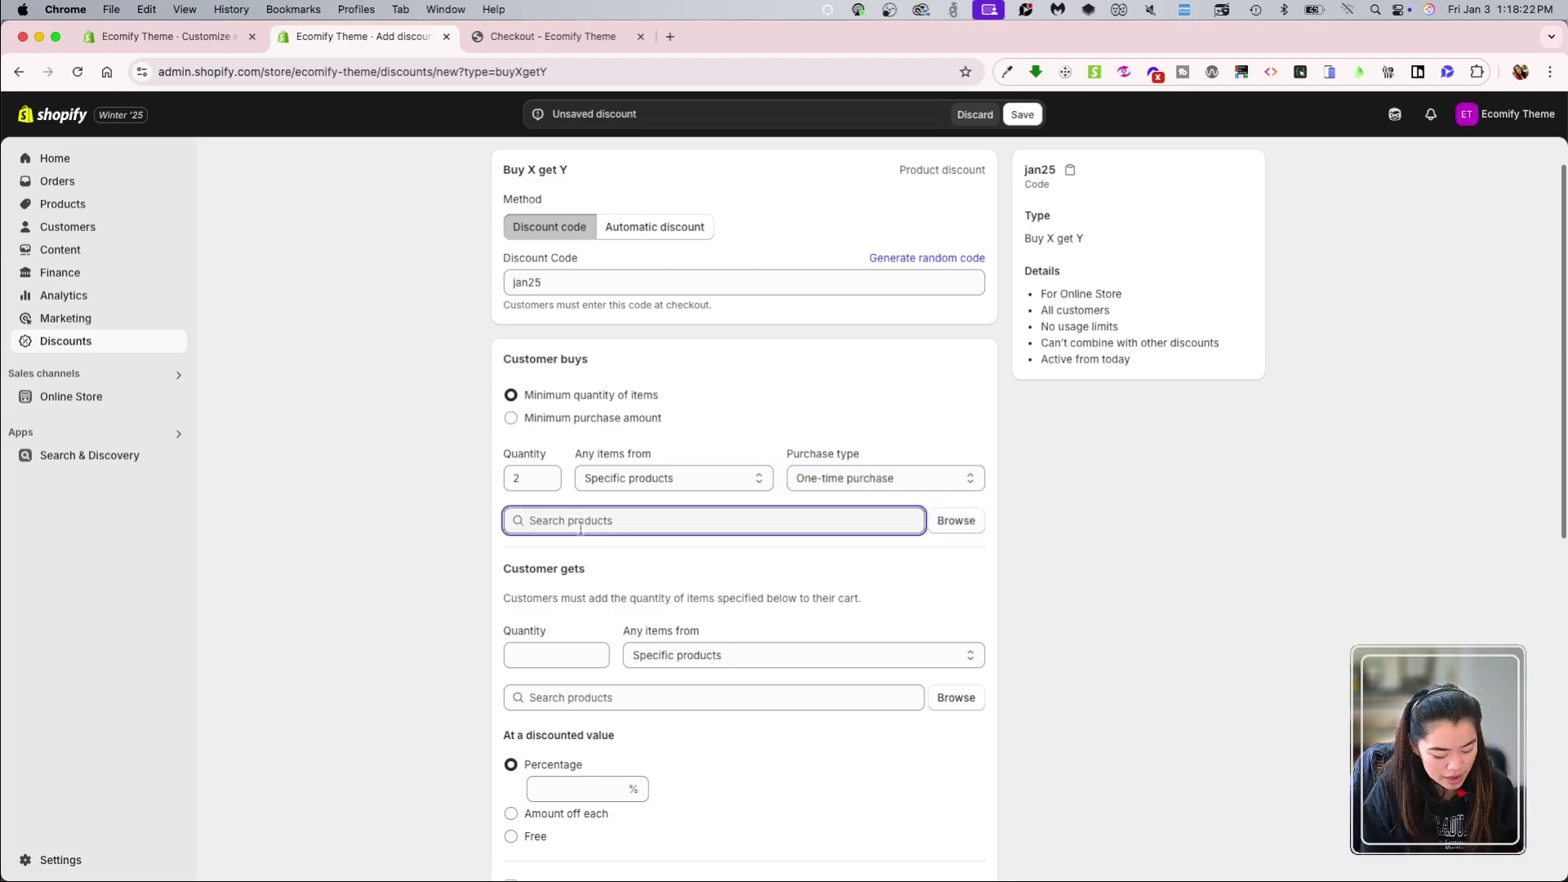
Step: Search 'ba' and add the Banana, BlueBerry and Caramel Chocolate Bars with all variants
{"action": "type", "text": "b"}
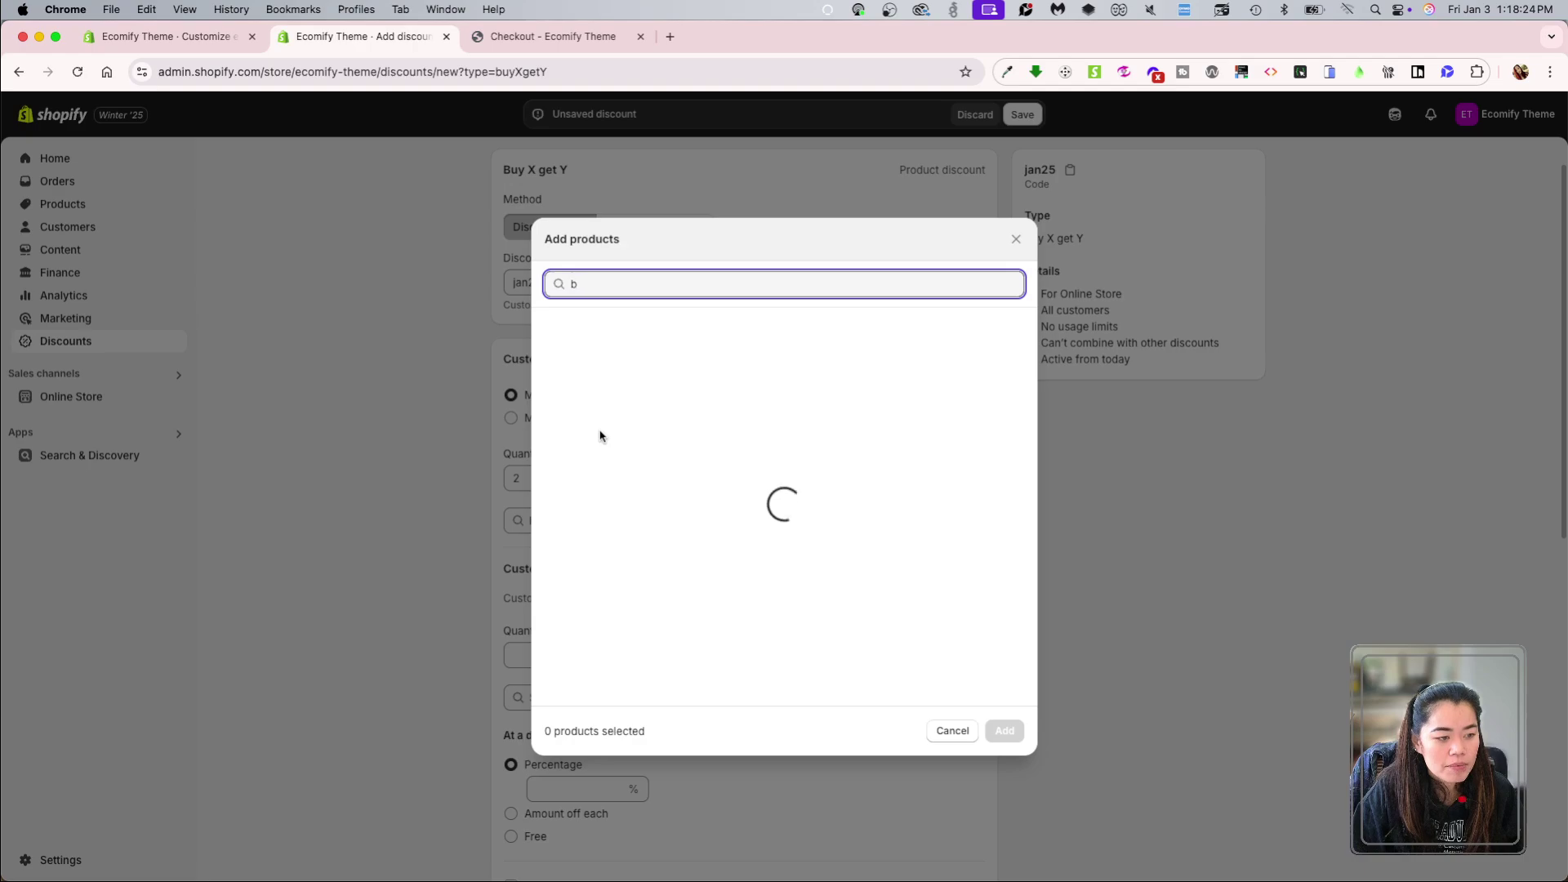
{"action": "type", "text": "a"}
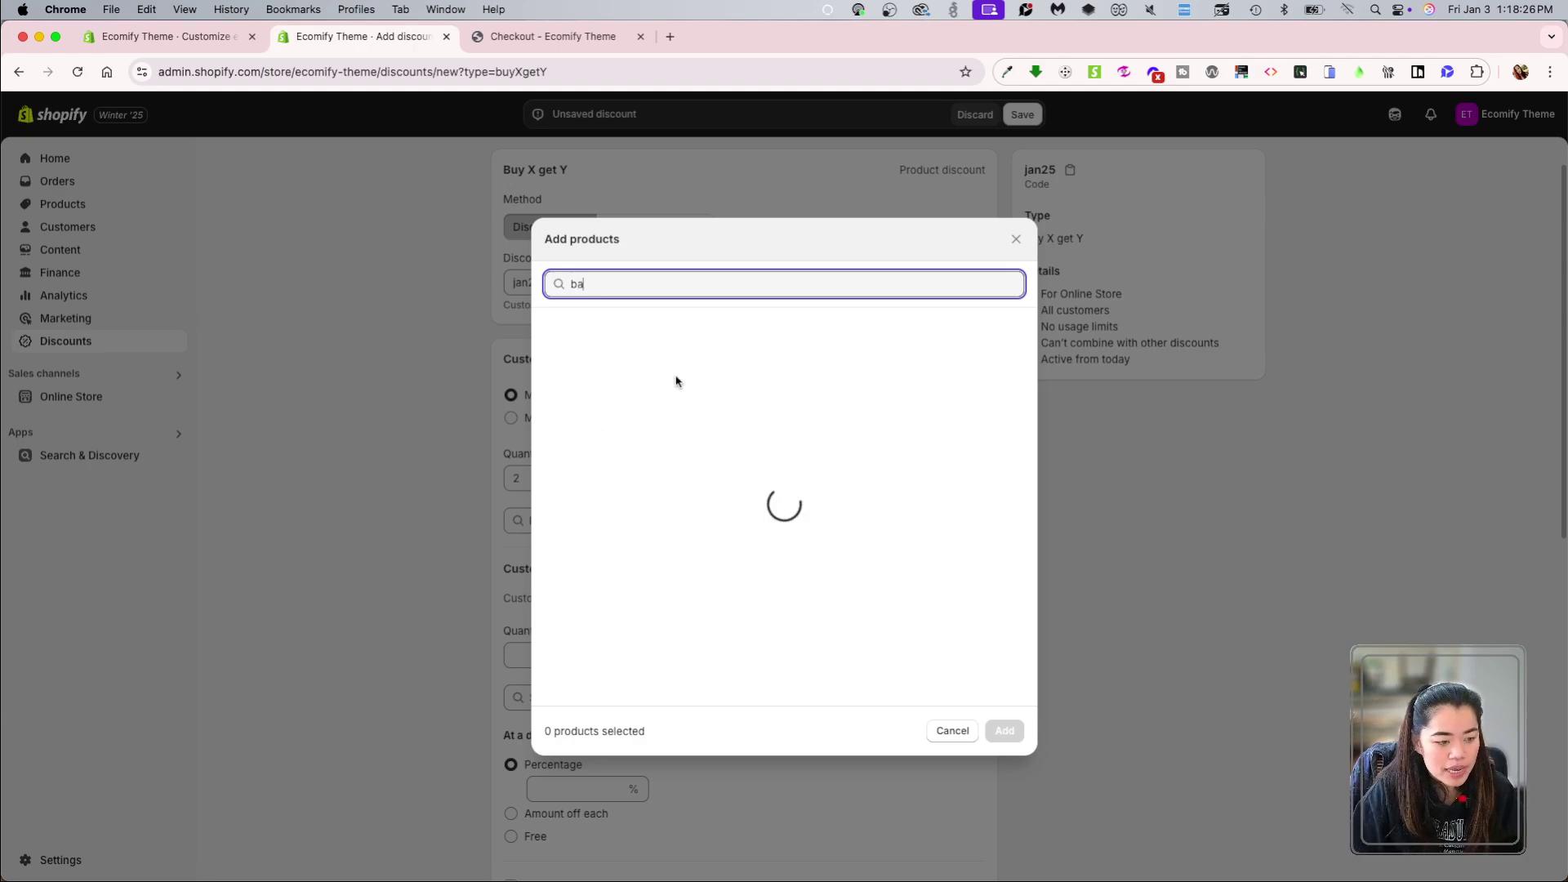
{"action": "left_click", "coordinate": [723, 365]}
{"action": "left_click", "coordinate": [718, 515]}
{"action": "left_click", "coordinate": [703, 637]}
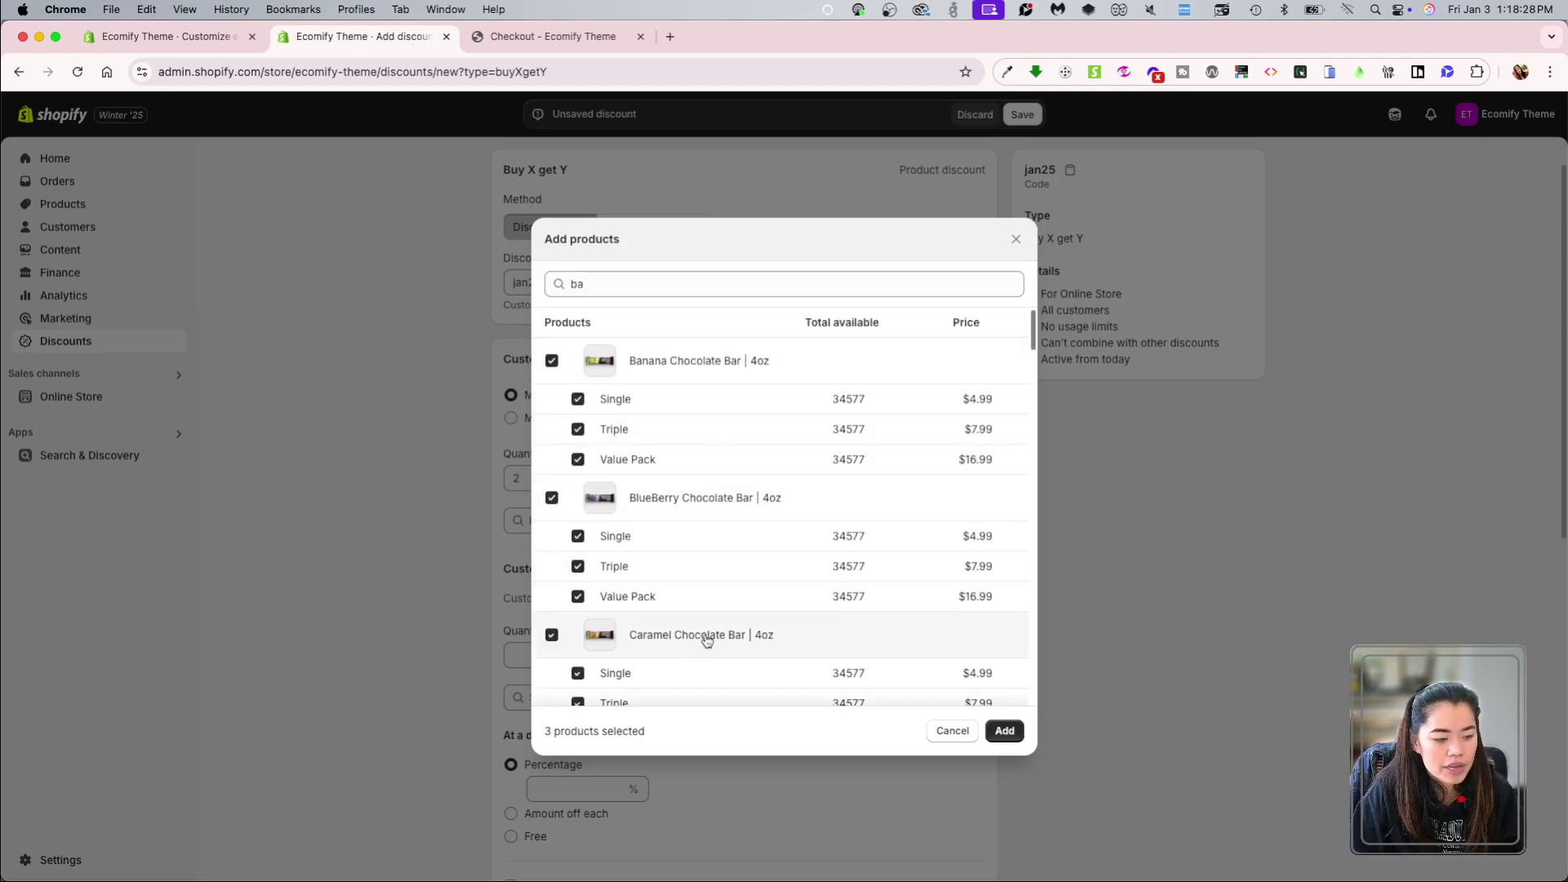
{"action": "left_click", "coordinate": [998, 731]}
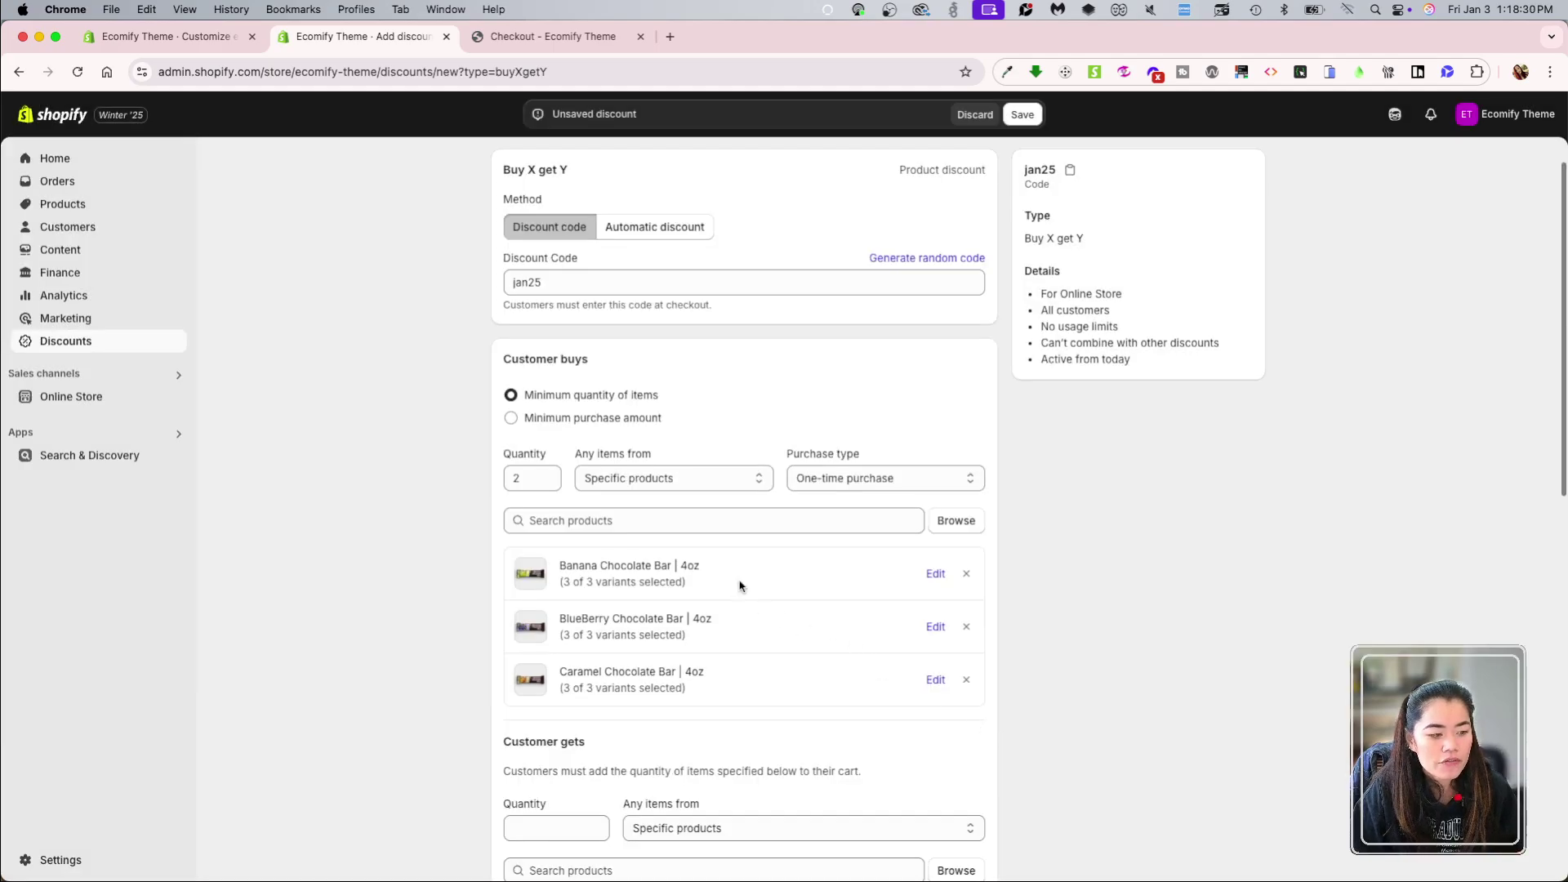
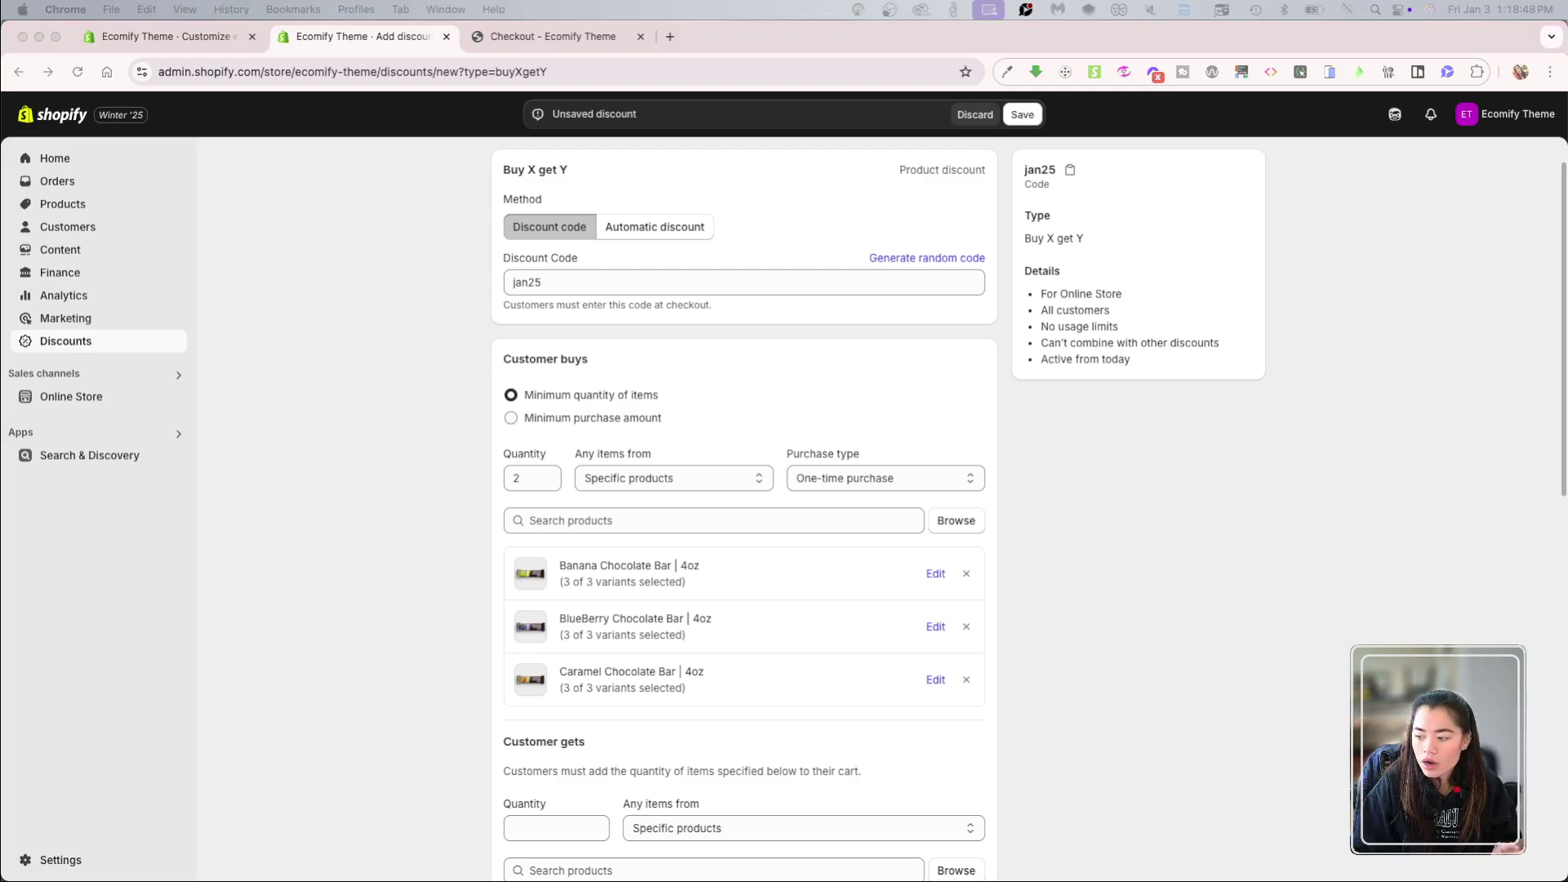
Step: Set Customer gets quantity to 1 and add Cherry Chocolate Bar as the specific product
{"action": "left_click", "coordinate": [761, 608]}
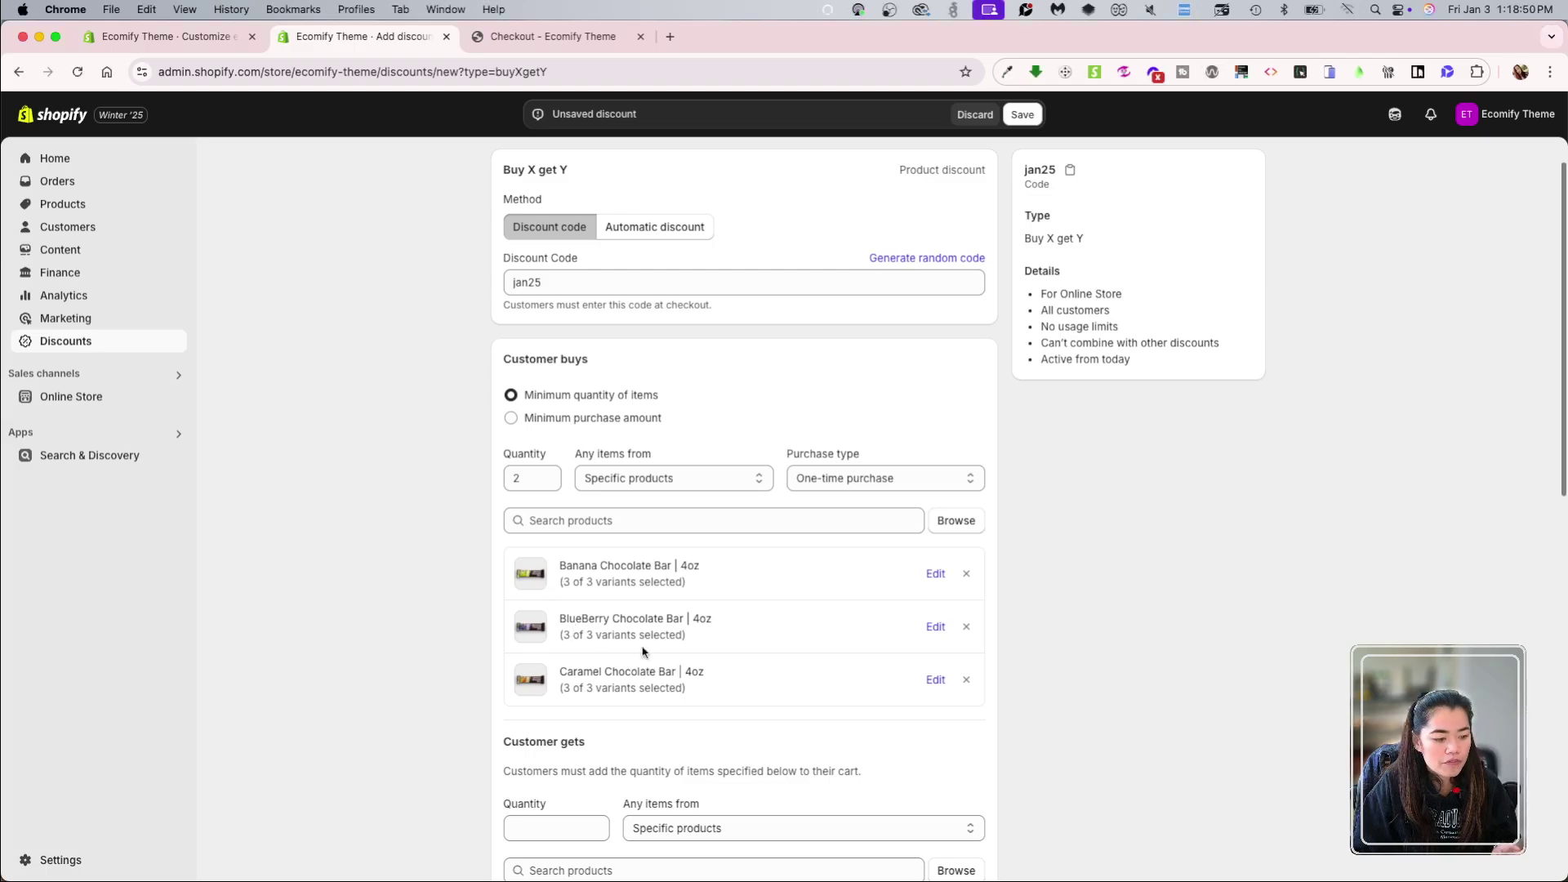
{"action": "scroll", "coordinate": [687, 652], "scroll_direction": "down", "scroll_amount": 3}
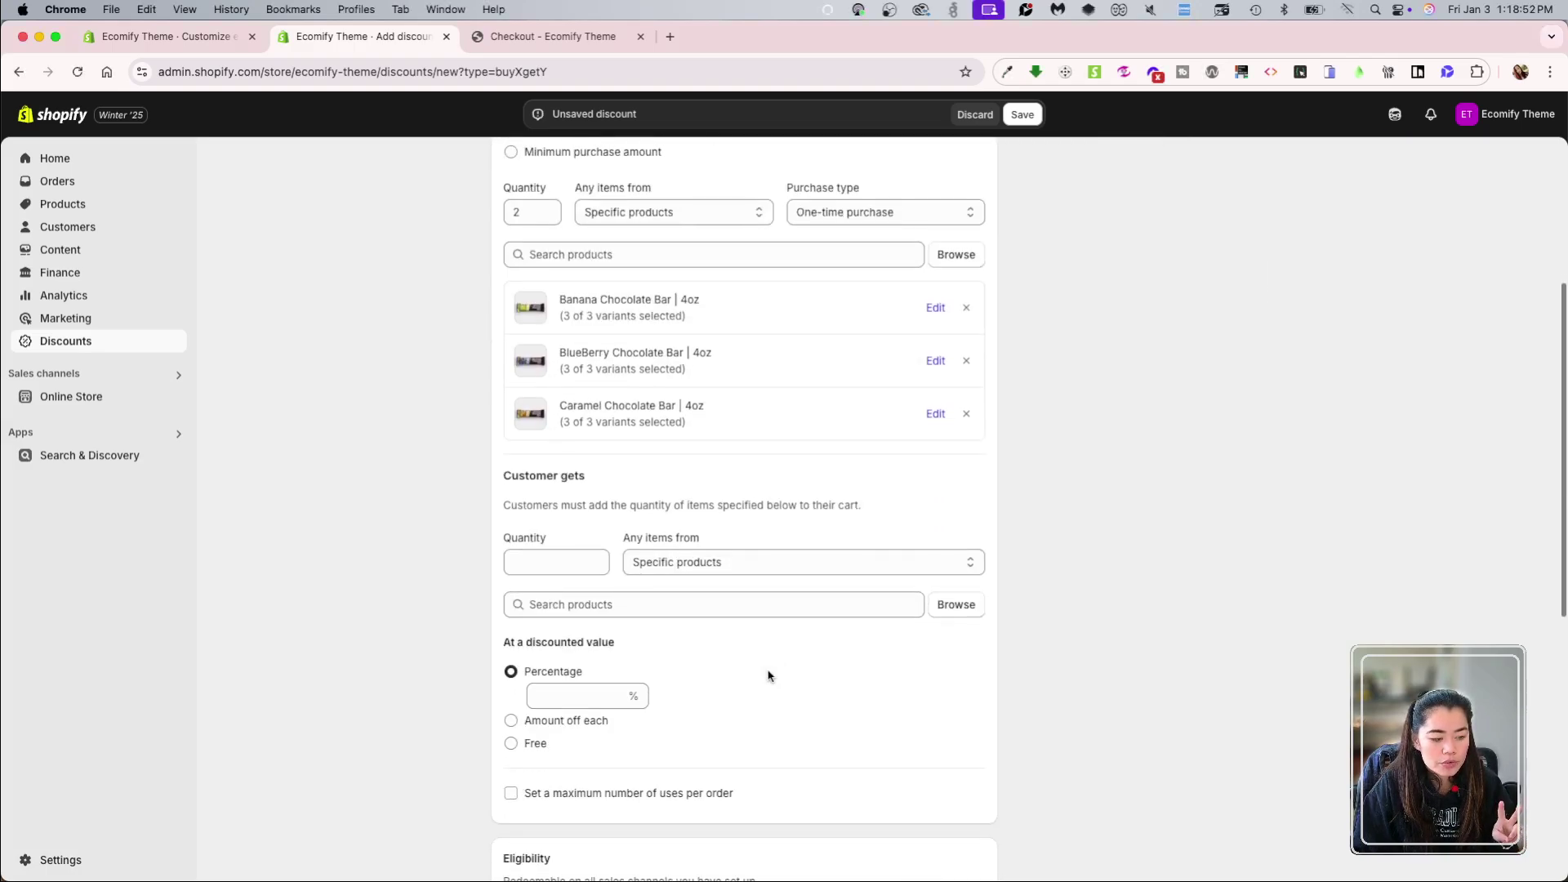
{"action": "left_click", "coordinate": [521, 559]}
{"action": "type", "text": "1"}
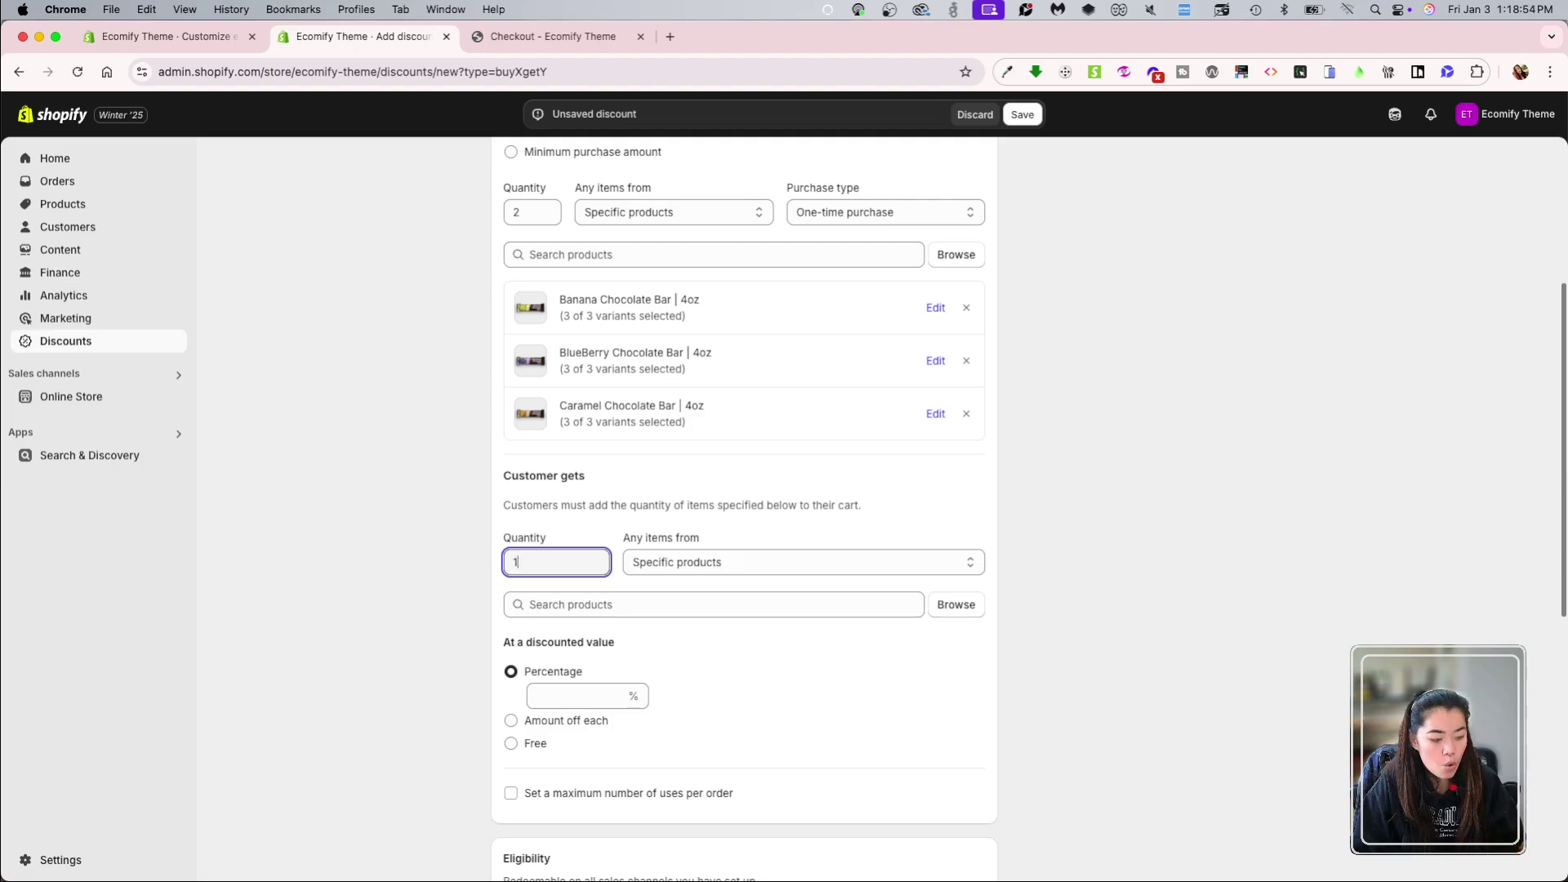
{"action": "left_click", "coordinate": [700, 562]}
{"action": "left_click", "coordinate": [687, 563]}
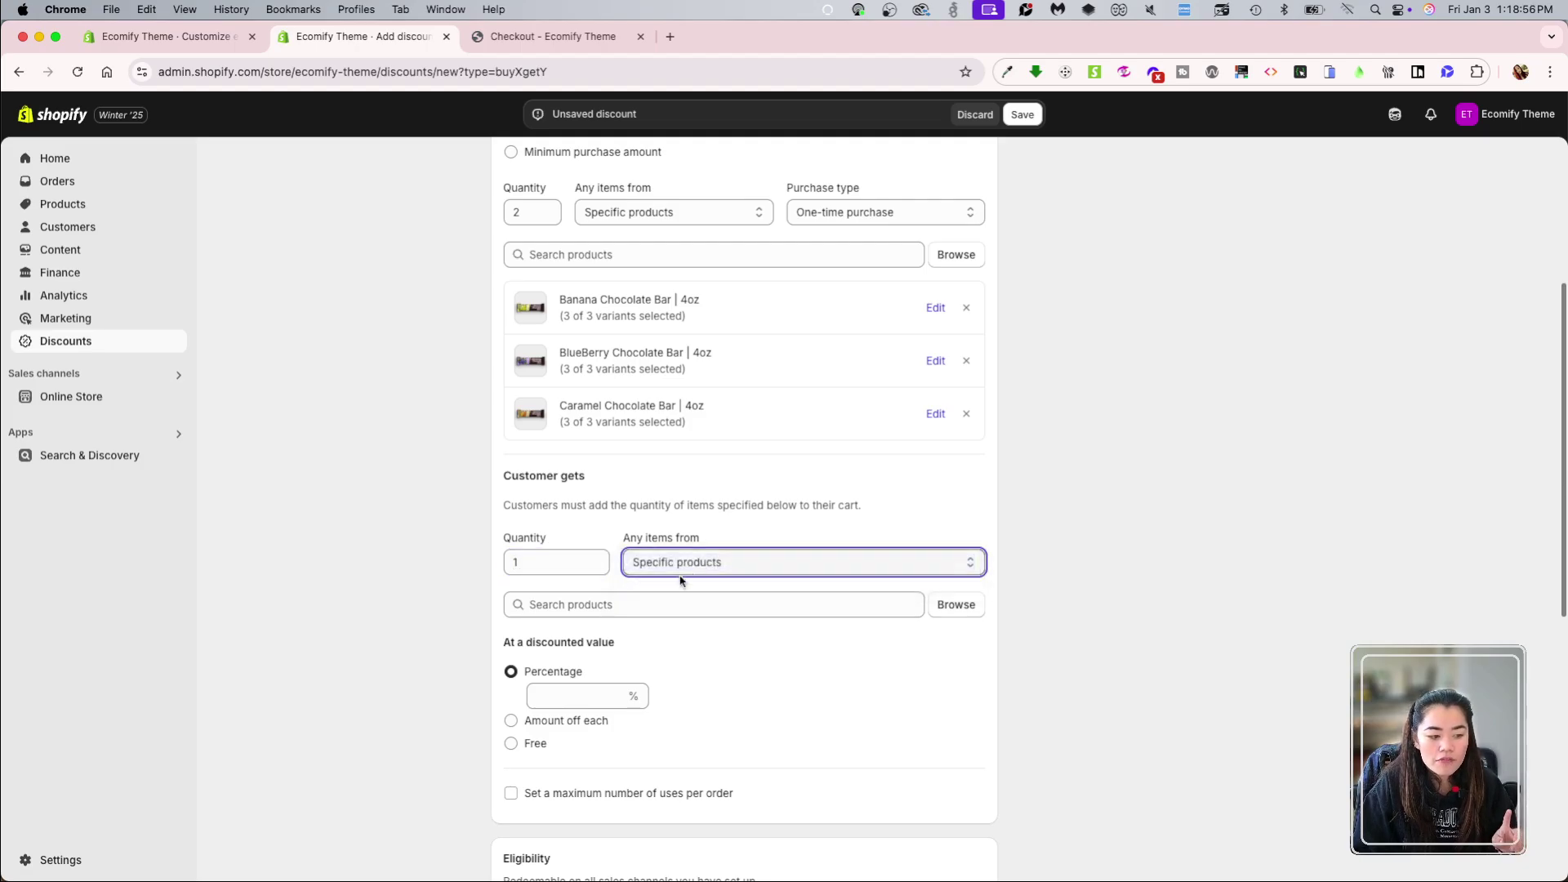
{"action": "left_click", "coordinate": [642, 604]}
{"action": "left_click", "coordinate": [958, 604]}
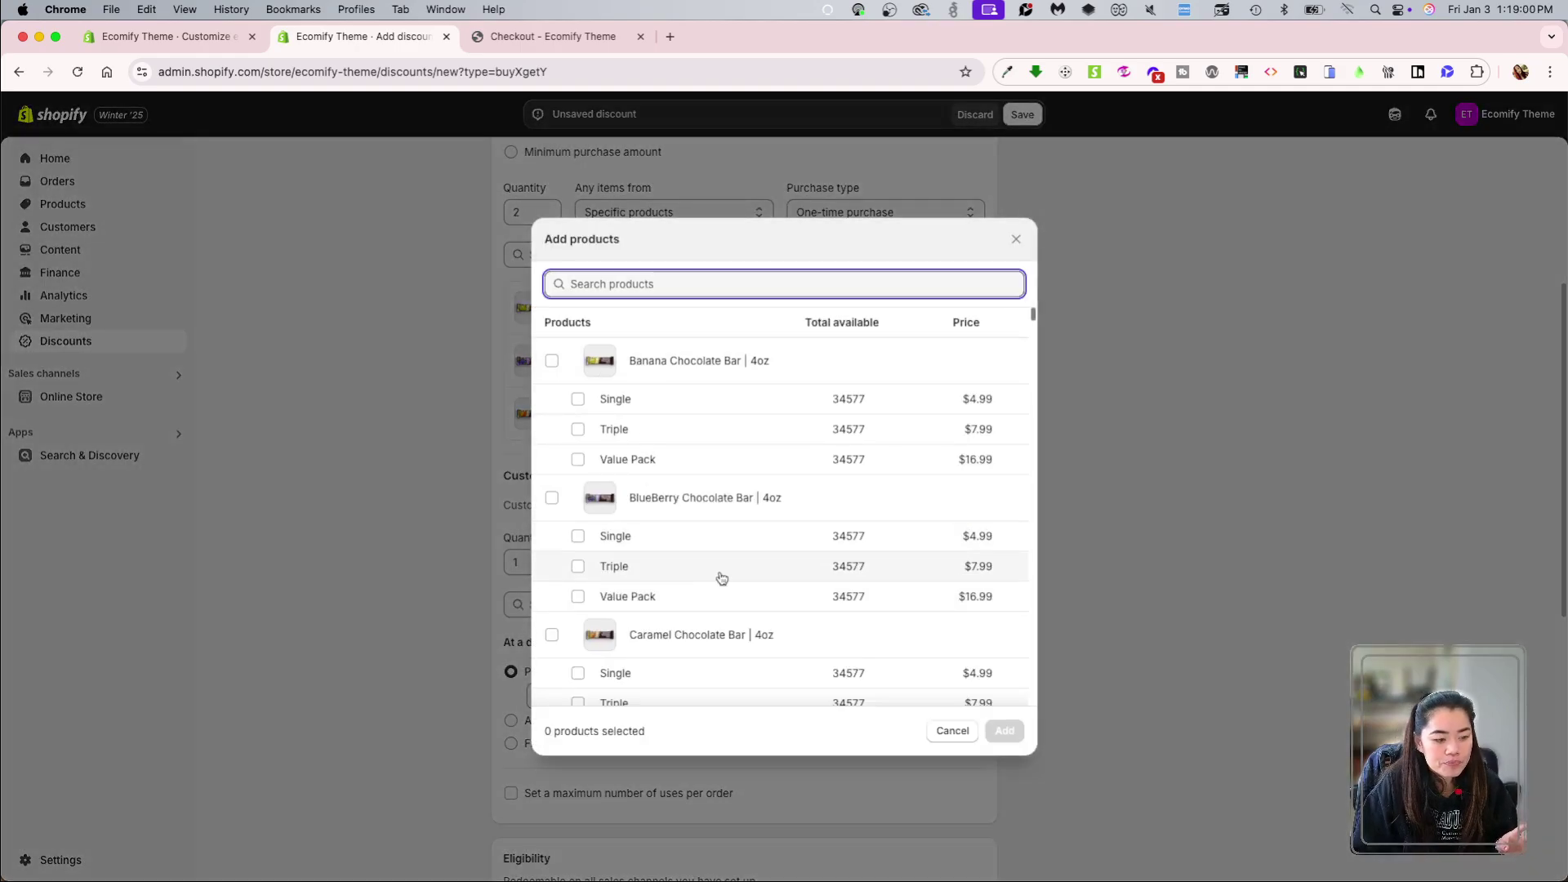
{"action": "scroll", "coordinate": [717, 577], "scroll_direction": "down", "scroll_amount": 3}
{"action": "left_click", "coordinate": [690, 654]}
{"action": "left_click", "coordinate": [1005, 731]}
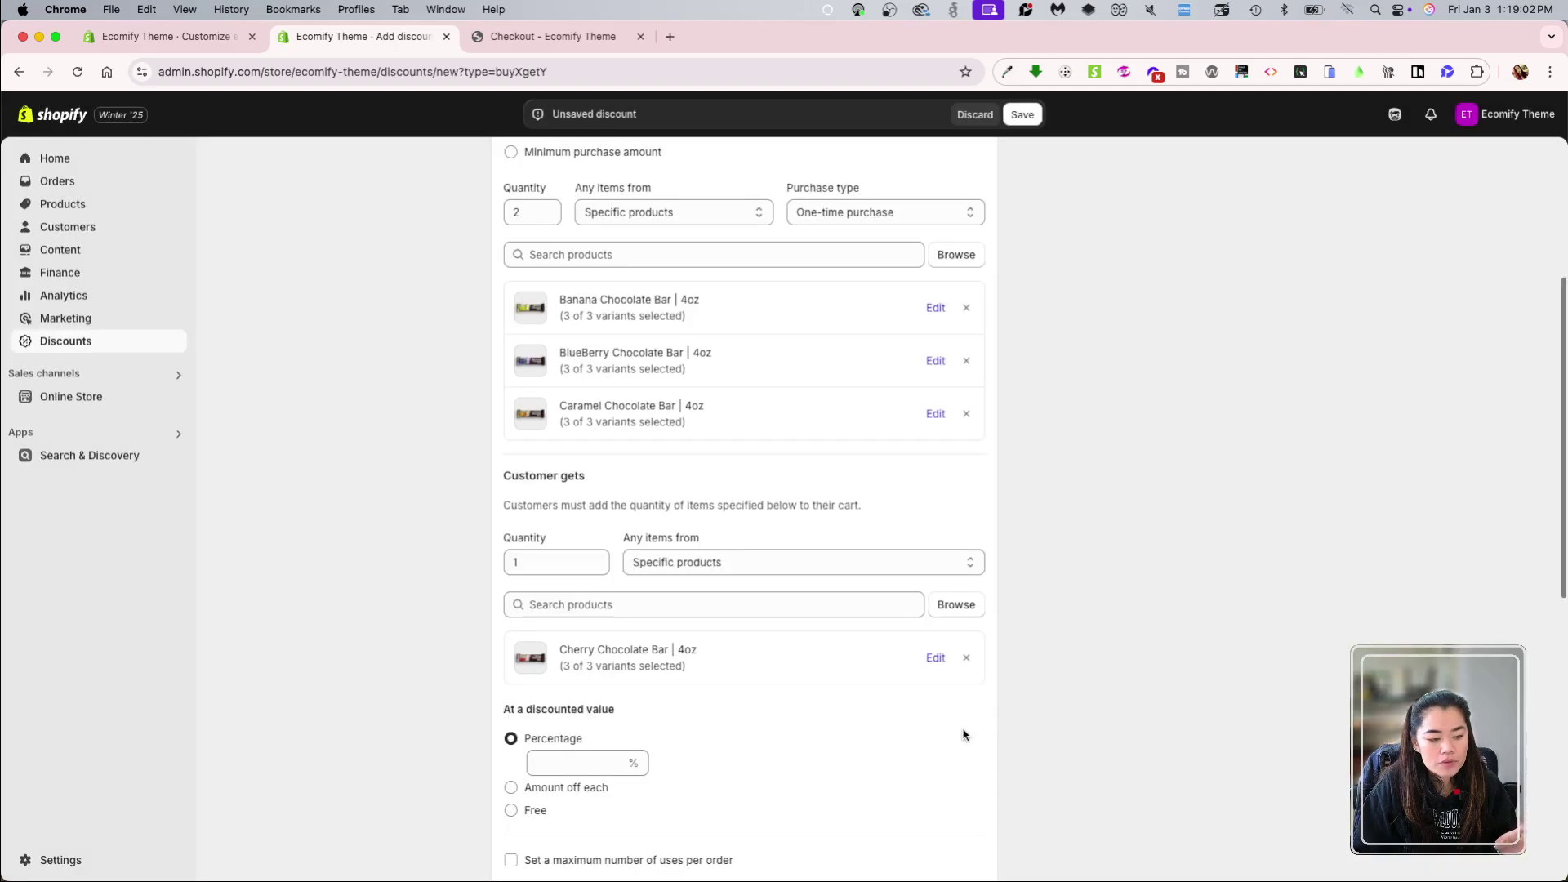
{"action": "scroll", "coordinate": [882, 711], "scroll_direction": "down", "scroll_amount": 3}
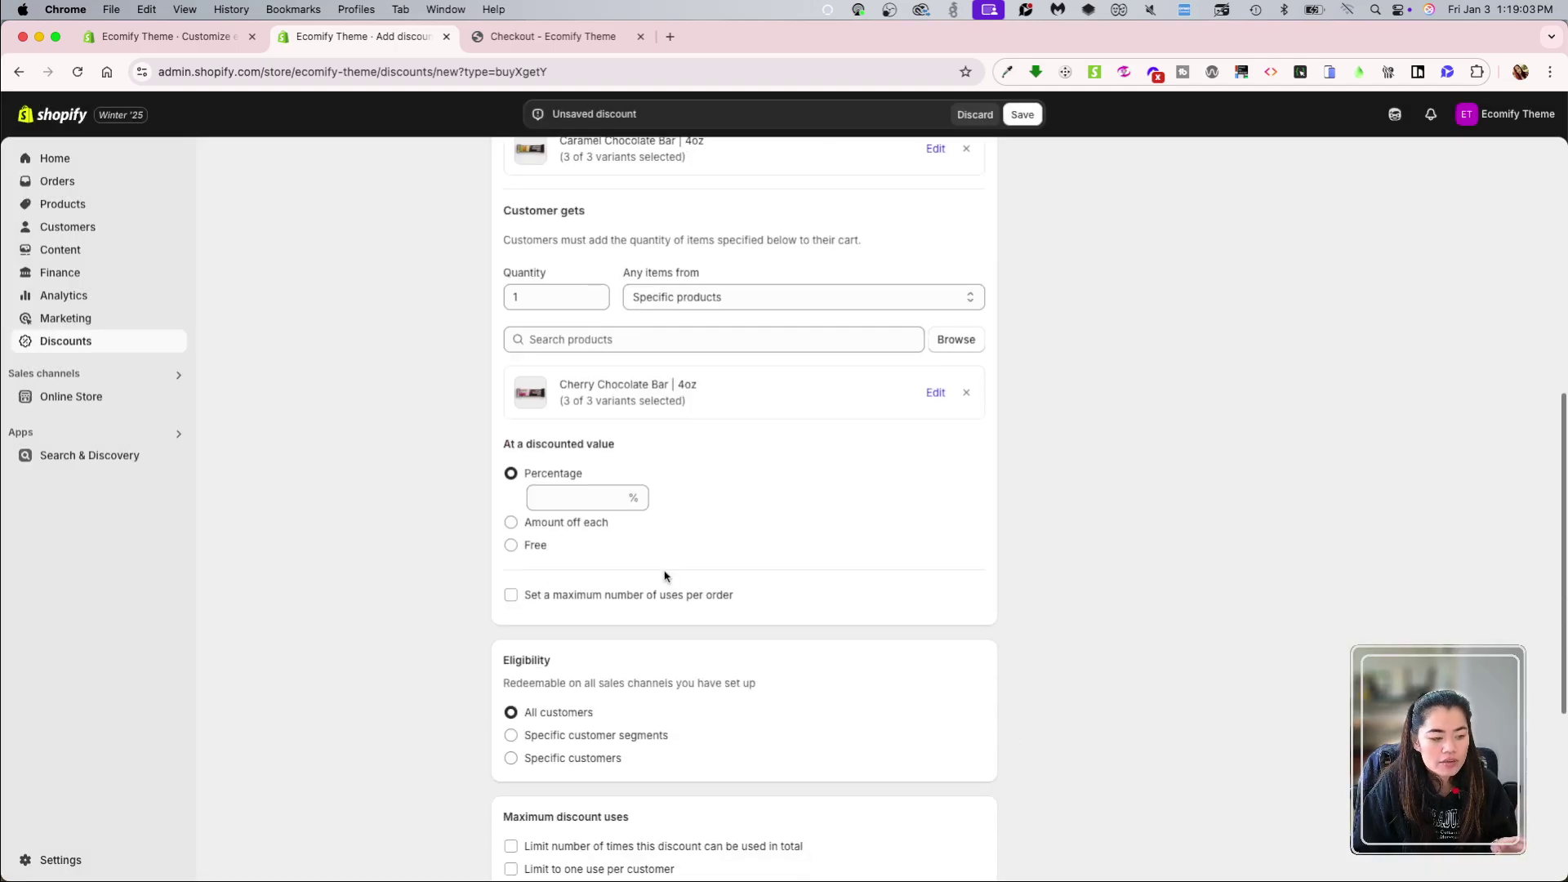
Step: Set the discounted value of the Cherry bar to Free
{"action": "left_click", "coordinate": [538, 547]}
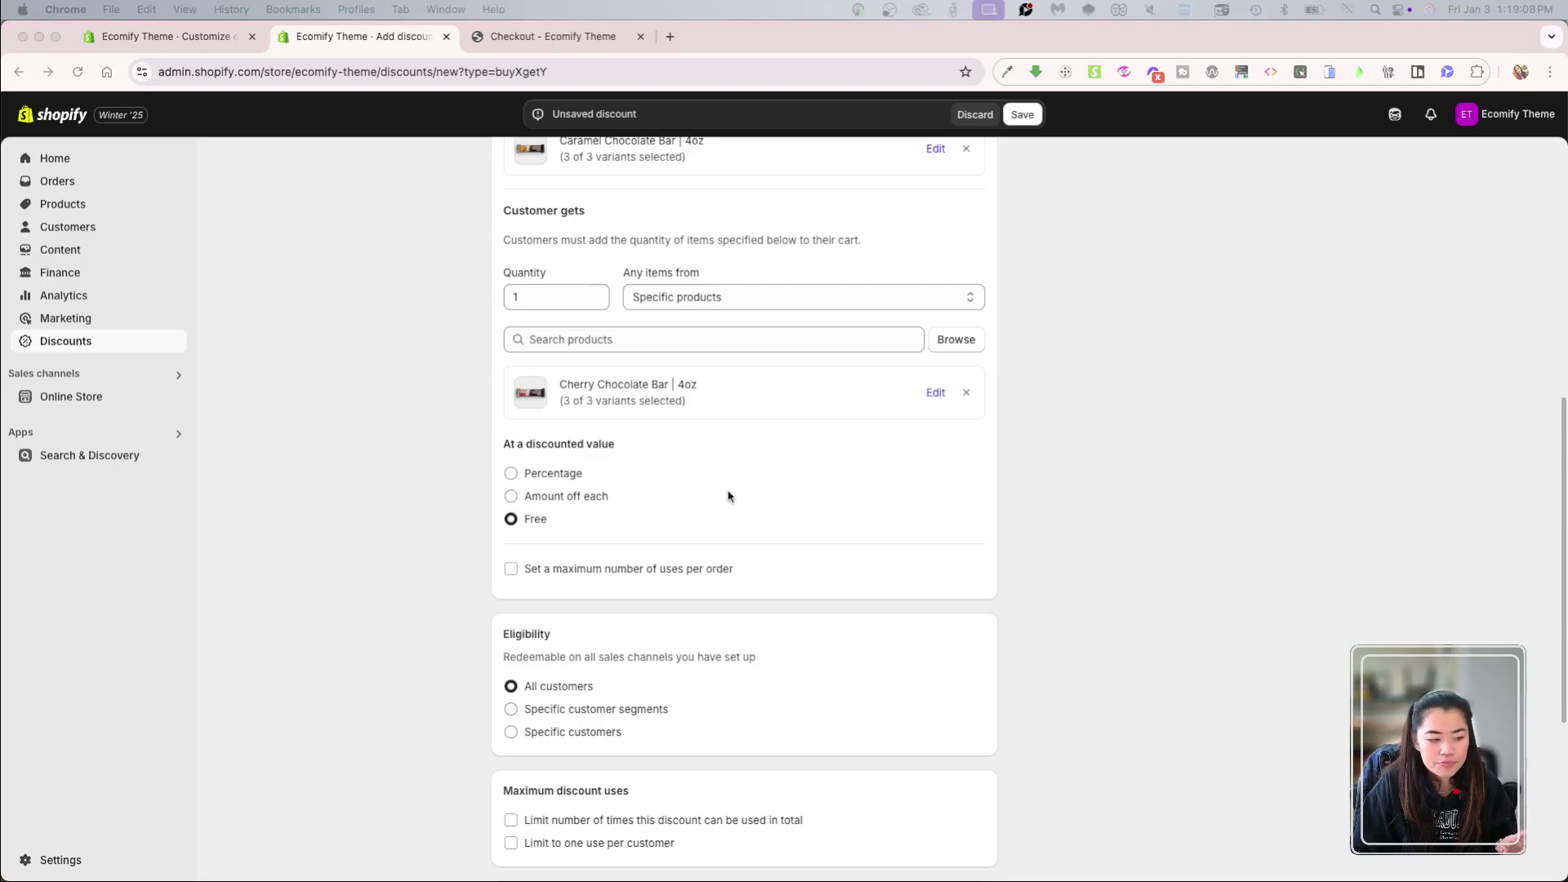
{"action": "scroll", "coordinate": [721, 501], "scroll_direction": "up", "scroll_amount": 5}
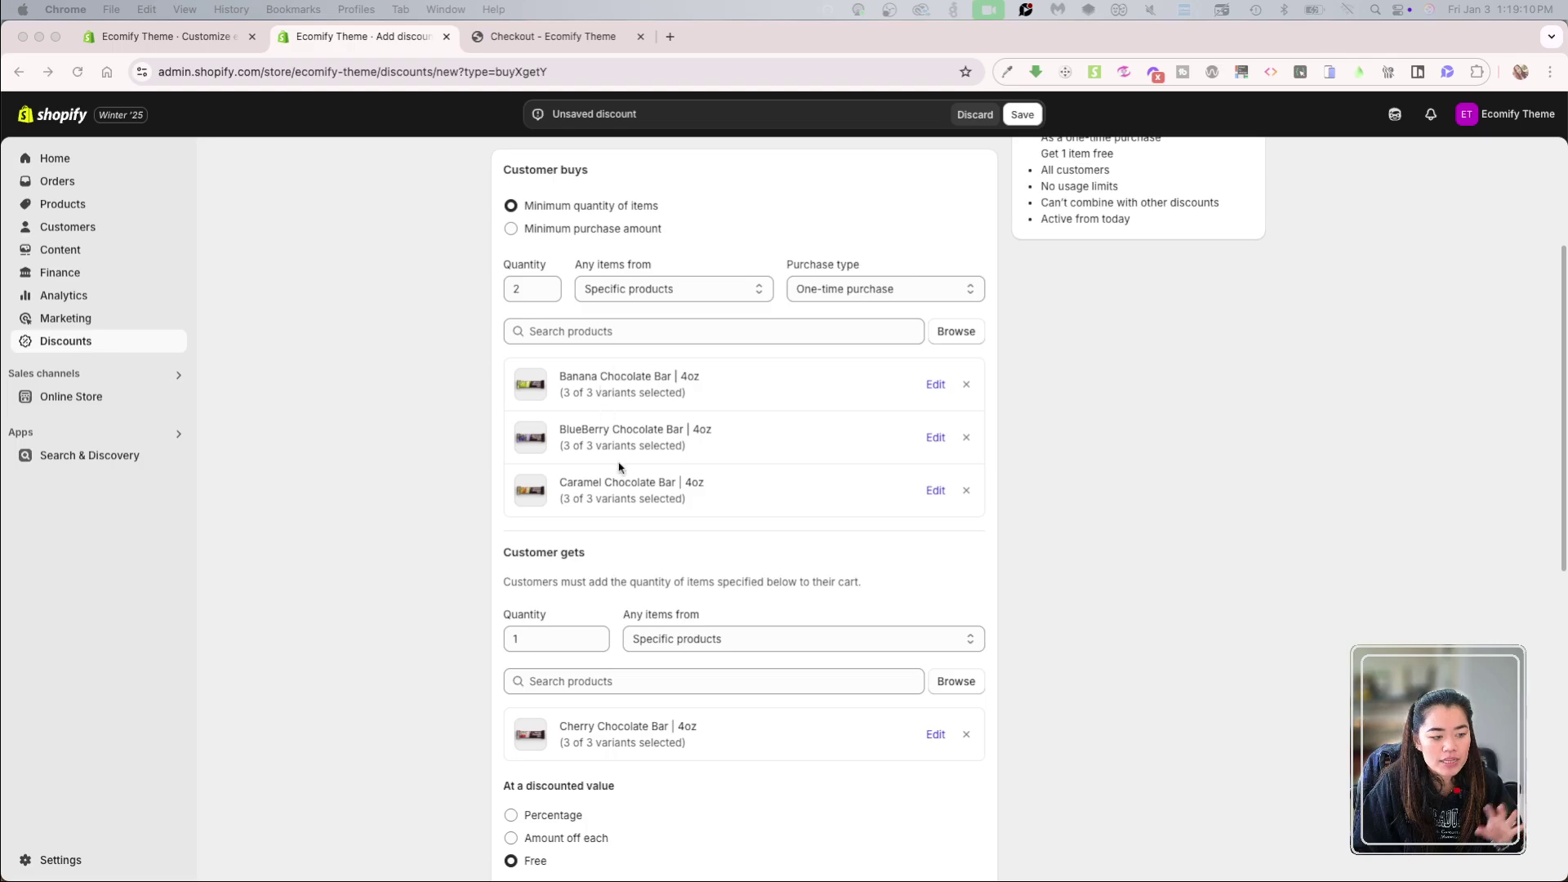
{"action": "scroll", "coordinate": [659, 630], "scroll_direction": "down", "scroll_amount": 4}
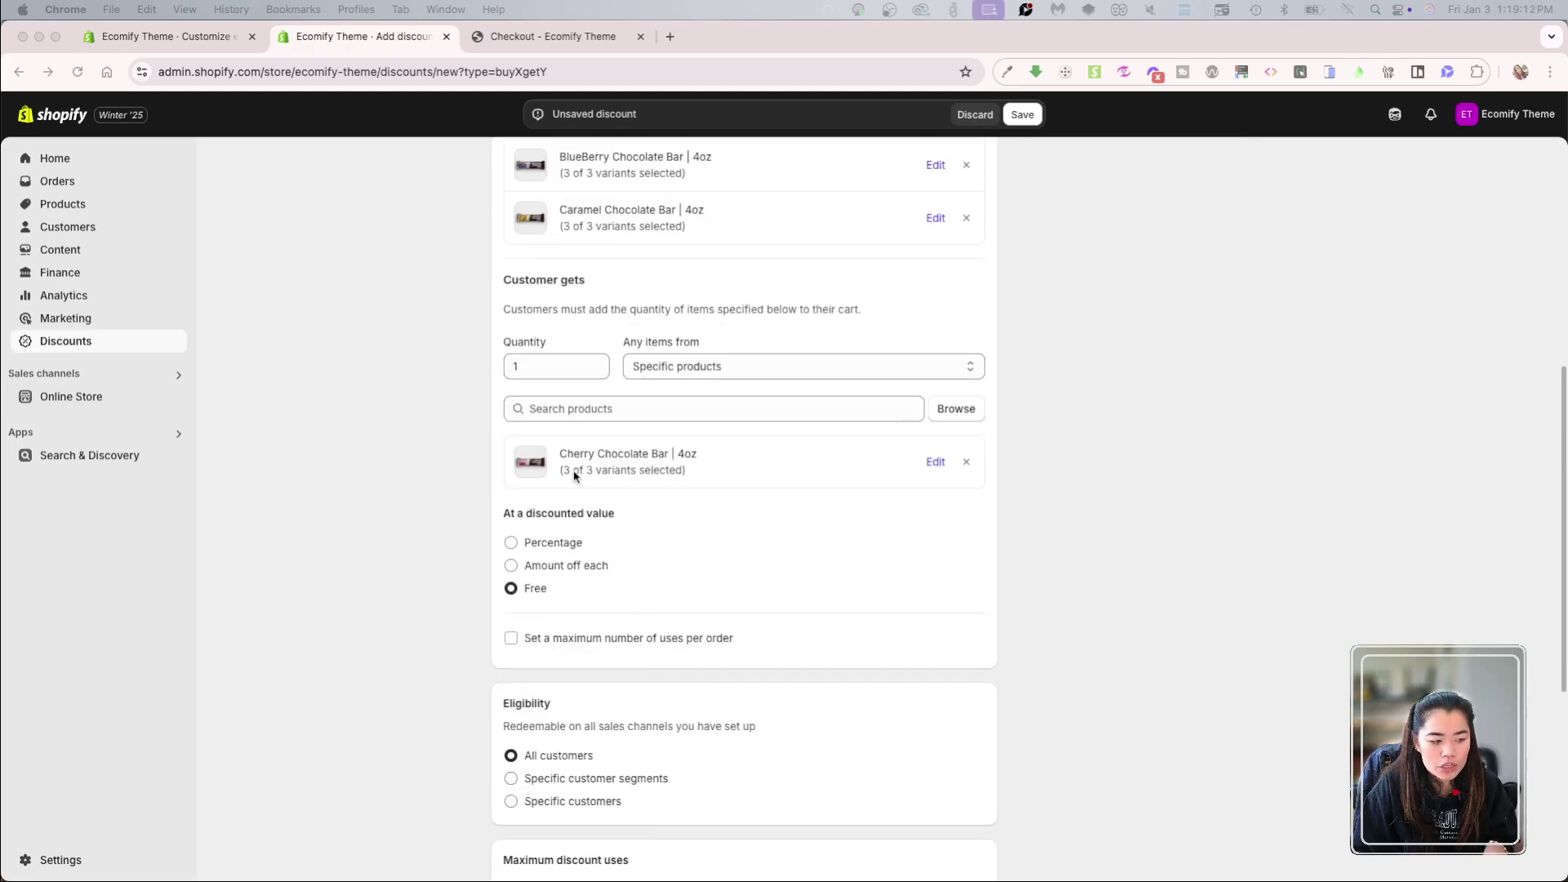
{"action": "left_click", "coordinate": [557, 546]}
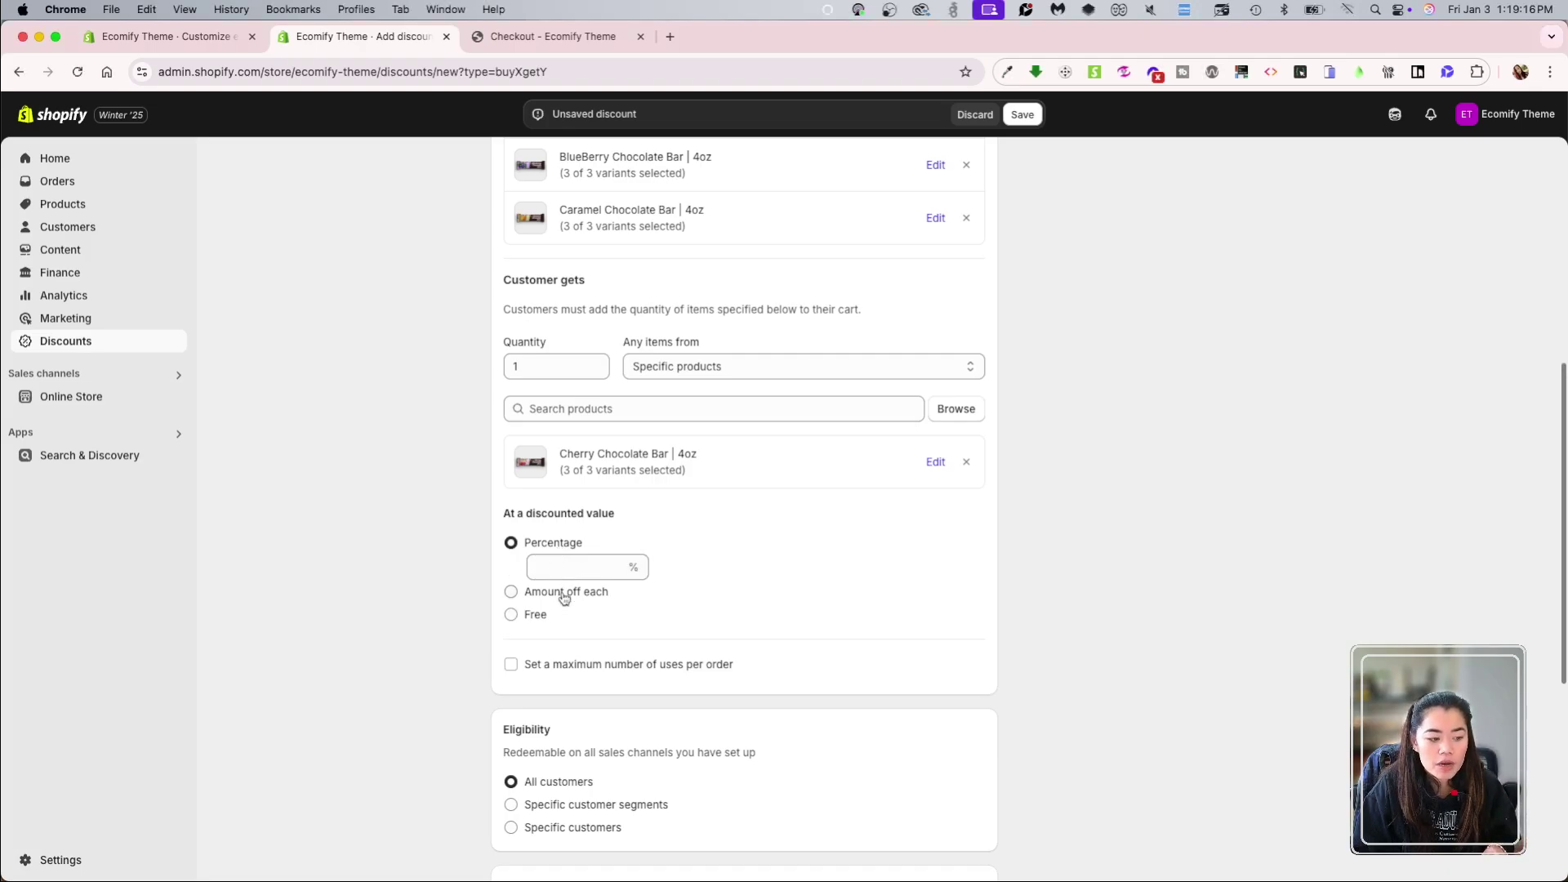
{"action": "left_click", "coordinate": [525, 590]}
{"action": "left_click", "coordinate": [520, 635]}
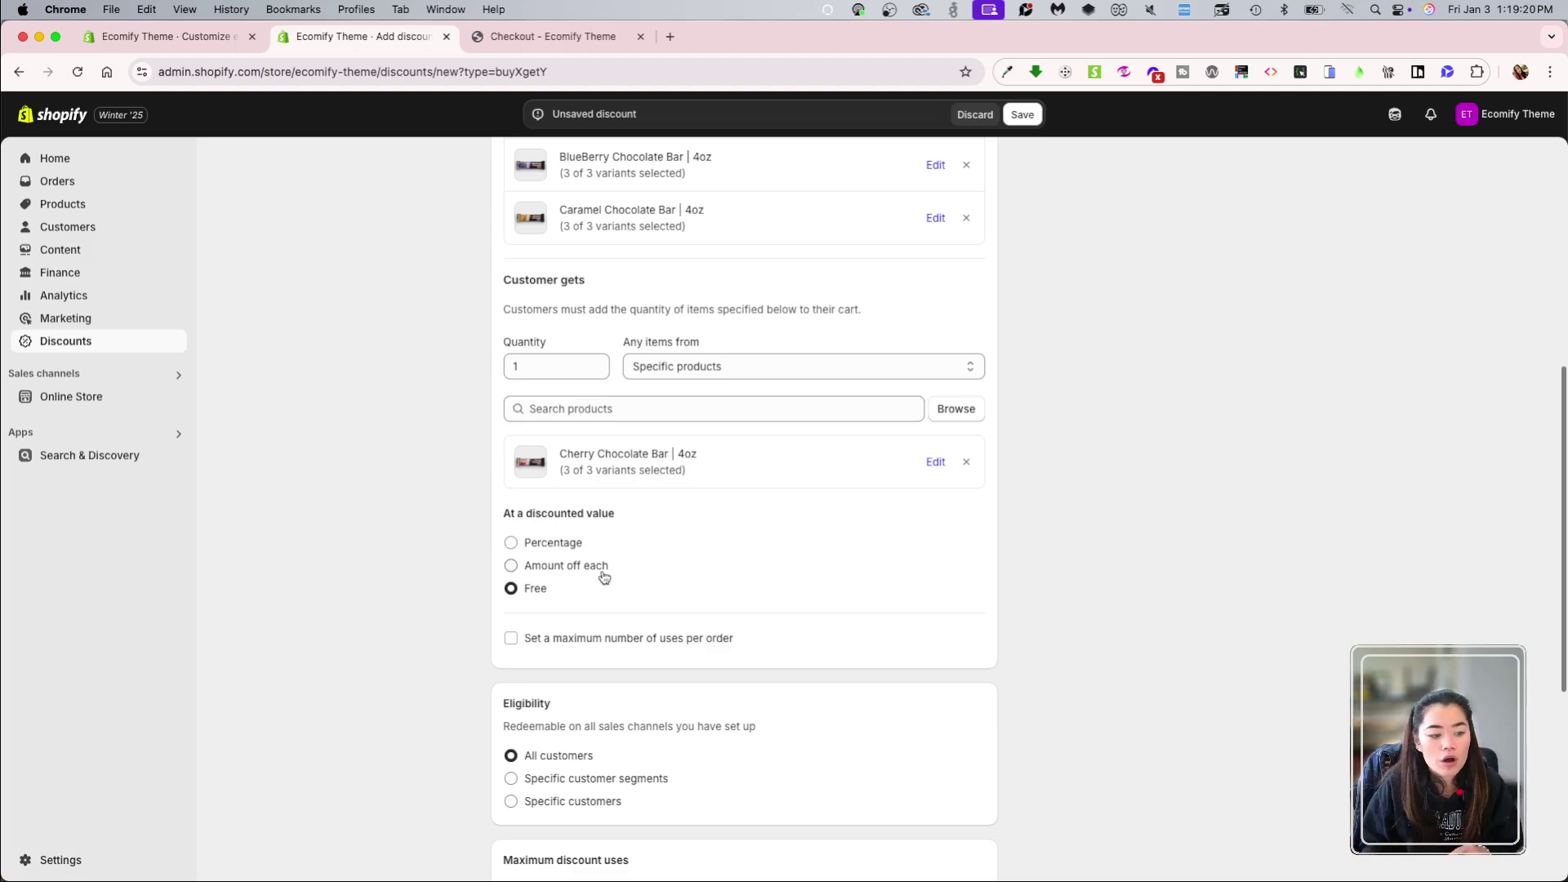
Step: Limit the discount to a maximum of 1 use per order
{"action": "left_click", "coordinate": [627, 642]}
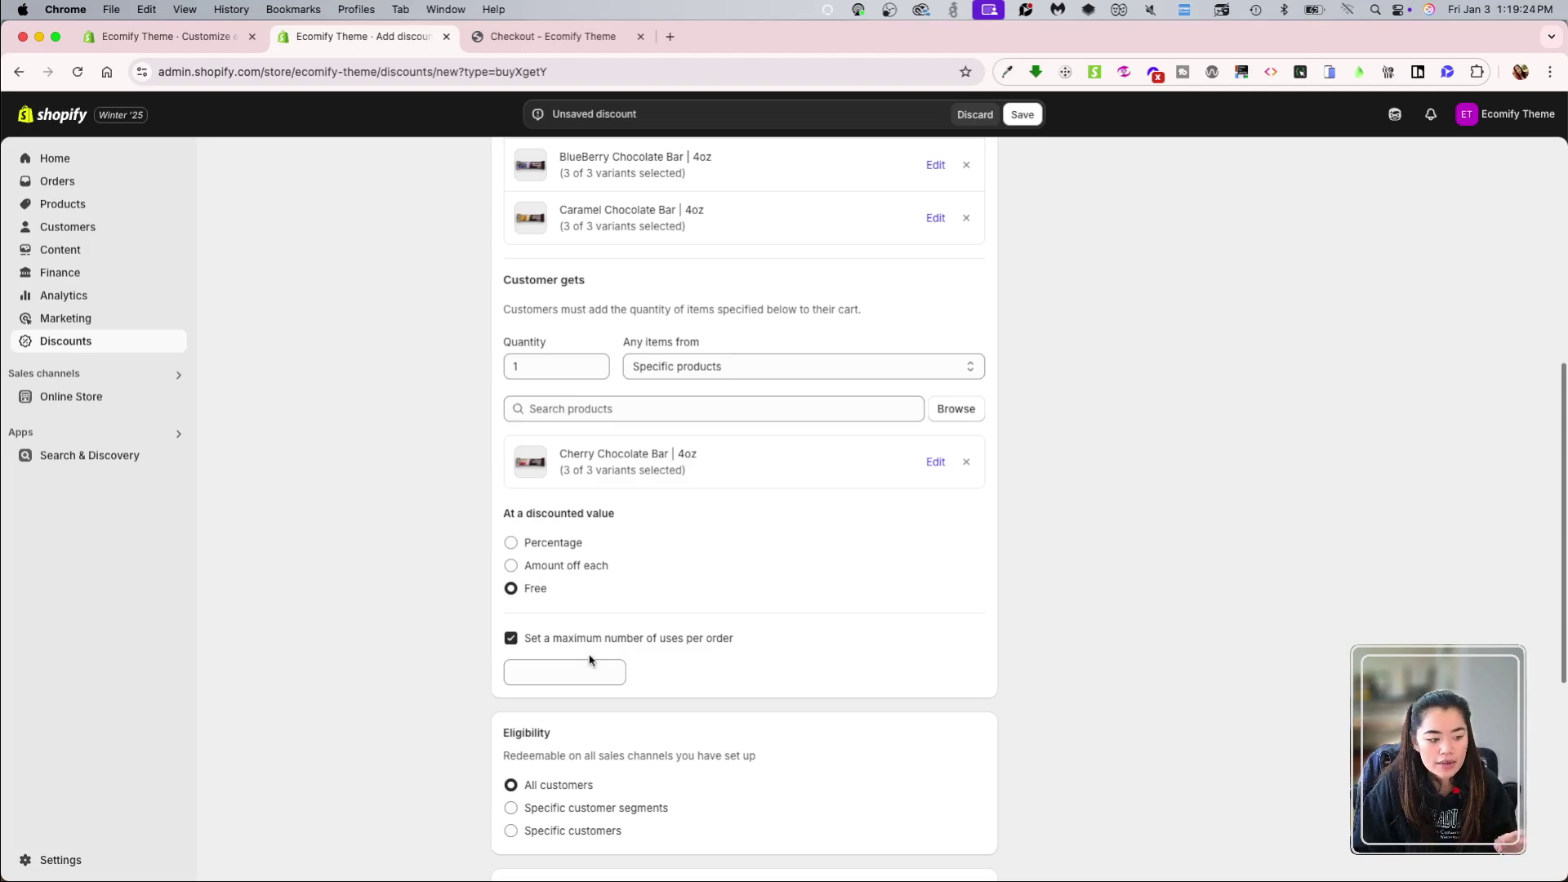
{"action": "left_click", "coordinate": [571, 667]}
{"action": "type", "text": "1"}
{"action": "left_click", "coordinate": [898, 649]}
{"action": "scroll", "coordinate": [817, 653], "scroll_direction": "down", "scroll_amount": 2}
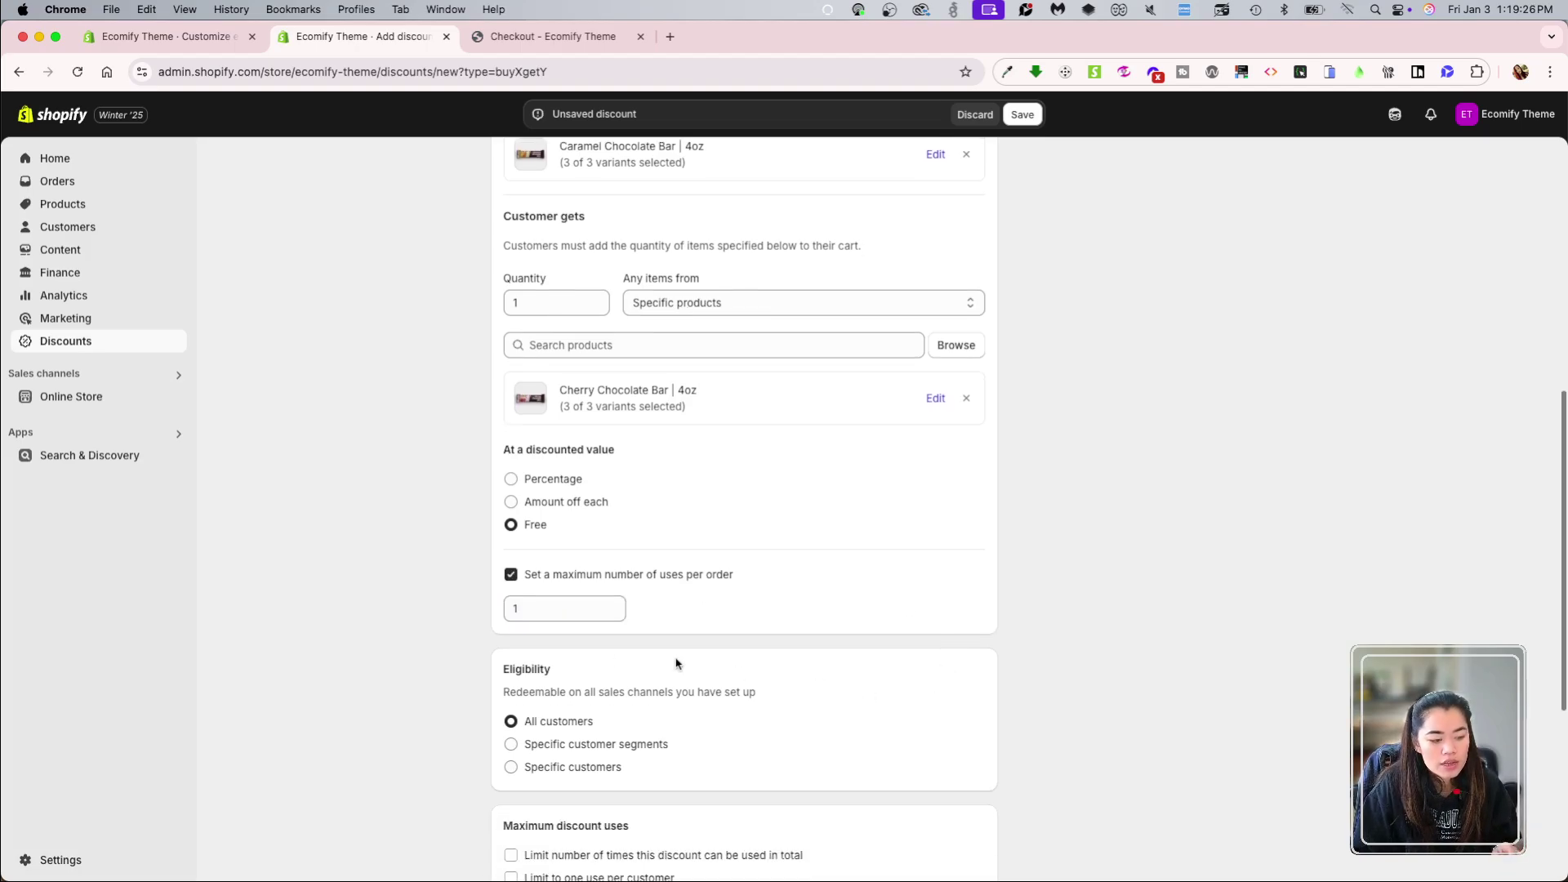
{"action": "scroll", "coordinate": [639, 760], "scroll_direction": "down", "scroll_amount": 3}
{"action": "scroll", "coordinate": [735, 739], "scroll_direction": "down", "scroll_amount": 5}
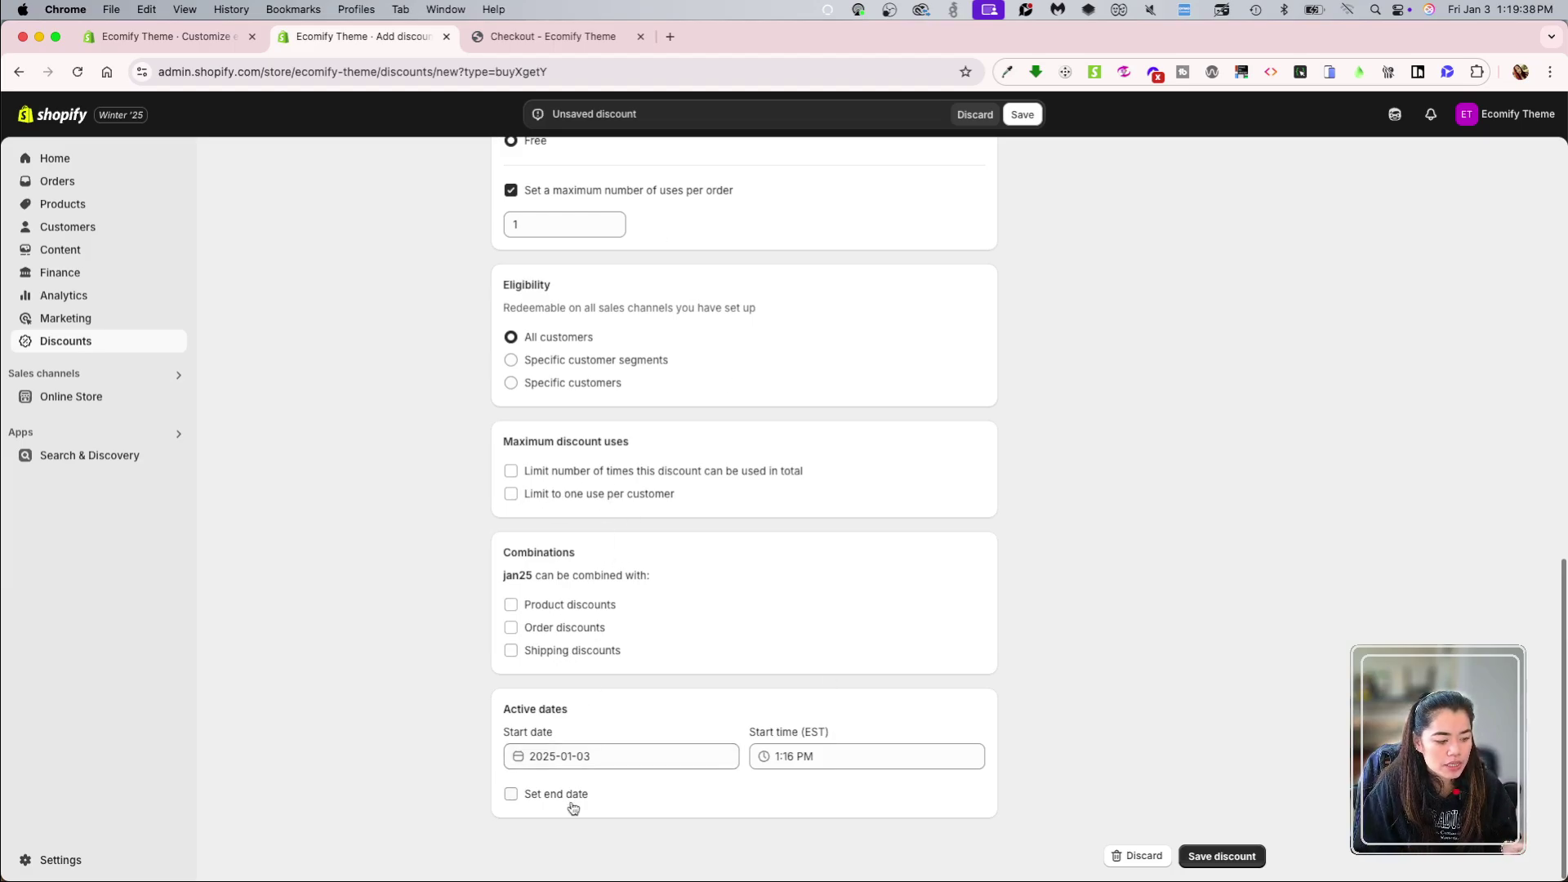
Step: Save the jan25 Buy X get Y discount so it becomes Active
{"action": "scroll", "coordinate": [746, 690], "scroll_direction": "up", "scroll_amount": 15}
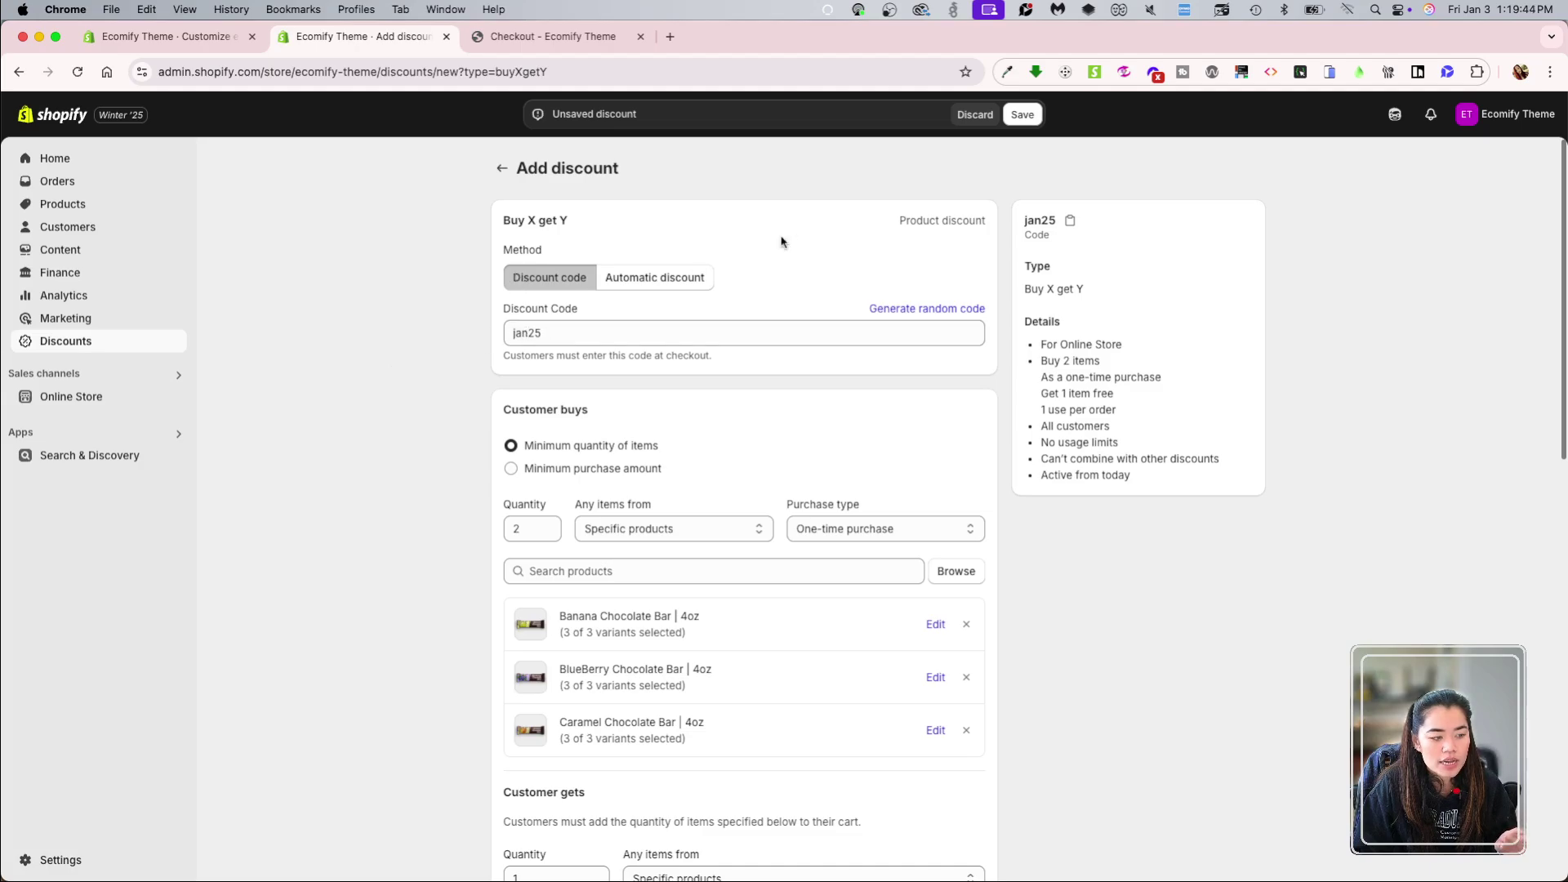
{"action": "left_click", "coordinate": [1023, 115]}
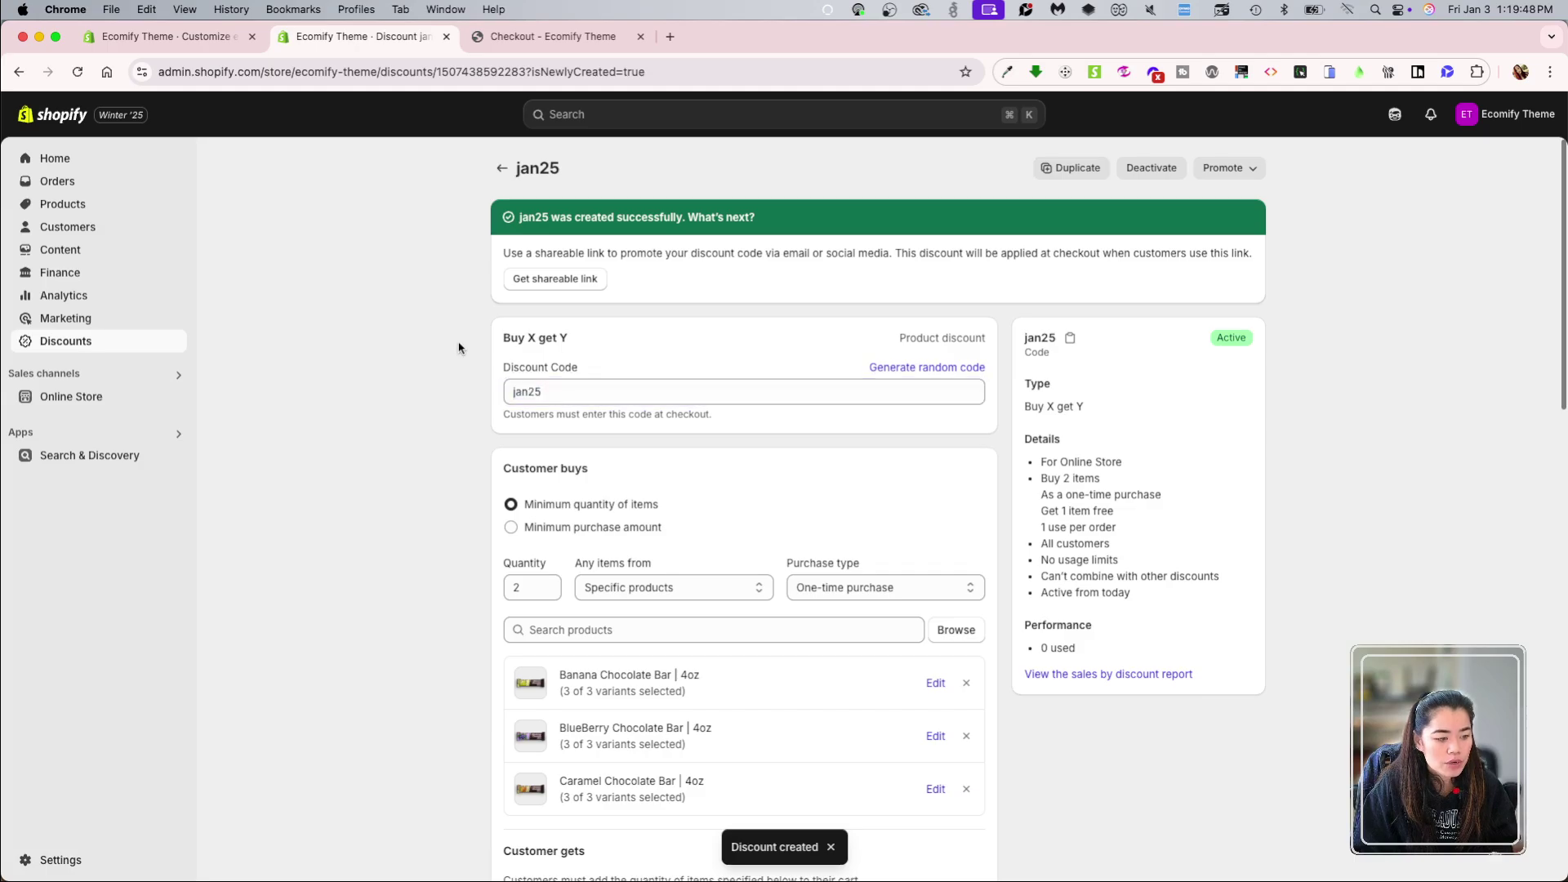
{"action": "left_click", "coordinate": [535, 38]}
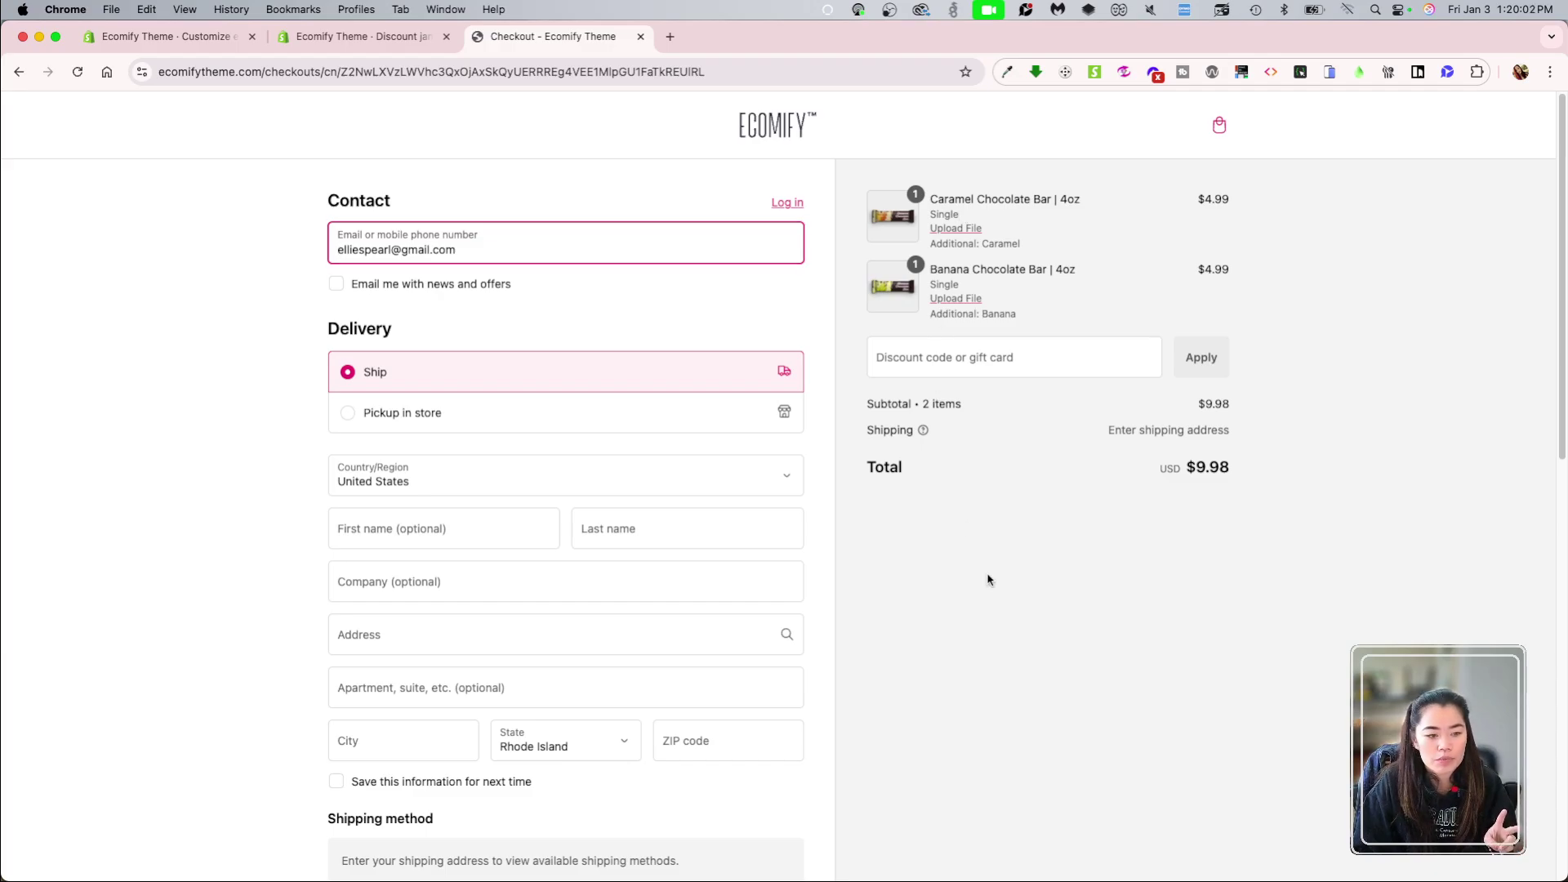
Step: Raise the cart's Caramel Chocolate Bars to 2 and check out at $14.97
{"action": "key", "text": "super+bracketleft"}
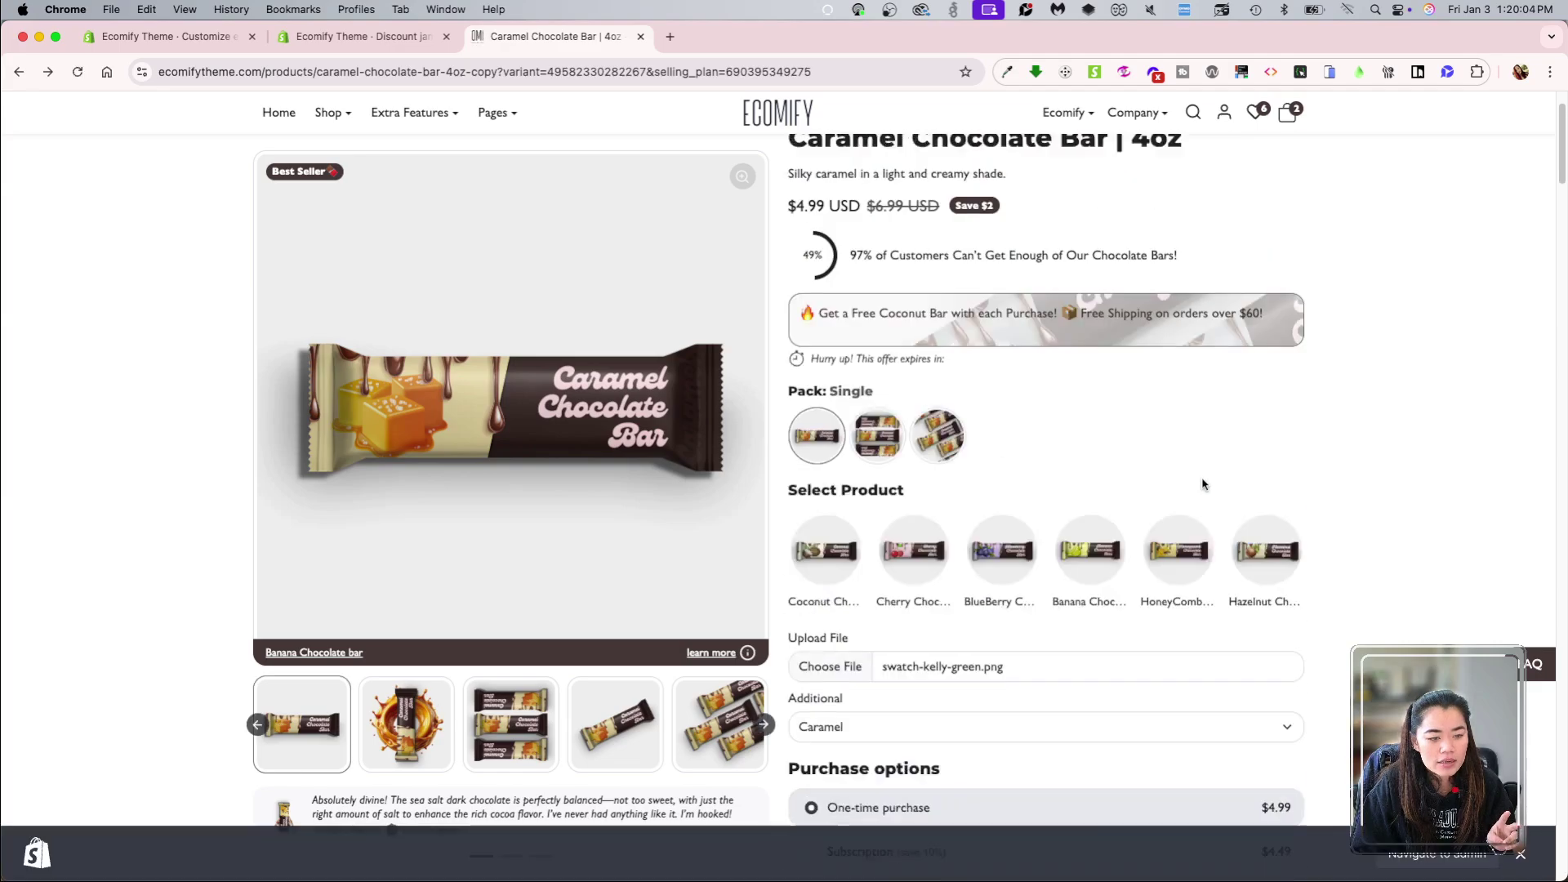
{"action": "left_click", "coordinate": [1283, 117]}
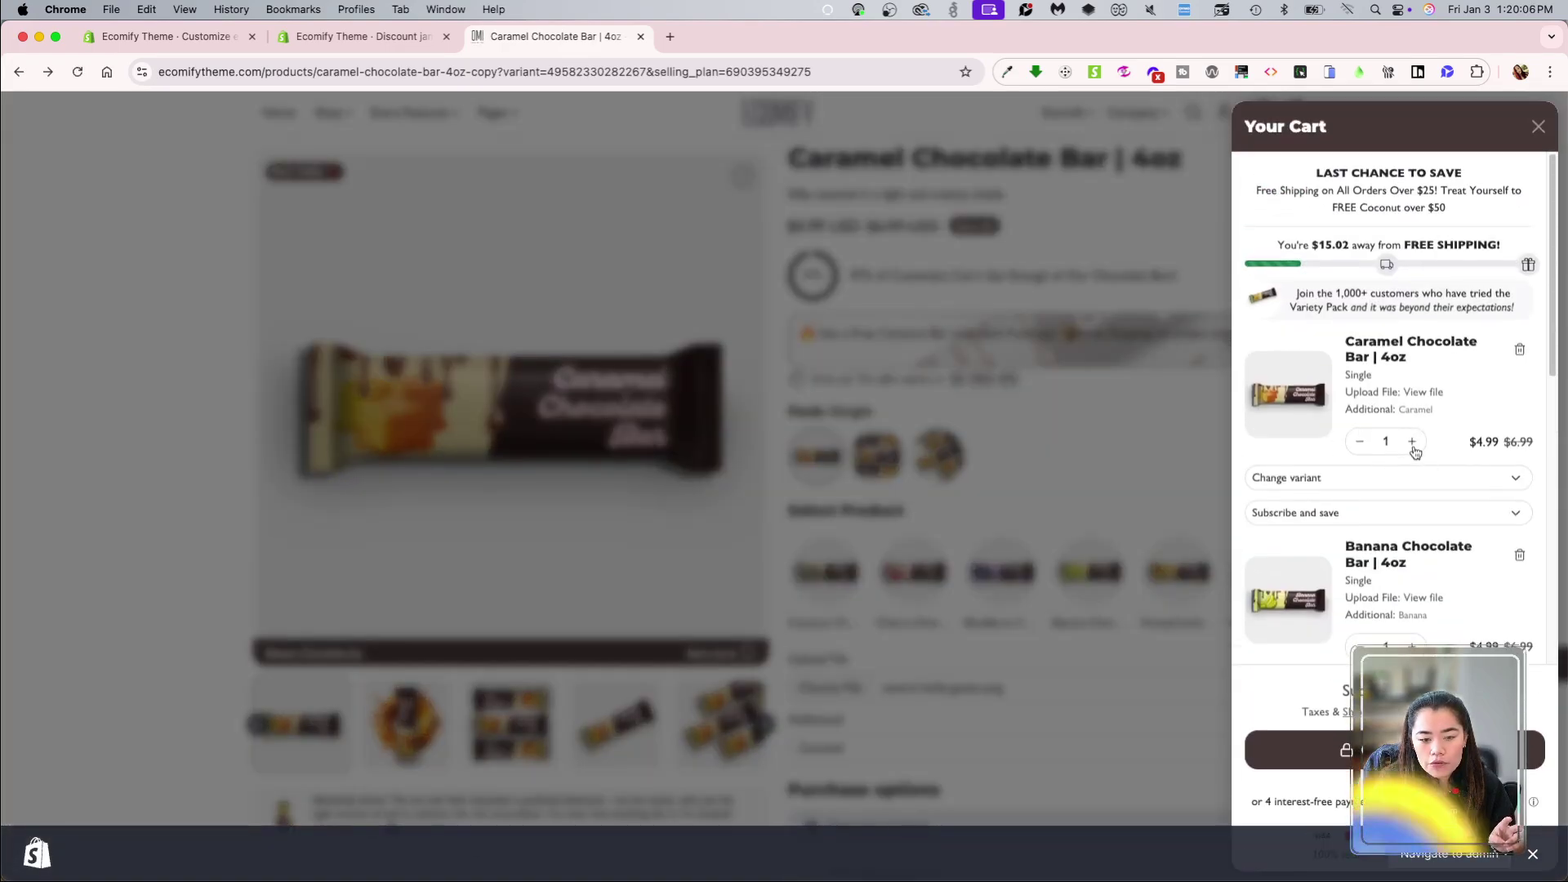
{"action": "left_click", "coordinate": [1412, 443]}
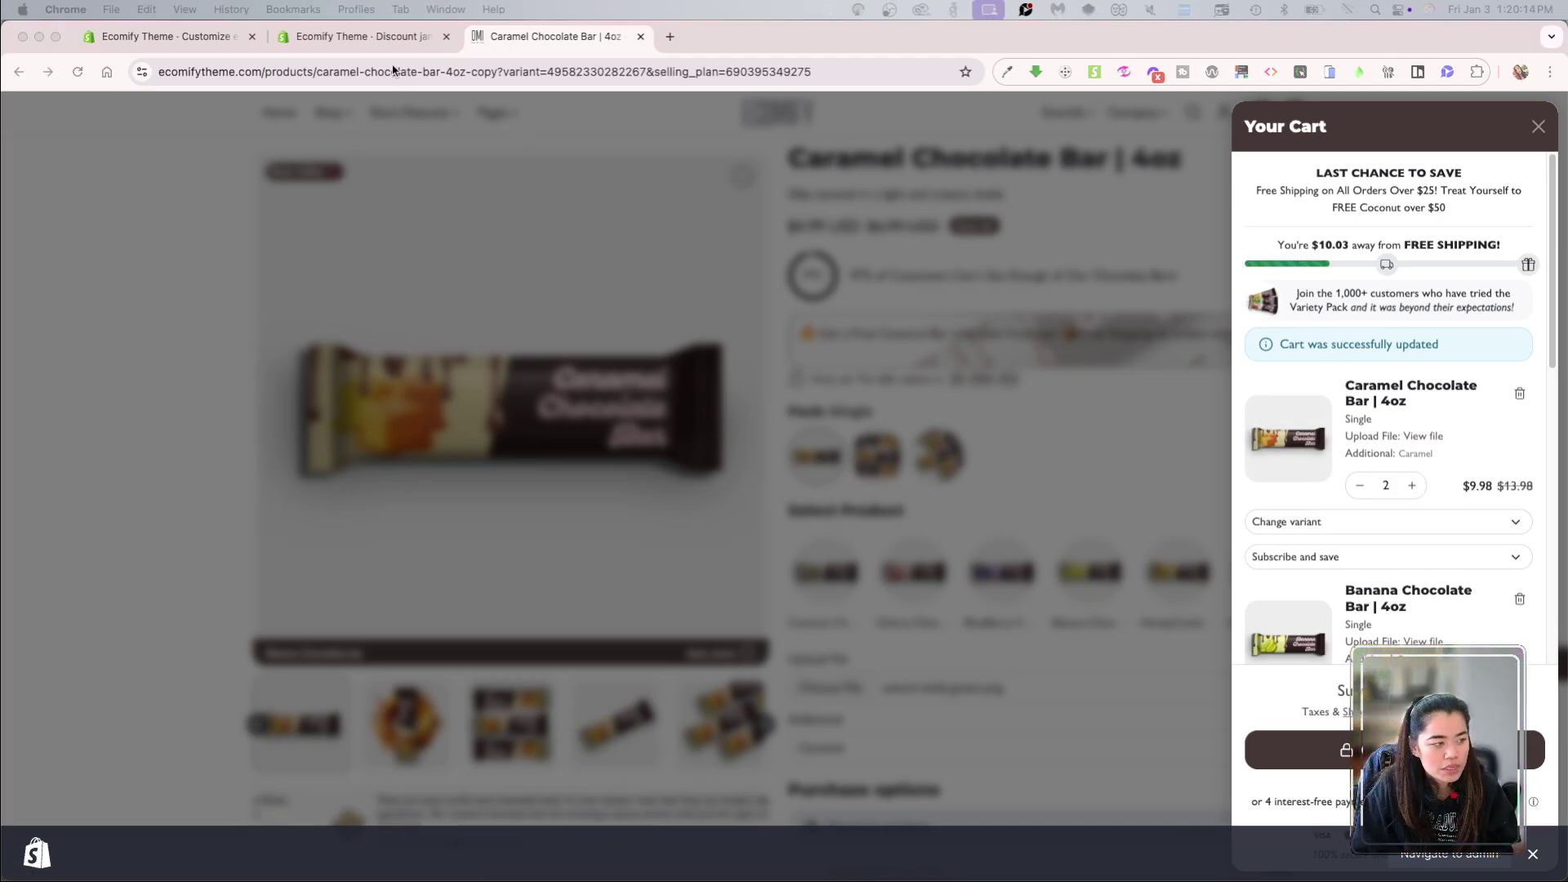
{"action": "left_click", "coordinate": [359, 36]}
{"action": "scroll", "coordinate": [827, 614], "scroll_direction": "down", "scroll_amount": 5}
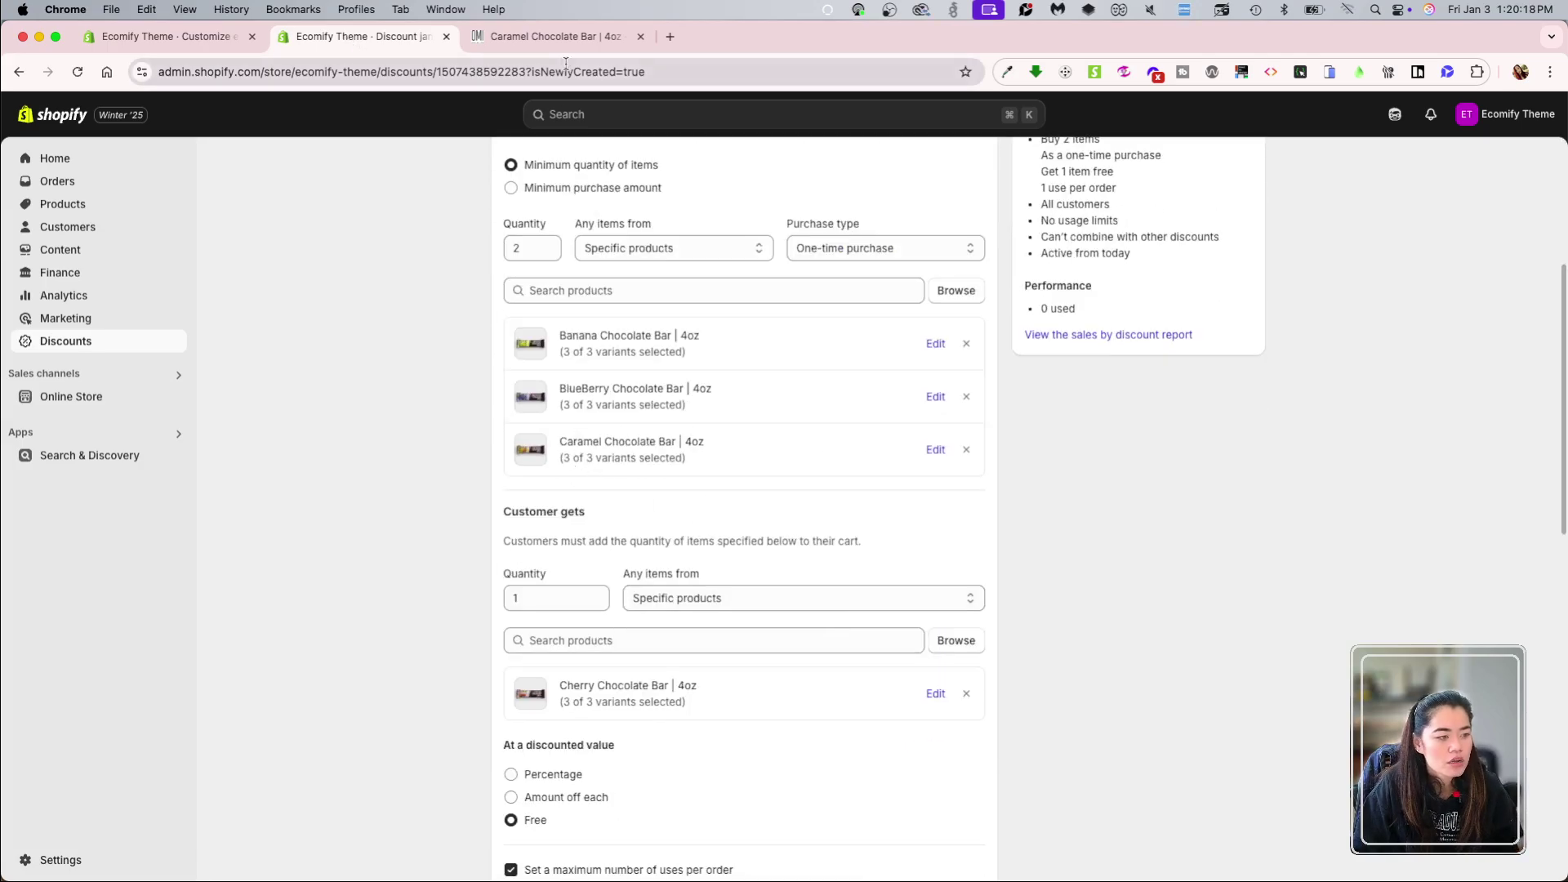
{"action": "left_click", "coordinate": [555, 35]}
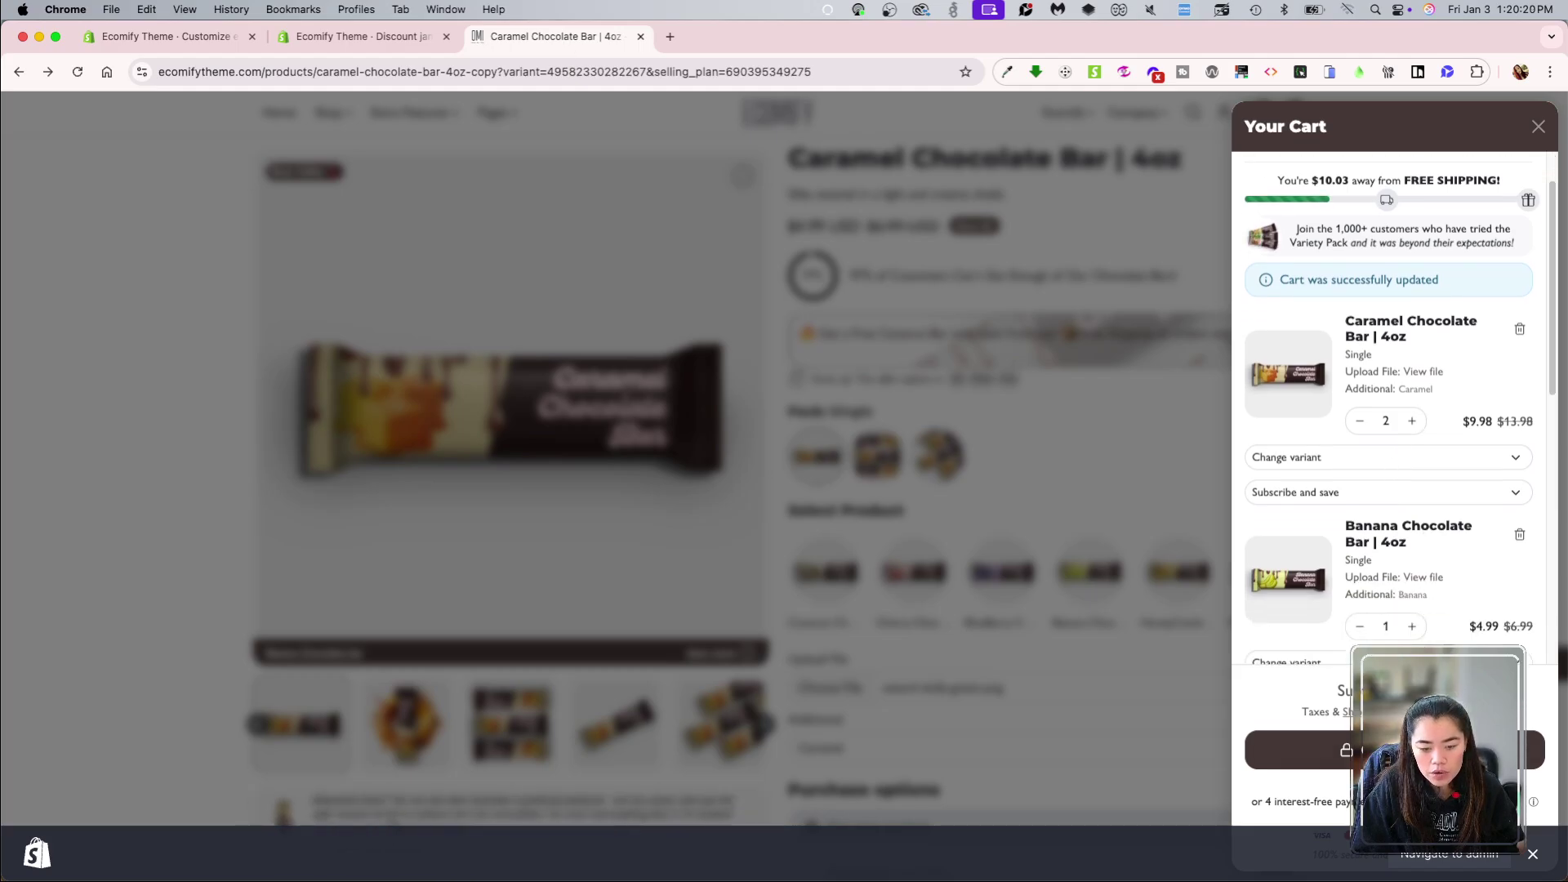
{"action": "left_click", "coordinate": [1307, 750]}
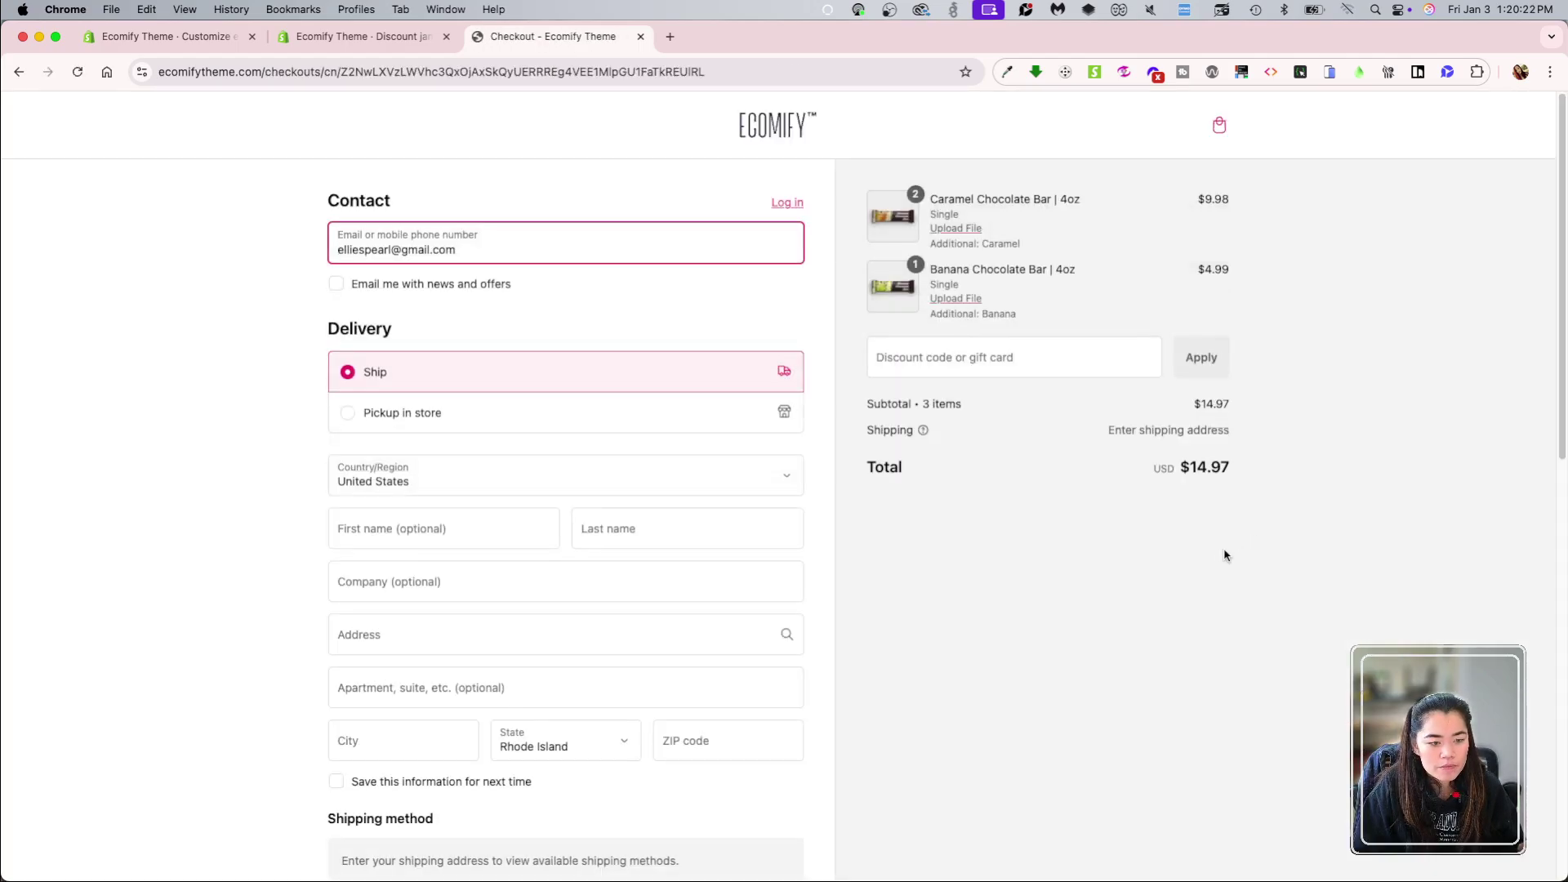
Step: Apply code jan25 at checkout and see it rejected for the cart items
{"action": "left_click", "coordinate": [1082, 588]}
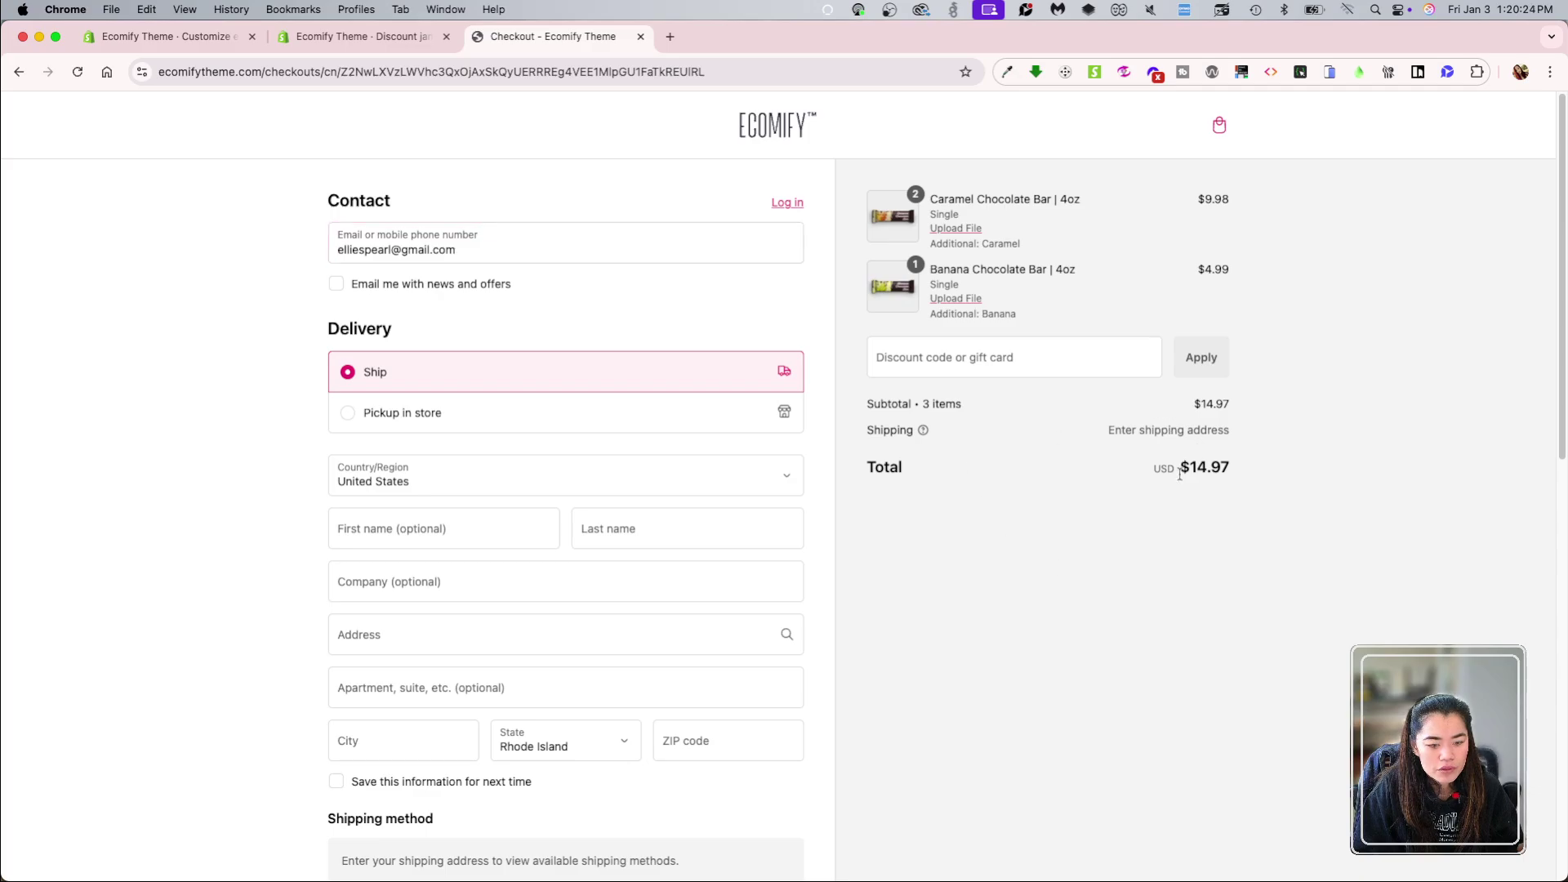
{"action": "left_click", "coordinate": [999, 352]}
{"action": "type", "text": "jan25"}
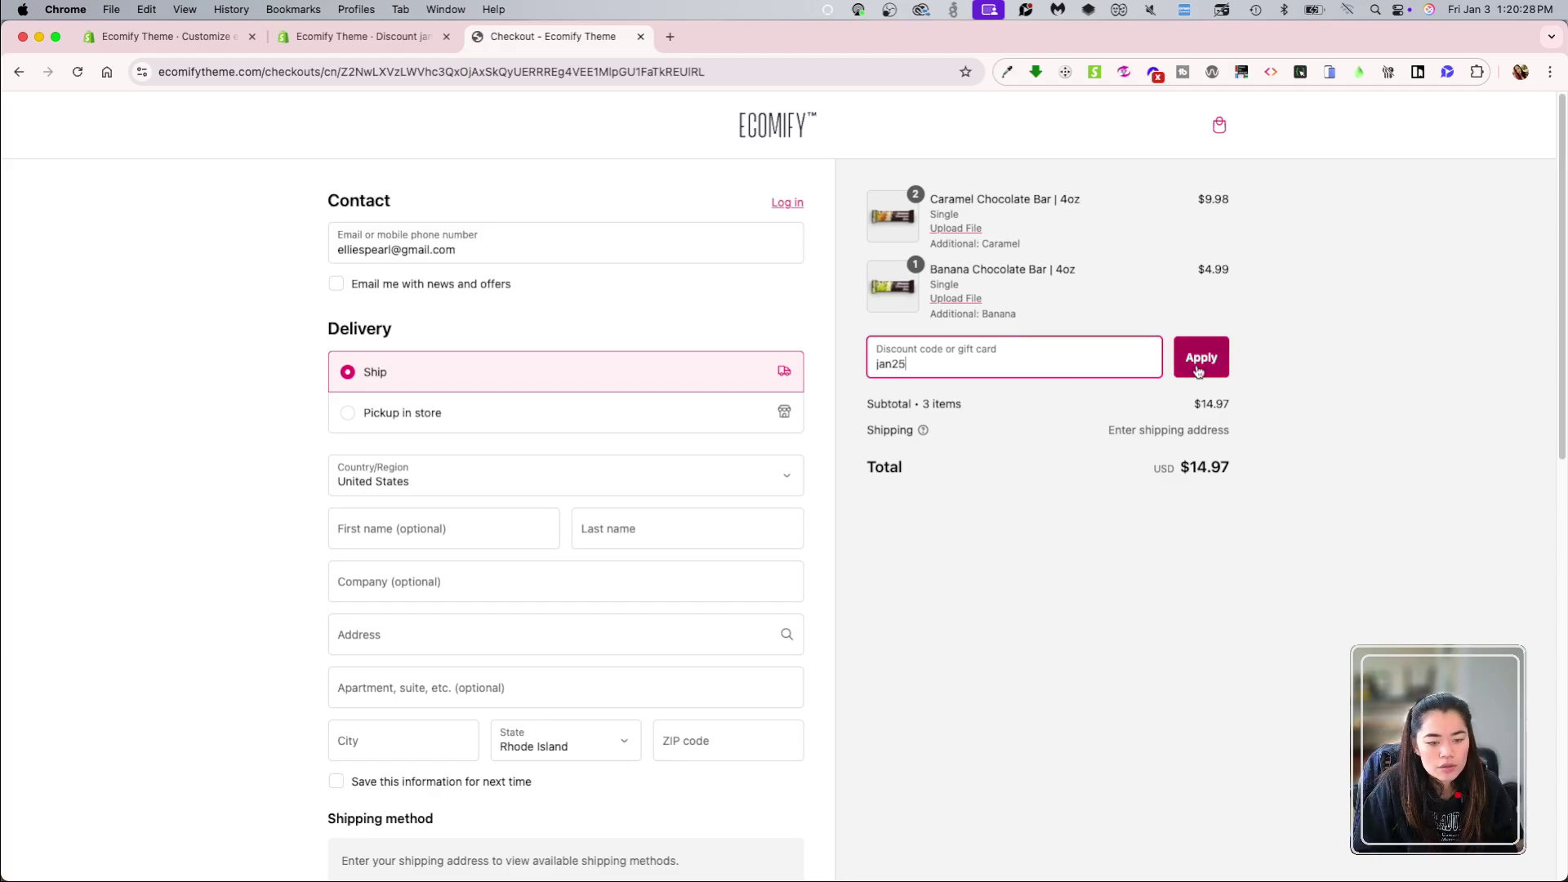
{"action": "left_click", "coordinate": [1201, 364]}
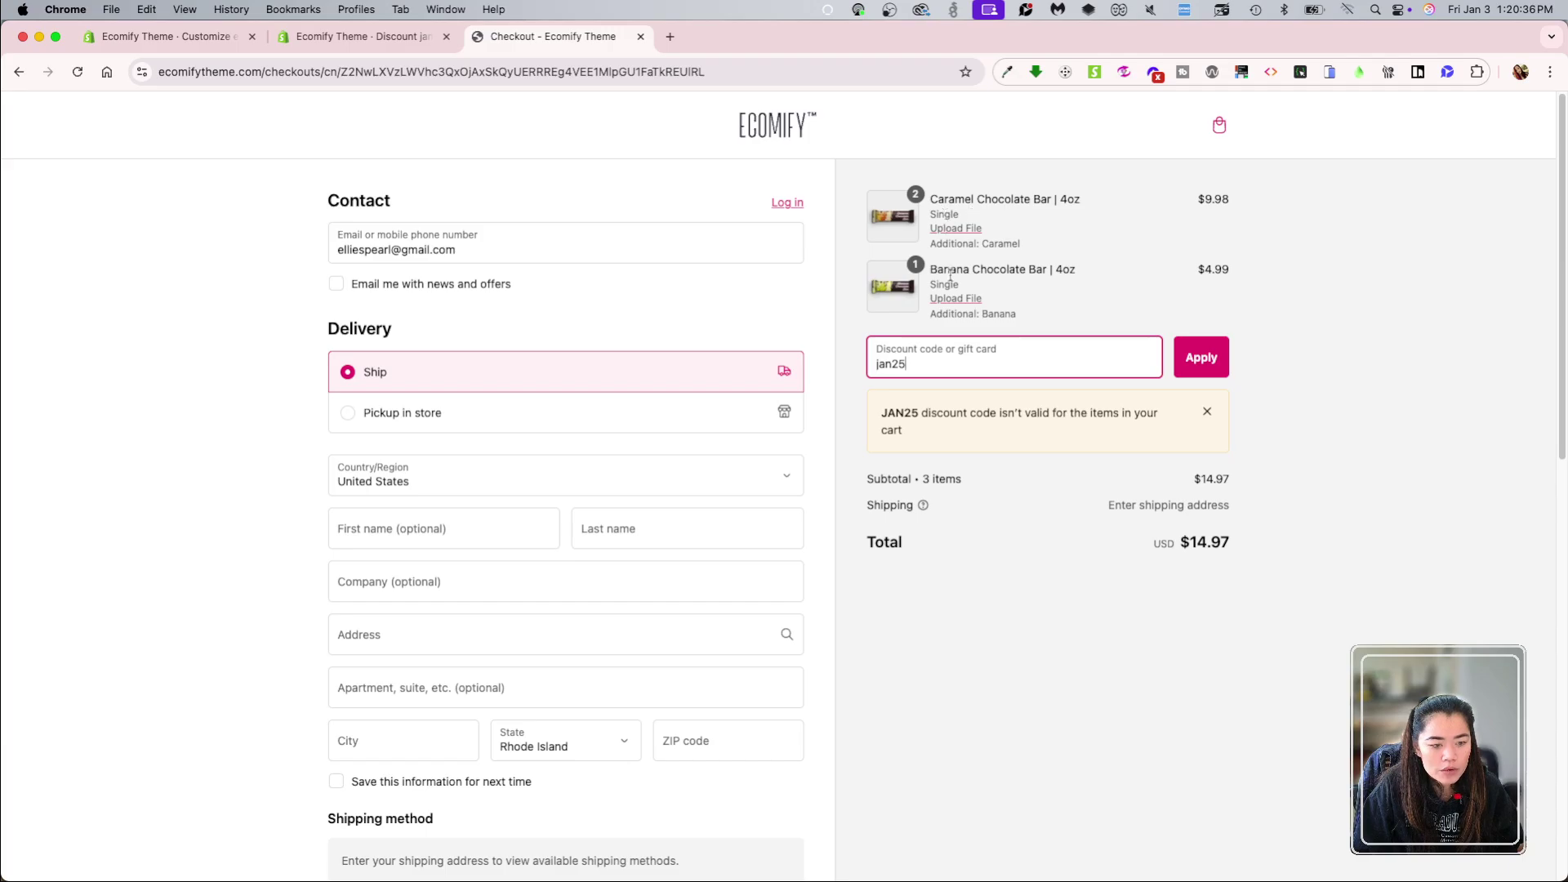
{"action": "left_click", "coordinate": [324, 39]}
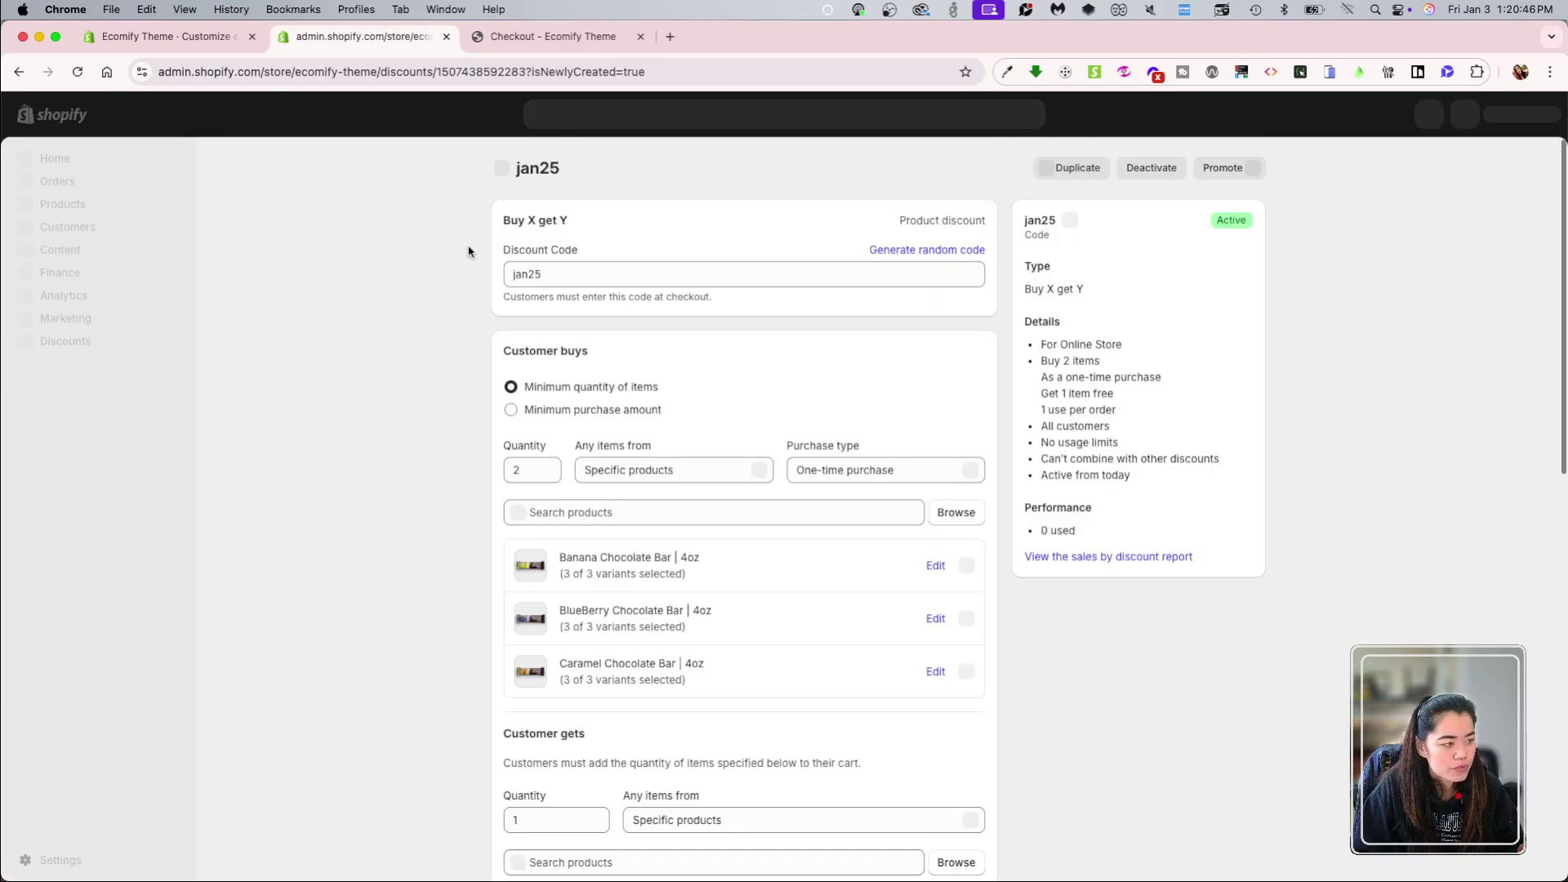
Step: Review the jan25 discount's buy quantity of 2 and code field without changing them
{"action": "scroll", "coordinate": [621, 555], "scroll_direction": "down", "scroll_amount": 1}
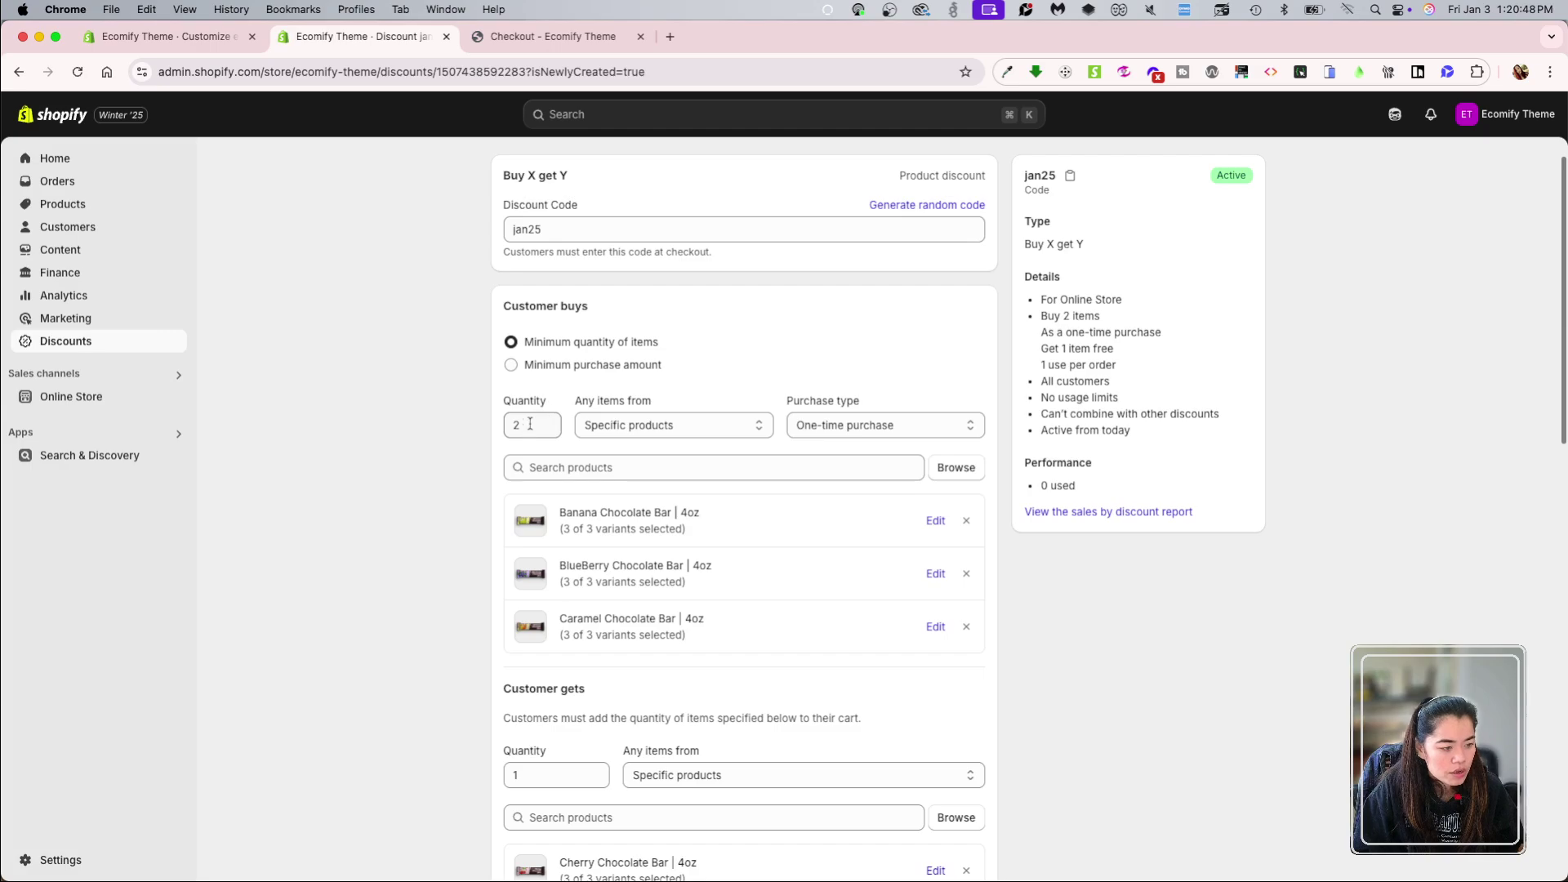
{"action": "left_click_drag", "start_coordinate": [529, 425], "coordinate": [493, 428]}
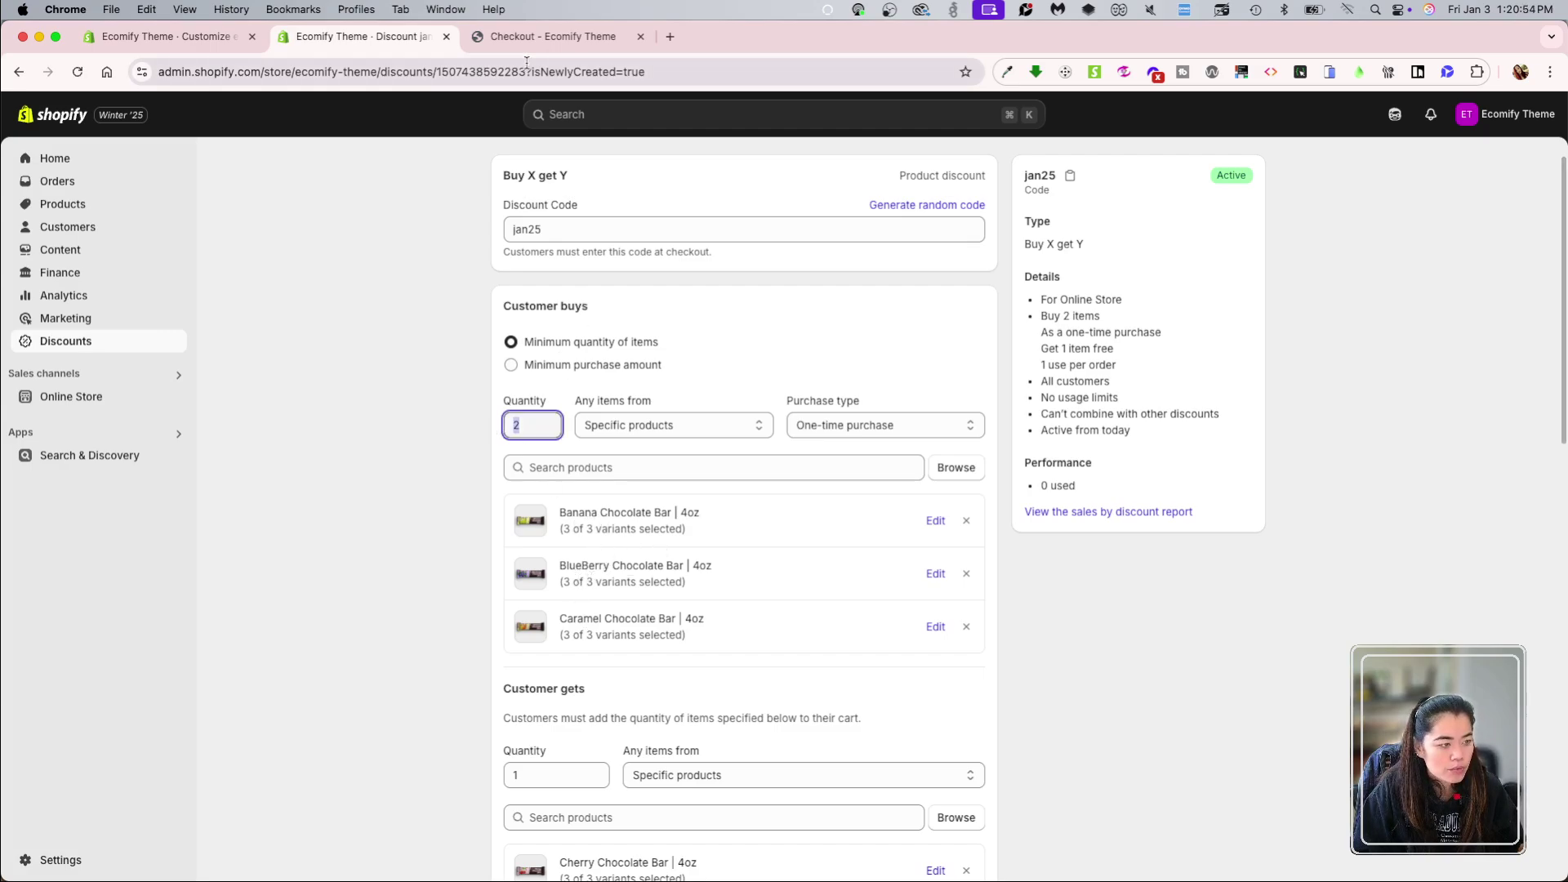
{"action": "key", "text": "ctrl+Tab"}
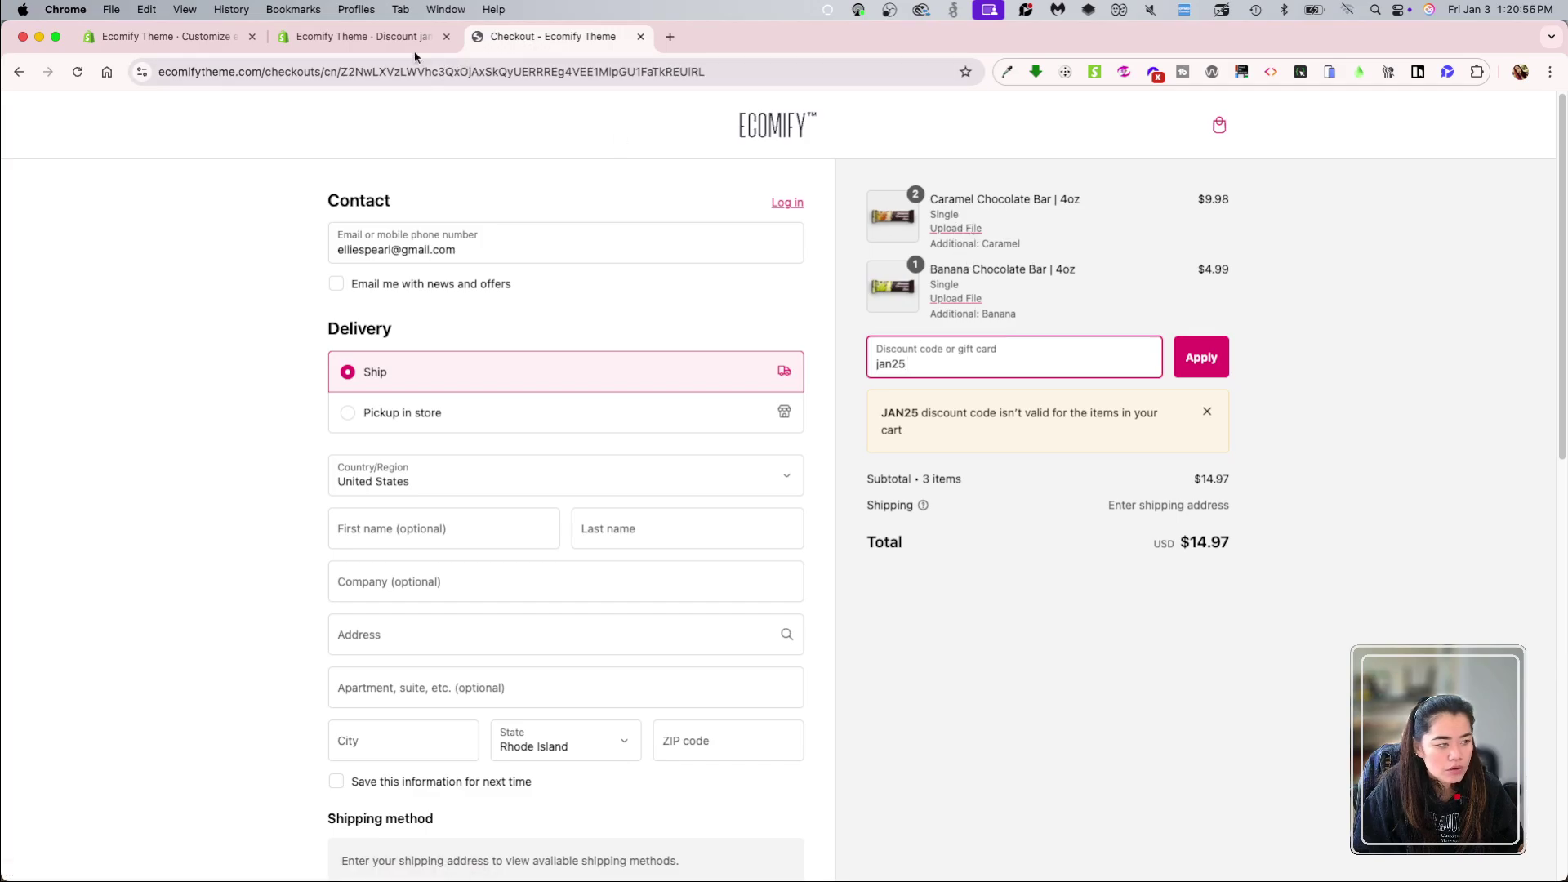
{"action": "key", "text": "ctrl+shift+Tab"}
{"action": "scroll", "coordinate": [730, 703], "scroll_direction": "down", "scroll_amount": 3}
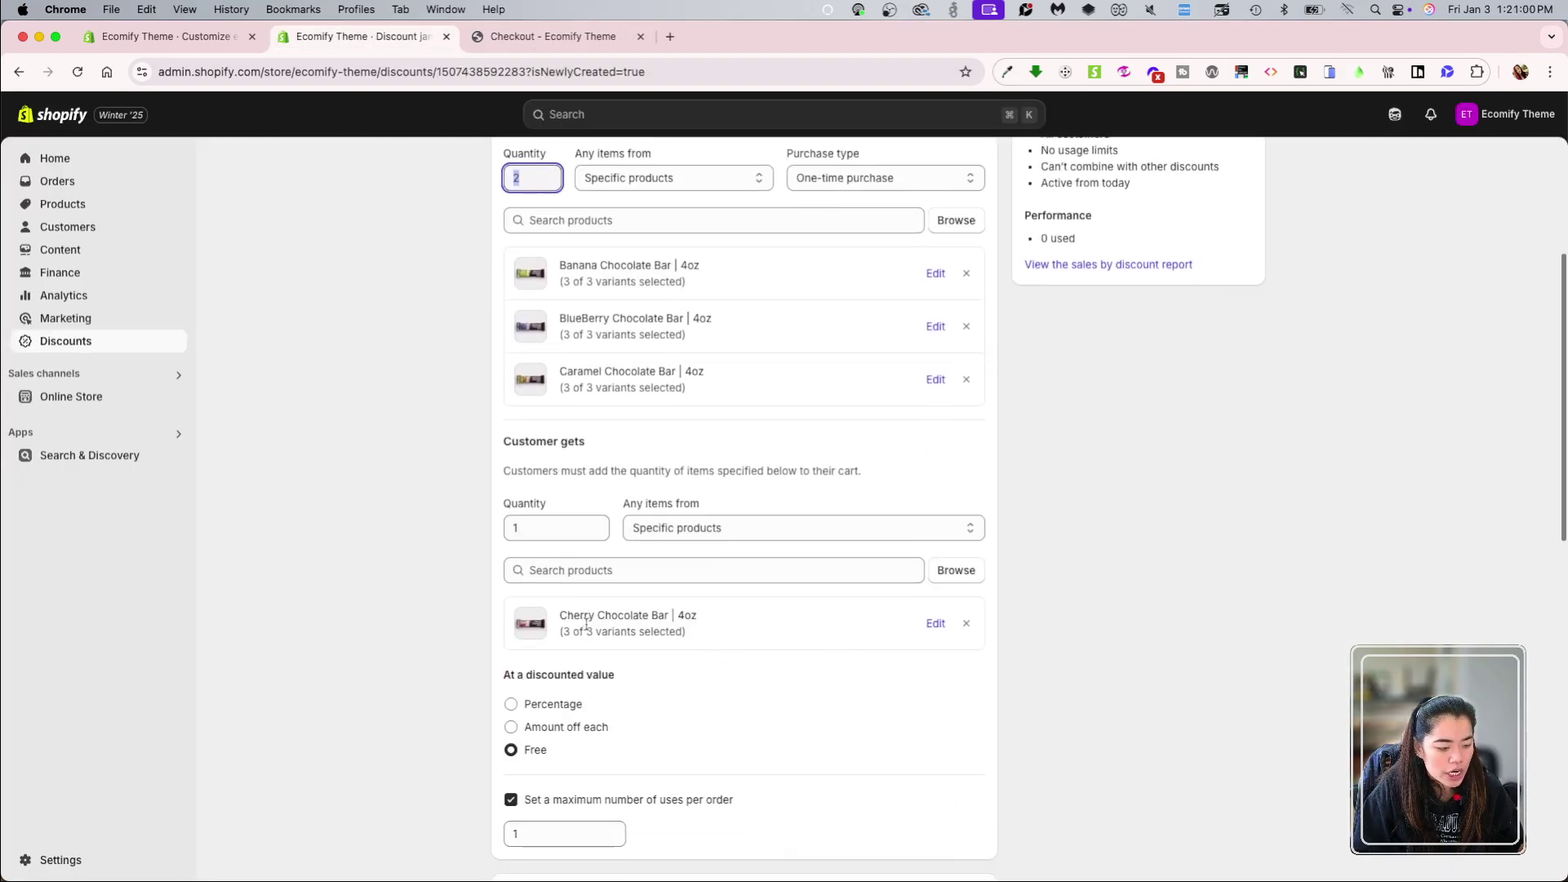
{"action": "scroll", "coordinate": [660, 653], "scroll_direction": "up", "scroll_amount": 4}
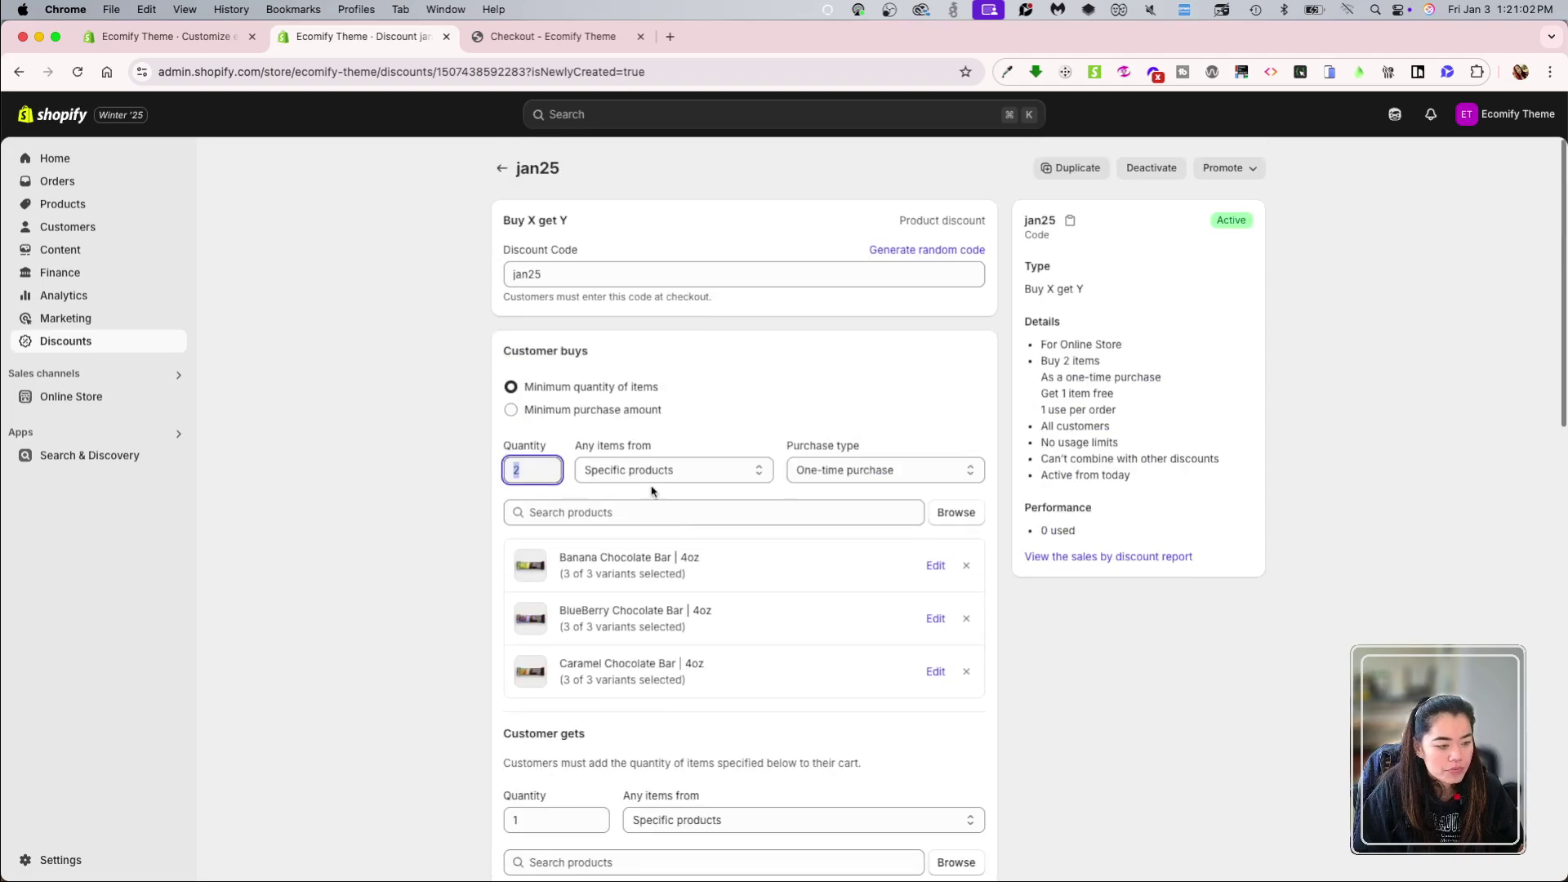
{"action": "left_click", "coordinate": [310, 495]}
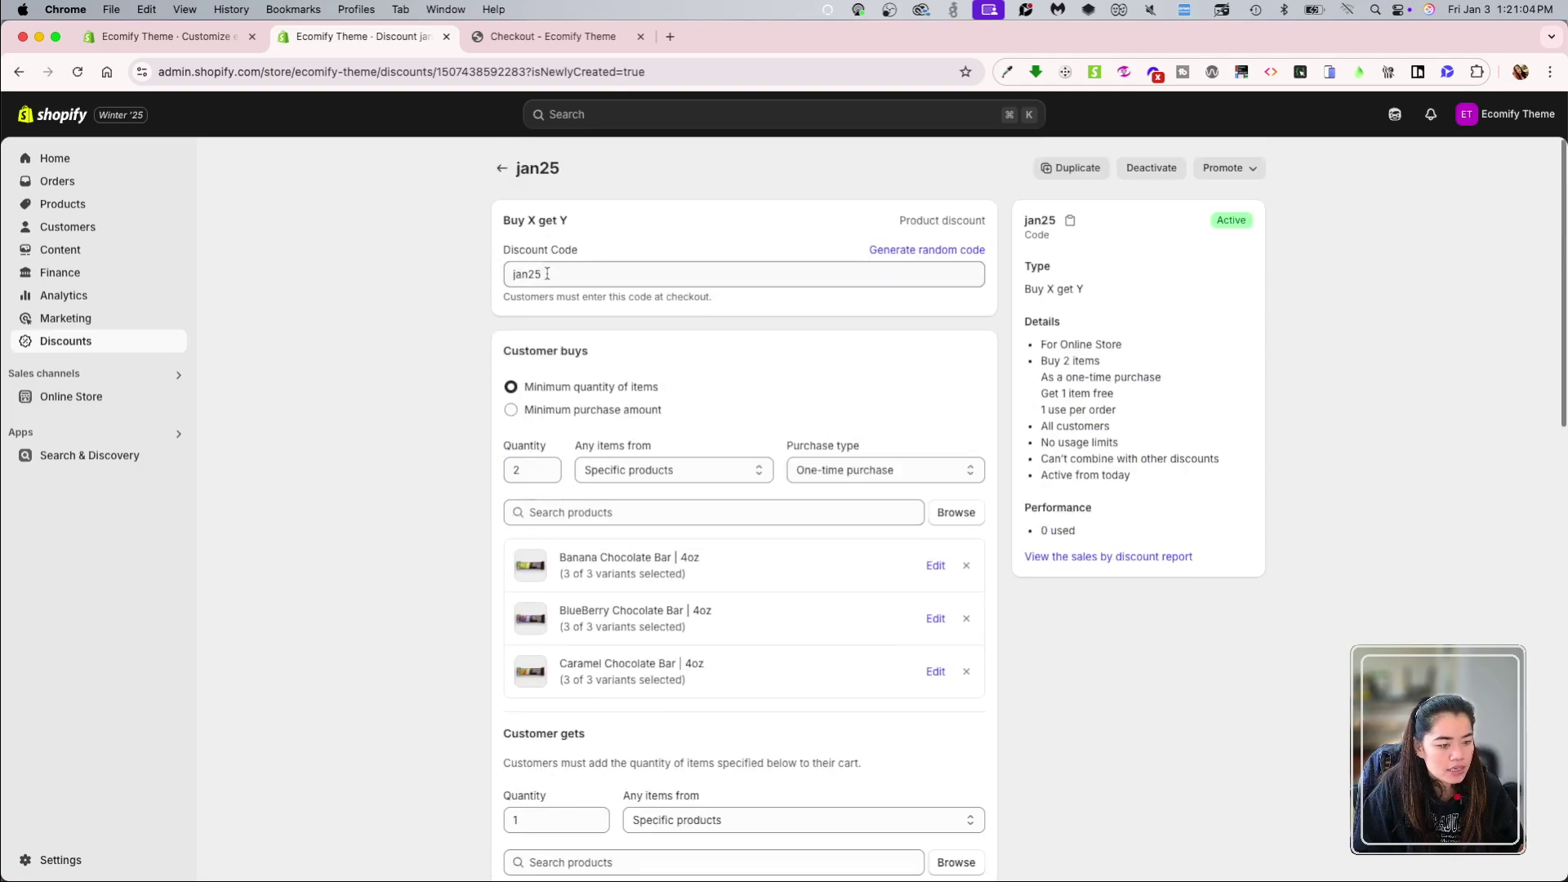
{"action": "left_click_drag", "start_coordinate": [575, 275], "coordinate": [480, 267]}
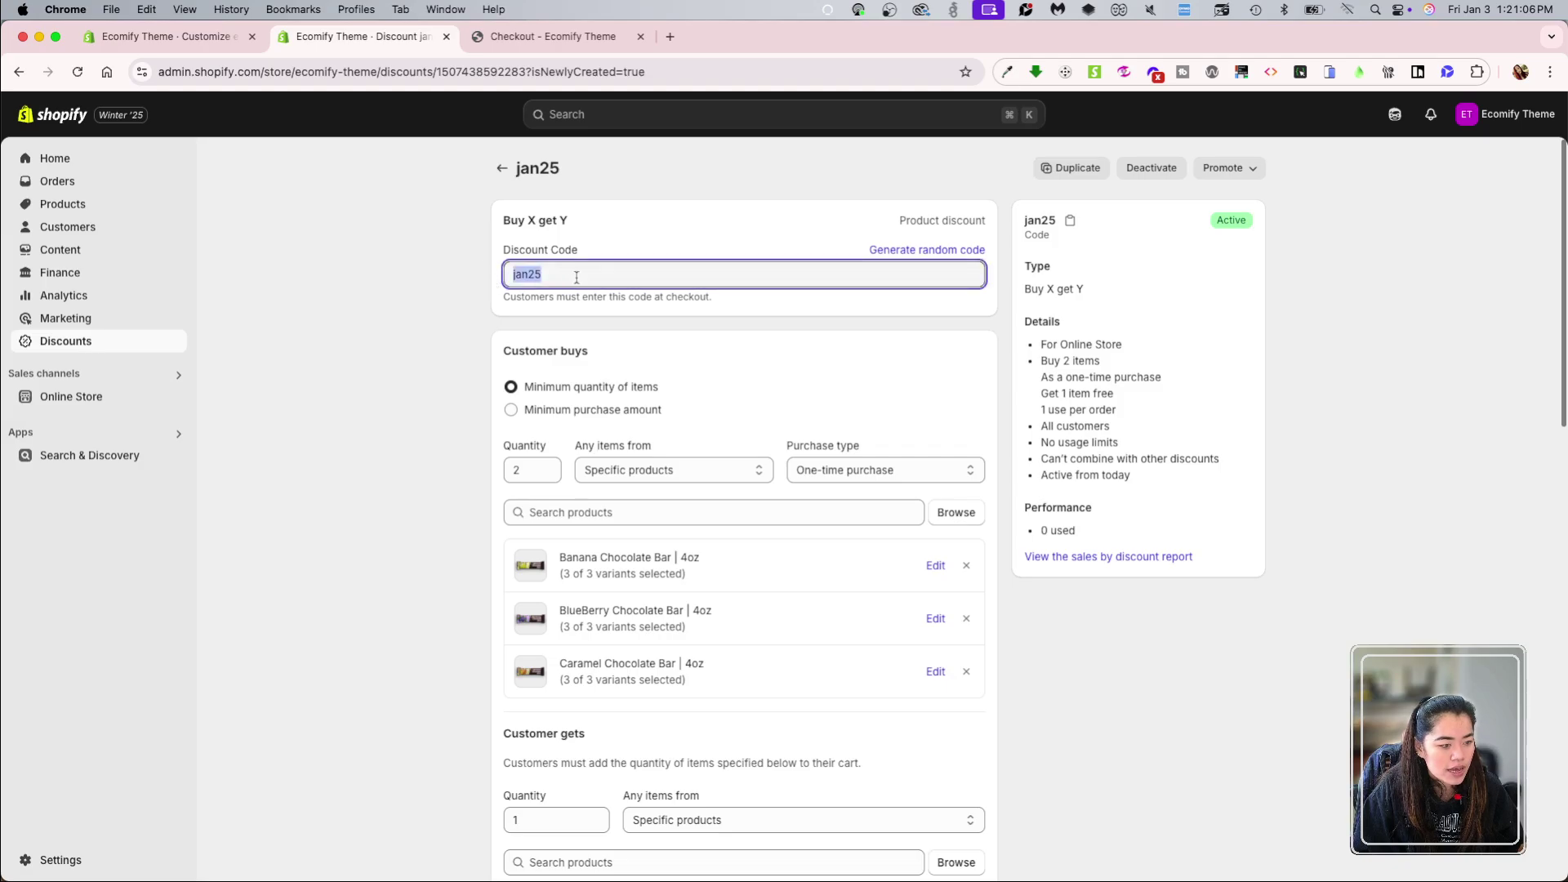
{"action": "left_click", "coordinate": [448, 466]}
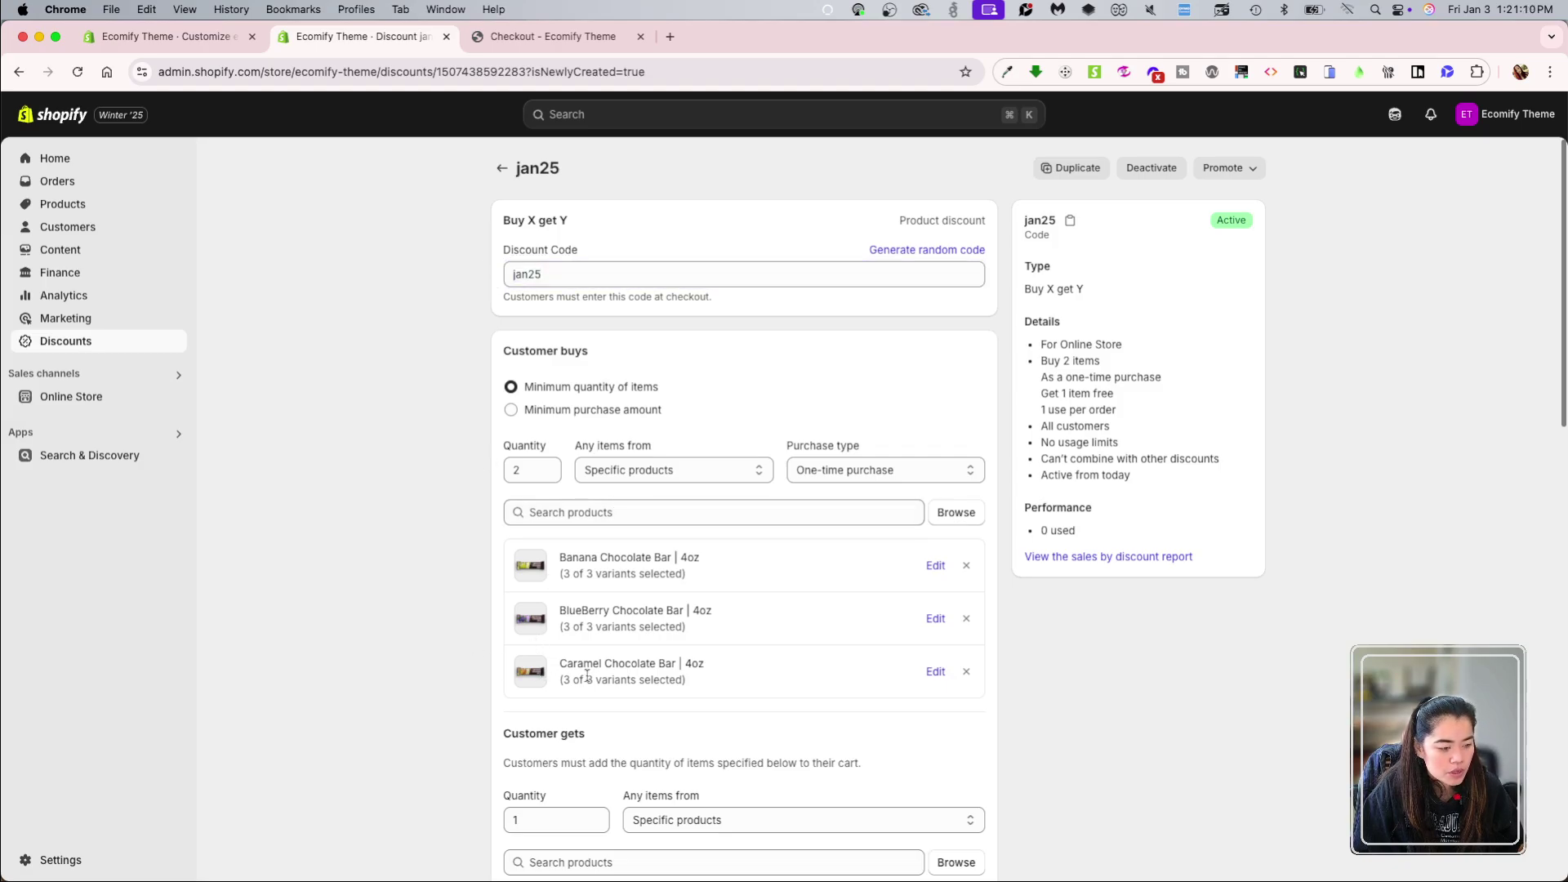
{"action": "scroll", "coordinate": [424, 635], "scroll_direction": "down", "scroll_amount": 1}
{"action": "left_click", "coordinate": [553, 36]}
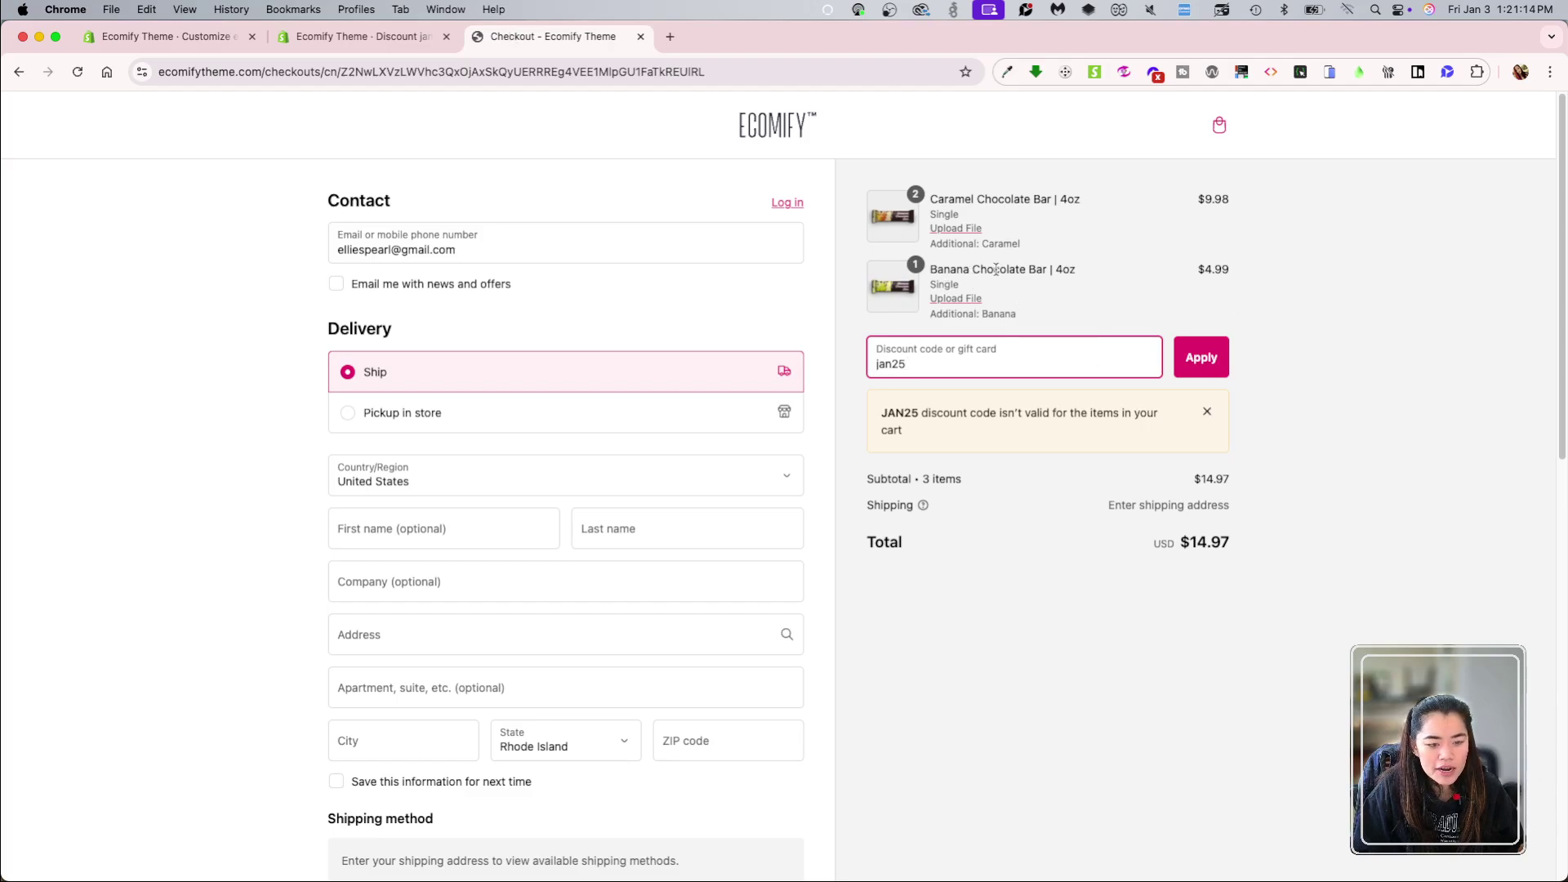
Step: Raise Banana bars to 2 for a $19.96 total and retry JAN25, still rejected
{"action": "key", "text": "super+["}
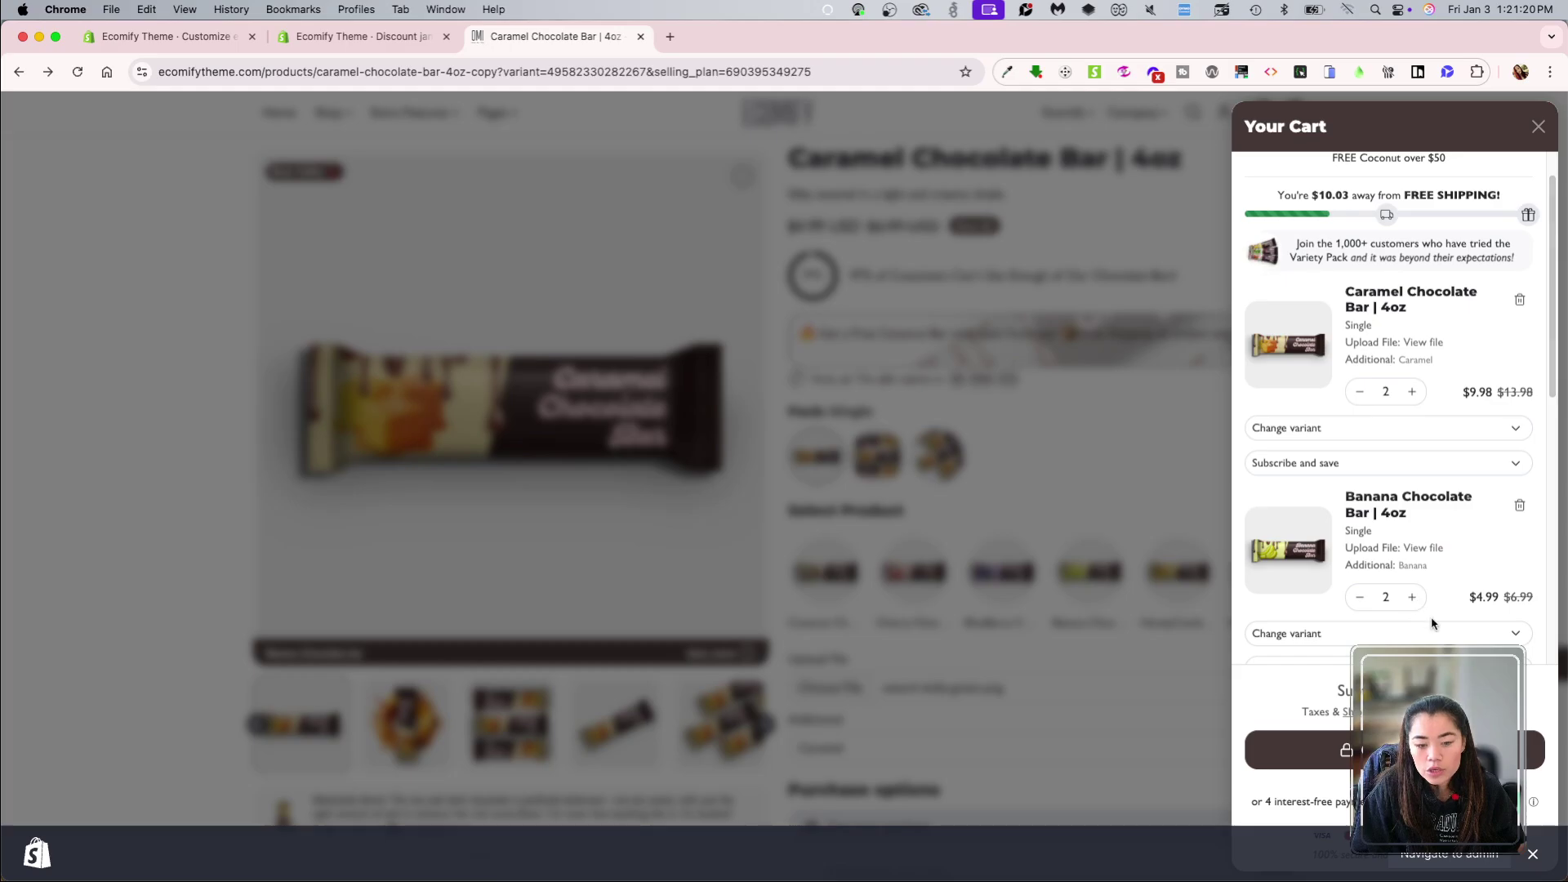
{"action": "left_click", "coordinate": [1427, 609]}
{"action": "left_click", "coordinate": [1299, 750]}
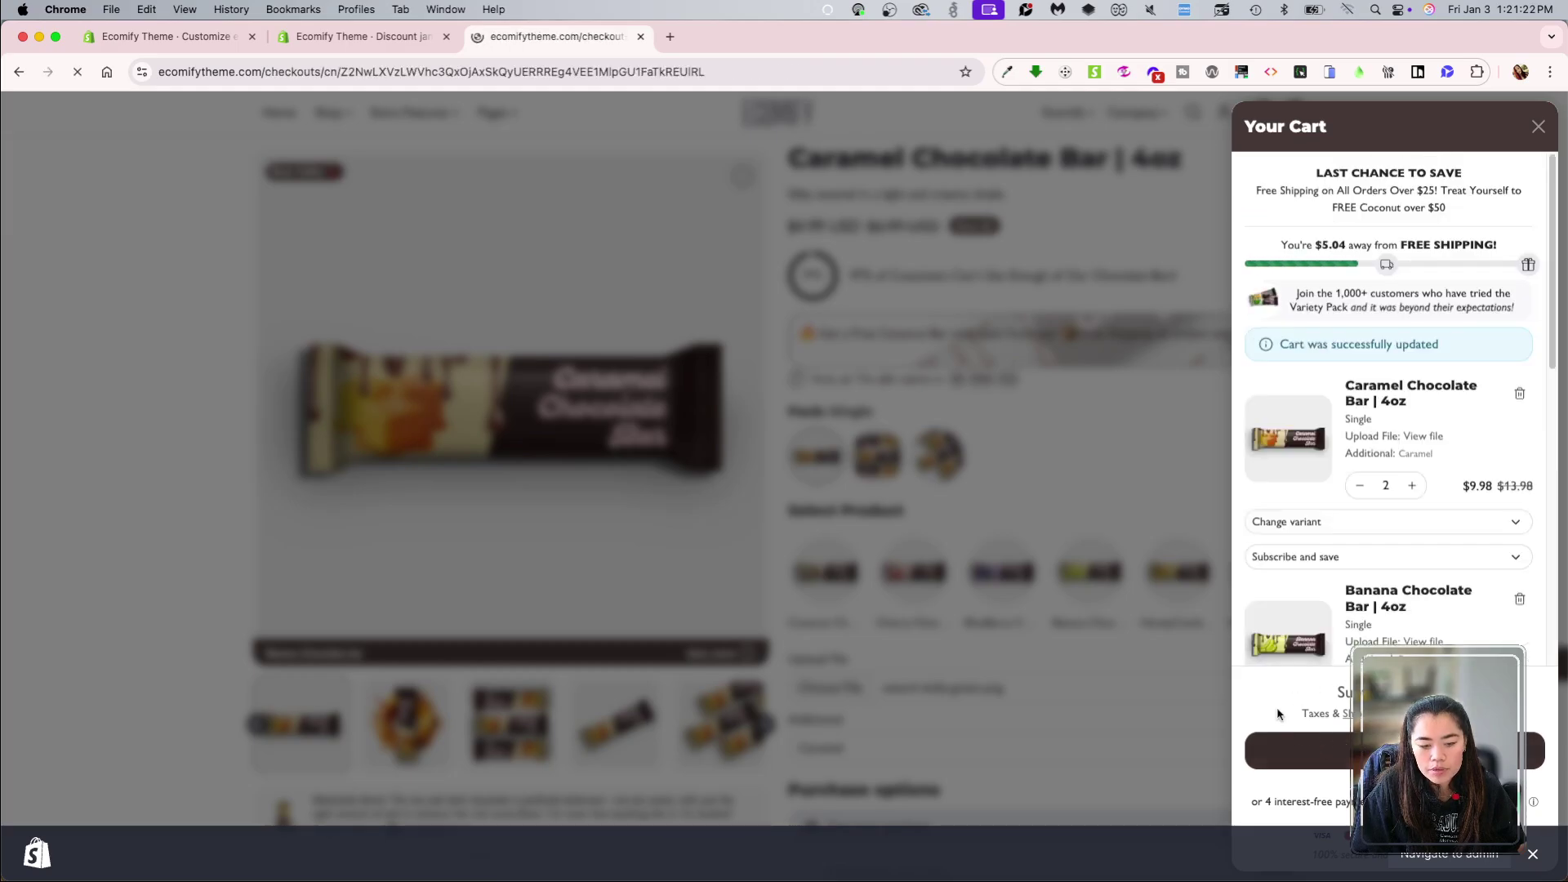
{"action": "left_click", "coordinate": [981, 359]}
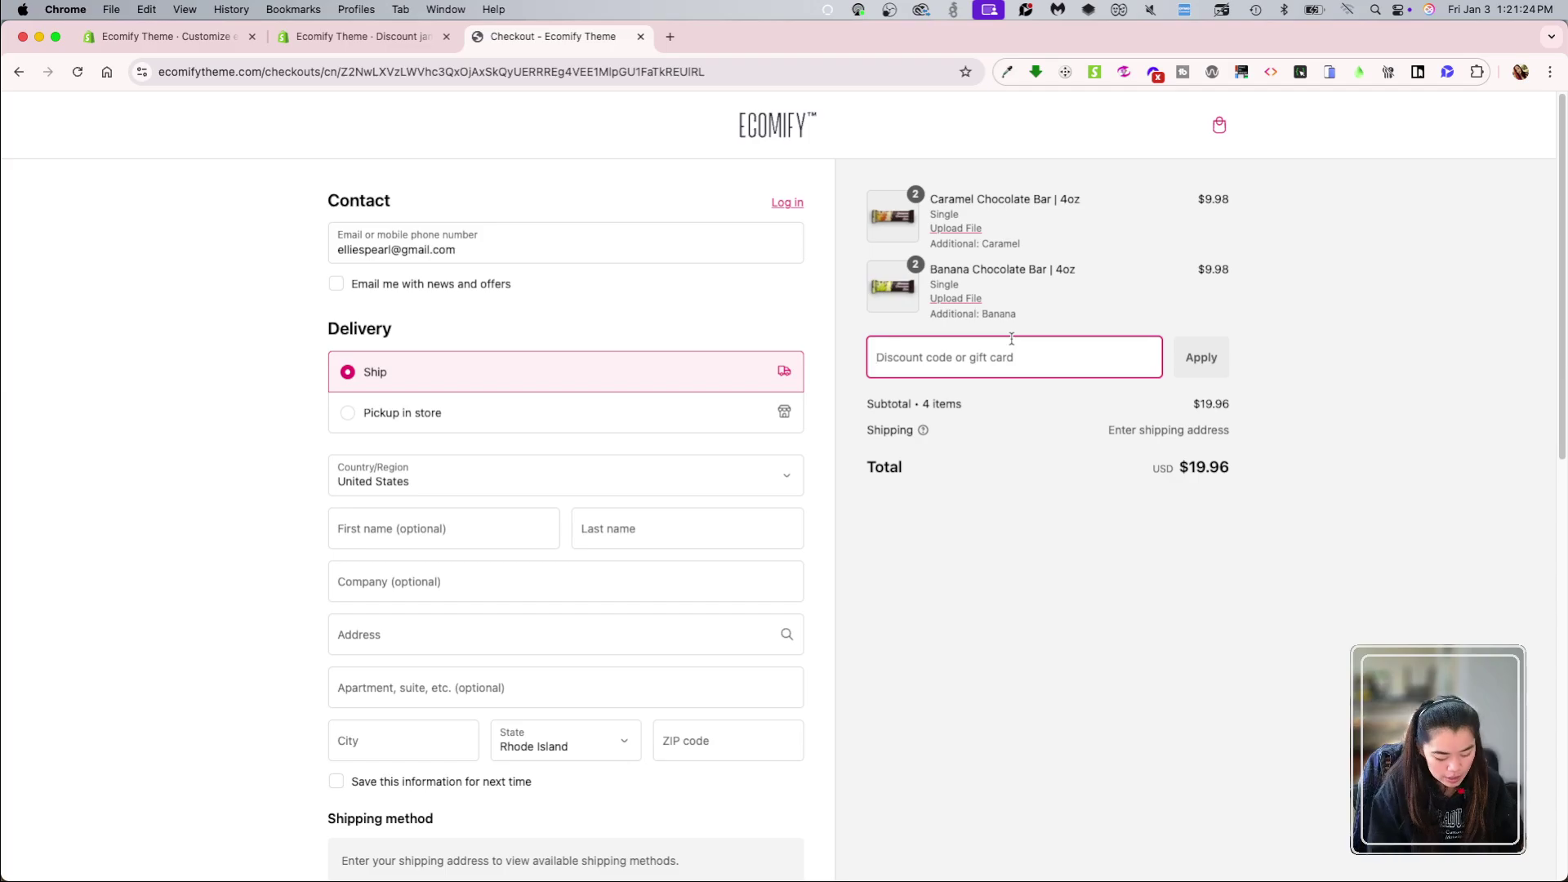
{"action": "type", "text": "jan25"}
{"action": "key", "text": "super+a"}
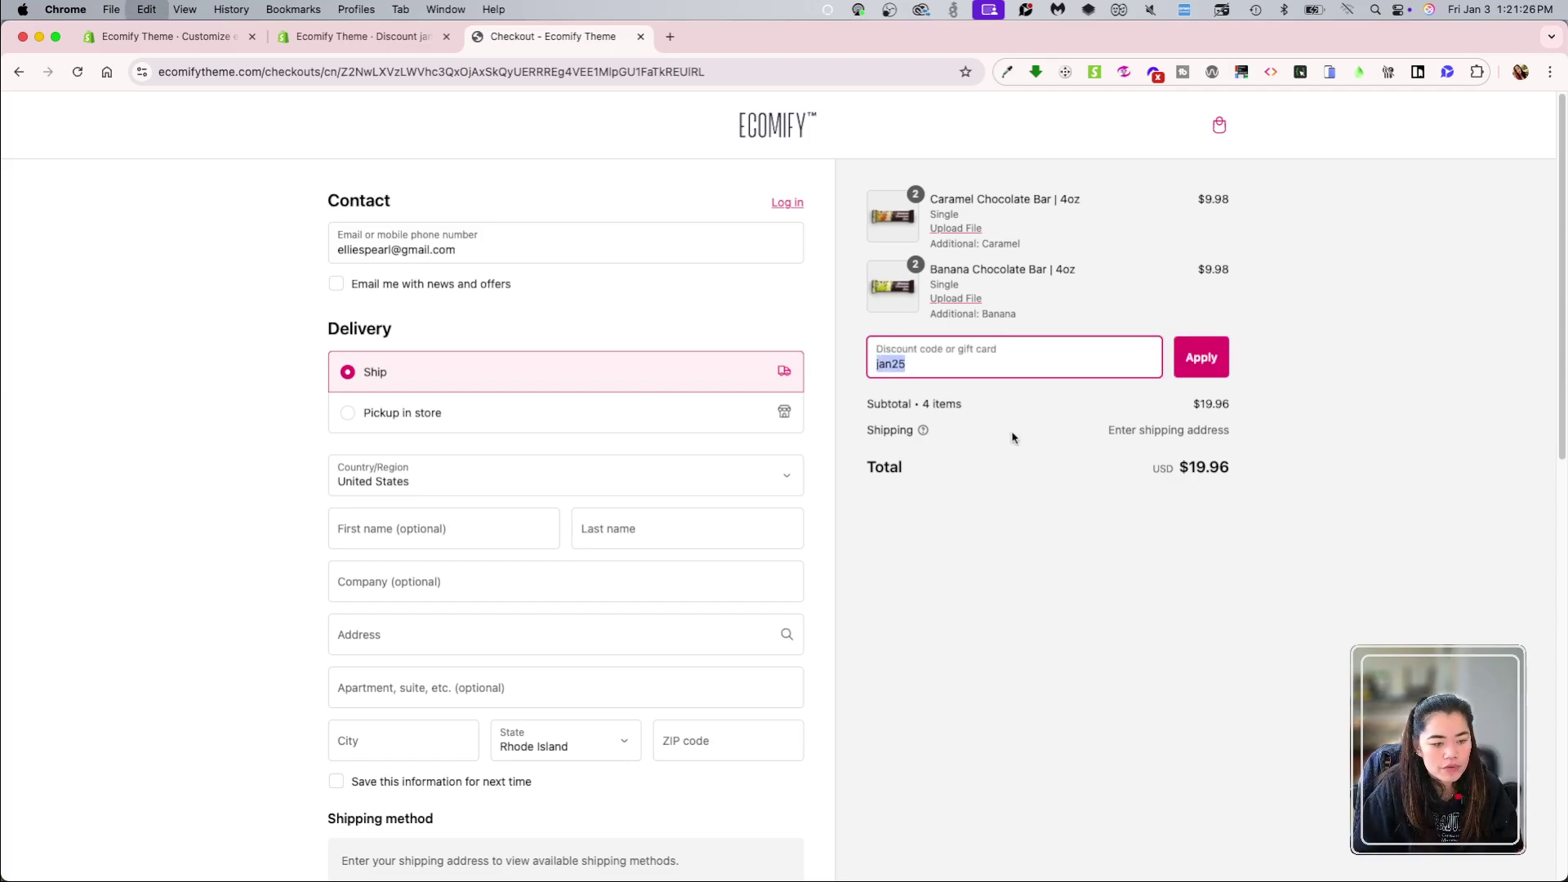
{"action": "left_click", "coordinate": [1106, 504]}
{"action": "left_click", "coordinate": [1192, 375]}
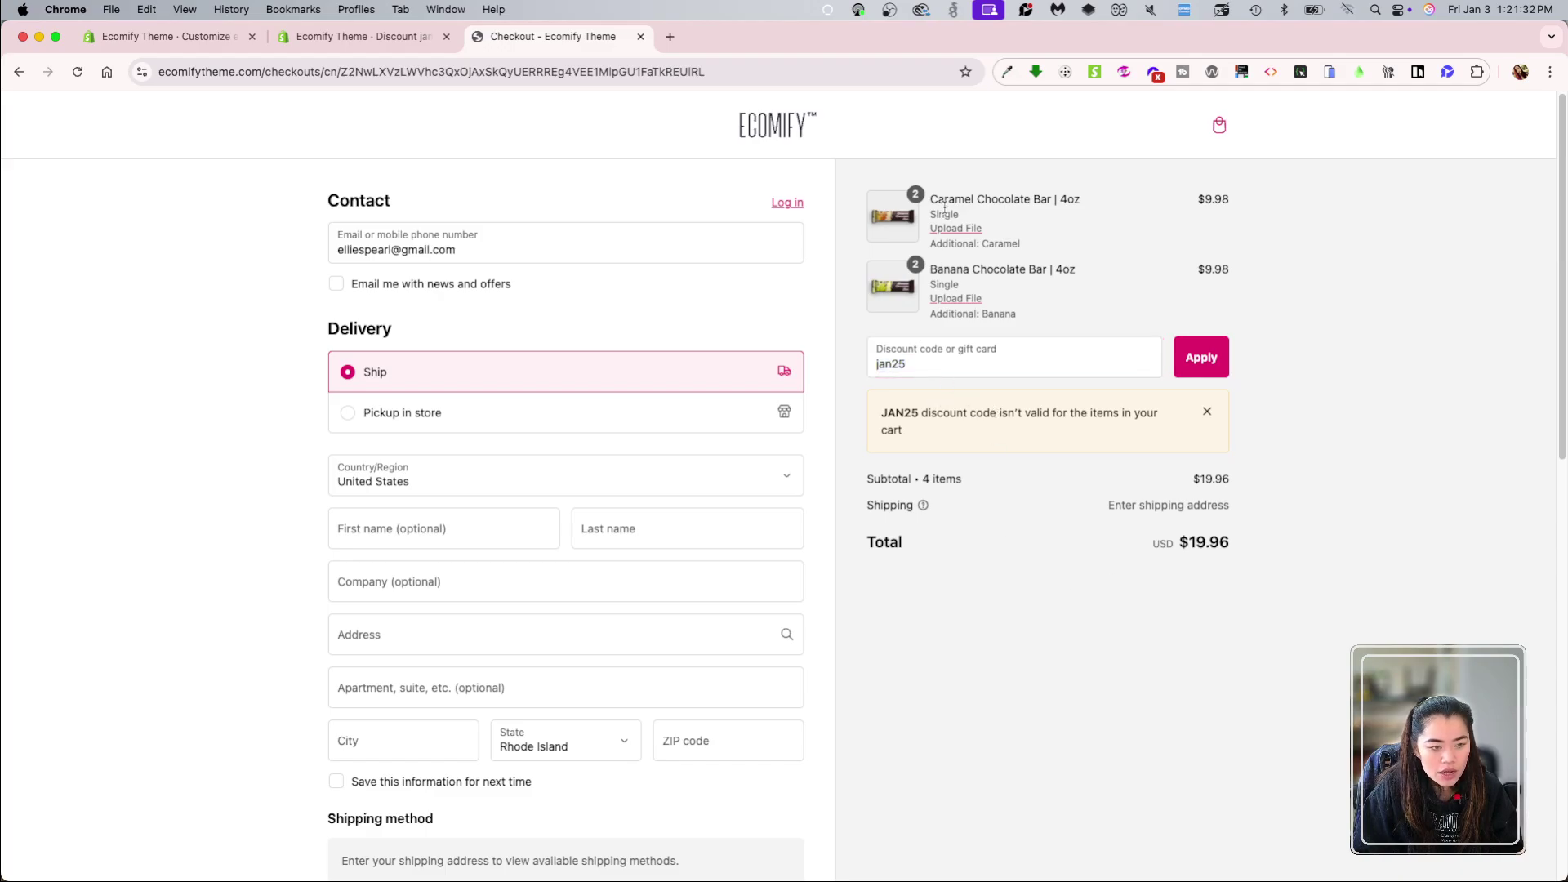
{"action": "left_click", "coordinate": [363, 36]}
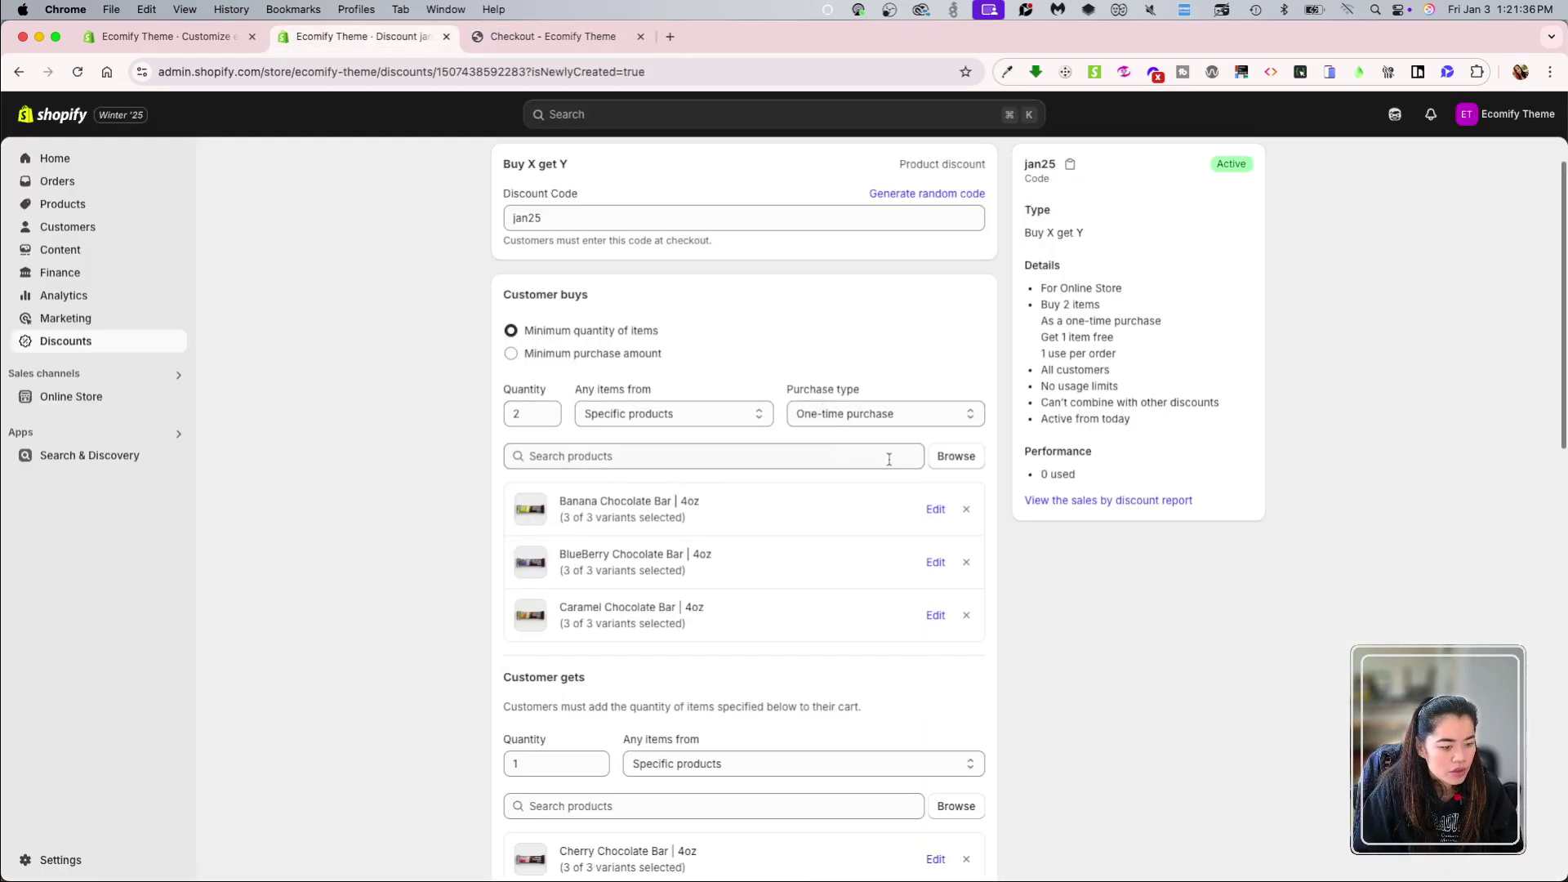
Step: Remove BlueBerry Chocolate Bar from qualifying products and retest JAN25, still rejected
{"action": "left_click", "coordinate": [968, 564]}
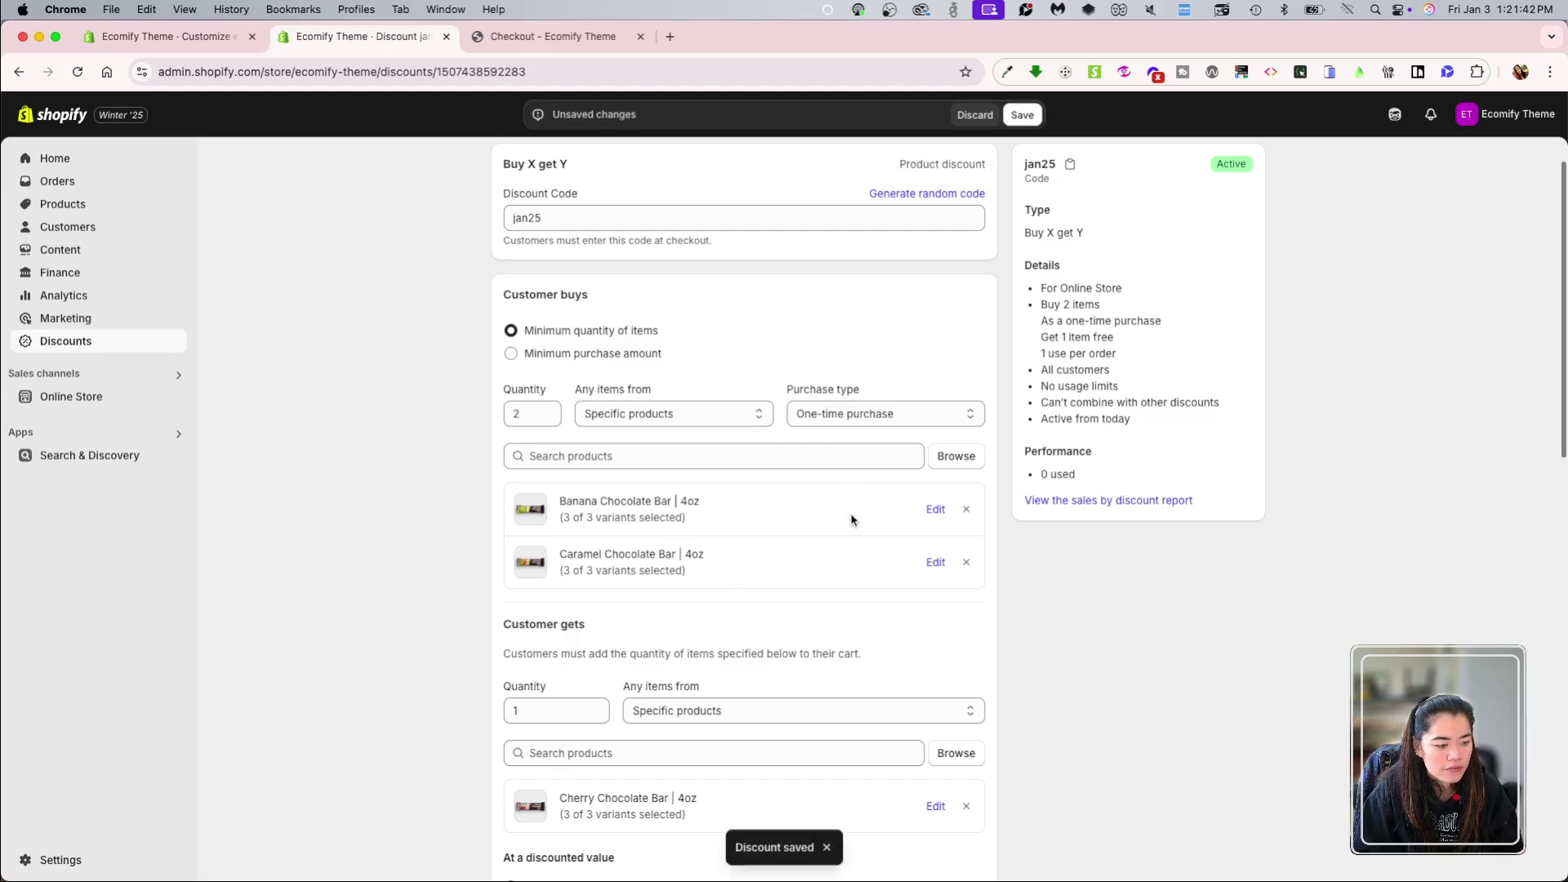
{"action": "left_click", "coordinate": [474, 33]}
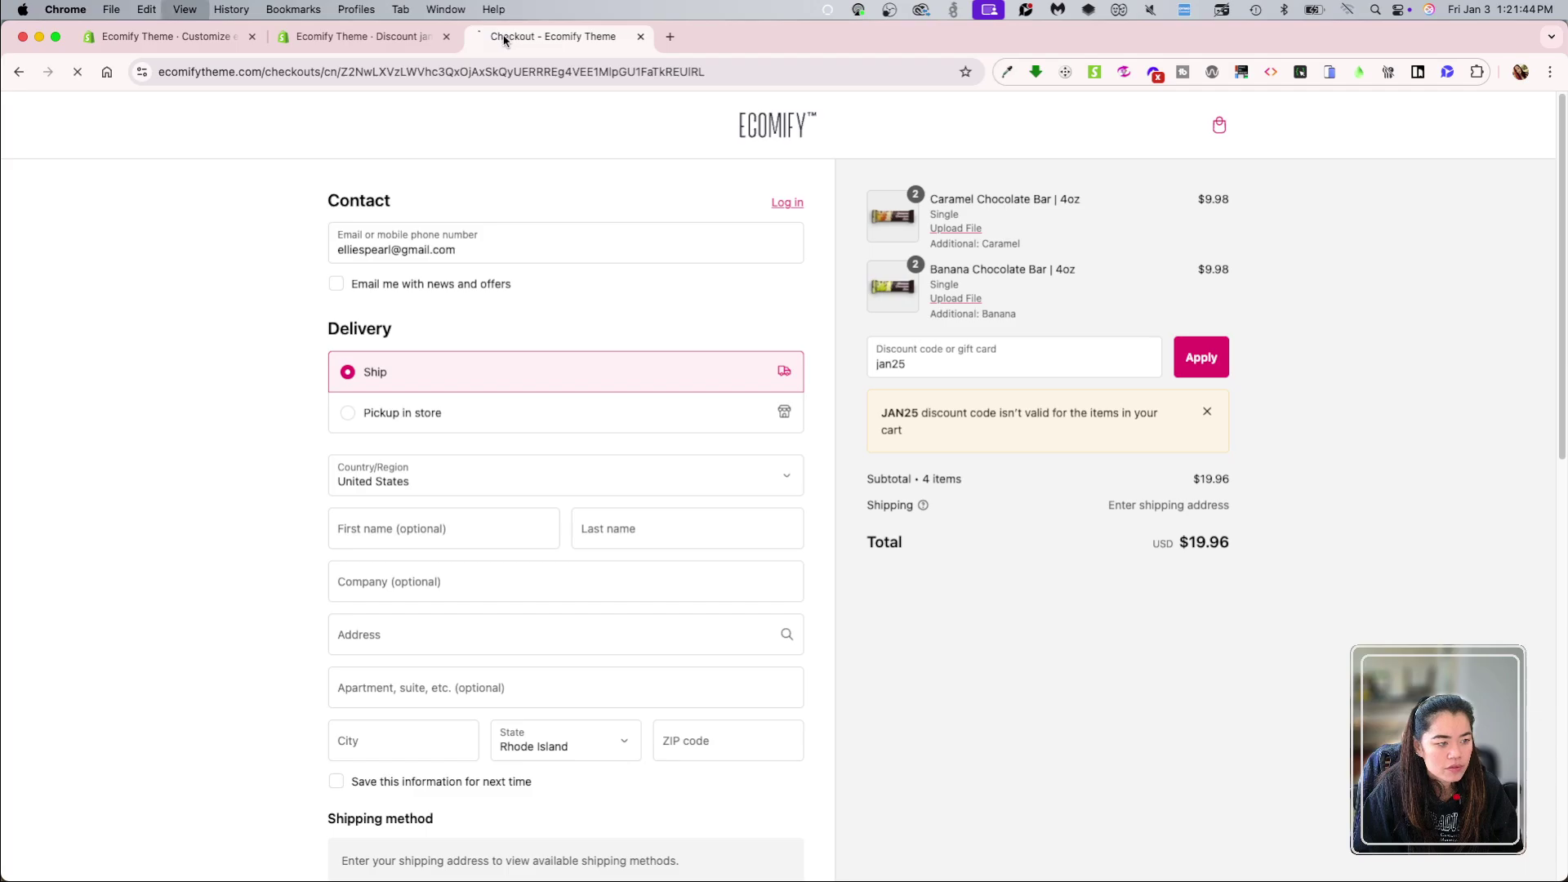
{"action": "key", "text": "super+r"}
{"action": "left_click", "coordinate": [1007, 375]}
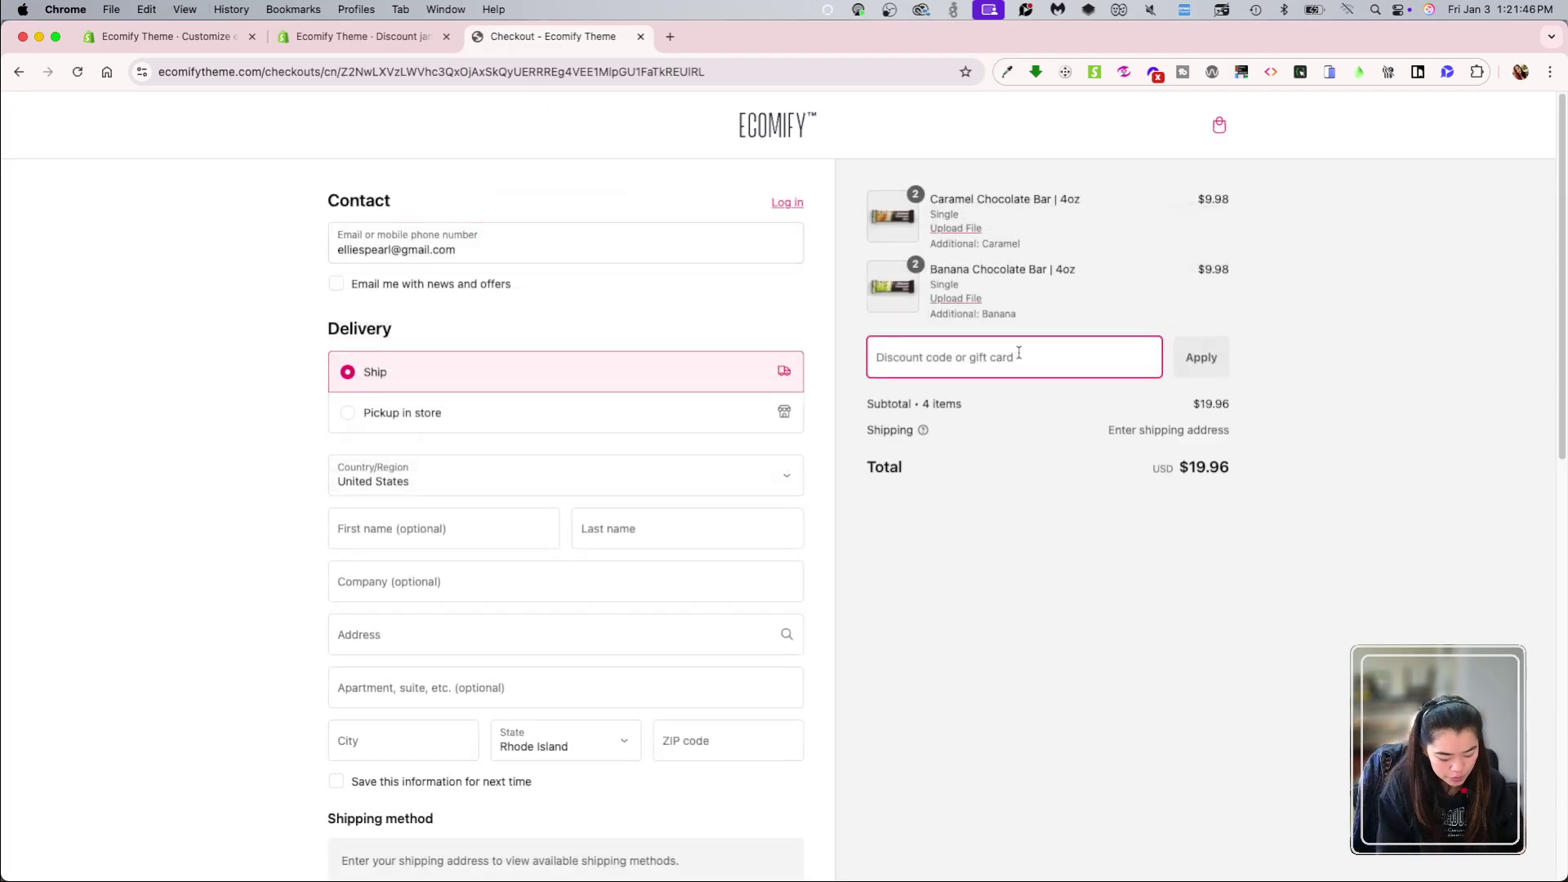
{"action": "type", "text": "jan25"}
{"action": "left_click", "coordinate": [1199, 361]}
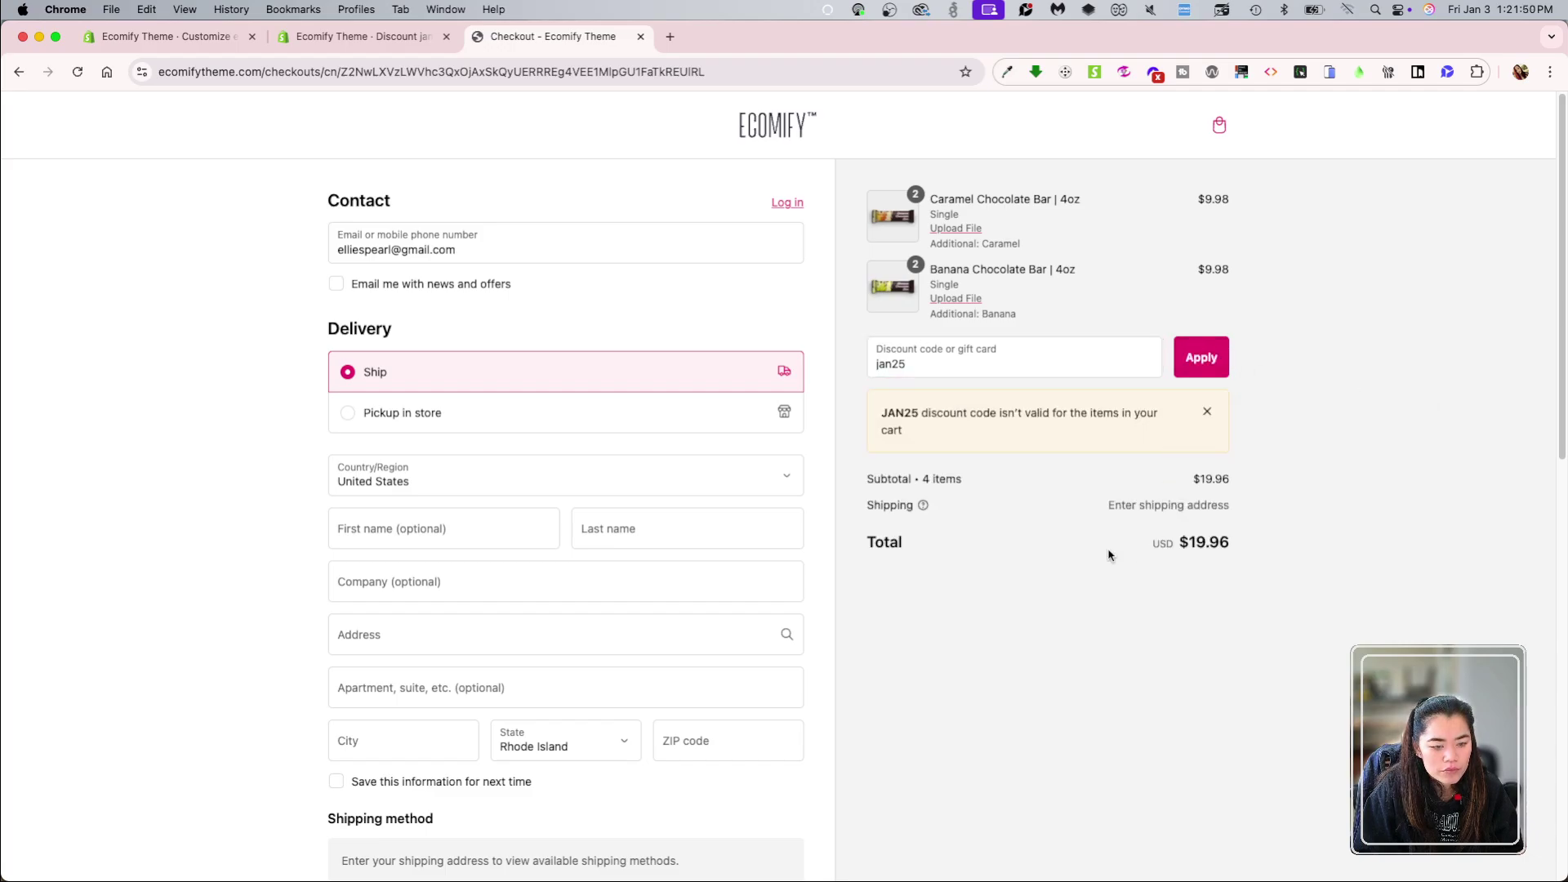
{"action": "left_click", "coordinate": [384, 36]}
{"action": "scroll", "coordinate": [490, 586], "scroll_direction": "down", "scroll_amount": 5}
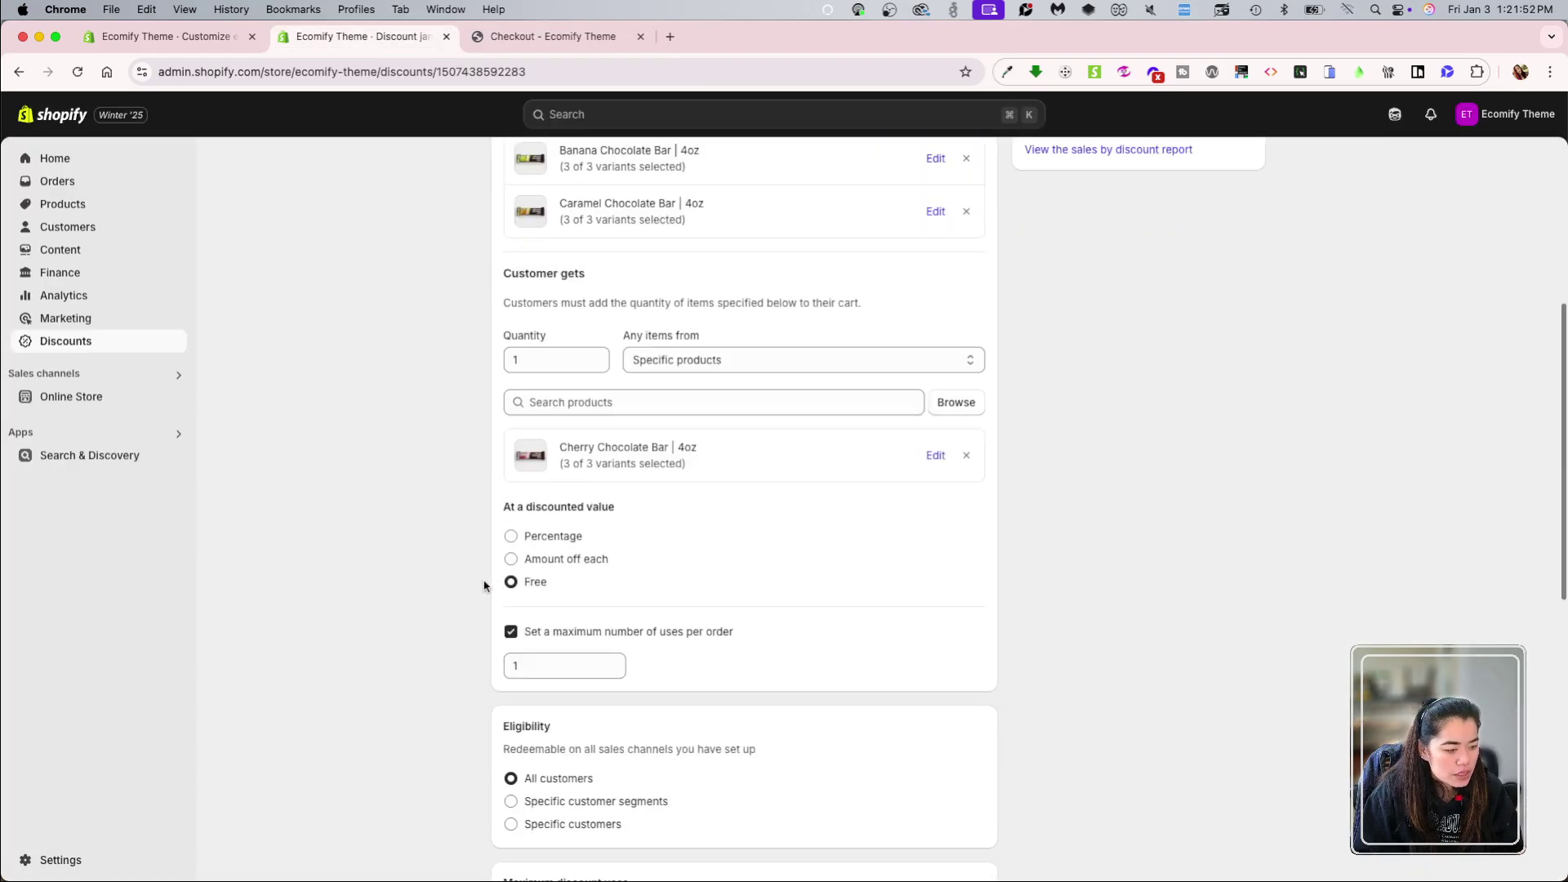
{"action": "scroll", "coordinate": [451, 583], "scroll_direction": "up", "scroll_amount": 5}
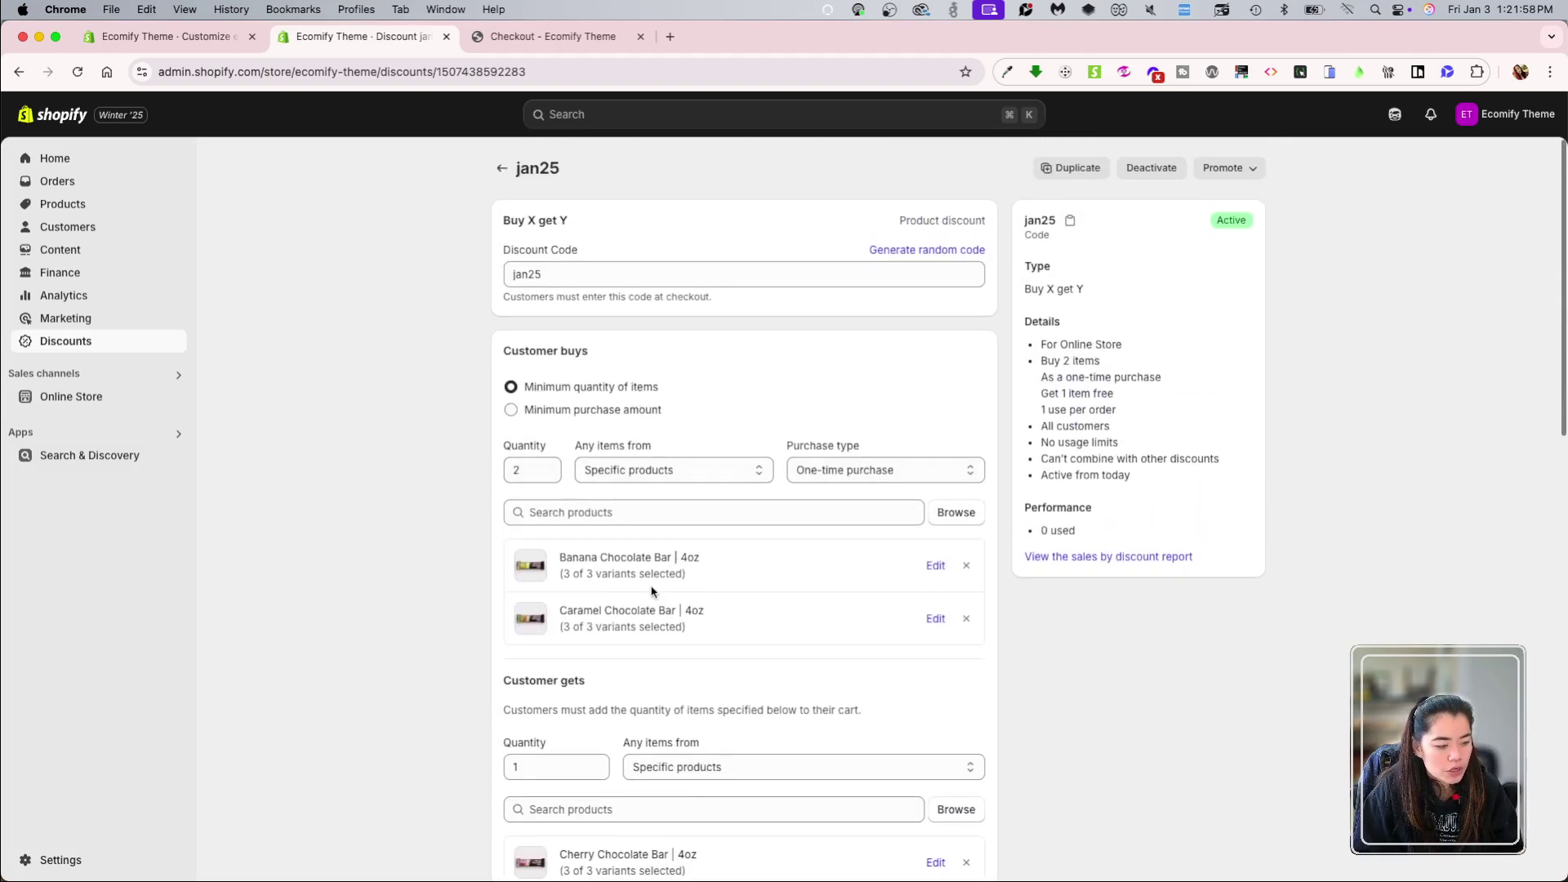
{"action": "key", "text": "ctrl+Tab"}
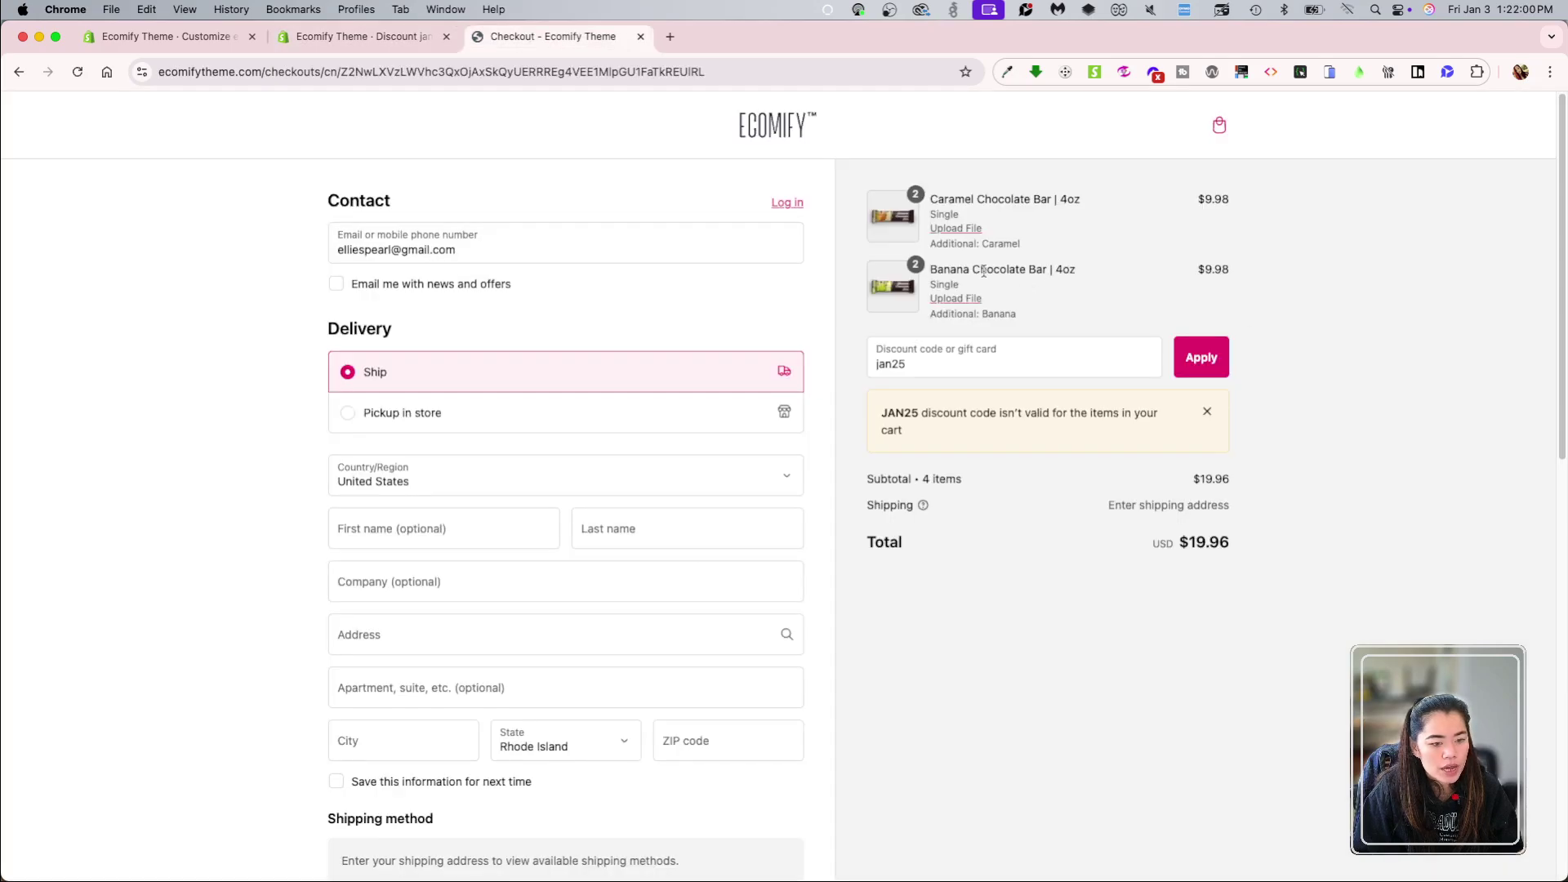
{"action": "key", "text": "ctrl+shift+Tab"}
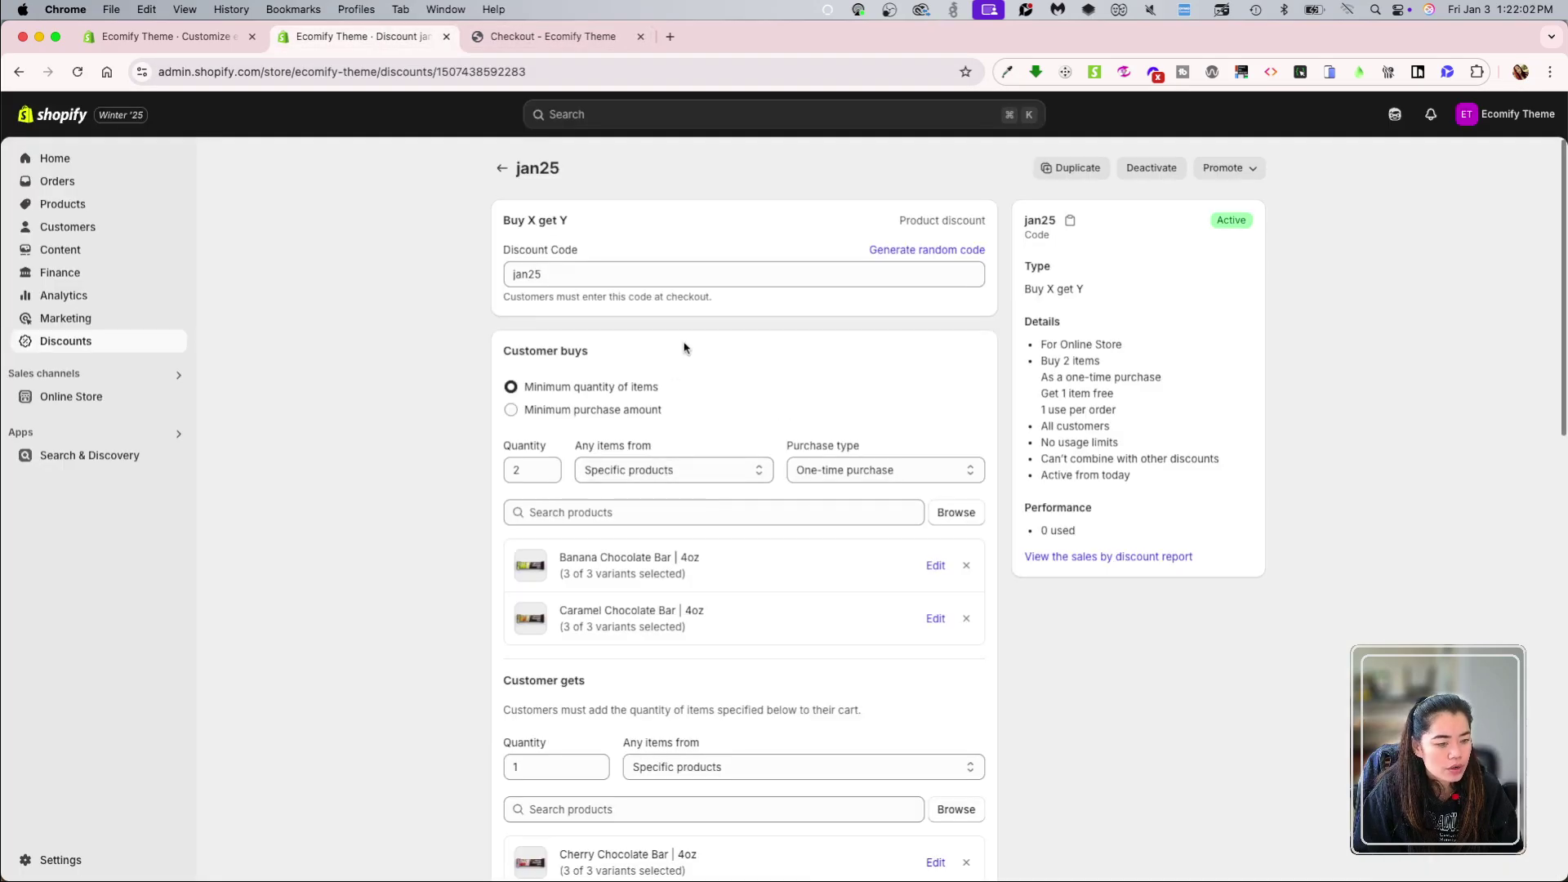
{"action": "scroll", "coordinate": [818, 645], "scroll_direction": "down", "scroll_amount": 1}
{"action": "scroll", "coordinate": [818, 646], "scroll_direction": "down", "scroll_amount": 4}
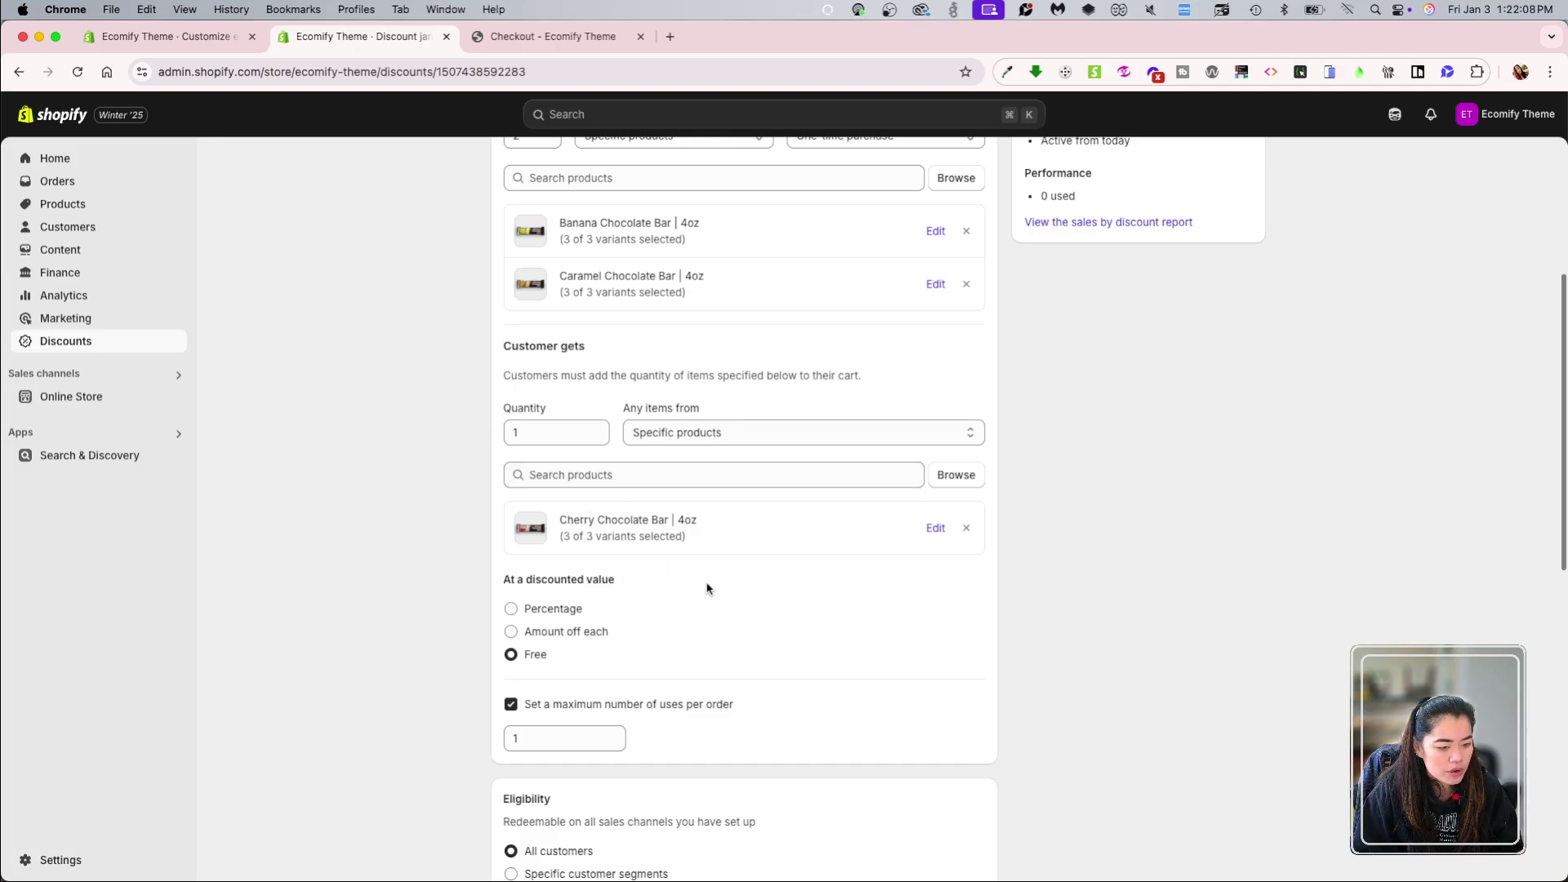
{"action": "scroll", "coordinate": [760, 604], "scroll_direction": "down", "scroll_amount": 5}
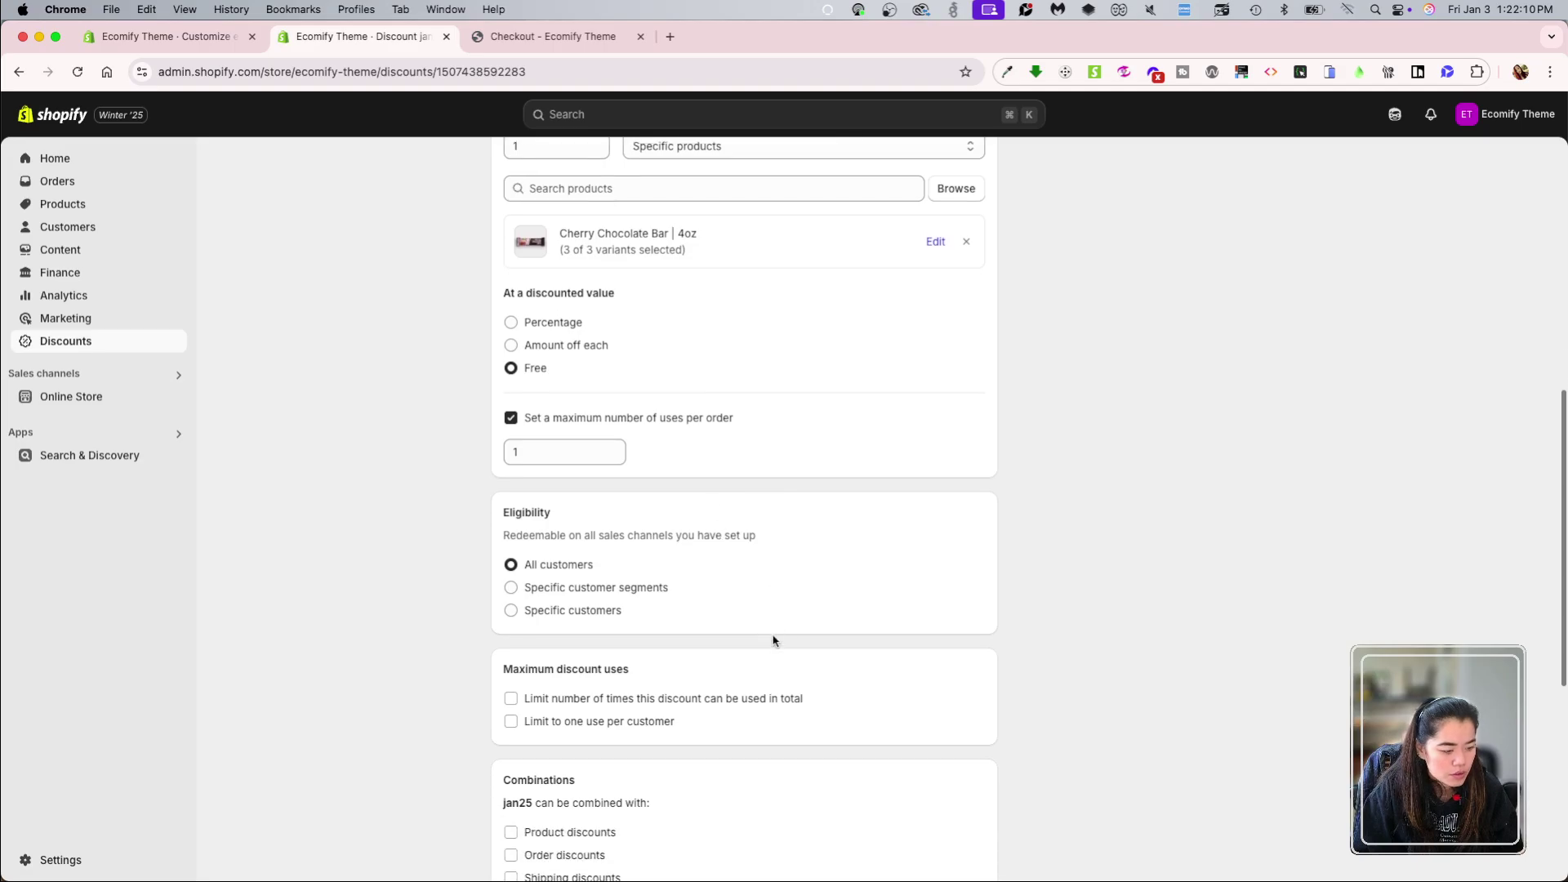
{"action": "scroll", "coordinate": [808, 703], "scroll_direction": "down", "scroll_amount": 5}
{"action": "scroll", "coordinate": [817, 719], "scroll_direction": "up", "scroll_amount": 12}
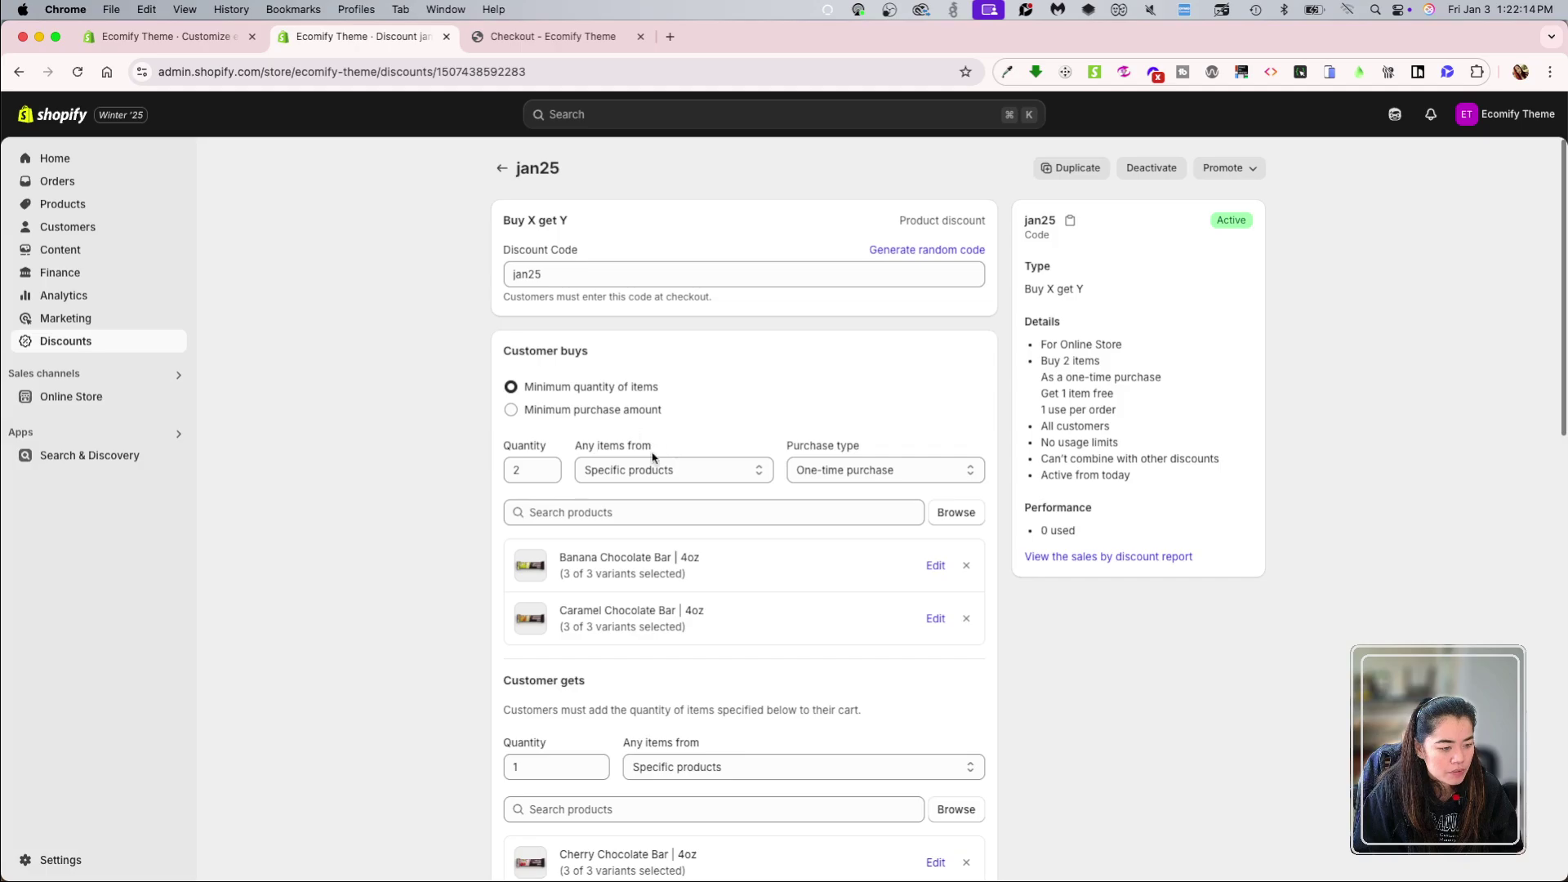
{"action": "scroll", "coordinate": [652, 457], "scroll_direction": "down", "scroll_amount": 1}
{"action": "left_click", "coordinate": [704, 407]}
{"action": "left_click", "coordinate": [704, 407]}
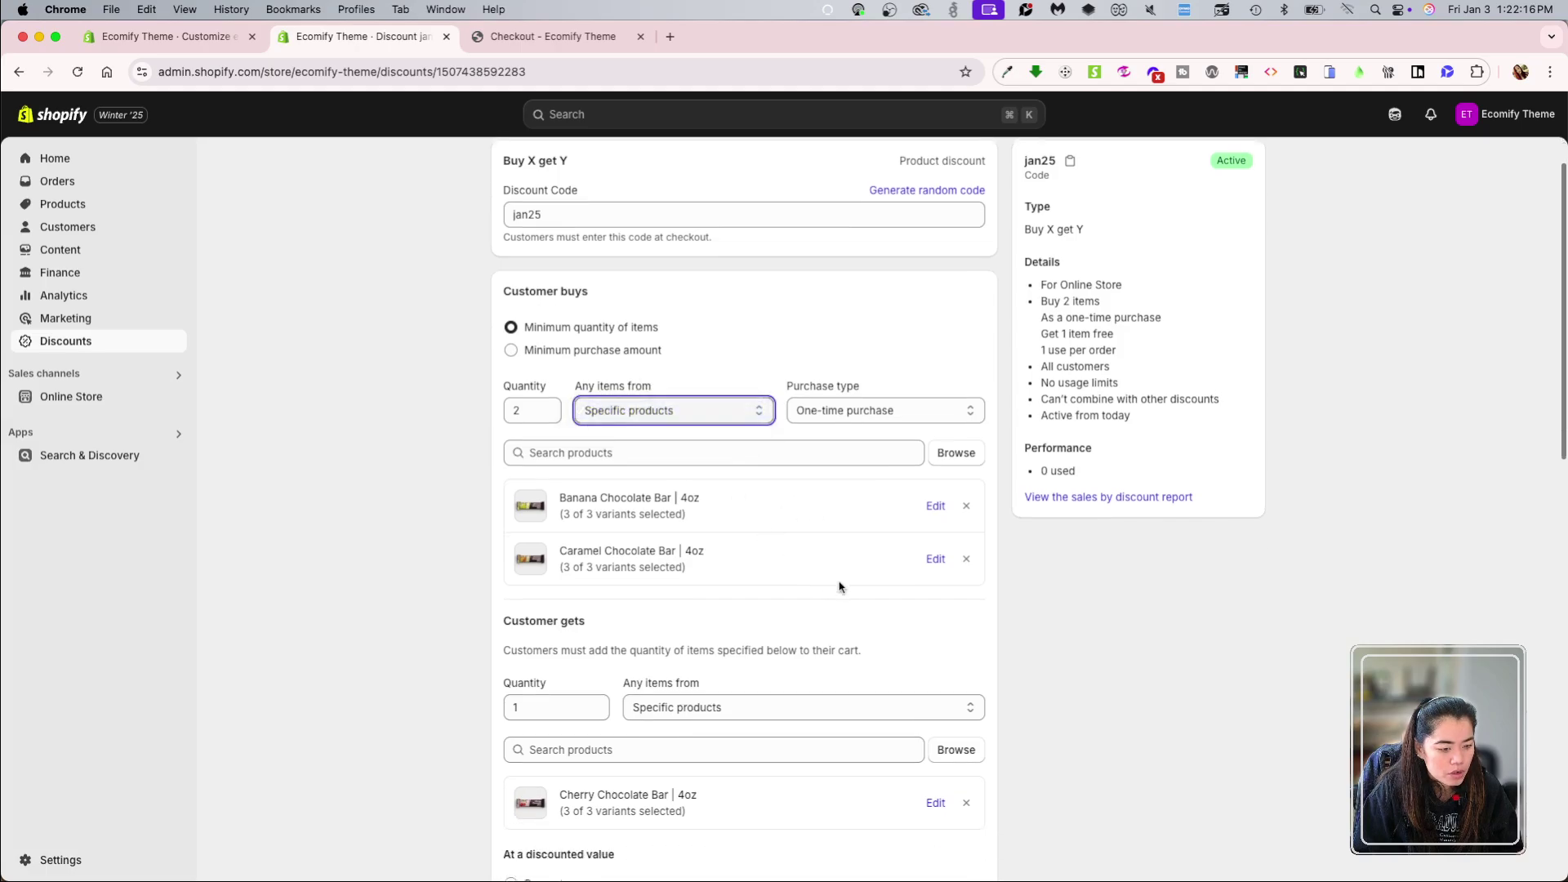
{"action": "scroll", "coordinate": [839, 586], "scroll_direction": "down", "scroll_amount": 1}
{"action": "left_click", "coordinate": [539, 353]}
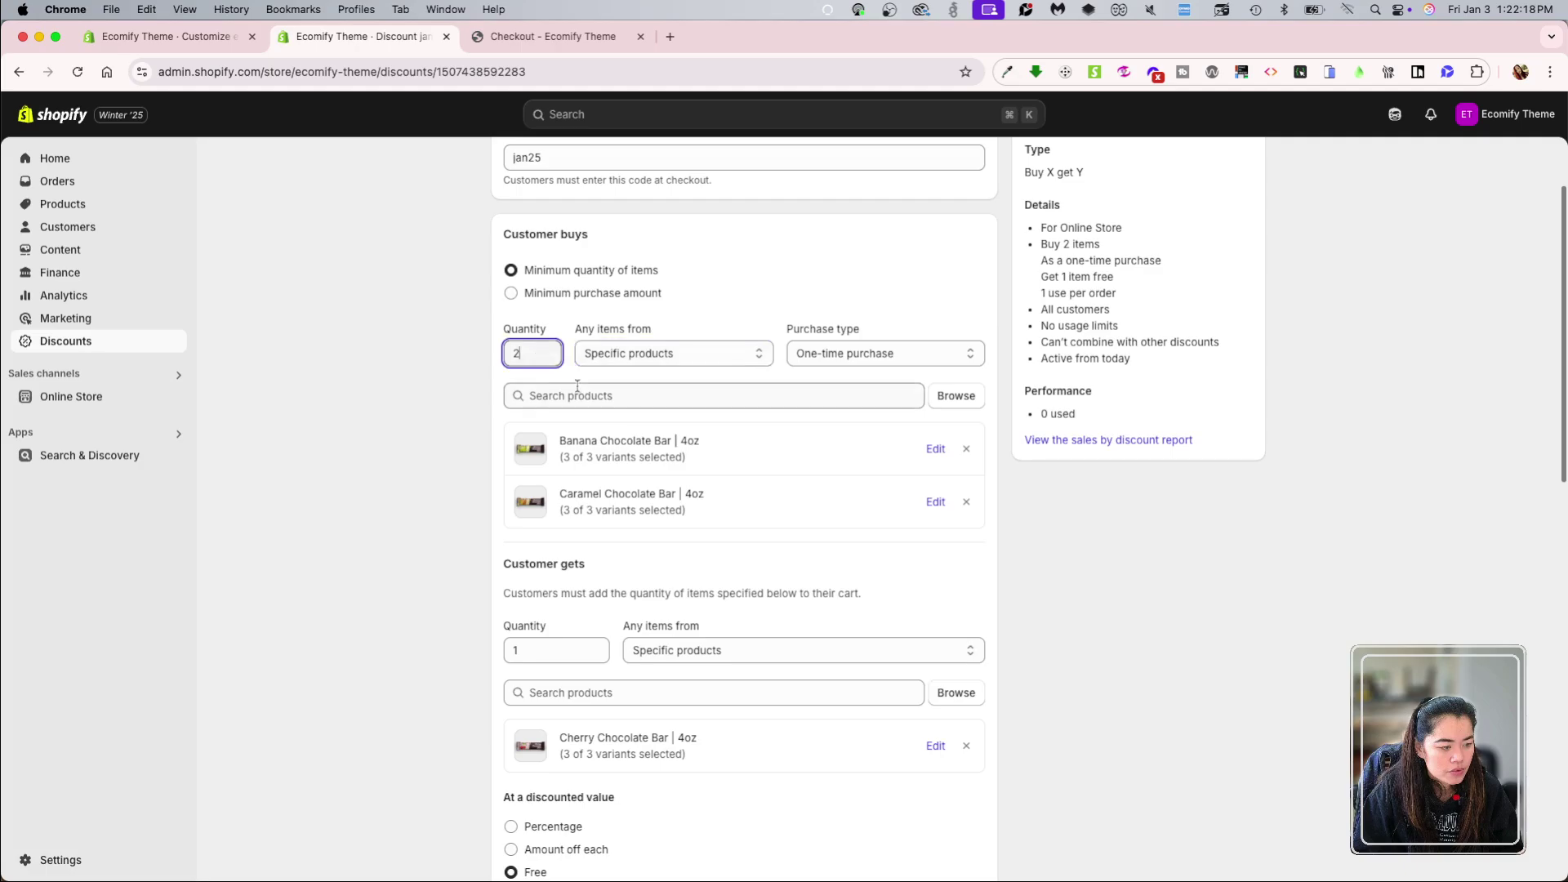
{"action": "scroll", "coordinate": [755, 552], "scroll_direction": "down", "scroll_amount": 5}
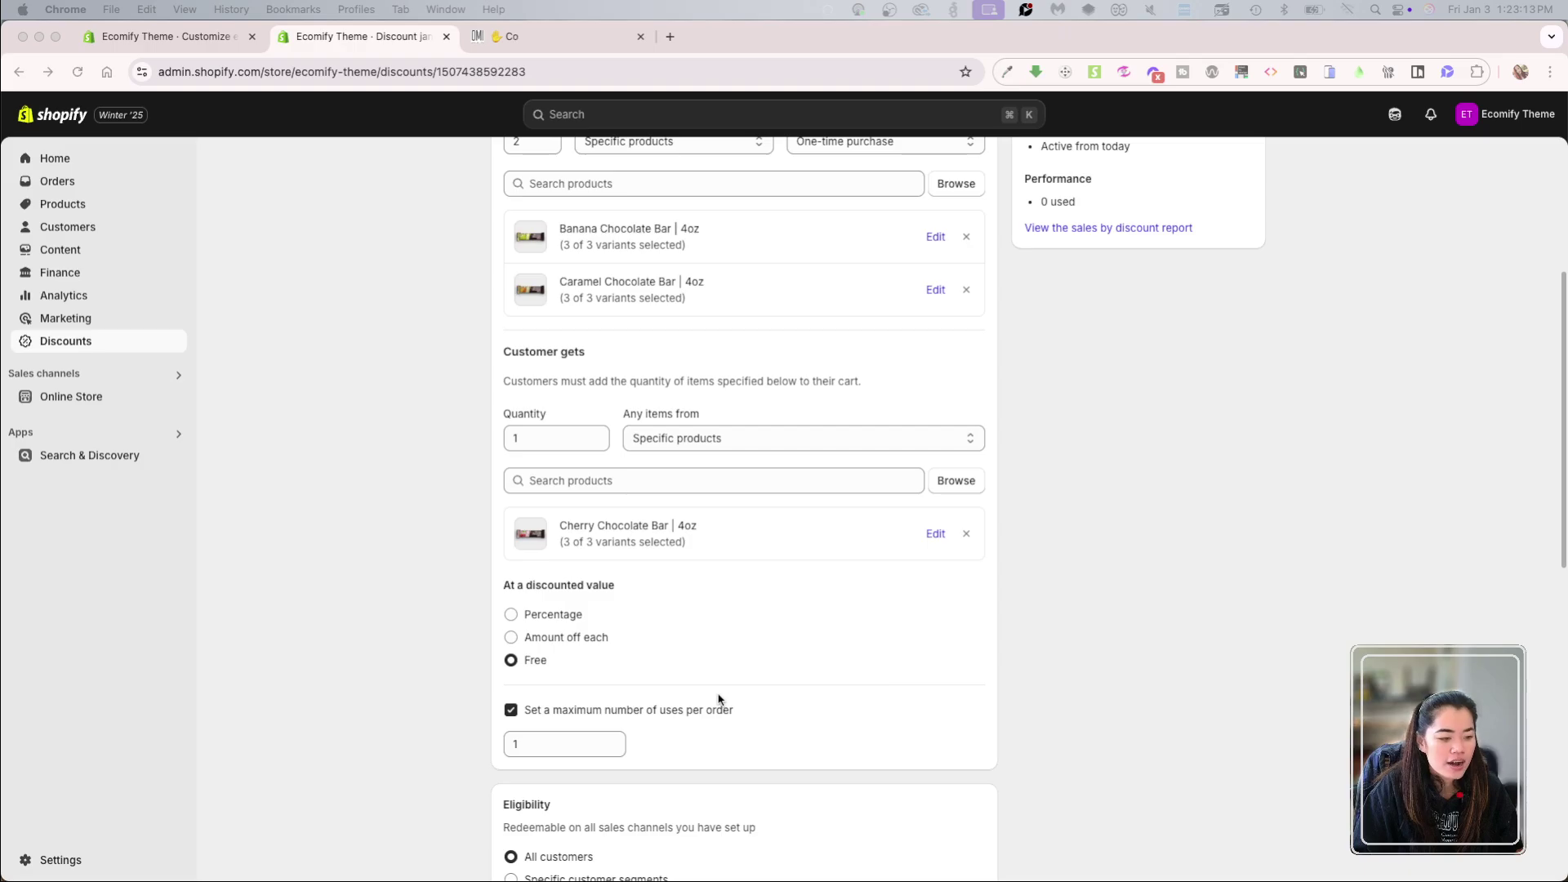
{"action": "left_click_drag", "start_coordinate": [511, 385], "coordinate": [890, 390]}
{"action": "left_click", "coordinate": [533, 393]}
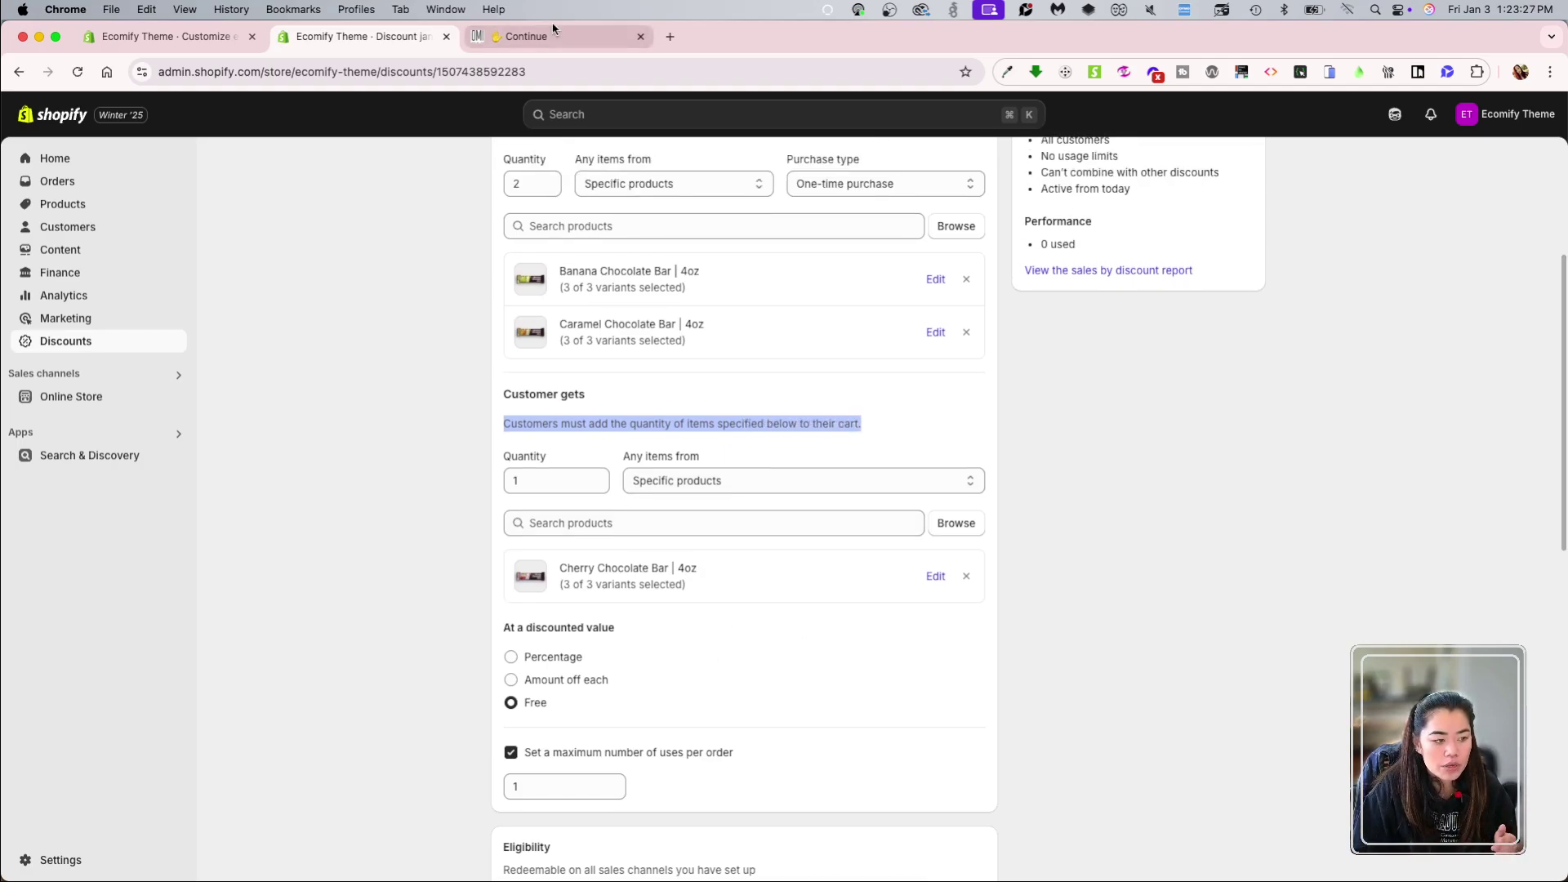
Step: Retry code jan25 at checkout with the current Caramel and Banana cart
{"action": "left_click", "coordinate": [527, 36]}
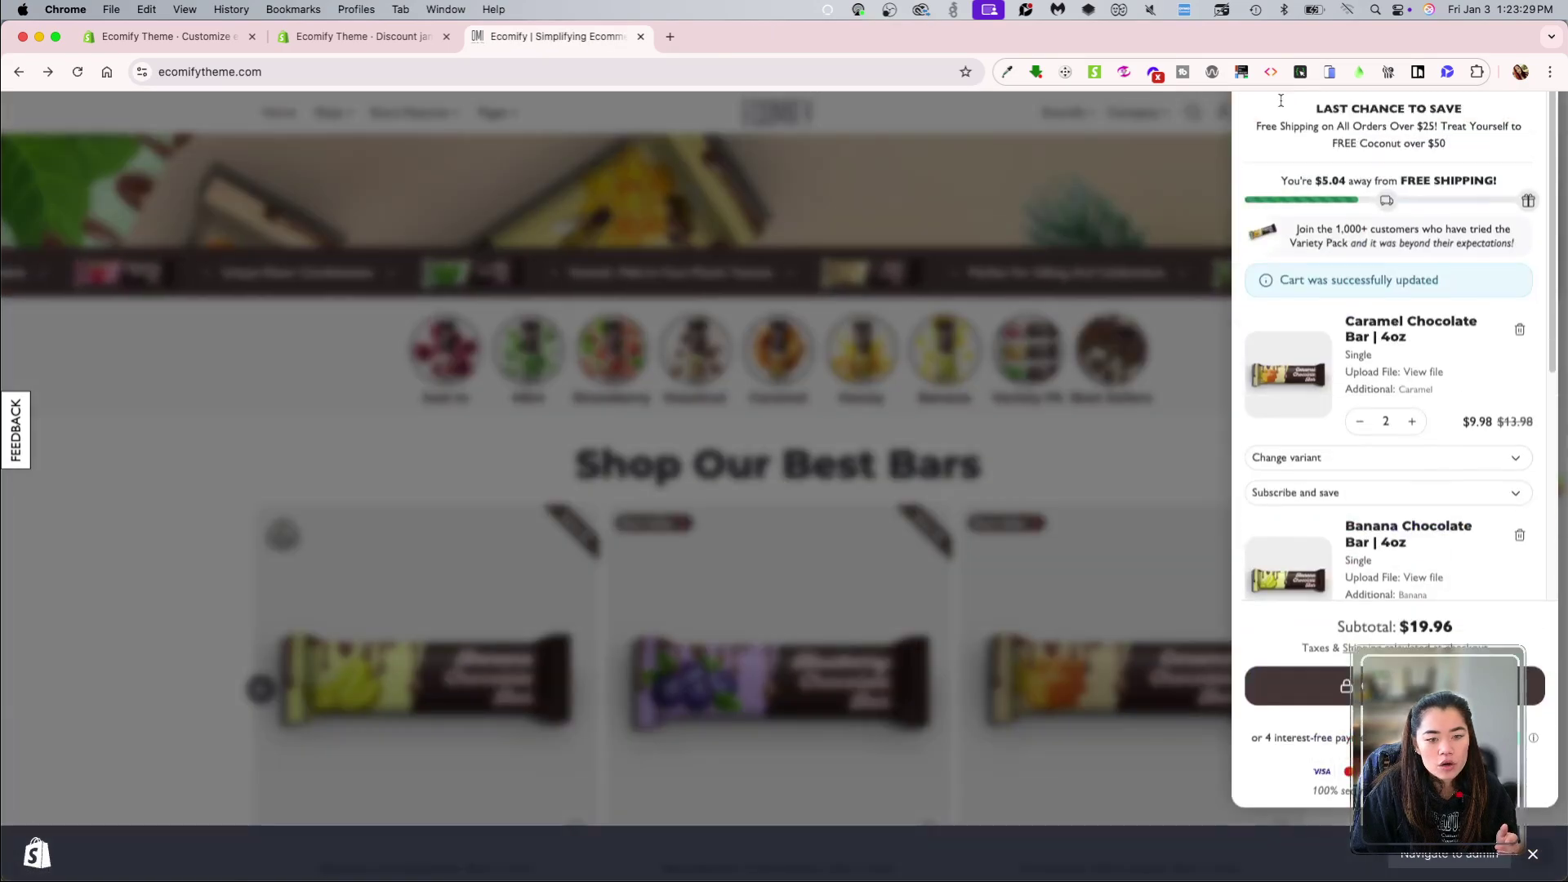
{"action": "scroll", "coordinate": [1393, 572], "scroll_direction": "down", "scroll_amount": 2}
{"action": "left_click", "coordinate": [1291, 750]}
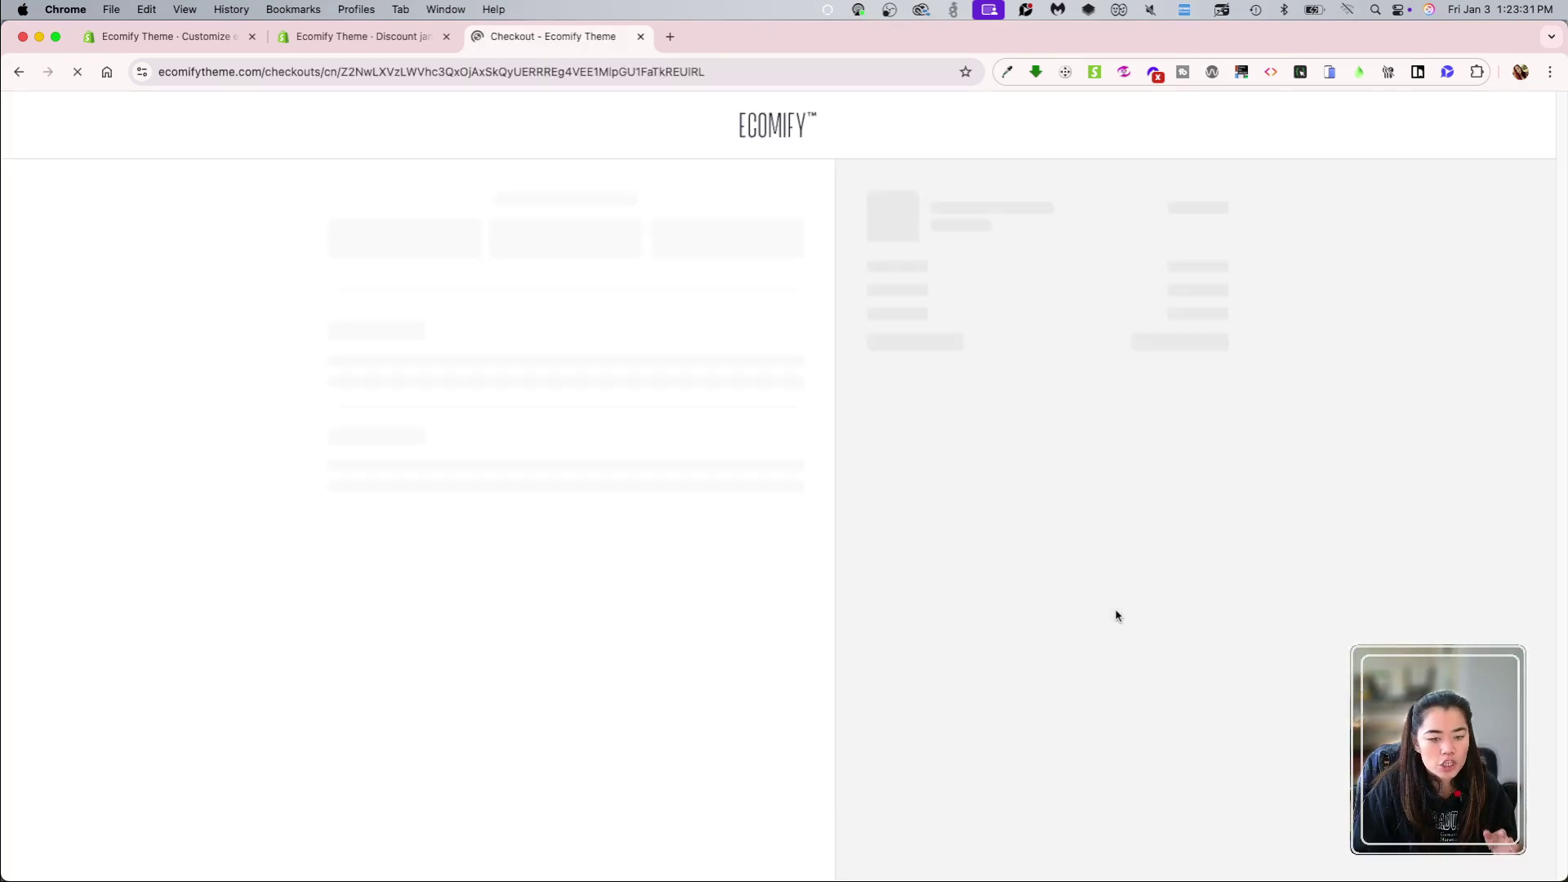
{"action": "left_click", "coordinate": [1004, 360]}
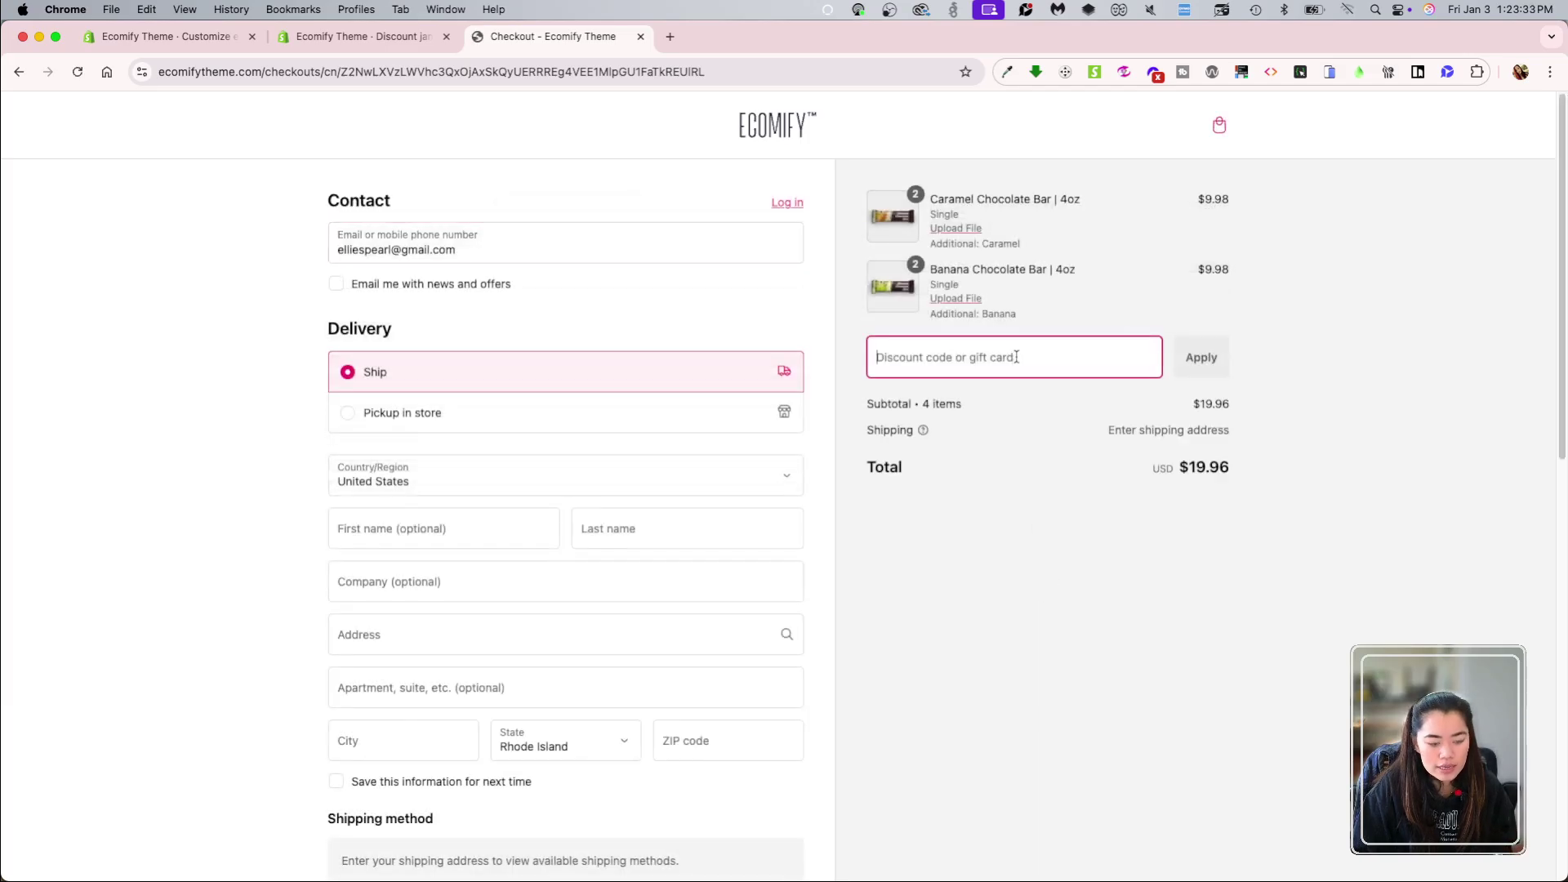
{"action": "type", "text": "jan25"}
{"action": "key", "text": "Return"}
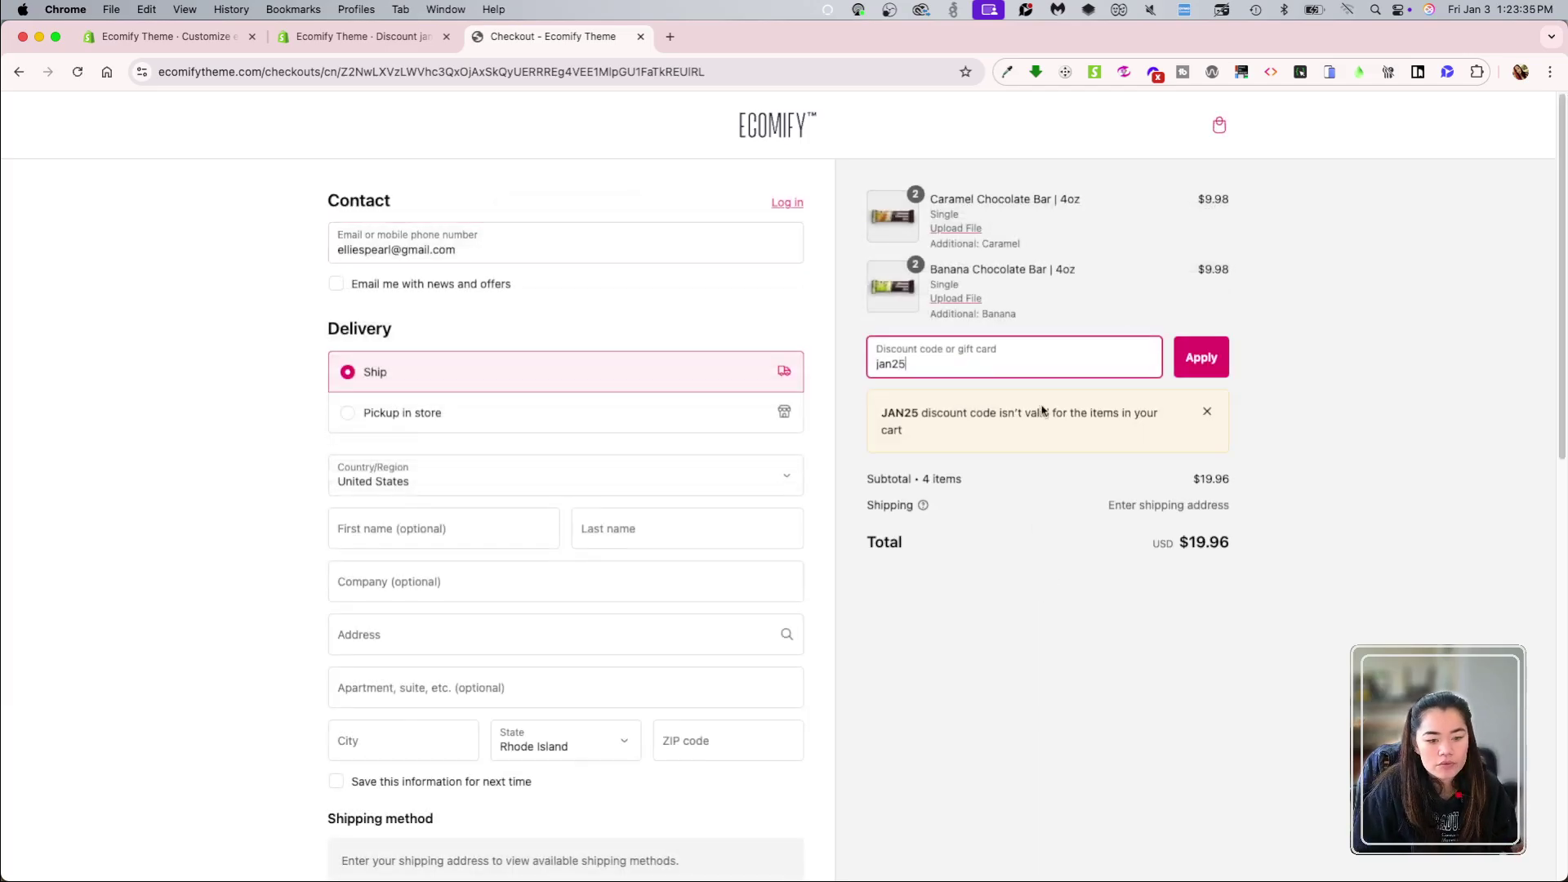
{"action": "left_click", "coordinate": [457, 37]}
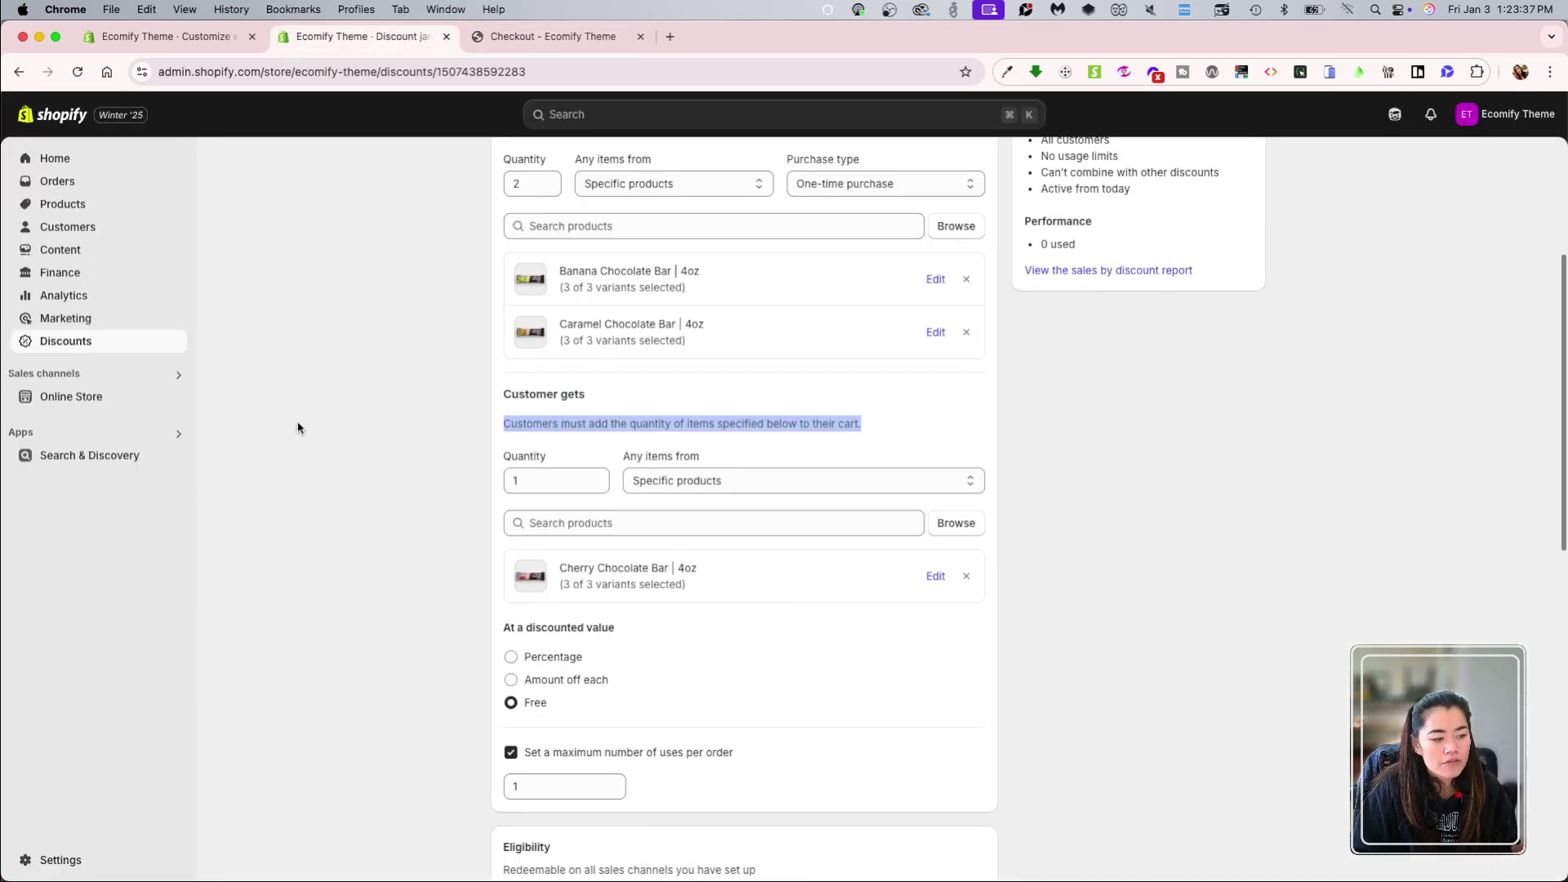
{"action": "left_click", "coordinate": [547, 37]}
Step: Add a Triple Cherry Chocolate Bar | 4oz to the cart from the homepage
{"action": "key", "text": "super+bracketleft"}
{"action": "scroll", "coordinate": [676, 360], "scroll_direction": "down", "scroll_amount": 5}
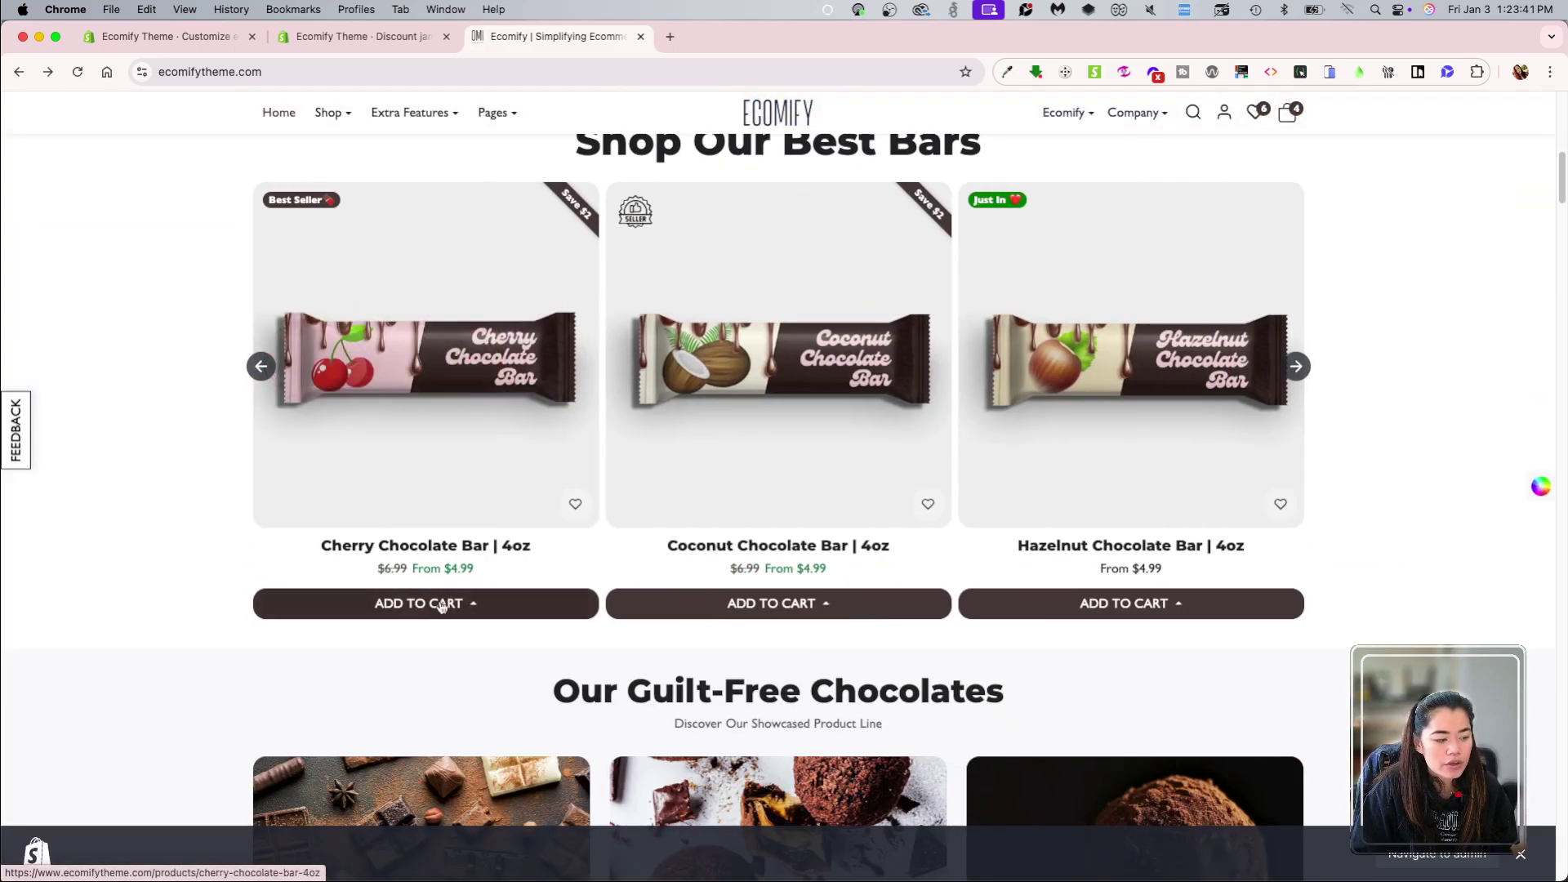
{"action": "left_click", "coordinate": [432, 603]}
{"action": "left_click", "coordinate": [433, 566]}
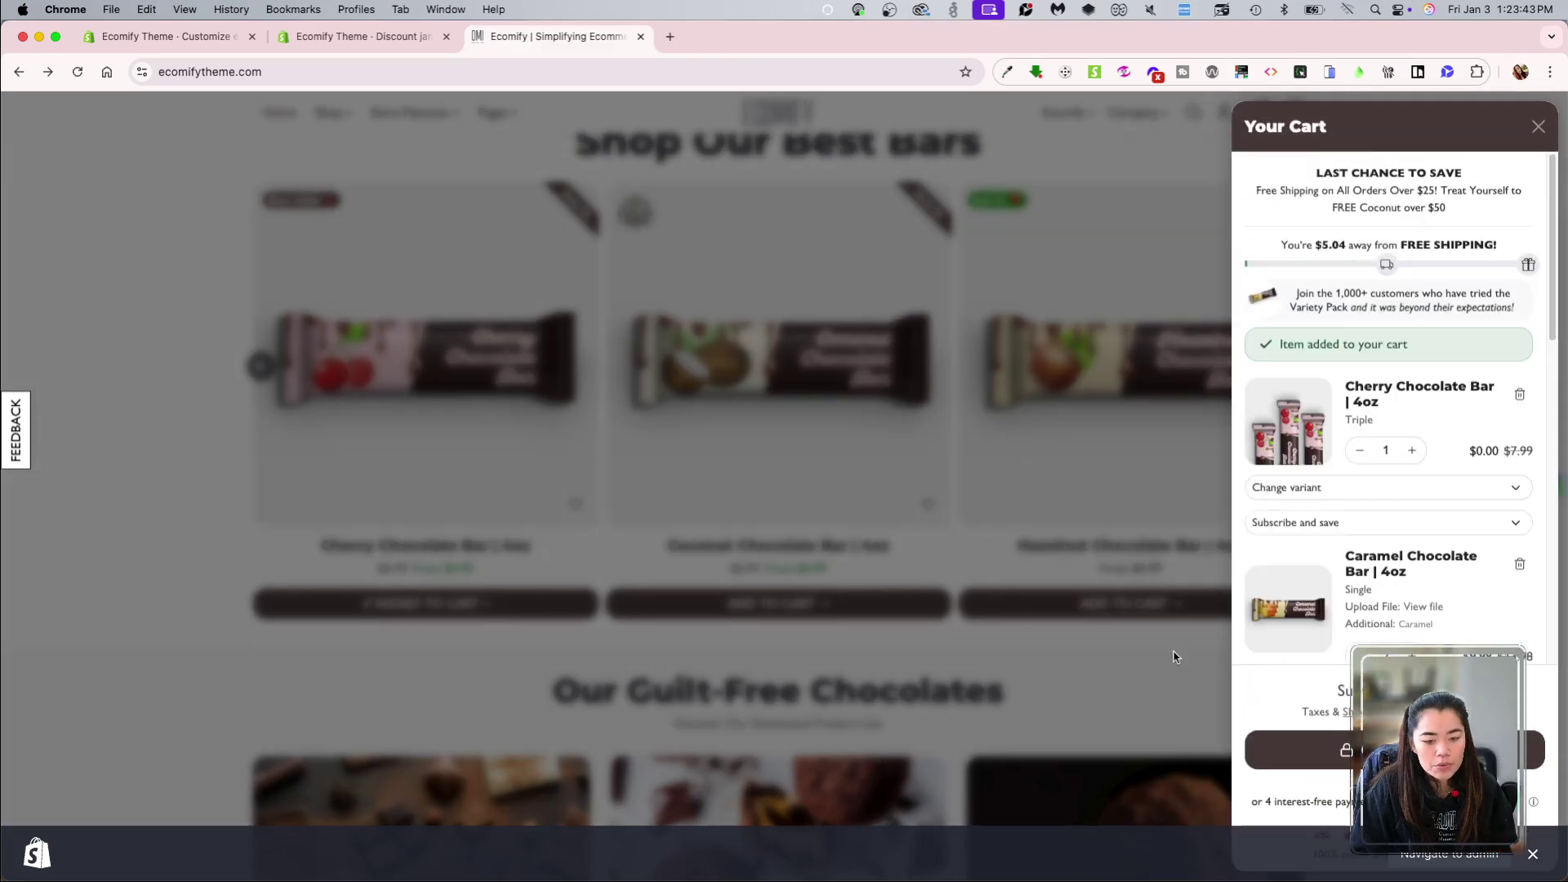
{"action": "scroll", "coordinate": [1307, 367], "scroll_direction": "down", "scroll_amount": 4}
Step: Check out and confirm JAN25 makes the Triple Cherry bar free, saving $7.99
{"action": "left_click", "coordinate": [1299, 750]}
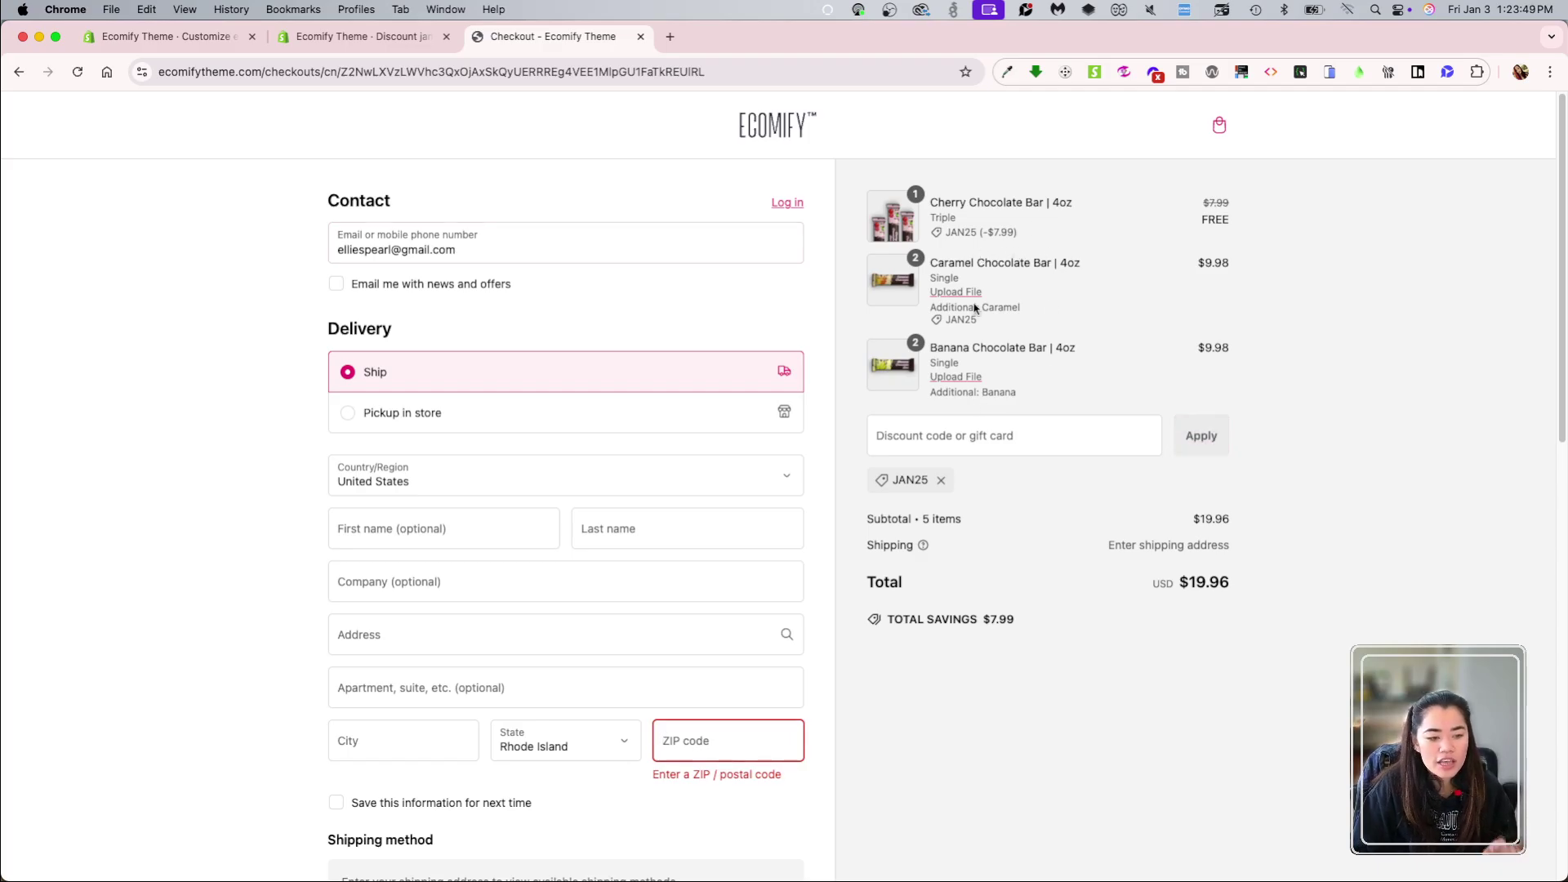
{"action": "left_click_drag", "start_coordinate": [934, 214], "coordinate": [1083, 216]}
{"action": "left_click_drag", "start_coordinate": [1225, 218], "coordinate": [896, 213]}
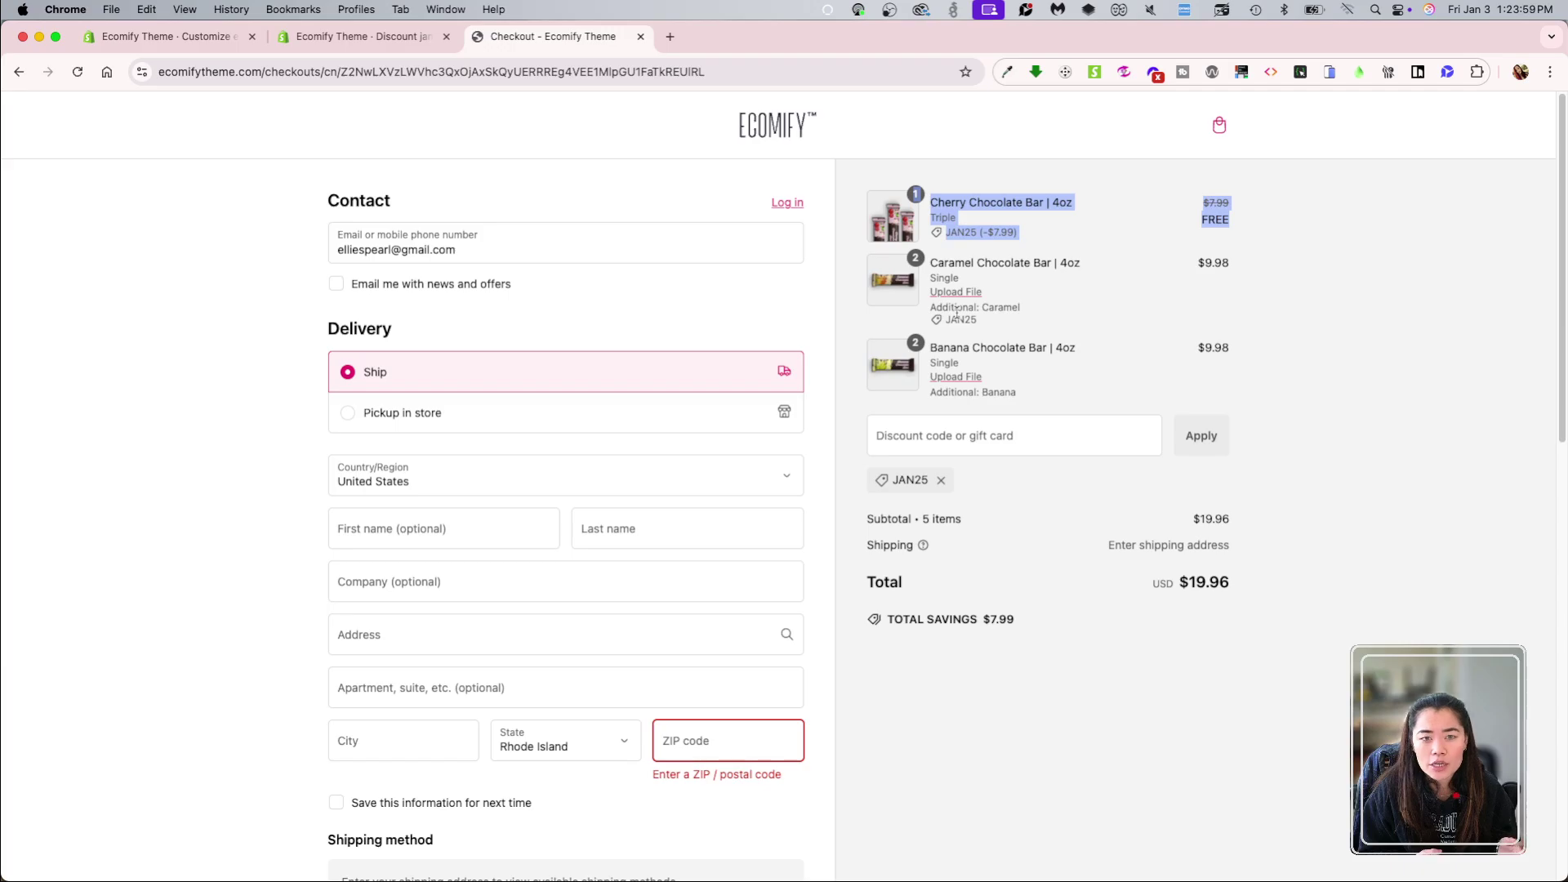
{"action": "left_click", "coordinate": [1054, 383]}
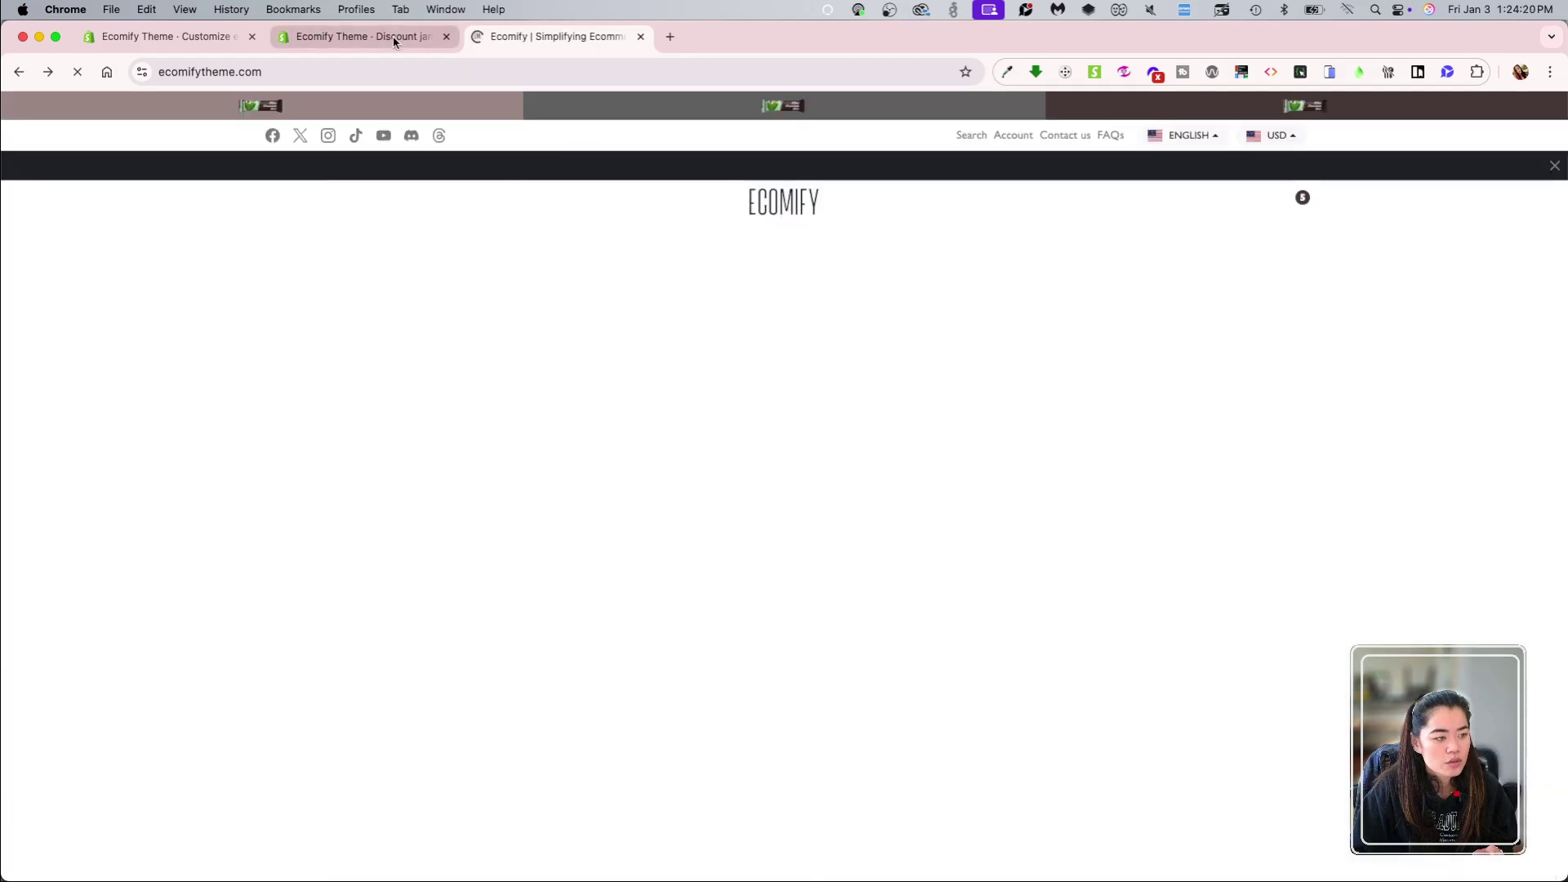
Step: Return to the Discounts list, select jan25 and choose Delete discounts
{"action": "left_click", "coordinate": [387, 39]}
{"action": "left_click", "coordinate": [466, 370]}
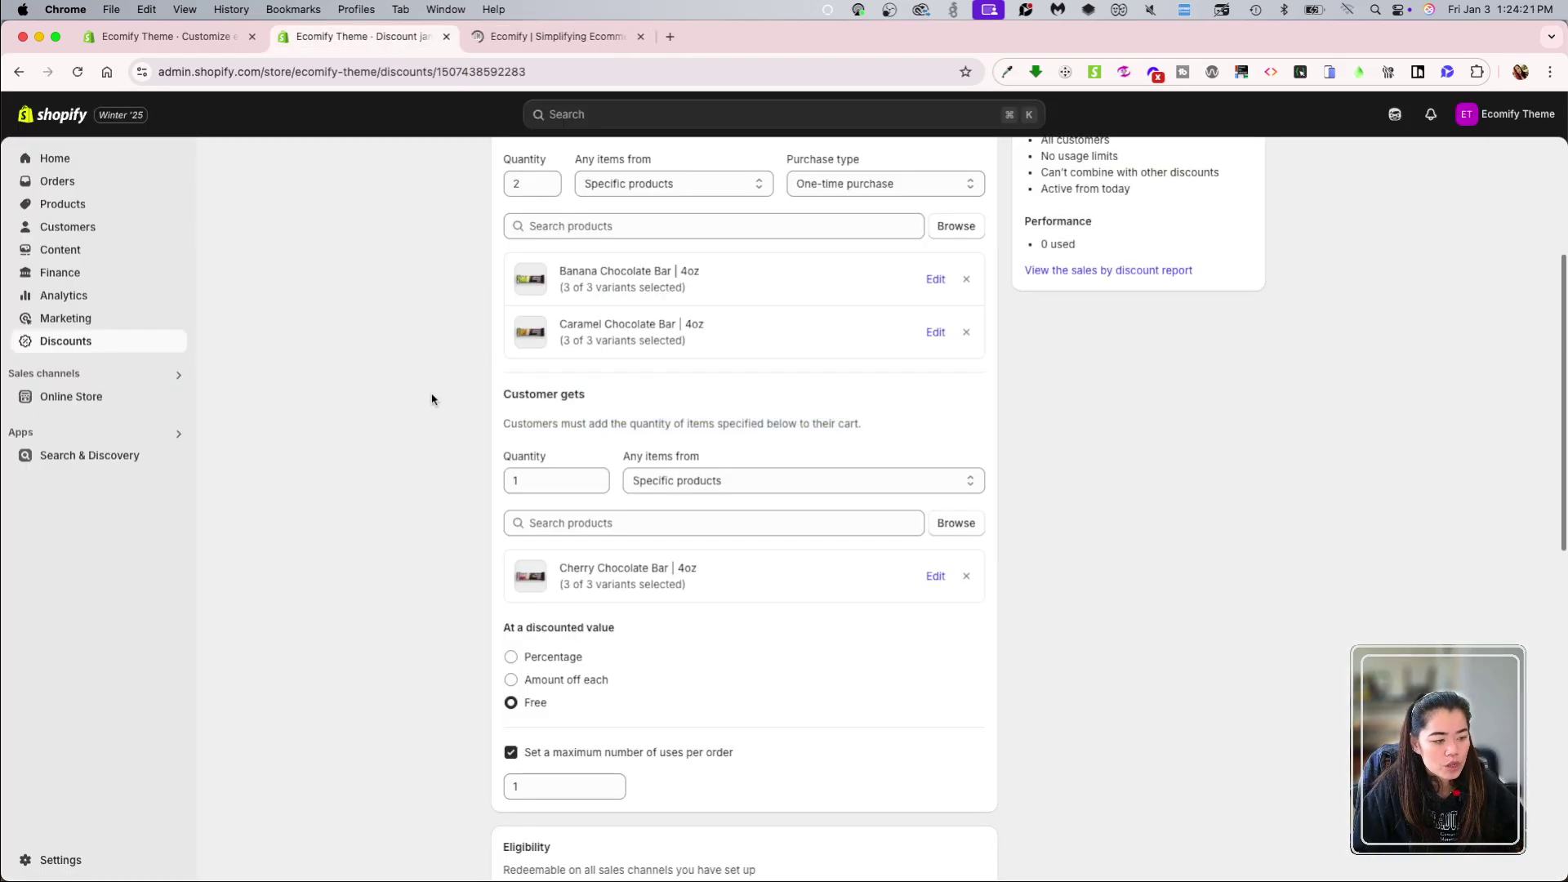
{"action": "scroll", "coordinate": [408, 531], "scroll_direction": "down", "scroll_amount": 2}
{"action": "scroll", "coordinate": [424, 563], "scroll_direction": "up", "scroll_amount": 7}
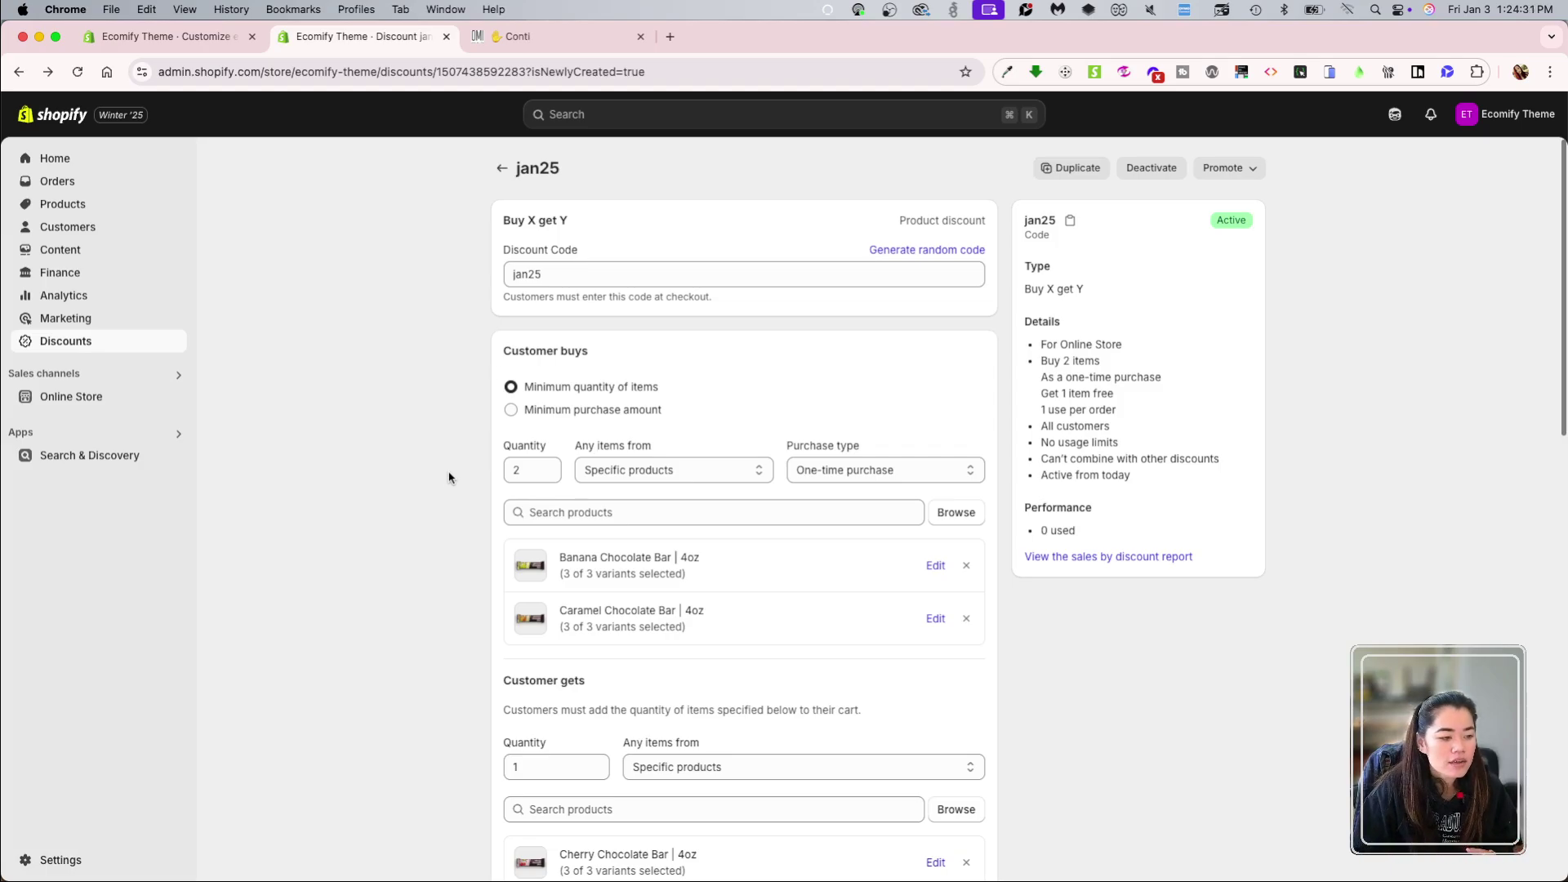
{"action": "left_click", "coordinate": [502, 167]}
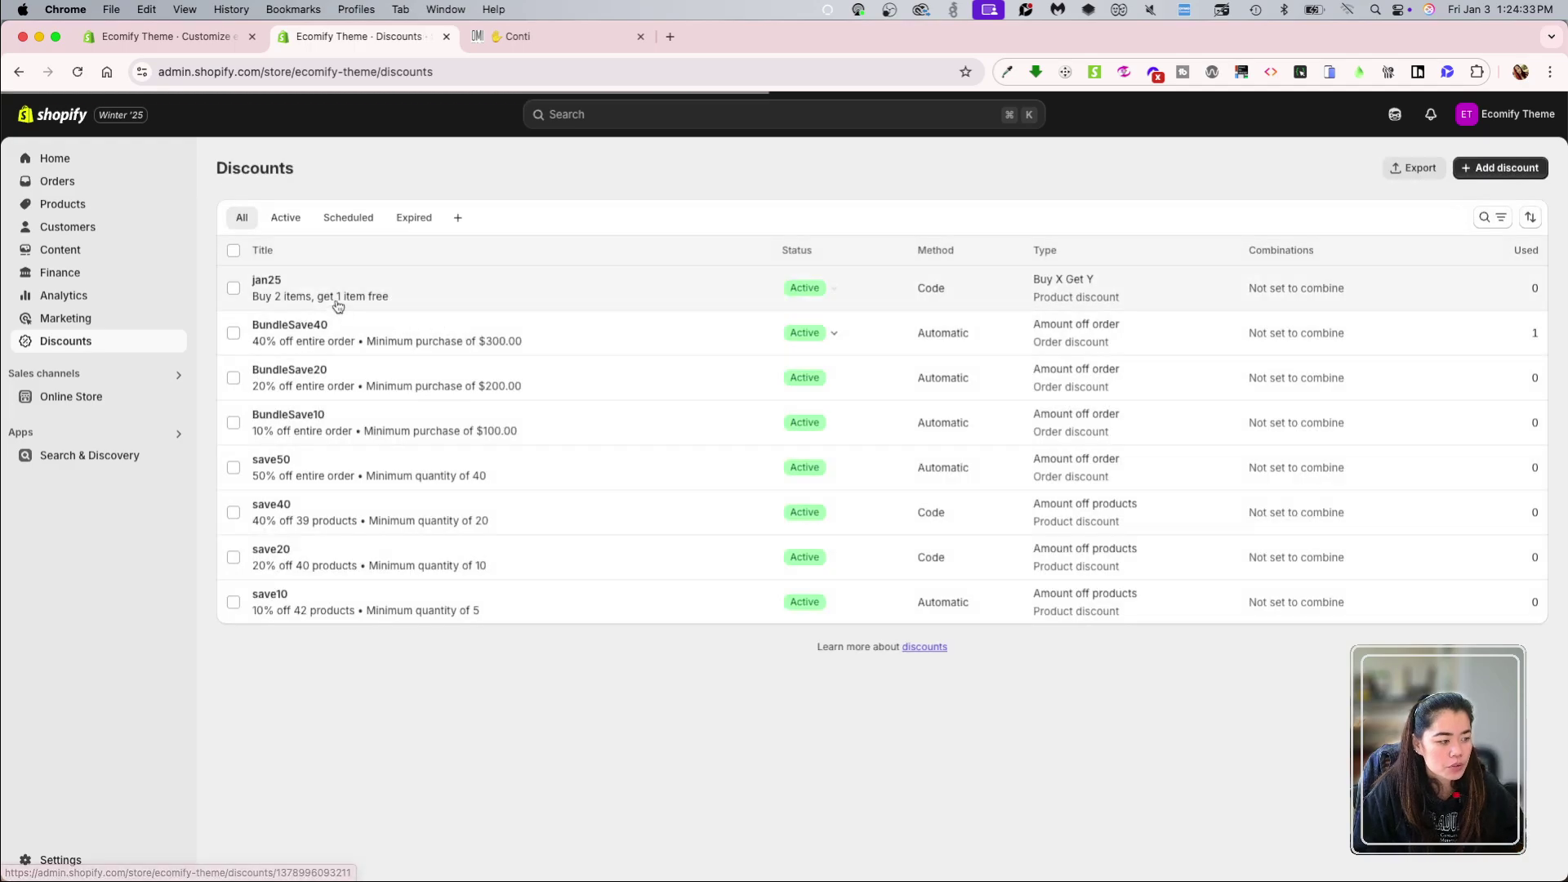
{"action": "left_click", "coordinate": [234, 288]}
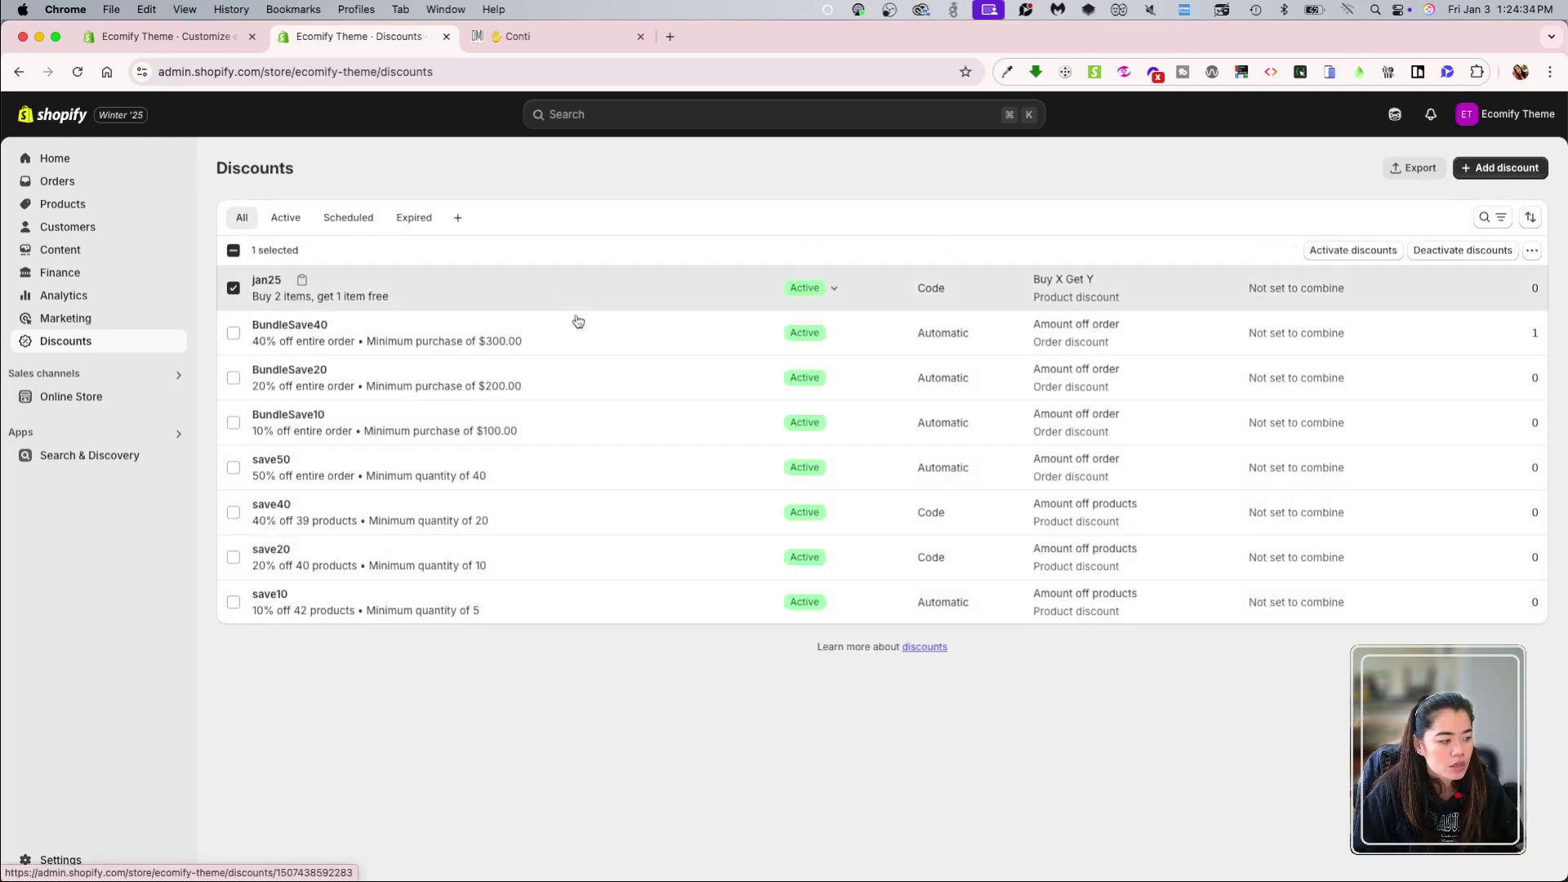
{"action": "left_click", "coordinate": [1529, 217]}
{"action": "left_click", "coordinate": [1533, 251]}
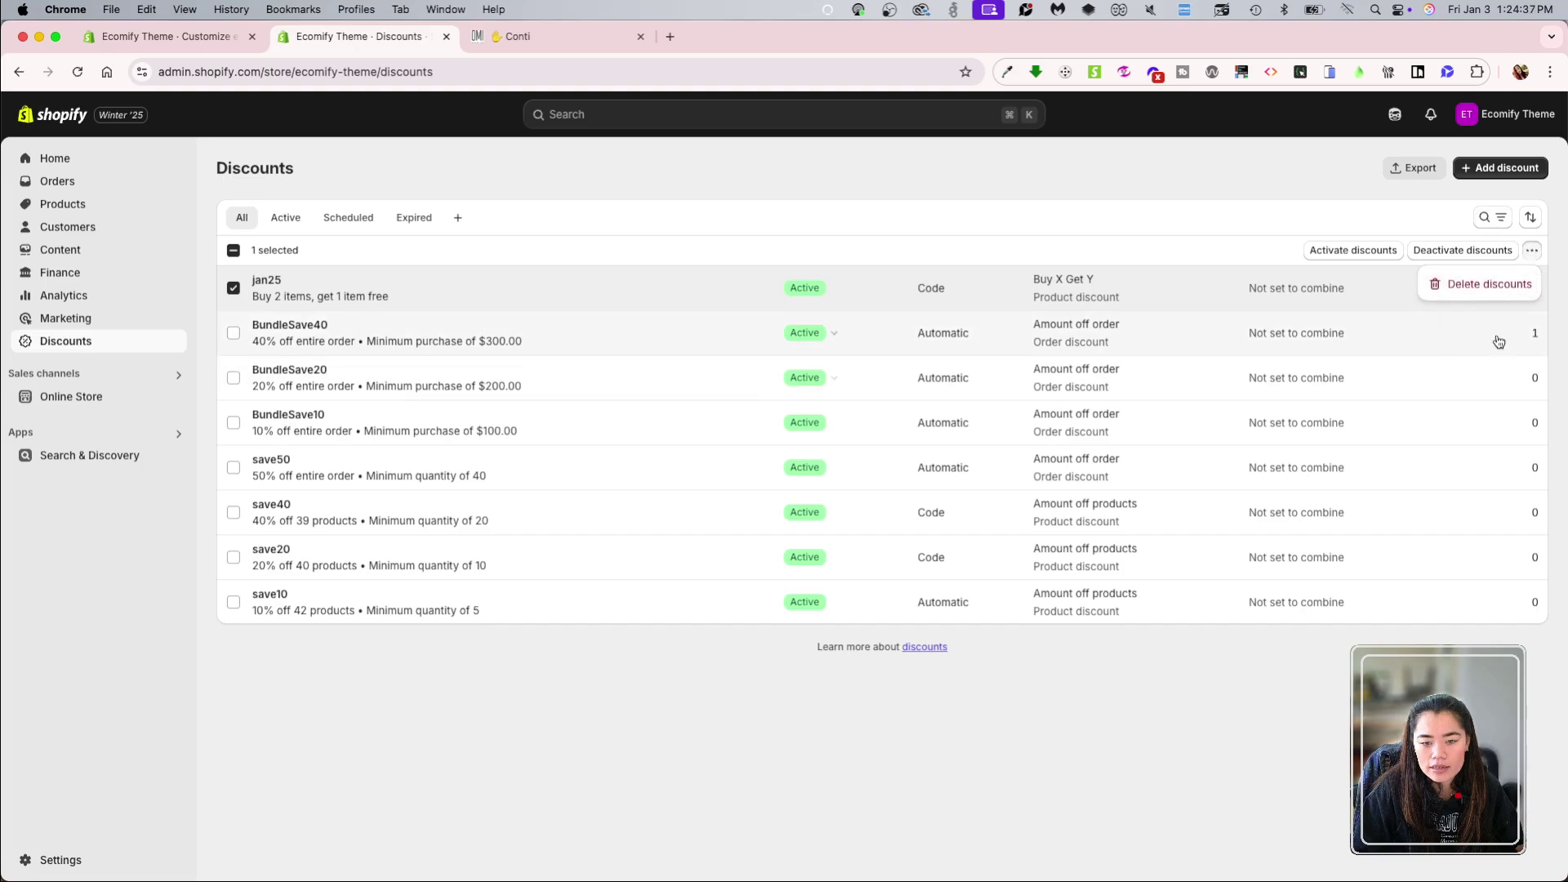
{"action": "left_click", "coordinate": [1490, 284]}
Step: Confirm deleting jan25, then start a new Amount off order discount
{"action": "left_click", "coordinate": [995, 529]}
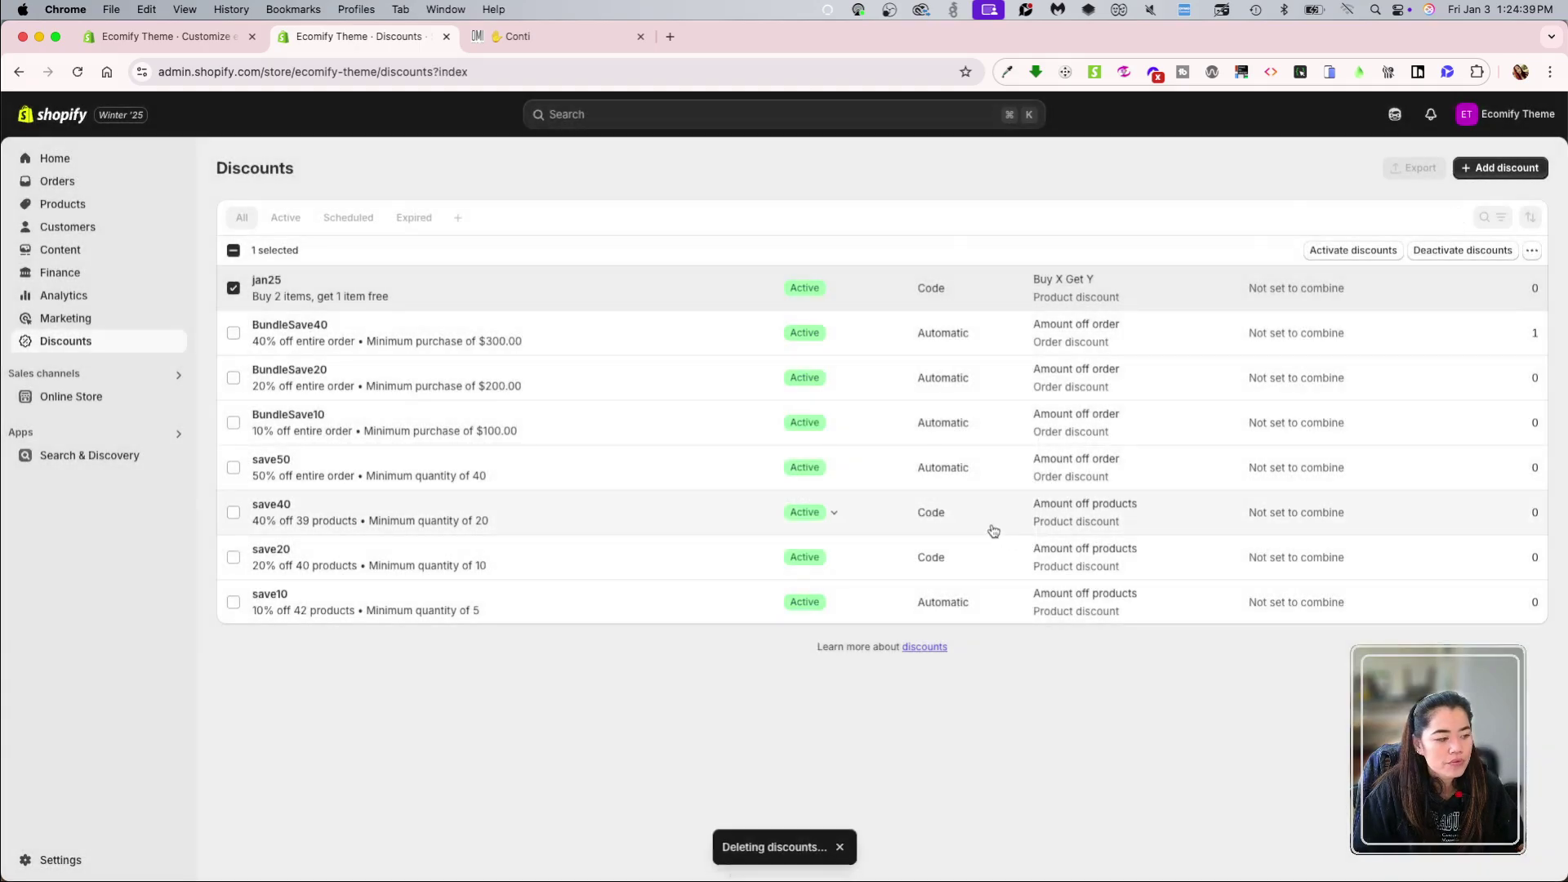
{"action": "left_click", "coordinate": [1498, 170]}
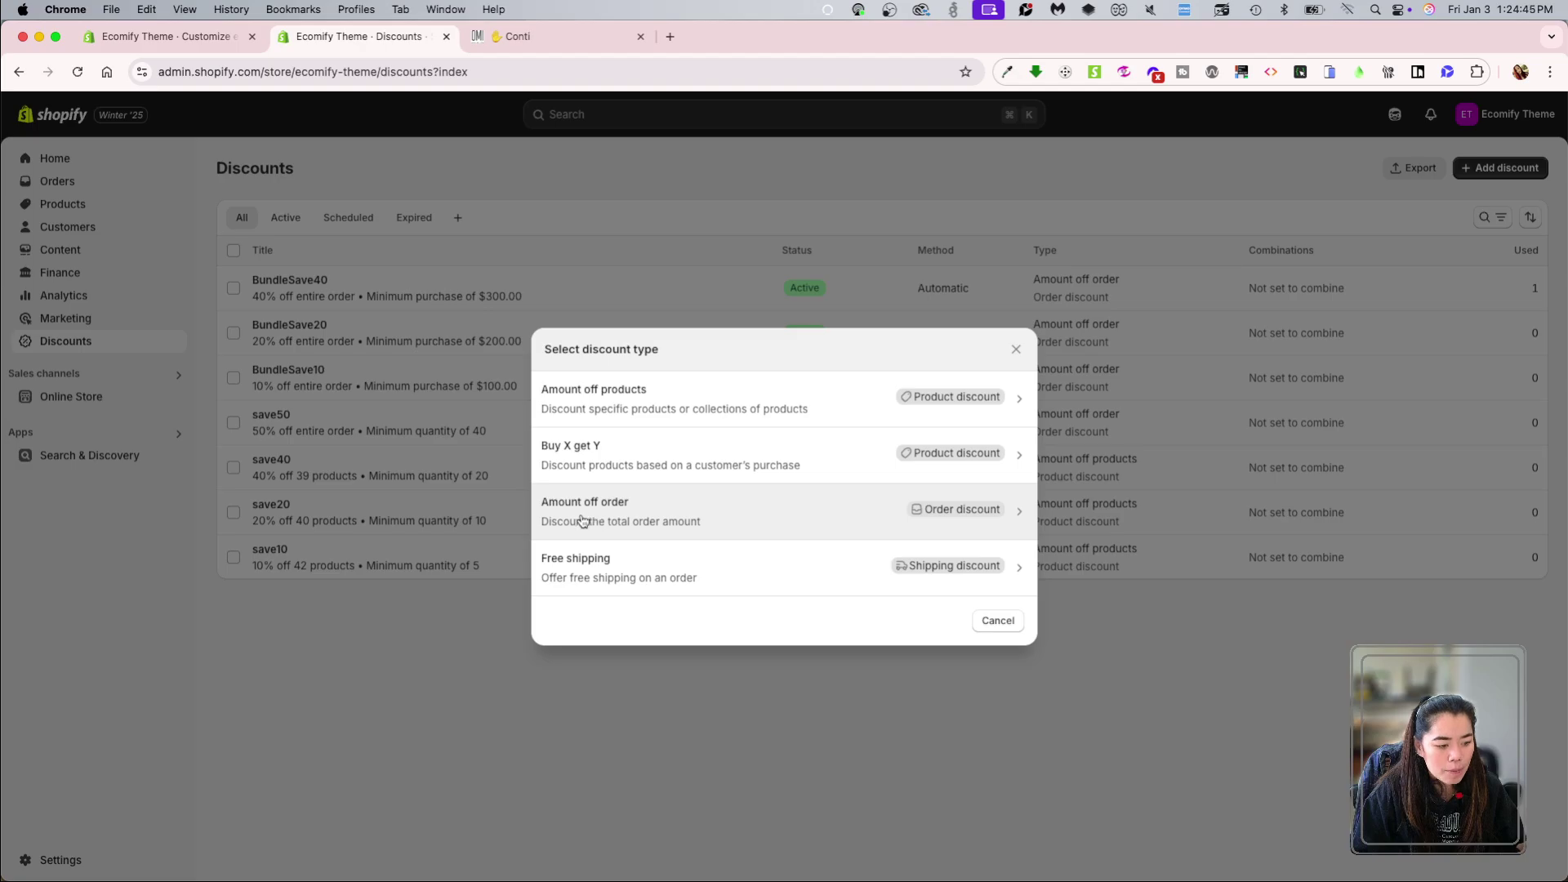
{"action": "left_click", "coordinate": [768, 521]}
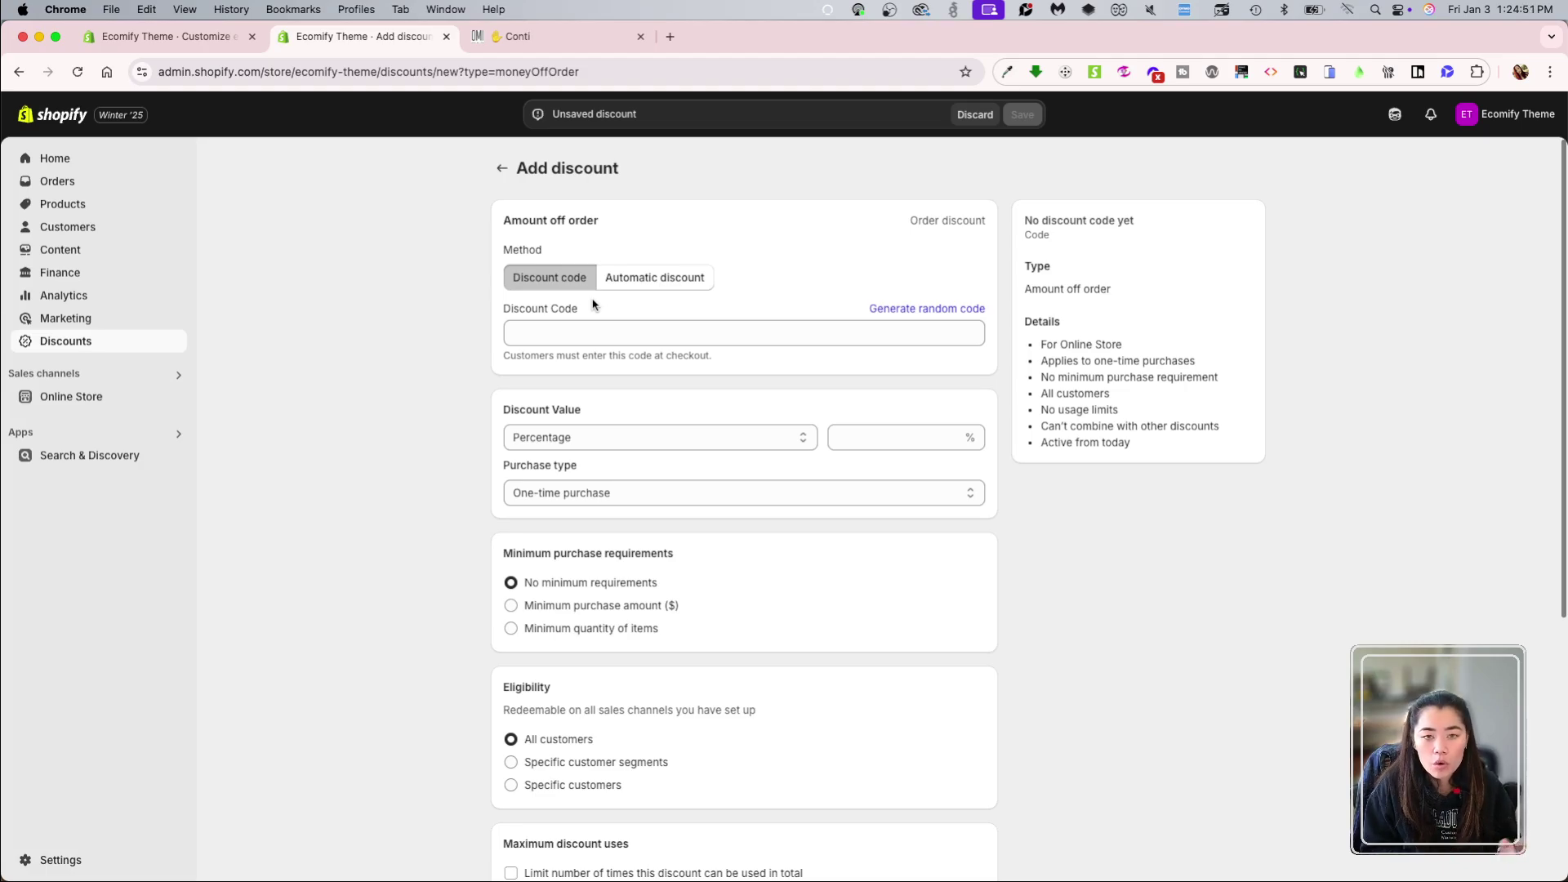
Step: Make the discount automatic, titled jan25, with 80% off the order
{"action": "left_click", "coordinate": [639, 282]}
{"action": "left_click", "coordinate": [556, 278]}
{"action": "left_click", "coordinate": [658, 276]}
{"action": "left_click", "coordinate": [637, 324]}
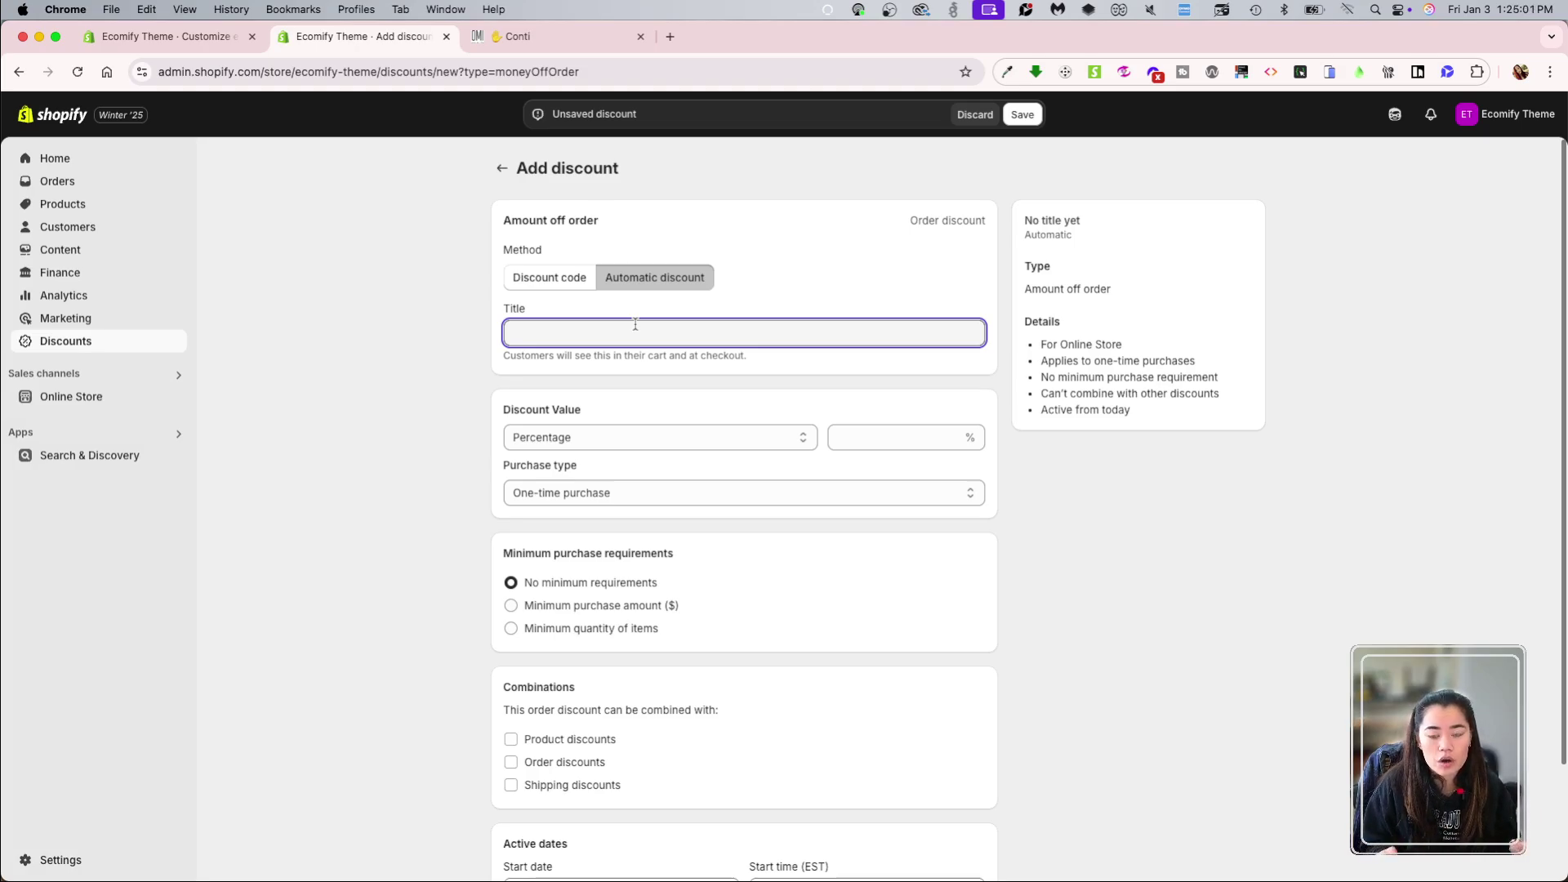
{"action": "type", "text": "jan25"}
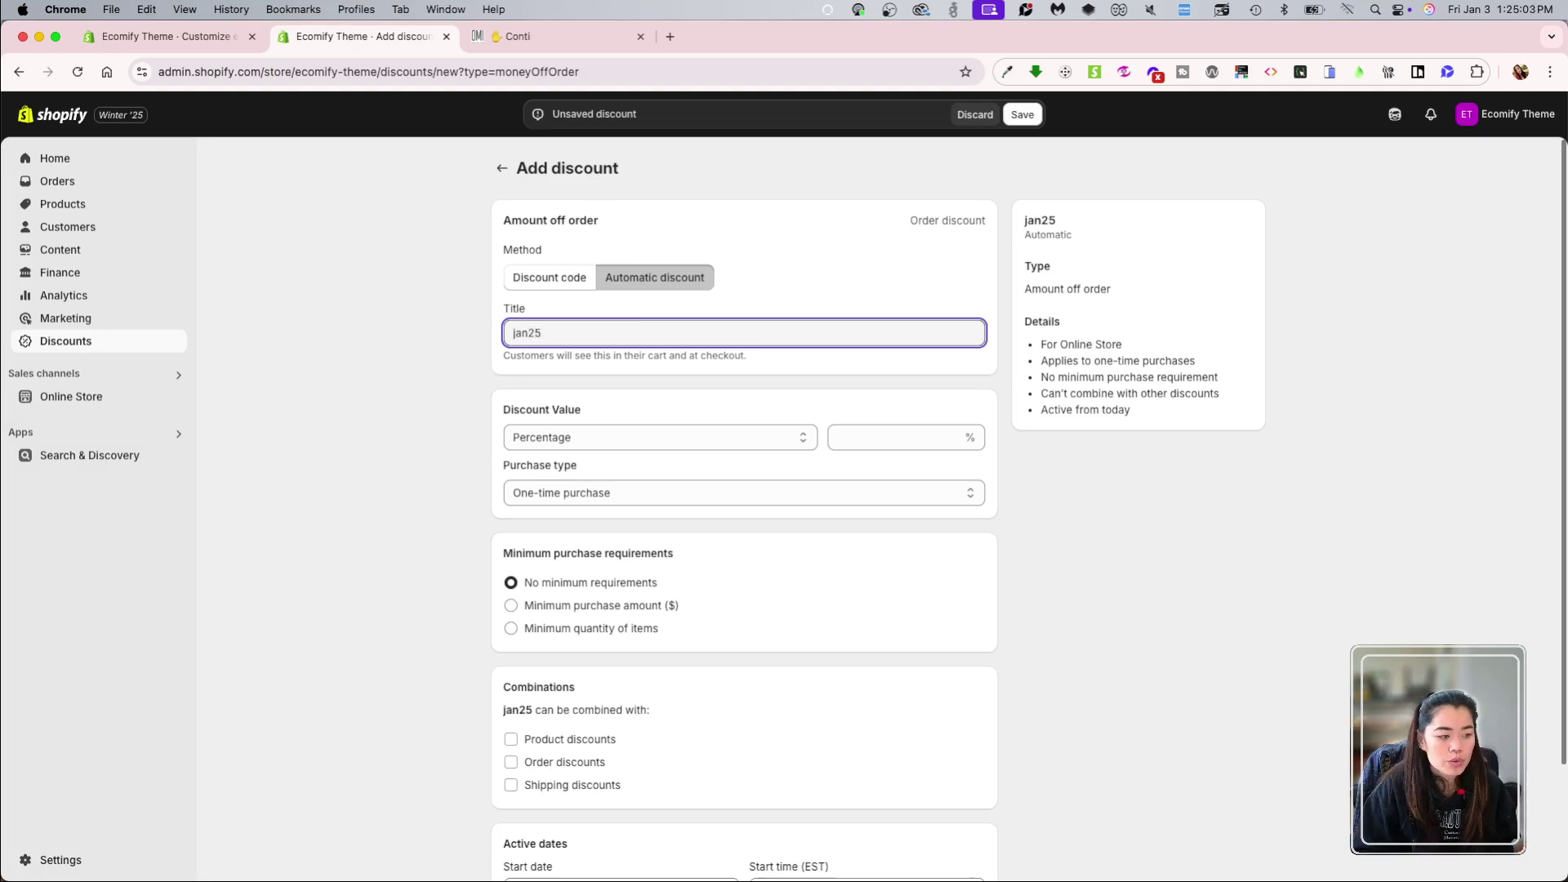
{"action": "left_click", "coordinate": [857, 438]}
{"action": "type", "text": "80"}
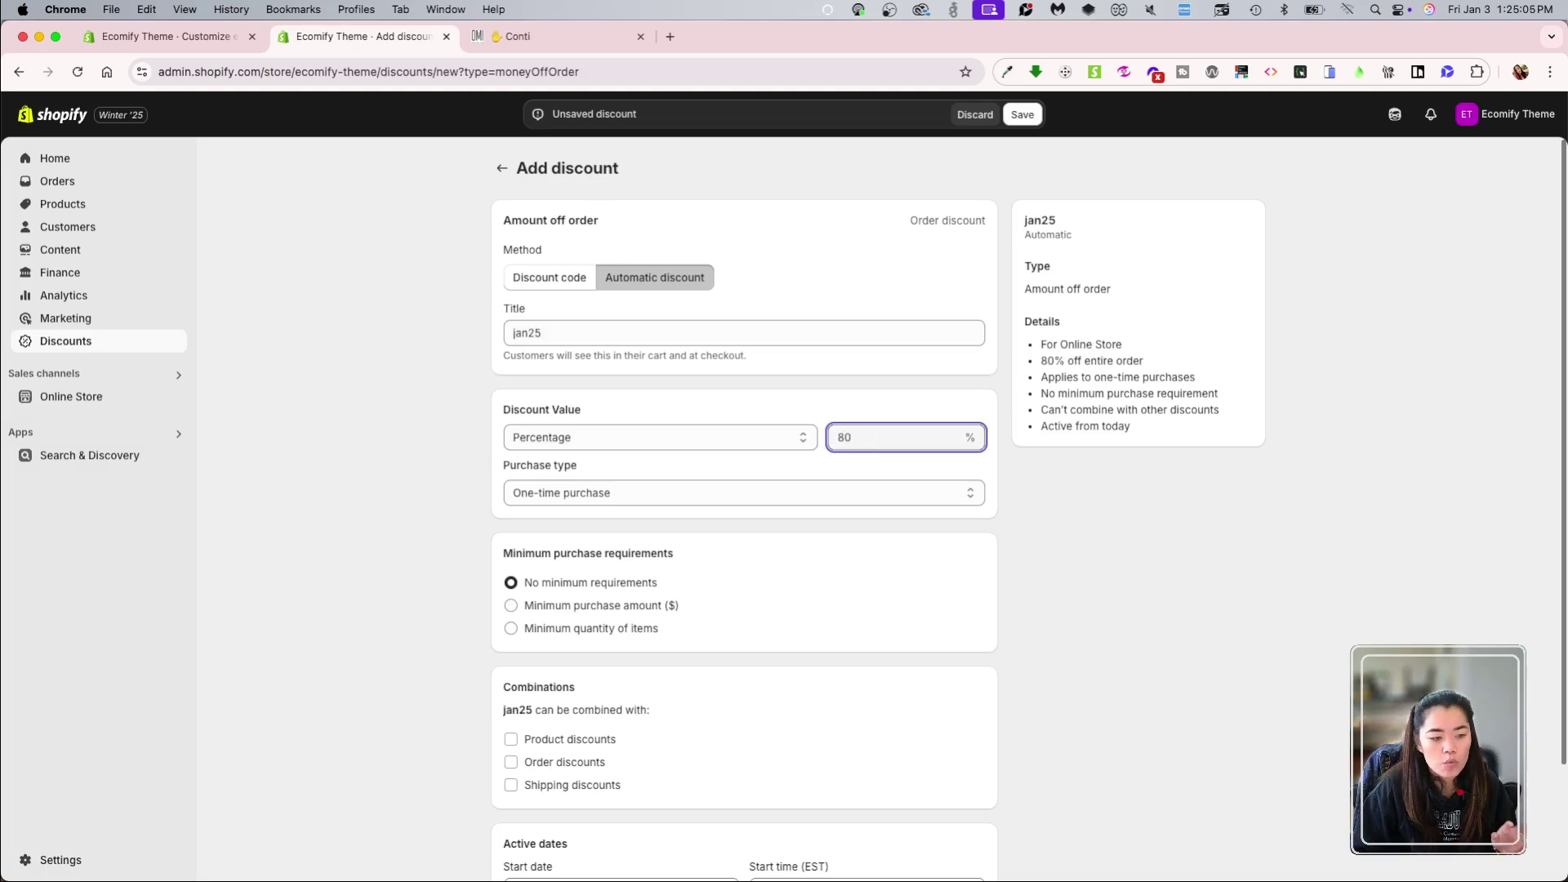
{"action": "left_click", "coordinate": [1091, 567]}
Step: Review the remaining settings and save the jan25 discount
{"action": "scroll", "coordinate": [805, 588], "scroll_direction": "down", "scroll_amount": 1}
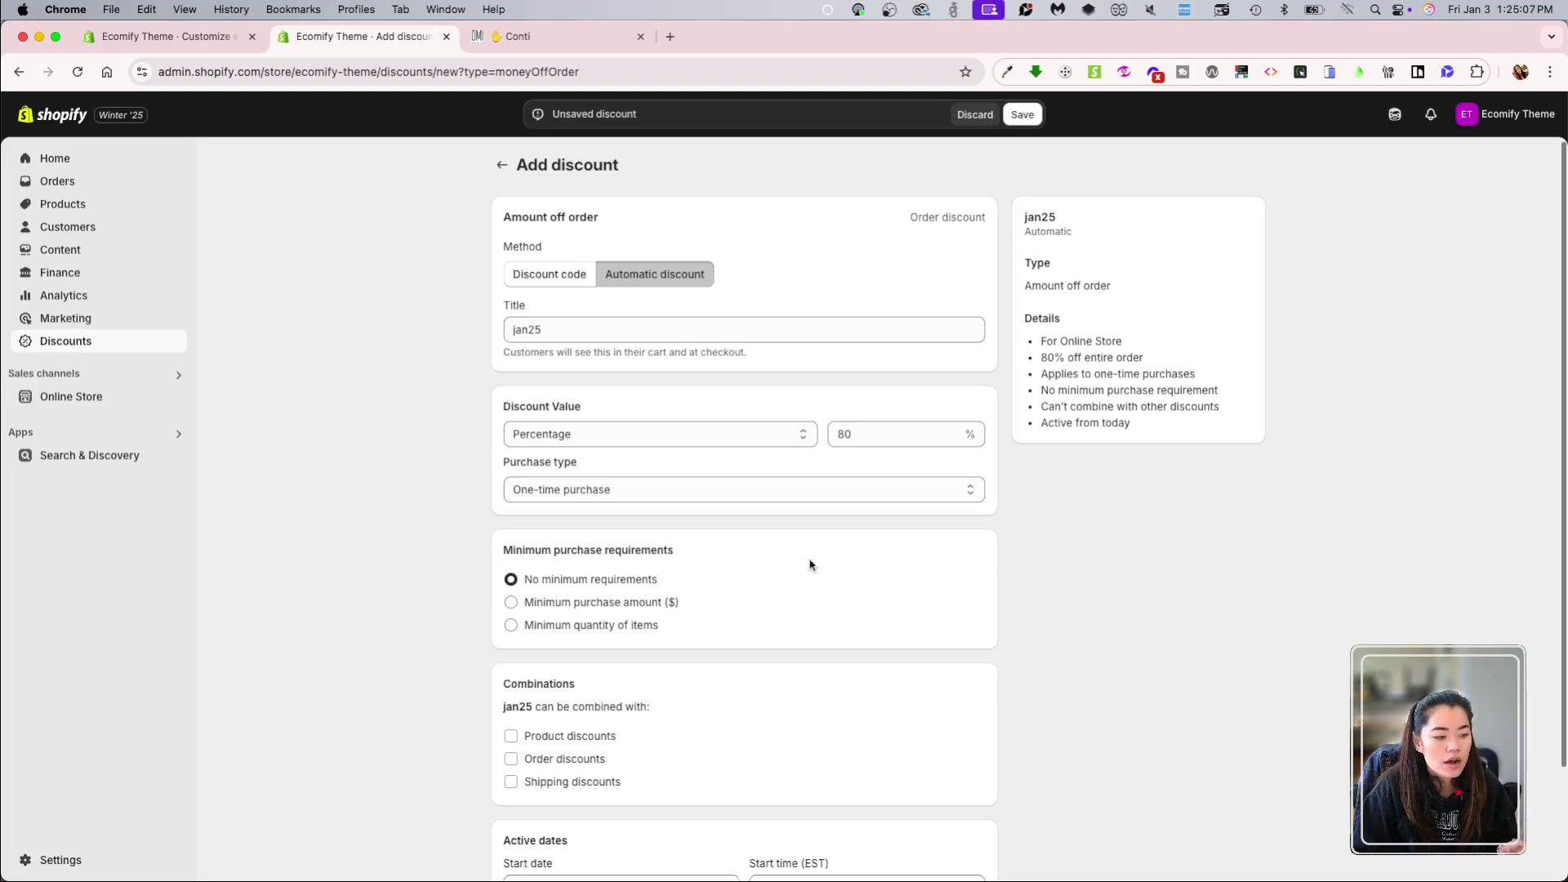
{"action": "scroll", "coordinate": [1075, 564], "scroll_direction": "down", "scroll_amount": 2}
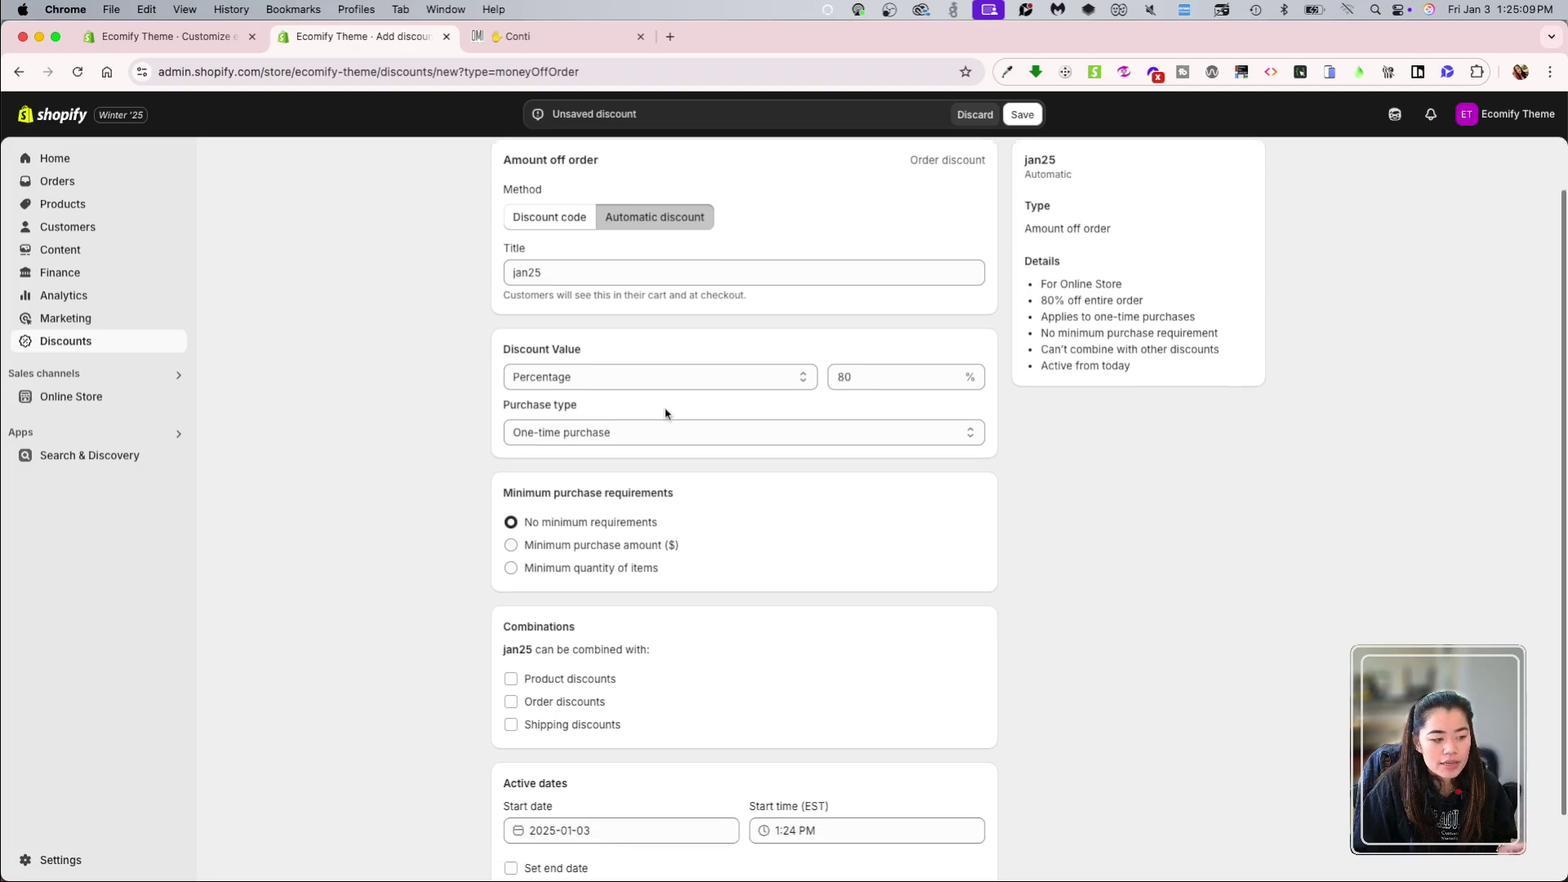
{"action": "scroll", "coordinate": [764, 584], "scroll_direction": "down", "scroll_amount": 1}
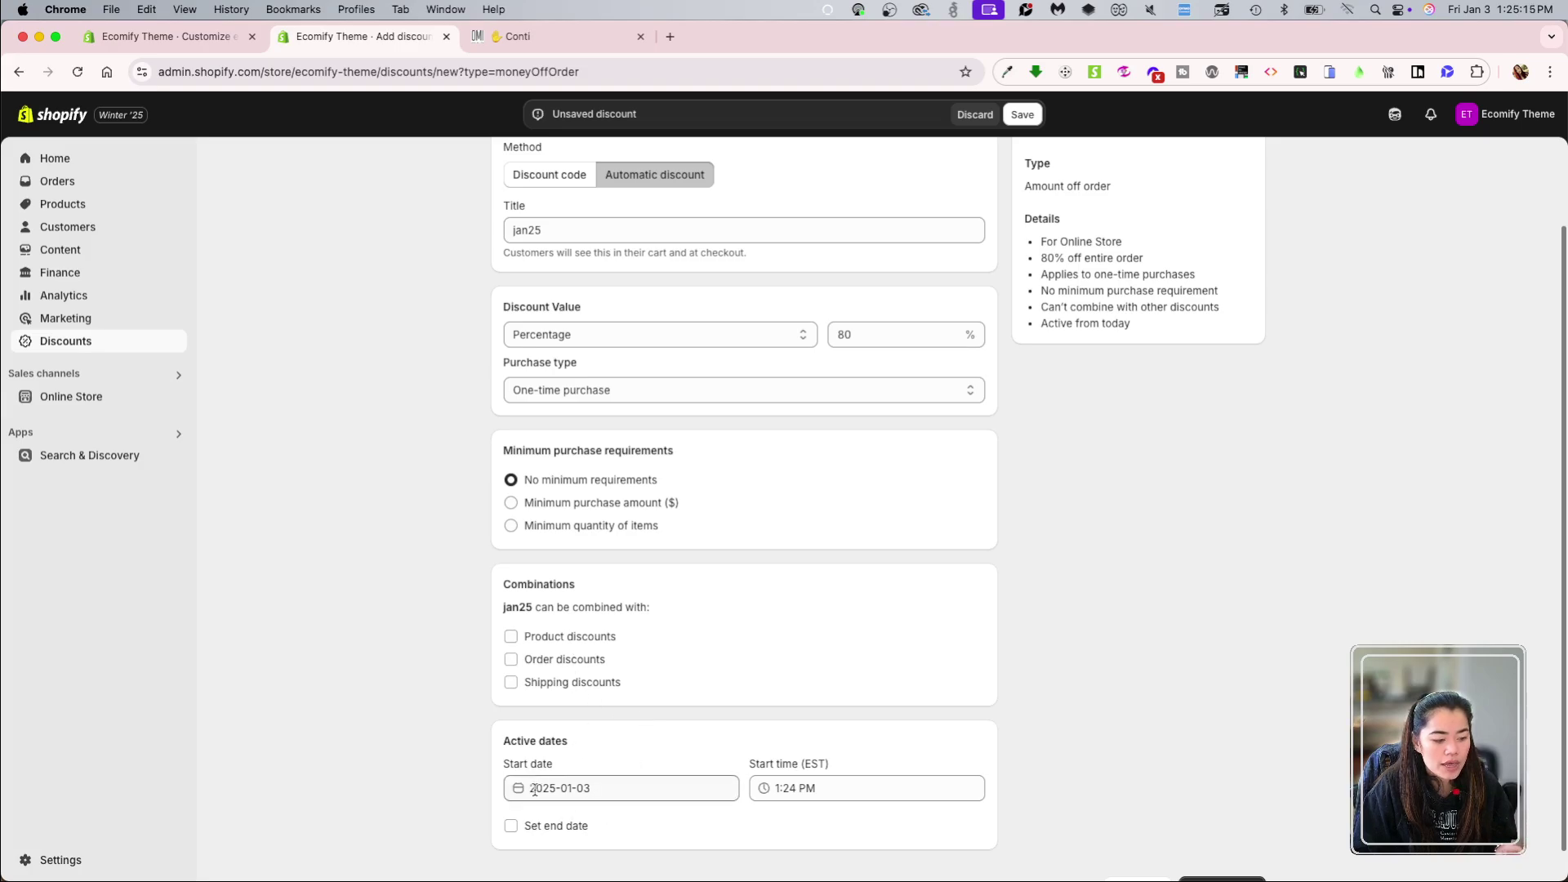
{"action": "scroll", "coordinate": [1019, 619], "scroll_direction": "up", "scroll_amount": 3}
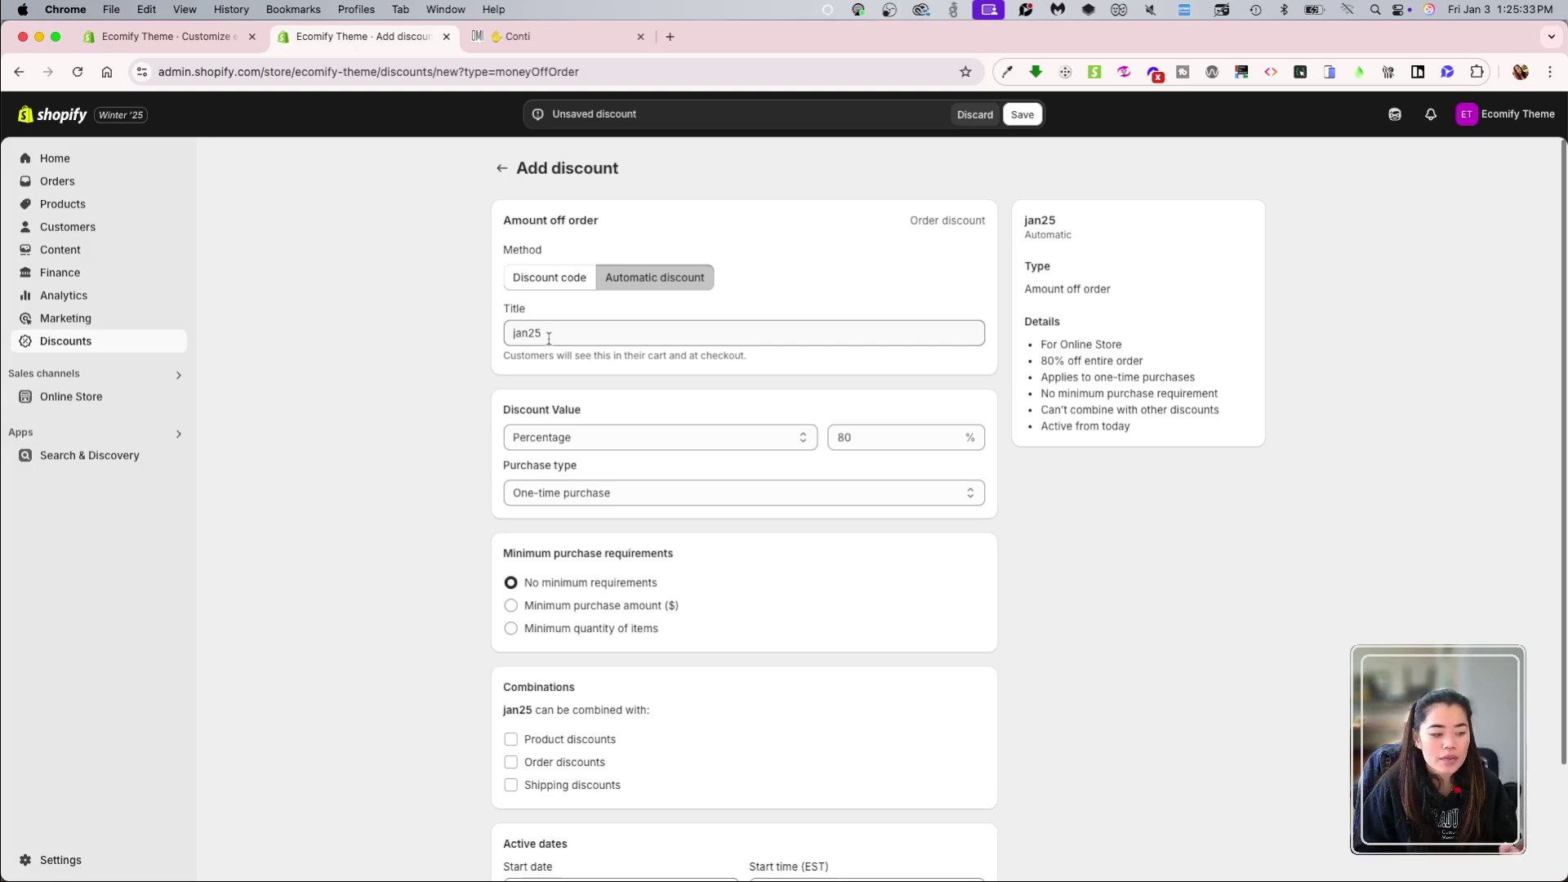
{"action": "left_click", "coordinate": [1025, 116]}
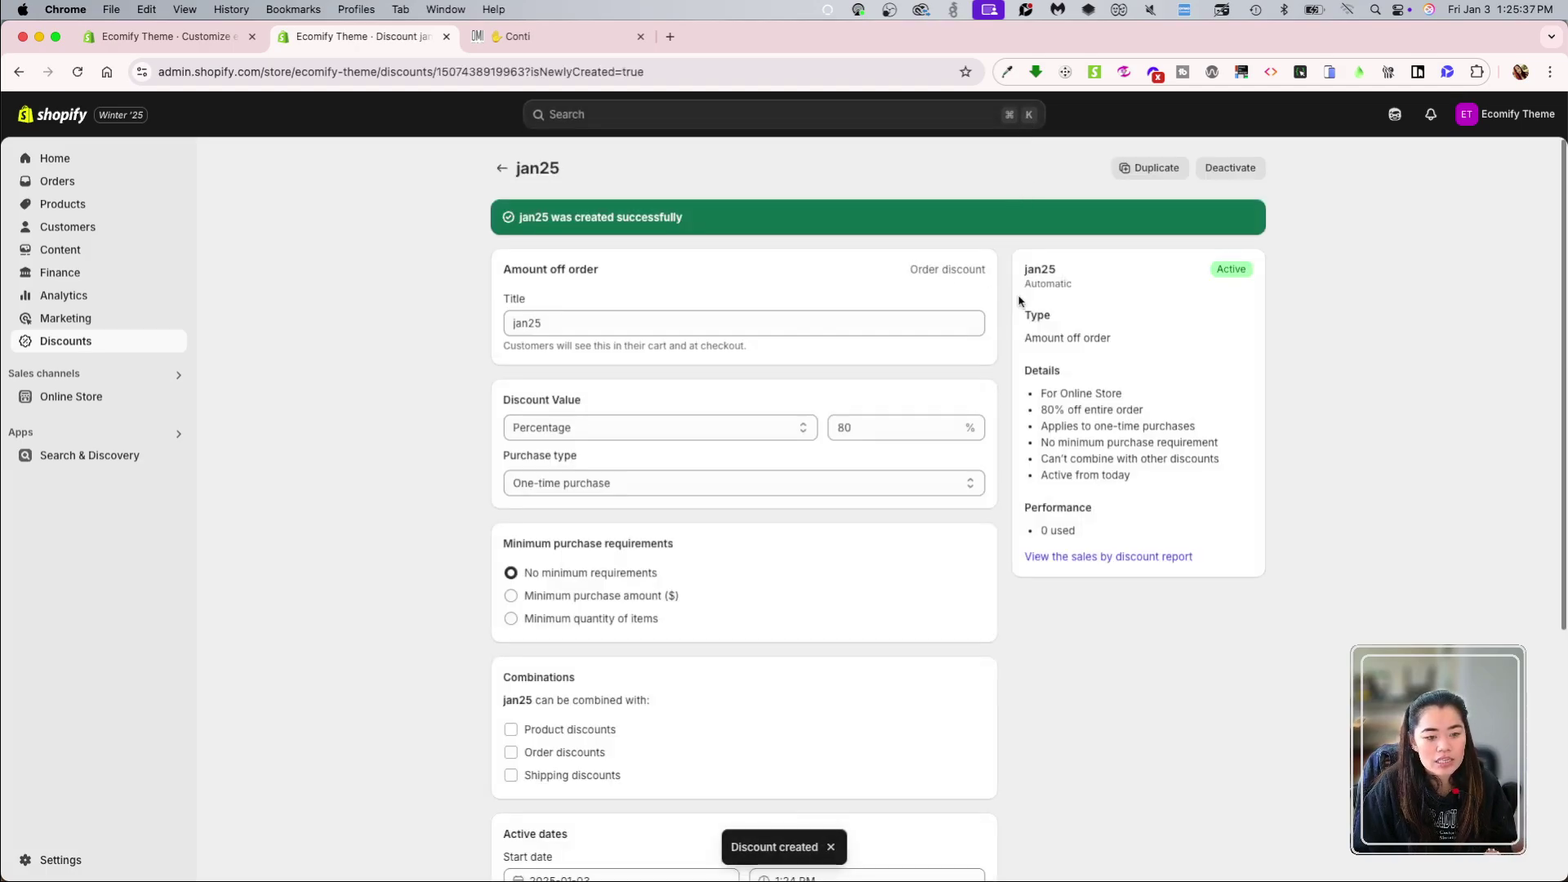
{"action": "left_click", "coordinate": [523, 36]}
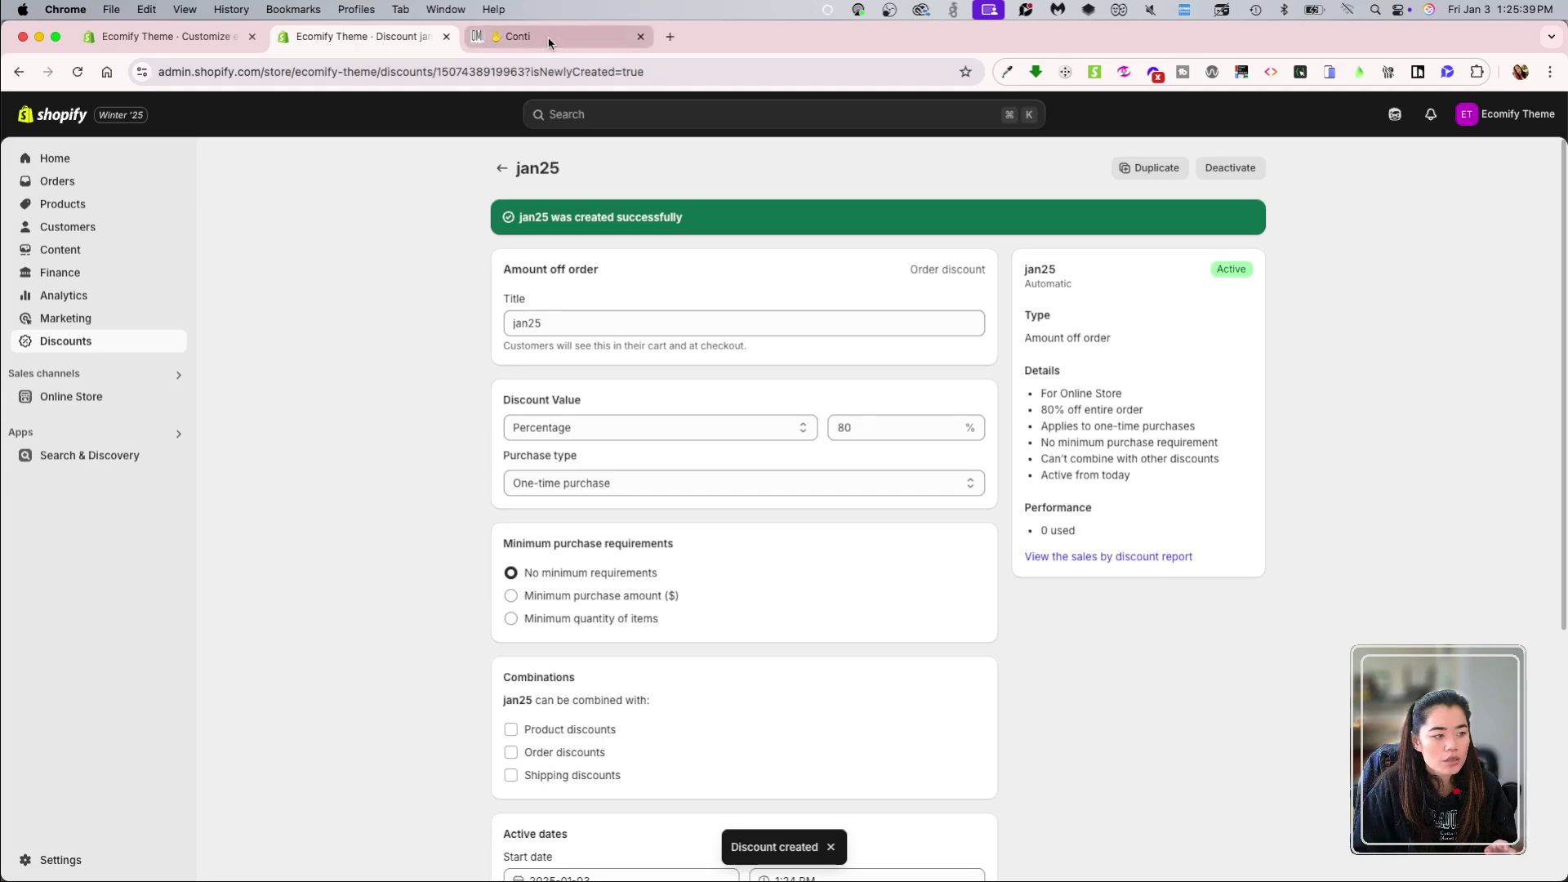
Step: Add a Caramel Chocolate Bar and change the BlueBerry bar to the Triple variant
{"action": "left_click", "coordinate": [1143, 605]}
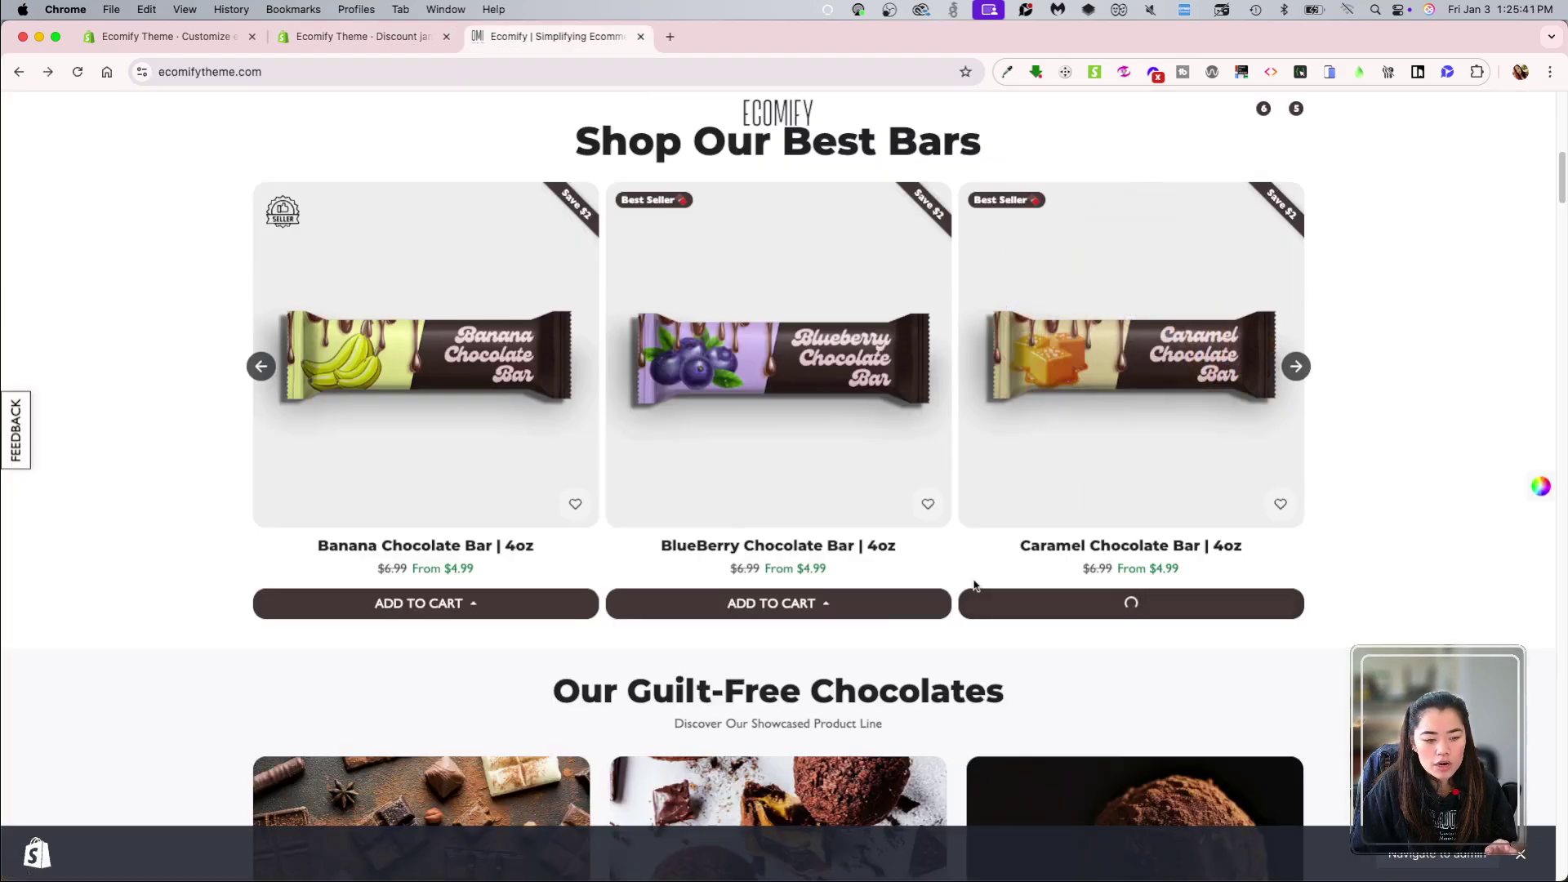
{"action": "left_click", "coordinate": [857, 603]}
{"action": "left_click", "coordinate": [831, 605]}
{"action": "left_click", "coordinate": [830, 548]}
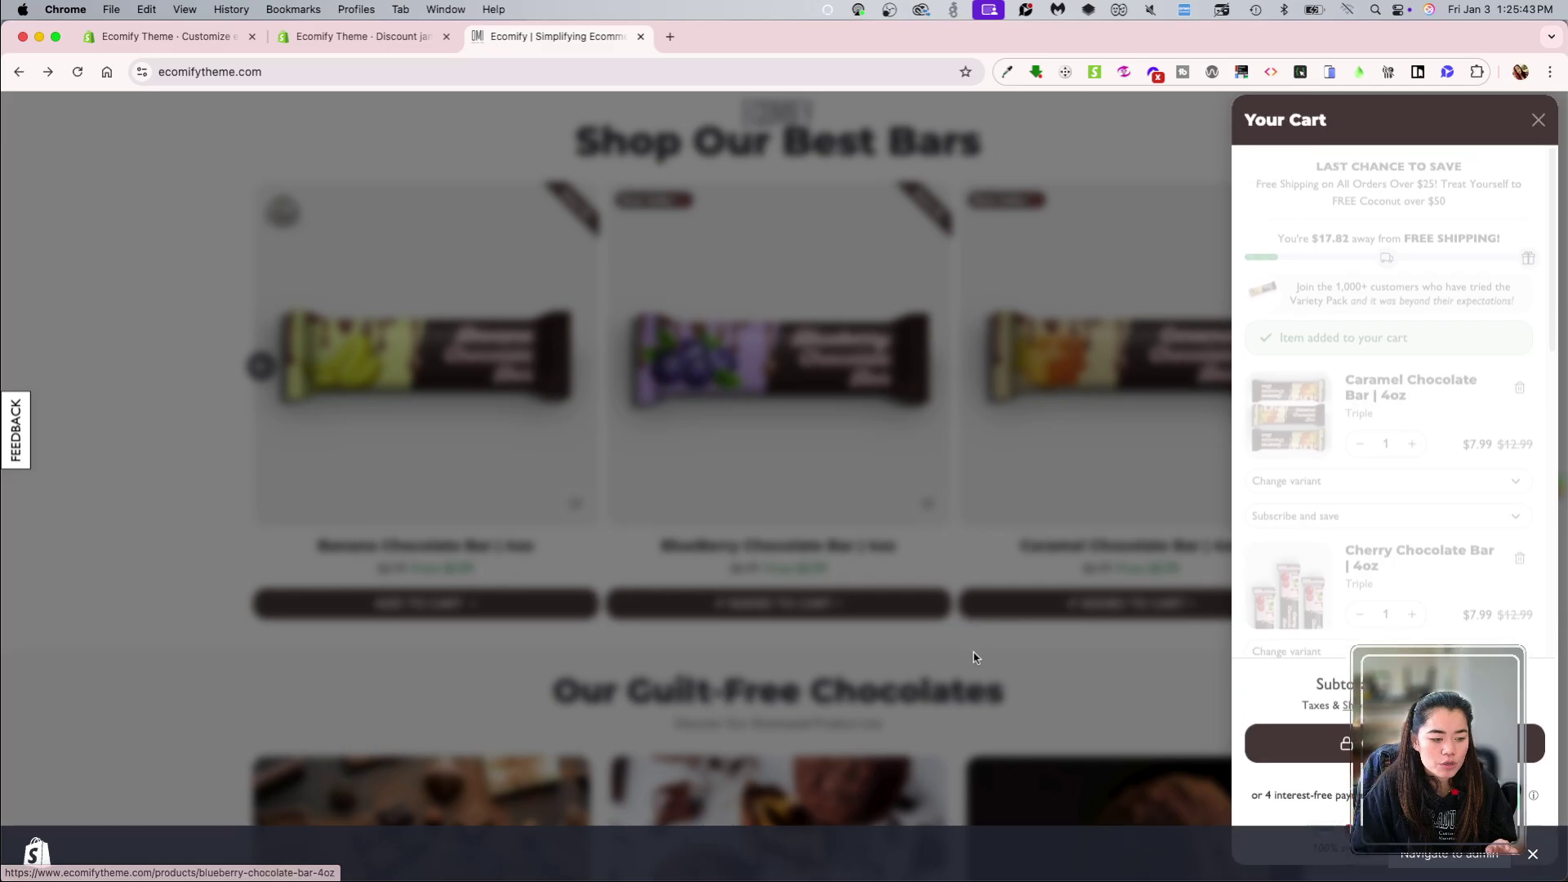
{"action": "left_click", "coordinate": [910, 621]}
Step: Add the 16 pk Ganache Galore Drops to the cart
{"action": "scroll", "coordinate": [911, 627], "scroll_direction": "down", "scroll_amount": 20}
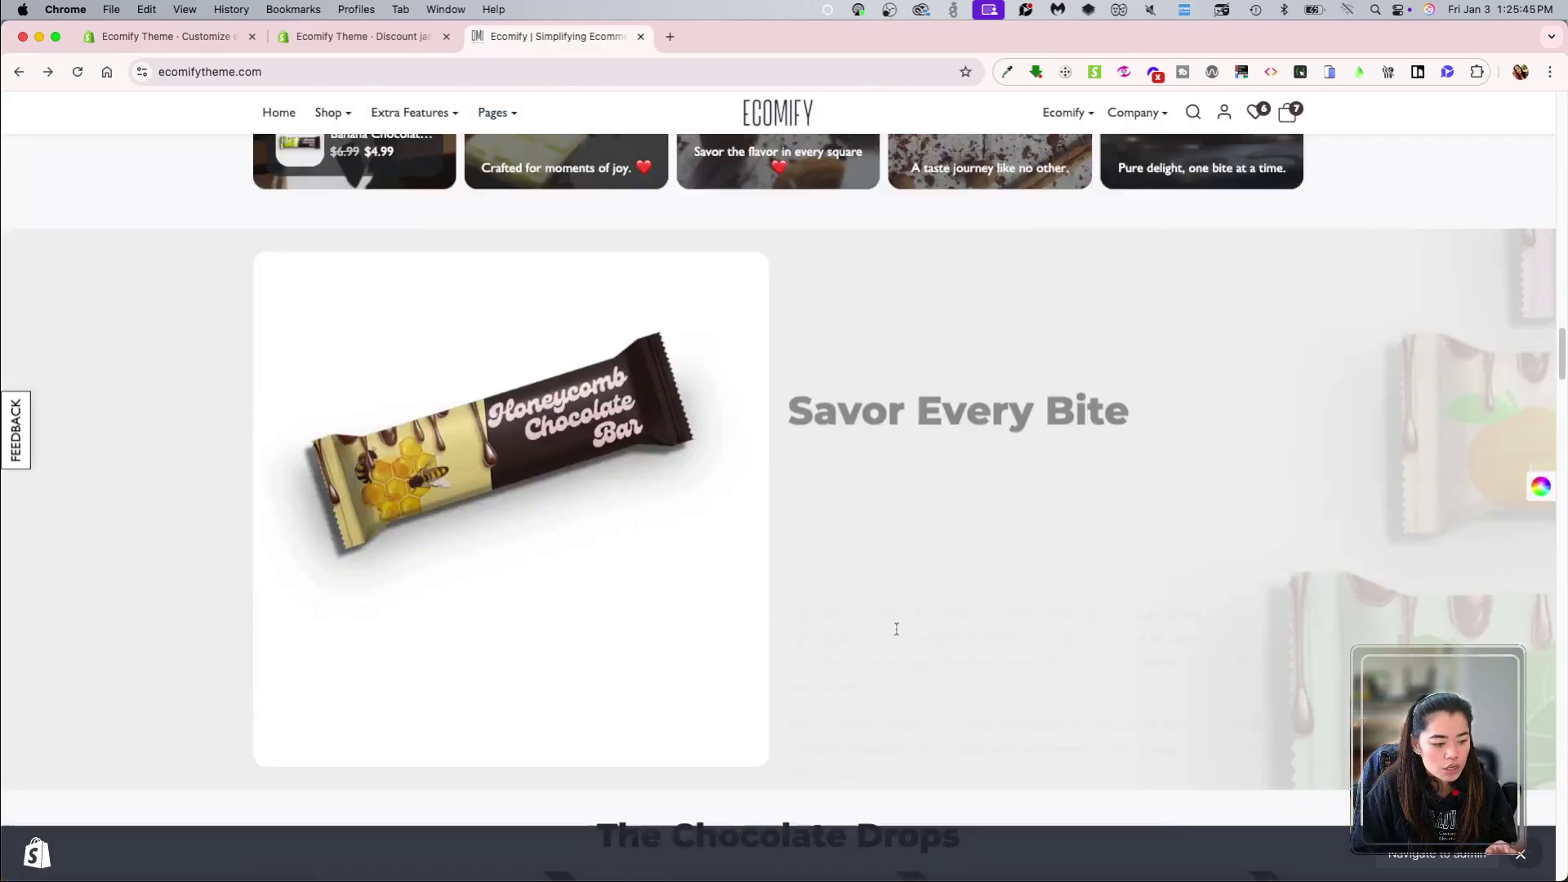
{"action": "scroll", "coordinate": [896, 629], "scroll_direction": "down", "scroll_amount": 10}
{"action": "left_click", "coordinate": [776, 432]}
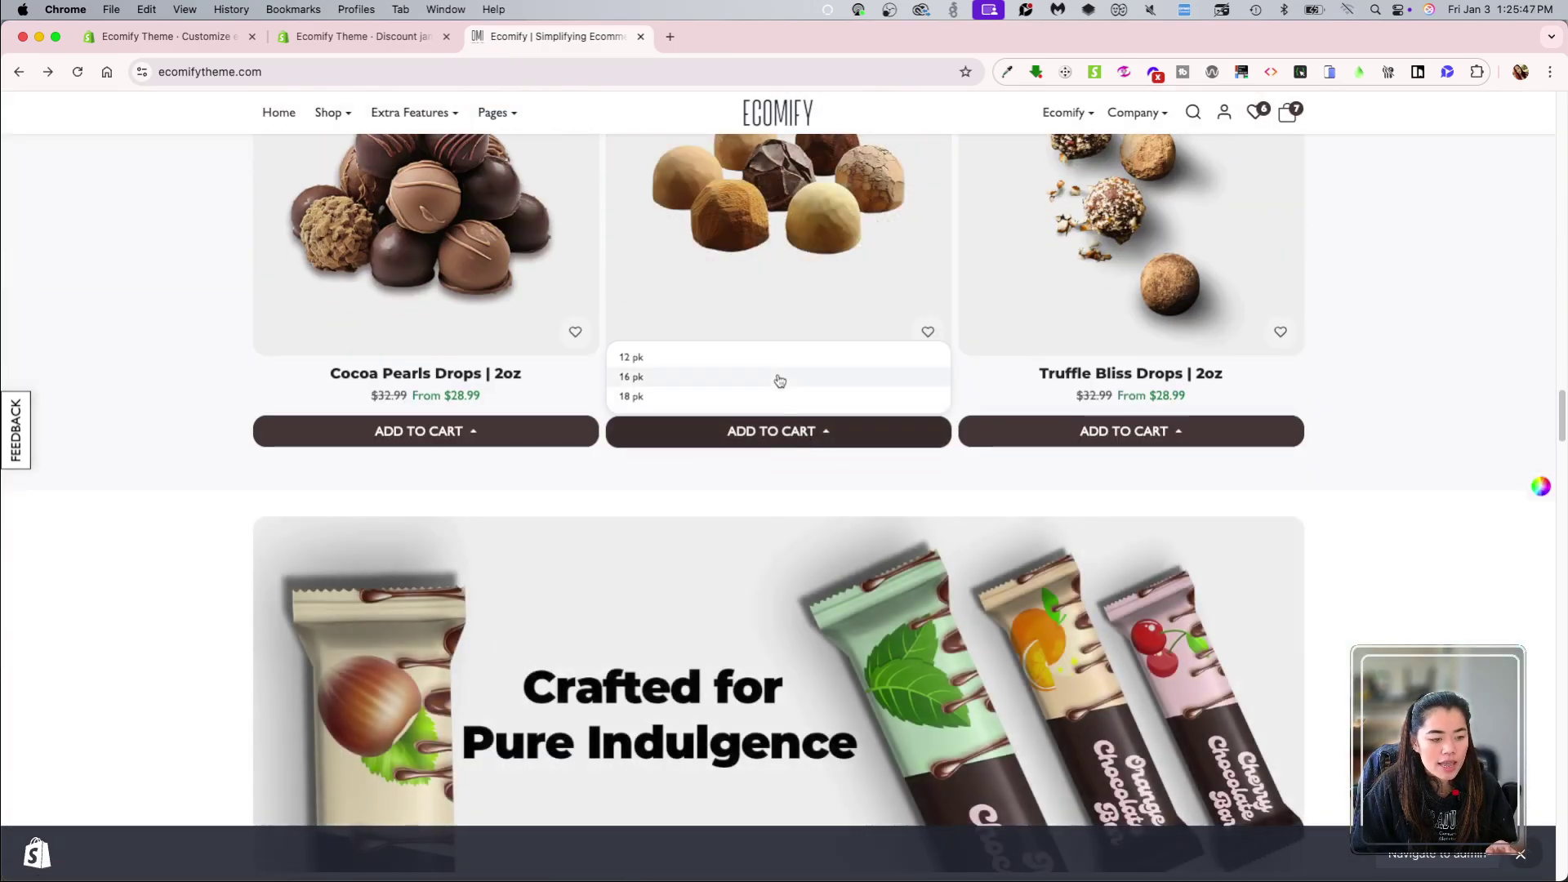
{"action": "left_click", "coordinate": [776, 379]}
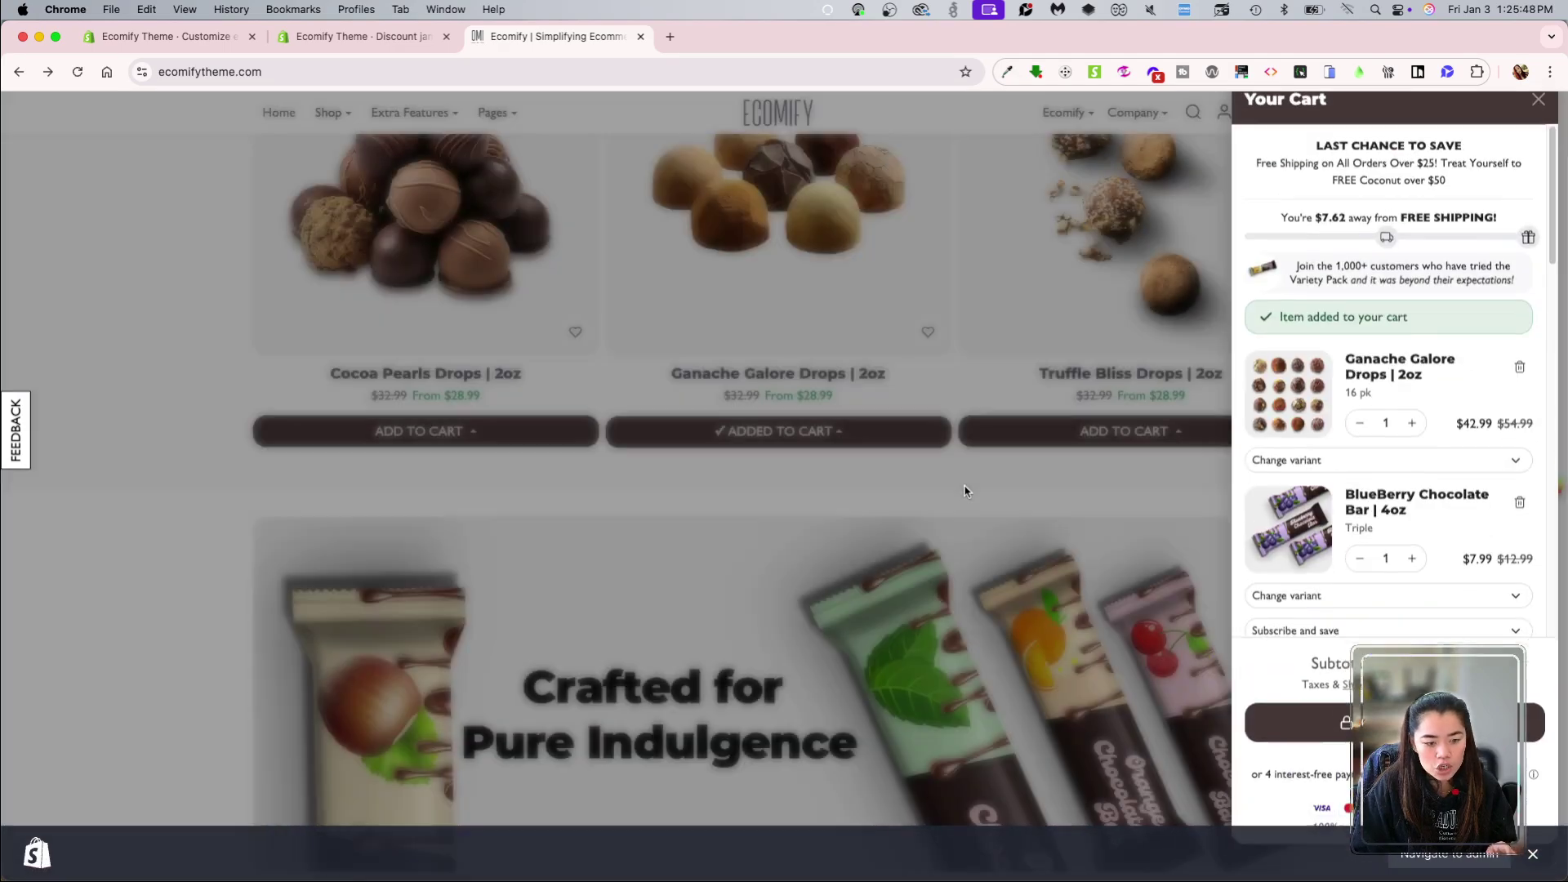
{"action": "left_click", "coordinate": [972, 482]}
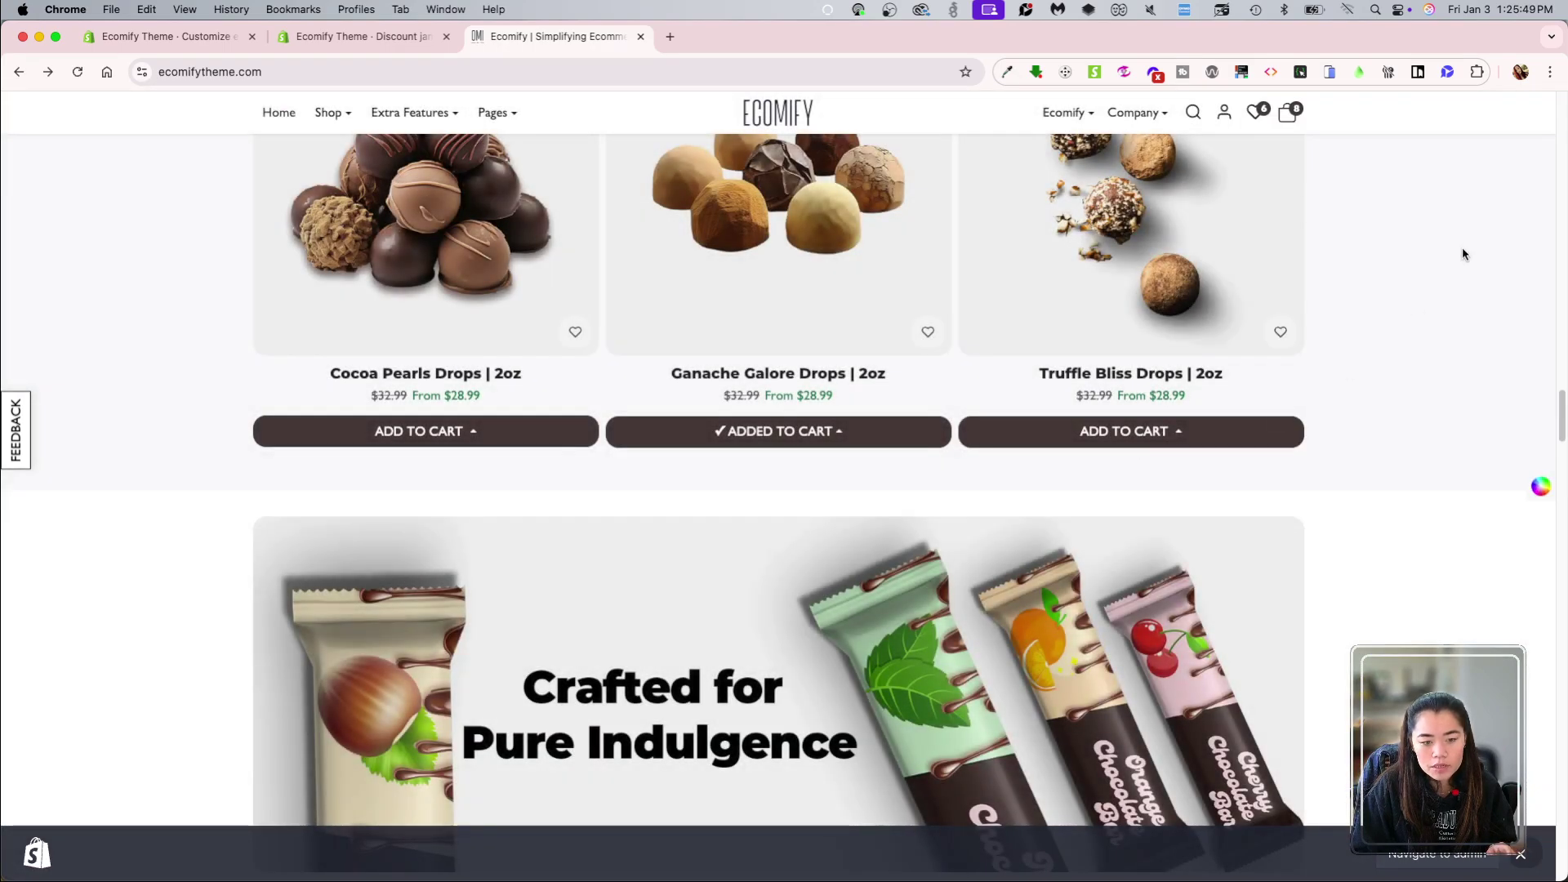
Step: Review the cart and go to checkout, where JAN25 brings the total to $17.38
{"action": "left_click", "coordinate": [1285, 115]}
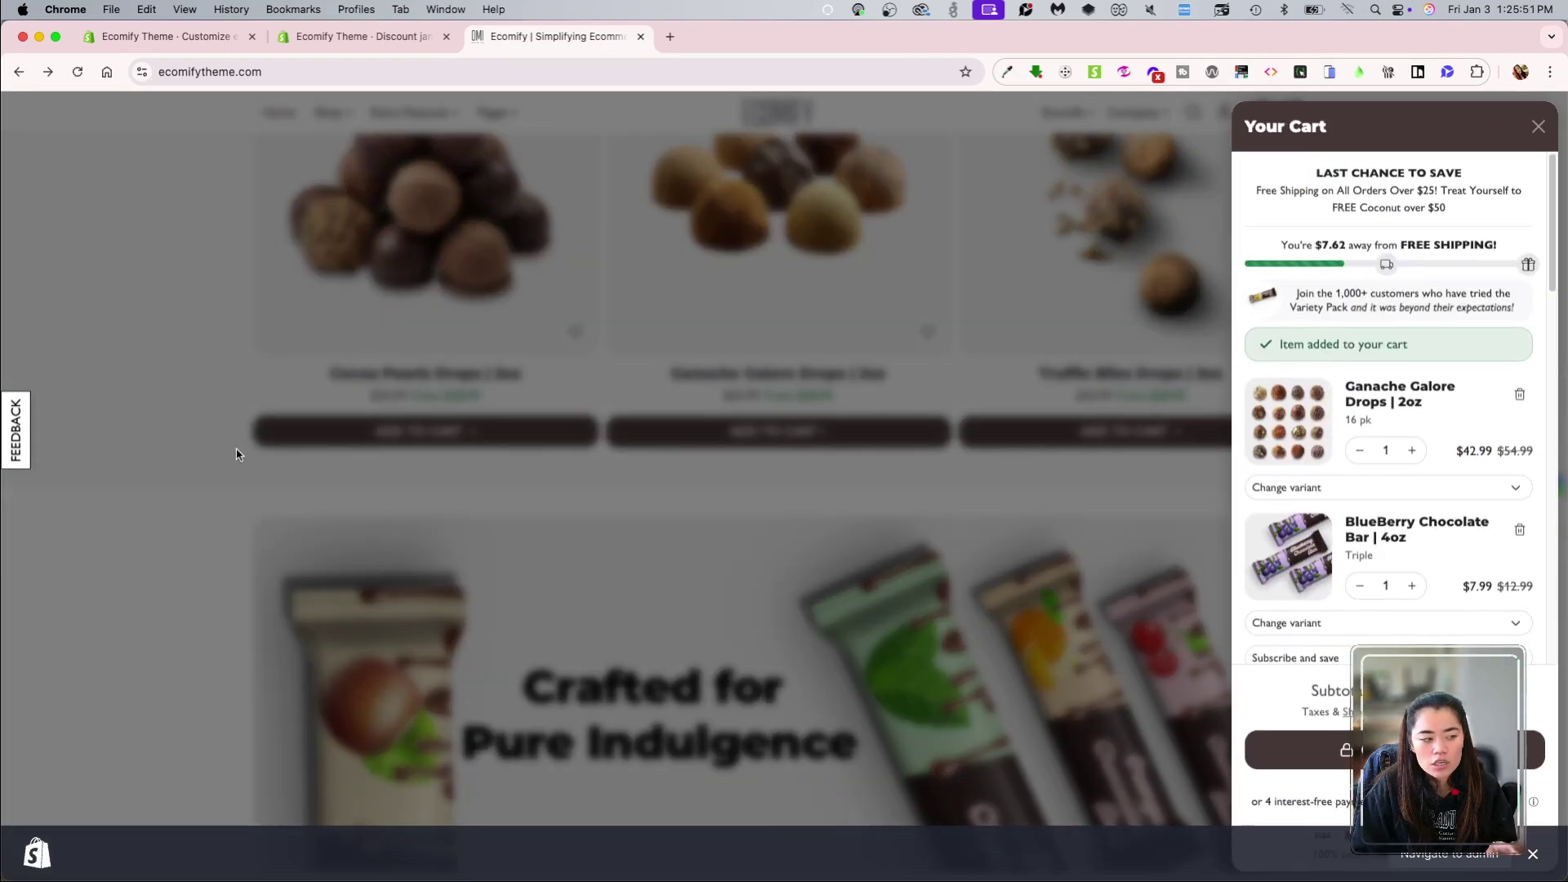
{"action": "left_click", "coordinate": [238, 449]}
{"action": "left_click", "coordinate": [68, 74]}
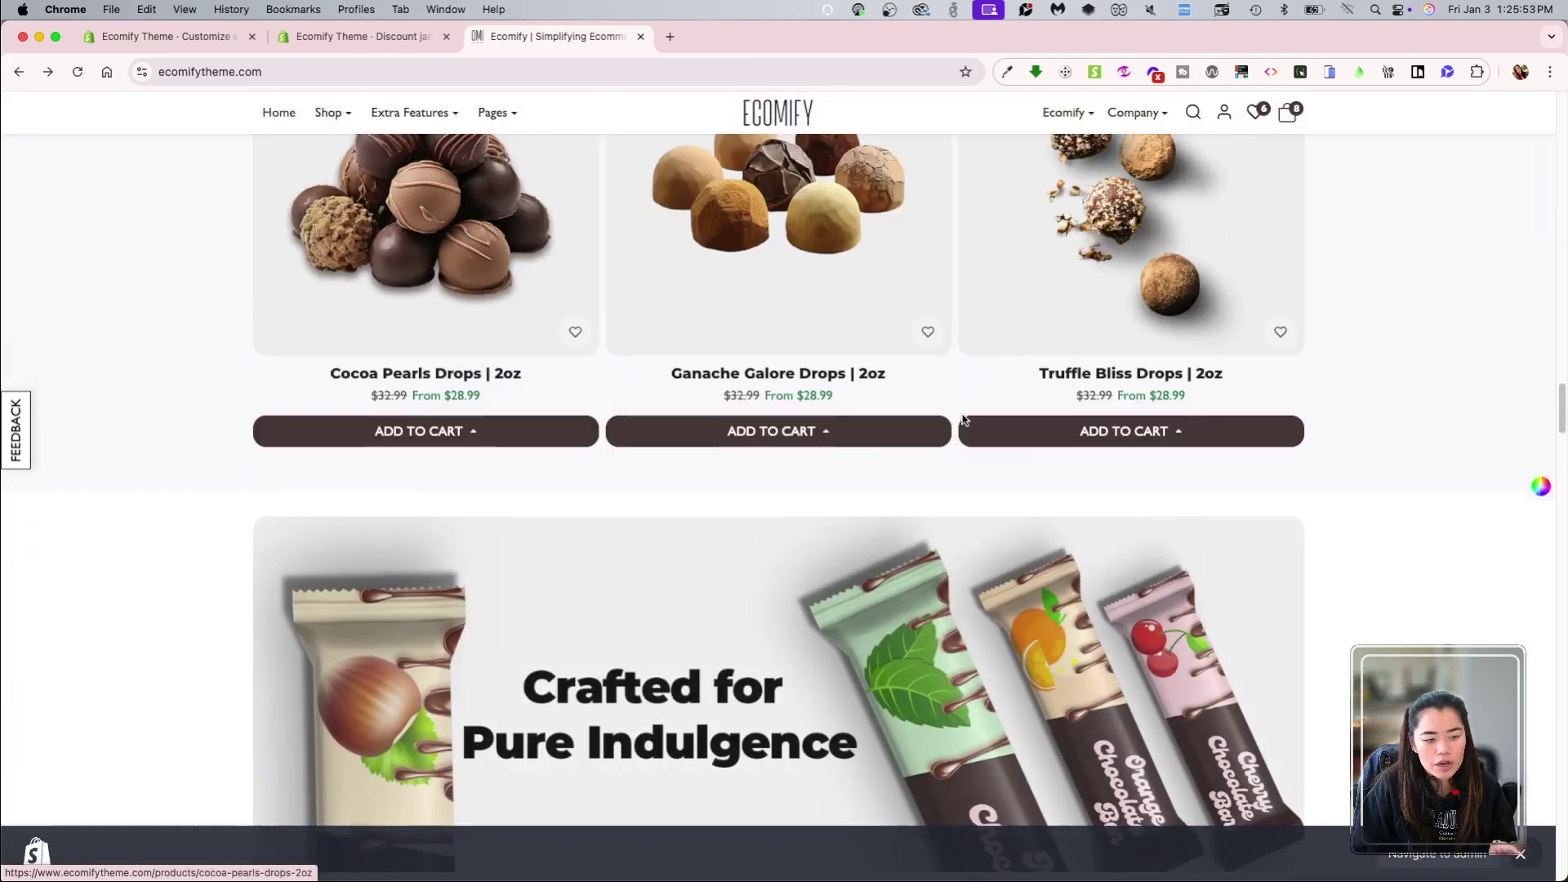
{"action": "left_click", "coordinate": [1287, 113]}
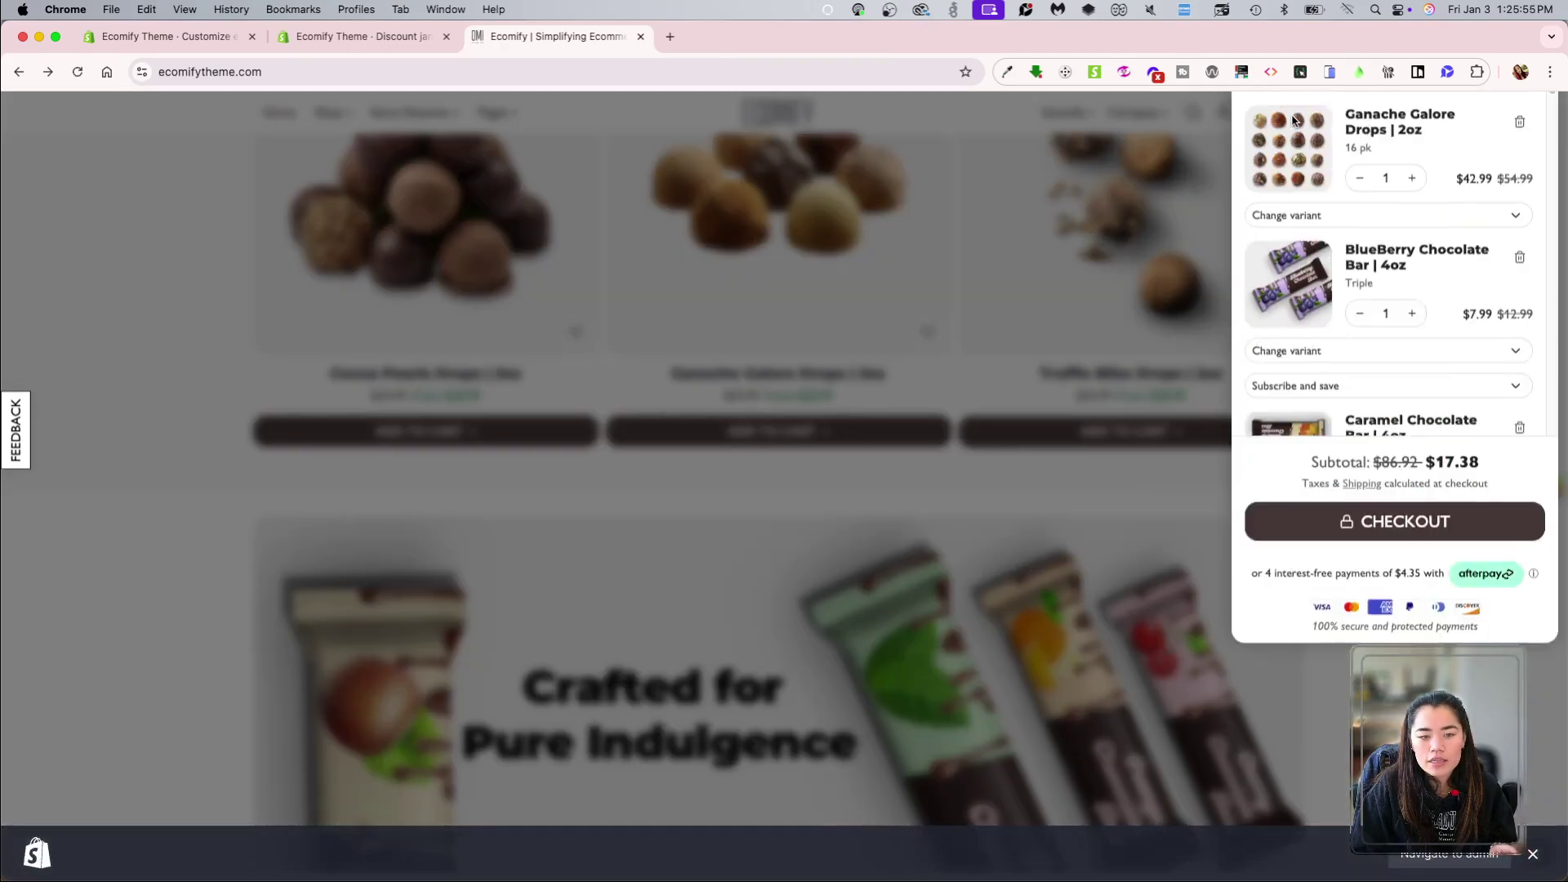
{"action": "left_click", "coordinate": [1298, 750]}
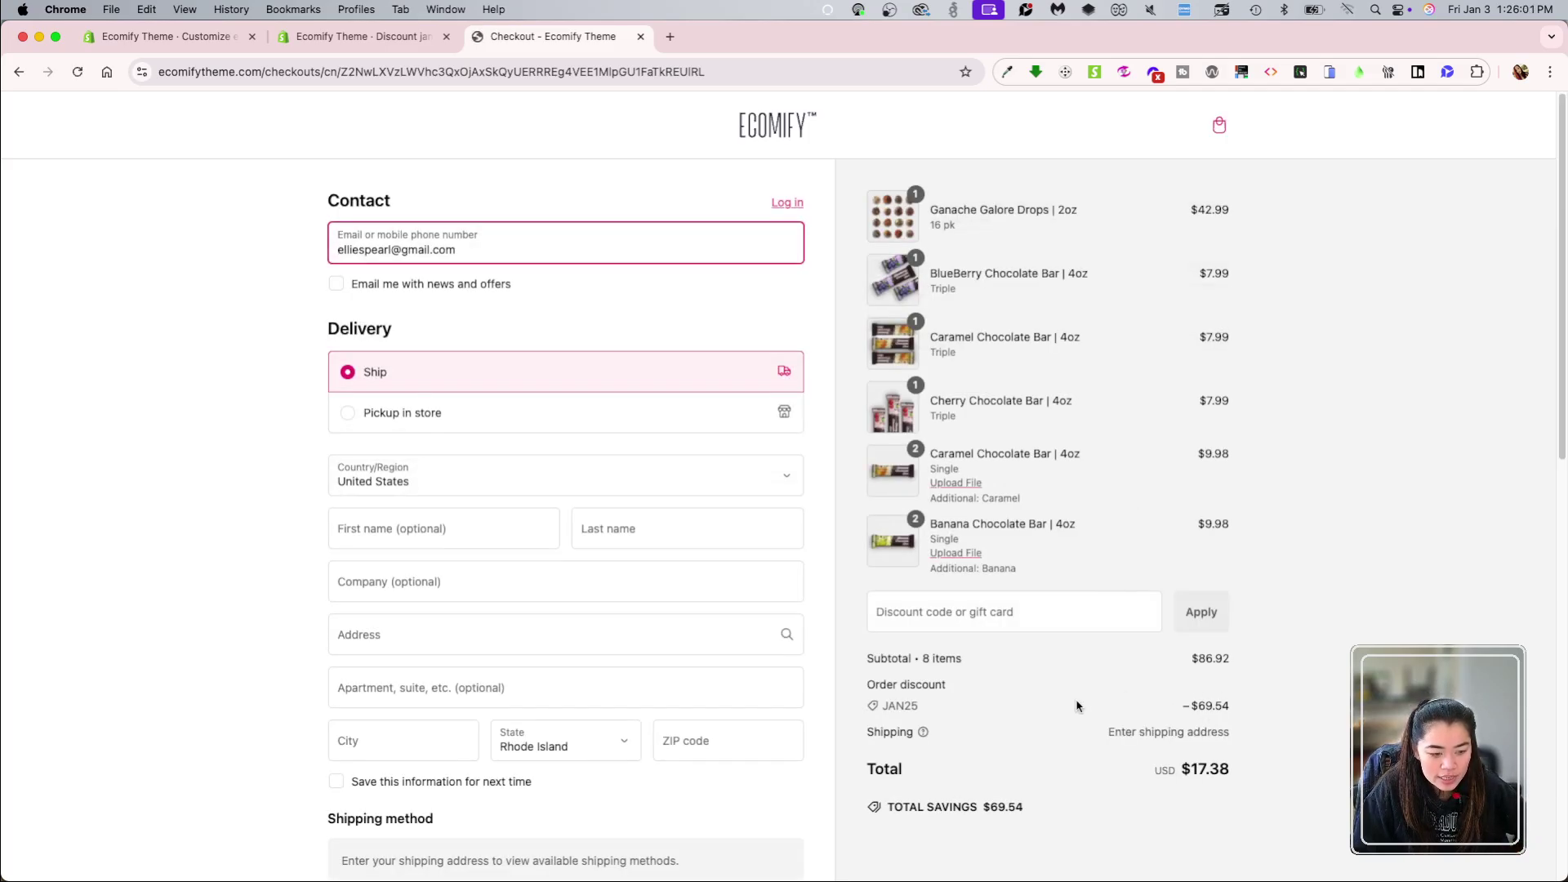
{"action": "scroll", "coordinate": [929, 660], "scroll_direction": "down", "scroll_amount": 1}
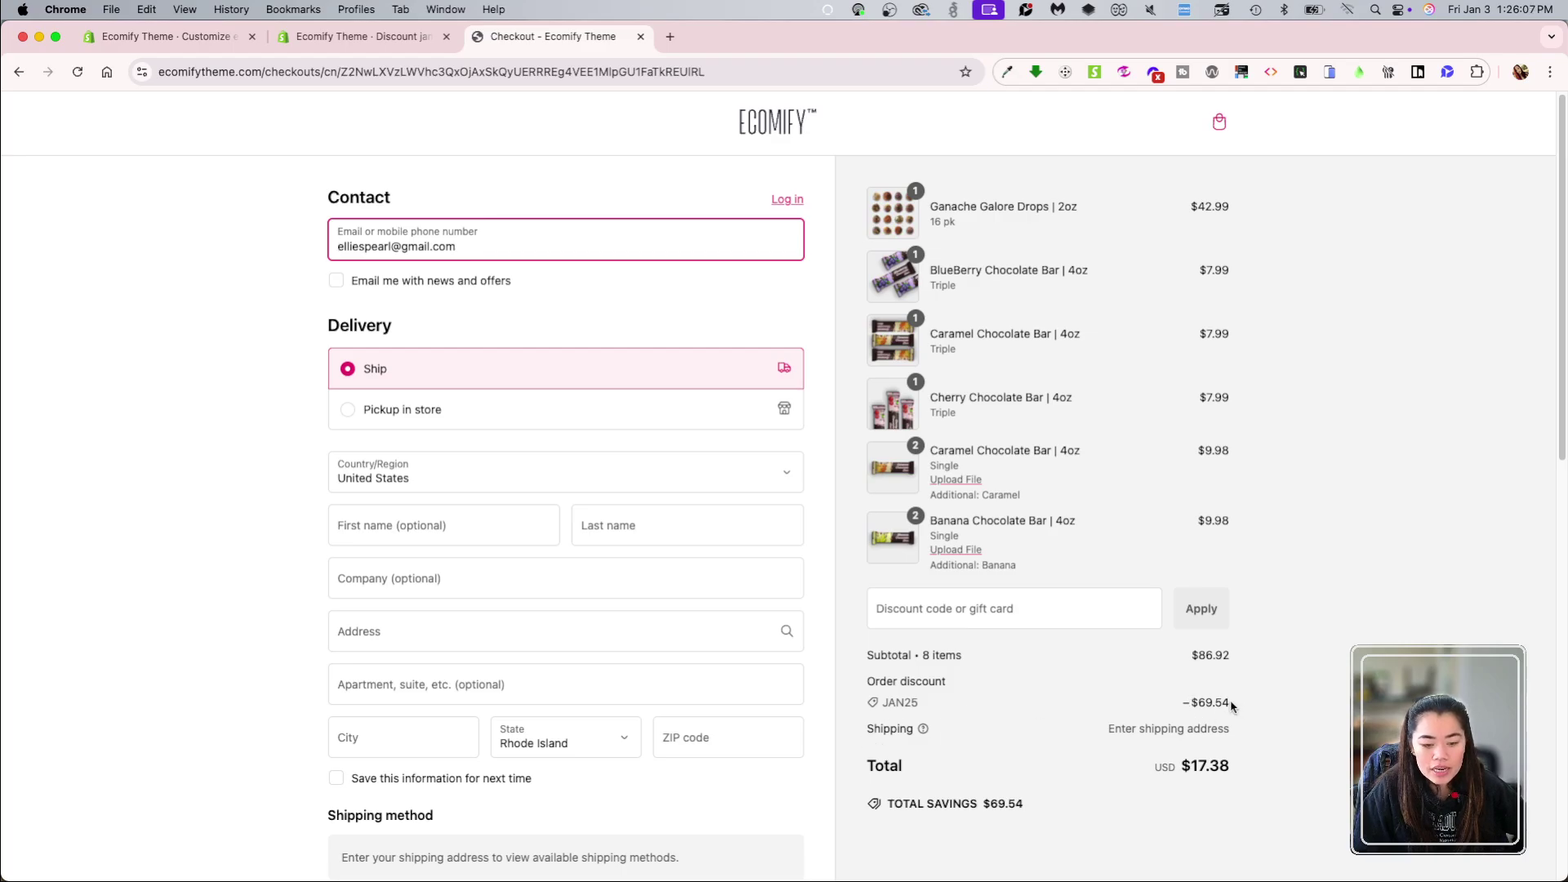
{"action": "left_click_drag", "start_coordinate": [1237, 708], "coordinate": [1123, 705]}
{"action": "left_click", "coordinate": [1265, 711]}
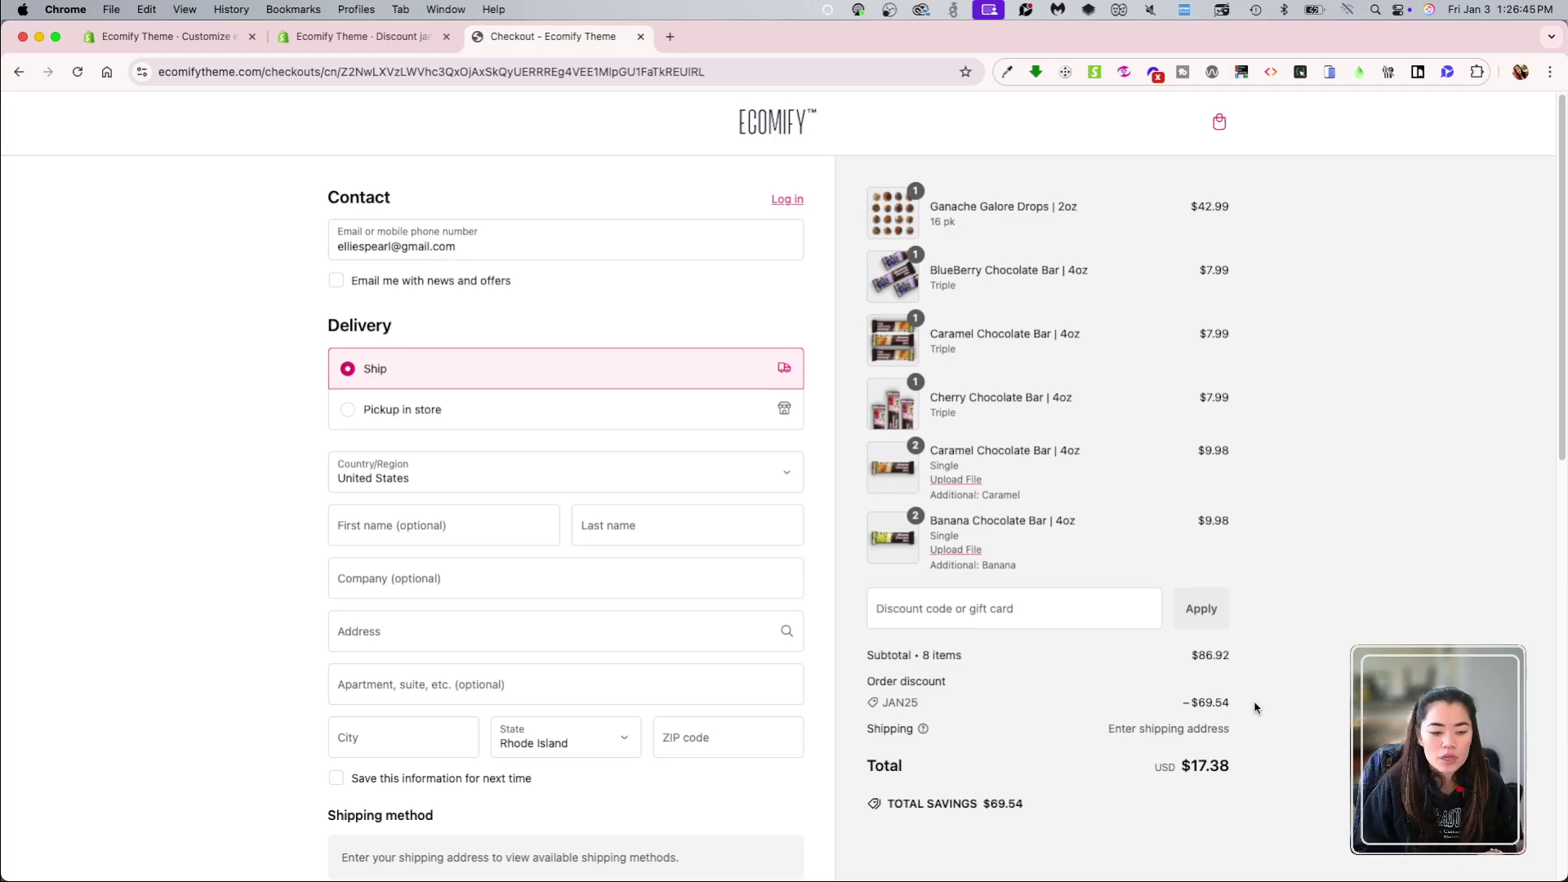
{"action": "scroll", "coordinate": [1258, 706], "scroll_direction": "down", "scroll_amount": 4}
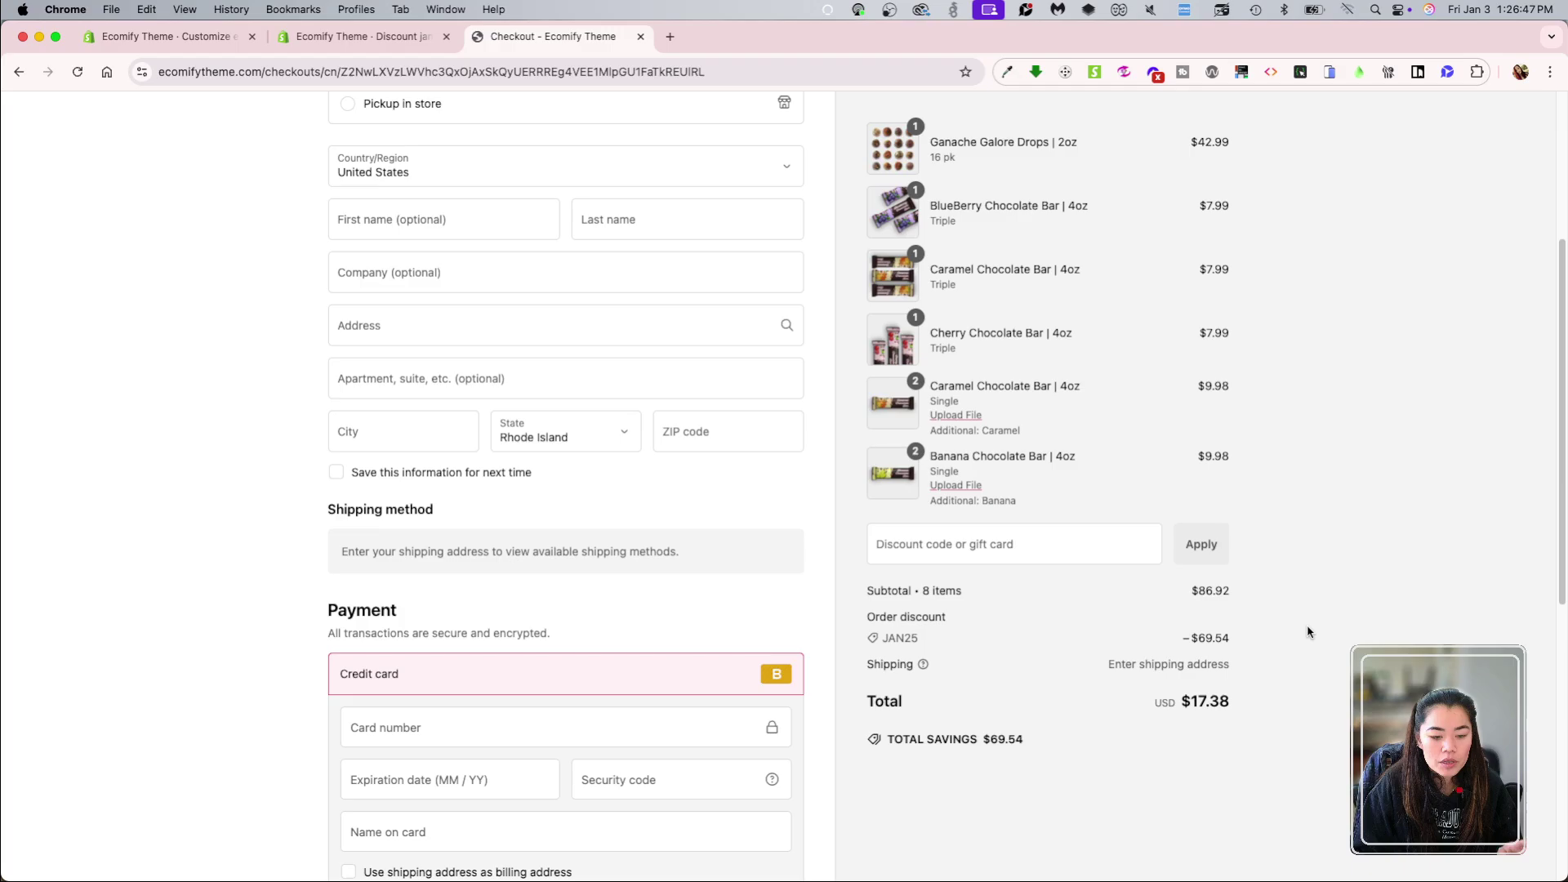
{"action": "scroll", "coordinate": [1271, 698], "scroll_direction": "up", "scroll_amount": 1}
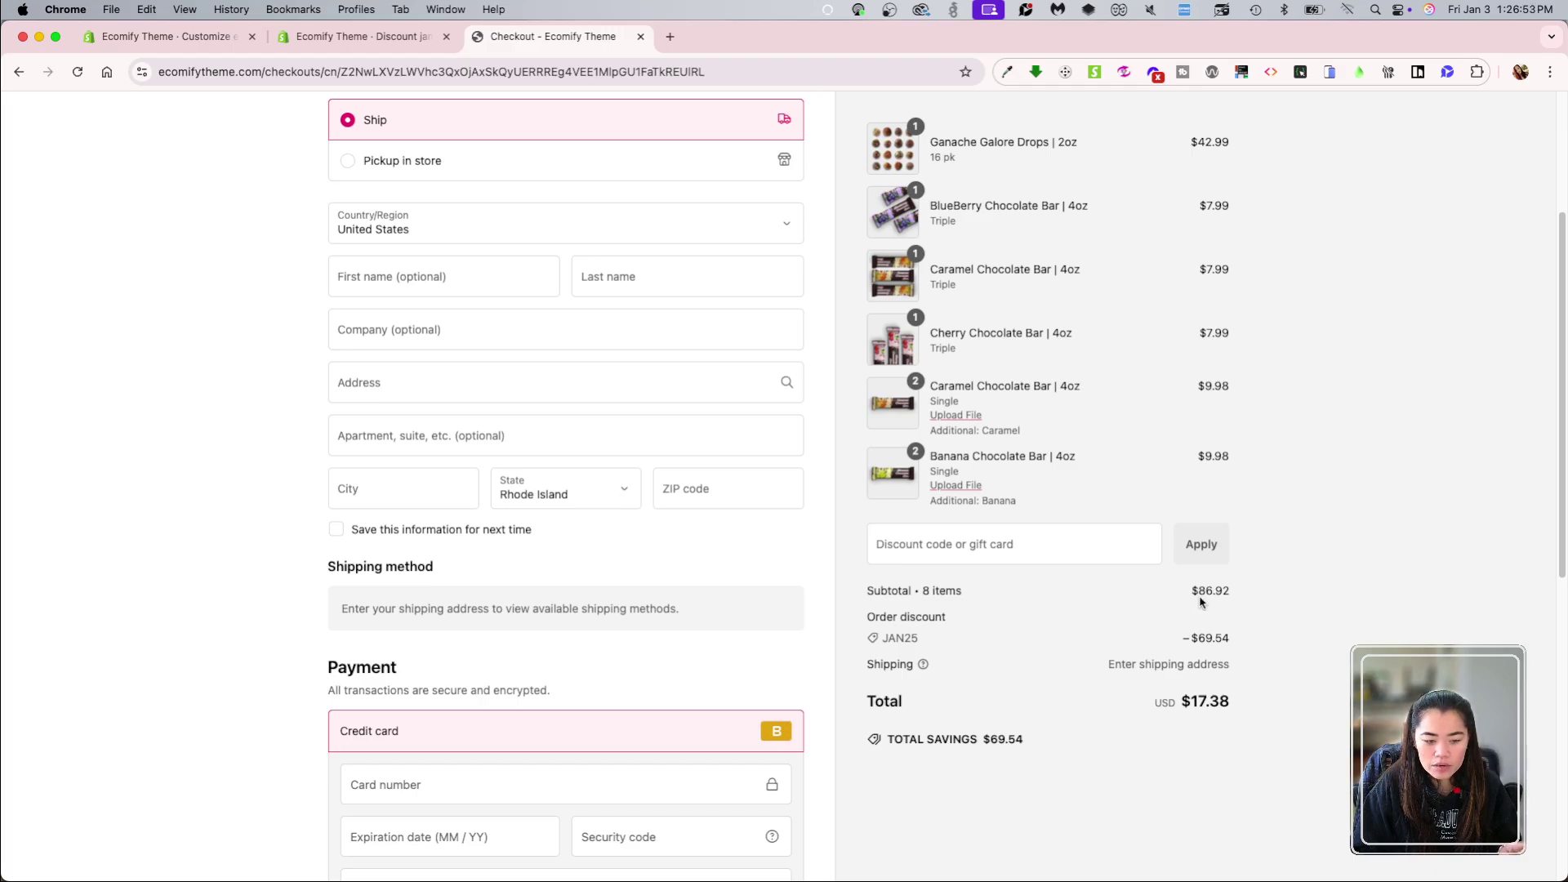
{"action": "left_click_drag", "start_coordinate": [1192, 638], "coordinate": [1232, 640]}
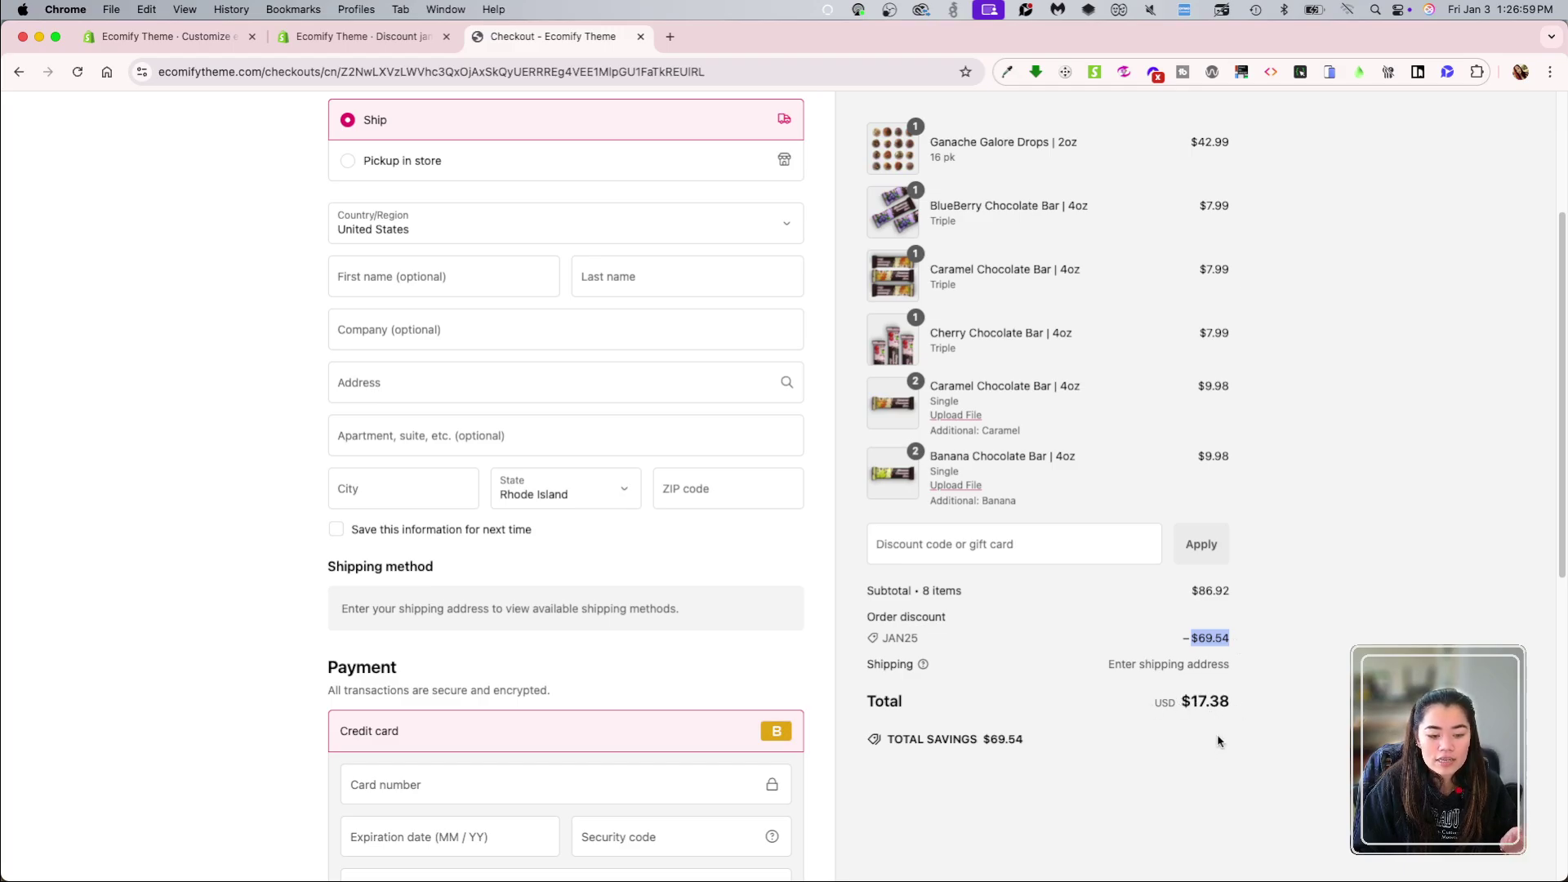
{"action": "left_click", "coordinate": [1058, 769]}
{"action": "left_click_drag", "start_coordinate": [1021, 746], "coordinate": [872, 745]}
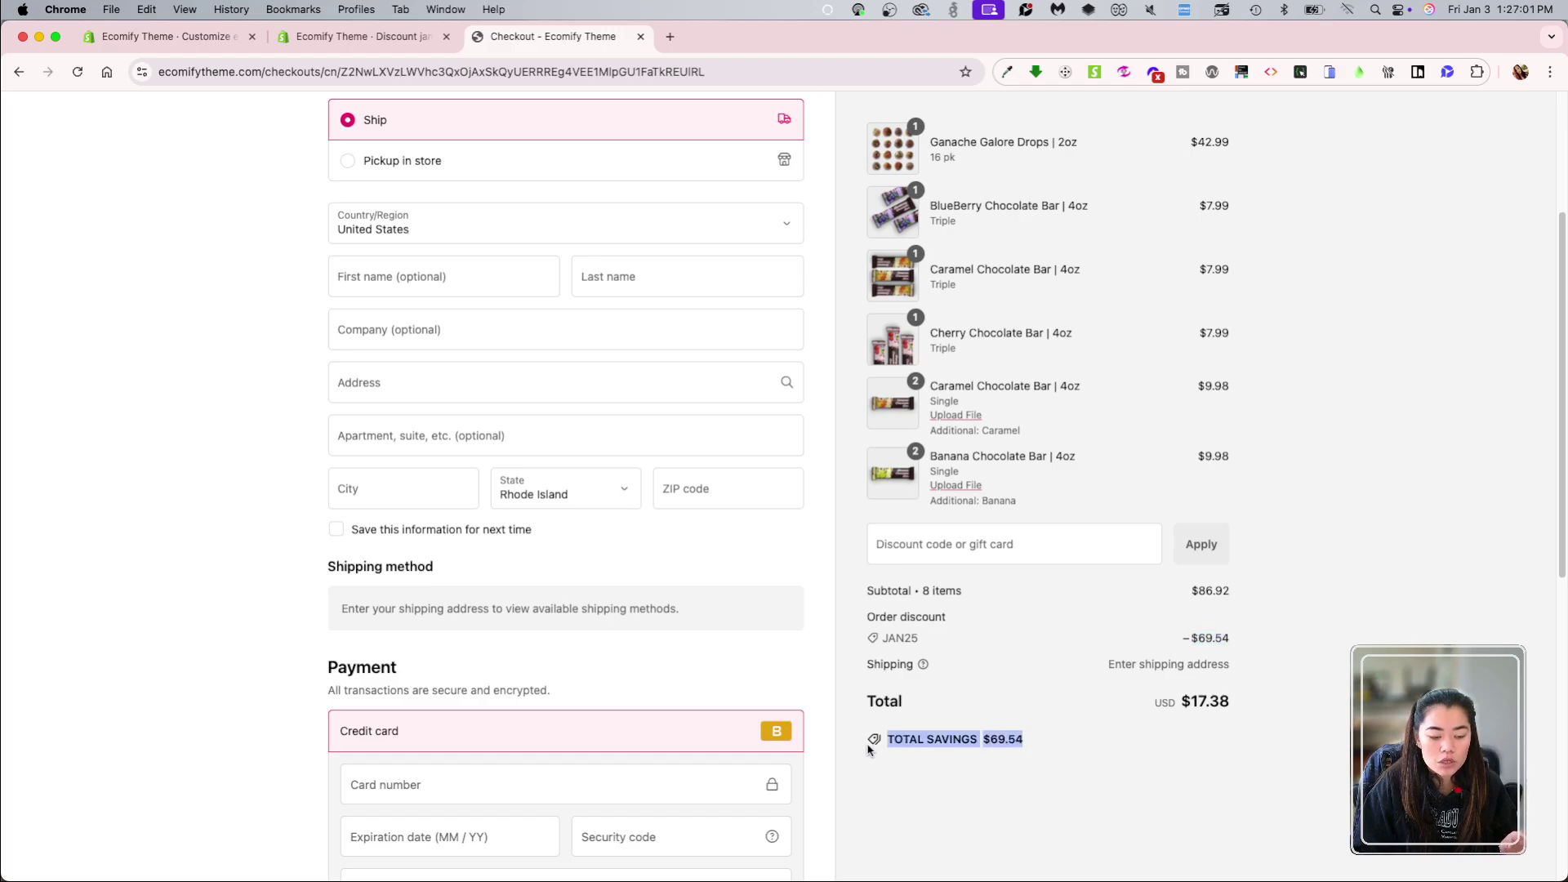
{"action": "left_click", "coordinate": [1022, 794]}
{"action": "scroll", "coordinate": [1096, 777], "scroll_direction": "up", "scroll_amount": 5}
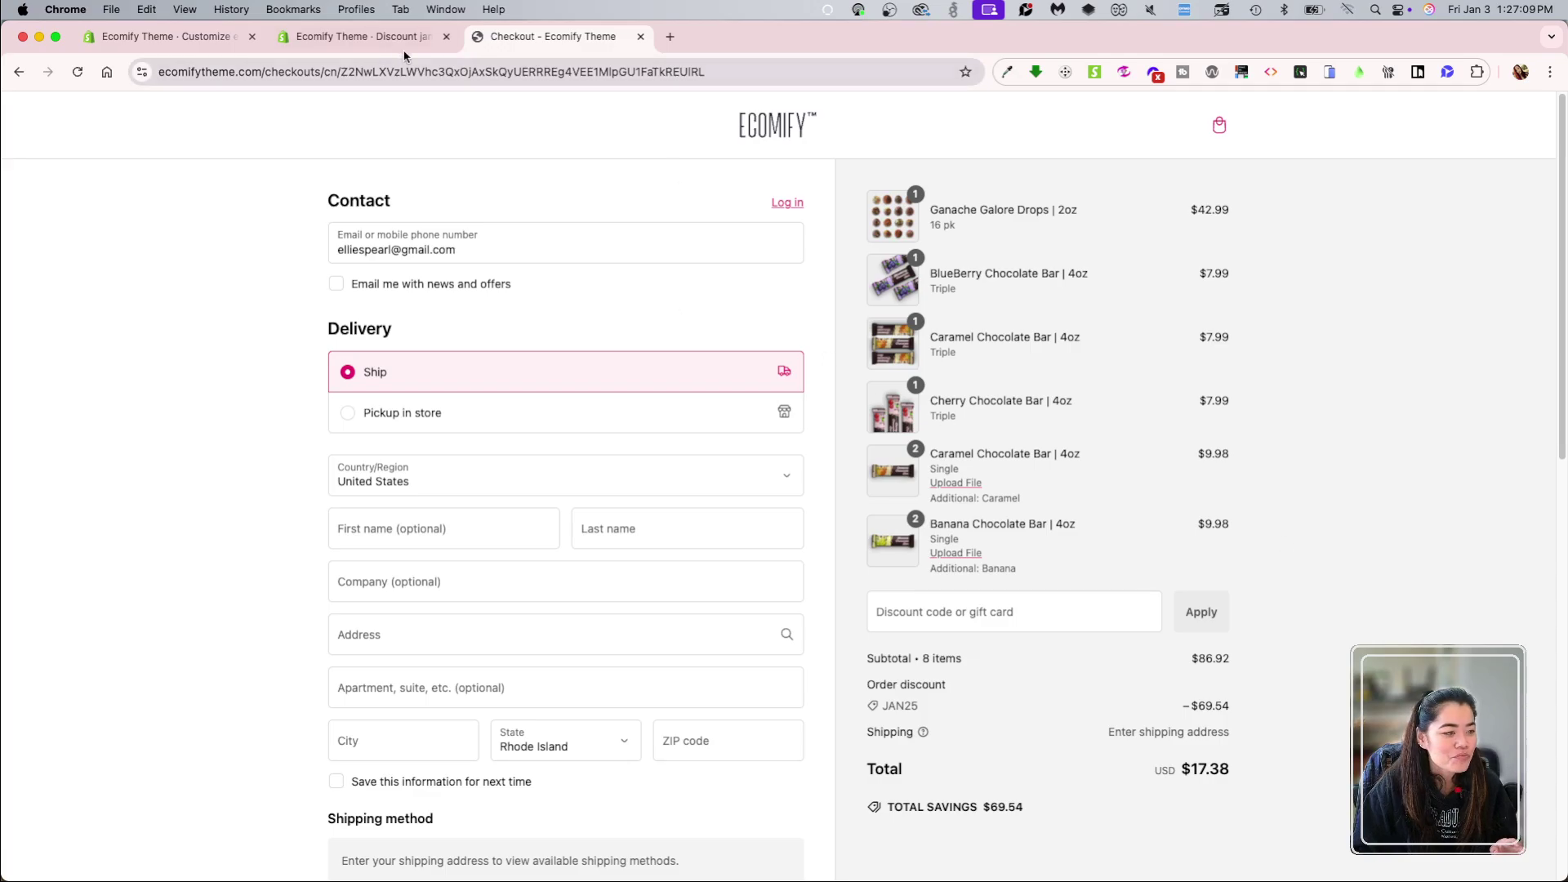
Step: Delete the jan25 discount from its page and start adding a new discount
{"action": "left_click", "coordinate": [376, 37]}
{"action": "scroll", "coordinate": [986, 564], "scroll_direction": "down", "scroll_amount": 5}
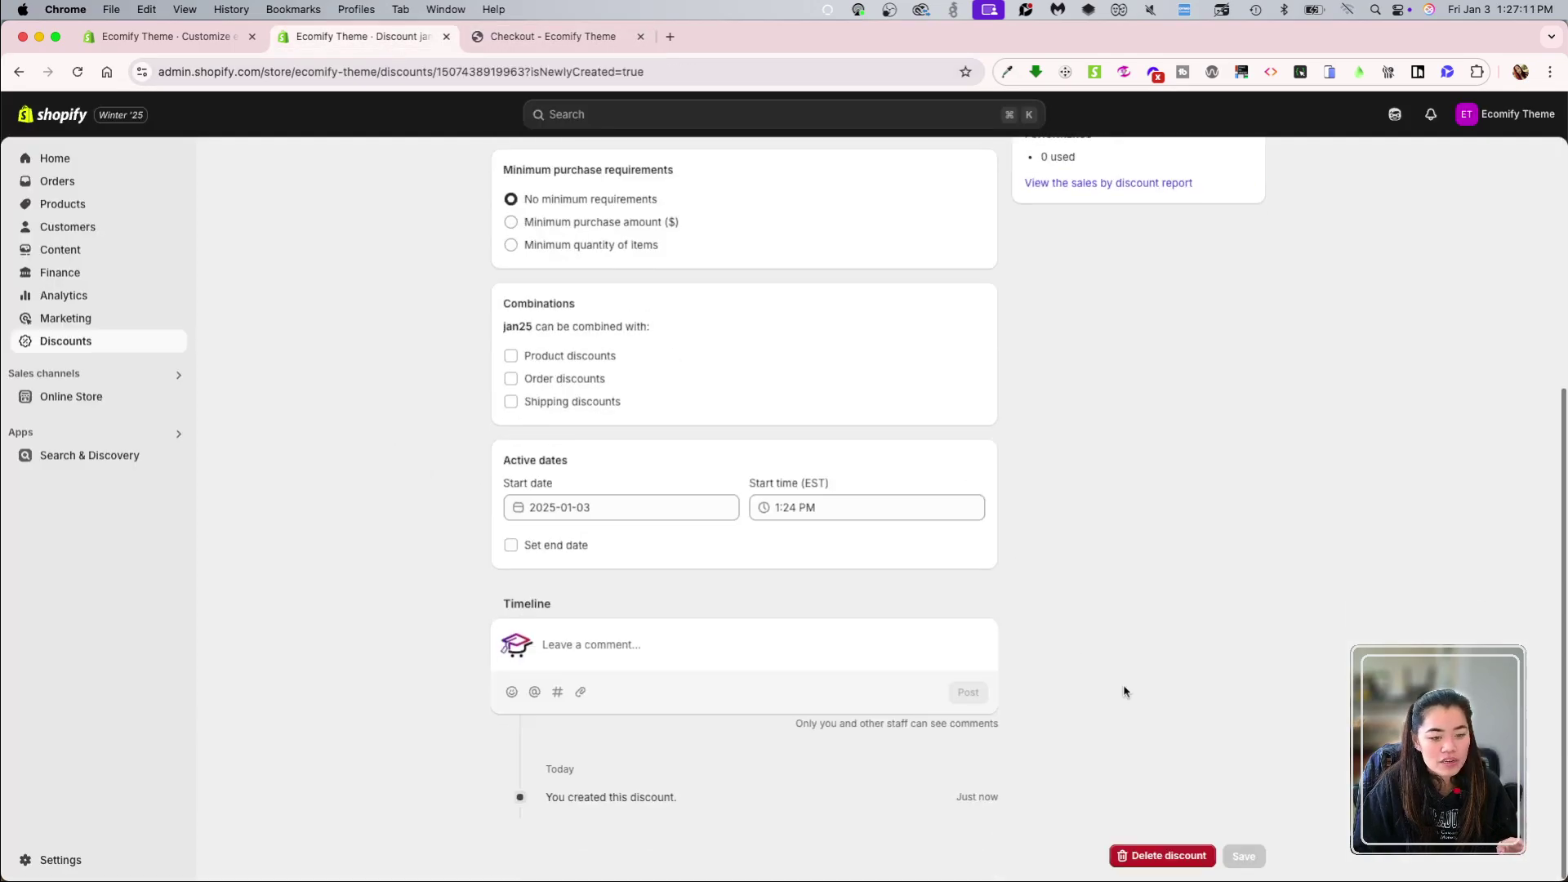
{"action": "left_click", "coordinate": [1159, 855]}
{"action": "left_click", "coordinate": [998, 534]}
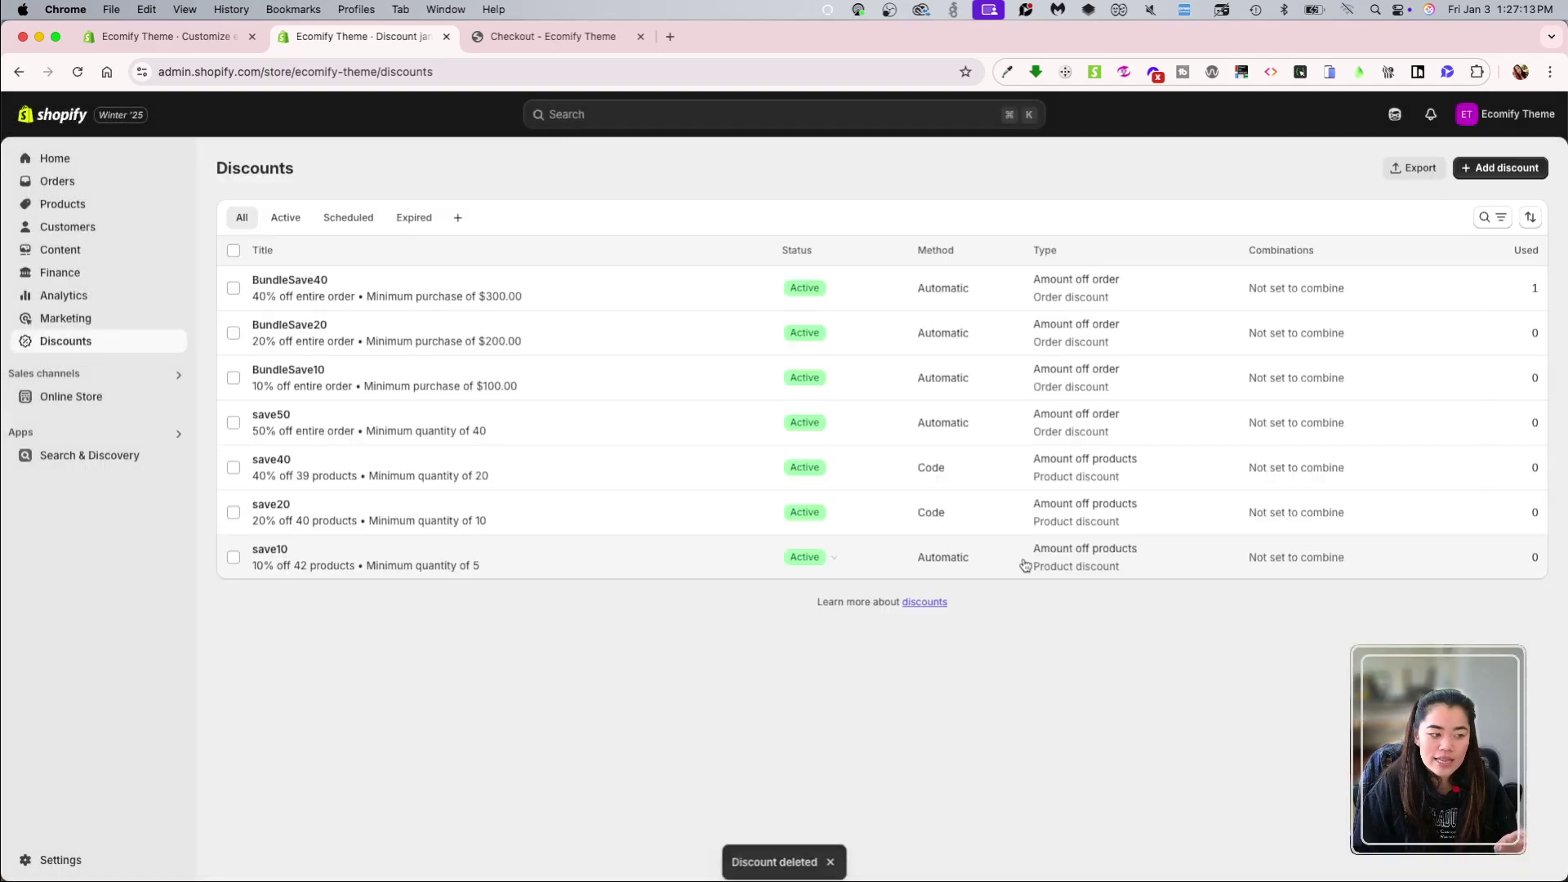
{"action": "left_click", "coordinate": [1498, 172]}
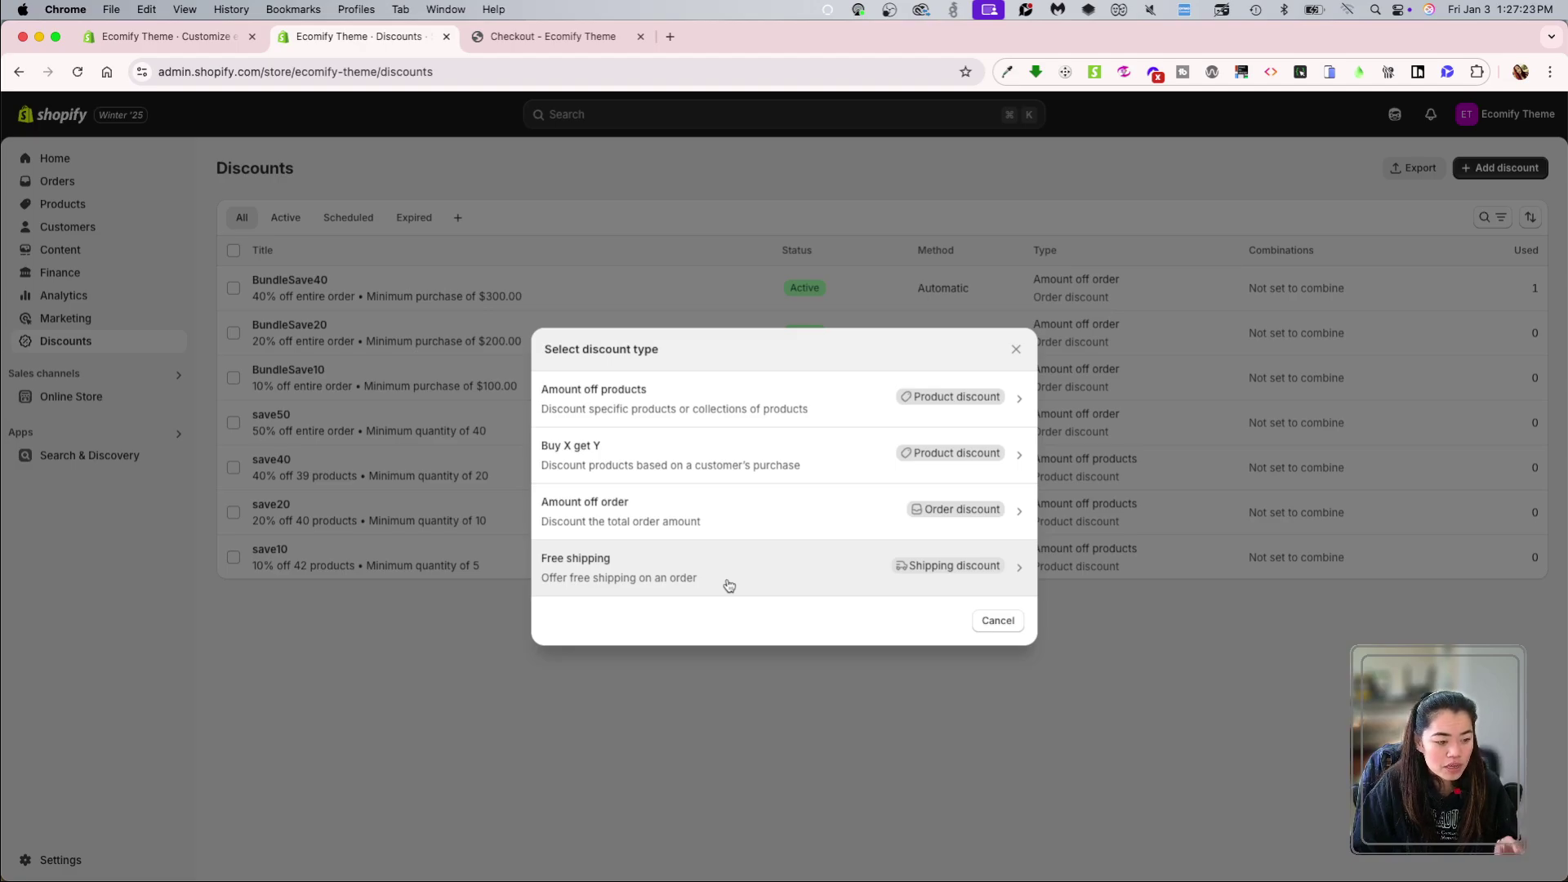
Step: Create an automatic free shipping discount titled freeshipping
{"action": "left_click", "coordinate": [781, 585]}
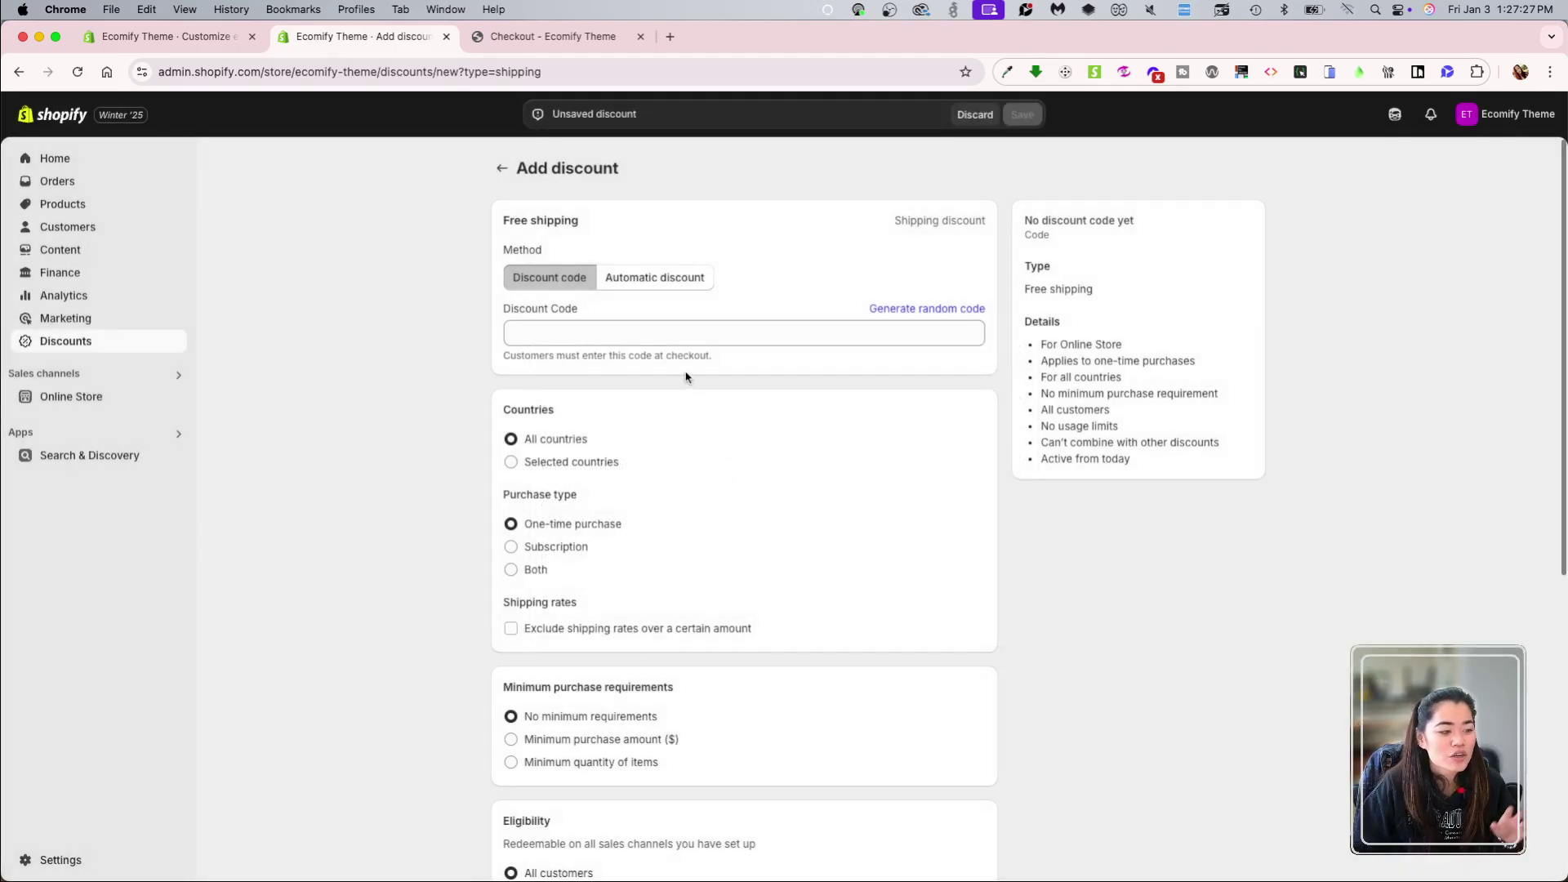
{"action": "left_click", "coordinate": [648, 279]}
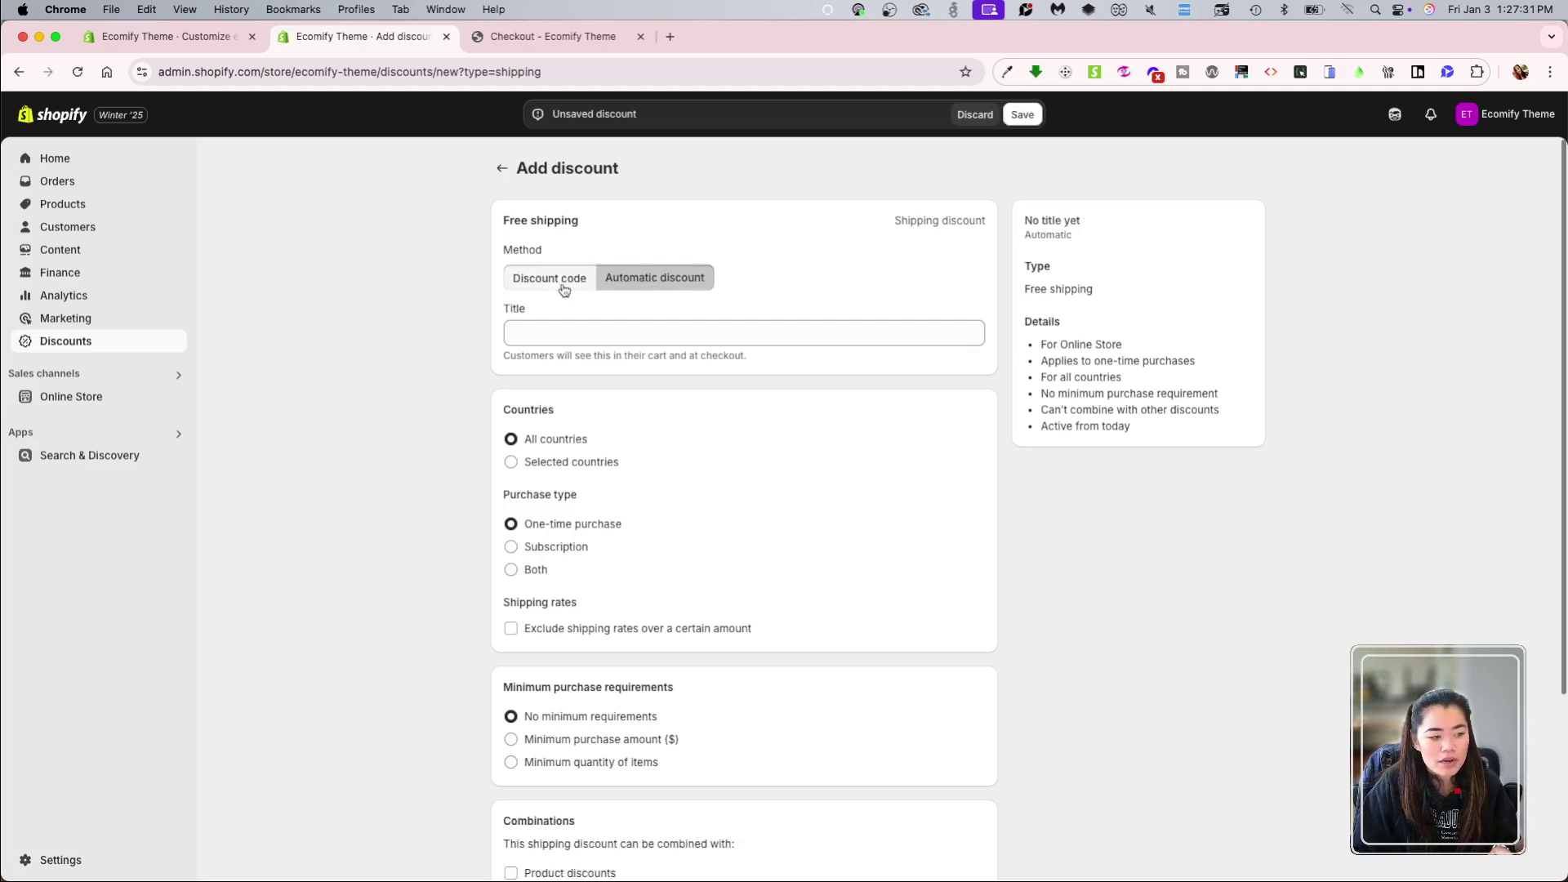
{"action": "left_click", "coordinate": [638, 321]}
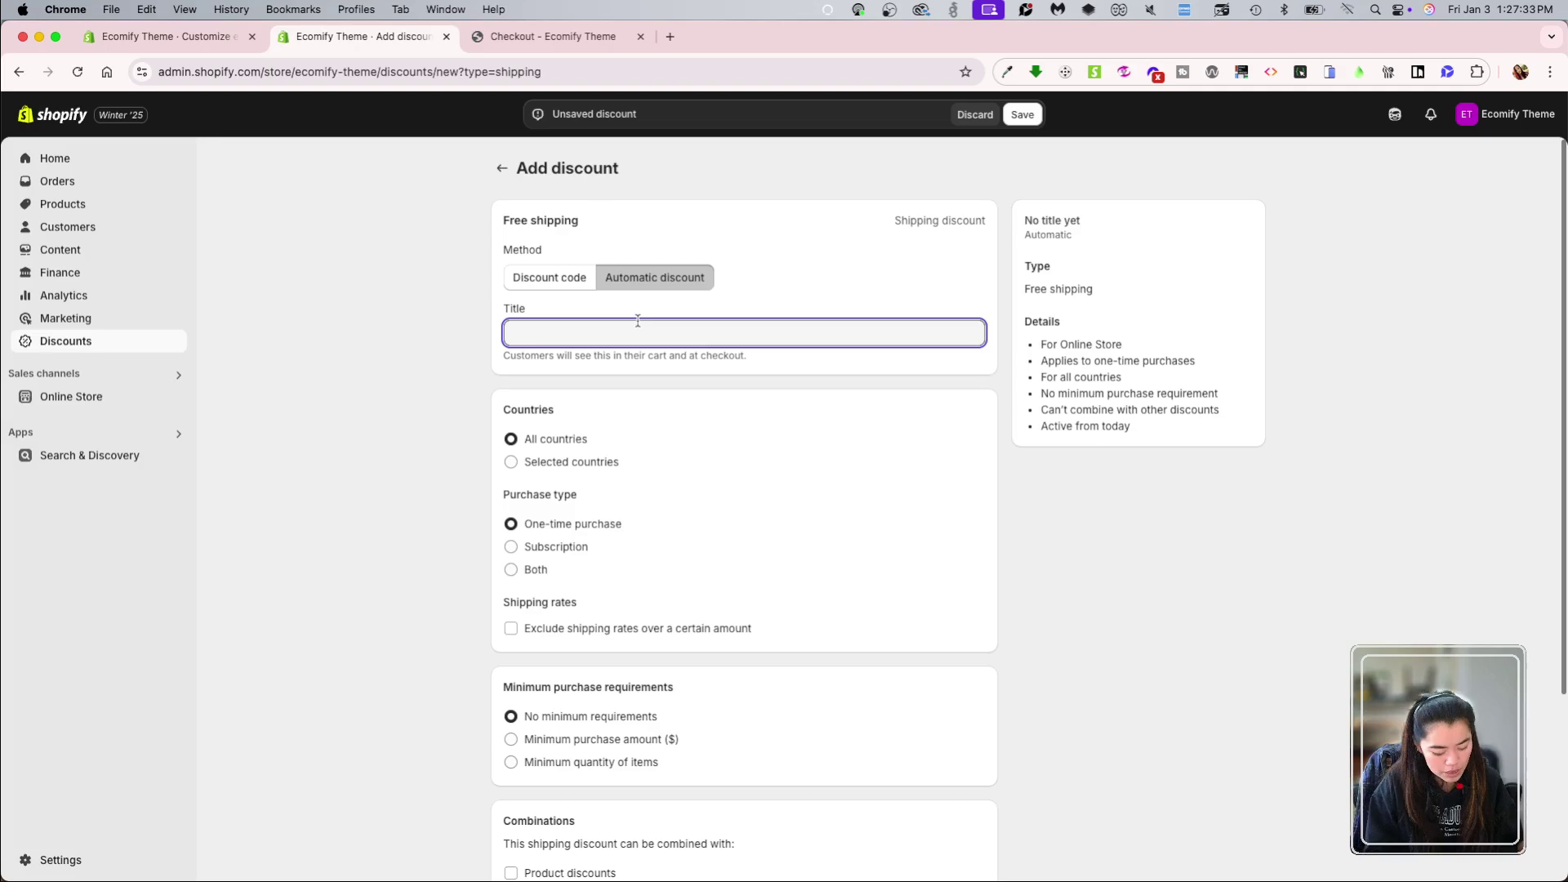
{"action": "type", "text": "freeshi"}
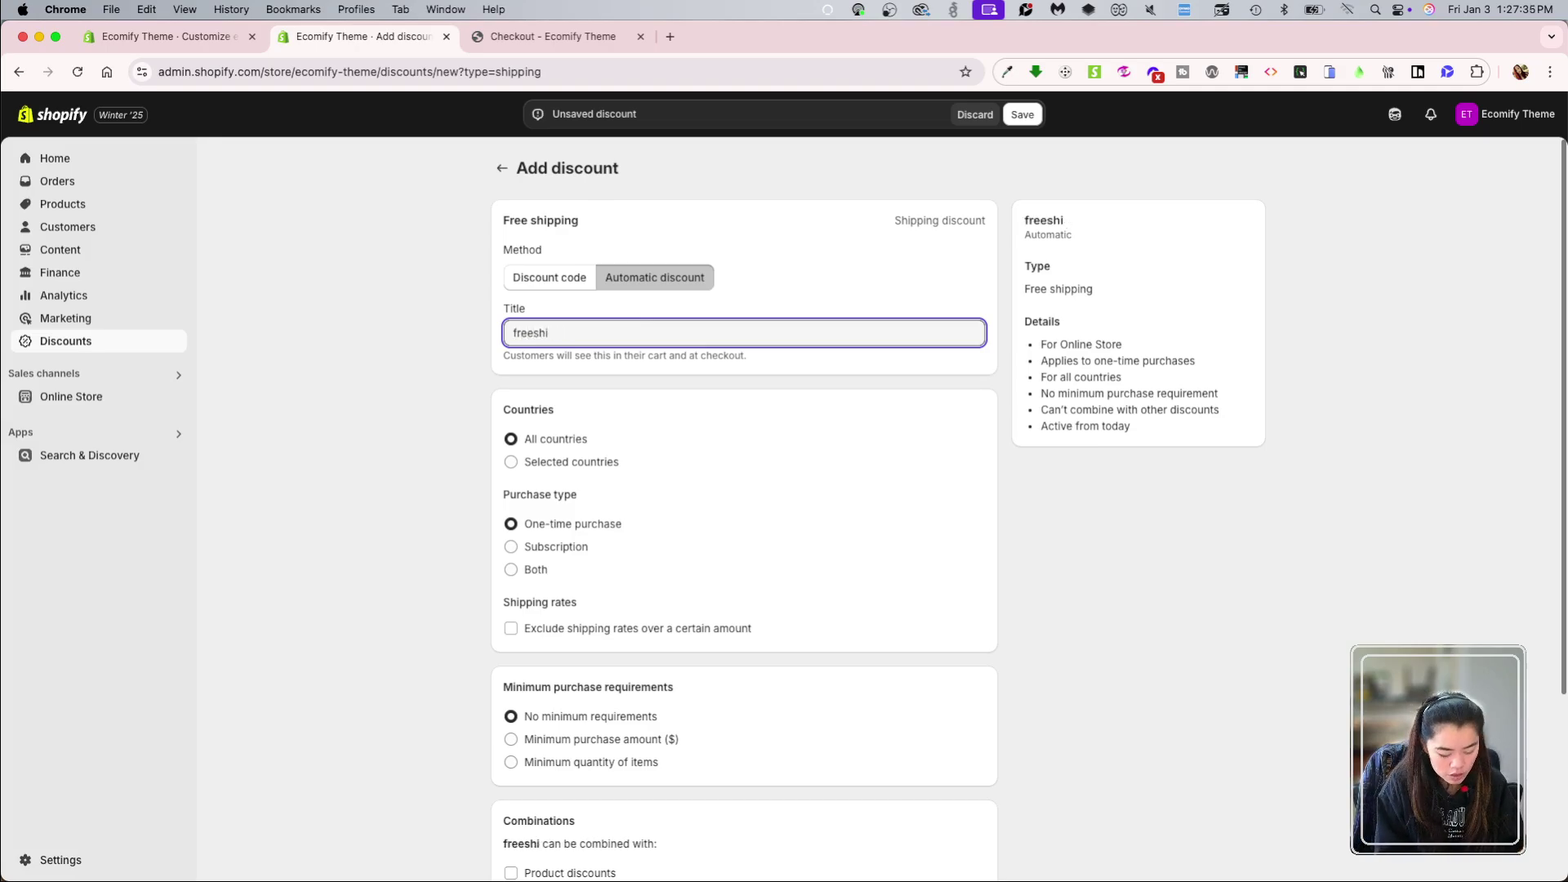
{"action": "type", "text": "pping"}
{"action": "left_click", "coordinate": [720, 468]}
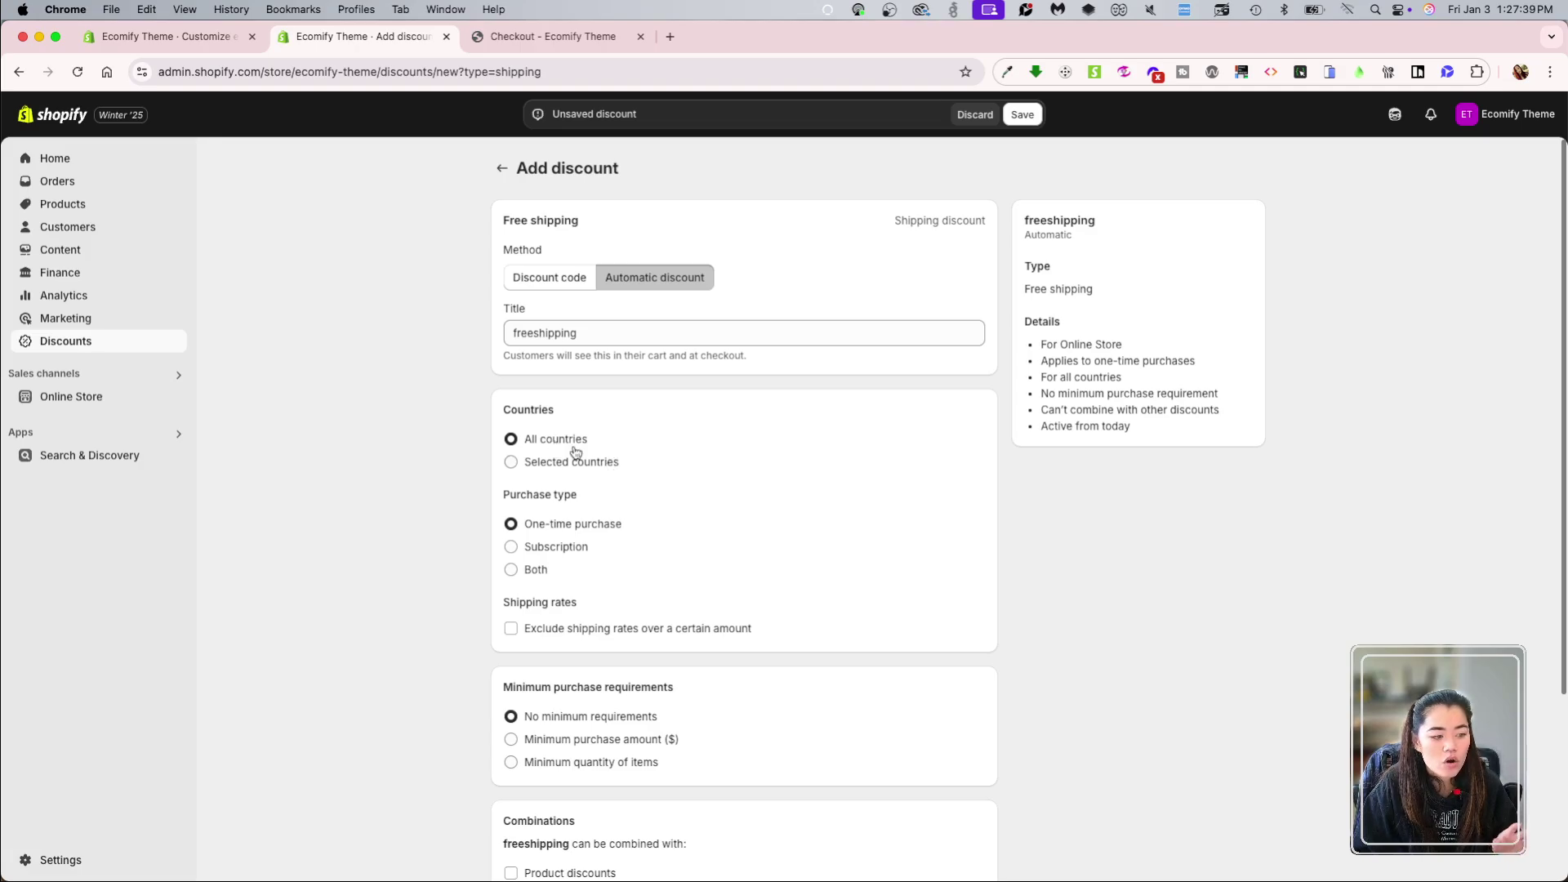
Step: Keep it applying to all countries with no shipping-rate exclusion
{"action": "left_click", "coordinate": [554, 472]}
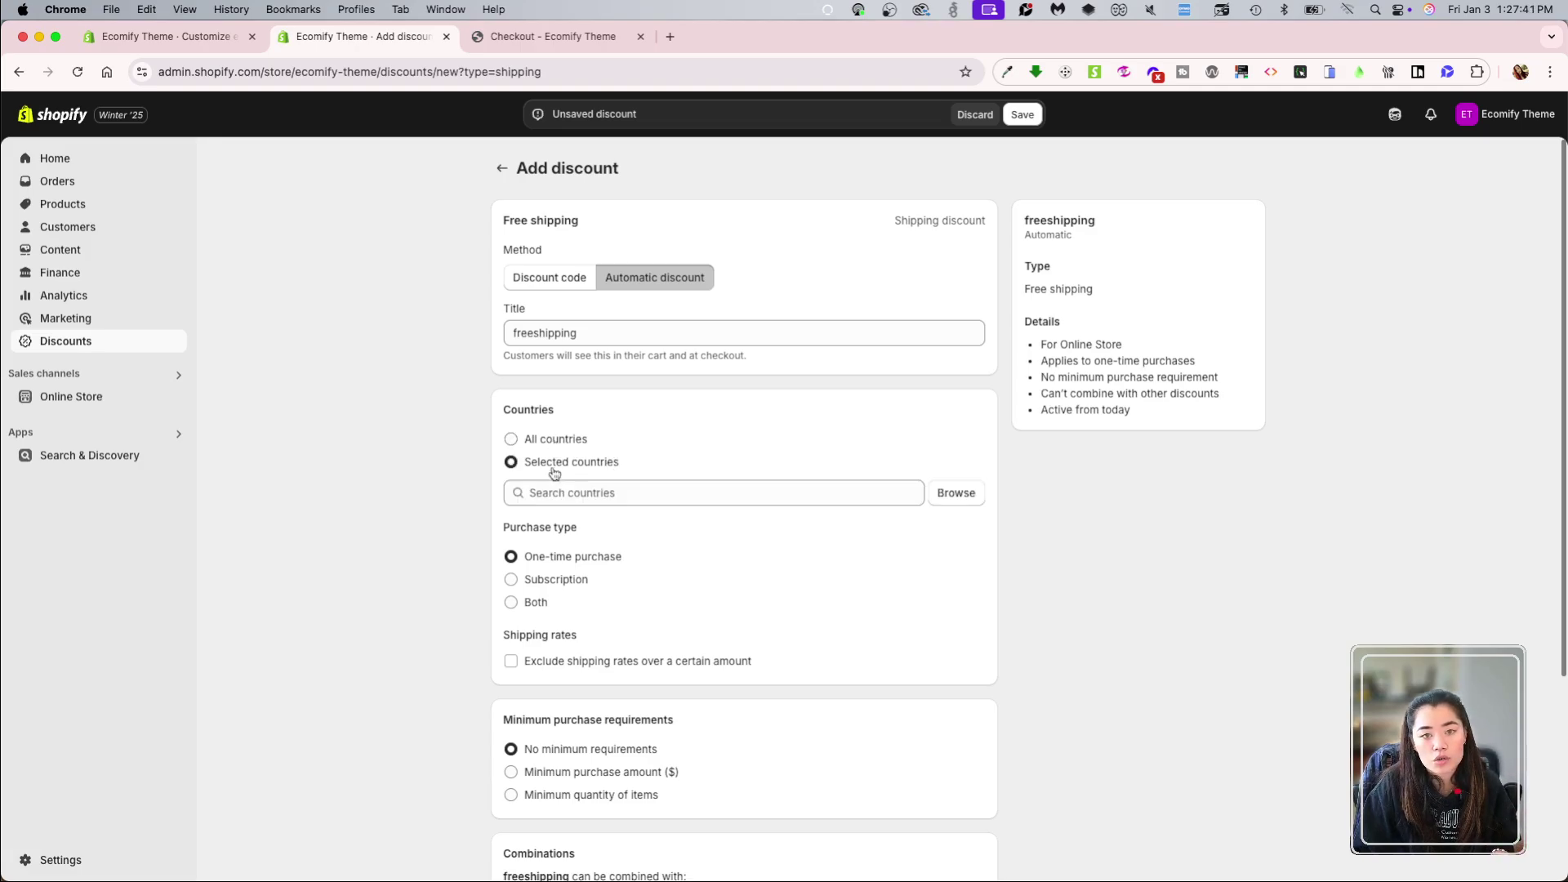
{"action": "left_click", "coordinate": [540, 440]}
{"action": "scroll", "coordinate": [740, 551], "scroll_direction": "down", "scroll_amount": 1}
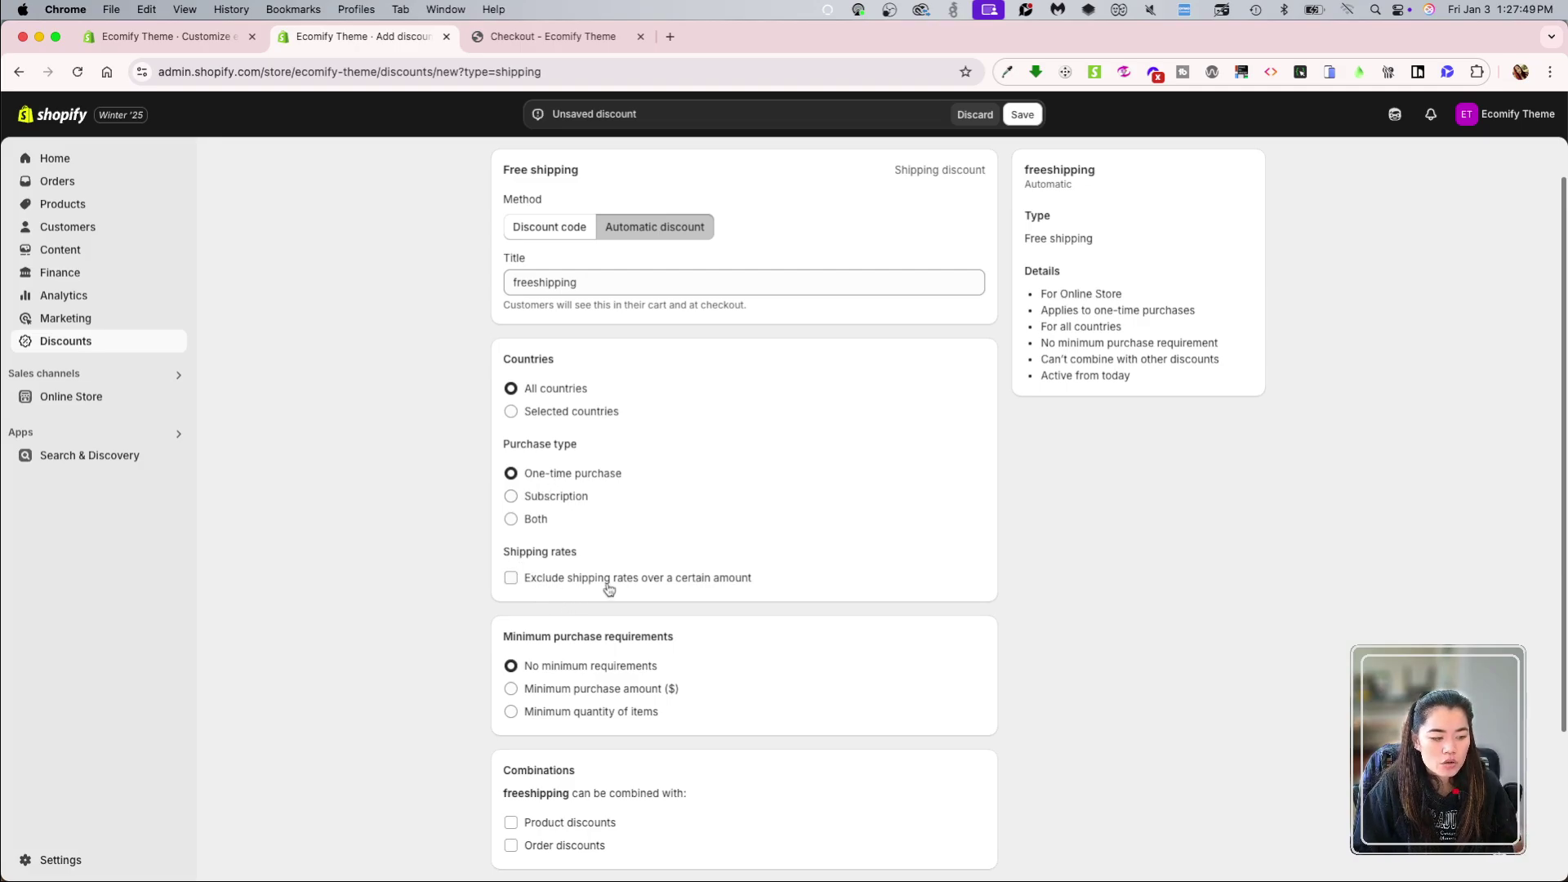
{"action": "left_click", "coordinate": [695, 581]}
{"action": "left_click", "coordinate": [697, 586]}
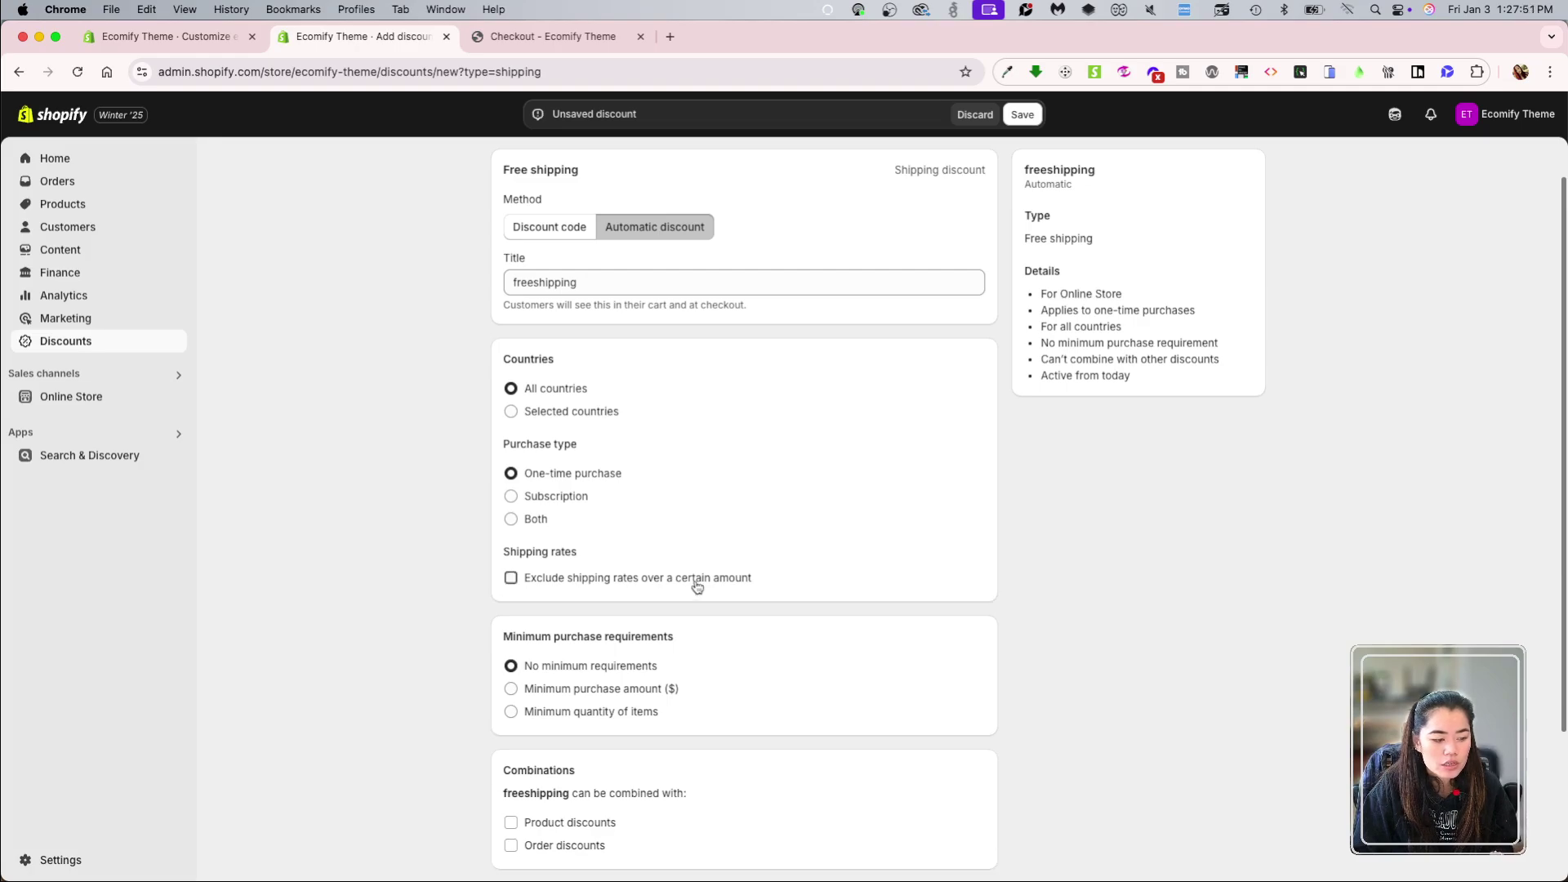
{"action": "left_click", "coordinate": [697, 586]}
{"action": "left_click", "coordinate": [697, 586]}
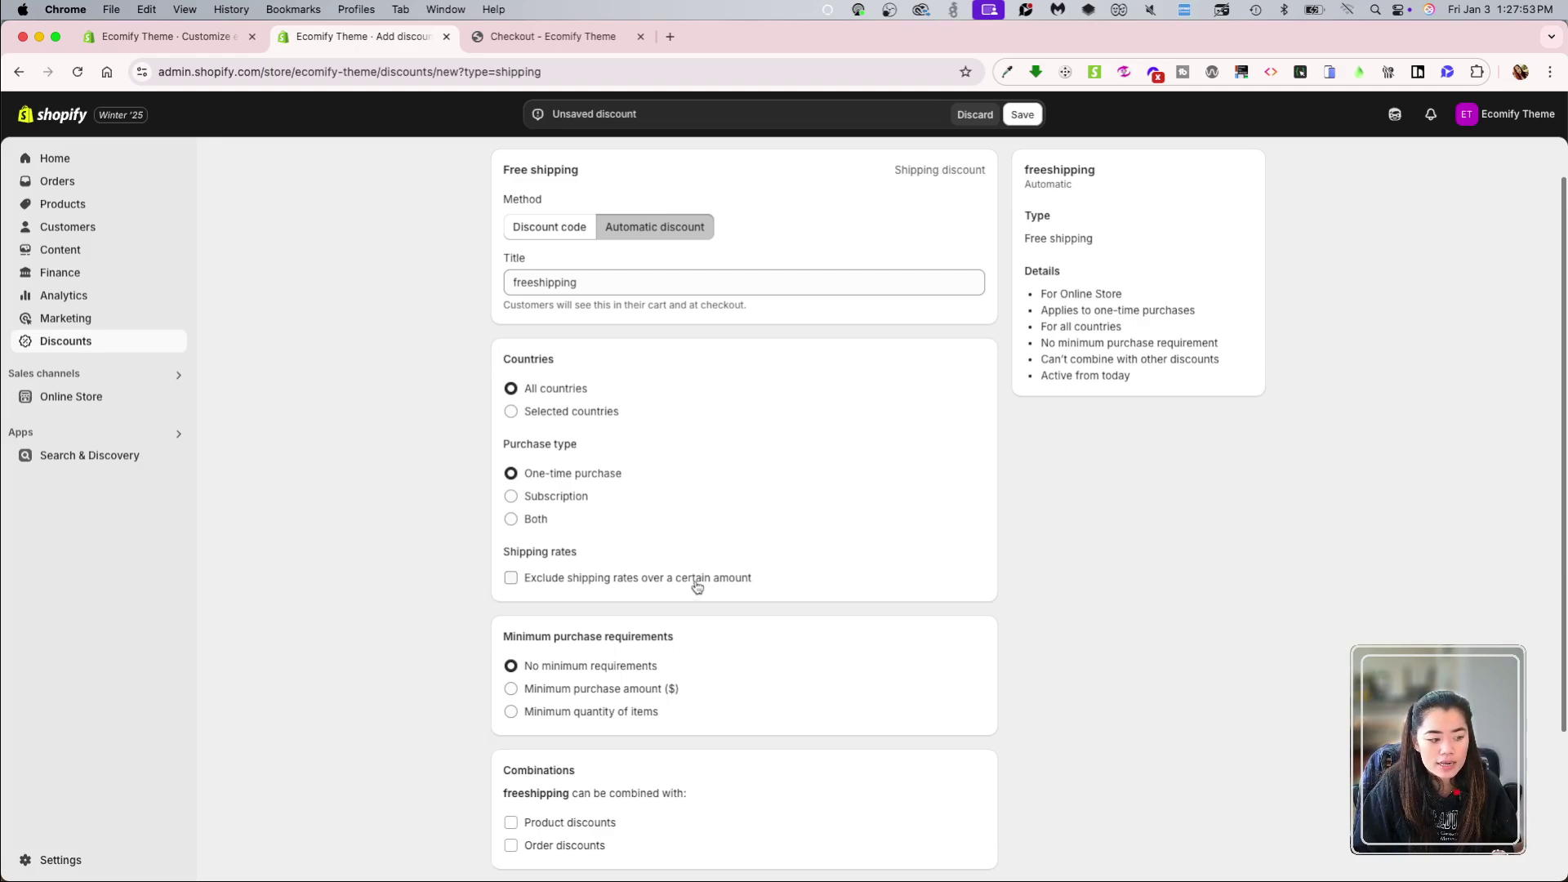
{"action": "scroll", "coordinate": [820, 601], "scroll_direction": "down", "scroll_amount": 3}
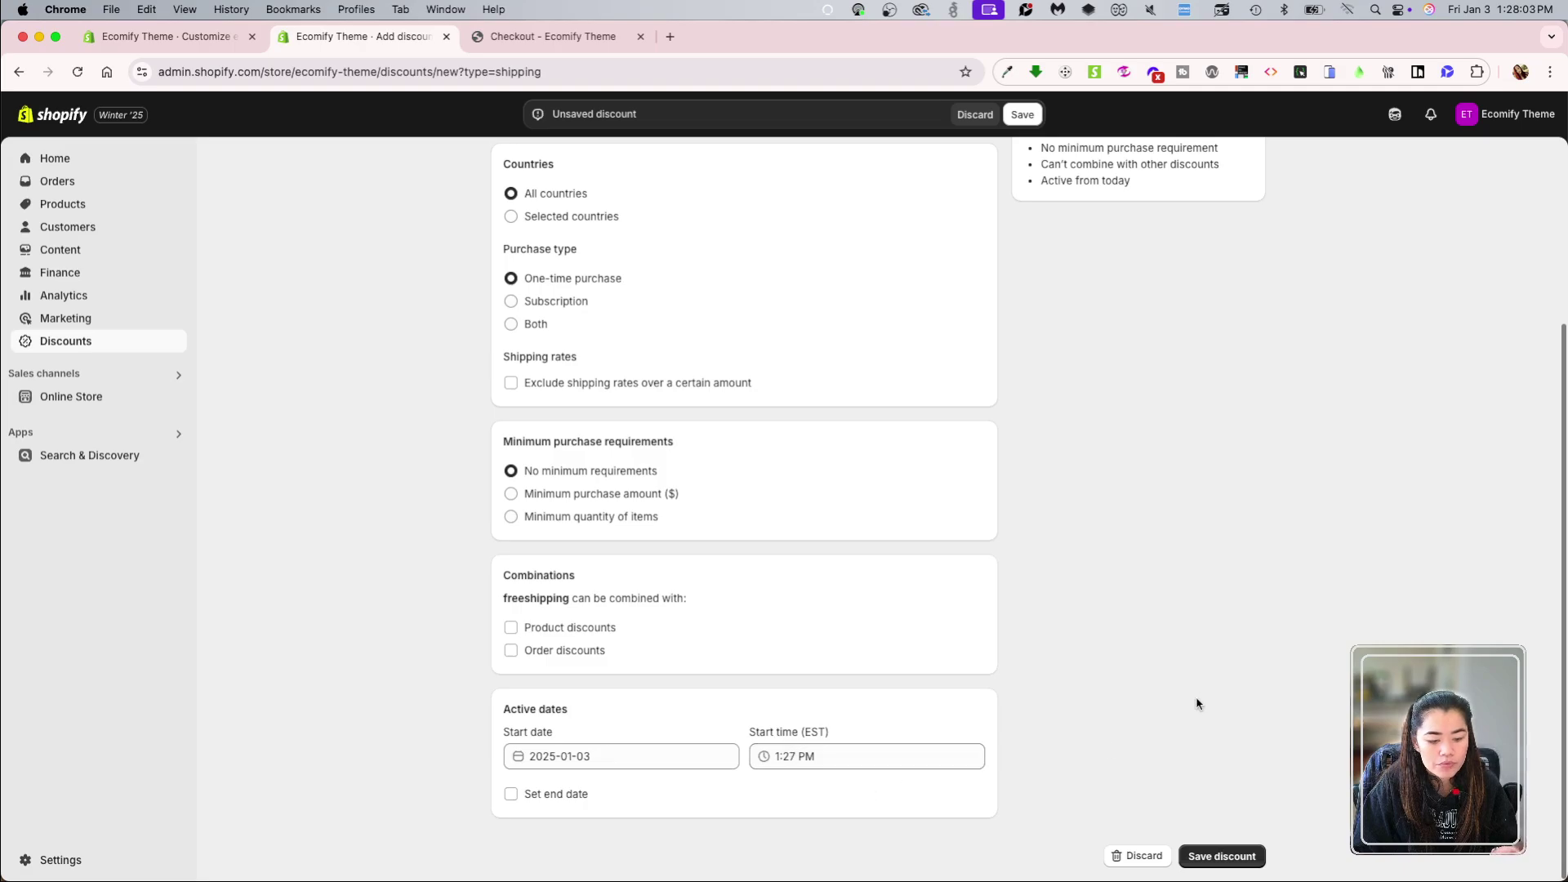
{"action": "scroll", "coordinate": [1199, 703], "scroll_direction": "up", "scroll_amount": 5}
Step: Save the freeshipping discount and return to the checkout page
{"action": "left_click", "coordinate": [1022, 114]}
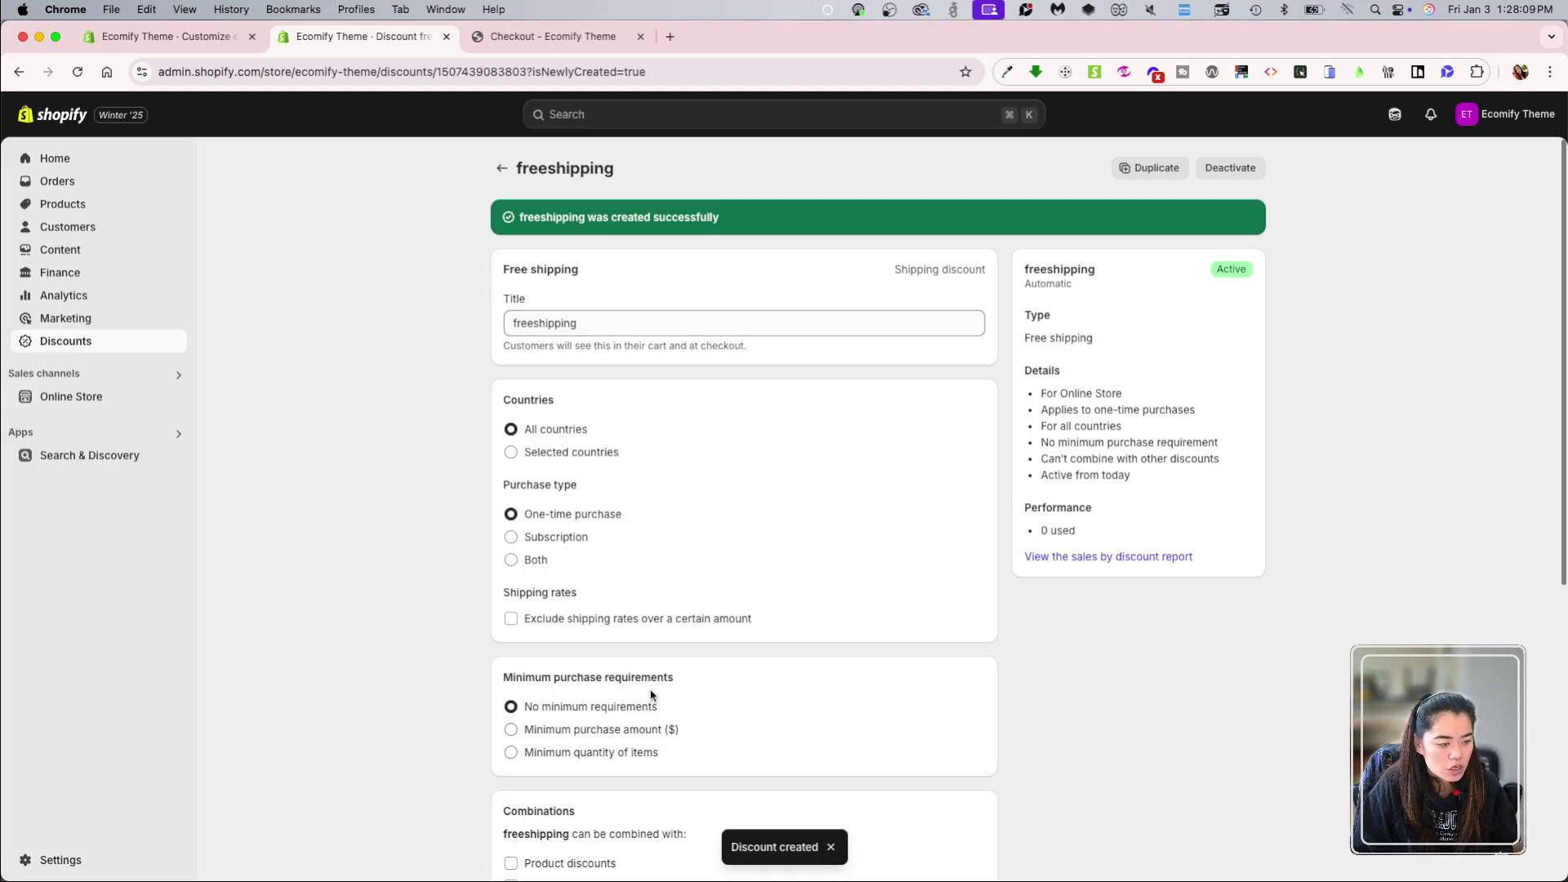
{"action": "scroll", "coordinate": [697, 648], "scroll_direction": "down", "scroll_amount": 2}
{"action": "scroll", "coordinate": [711, 678], "scroll_direction": "up", "scroll_amount": 2}
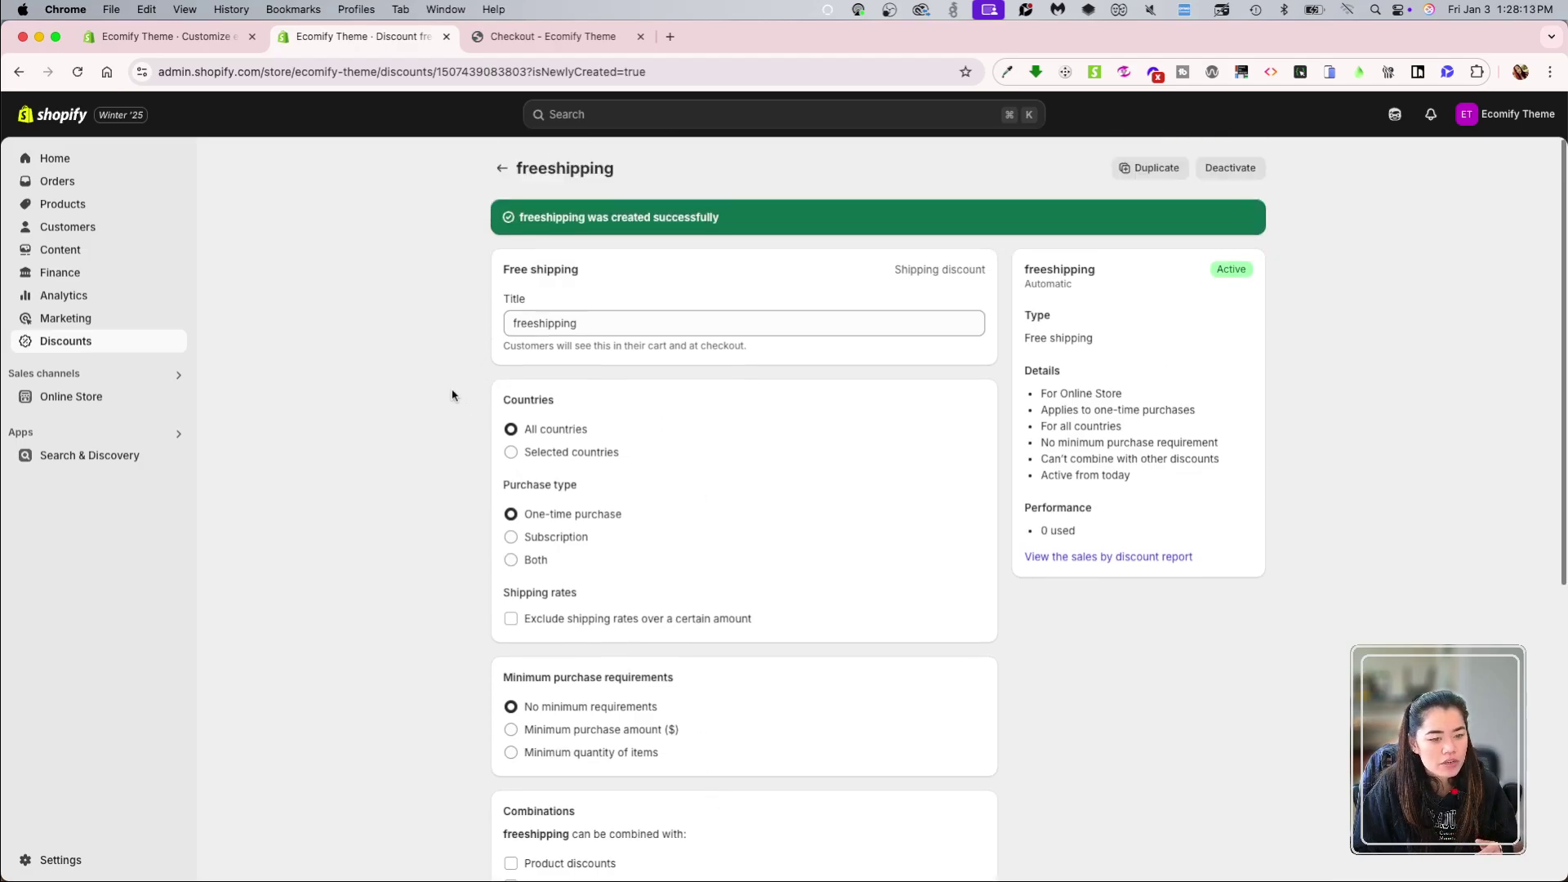
{"action": "key", "text": "ctrl+Tab"}
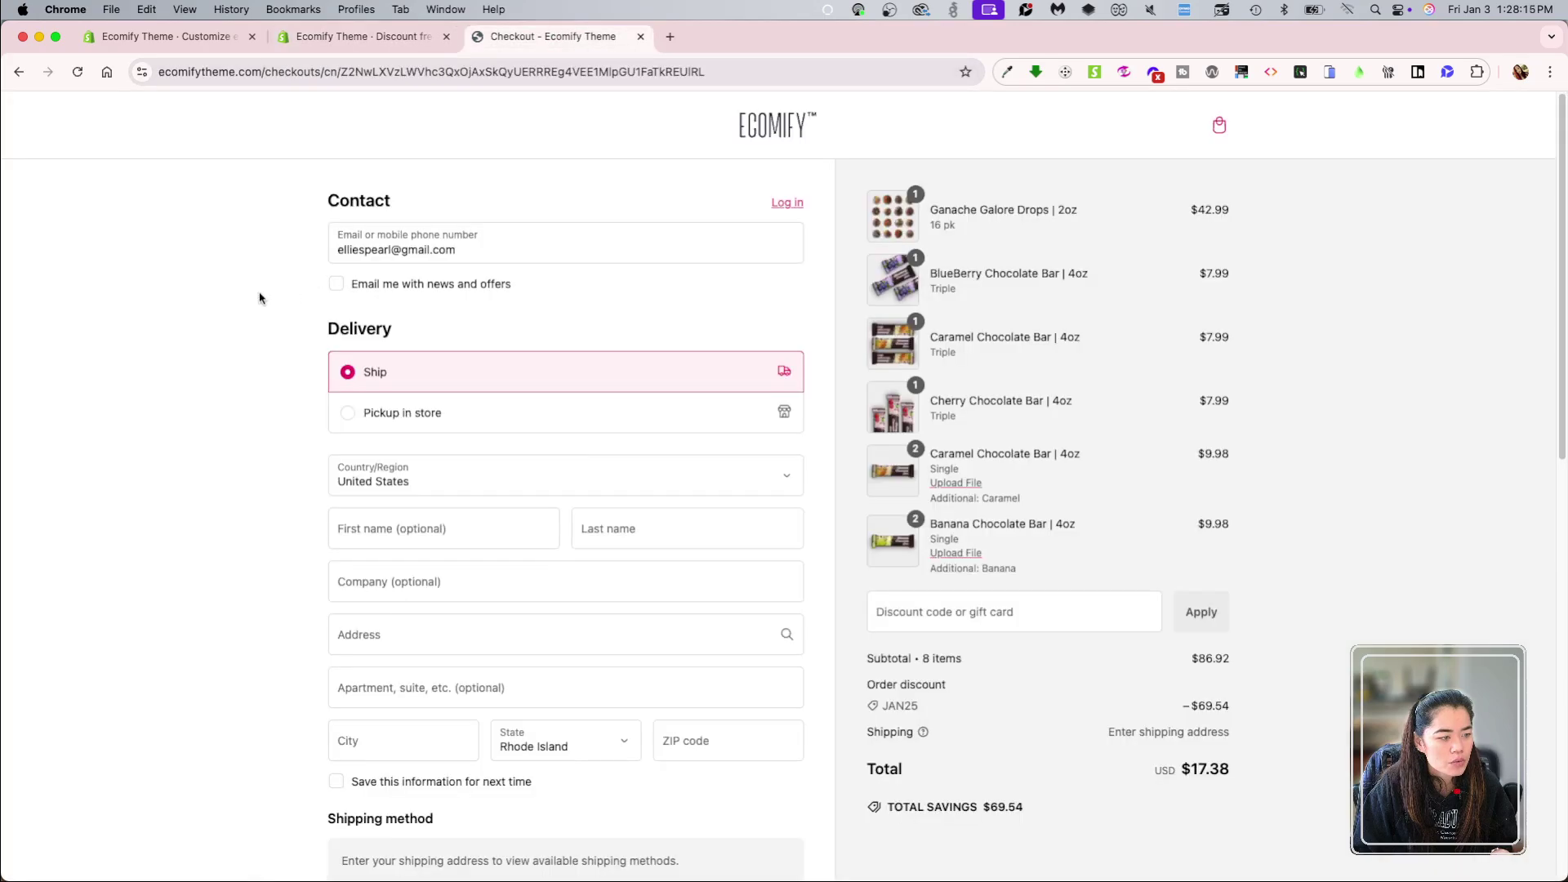
Step: Reload checkout and enter the shipping first and last name
{"action": "left_click", "coordinate": [79, 72]}
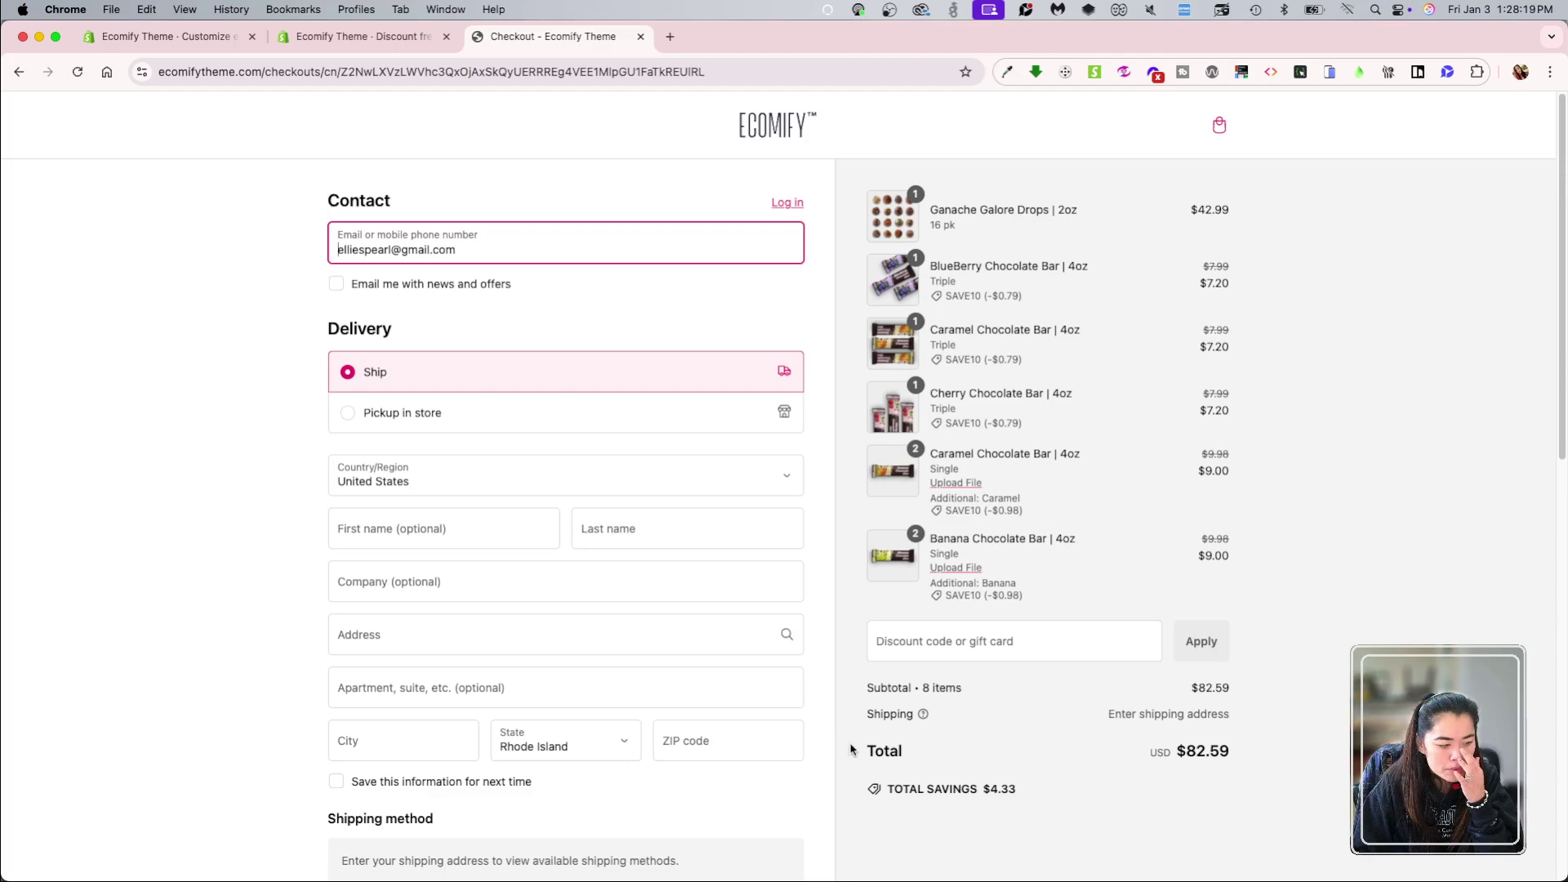
{"action": "scroll", "coordinate": [732, 745], "scroll_direction": "down", "scroll_amount": 5}
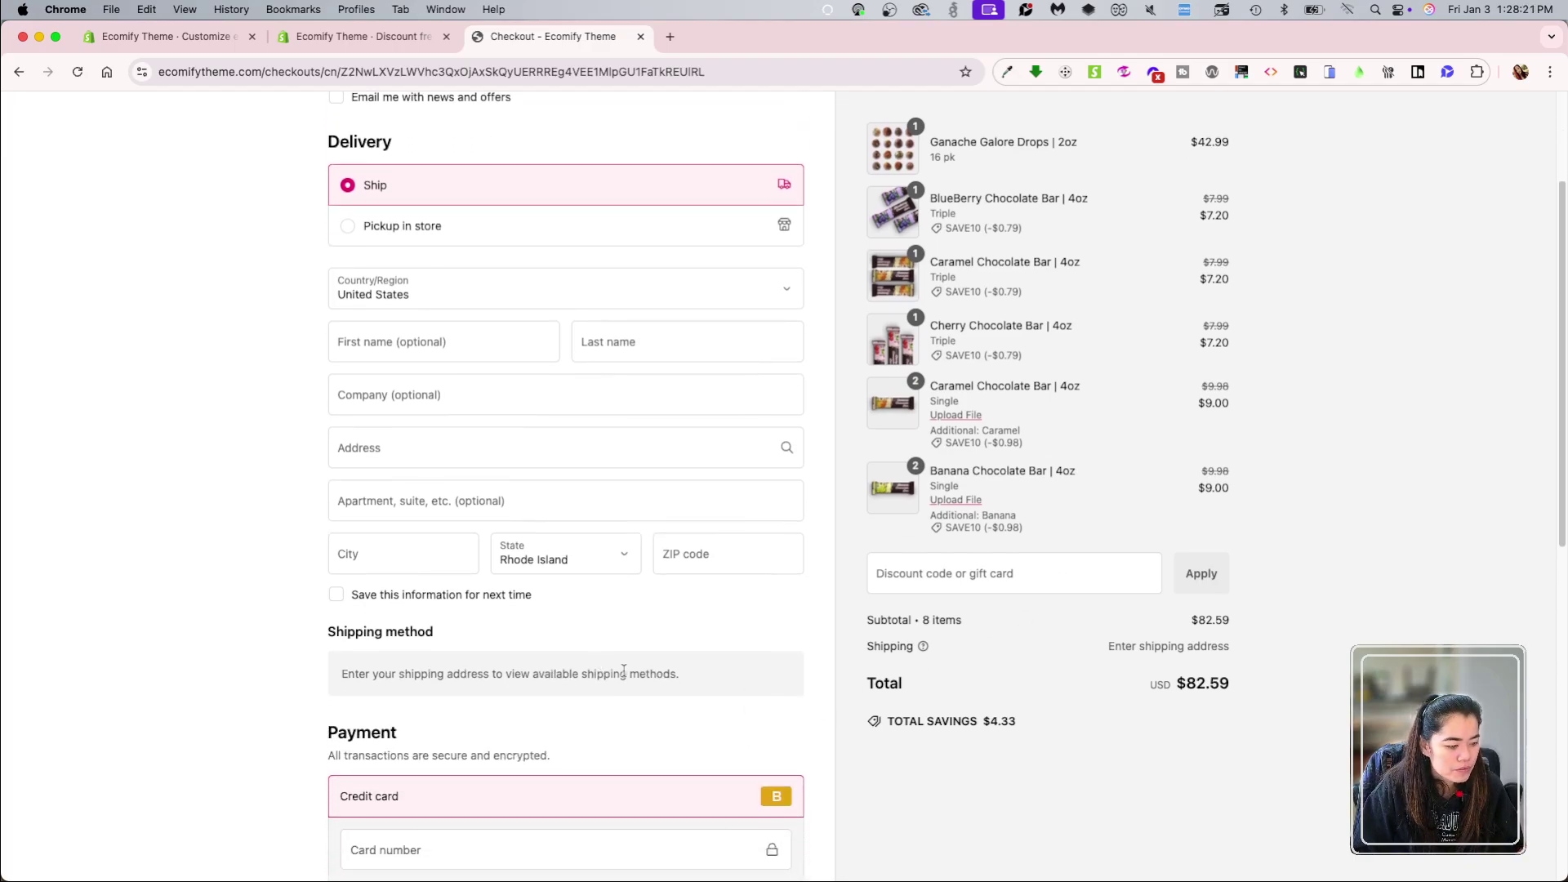
{"action": "scroll", "coordinate": [623, 670], "scroll_direction": "up", "scroll_amount": 5}
{"action": "scroll", "coordinate": [504, 599], "scroll_direction": "down", "scroll_amount": 2}
{"action": "left_click", "coordinate": [422, 472]}
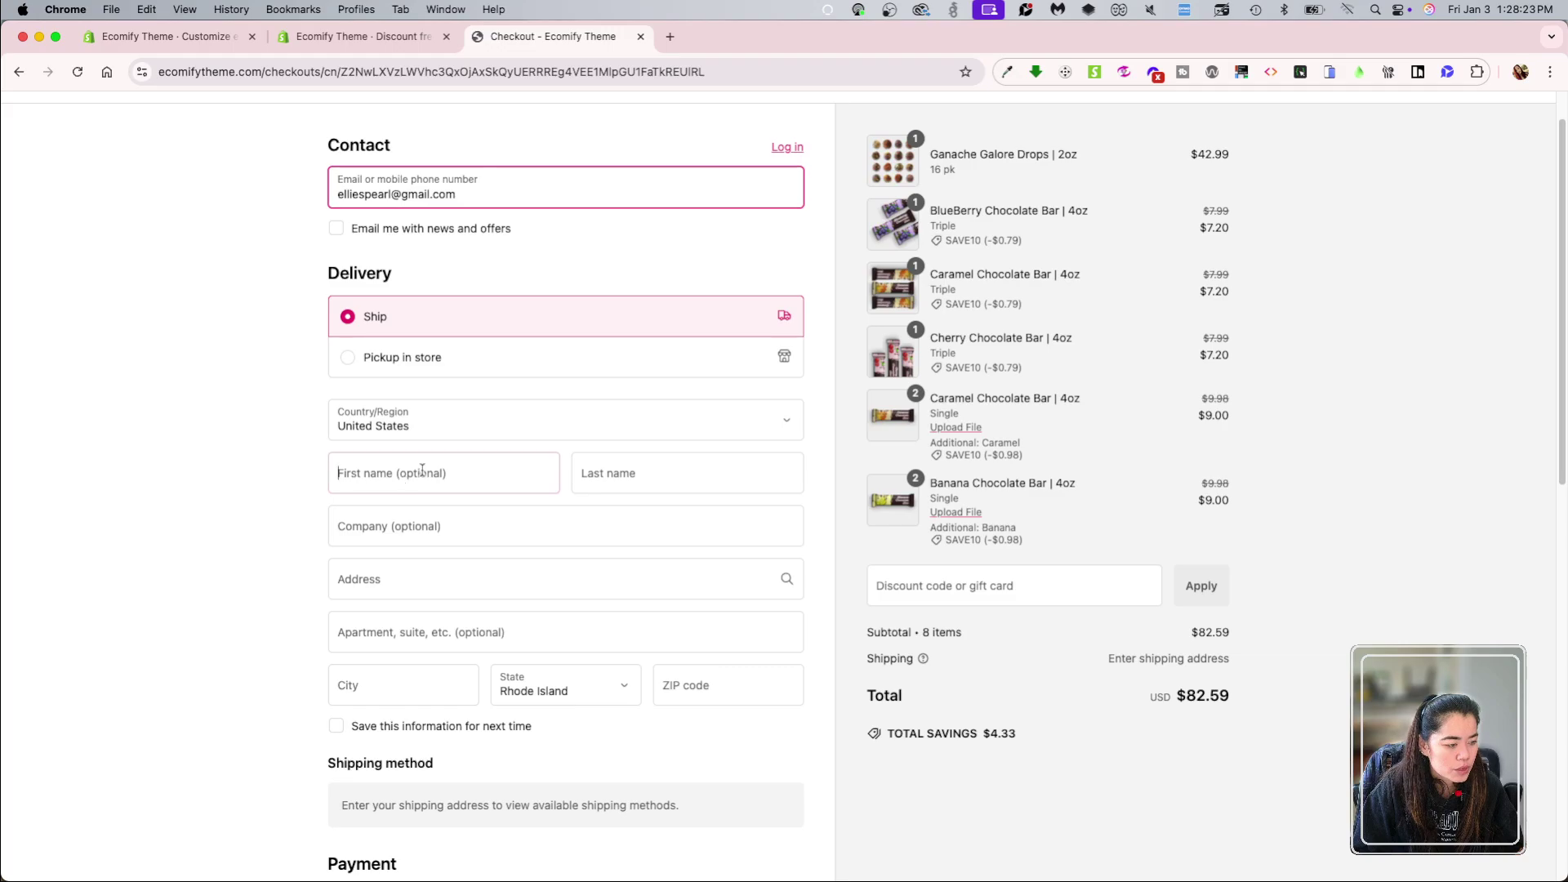
{"action": "key", "text": "Tab"}
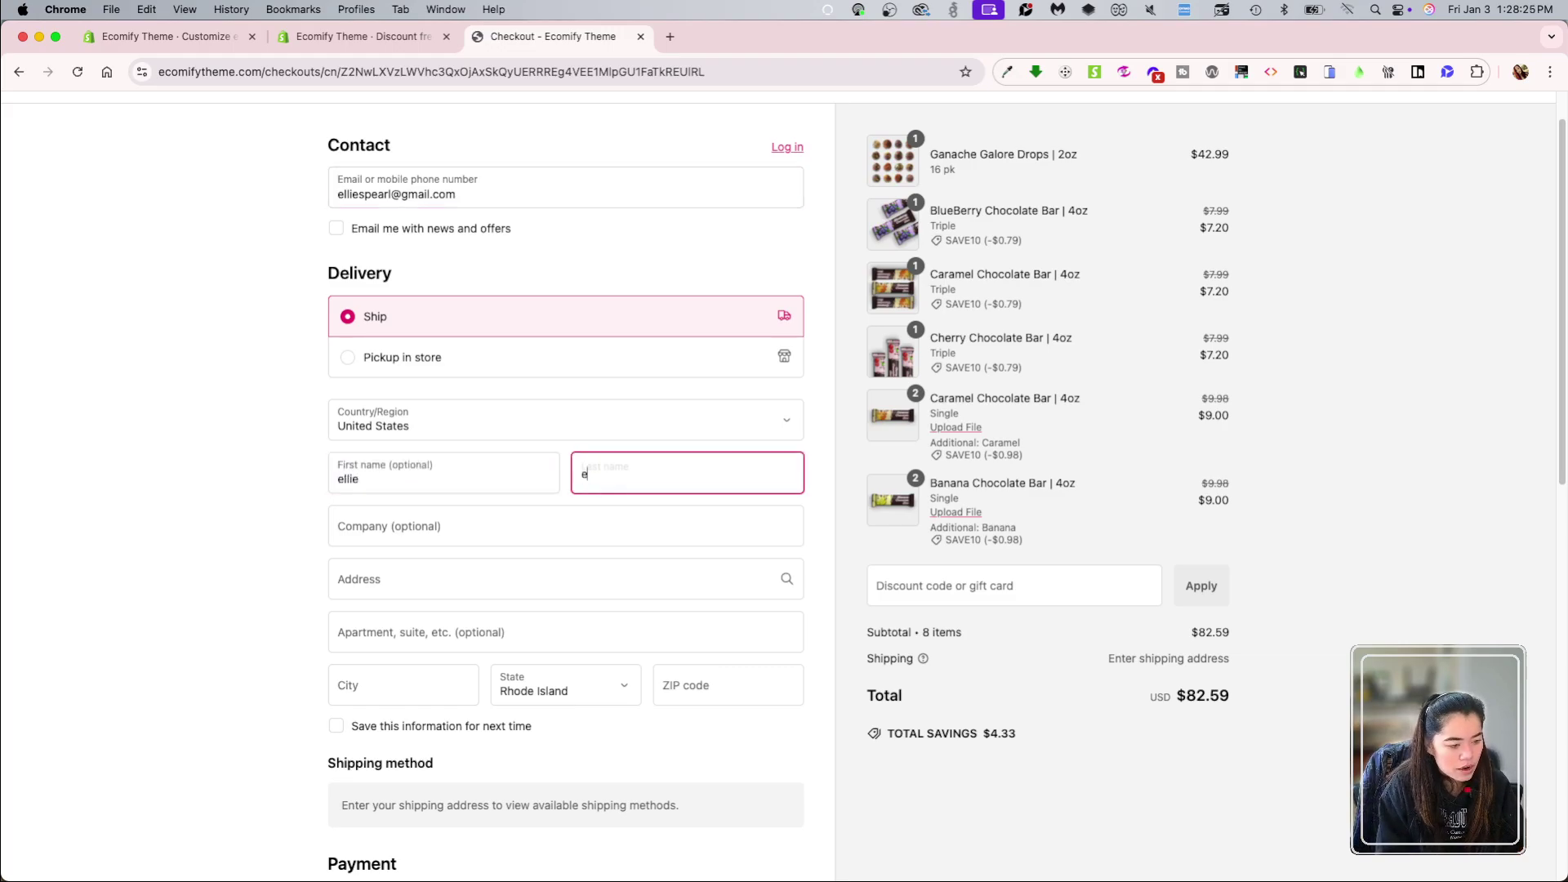
{"action": "key", "text": "Tab"}
{"action": "key", "text": "Tab"}
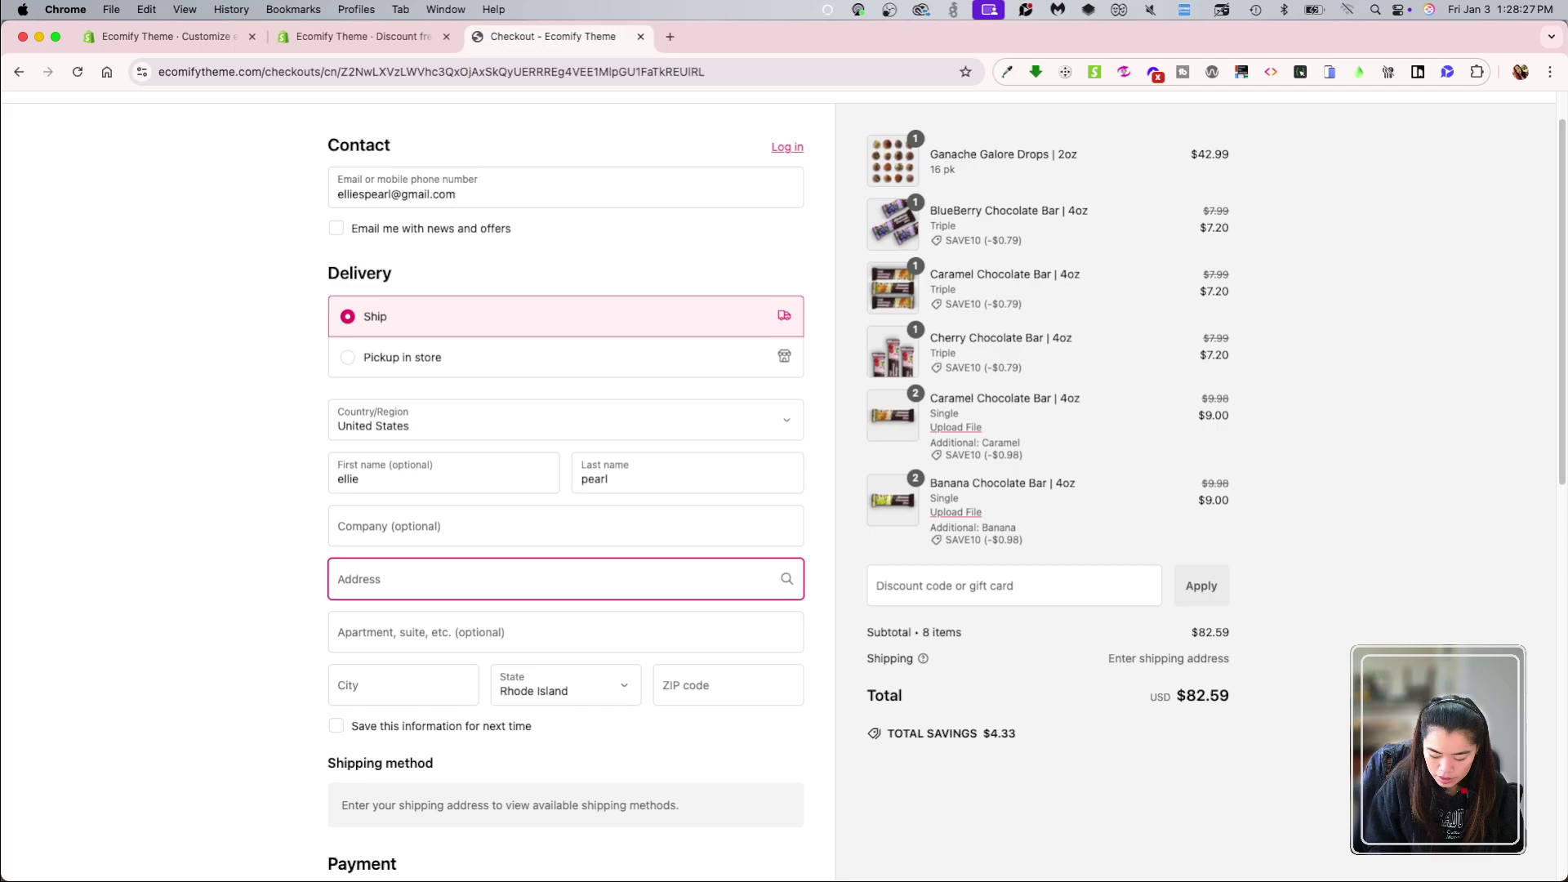
Step: Pick the suggested shipping address and settle on free Economy shipping for $82.59 total
{"action": "type", "text": "565"}
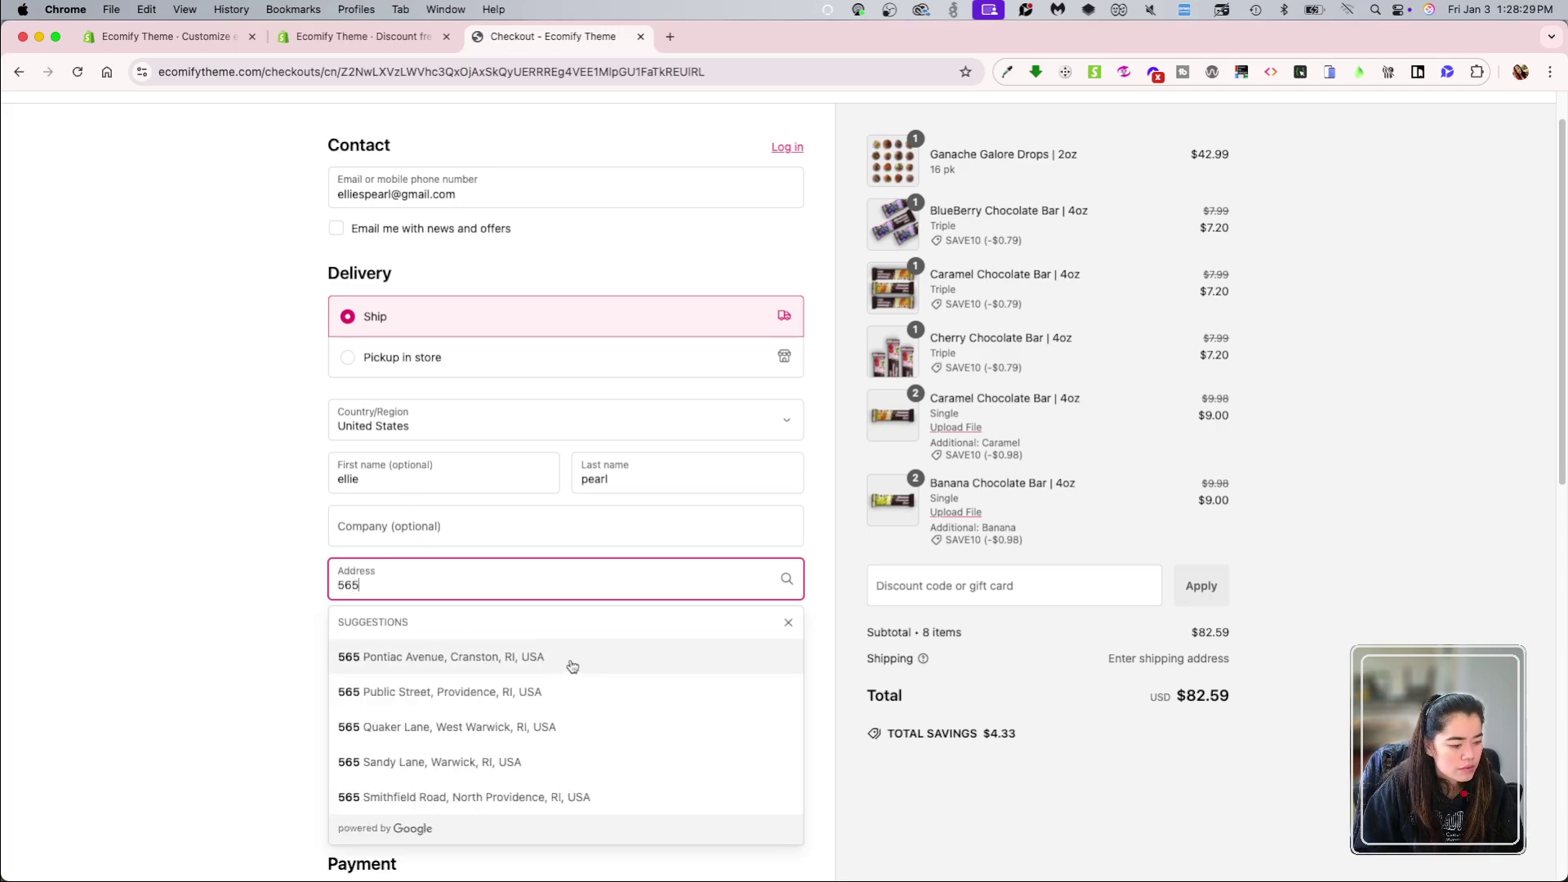
{"action": "left_click", "coordinate": [567, 659]}
{"action": "scroll", "coordinate": [200, 664], "scroll_direction": "down", "scroll_amount": 1}
{"action": "scroll", "coordinate": [196, 661], "scroll_direction": "down", "scroll_amount": 3}
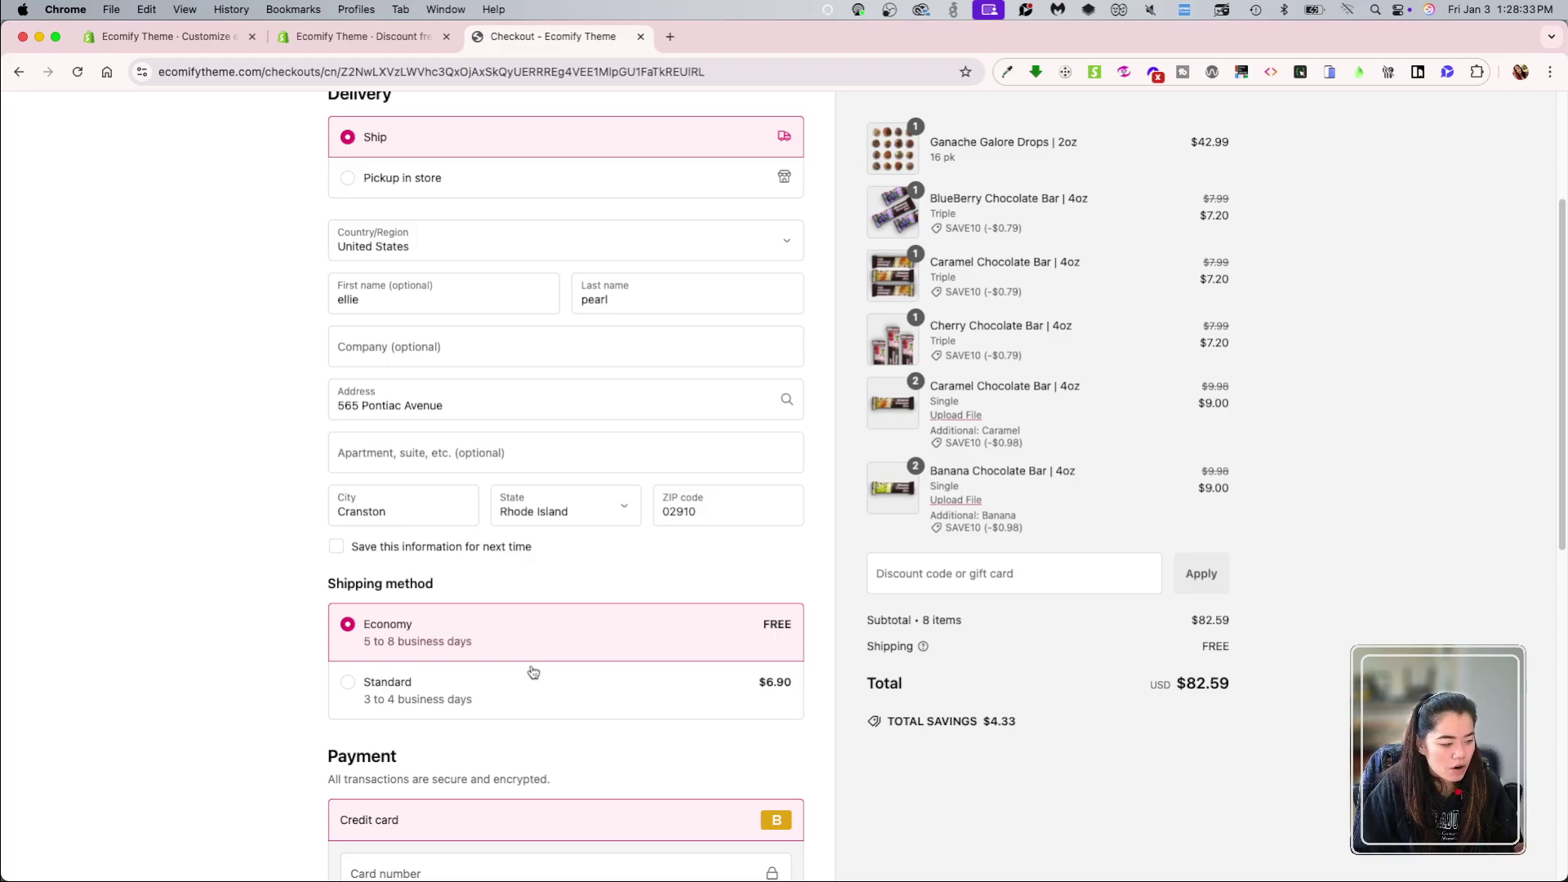
{"action": "left_click", "coordinate": [520, 698]}
{"action": "left_click", "coordinate": [555, 660]}
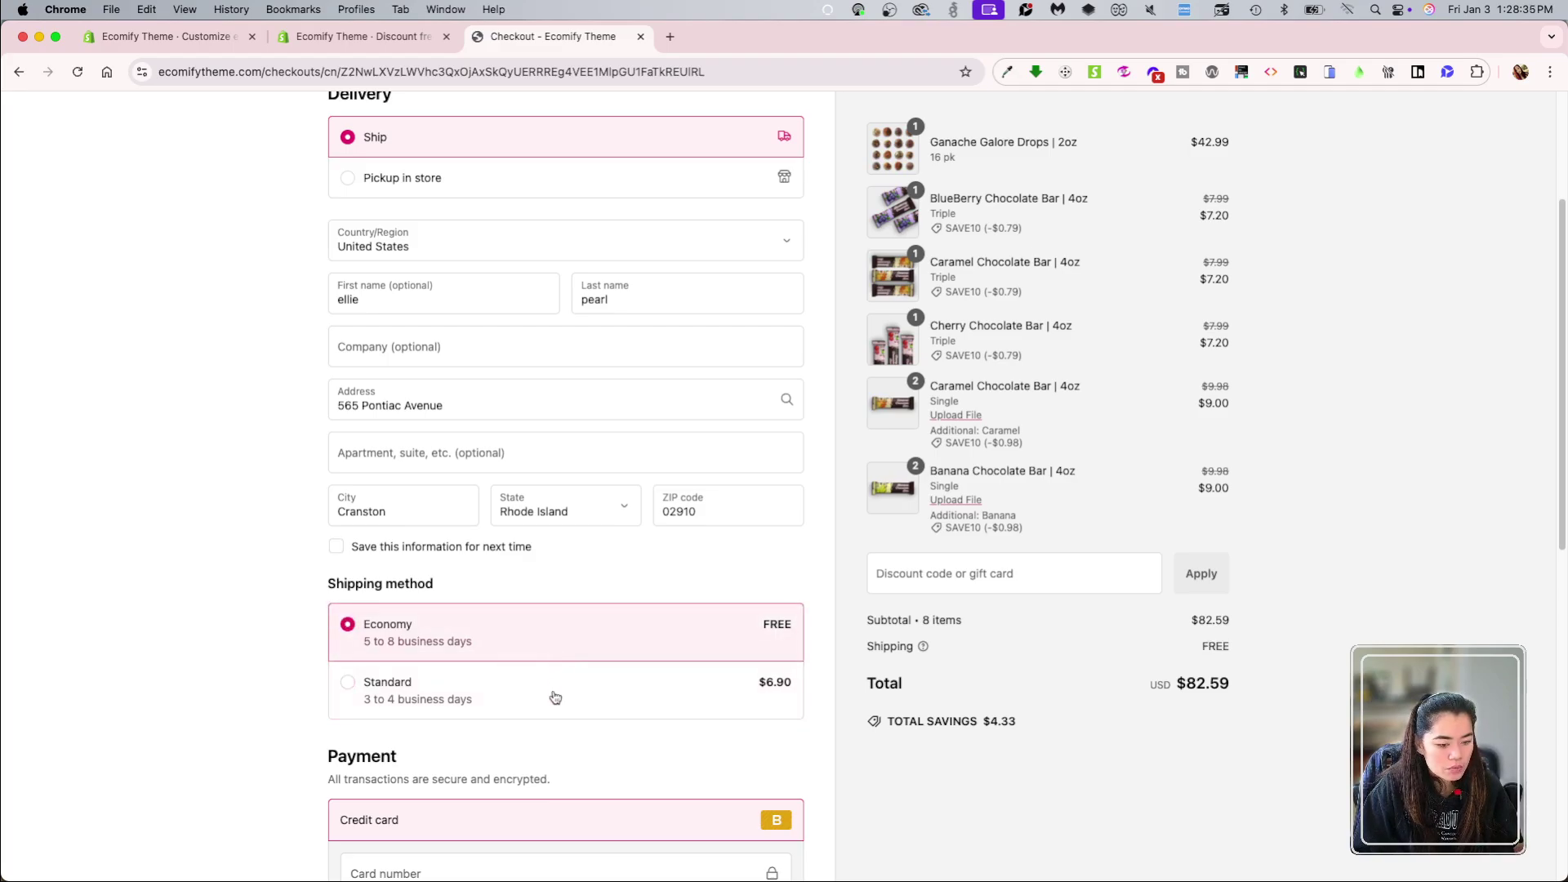
{"action": "left_click", "coordinate": [555, 692]}
{"action": "left_click", "coordinate": [571, 629]}
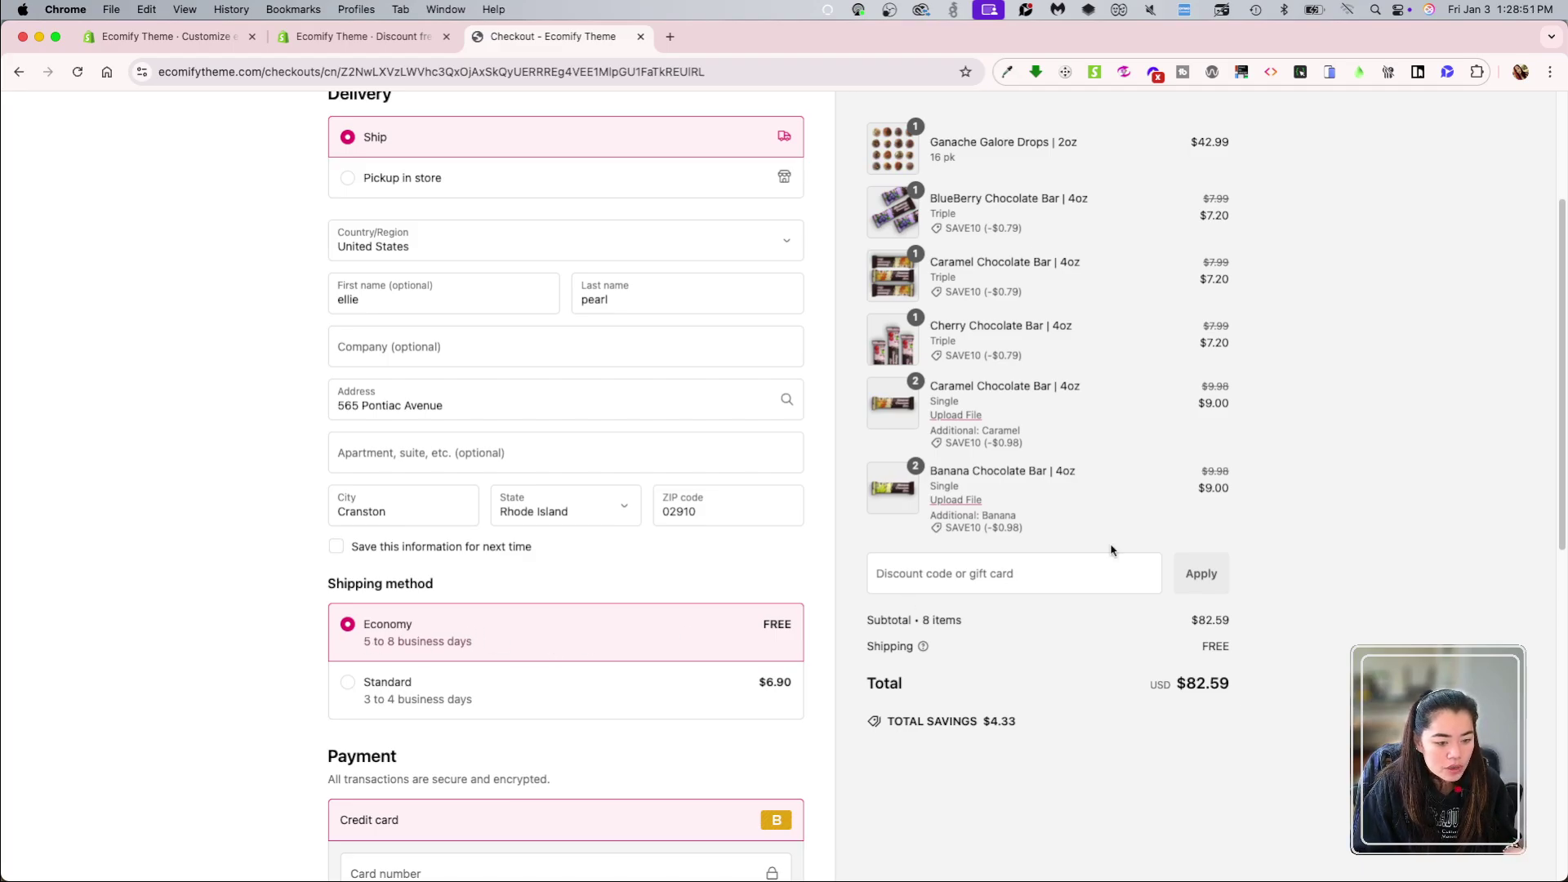
Step: Remove the Coconut Chocolate Bar from the cart and proceed to checkout
{"action": "scroll", "coordinate": [1091, 770], "scroll_direction": "up", "scroll_amount": 3}
{"action": "key", "text": "super+Left"}
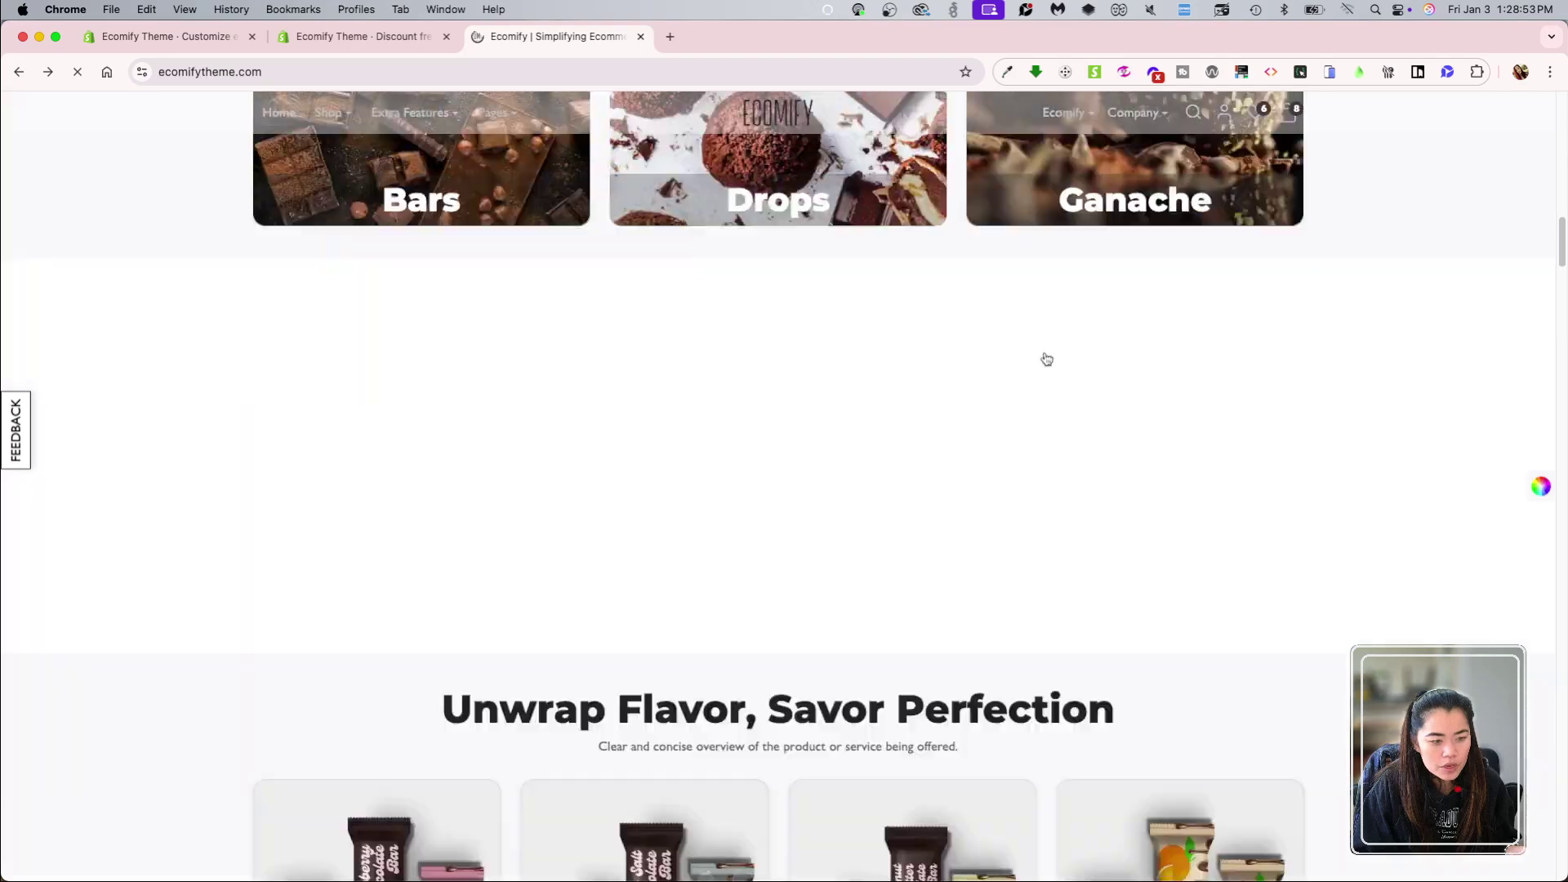
{"action": "left_click", "coordinate": [1288, 112]}
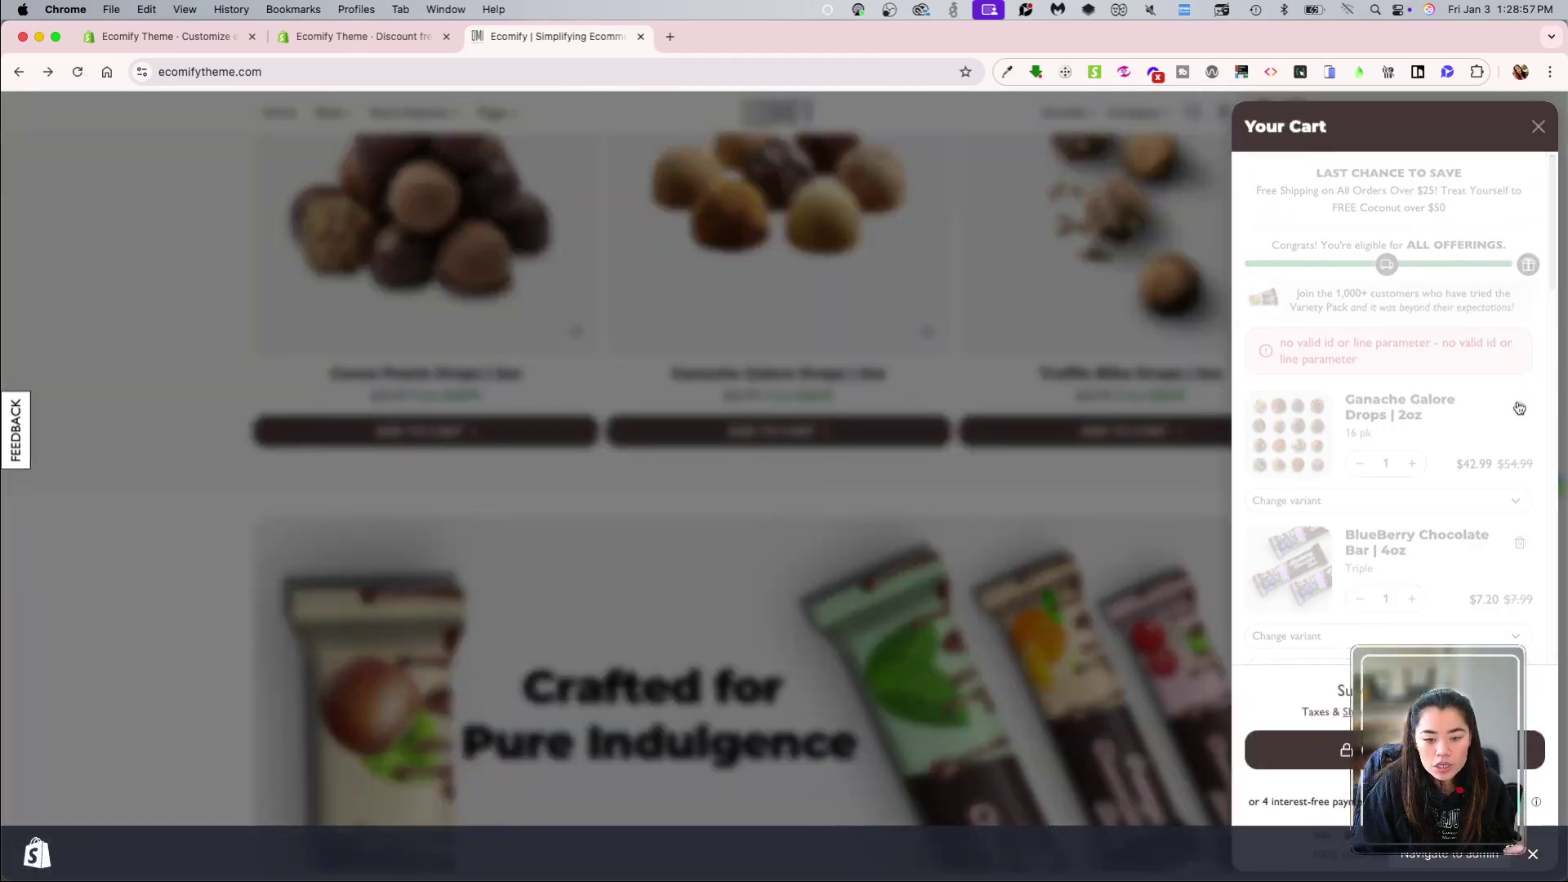
{"action": "left_click", "coordinate": [1520, 398]}
{"action": "left_click", "coordinate": [1520, 398]}
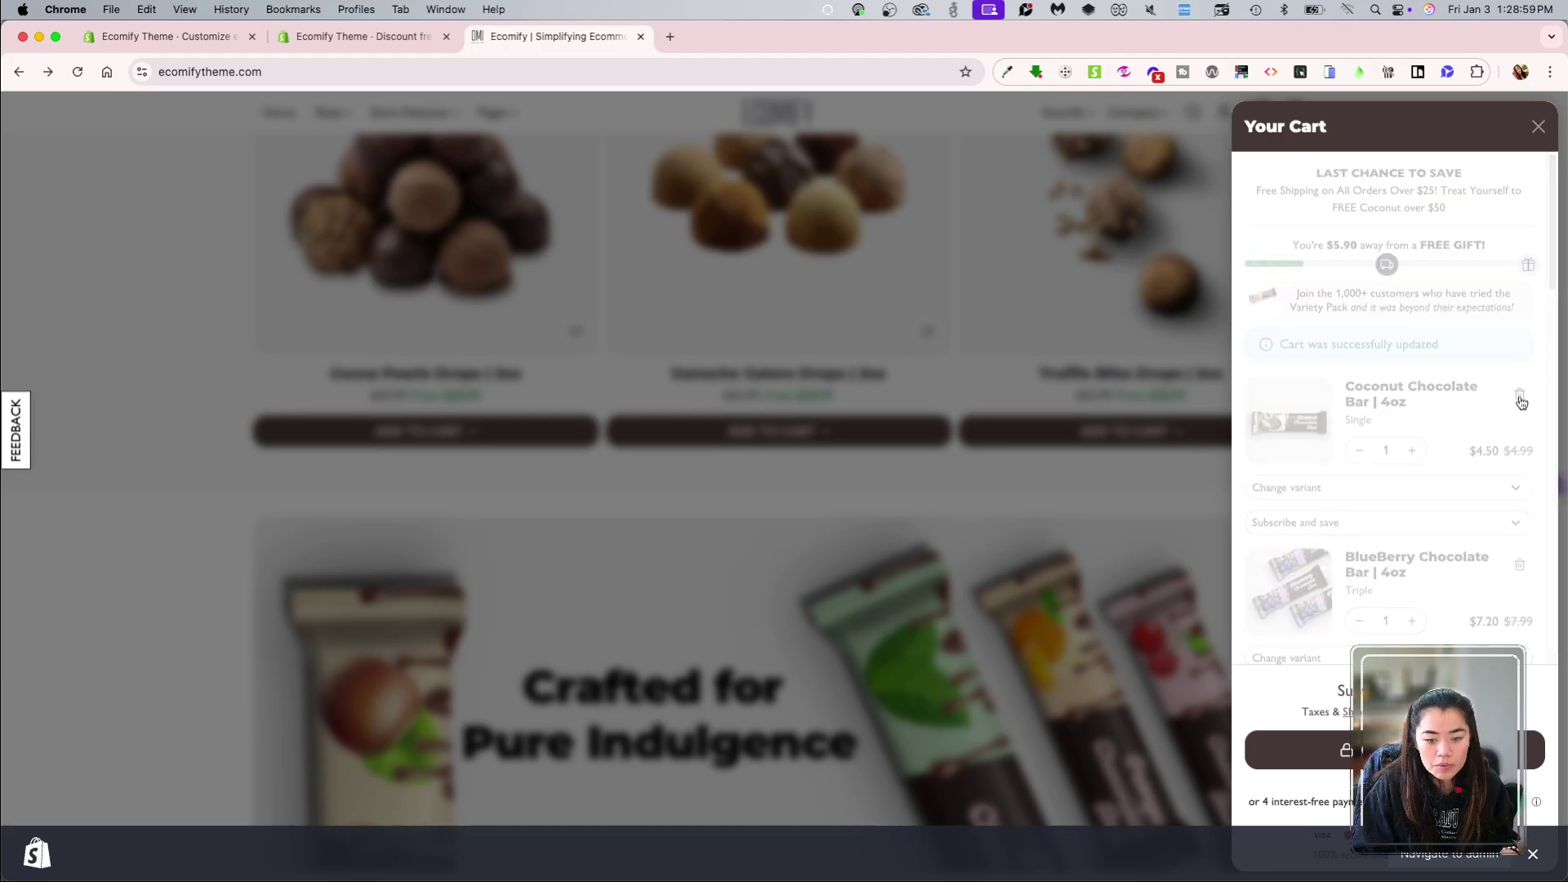
{"action": "left_click", "coordinate": [1299, 750]}
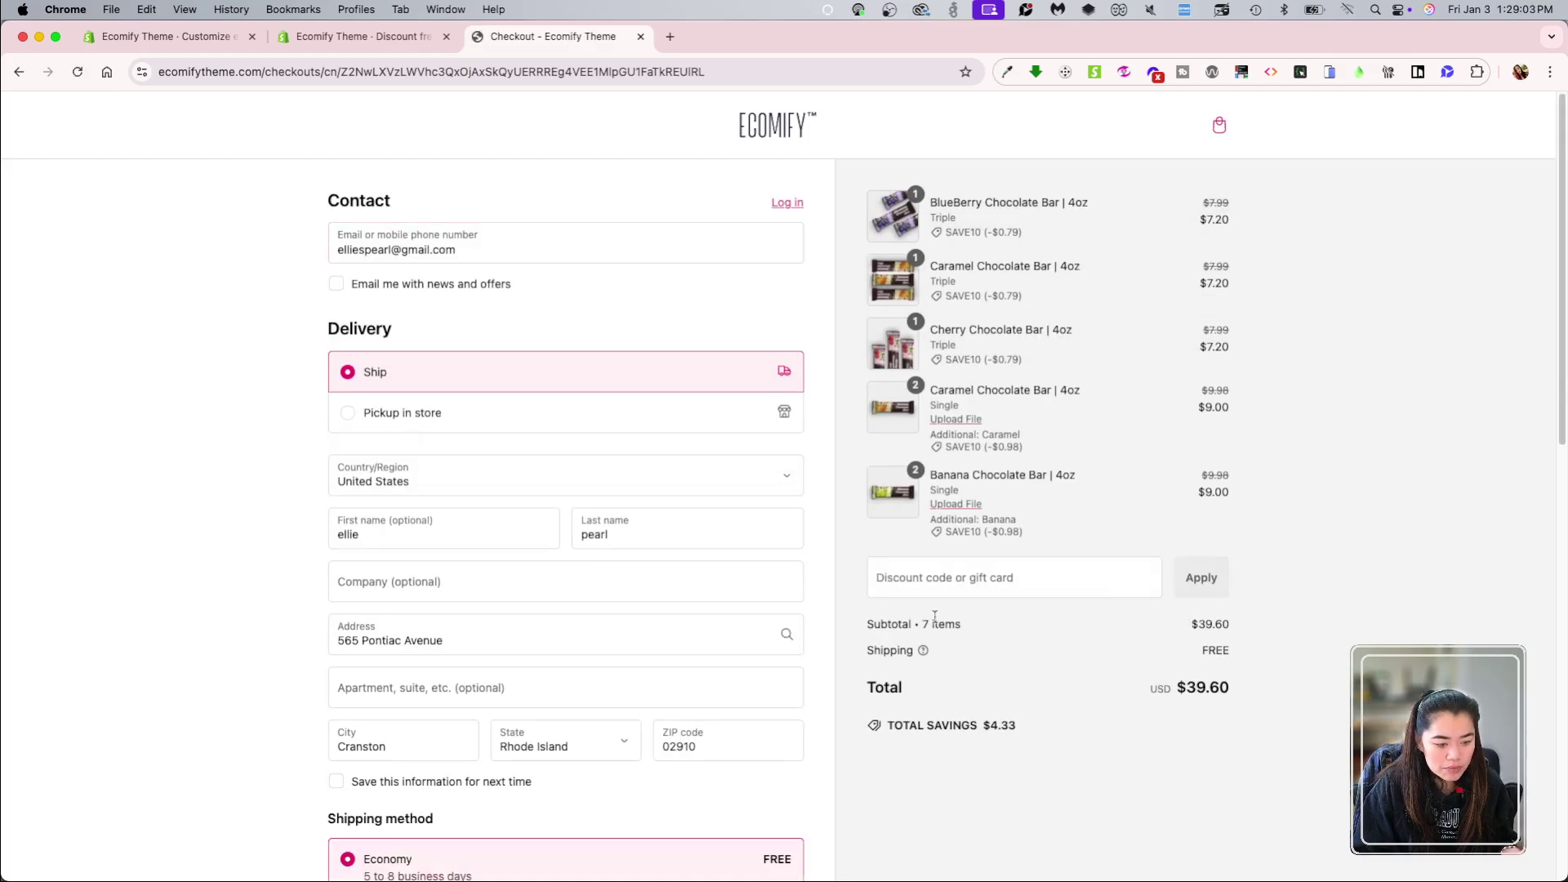
Step: Cross-check the freeshipping discount in admin, then compare Standard and free Economy shipping
{"action": "left_click", "coordinate": [993, 588]}
{"action": "left_click", "coordinate": [360, 36]}
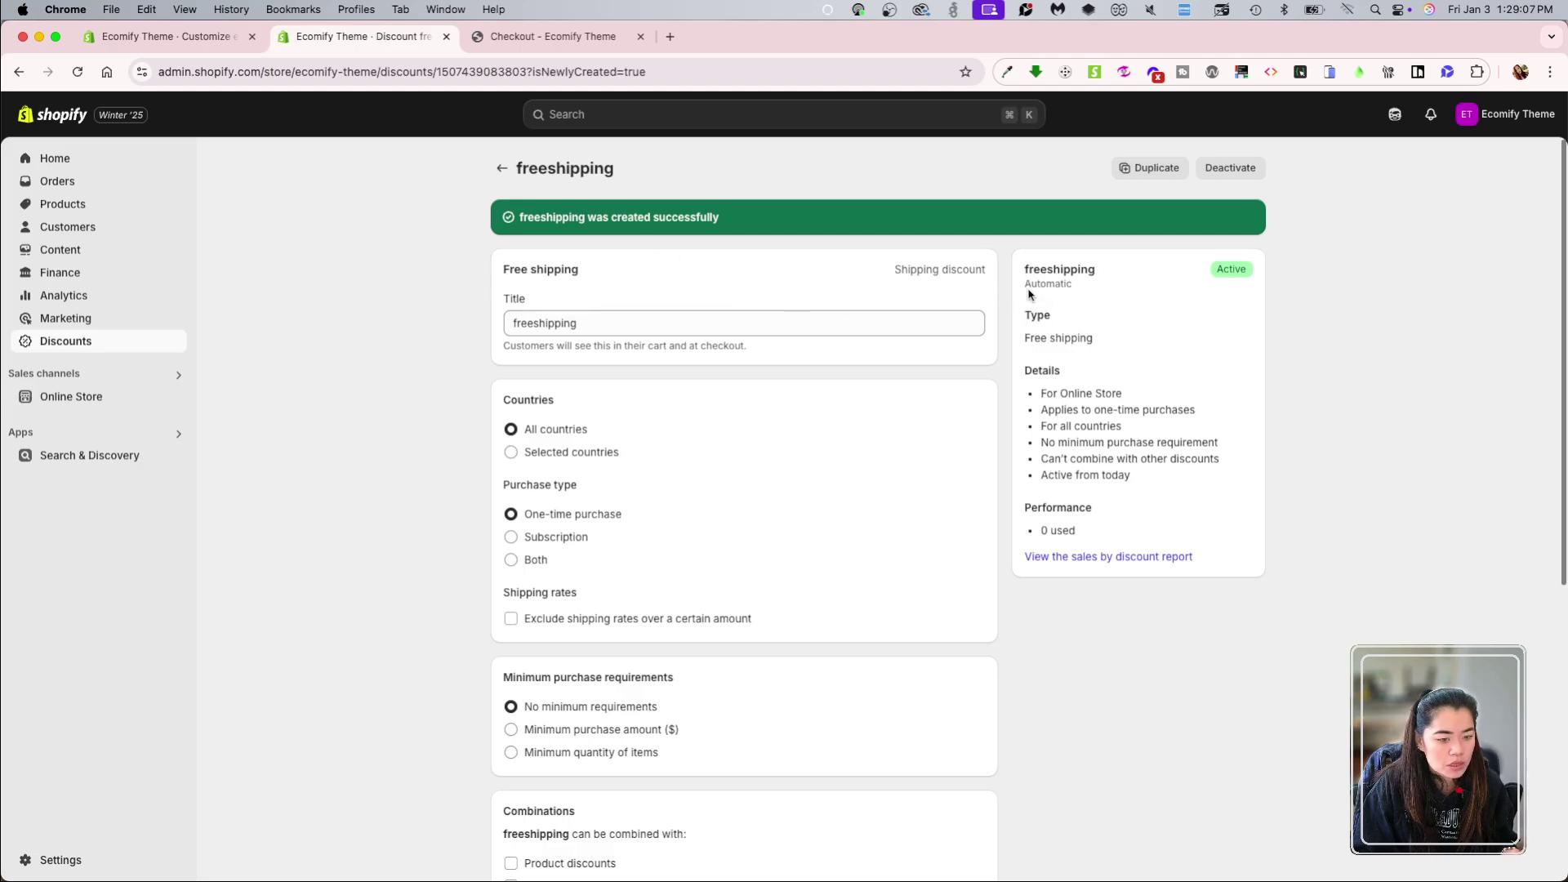
{"action": "left_click", "coordinate": [564, 36]}
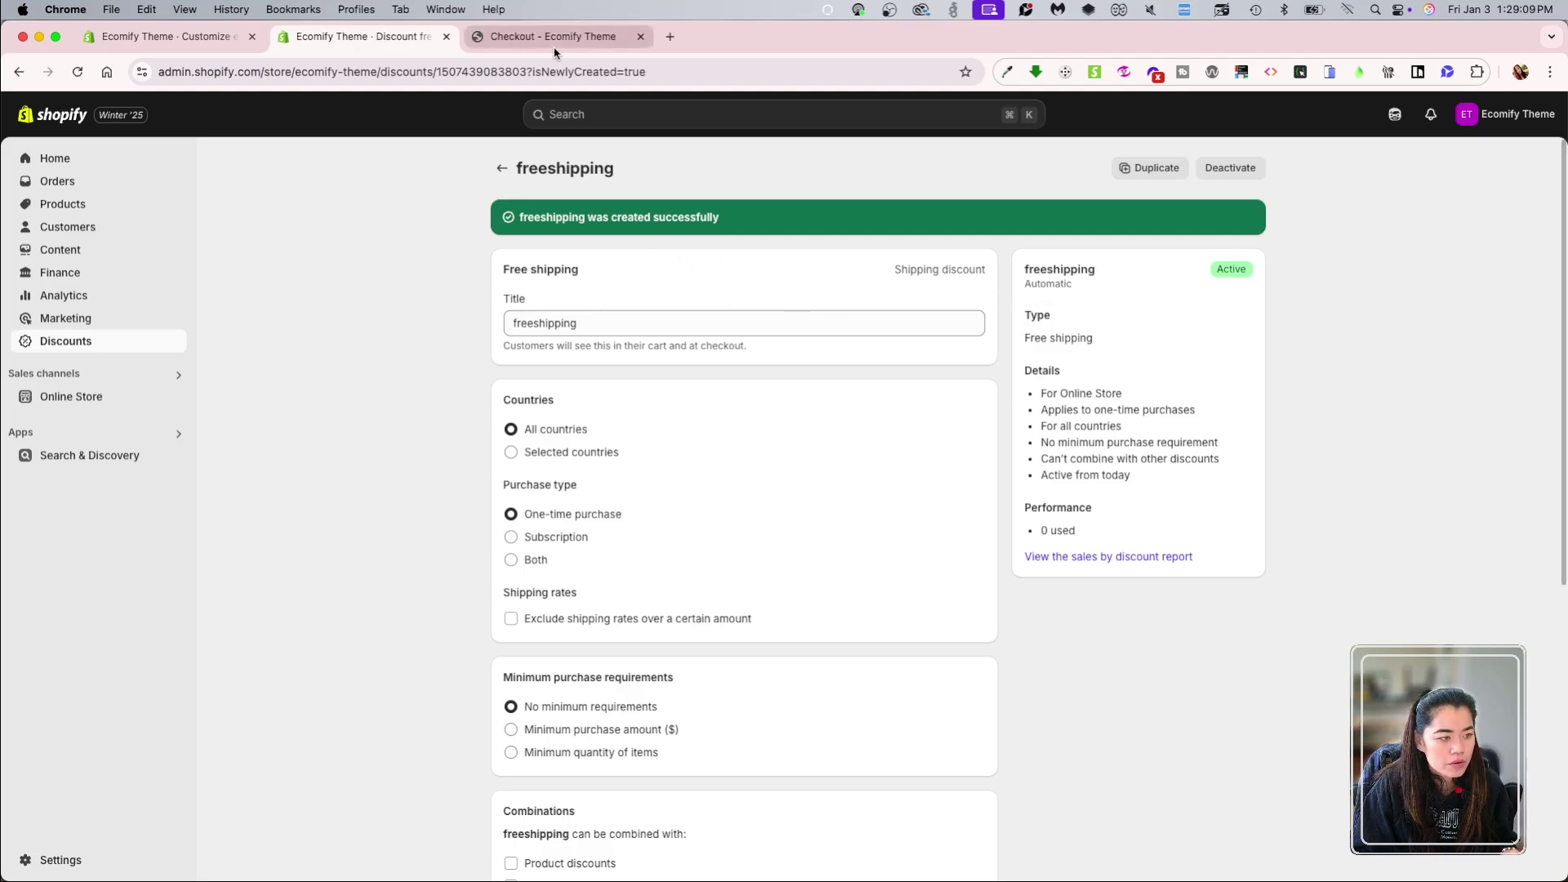
{"action": "scroll", "coordinate": [444, 629], "scroll_direction": "down", "scroll_amount": 3}
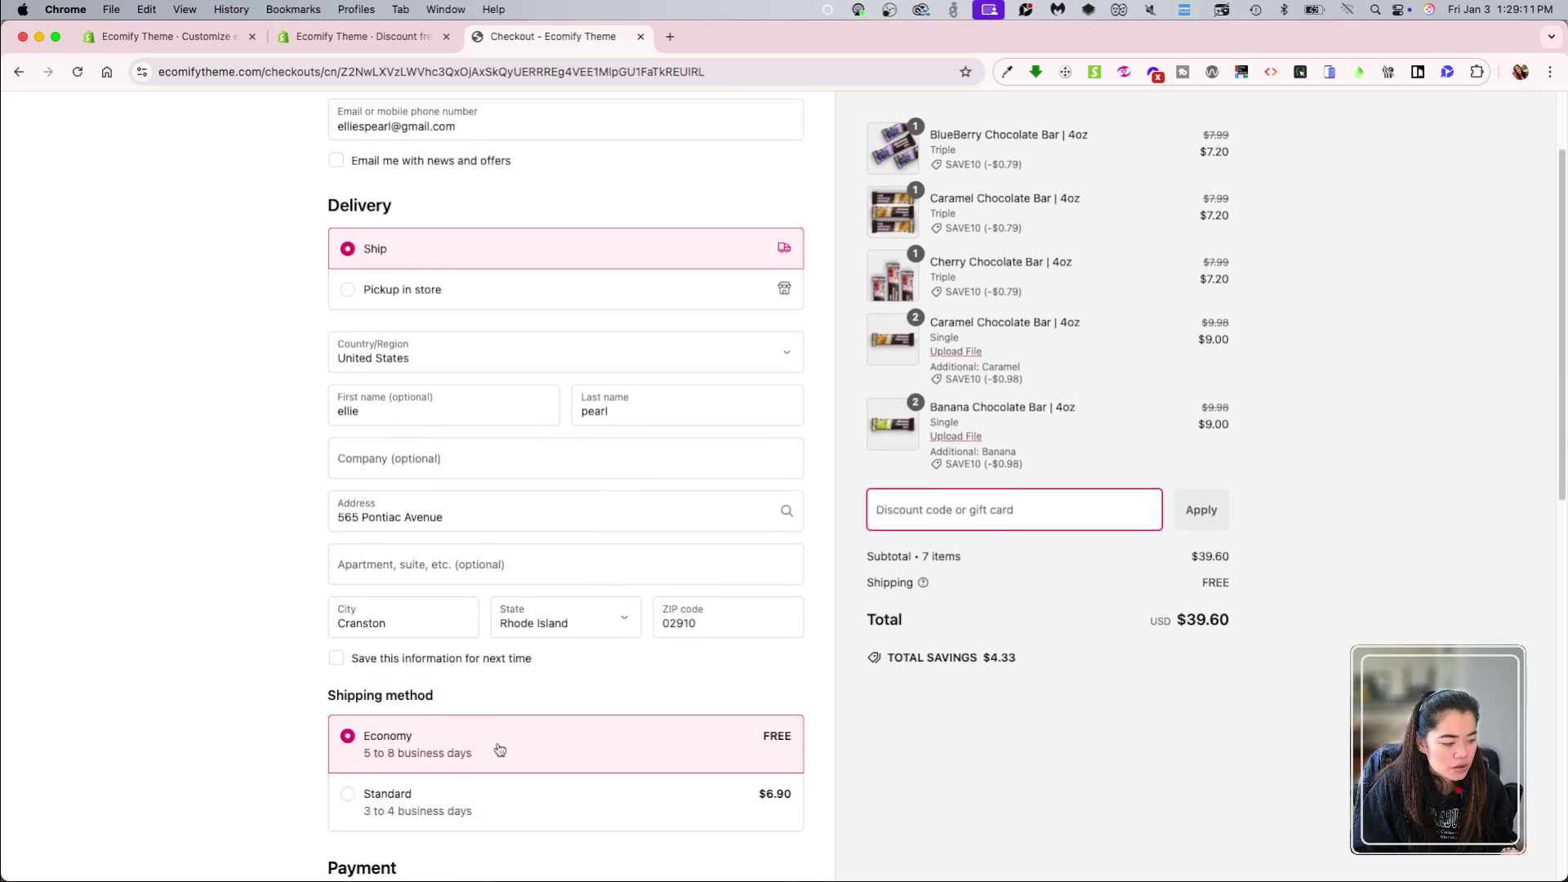
{"action": "left_click", "coordinate": [776, 803]}
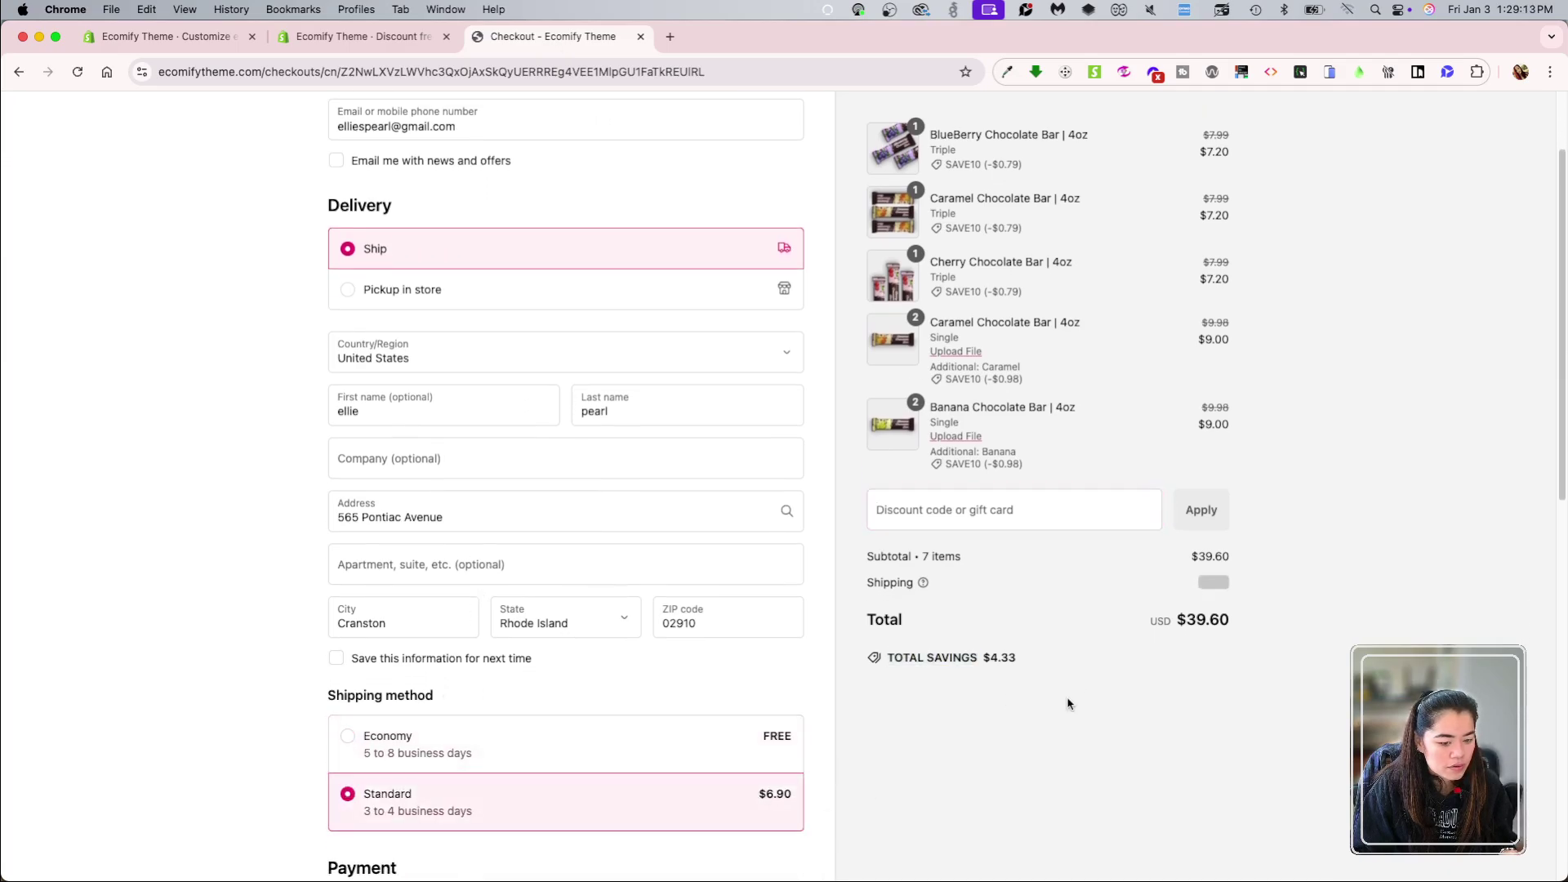
{"action": "left_click", "coordinate": [575, 749]}
Step: Settle on free Economy shipping for a $39.60 total and return to the store homepage
{"action": "scroll", "coordinate": [588, 747], "scroll_direction": "down", "scroll_amount": 2}
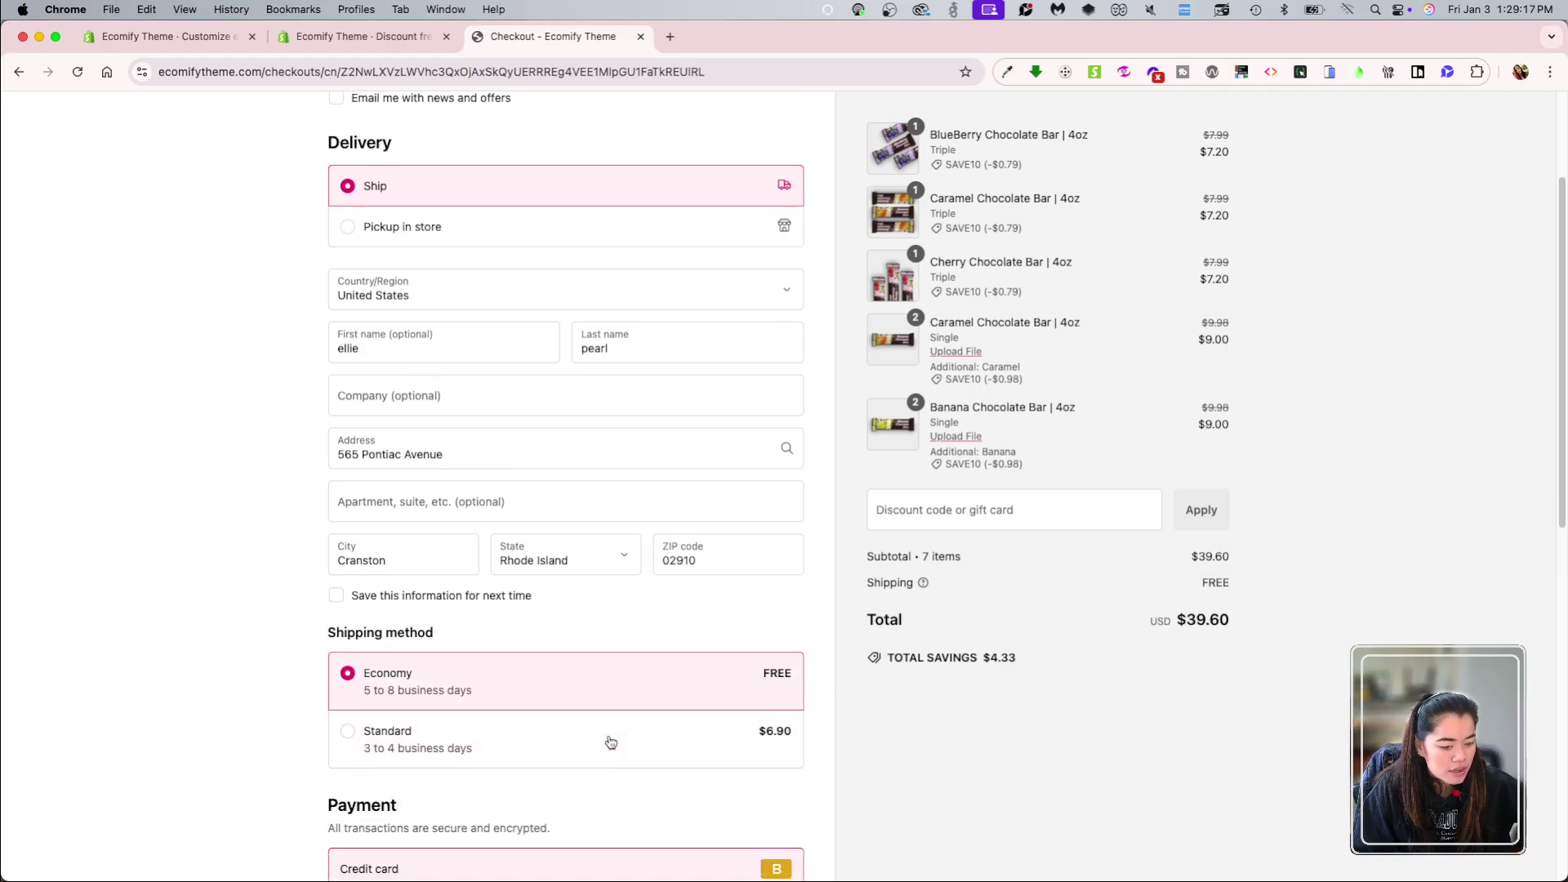
{"action": "left_click", "coordinate": [609, 755]}
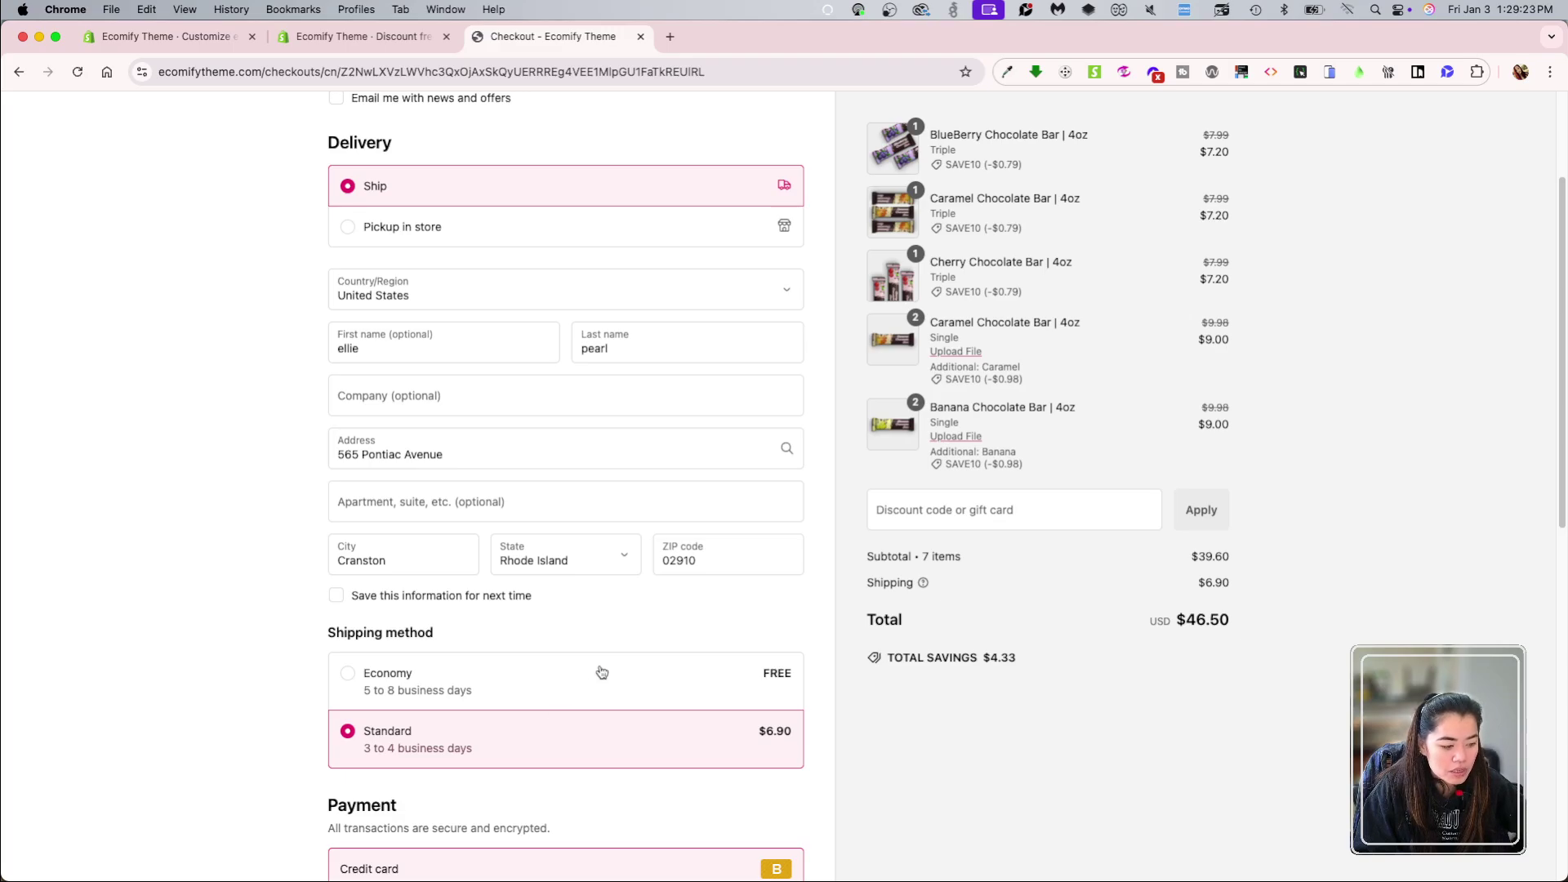
{"action": "scroll", "coordinate": [868, 714], "scroll_direction": "up", "scroll_amount": 2}
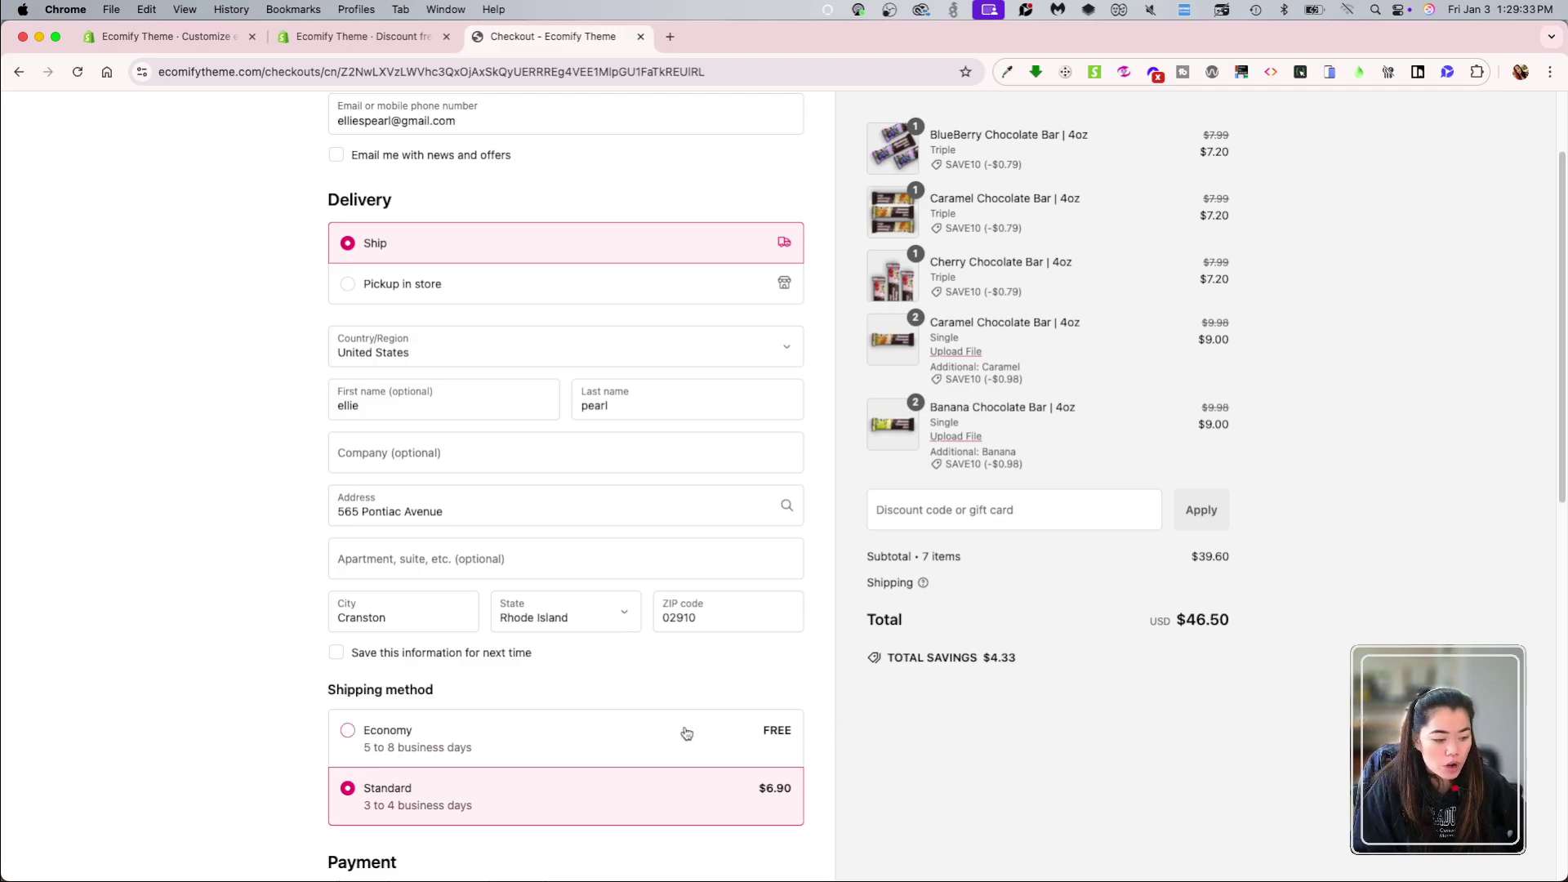
{"action": "left_click", "coordinate": [592, 740]}
{"action": "left_click", "coordinate": [641, 805]}
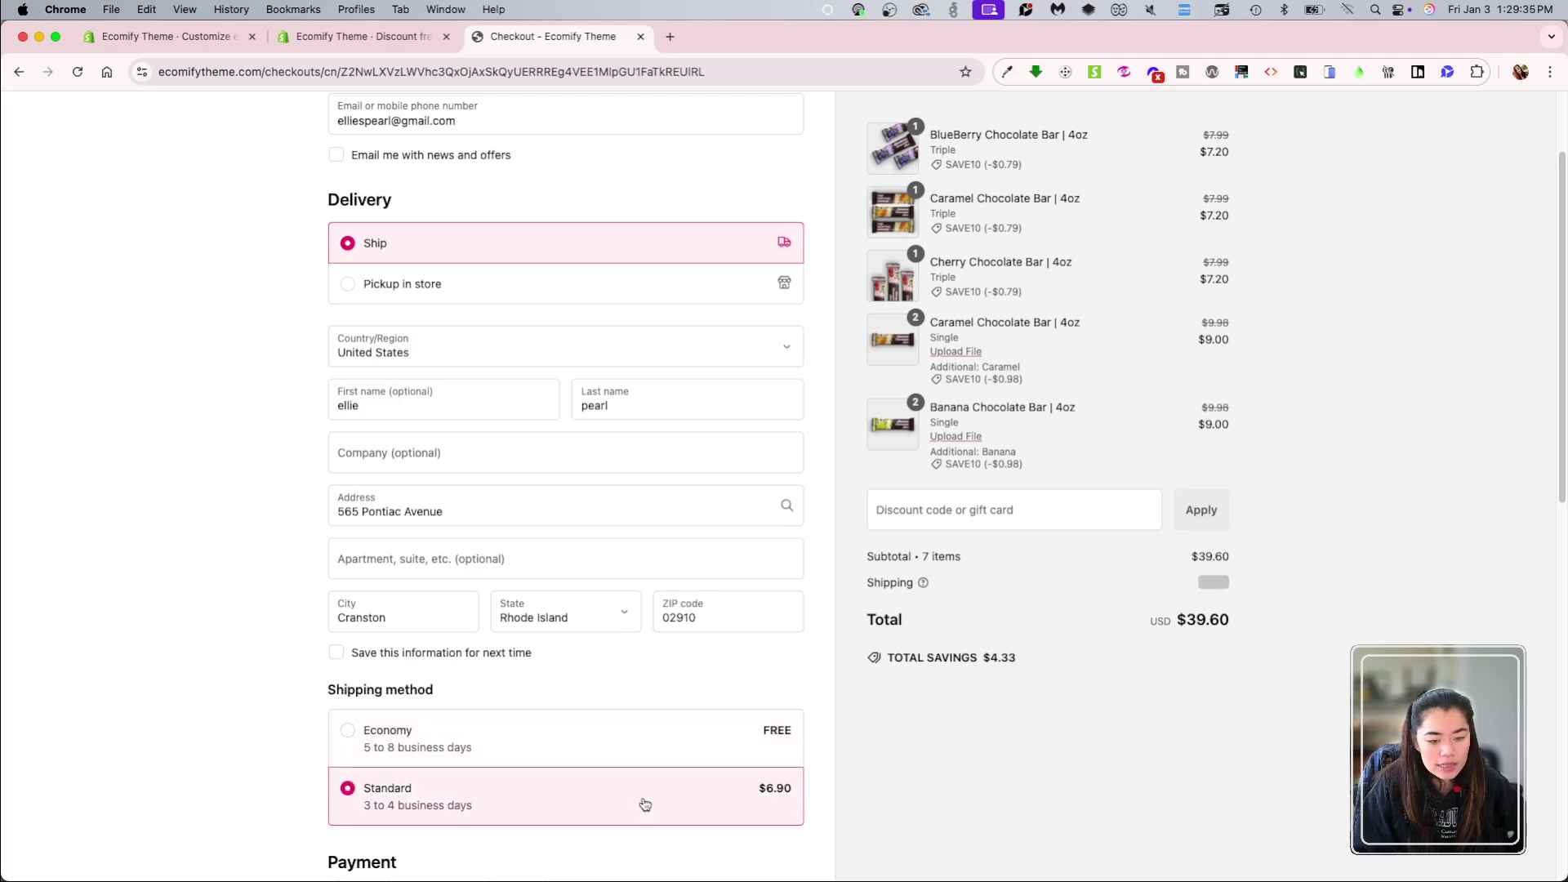
{"action": "left_click", "coordinate": [708, 733]}
{"action": "scroll", "coordinate": [532, 324], "scroll_direction": "up", "scroll_amount": 3}
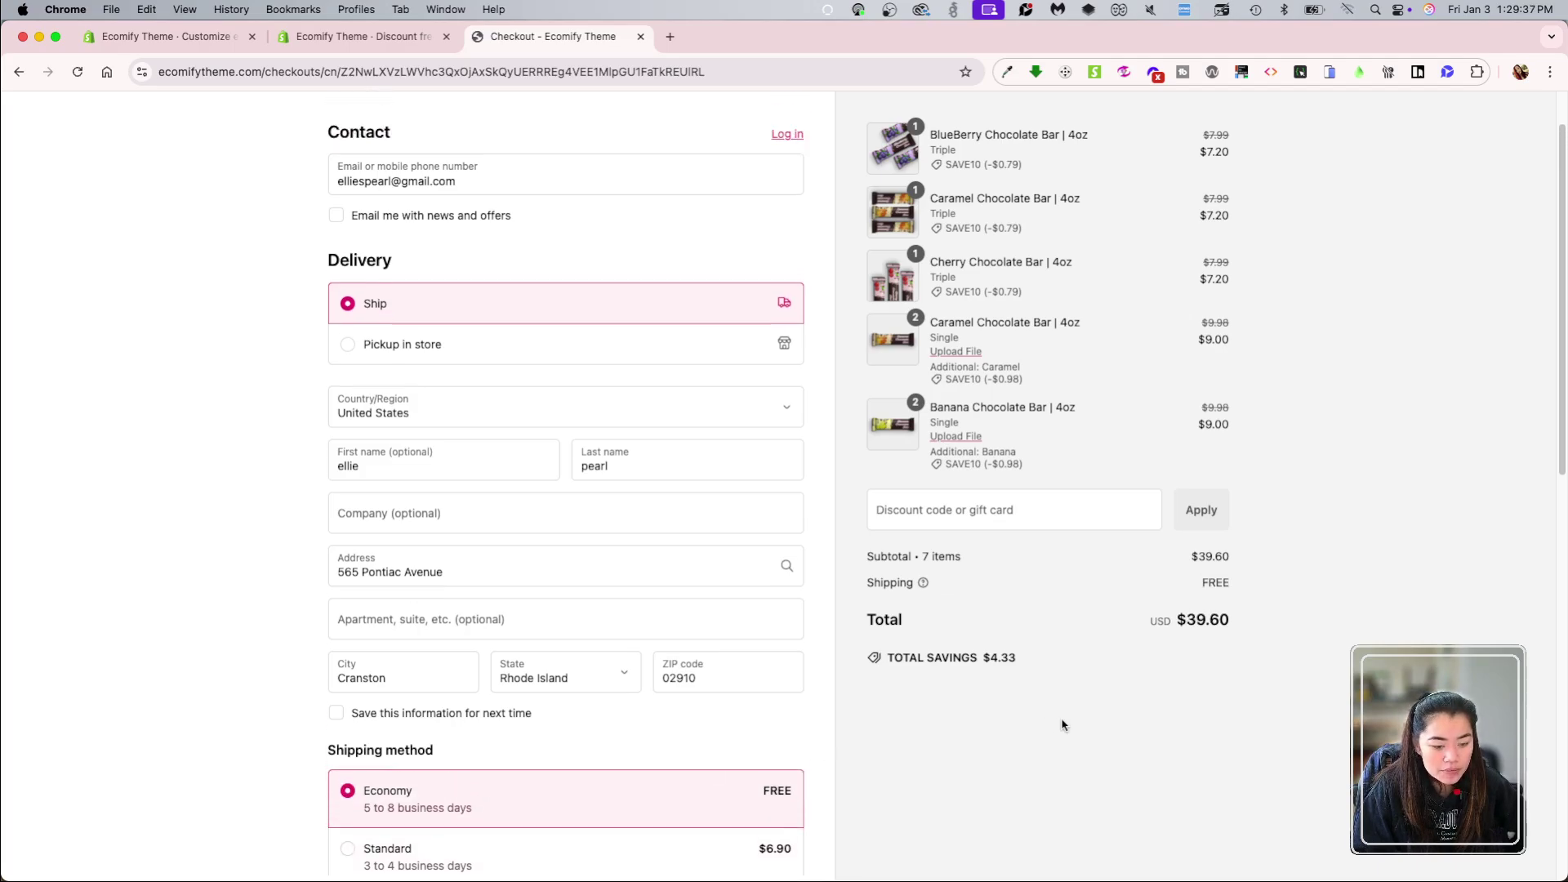
{"action": "left_click", "coordinate": [776, 131]}
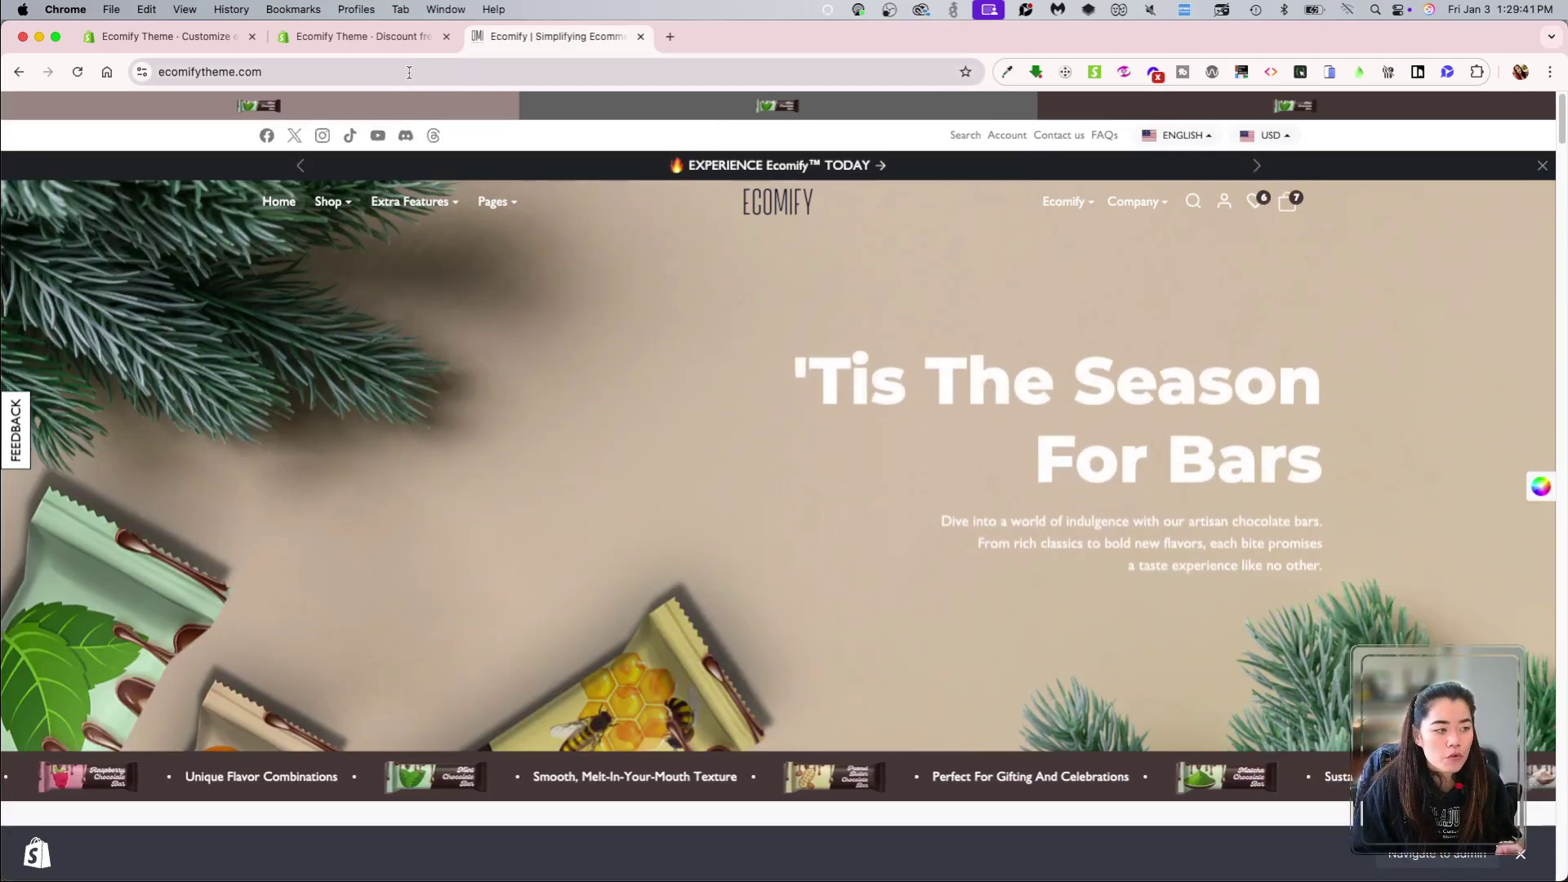
Step: Open freeshipping from the Discounts list and delete it
{"action": "left_click", "coordinate": [359, 36]}
{"action": "key", "text": "super+bracketleft"}
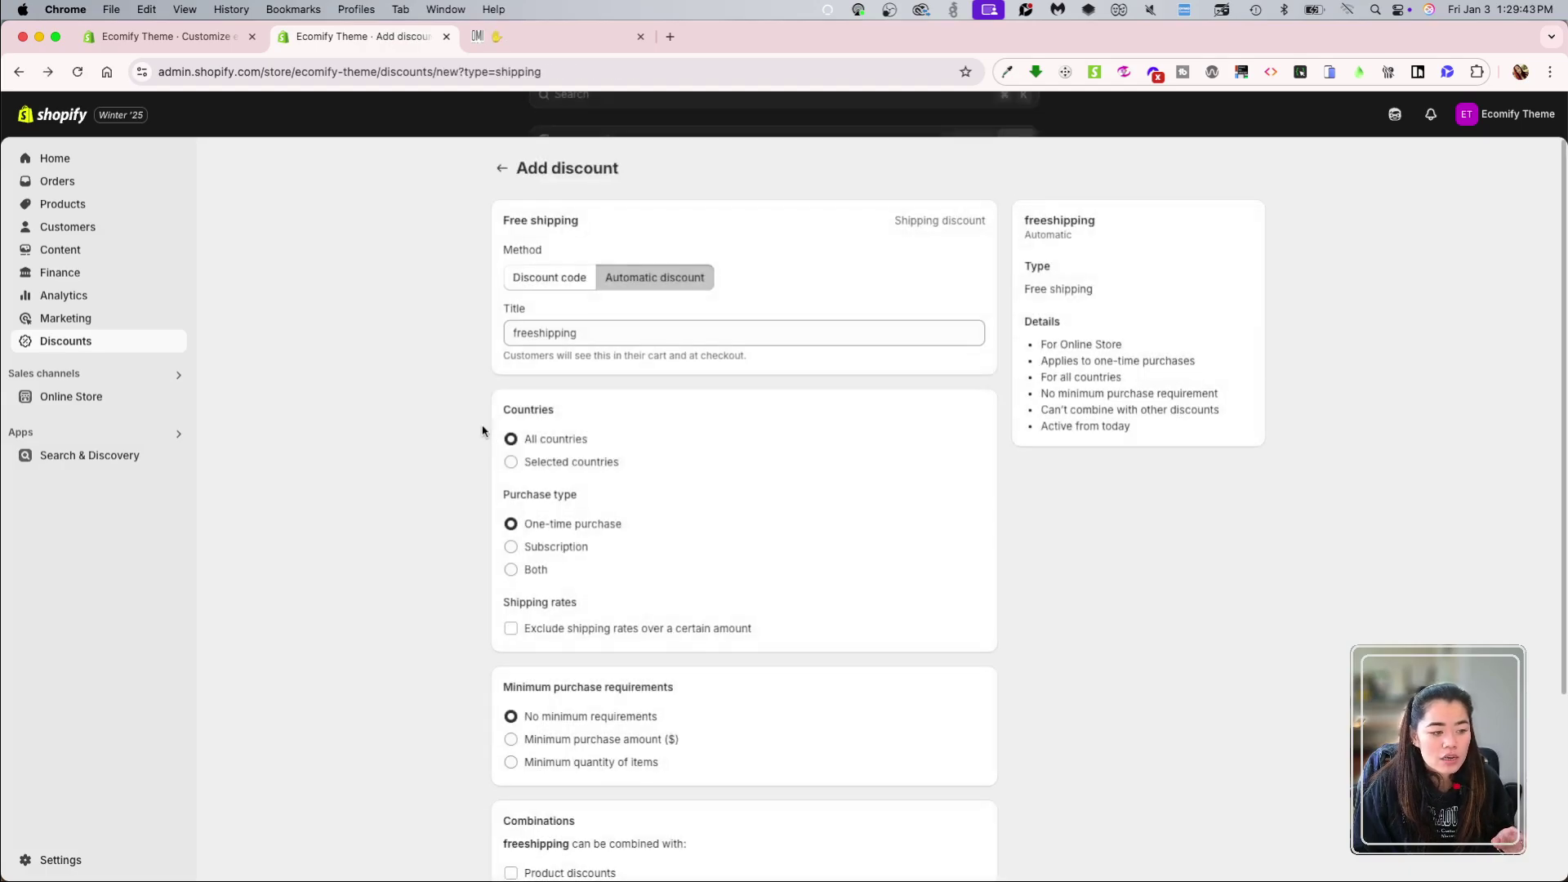
{"action": "left_click", "coordinate": [69, 350]}
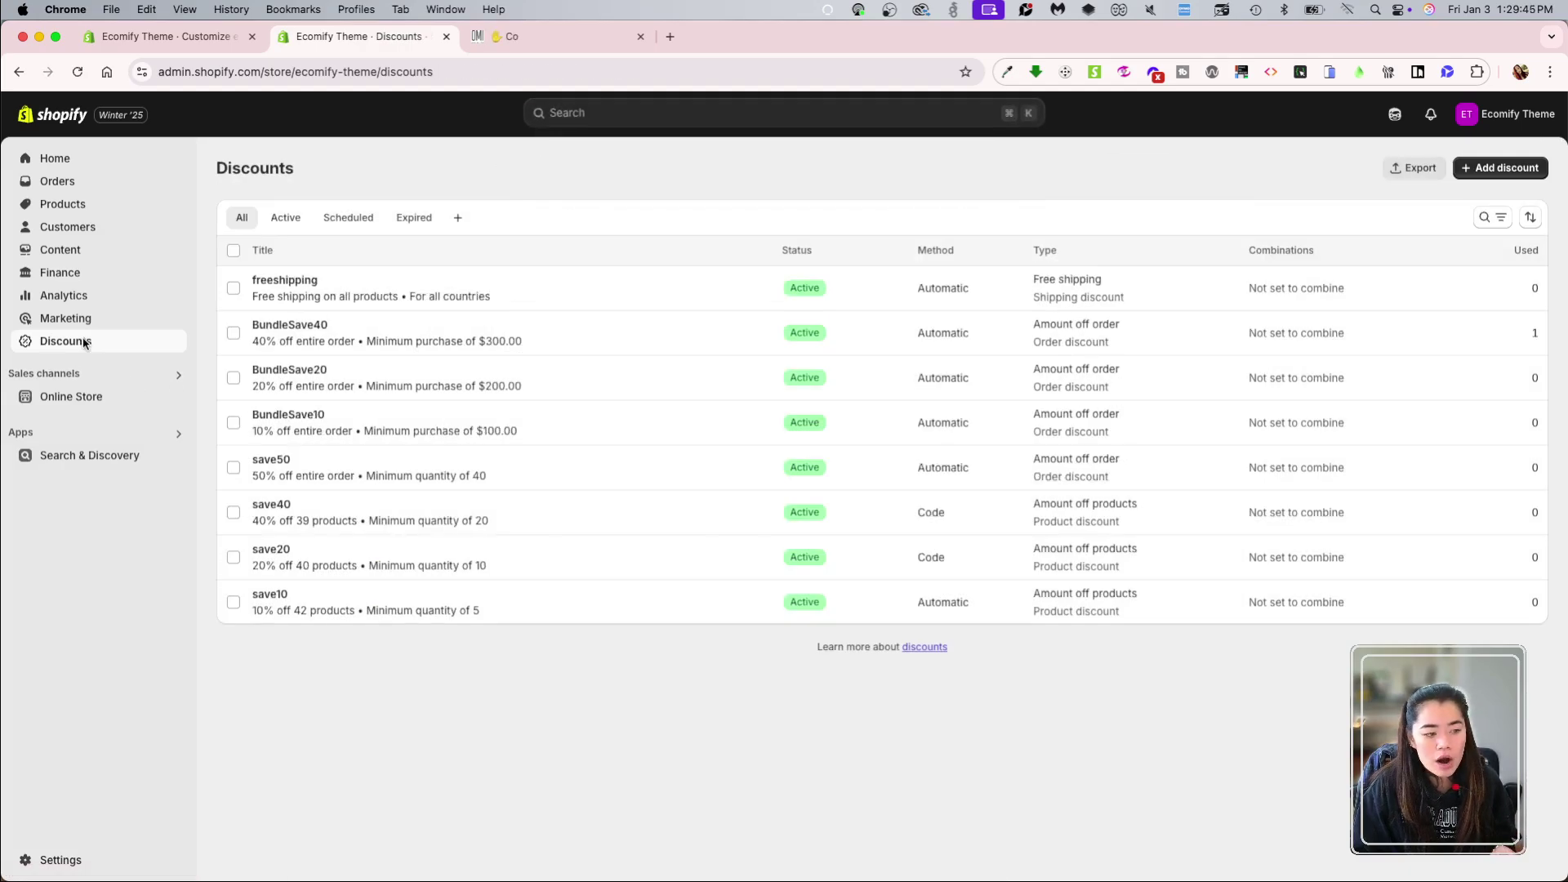
{"action": "left_click", "coordinate": [431, 303]}
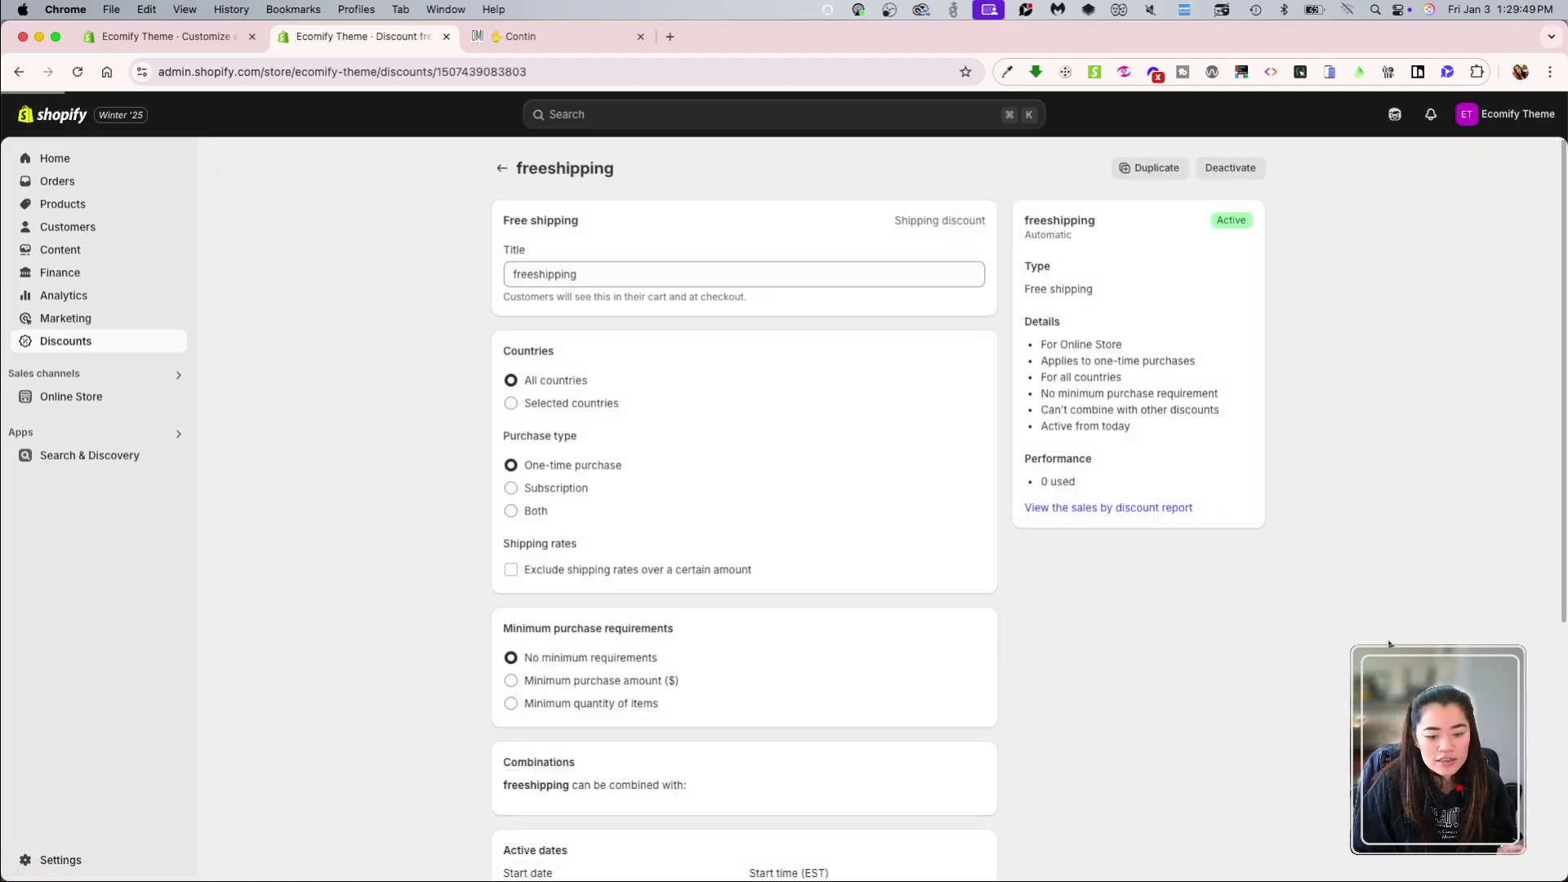
{"action": "scroll", "coordinate": [1281, 708], "scroll_direction": "down", "scroll_amount": 10}
{"action": "left_click", "coordinate": [1165, 856]}
{"action": "left_click", "coordinate": [1021, 528]}
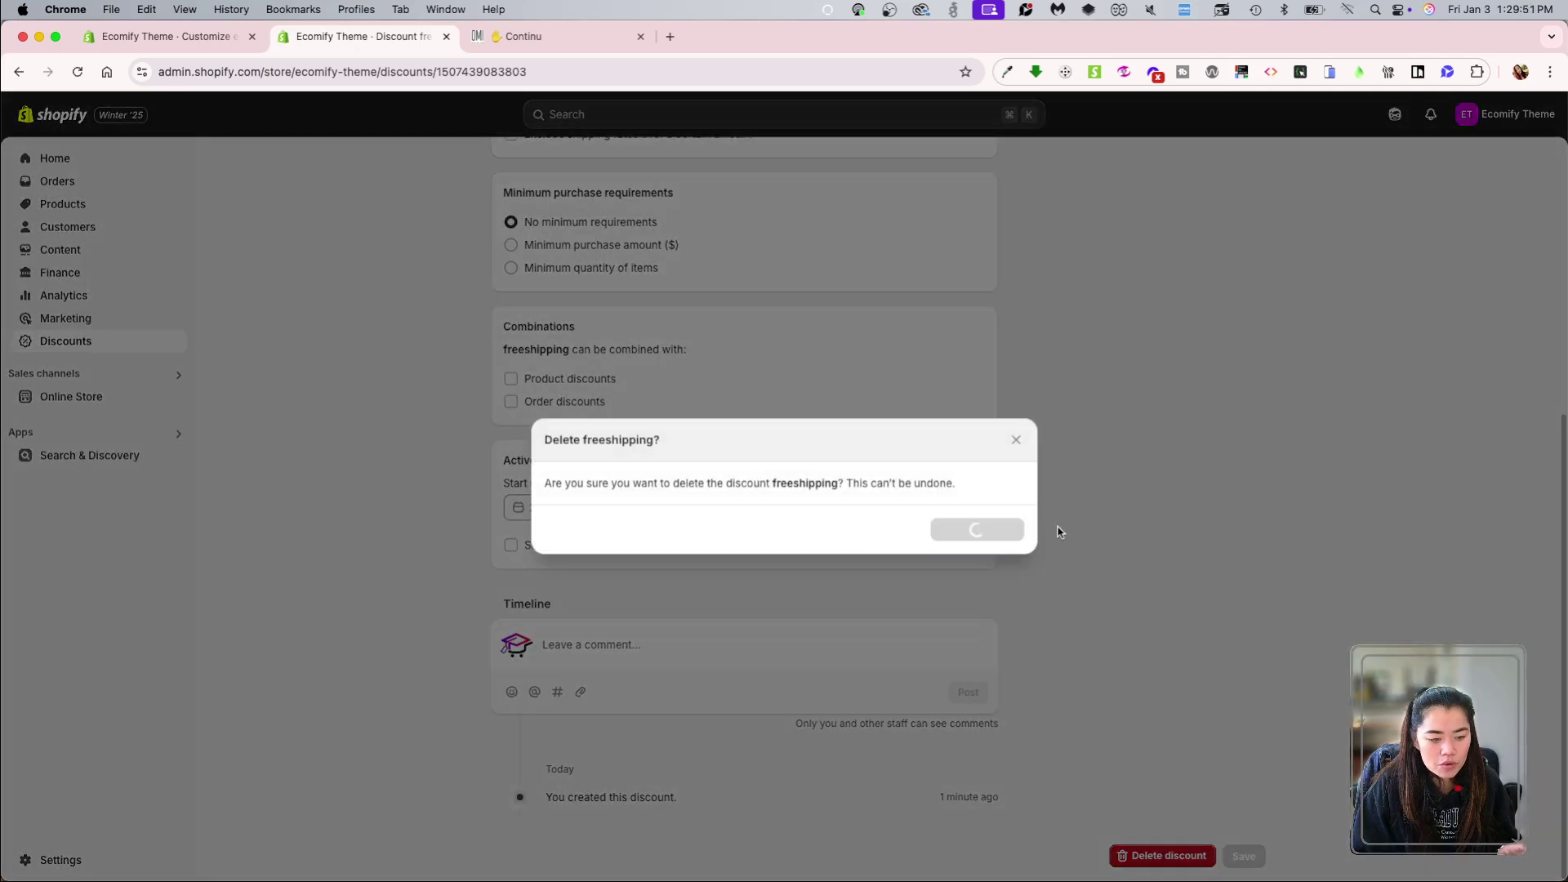